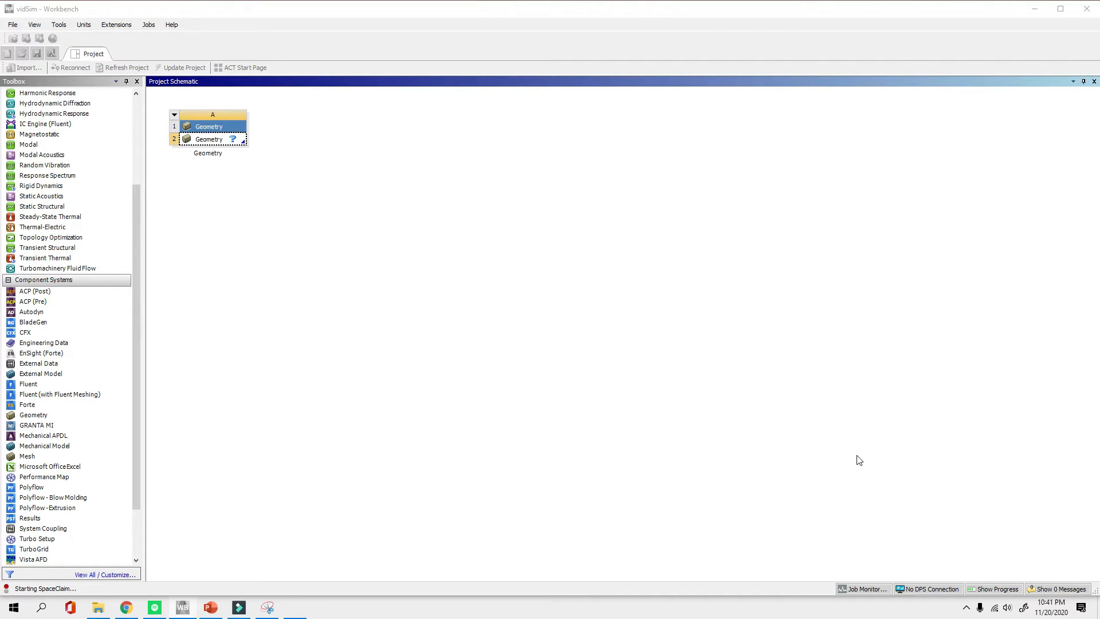
Open the geomAxPump geometry file in SpaceClaim
click(967, 609)
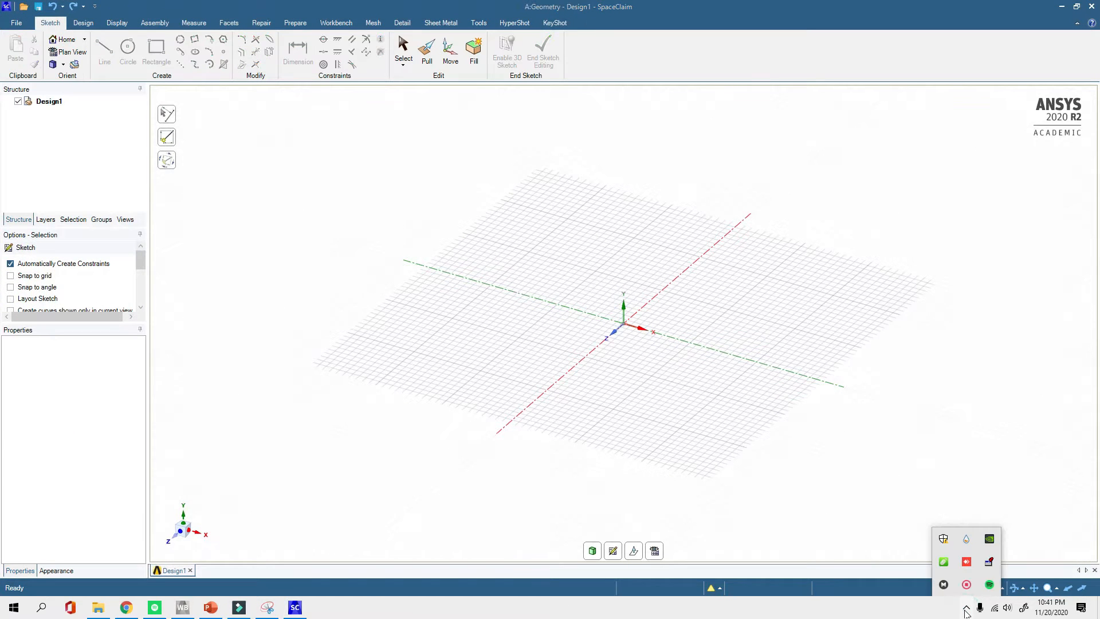
click(966, 611)
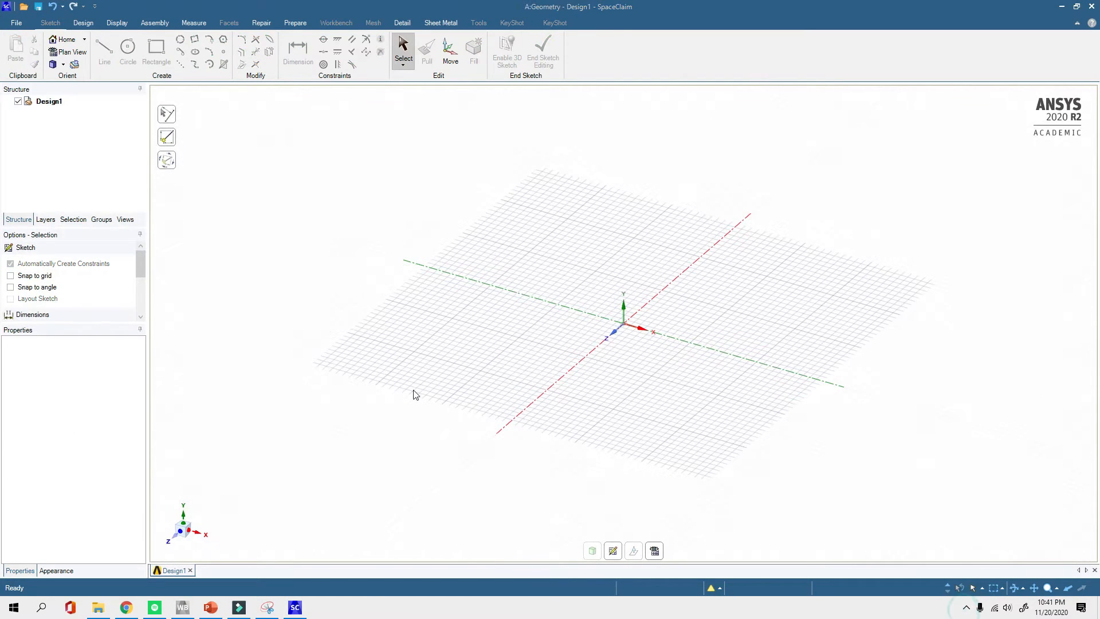
click(17, 27)
click(40, 75)
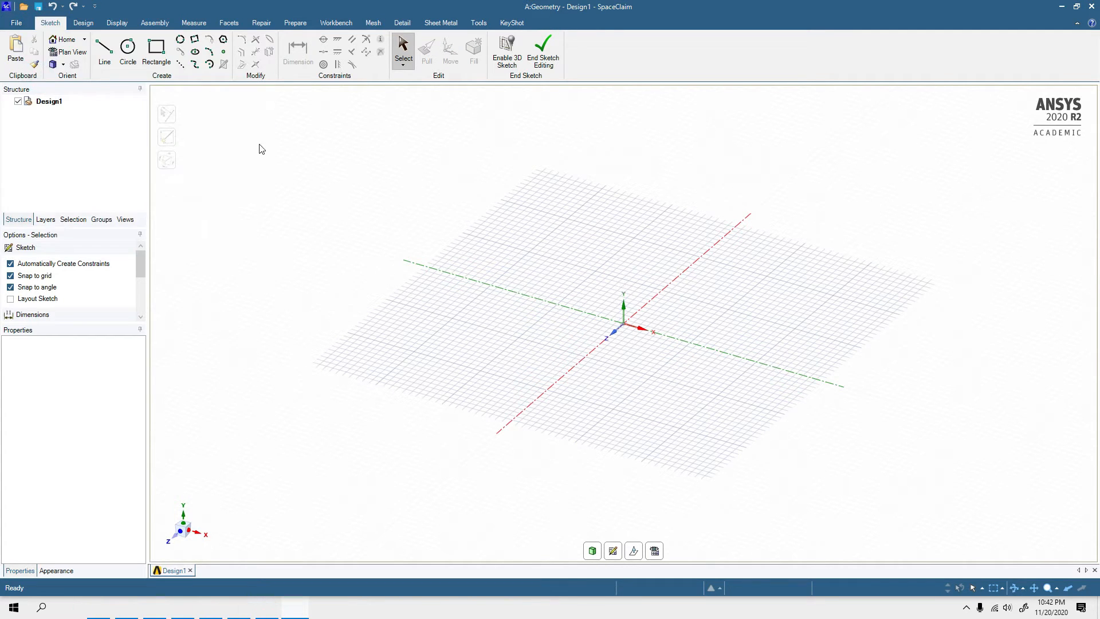
click(140, 119)
click(453, 310)
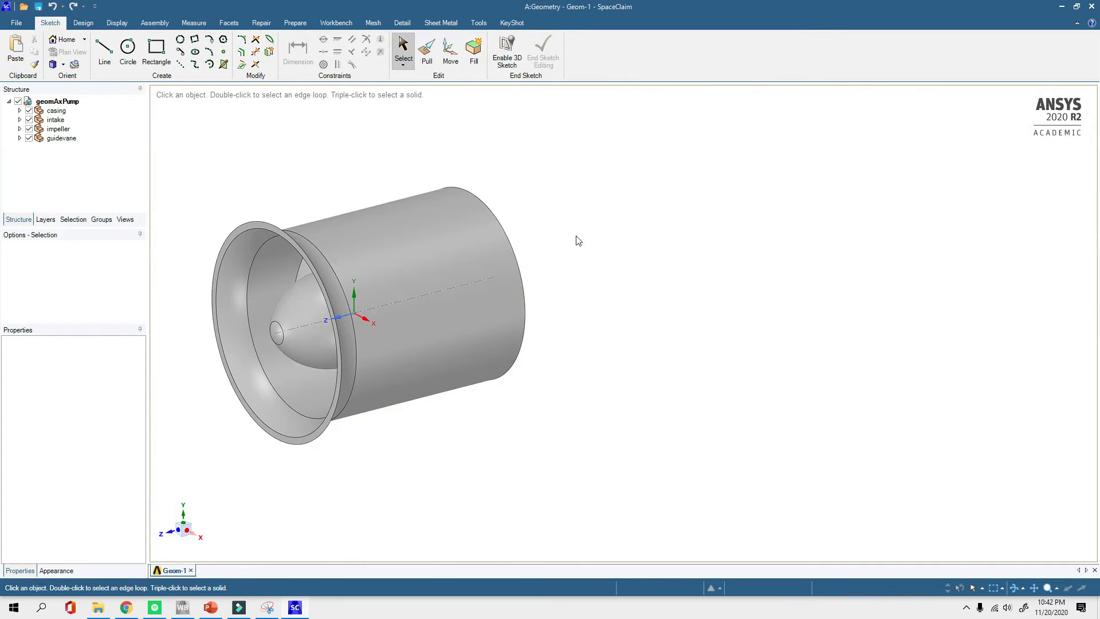
Toggle the casing's visibility to inspect the pump assembly with and without its outer shell
middle_drag(348, 186, 351, 103)
middle_drag(285, 138, 321, 143)
click(29, 111)
click(28, 111)
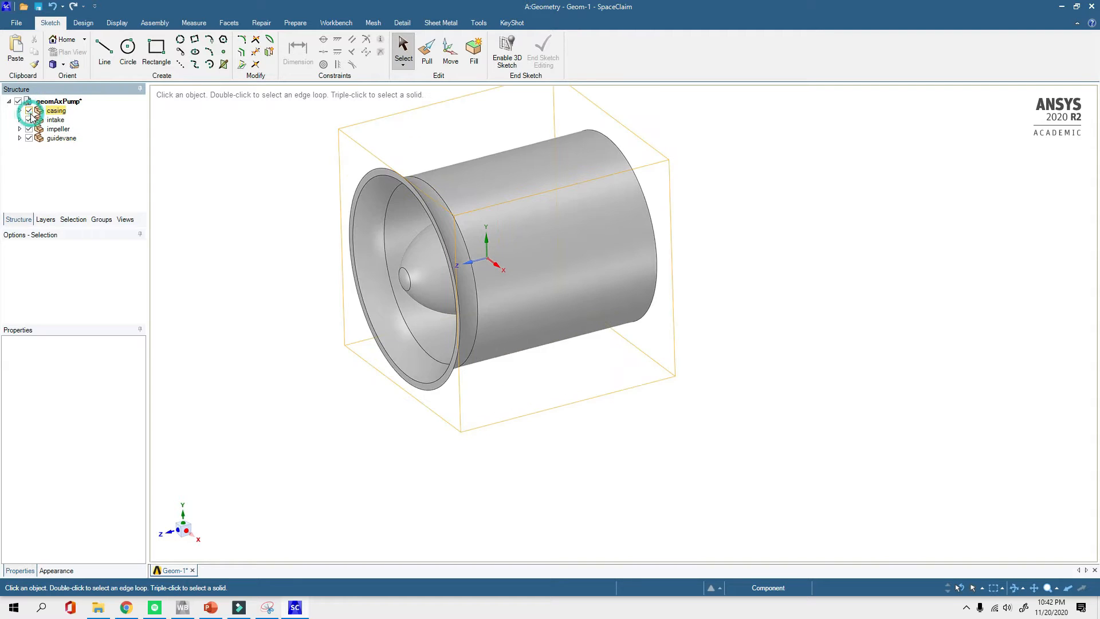
click(28, 111)
click(29, 110)
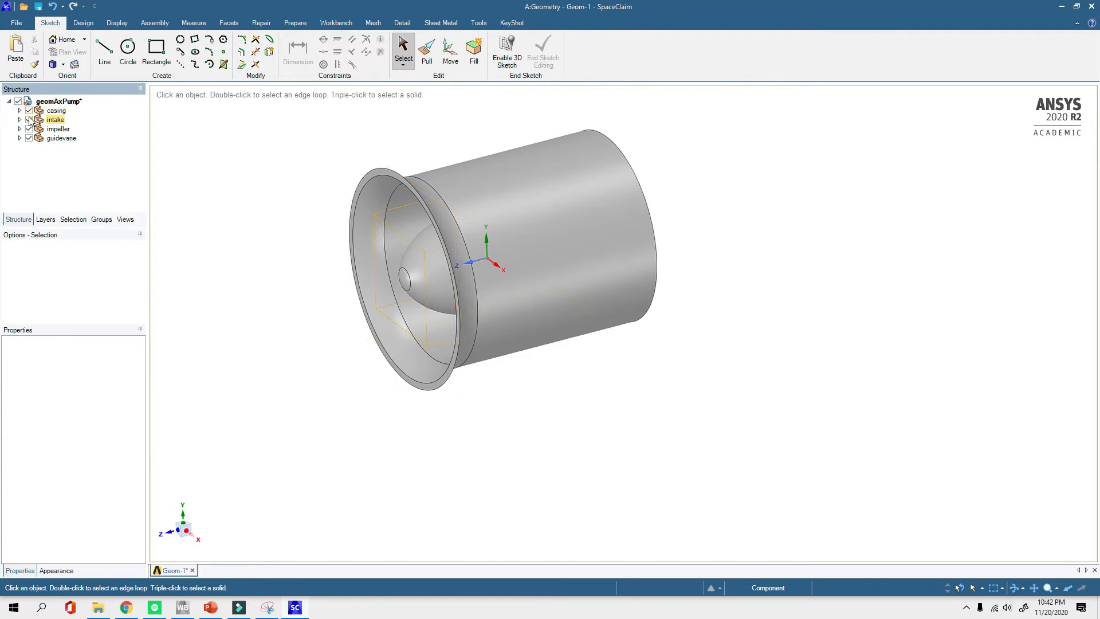
With the casing hidden, toggle the intake, impeller and guidevane individually to identify each component, and restore the full assembly
click(28, 120)
click(28, 111)
click(29, 120)
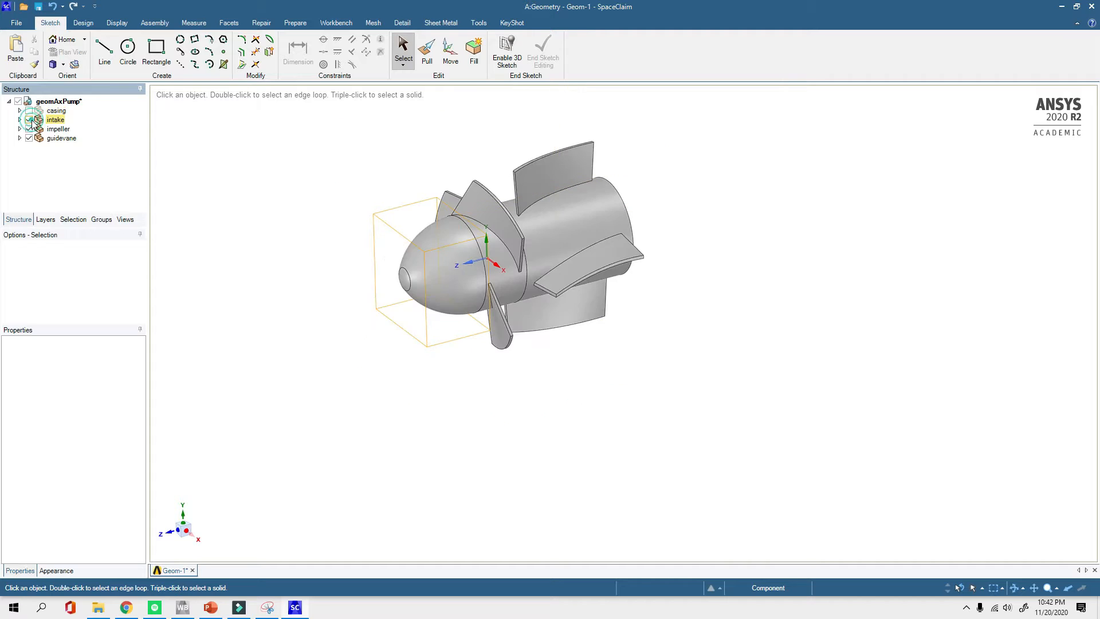
click(29, 120)
click(29, 129)
click(29, 129)
click(29, 129)
click(29, 129)
click(29, 138)
click(29, 138)
click(29, 138)
click(29, 138)
click(29, 111)
Examine the flow passage between the casing's inner wall and the hub through the bell-mouth inlet
click(225, 207)
mouse_move(459, 197)
middle_down()
mouse_move(656, 208)
mouse_move(368, 294)
mouse_move(388, 216)
mouse_move(498, 206)
mouse_move(438, 293)
mouse_move(307, 253)
mouse_move(338, 238)
mouse_move(376, 255)
mouse_move(478, 203)
middle_up()
scroll(380, 290, down, 6)
scroll(387, 325, up, 6)
scroll(307, 253, down, 3)
click(181, 198)
scroll(290, 270, up, 4)
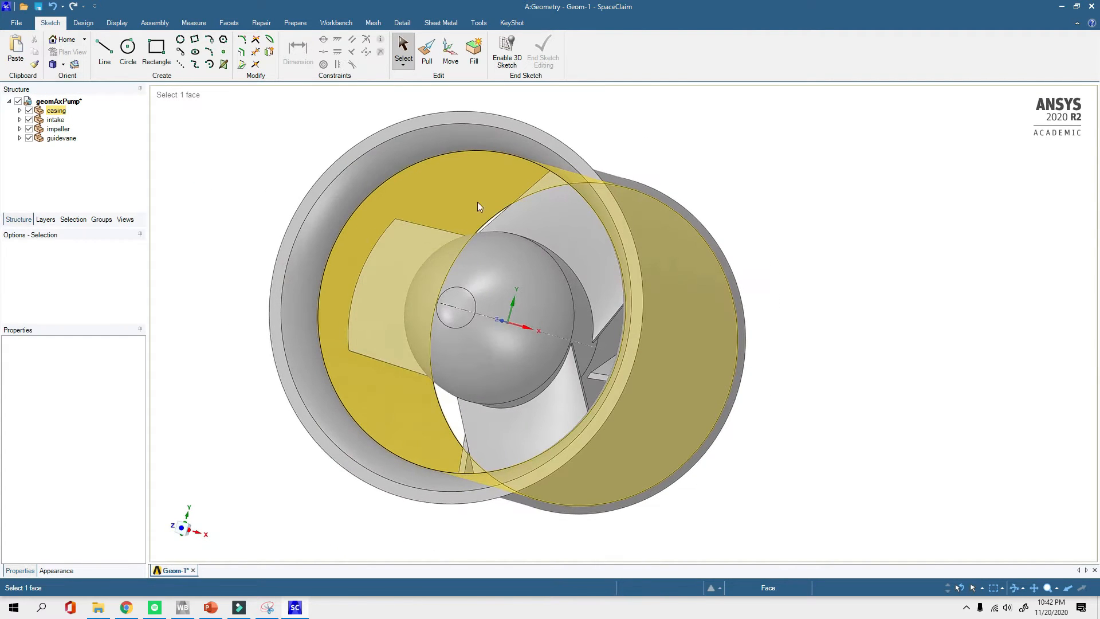
scroll(483, 332, down, 3)
middle_drag(482, 332, 473, 408)
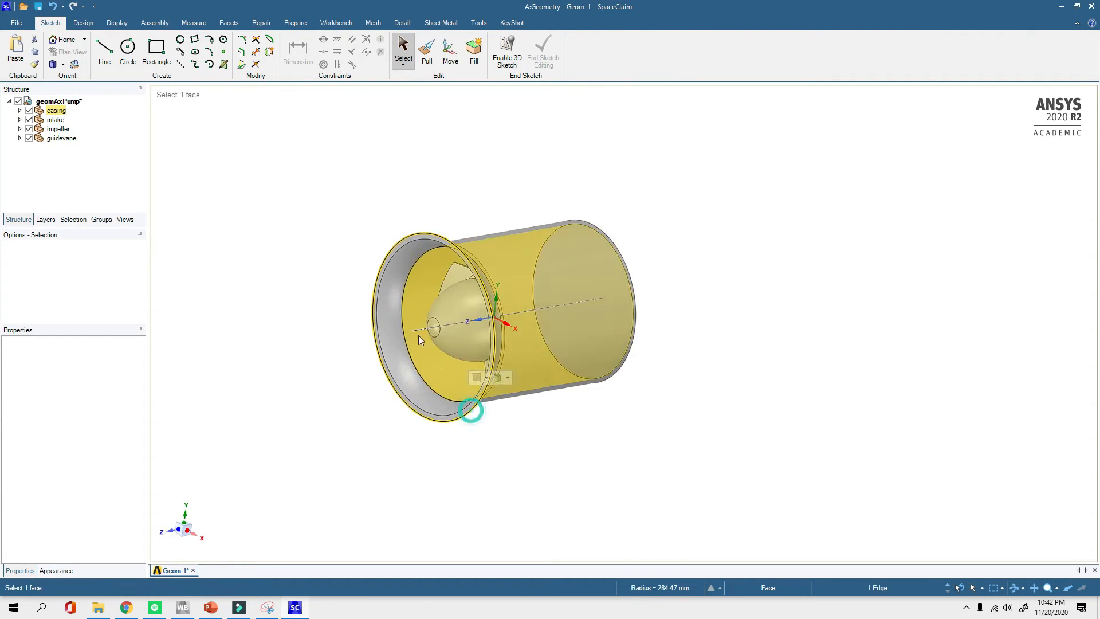
Begin a Volume Extract and select the casing's ring-shaped end faces at the inlet and outlet as the enclosing faces
click(281, 232)
click(295, 23)
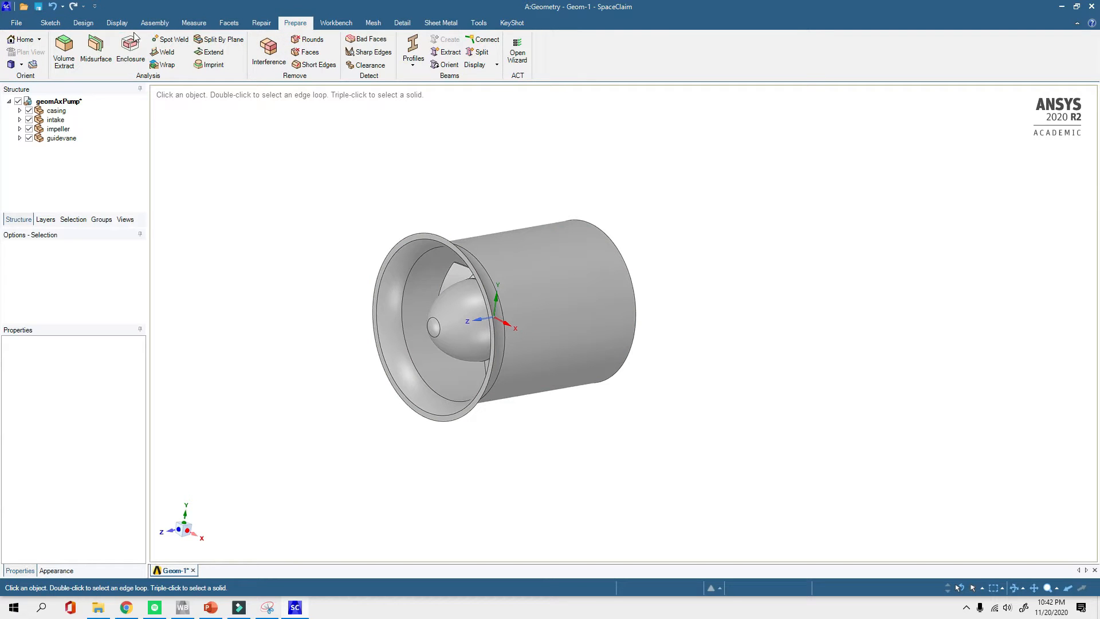
click(64, 52)
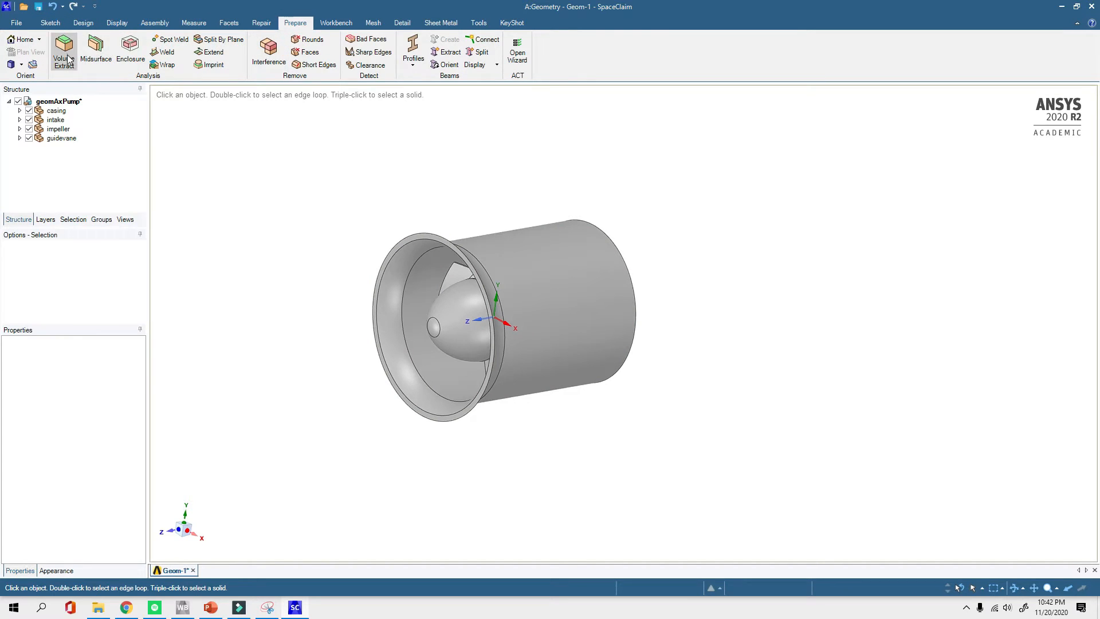
scroll(429, 224, up, 5)
click(416, 250)
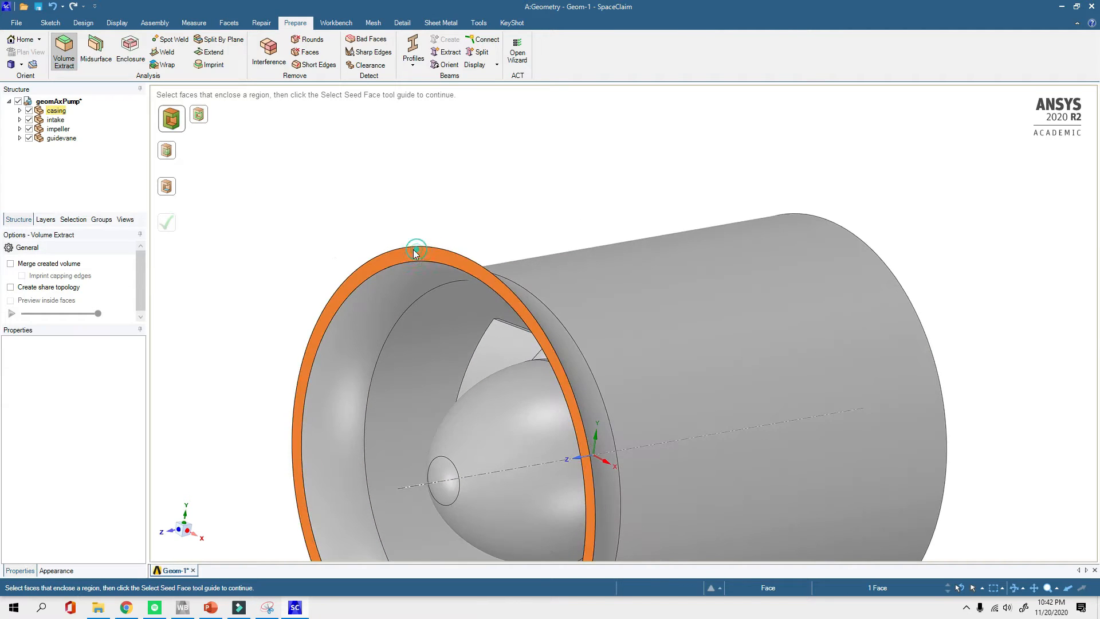
scroll(334, 241, down, 6)
middle_drag(683, 298, 511, 301)
scroll(509, 301, up, 4)
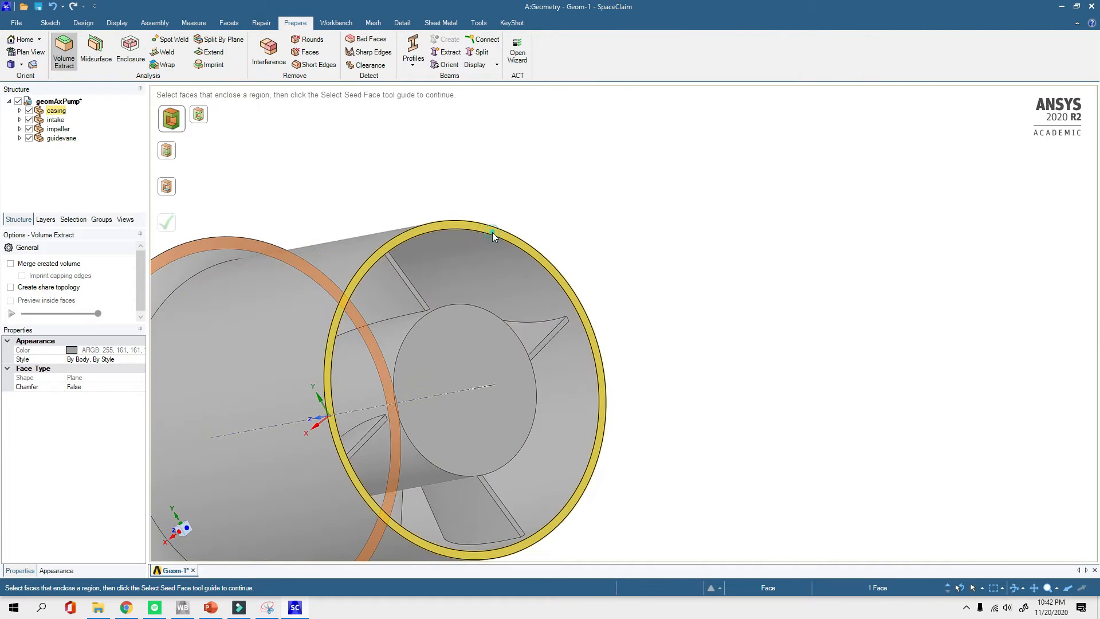
click(492, 232)
scroll(493, 232, down, 5)
Use the casing's inner bell-mouth surface as the seed face and complete the fluid volume extraction
click(169, 190)
scroll(343, 166, down, 4)
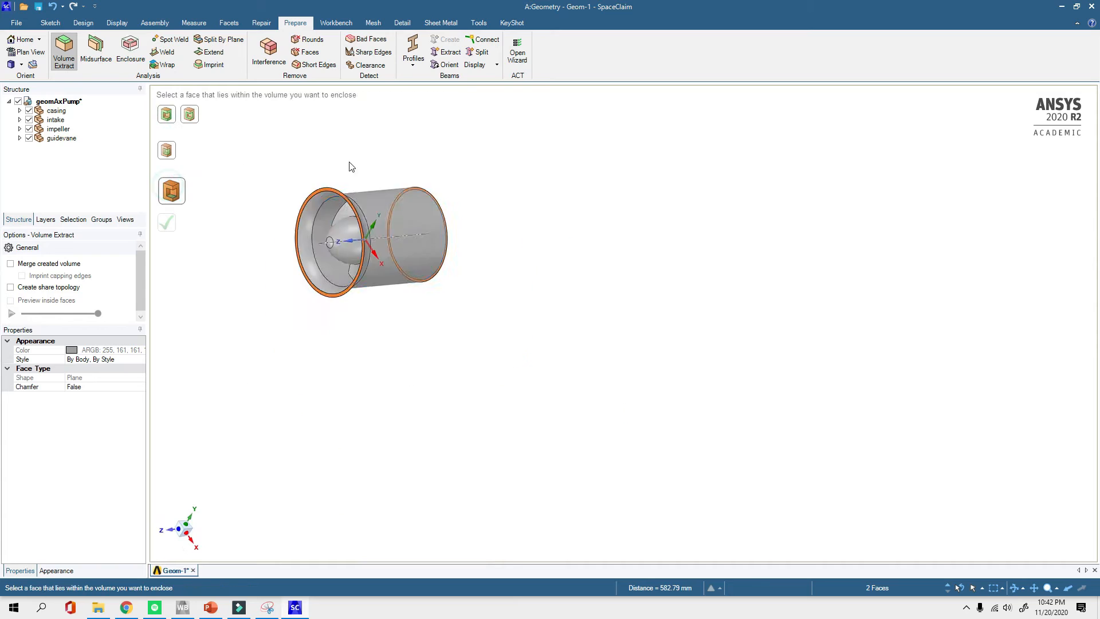
click(302, 223)
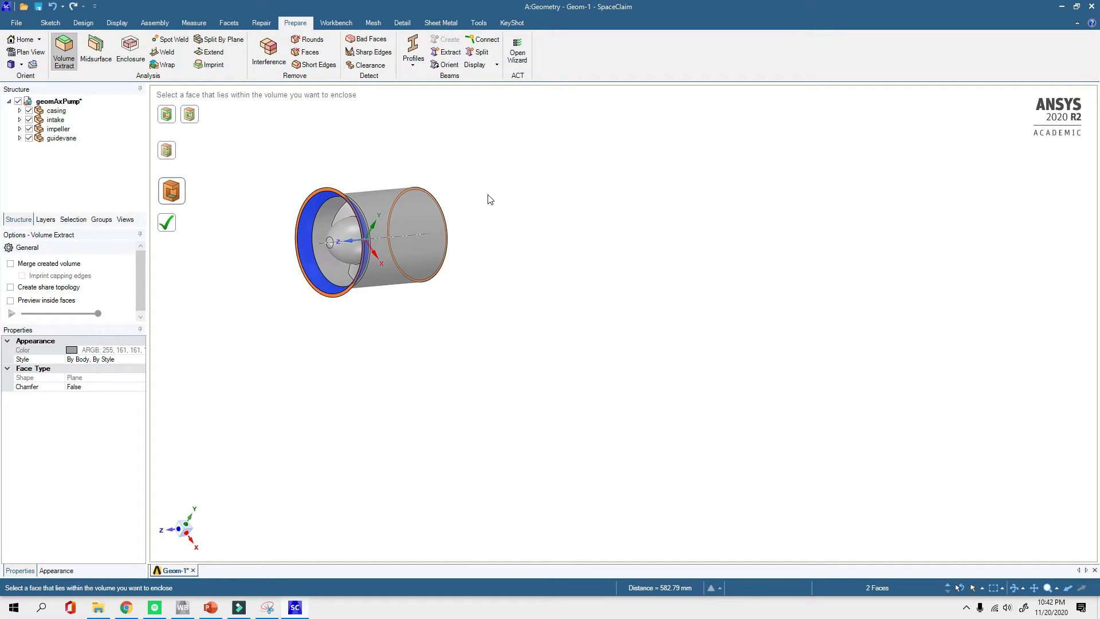
scroll(309, 206, up, 4)
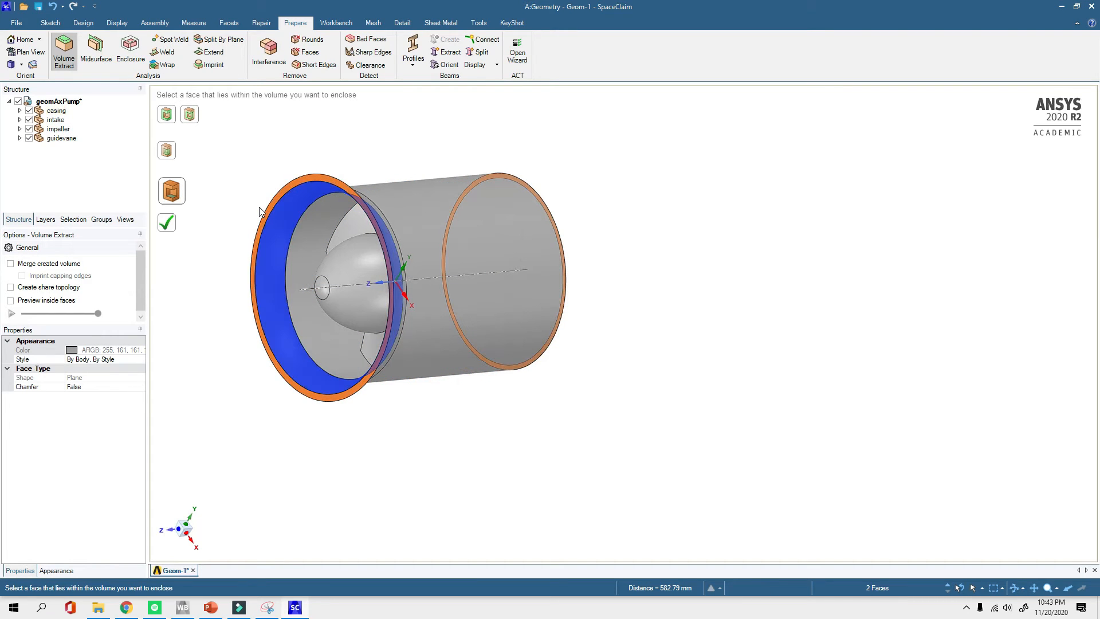
click(169, 229)
scroll(393, 400, down, 3)
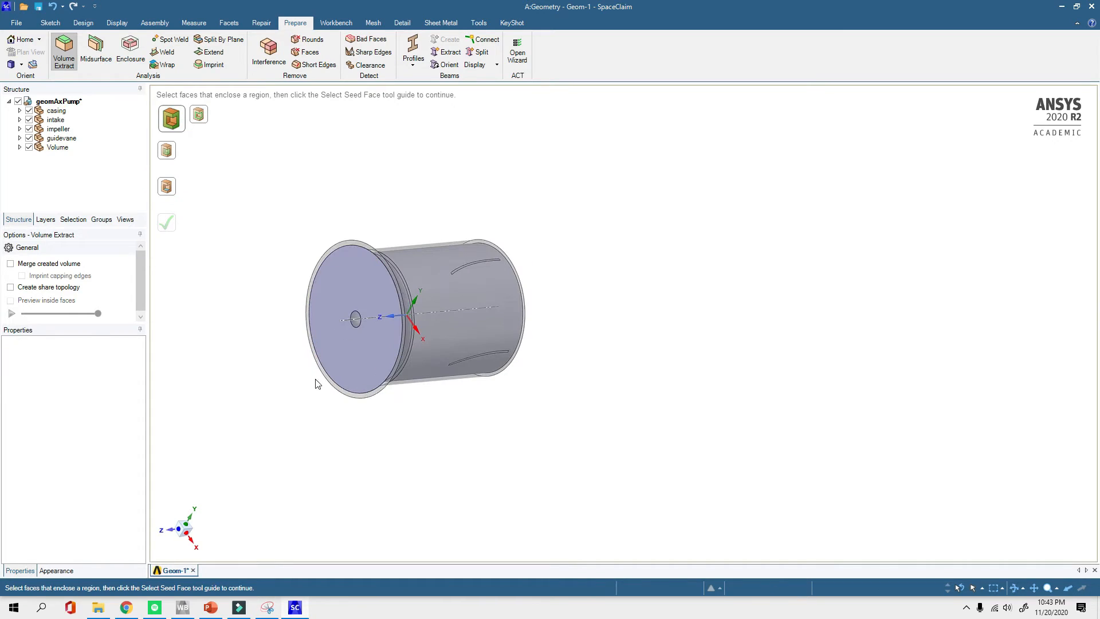
key(Escape)
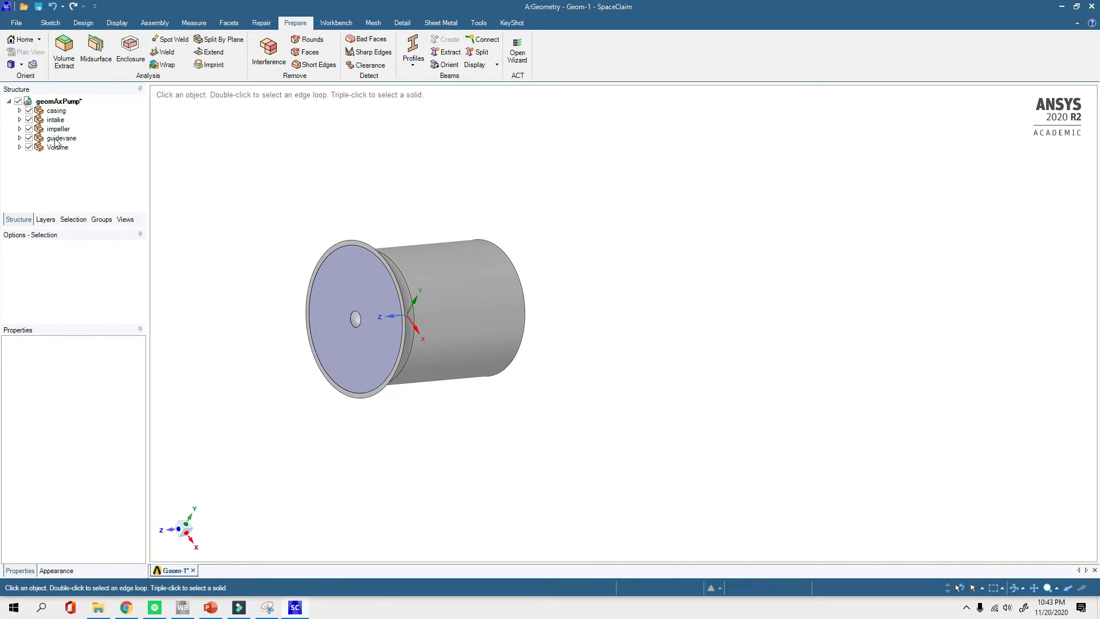
Hide the casing, intake, impeller and guidevane components to isolate the extracted Volume
click(29, 111)
click(29, 120)
click(28, 129)
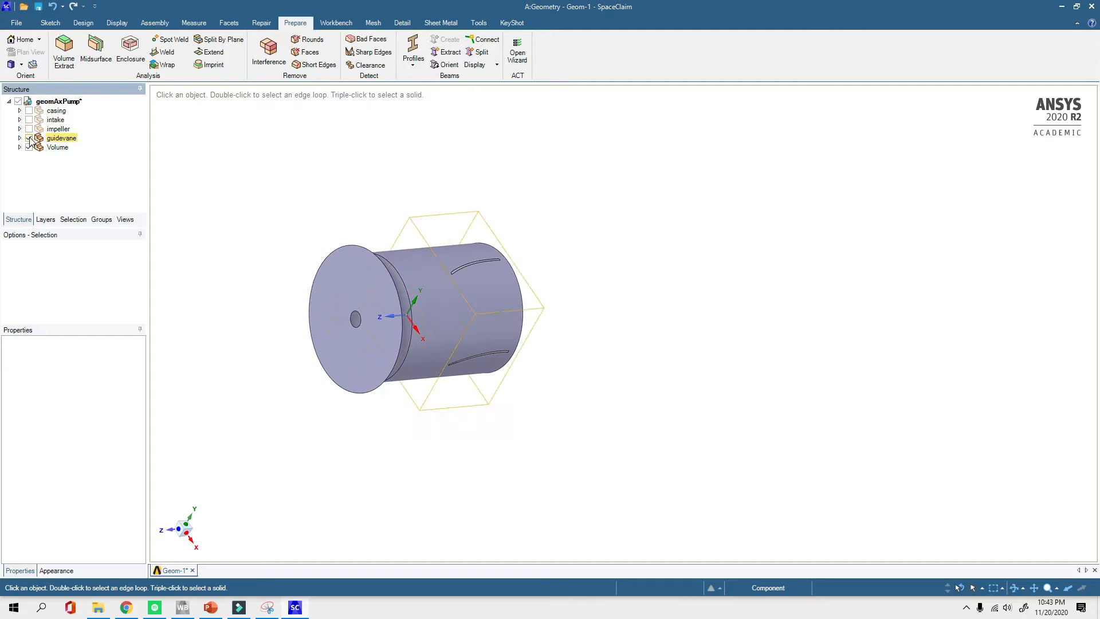
click(28, 138)
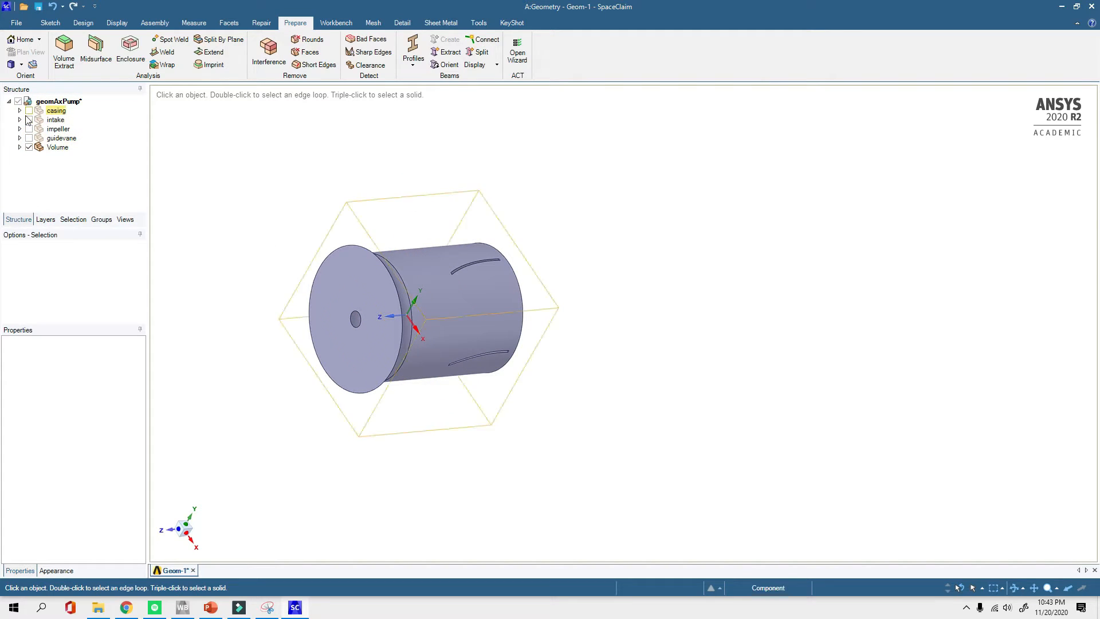
click(19, 147)
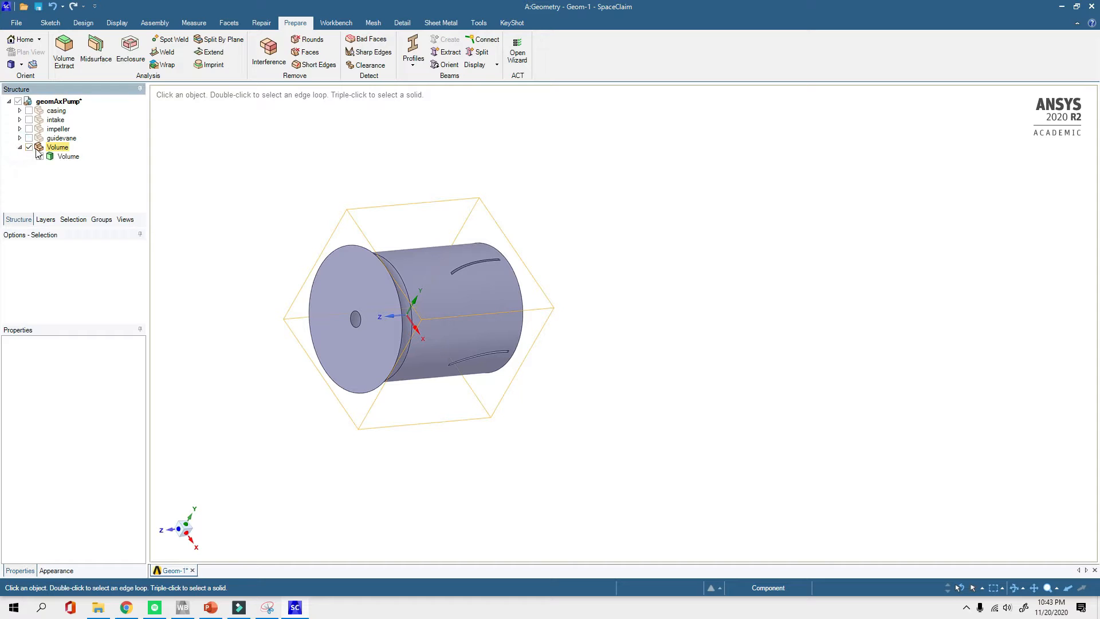
middle_drag(599, 292, 613, 258)
click(53, 6)
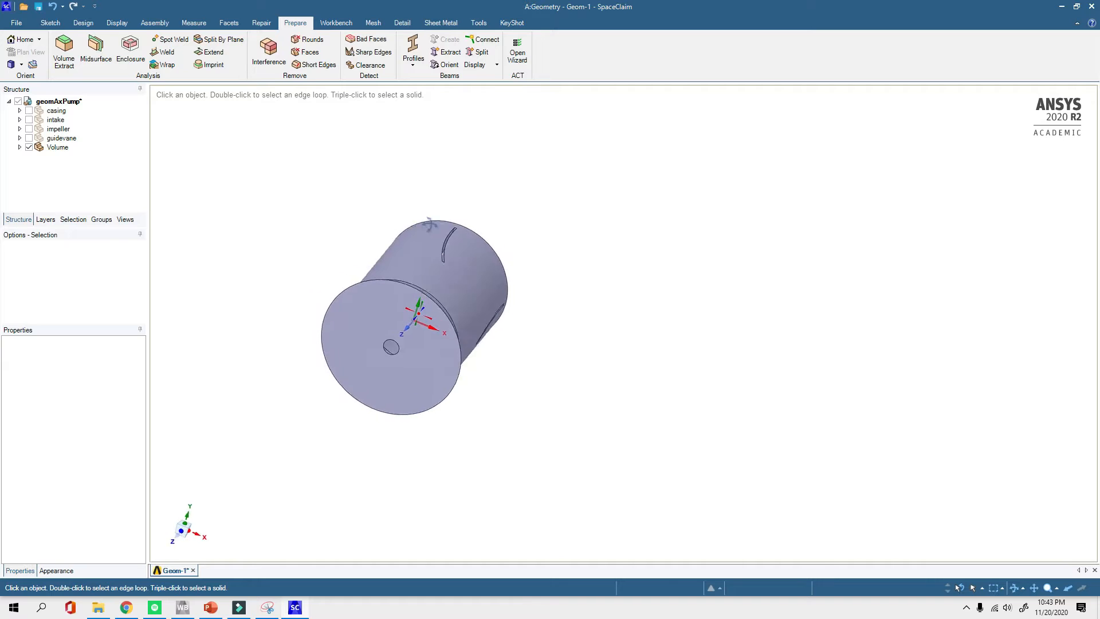
Section the extracted volume on the YZ plane through the origin and view the cut along the X axis
click(75, 24)
click(421, 323)
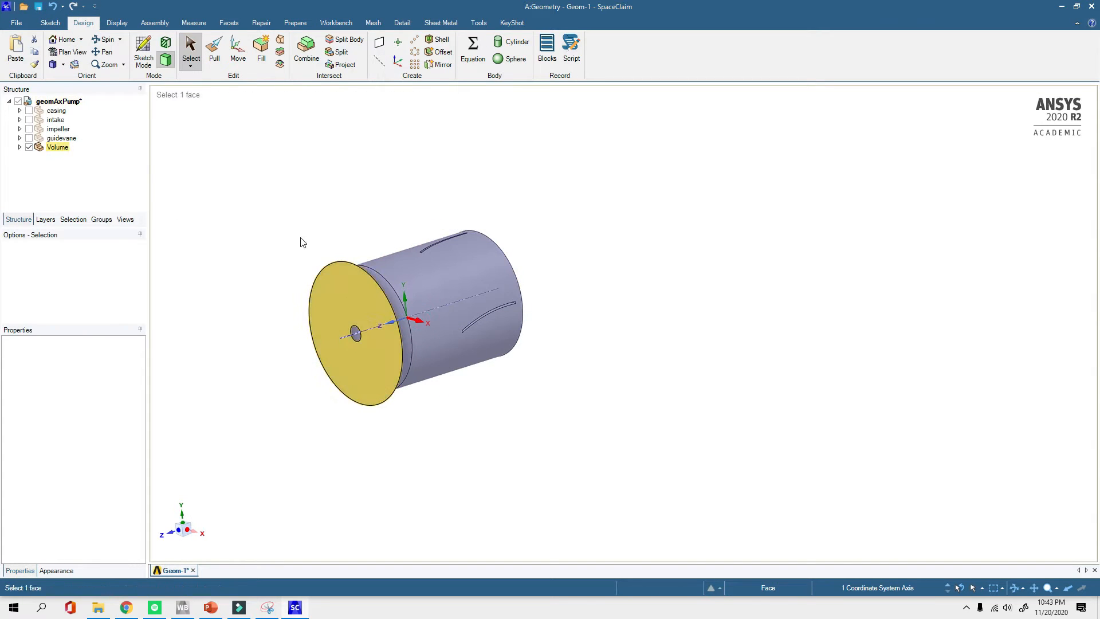
click(167, 46)
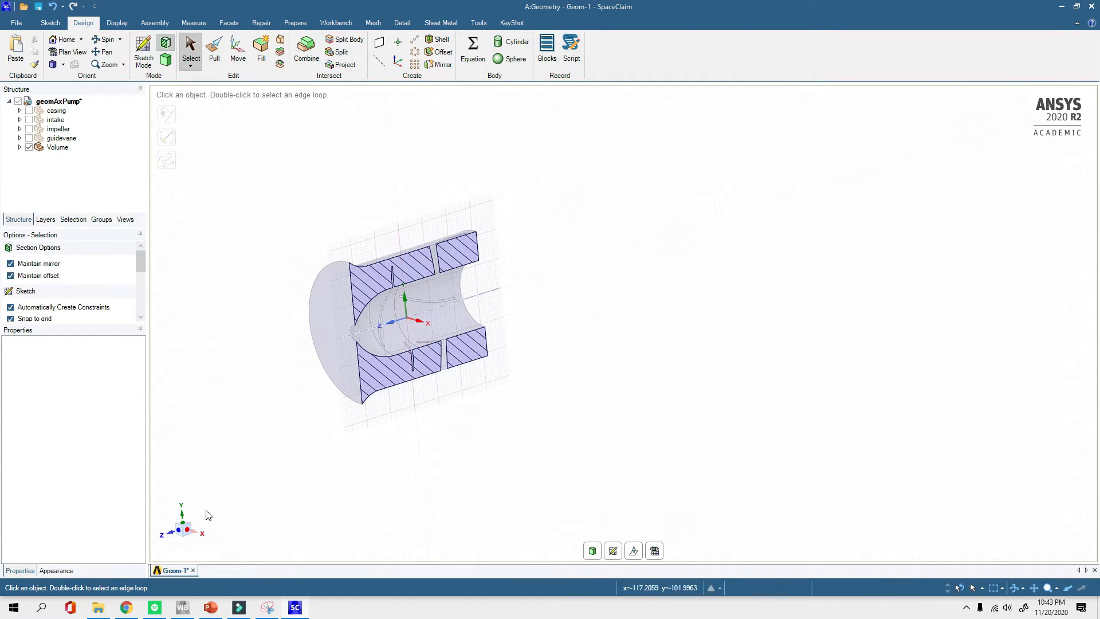
click(189, 530)
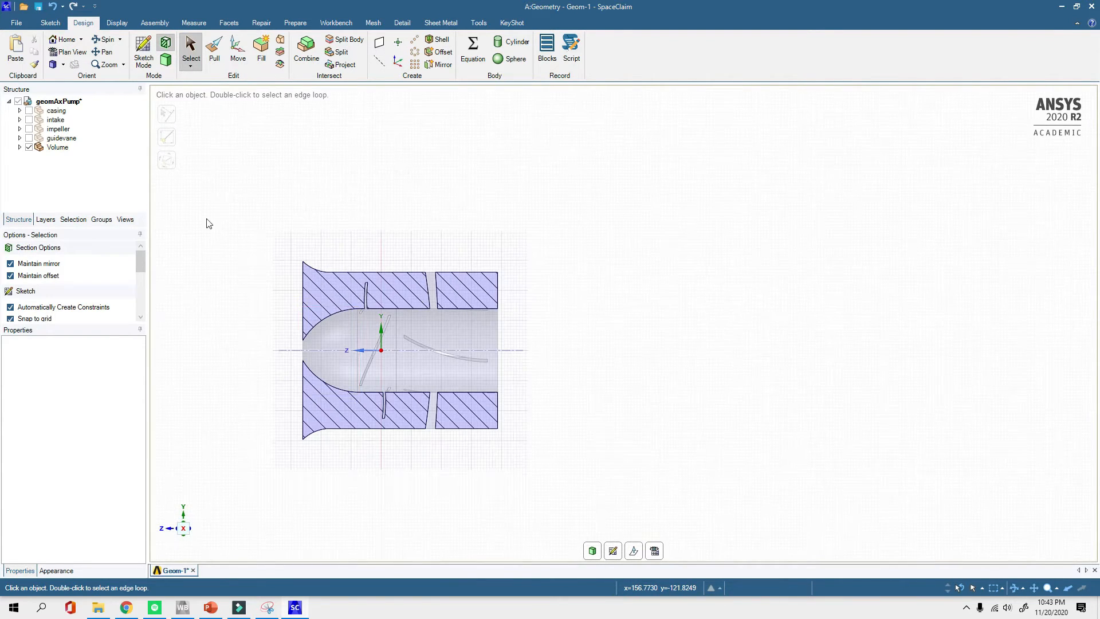
click(167, 61)
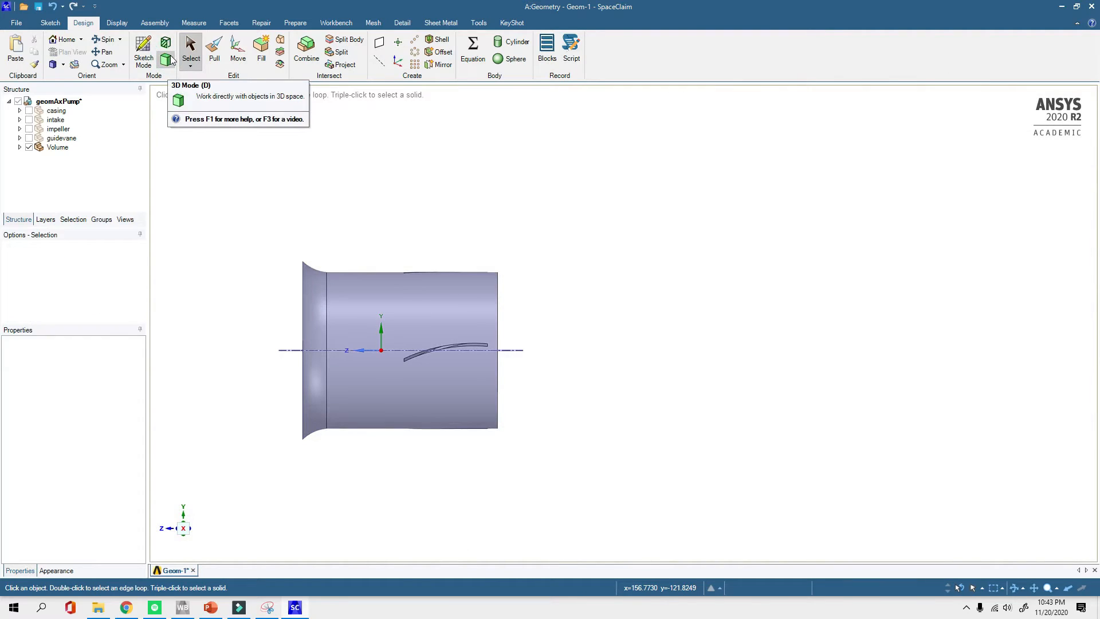
click(169, 50)
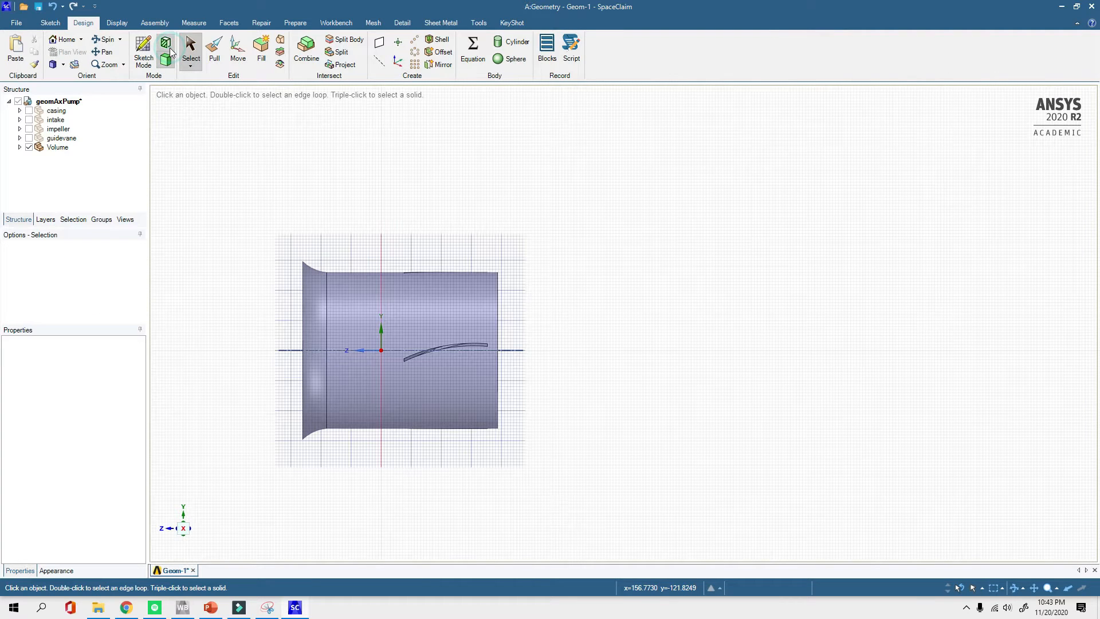
click(395, 347)
Inspect the sectioned volume around the impeller blade and guide vane cutouts, including the gap at the blade tips
scroll(421, 313, up, 5)
scroll(466, 351, down, 5)
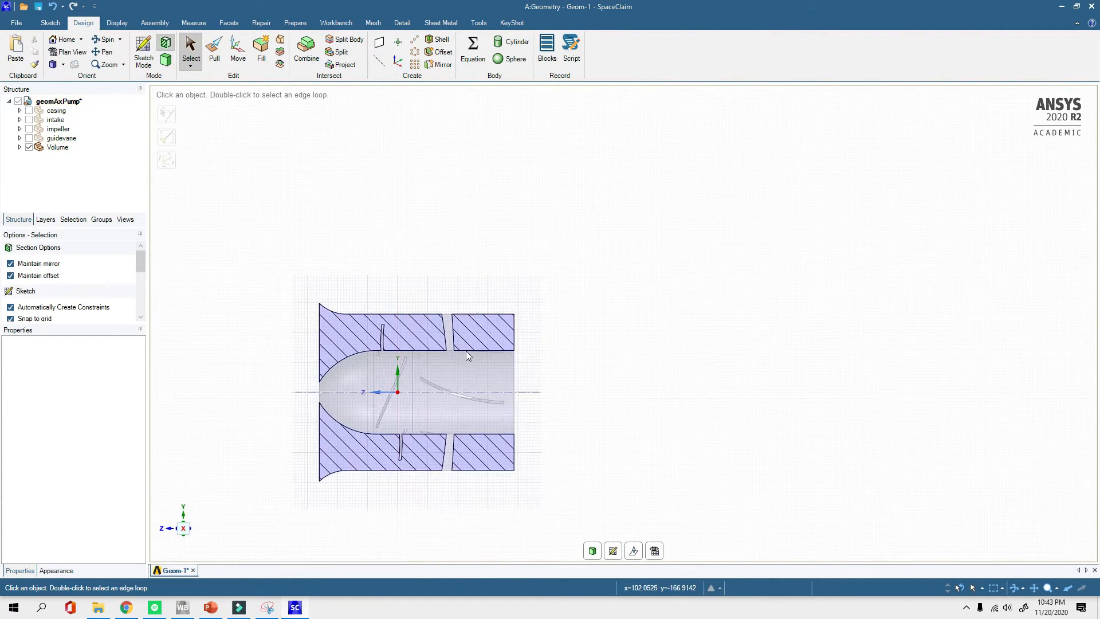
scroll(469, 352, up, 4)
middle_drag(472, 359, 524, 310)
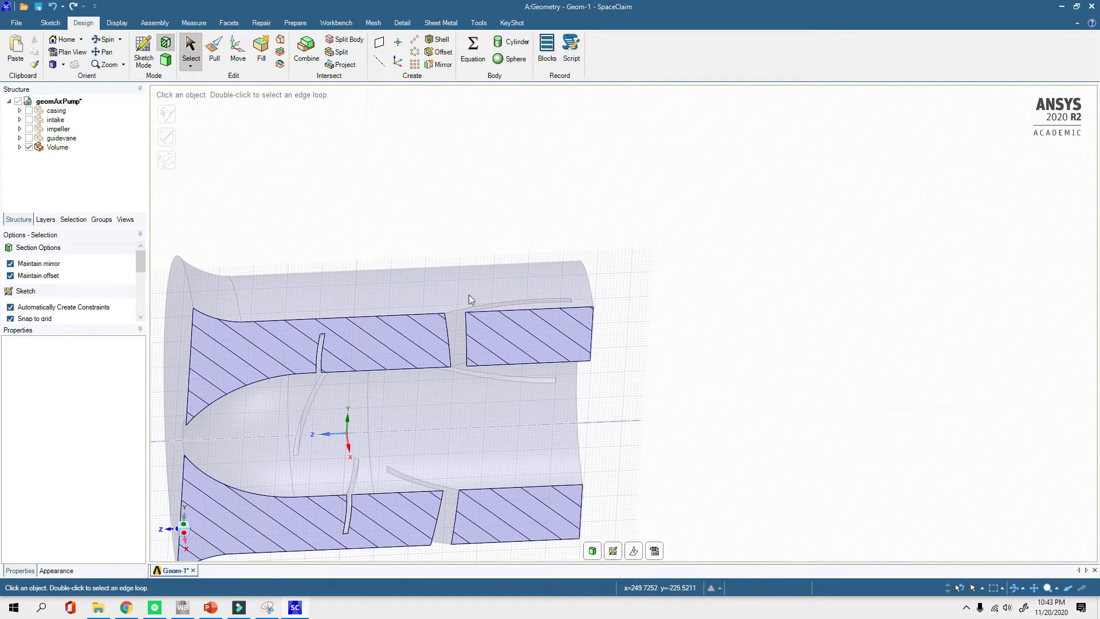
scroll(503, 313, down, 4)
scroll(367, 390, up, 4)
middle_drag(441, 395, 432, 265)
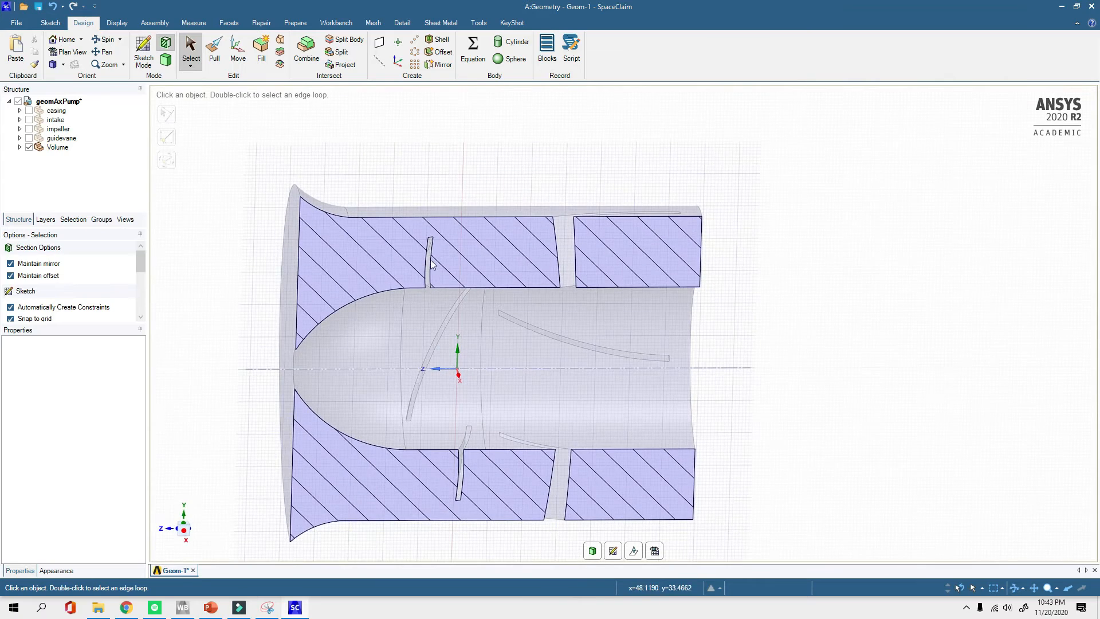
middle_drag(438, 332, 431, 248)
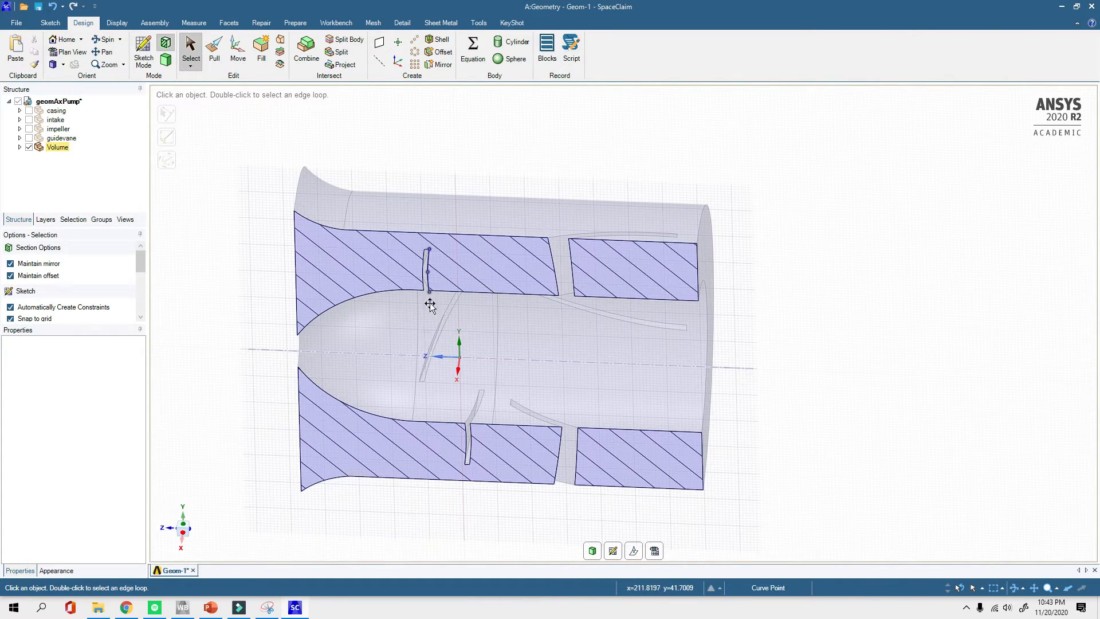
Hide the Volume component and show the casing, impeller and guidevane in the section view
click(29, 147)
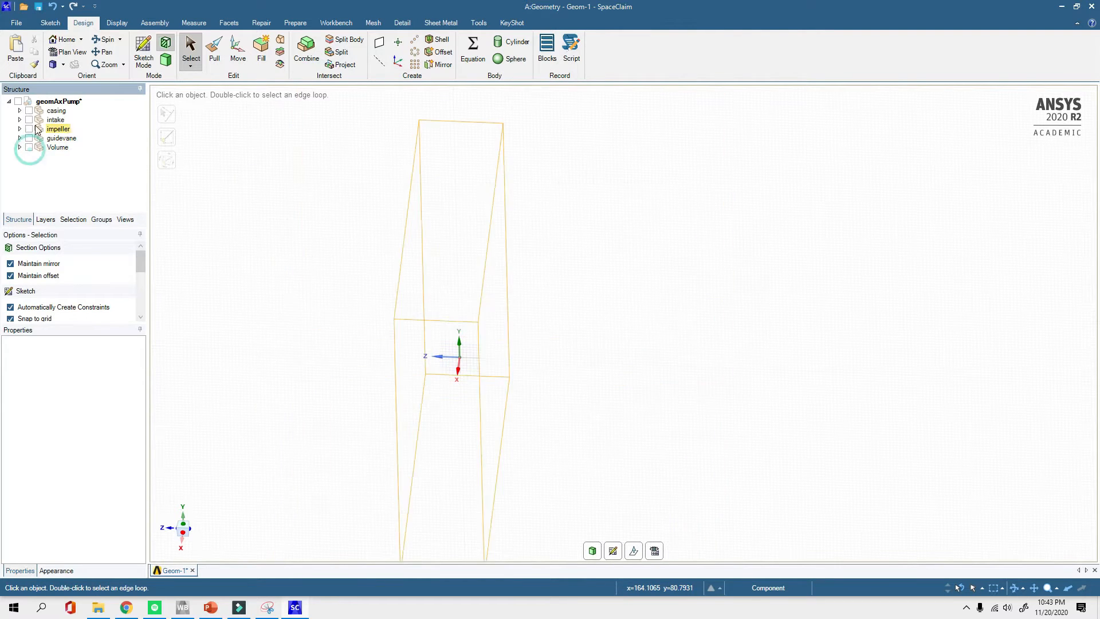
click(28, 111)
key(h)
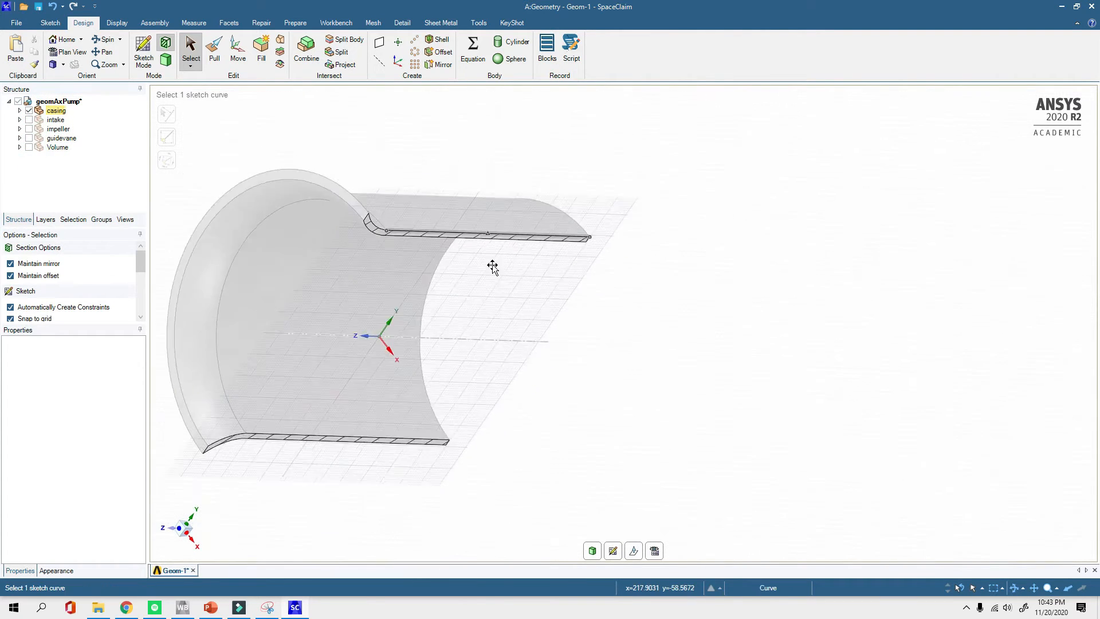
click(36, 129)
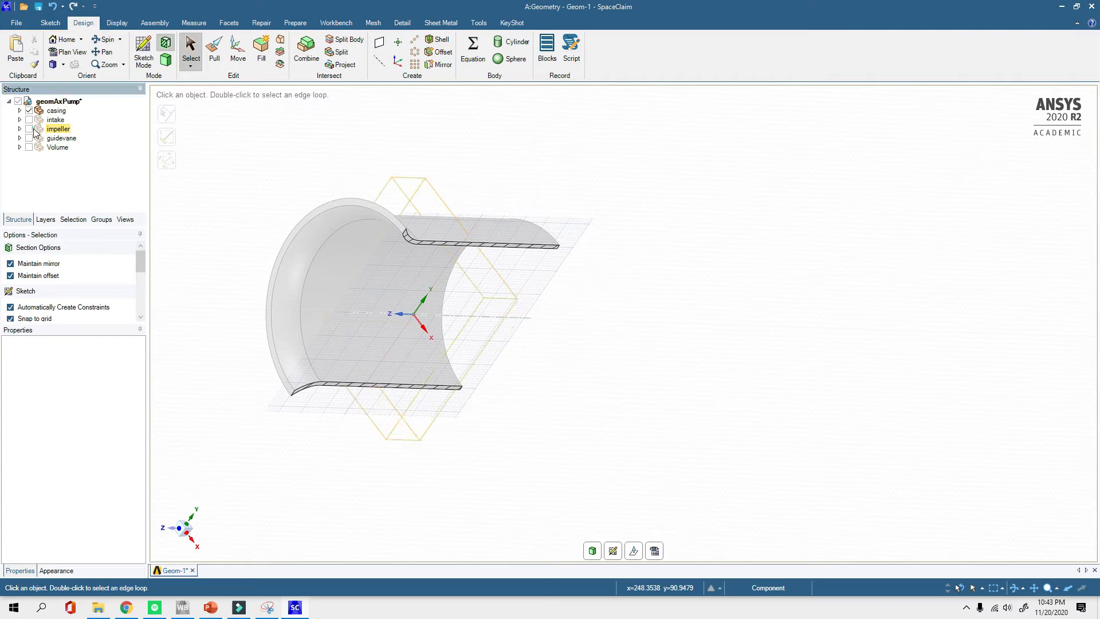
click(29, 138)
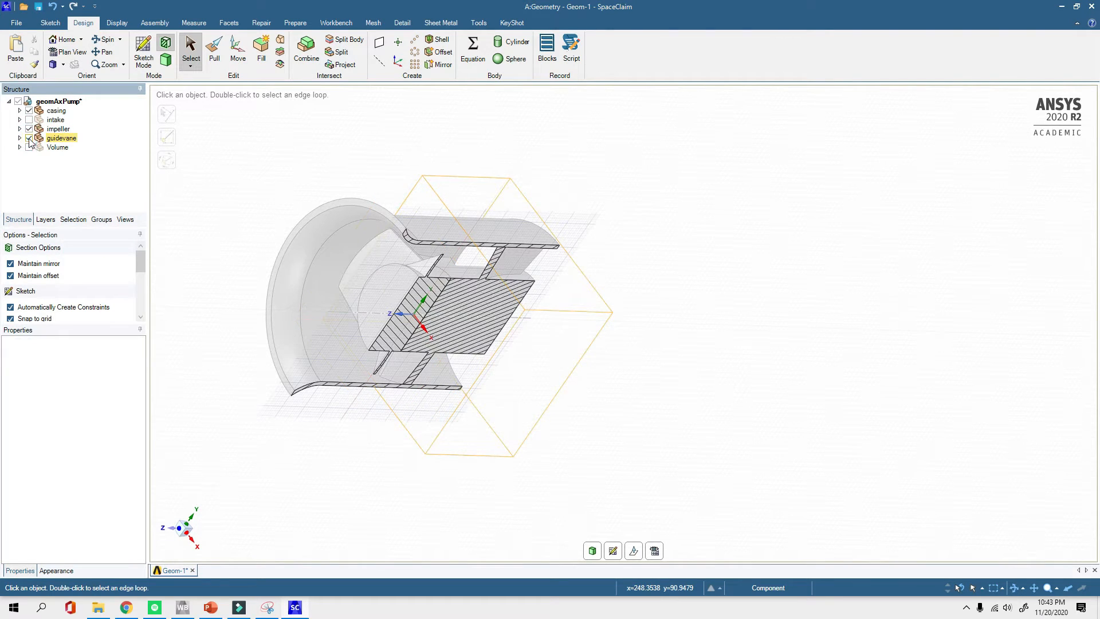
Hide the guidevane and examine the gap between the impeller blade tips and the casing along the Z axis
middle_drag(612, 370, 668, 393)
click(197, 533)
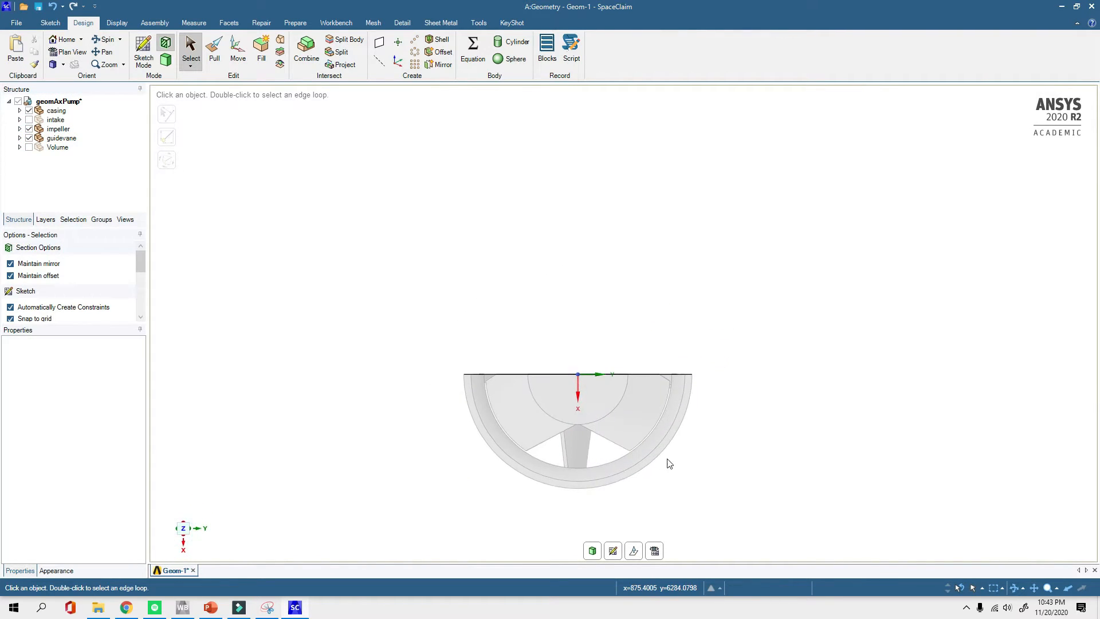
scroll(570, 476, up, 5)
middle_drag(560, 455, 559, 456)
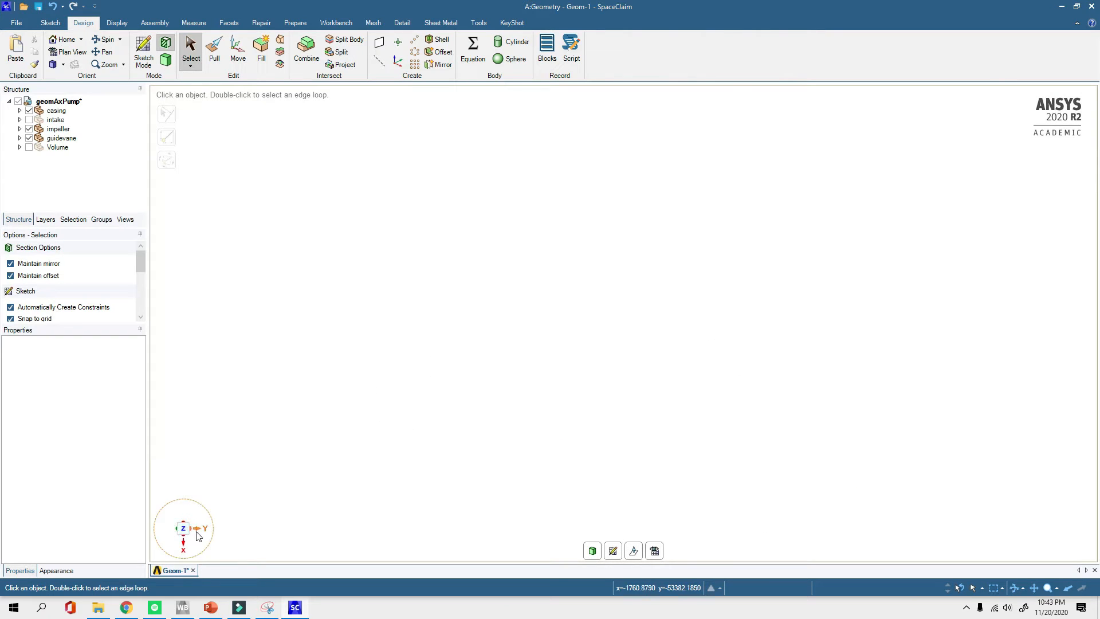
click(29, 139)
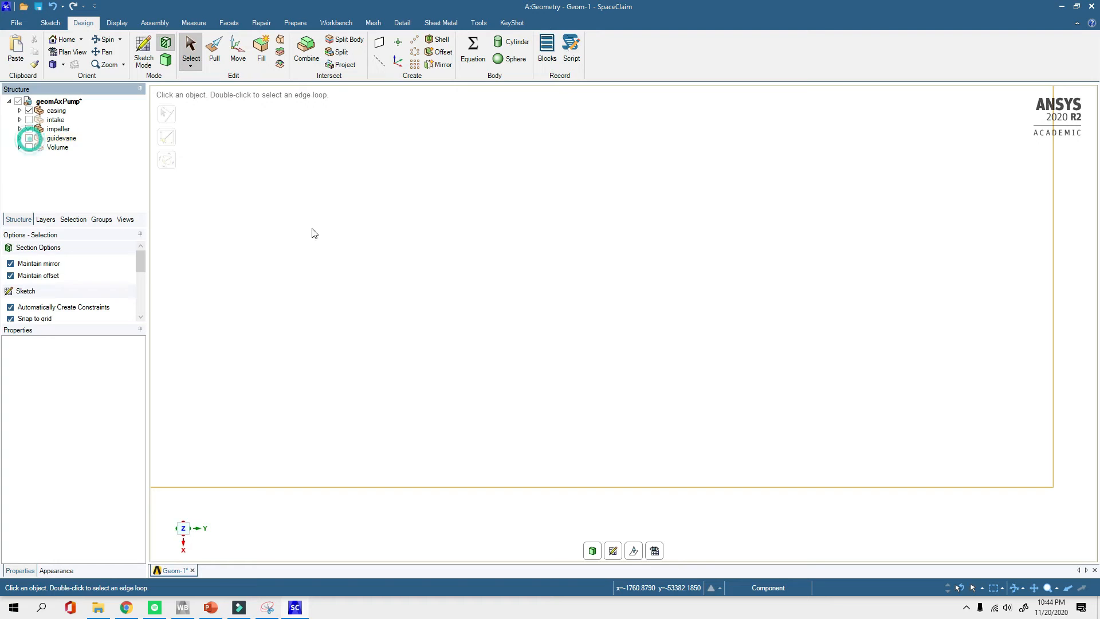
scroll(729, 276, up, 6)
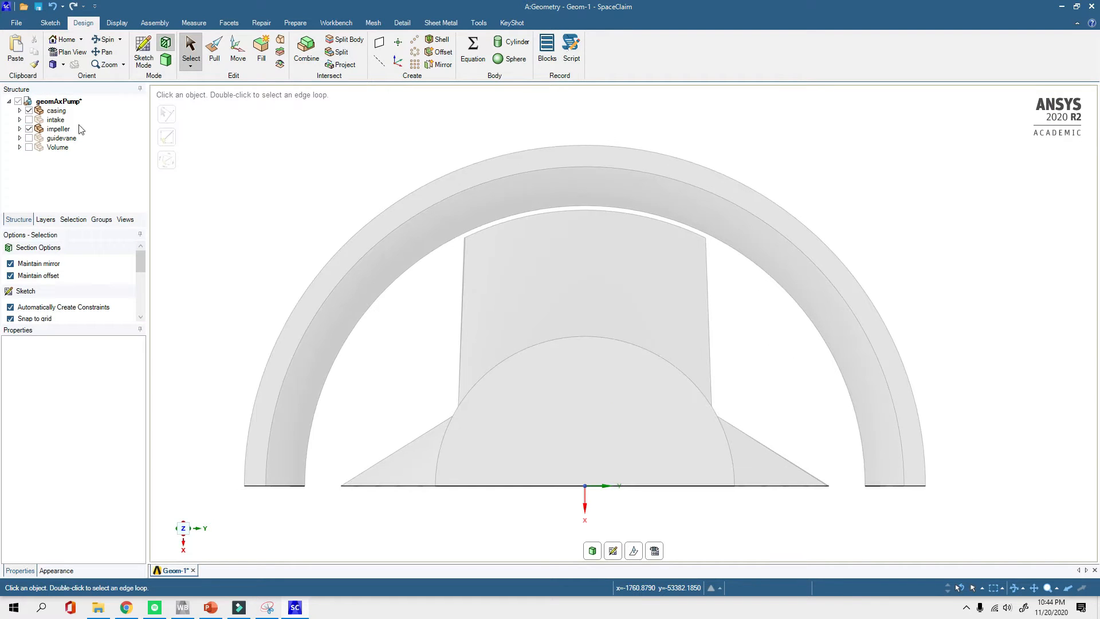
click(29, 129)
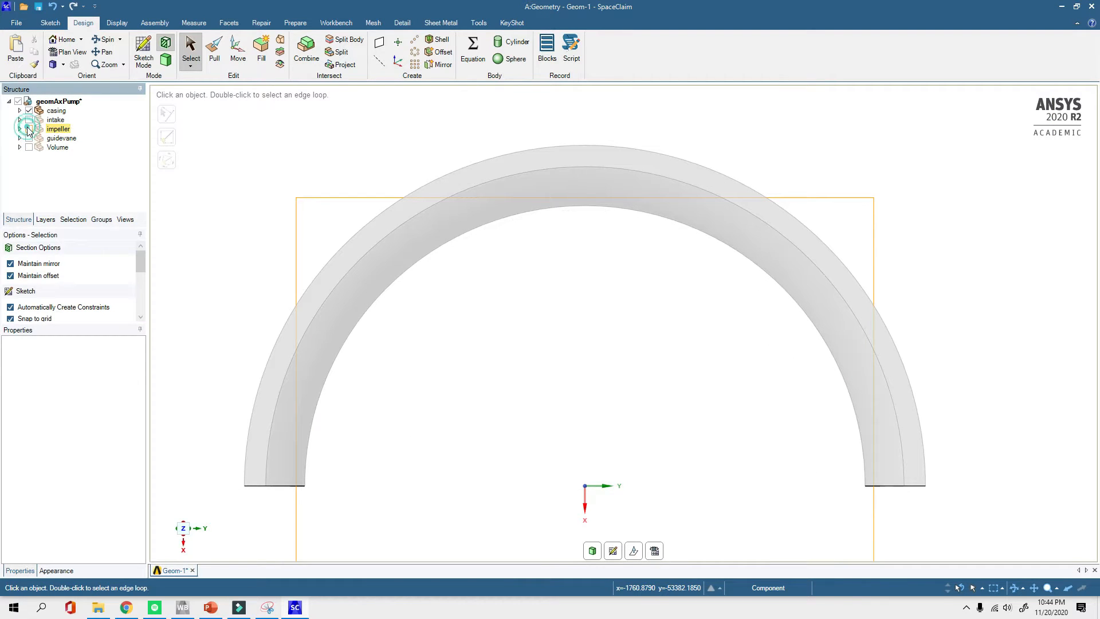
click(29, 129)
scroll(627, 222, up, 5)
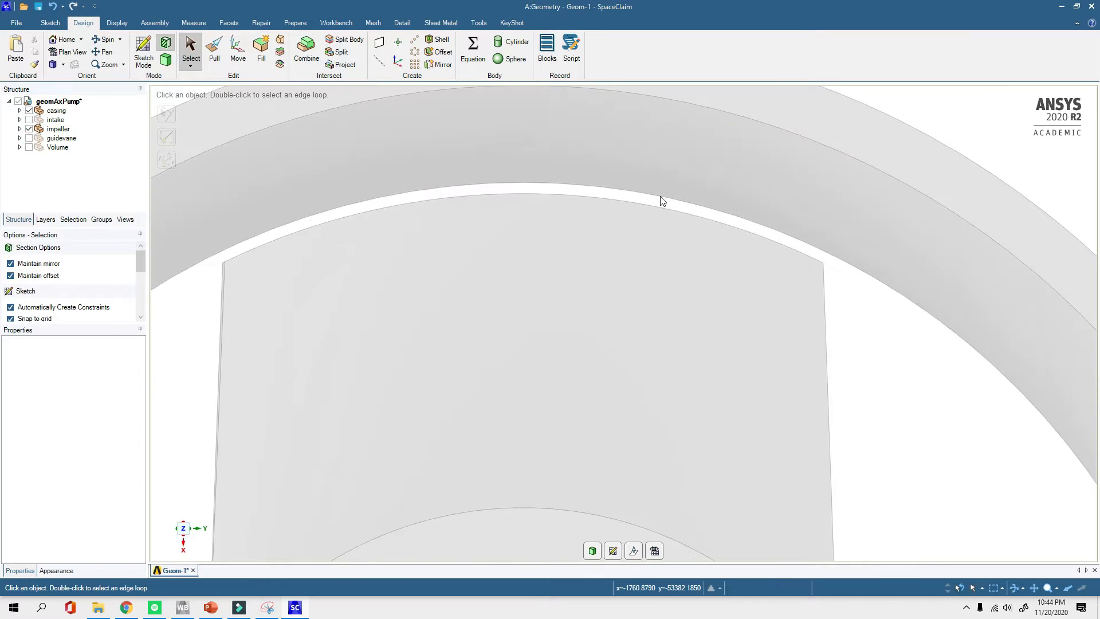
Hide the impeller, show the guidevane and examine where the vanes meet the casing wall along the Z axis
click(29, 129)
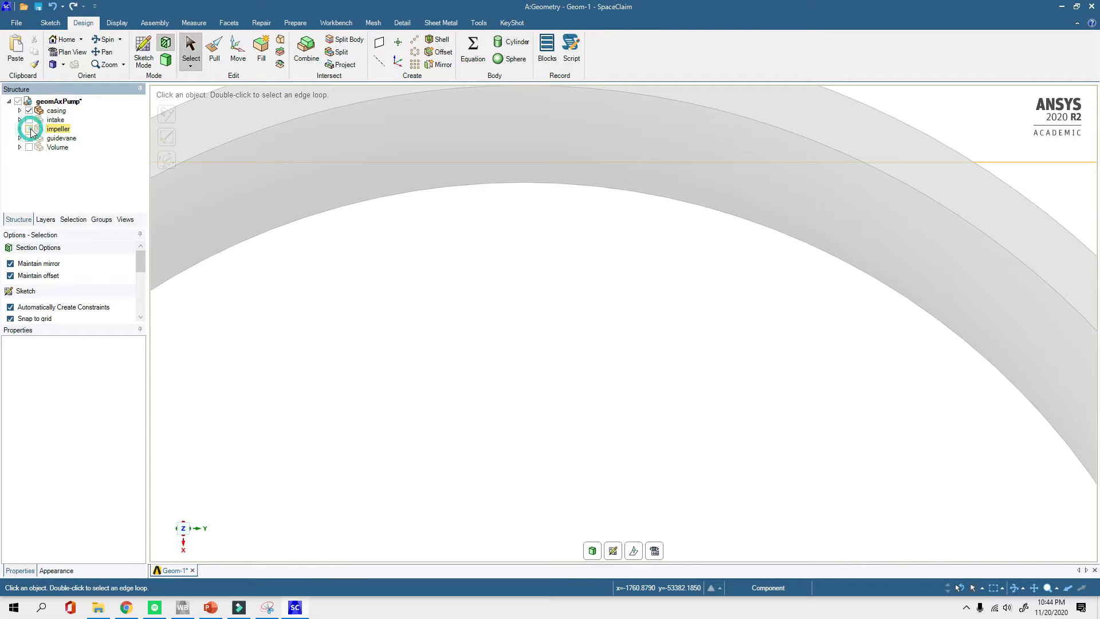
click(29, 139)
scroll(607, 270, down, 5)
middle_drag(606, 269, 625, 341)
click(183, 535)
scroll(720, 418, up, 6)
scroll(711, 422, down, 4)
scroll(689, 420, up, 4)
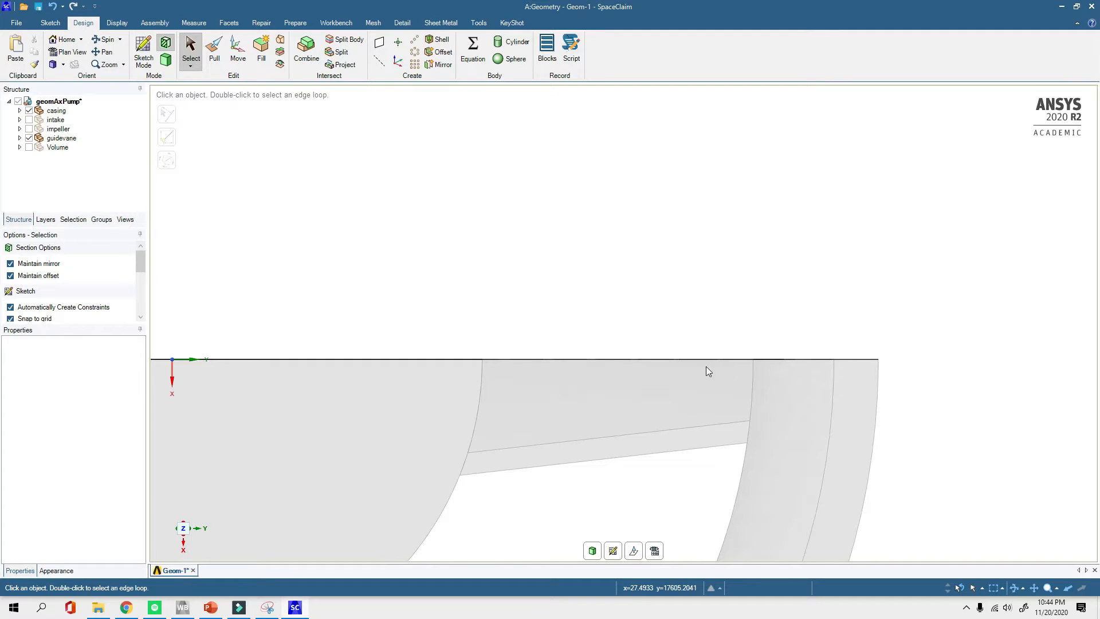
Hide the casing, intake, impeller and guidevane, and show only the Volume component
click(28, 129)
click(29, 120)
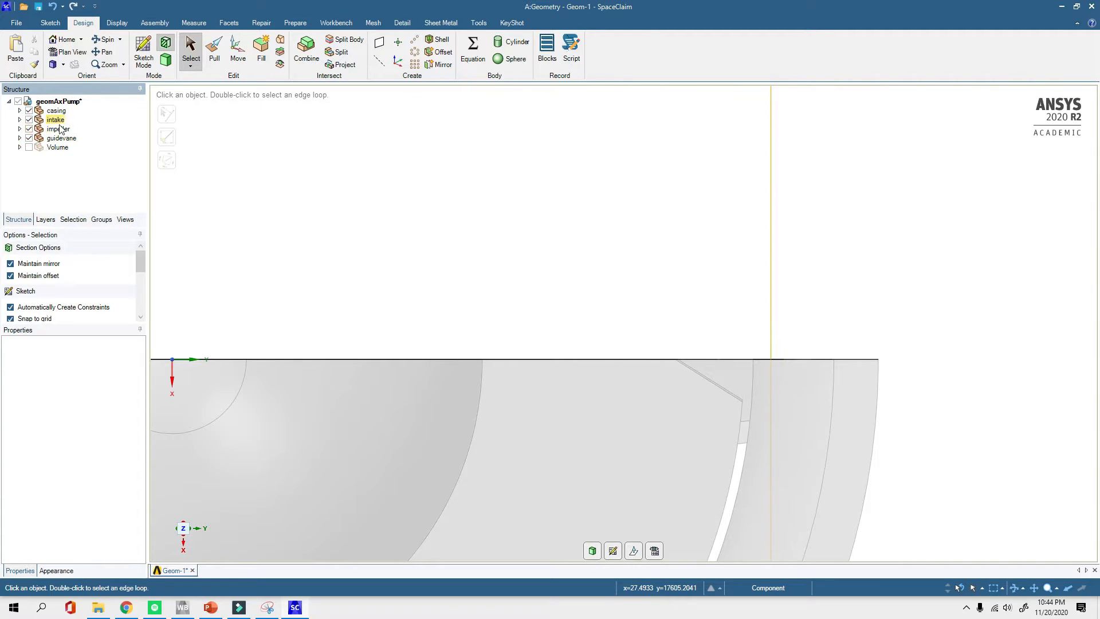
click(29, 111)
click(29, 129)
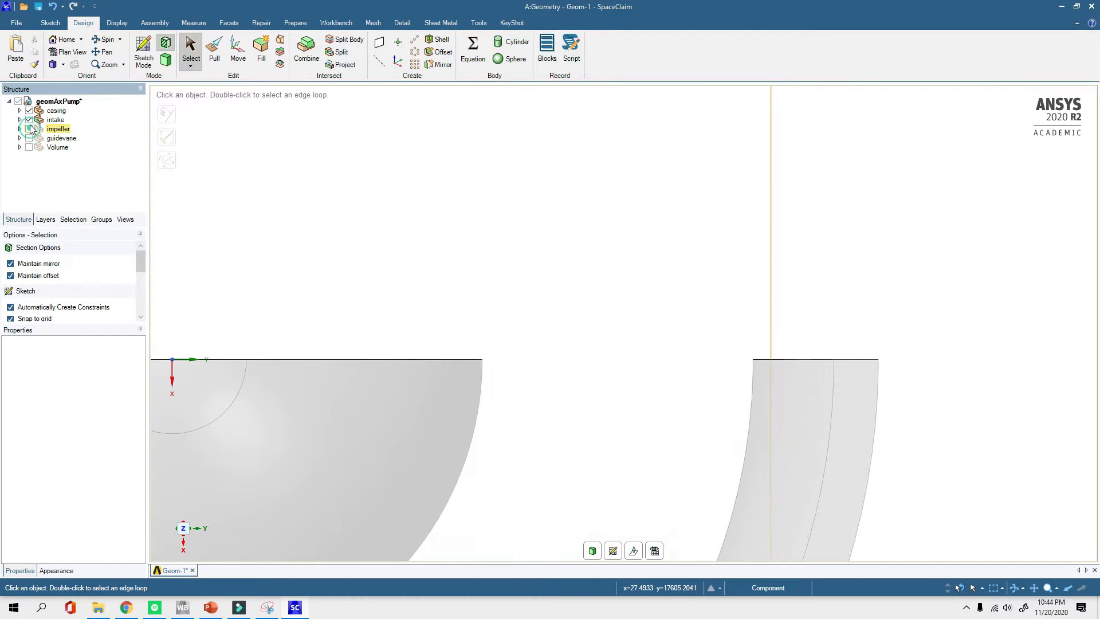
click(28, 120)
click(29, 138)
click(28, 147)
Inspect the sectioned volume around the impeller blade and guide vane cutouts, then view the cut straight along the X axis
key(h)
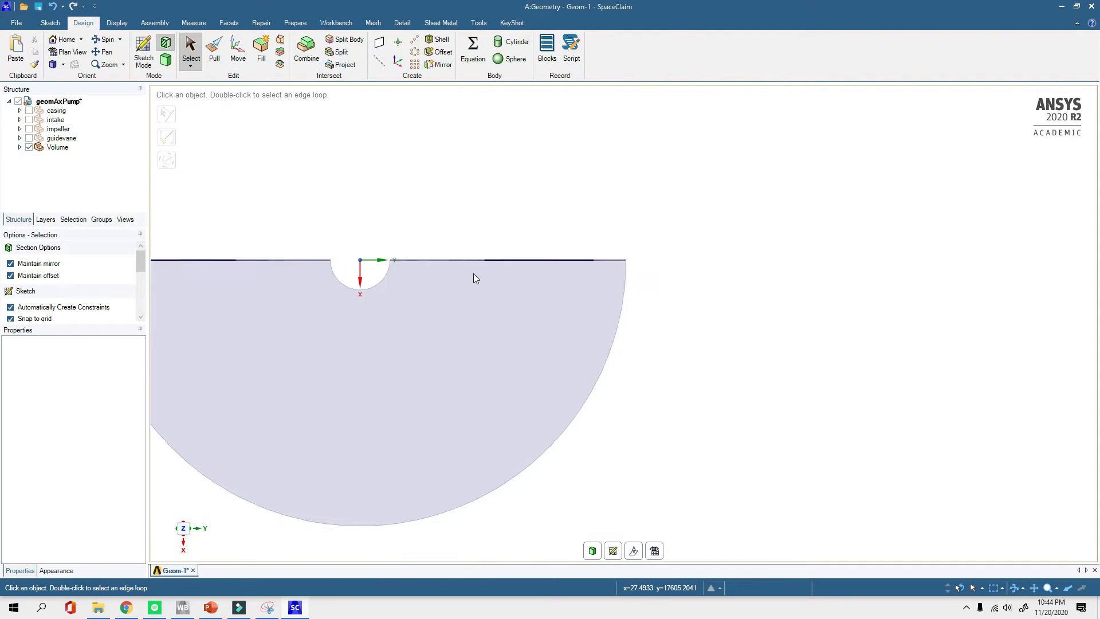
scroll(521, 267, up, 5)
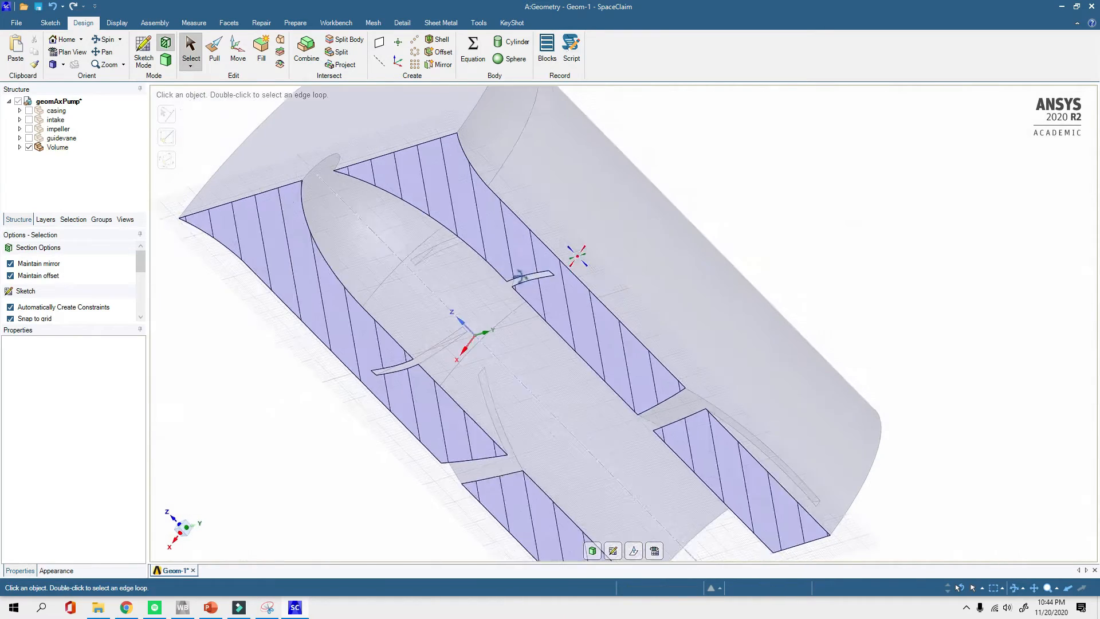
scroll(533, 279, down, 3)
mouse_move(234, 276)
middle_down()
mouse_move(566, 304)
mouse_move(456, 384)
mouse_move(562, 297)
middle_up()
scroll(528, 325, up, 3)
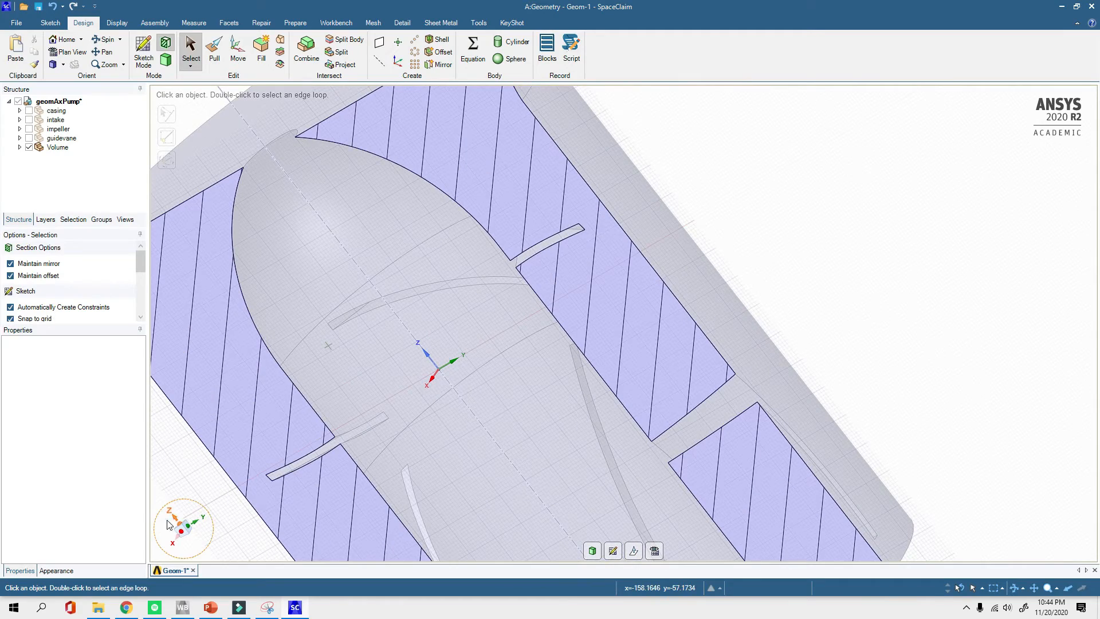
click(178, 538)
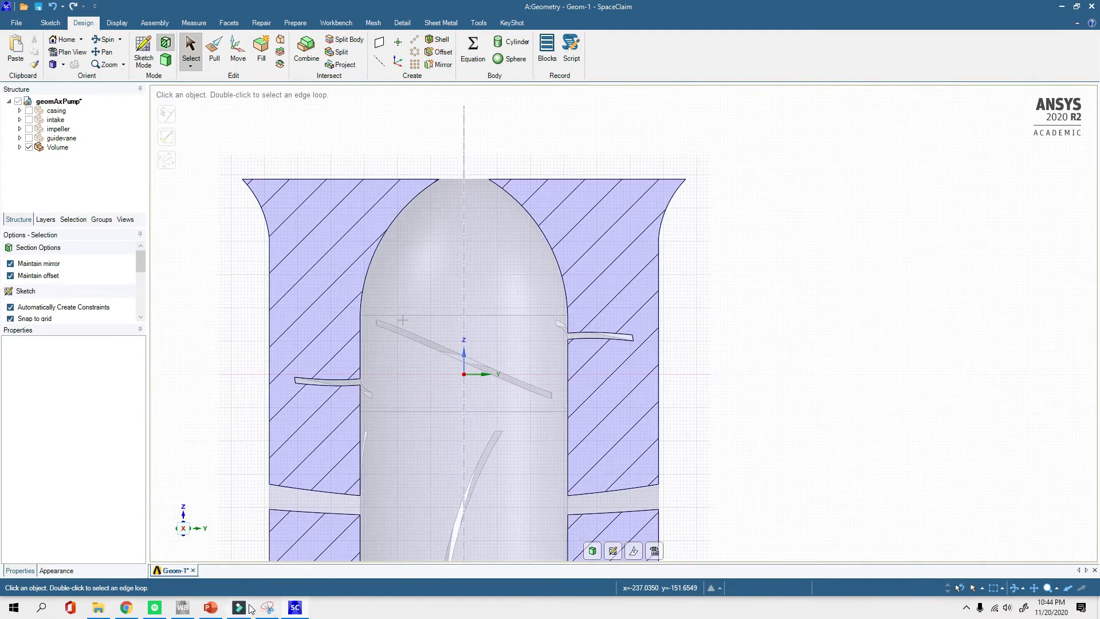
Switch to Snipping Tool, capture the section around one impeller blade tip and scribble red mesh lines across the fluid region
click(268, 608)
click(157, 248)
drag(560, 253, 697, 484)
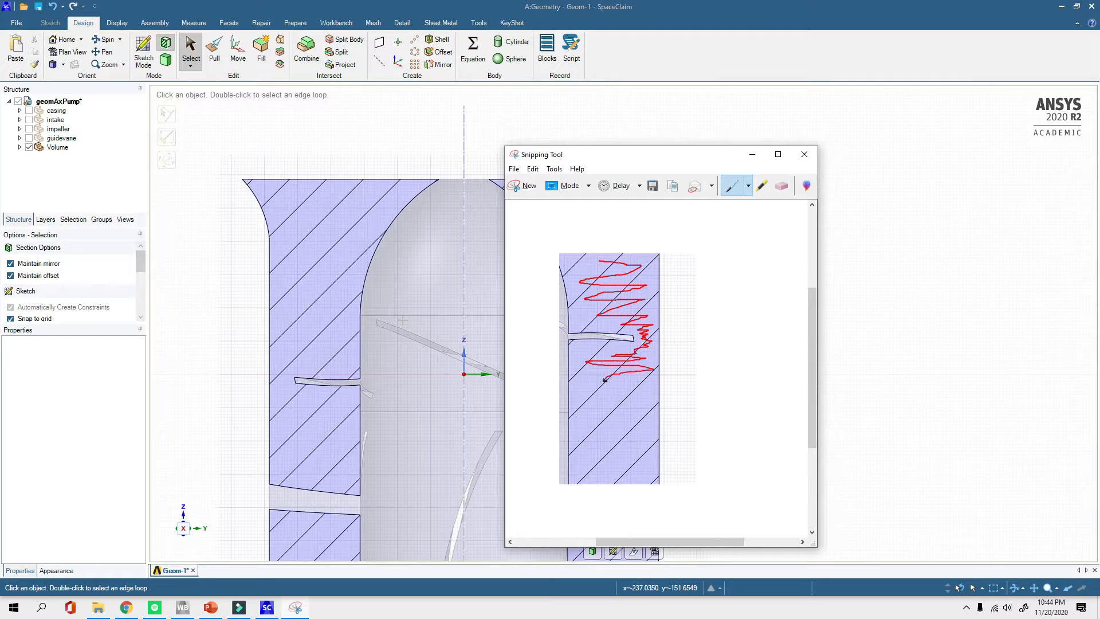
drag(607, 416, 627, 384)
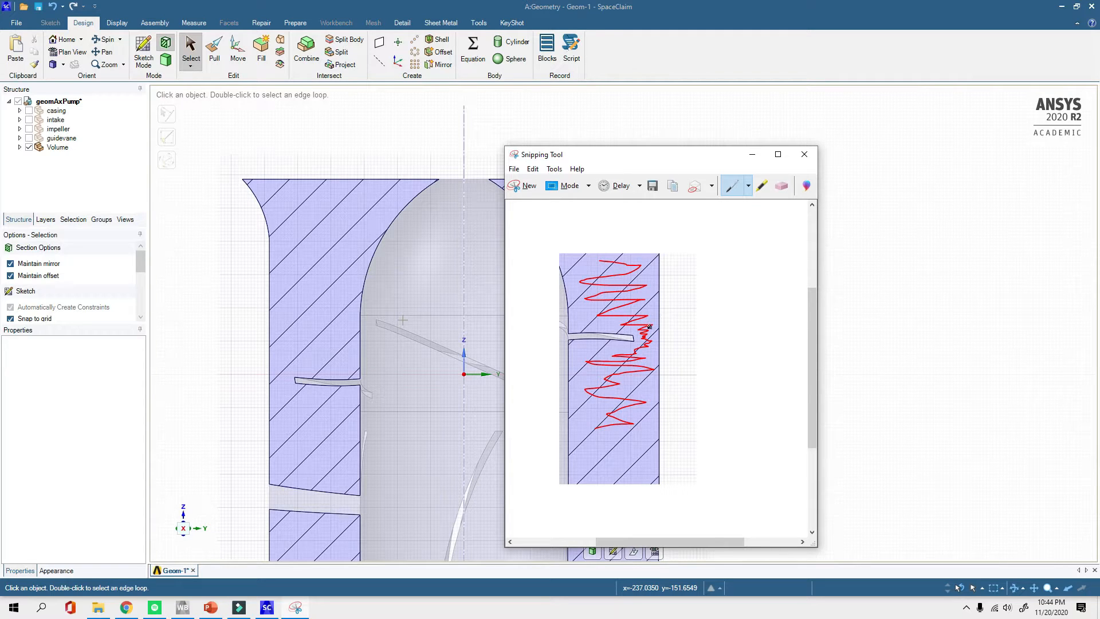
Circle the blade tip gap on the snip, add handwritten notes on mesh and "Quality" with a down arrow, and minimize Snipping Tool
drag(679, 317, 701, 319)
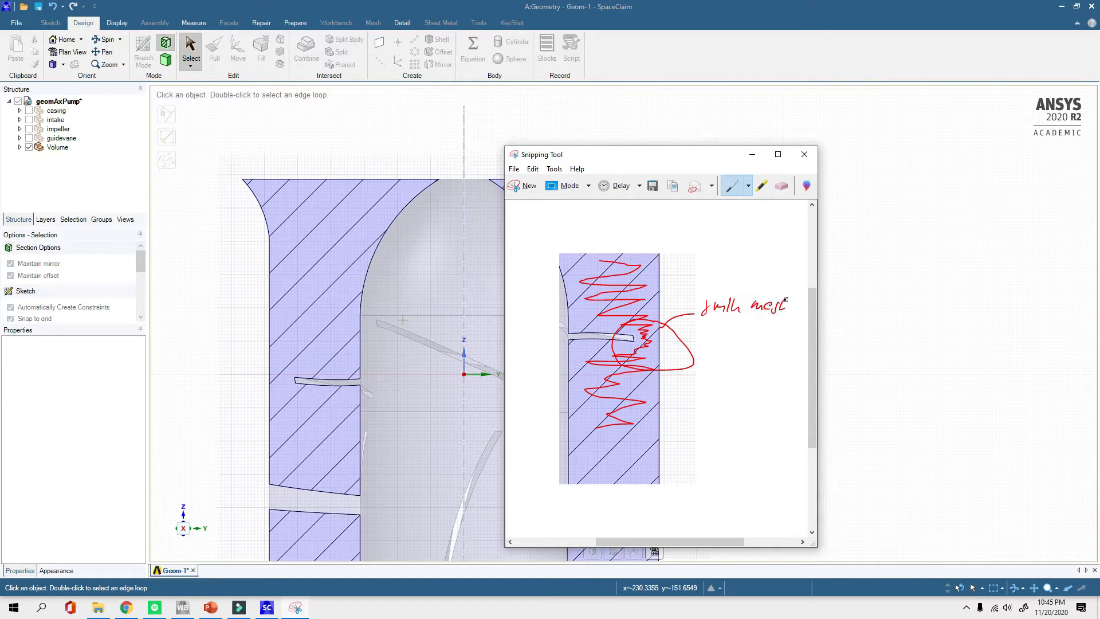
drag(798, 300, 804, 309)
drag(664, 330, 691, 345)
mouse_move(694, 306)
mouse_down()
mouse_move(692, 324)
mouse_move(774, 347)
mouse_up()
drag(698, 356, 745, 361)
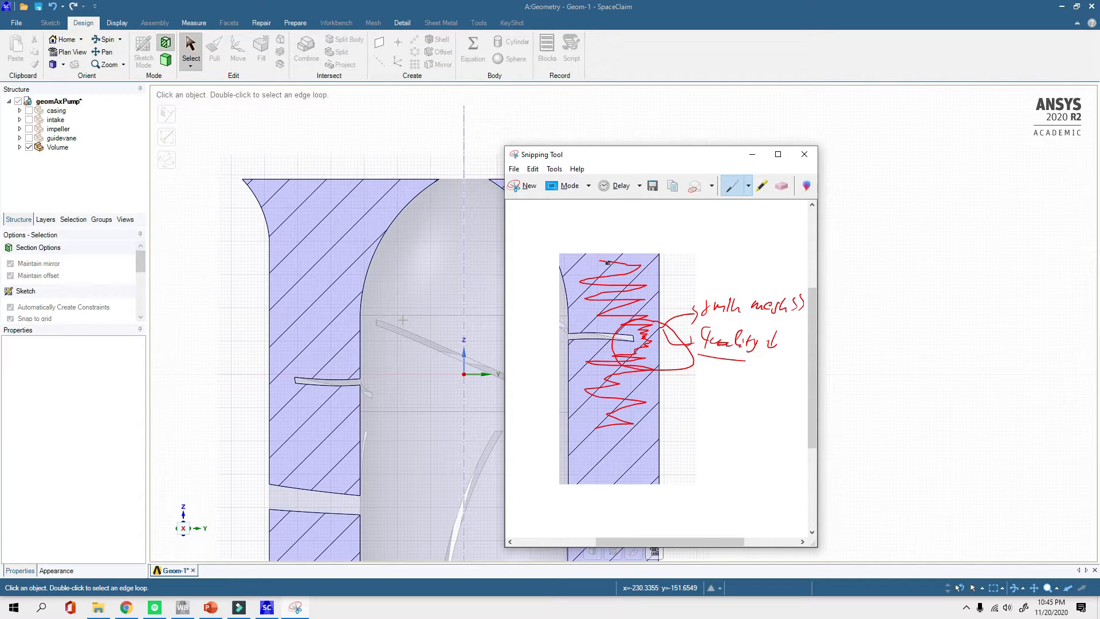
drag(645, 338, 649, 354)
drag(565, 298, 653, 295)
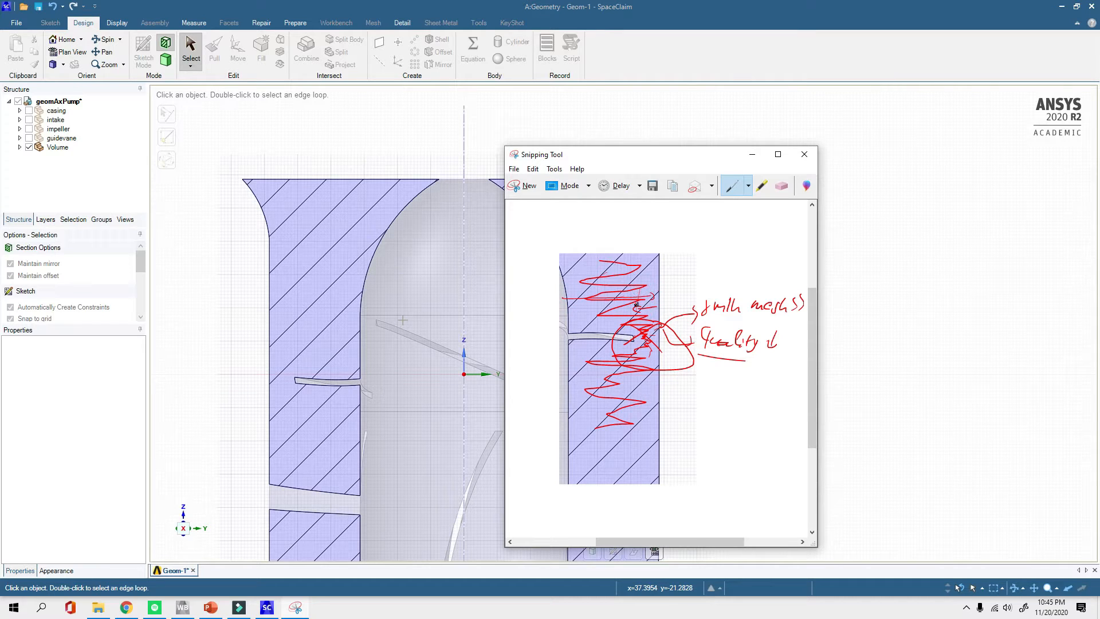
click(750, 155)
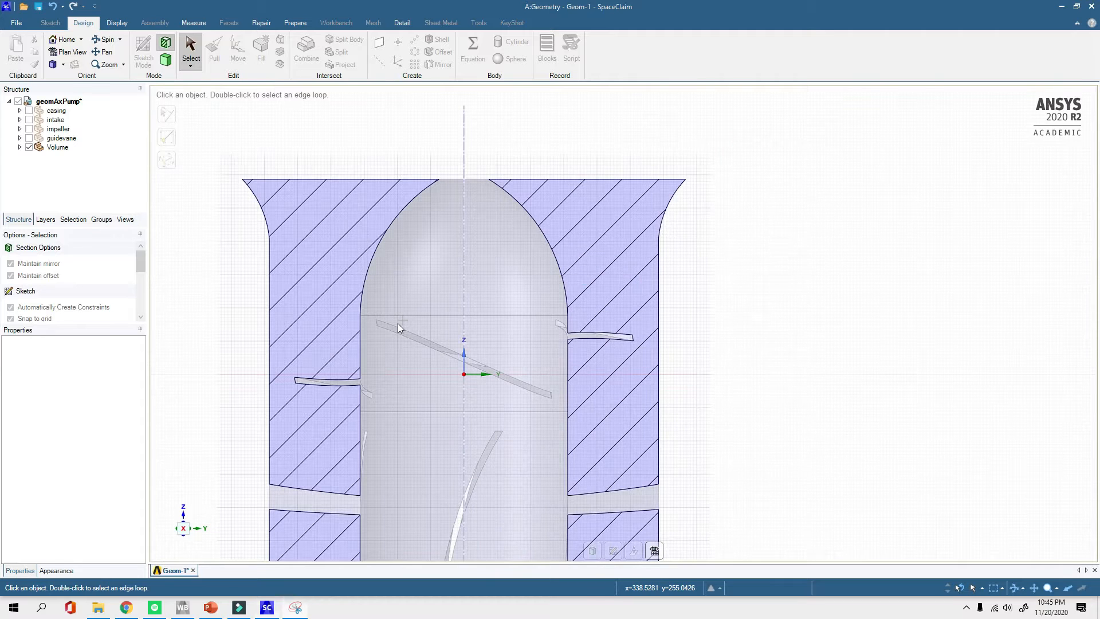
Return from section view to 3D mode and pull the Volume's outer cylindrical and flared inlet faces inward to a 227.98 mm radius
key(h)
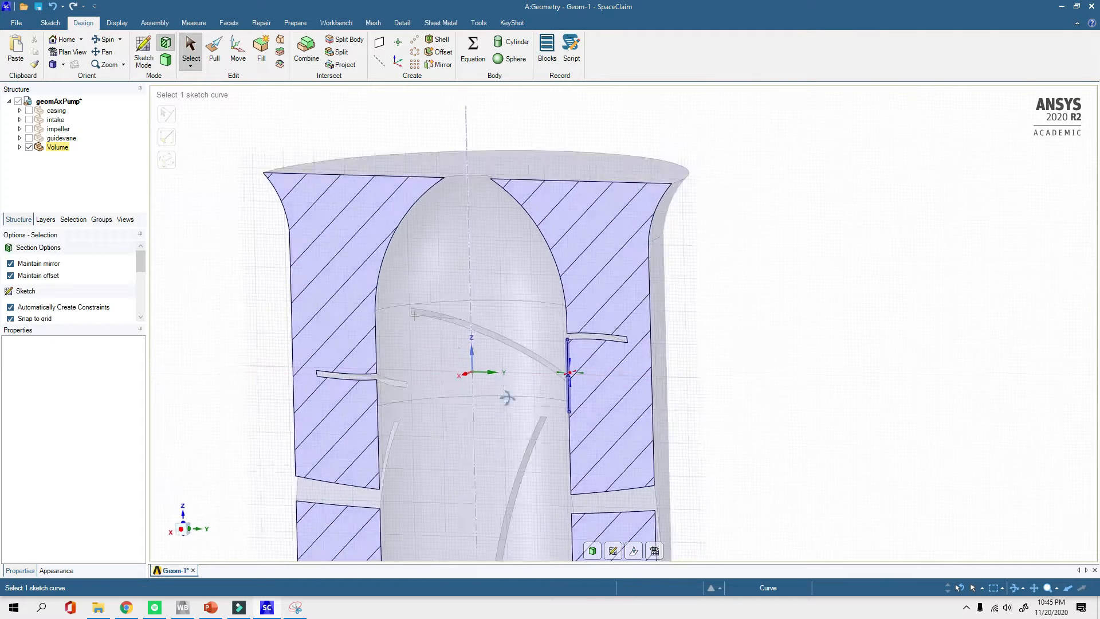
click(165, 60)
scroll(359, 315, down, 2)
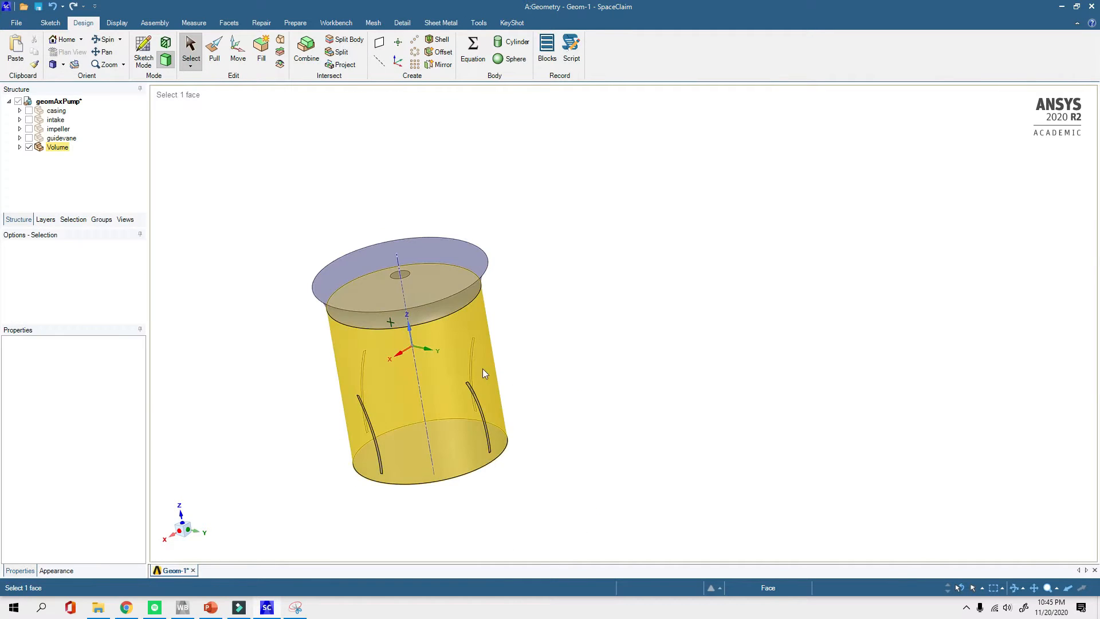
click(448, 365)
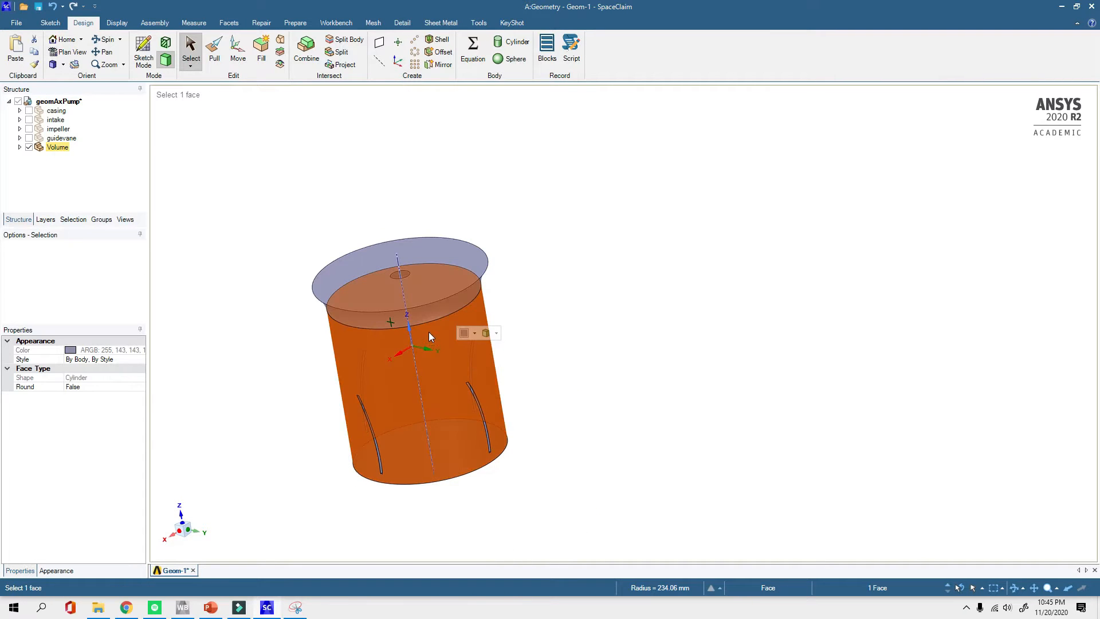
ctrl+click(432, 313)
middle_drag(497, 381, 445, 305)
key(p)
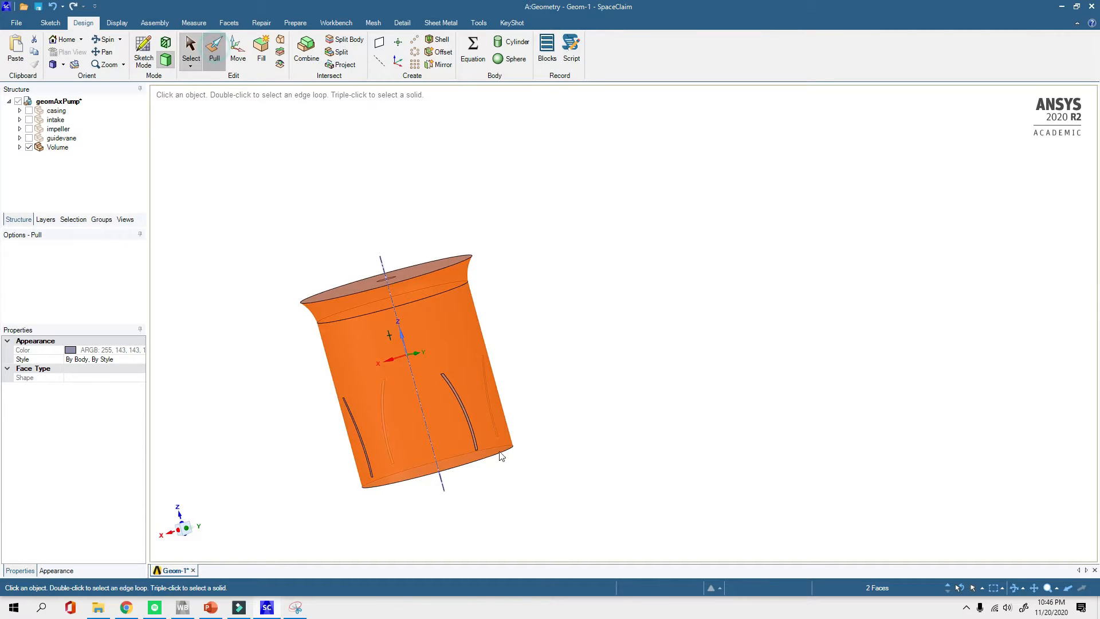
middle_drag(504, 391, 467, 316)
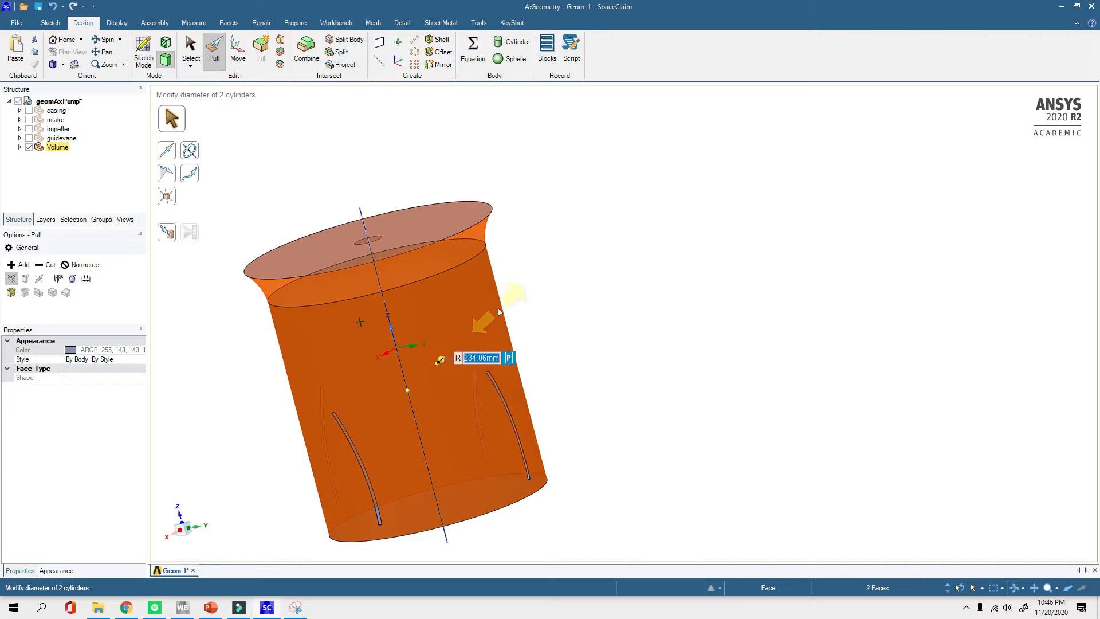
drag(499, 313, 498, 316)
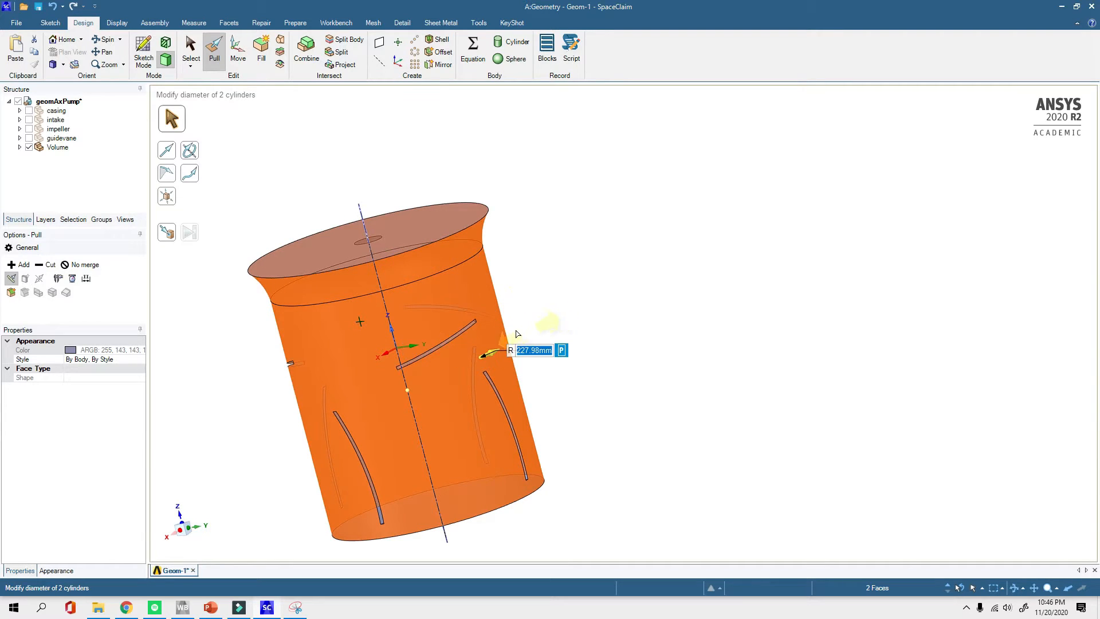
scroll(546, 360, down, 1)
scroll(559, 318, up, 1)
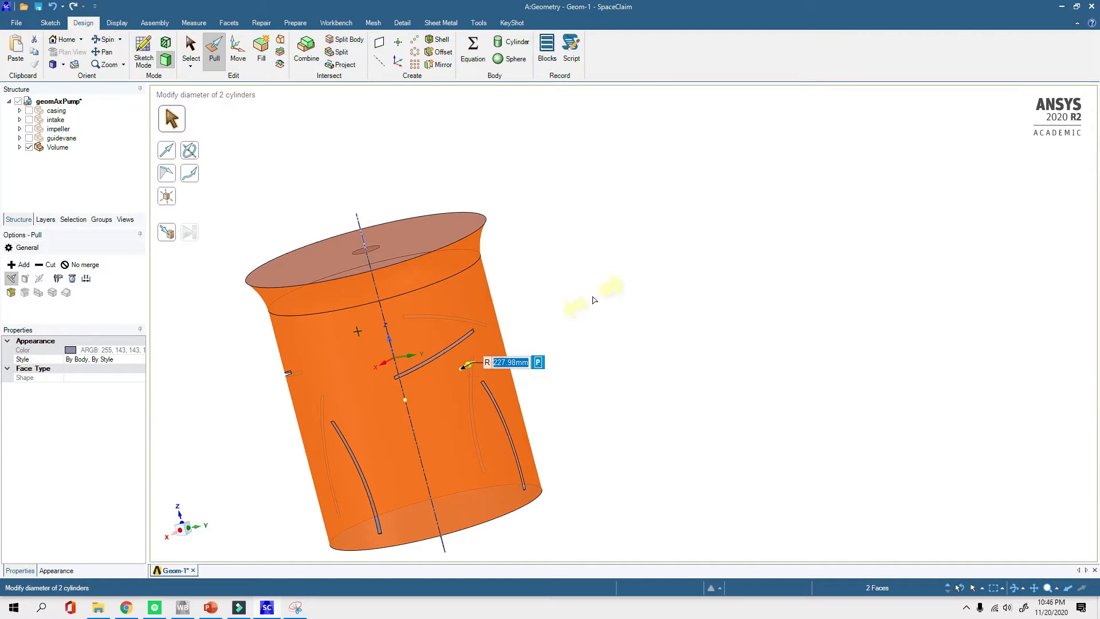
key(Escape)
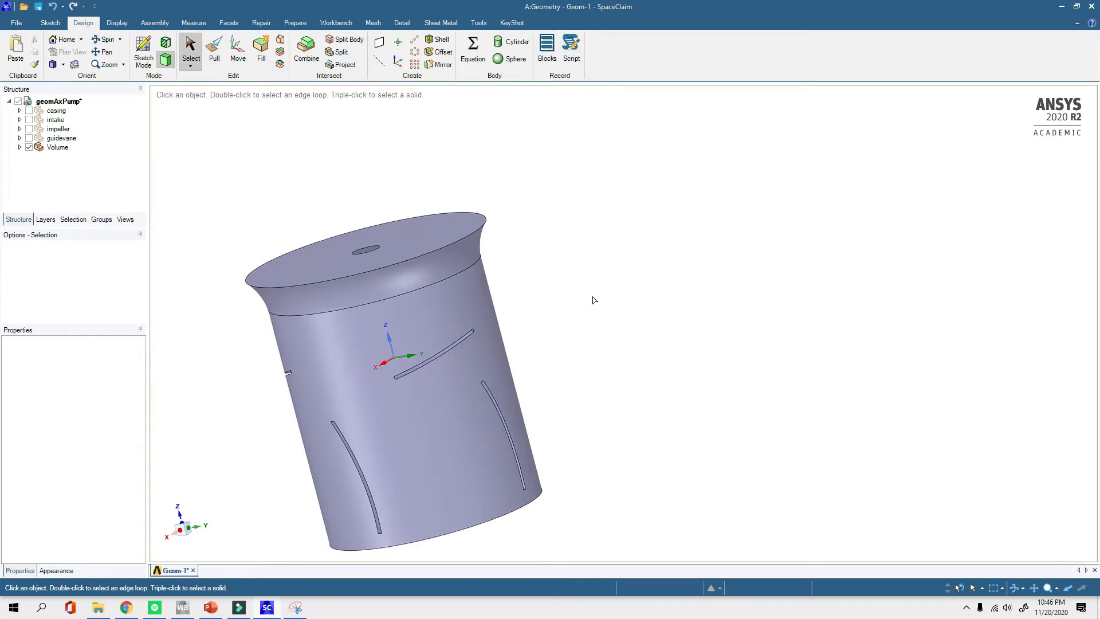
Examine the resized Volume from all sides, including the blade slots on its outer wall, the flared inlet and the outlet end
click(469, 359)
middle_drag(469, 359, 605, 263)
scroll(393, 333, down, 1)
scroll(339, 366, up, 1)
middle_drag(317, 411, 347, 402)
scroll(346, 401, down, 1)
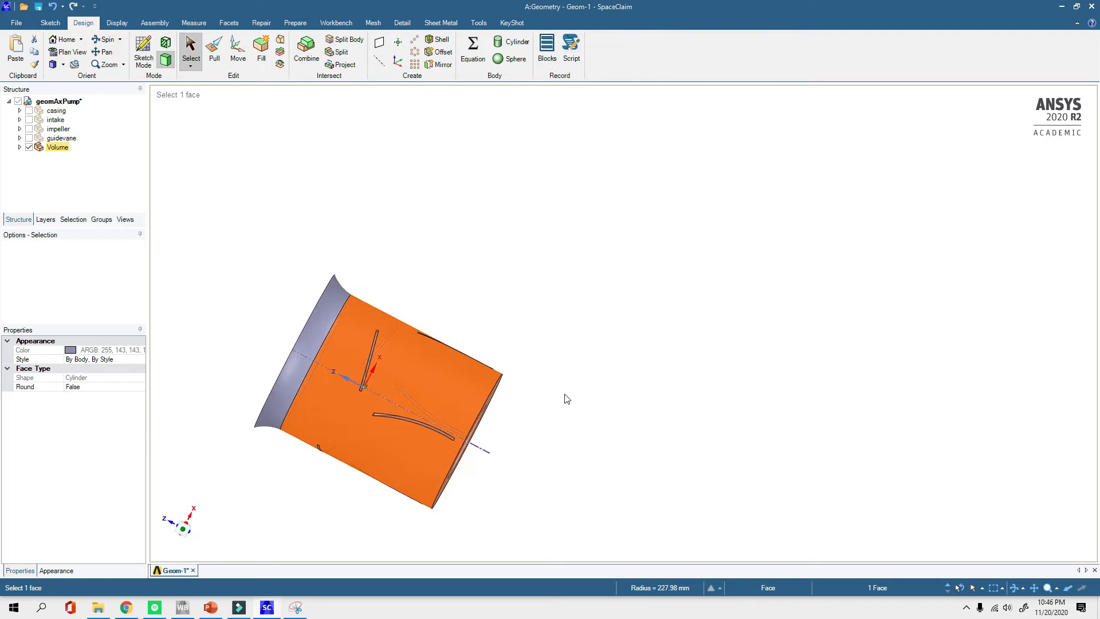
click(630, 330)
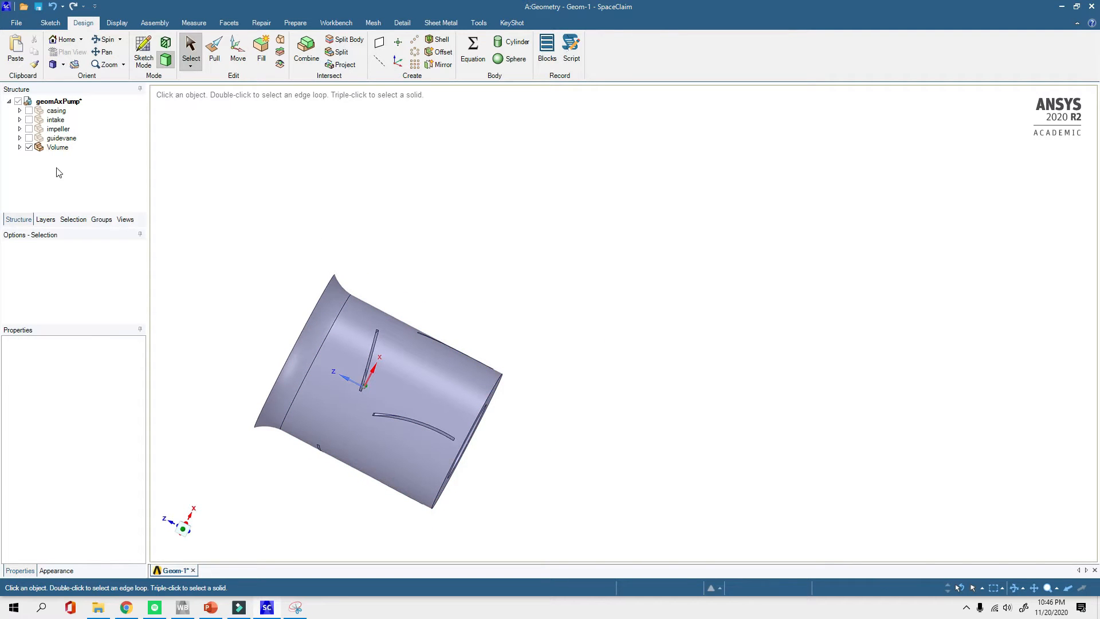
middle_drag(342, 169, 342, 305)
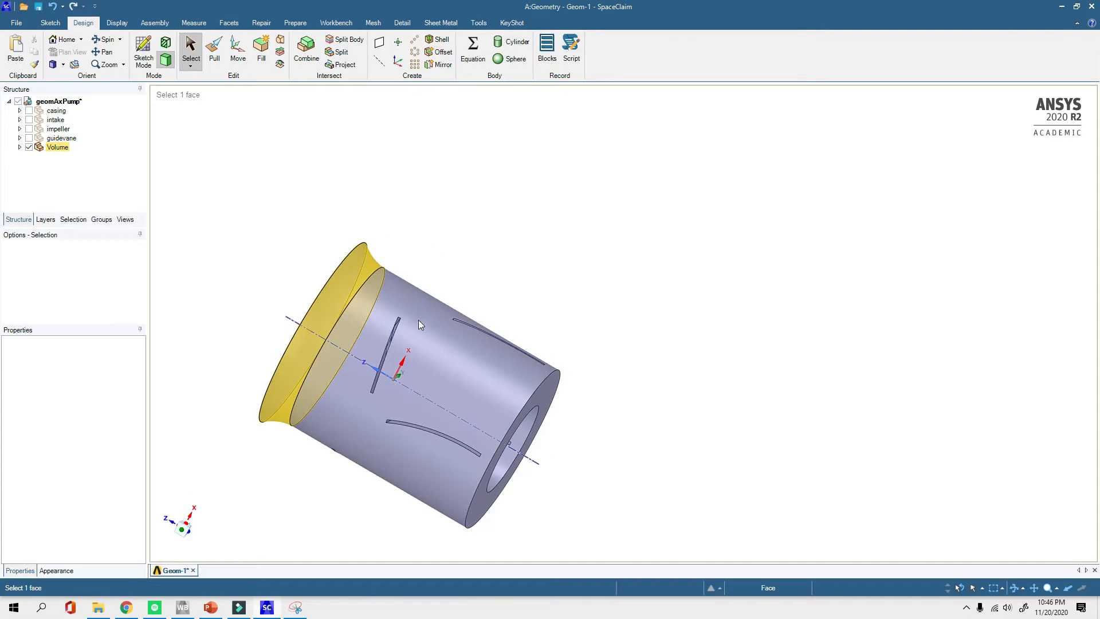
middle_drag(450, 392, 336, 331)
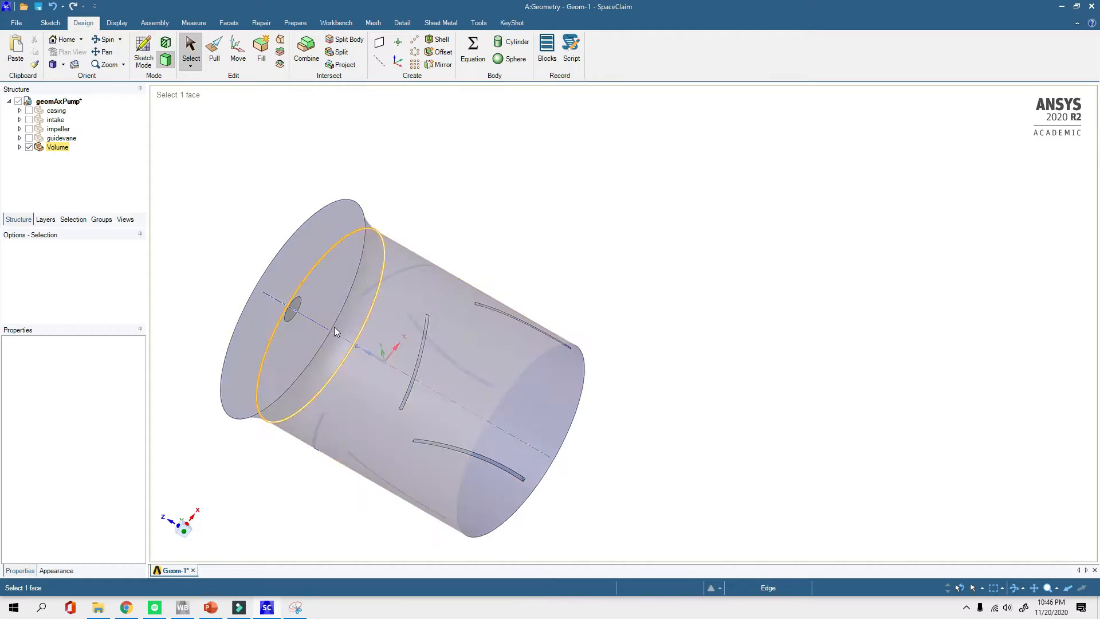
scroll(440, 424, down, 3)
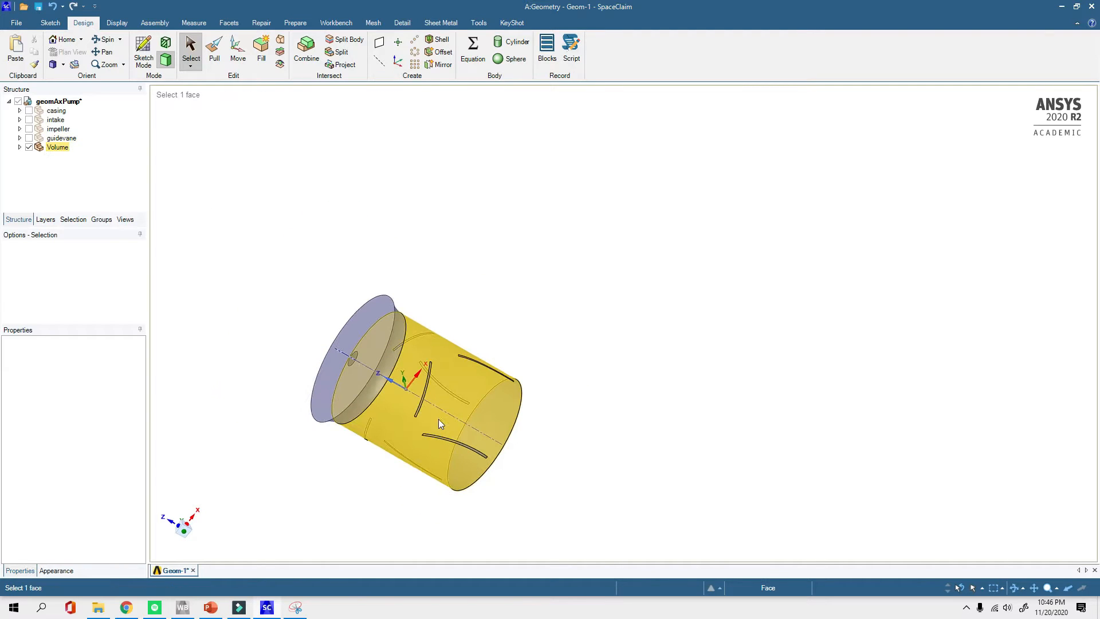
middle_drag(426, 401, 410, 435)
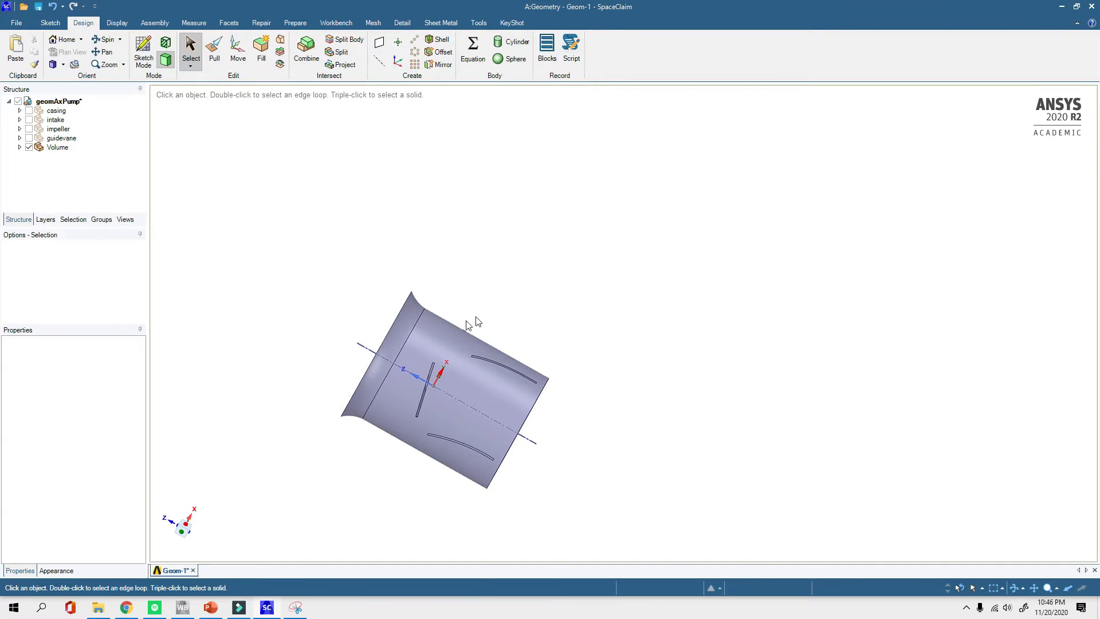
click(372, 378)
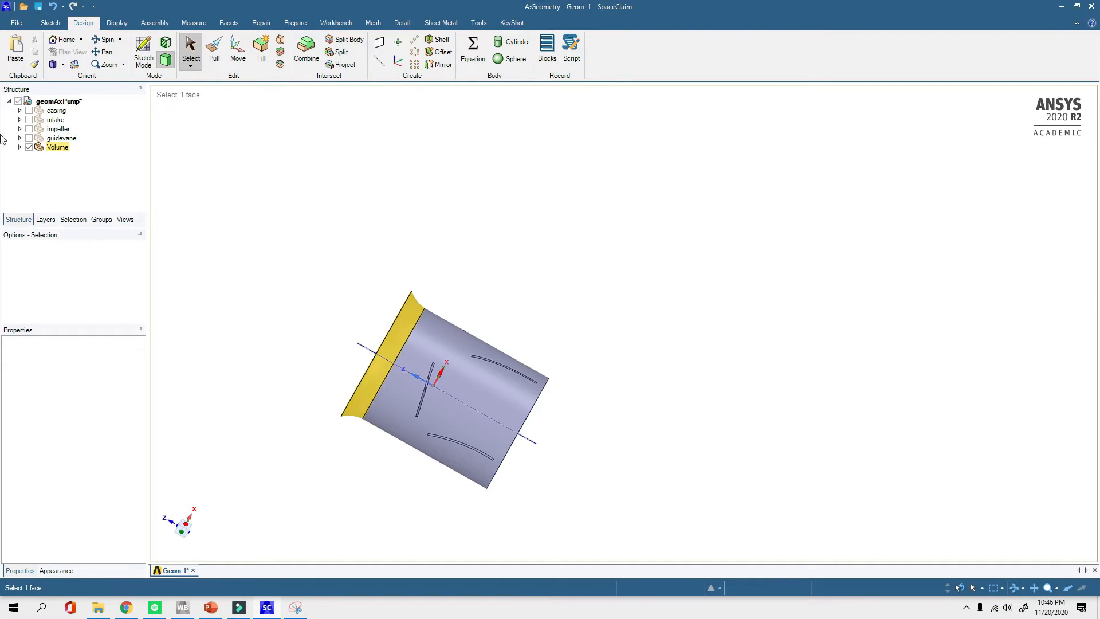
Hide the Volume and casing components and show the intake, impeller and guidevane
click(18, 149)
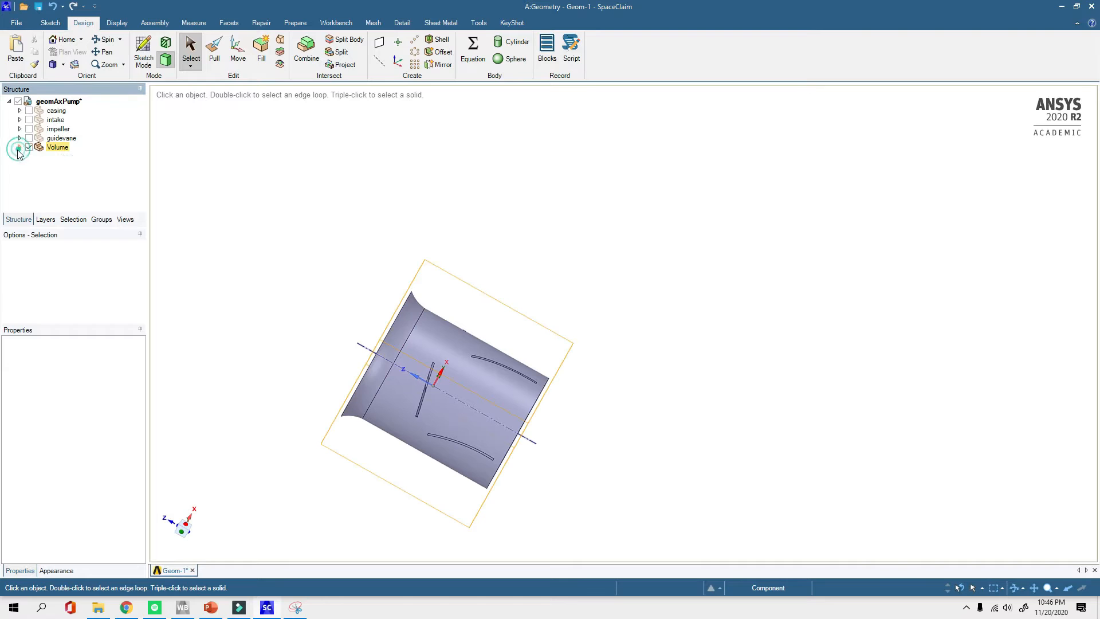
click(29, 147)
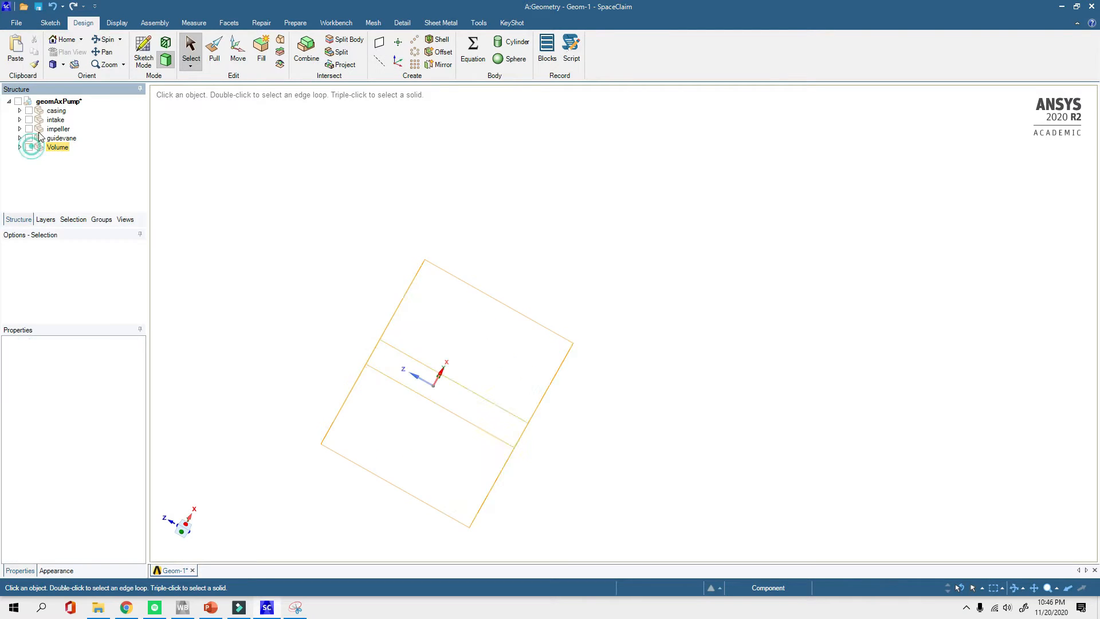
click(29, 111)
click(29, 120)
click(29, 129)
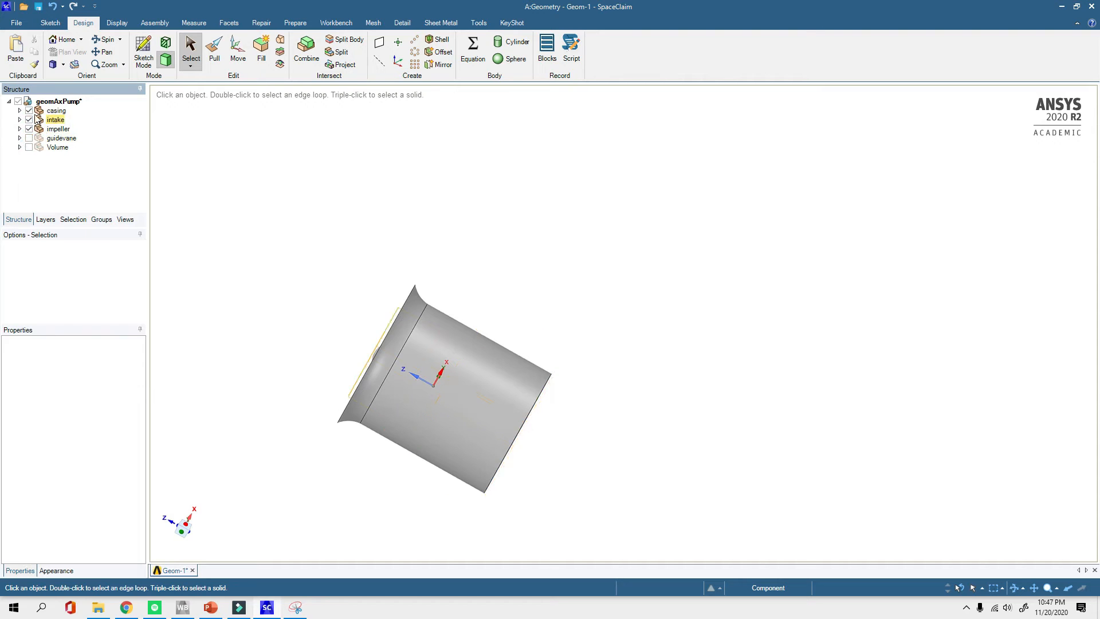
click(29, 111)
click(29, 138)
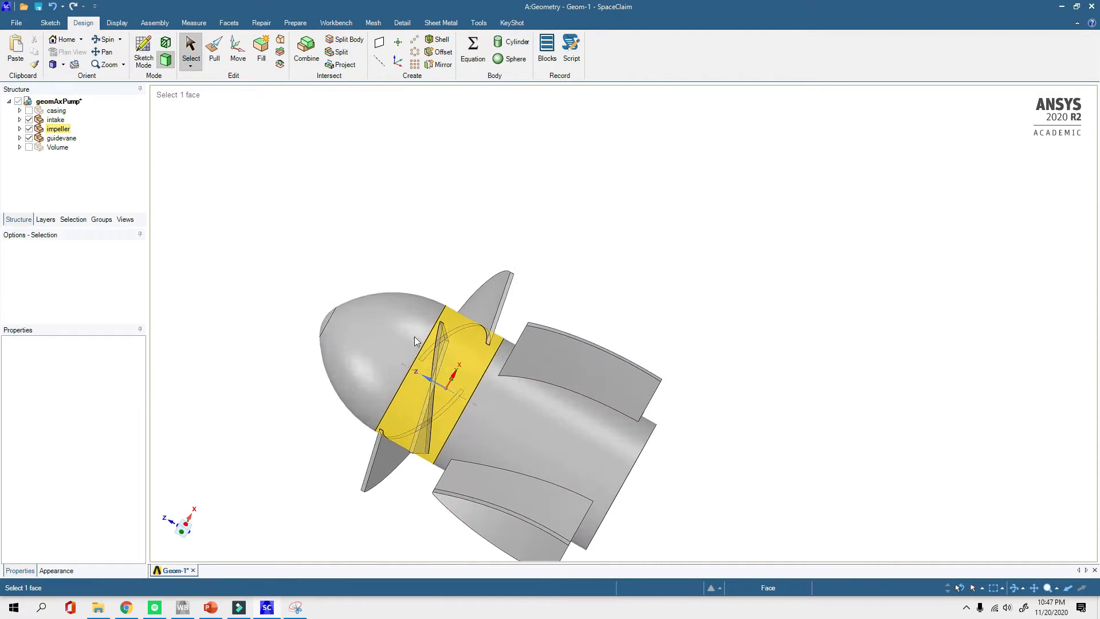
Create two planes on the impeller hub's end edges, one at the intake side and one at the guide vane side
click(379, 42)
click(441, 313)
scroll(539, 367, down, 3)
scroll(492, 373, up, 1)
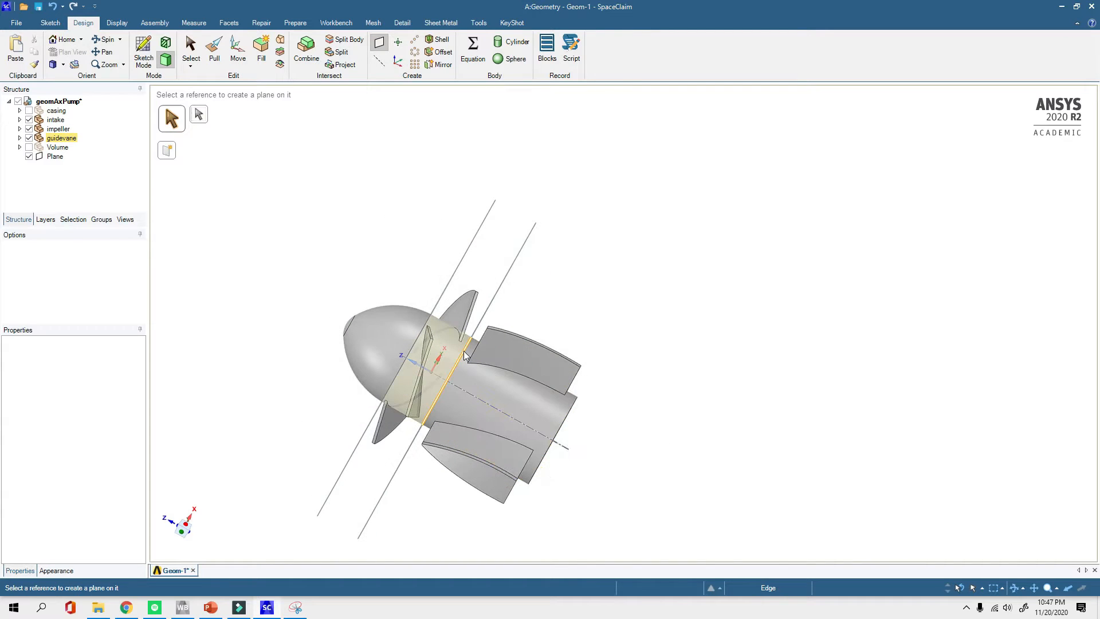
click(463, 351)
scroll(332, 283, down, 2)
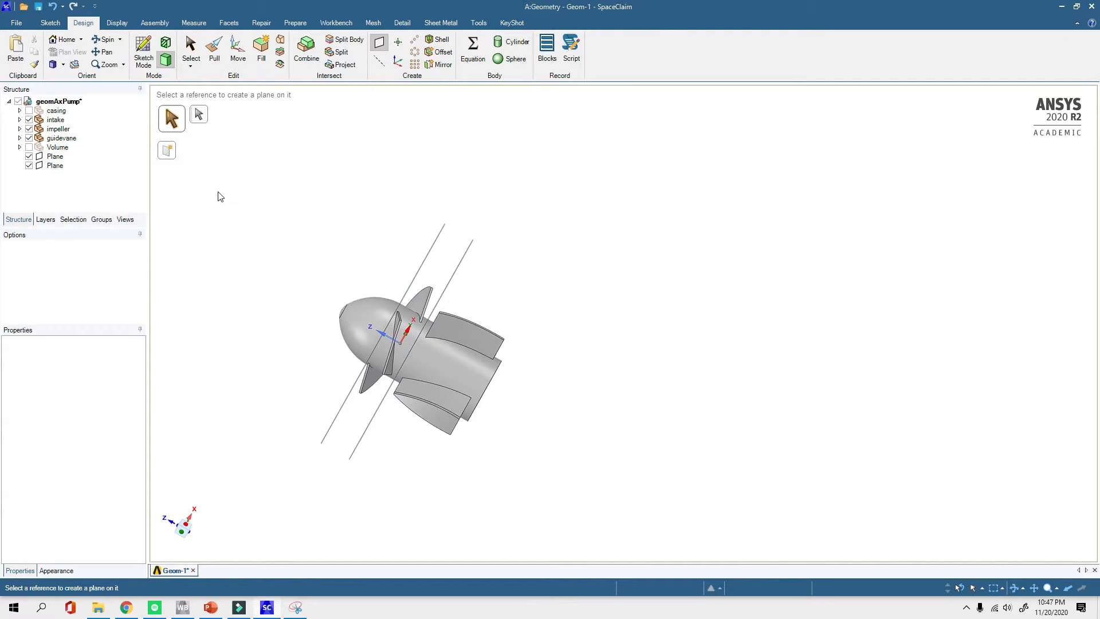
key(Escape)
Hide the intake, impeller and guidevane components and show the Volume component again with the two planes
middle_drag(296, 310, 358, 309)
click(28, 120)
click(30, 128)
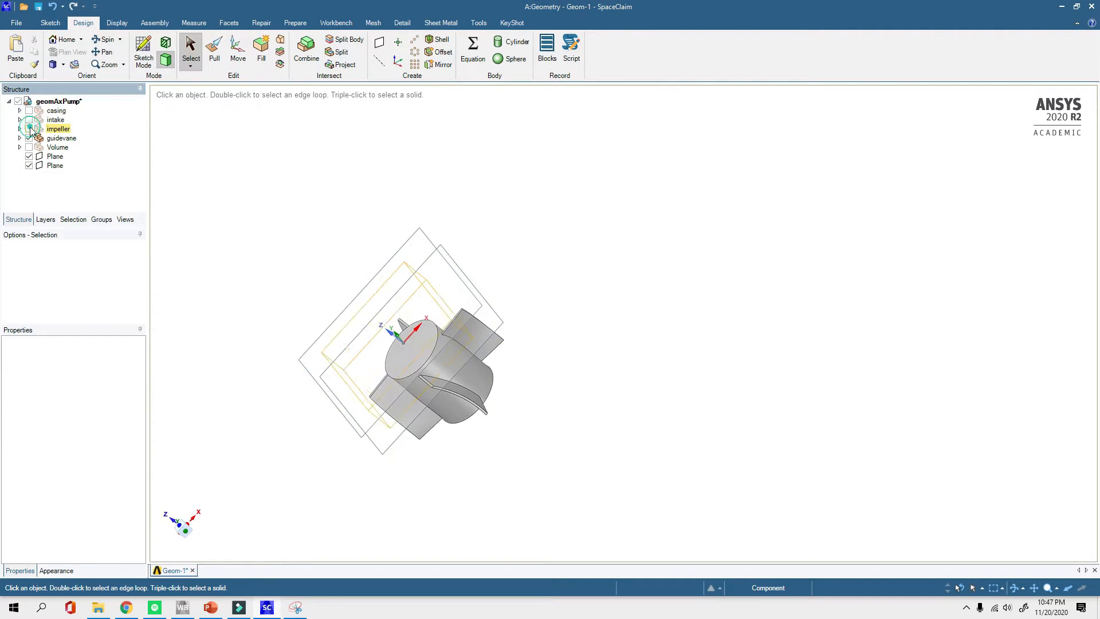
click(29, 138)
middle_drag(349, 197, 291, 236)
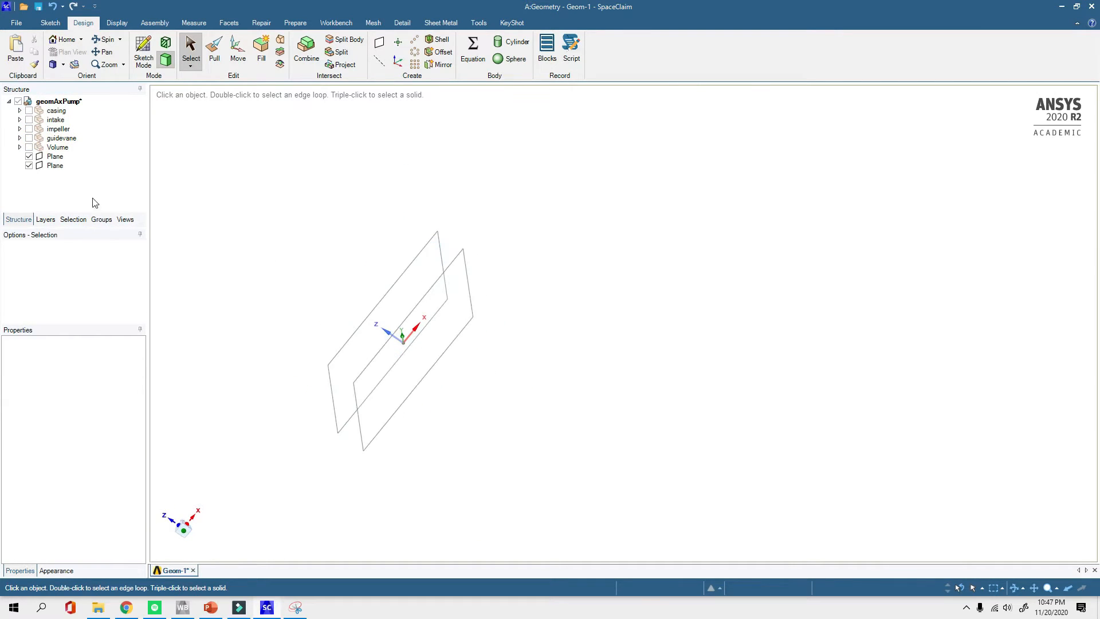
click(28, 147)
click(208, 157)
Split the Volume body with the intake-side plane, and split the remaining downstream body with the guide-vane-side plane
click(344, 39)
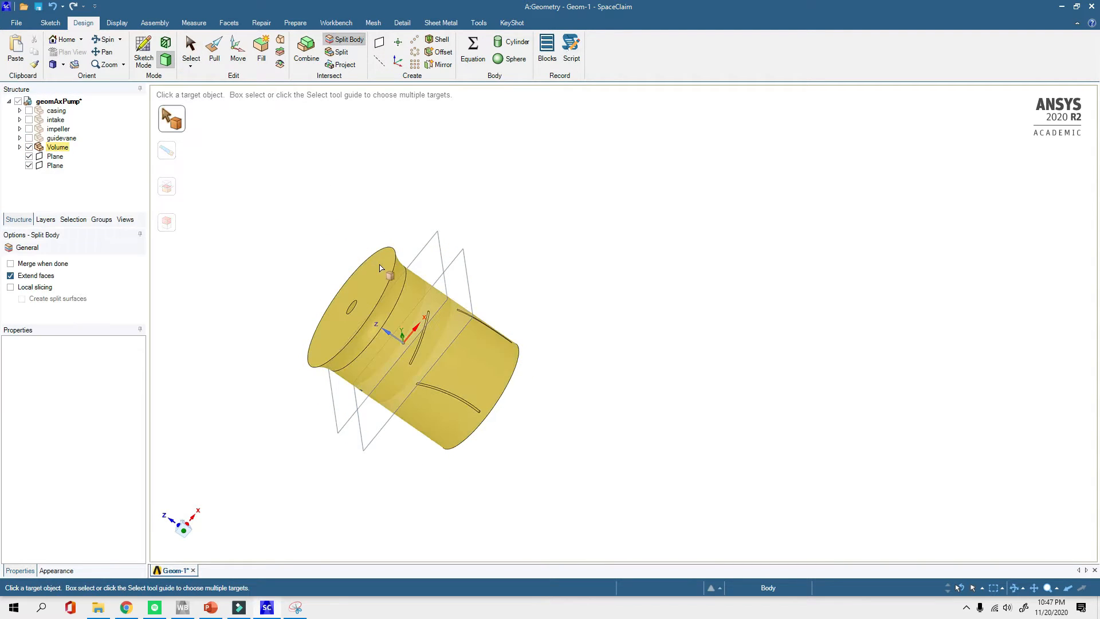
click(380, 268)
click(394, 276)
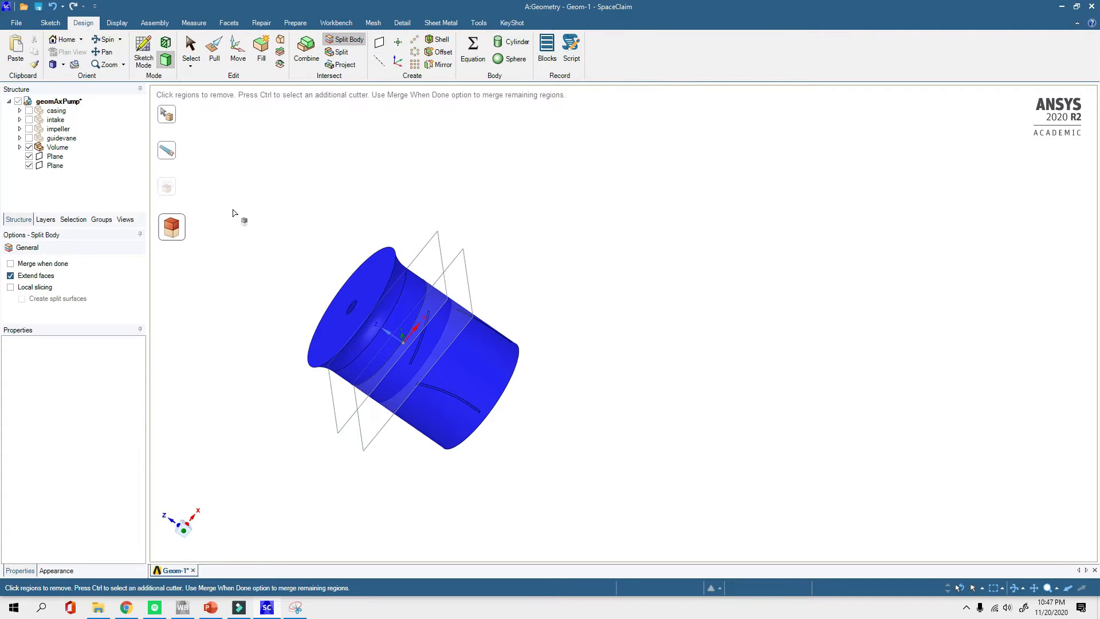
key(Escape)
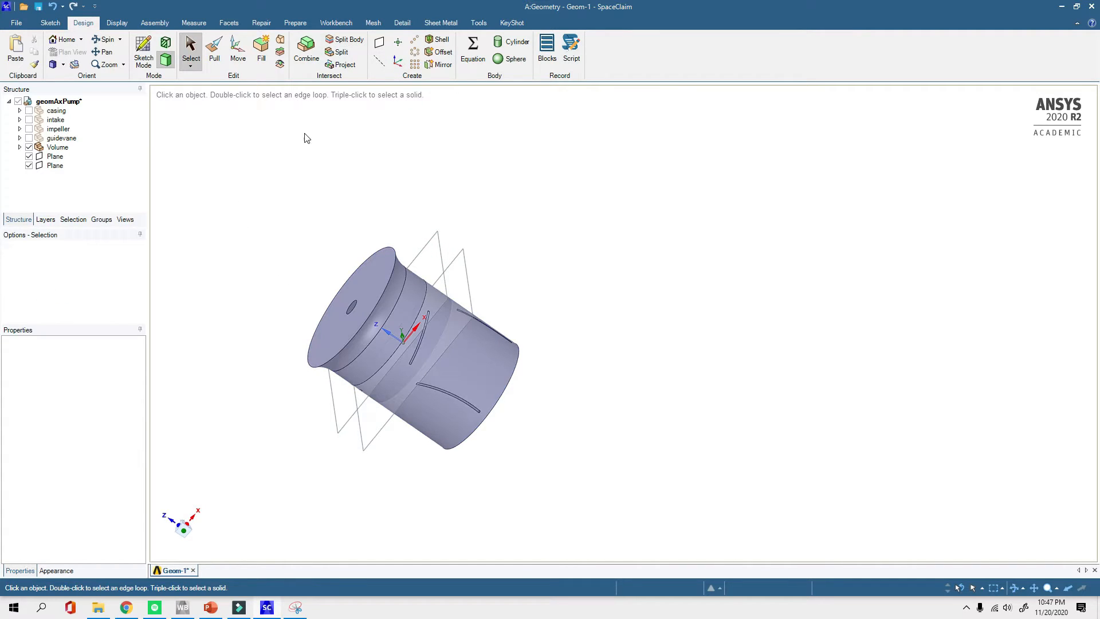
click(344, 39)
click(481, 367)
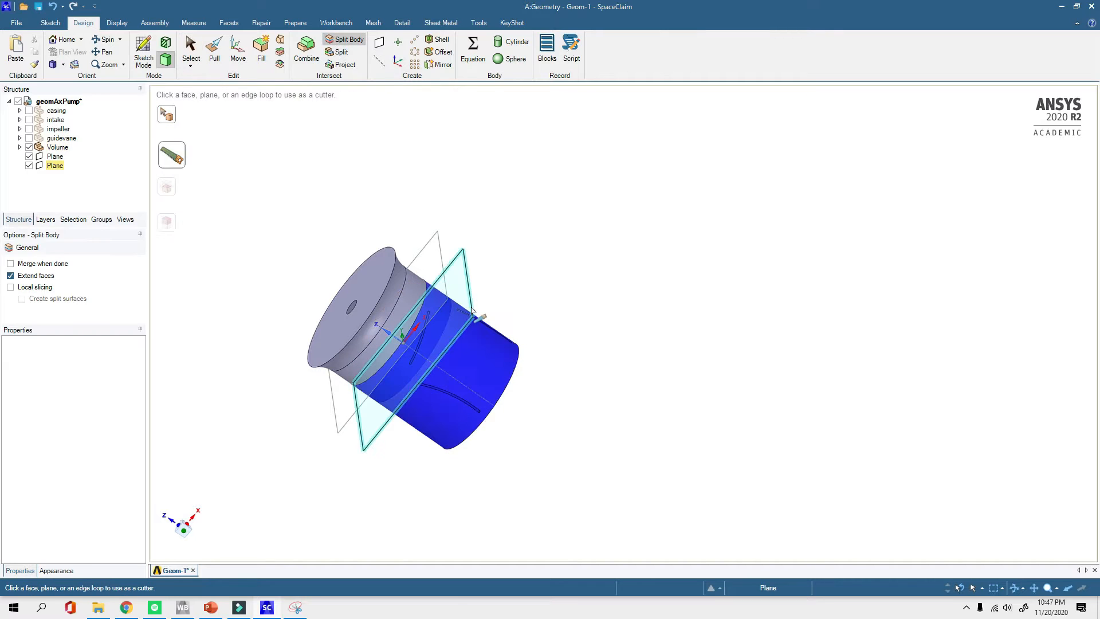
click(473, 311)
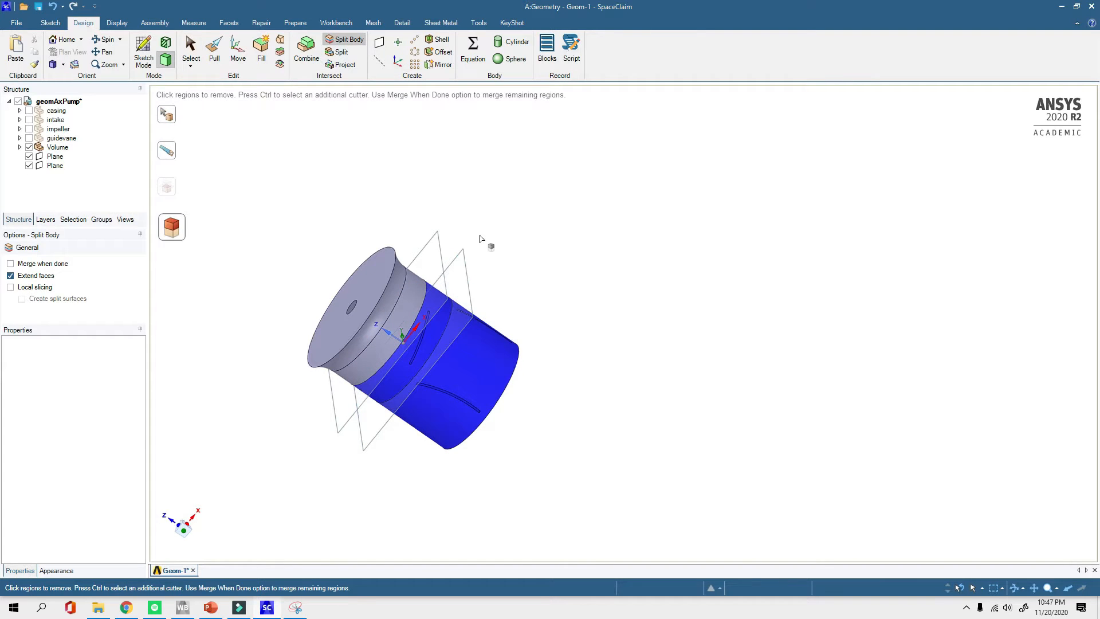
key(Escape)
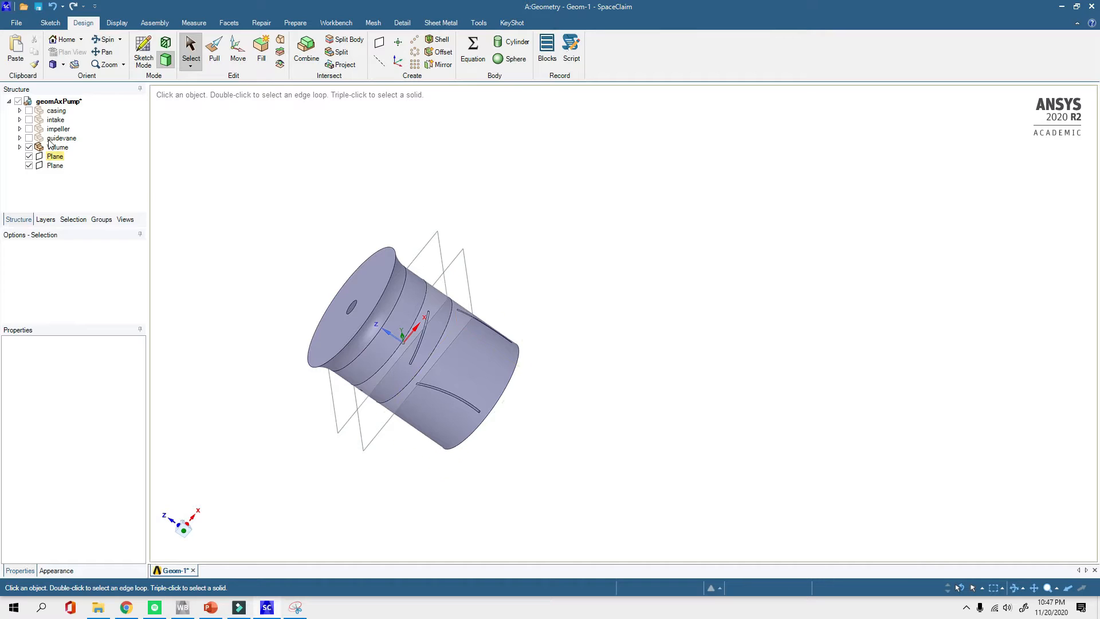
Expand the Volume component to identify each split body in the model, and delete both cutting planes
click(19, 147)
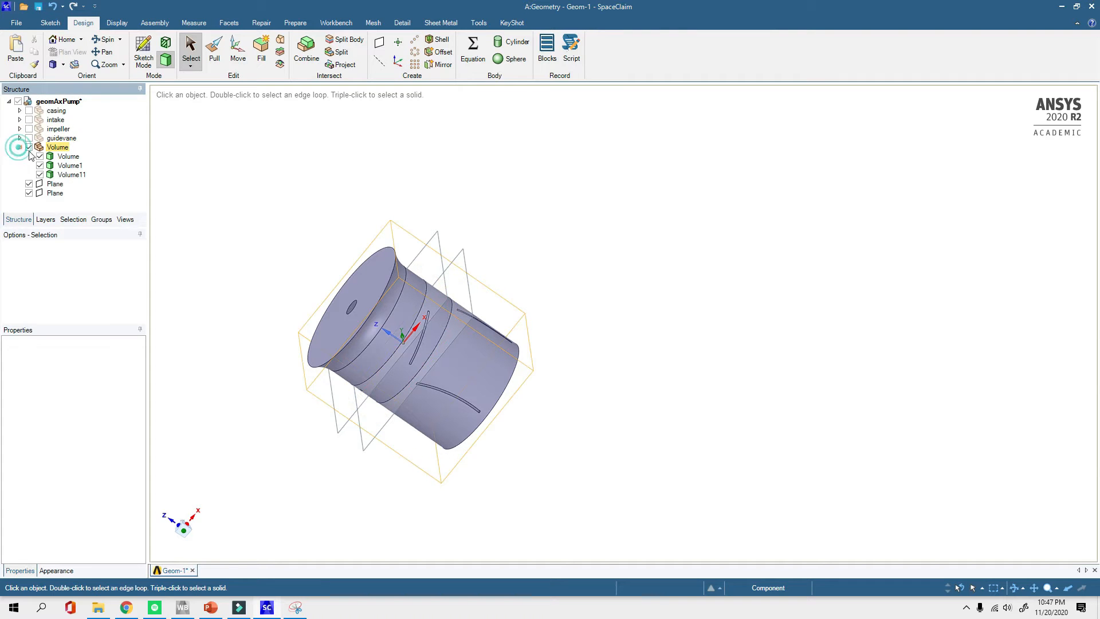
click(69, 157)
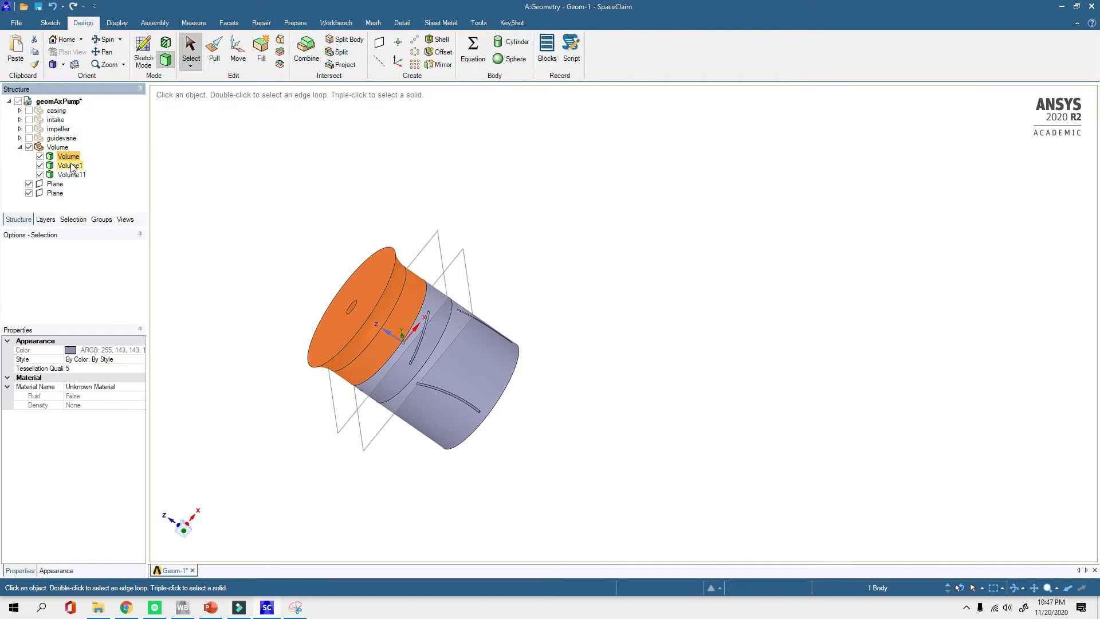
click(72, 166)
click(72, 175)
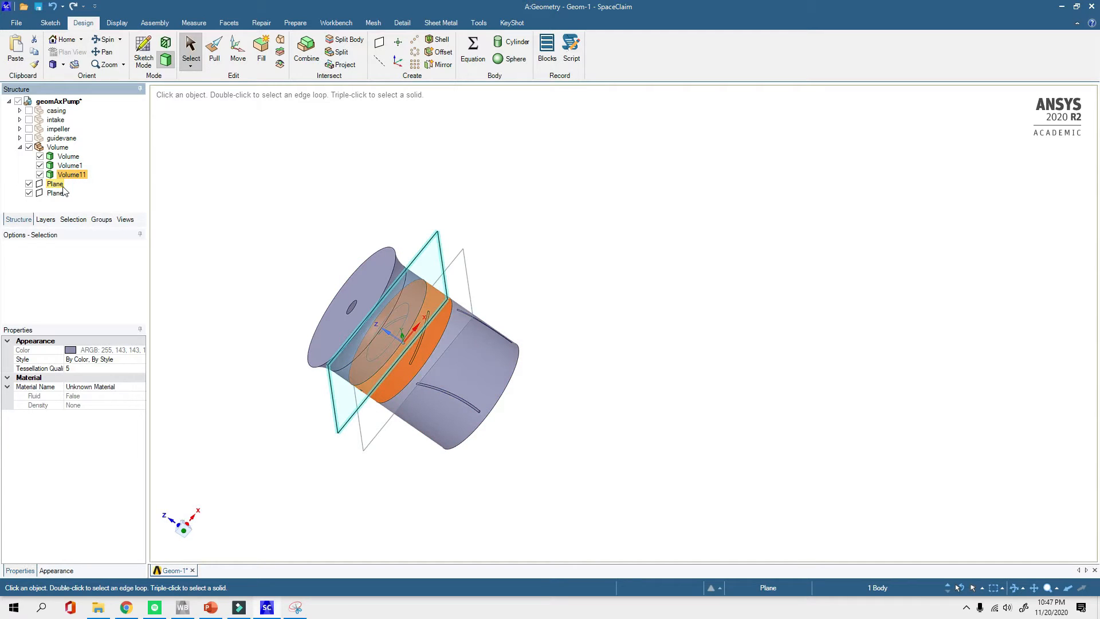
click(55, 185)
ctrl+click(57, 193)
right_click(56, 193)
click(90, 253)
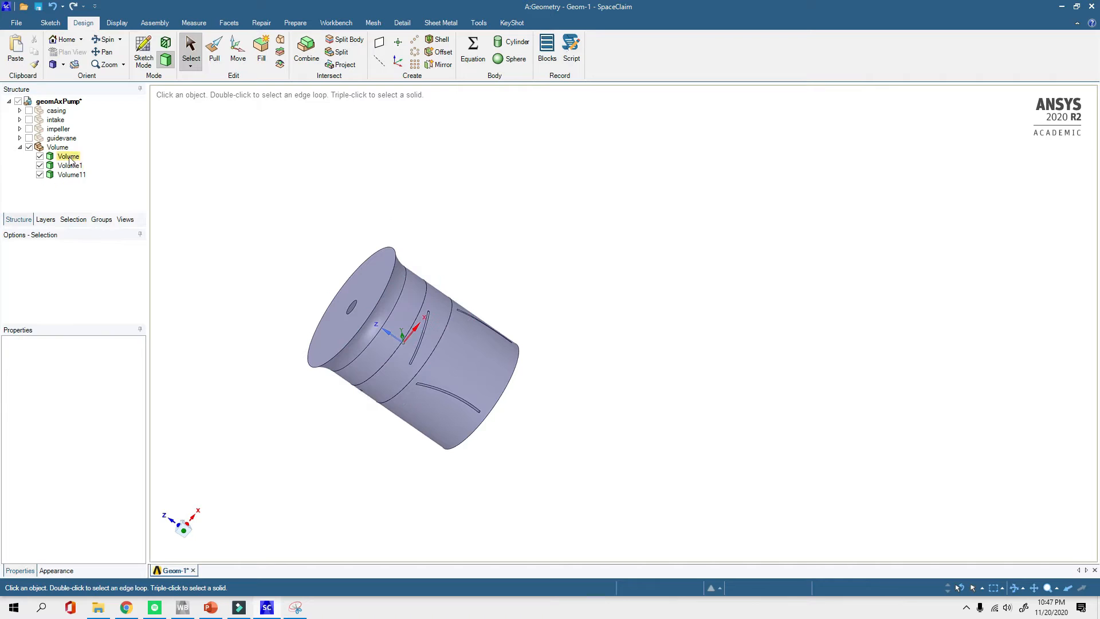
Delete the original casing, intake, impeller and guidevane components, keeping only the Volume component
click(61, 139)
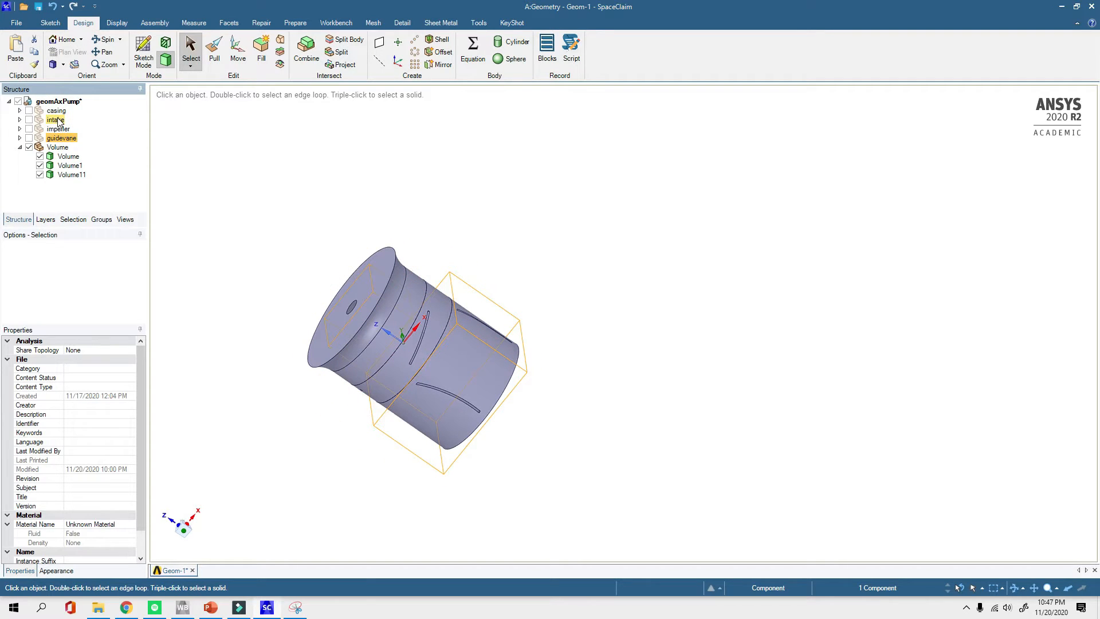
shift+click(57, 111)
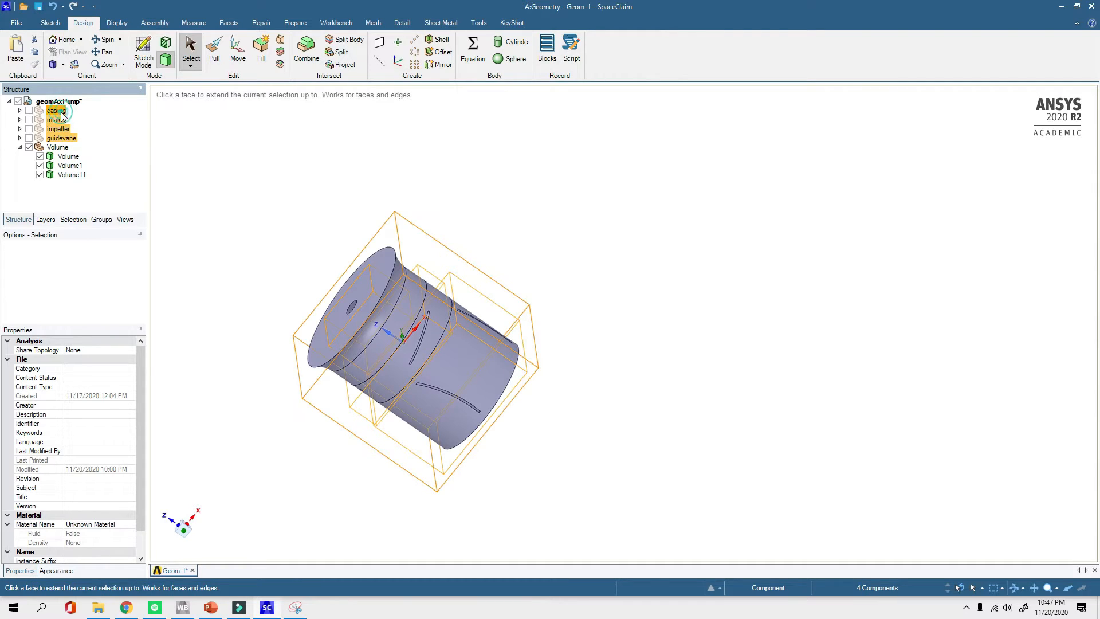
right_click(62, 113)
click(92, 268)
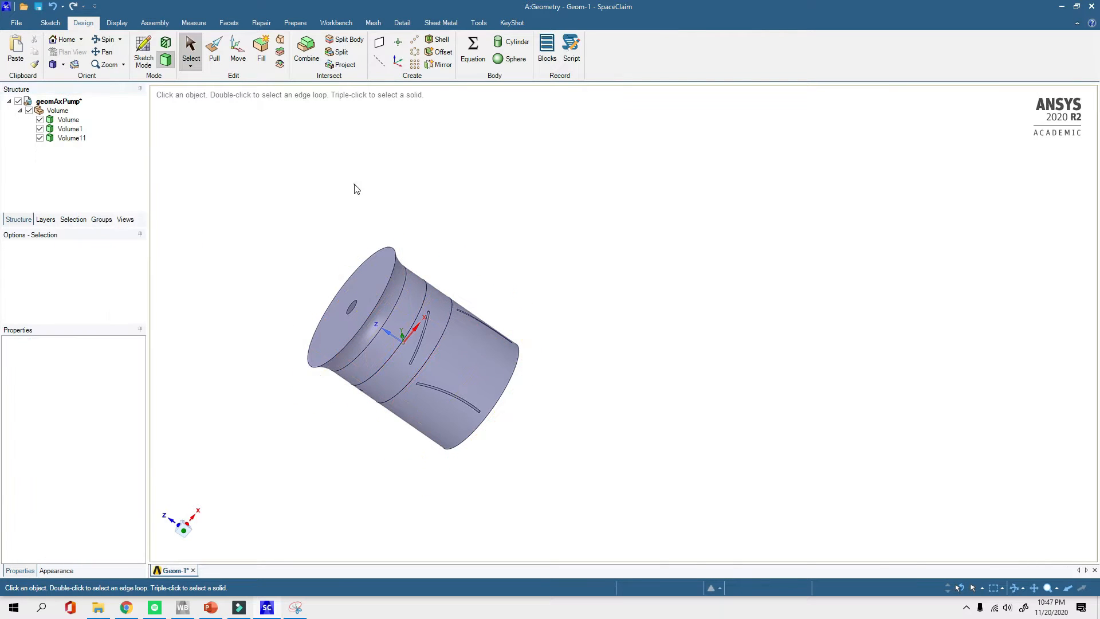
click(321, 315)
middle_drag(320, 316, 293, 265)
click(292, 265)
middle_drag(290, 329, 324, 324)
click(331, 328)
click(164, 161)
Move the guide vane body Volume1 and the impeller body Volume11 each into its own new component
right_click(71, 121)
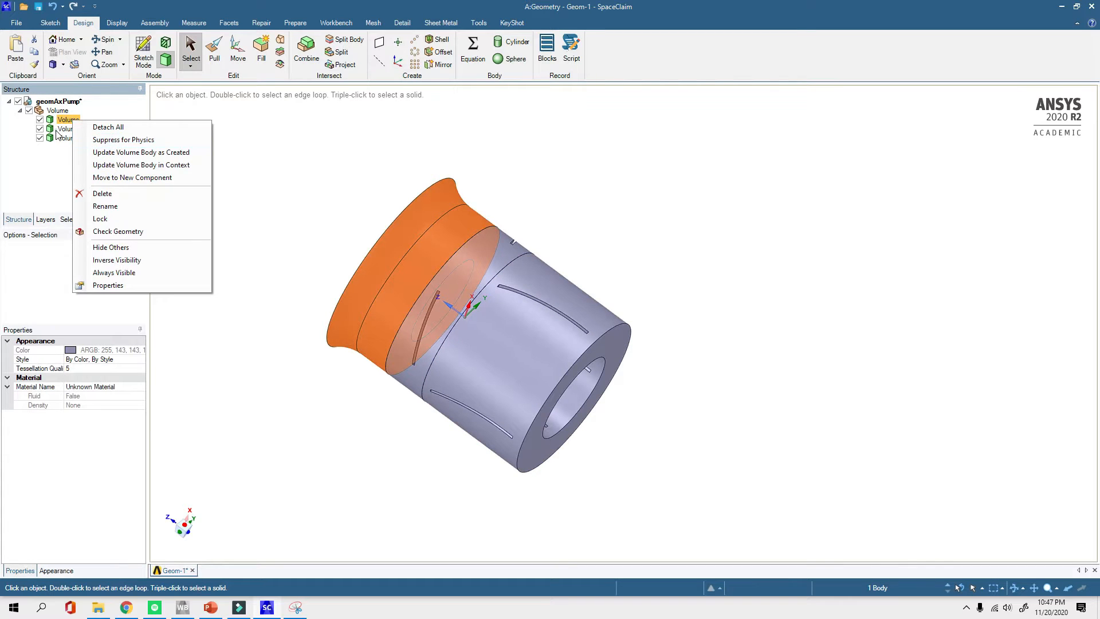
right_click(83, 130)
click(136, 164)
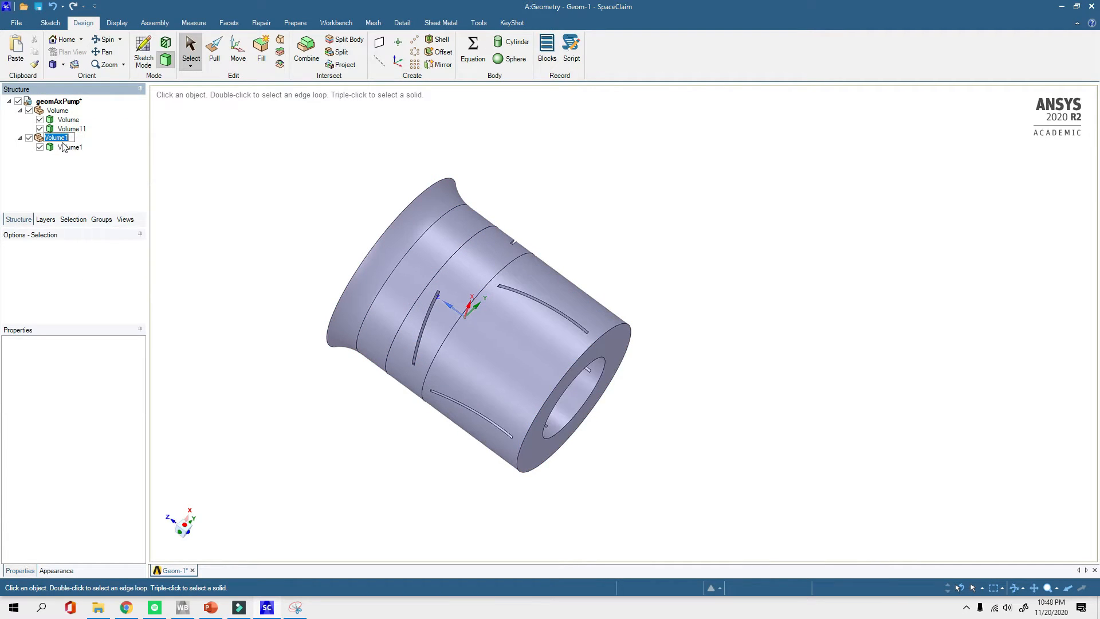
click(72, 130)
right_click(72, 130)
click(117, 161)
click(243, 237)
Rename the component holding the flared inlet body as intakedom
click(49, 110)
right_click(49, 110)
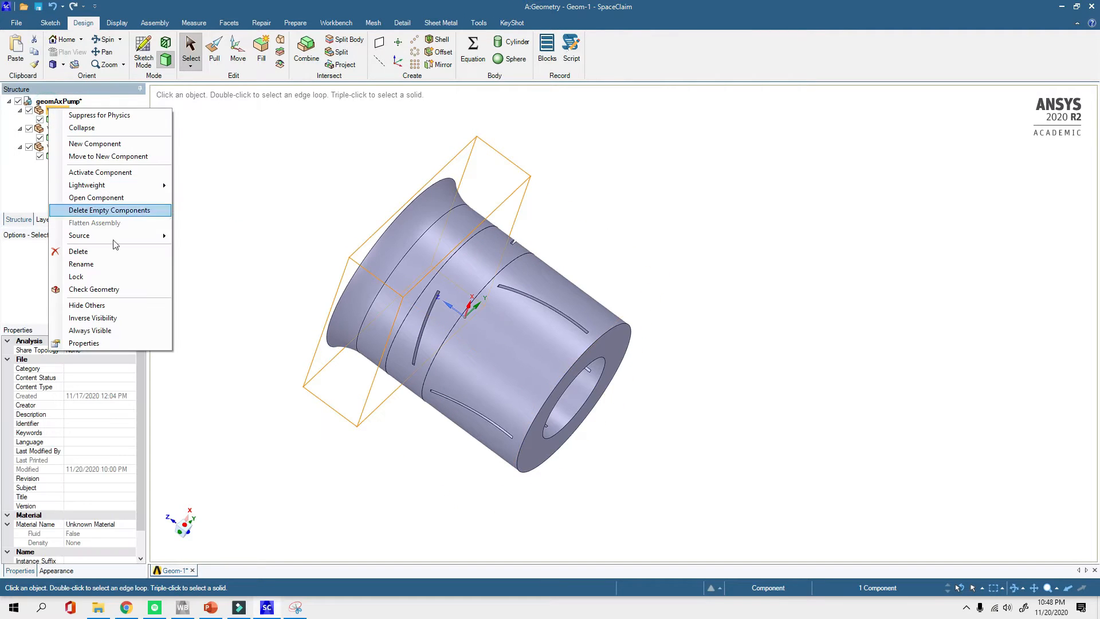
click(88, 267)
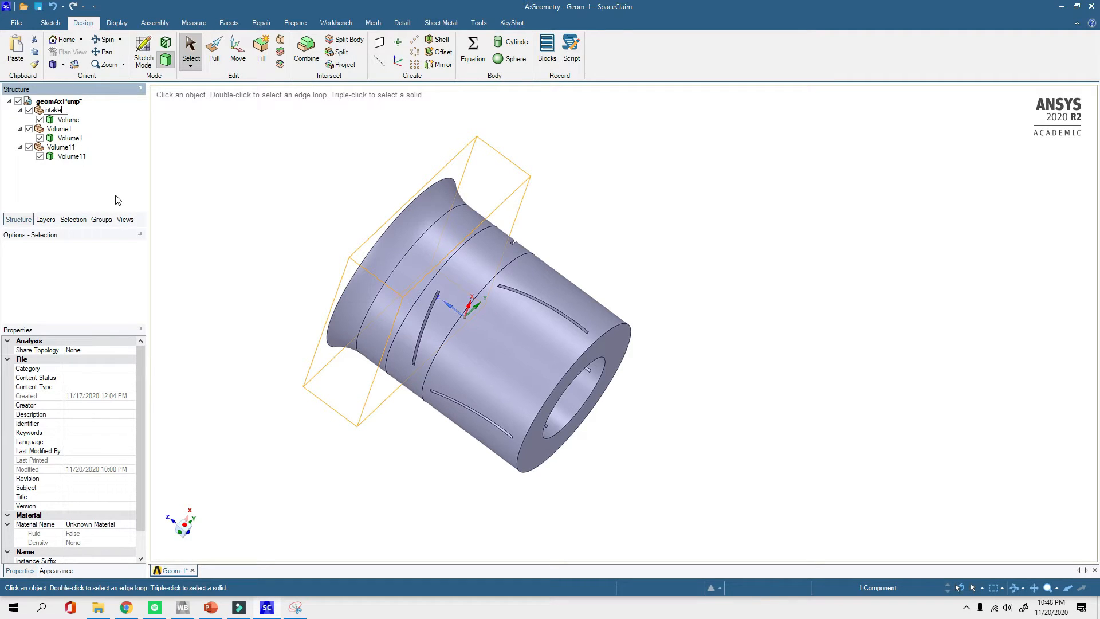
key(Return)
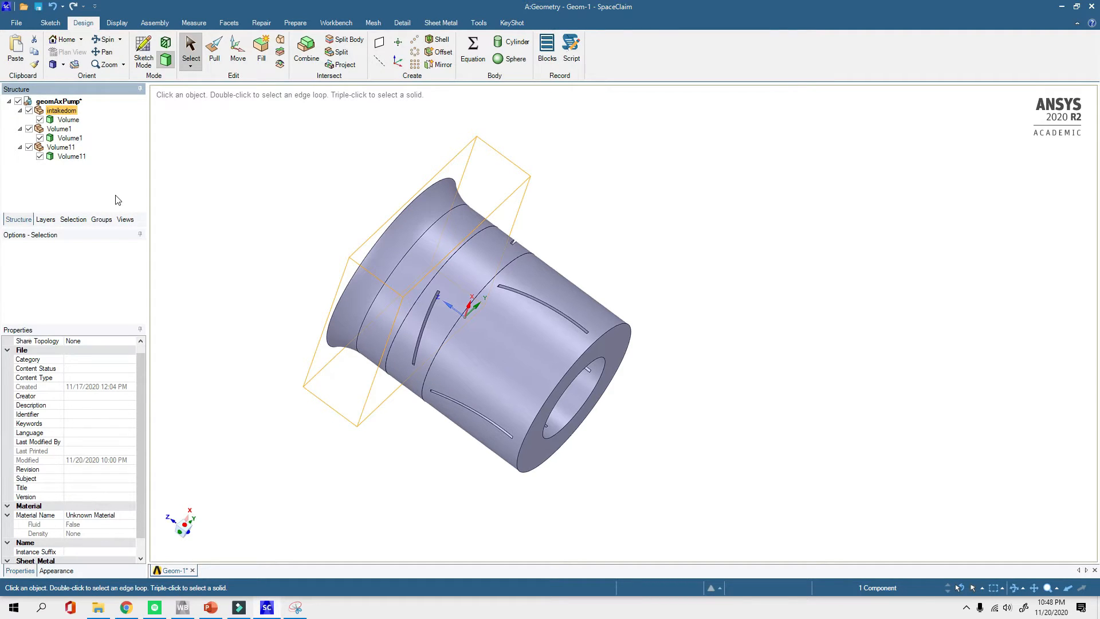
Rename the Volume1 component as guidevanedom
click(63, 131)
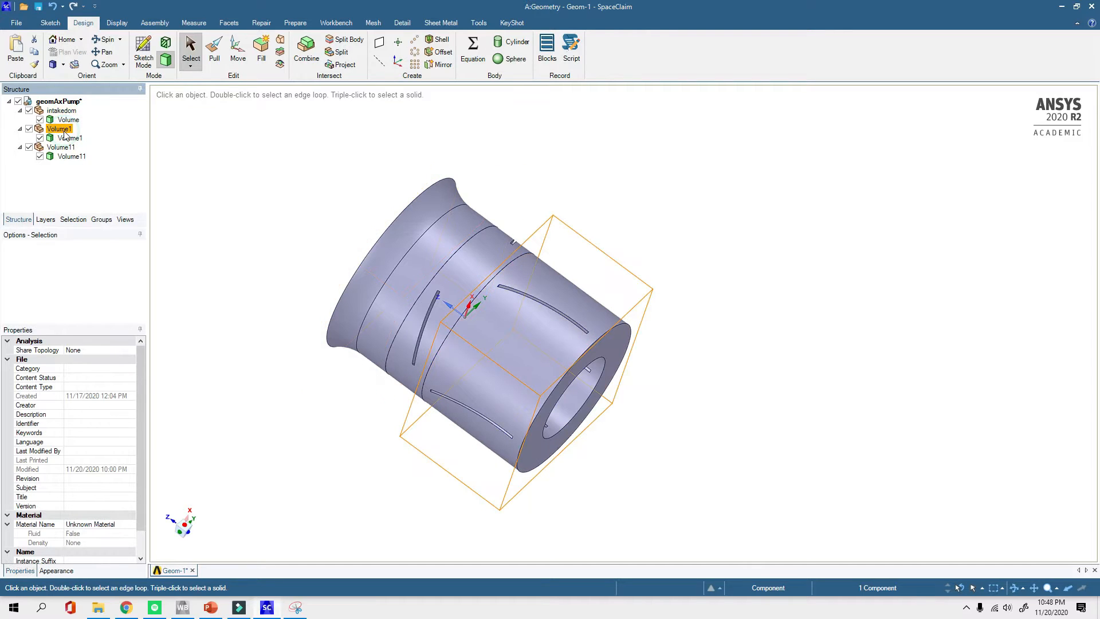
right_click(64, 131)
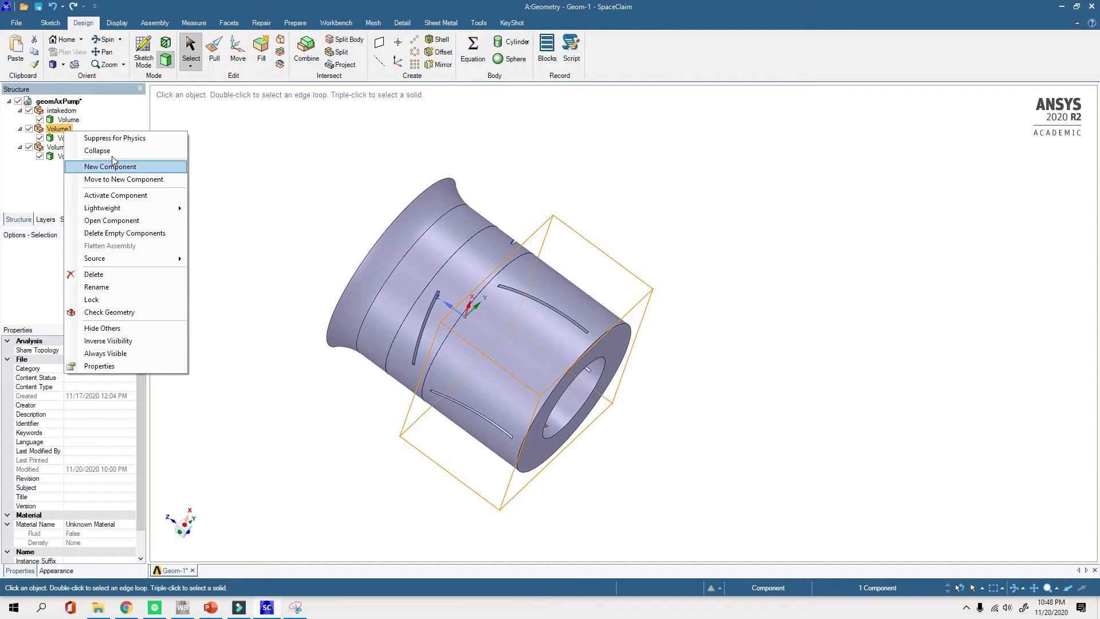
click(107, 288)
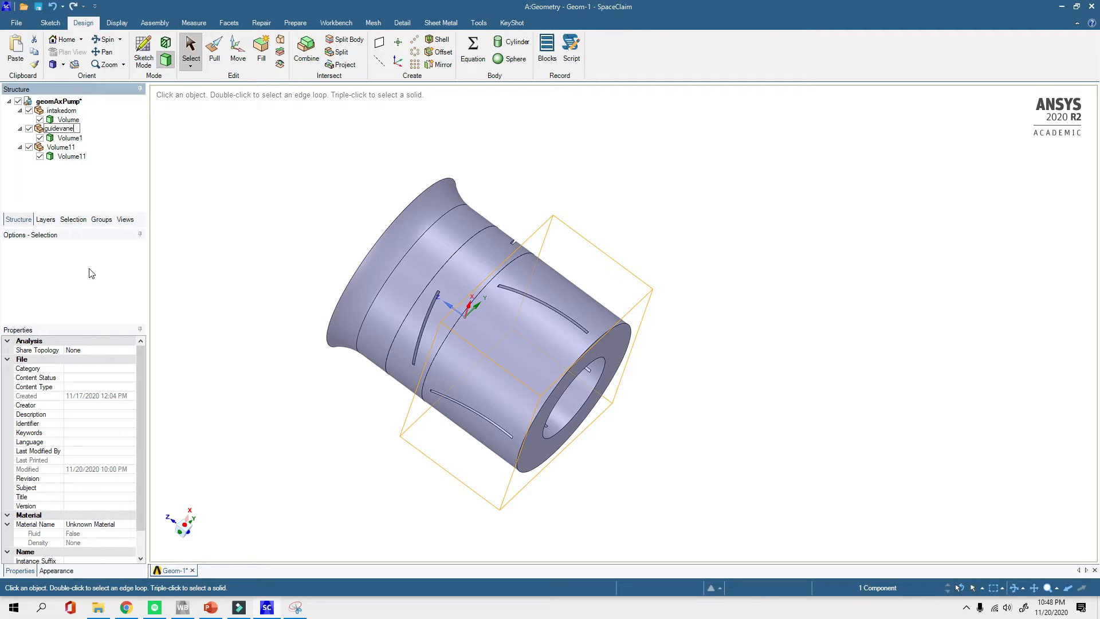
key(Return)
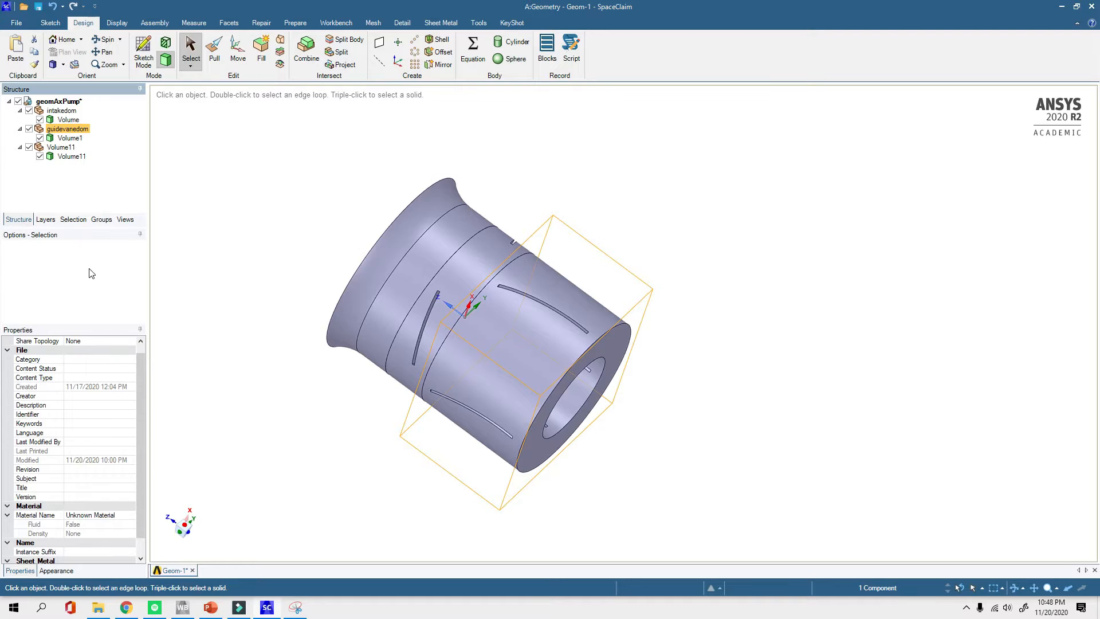
Rename the Volume11 component as impellerdom
right_click(65, 147)
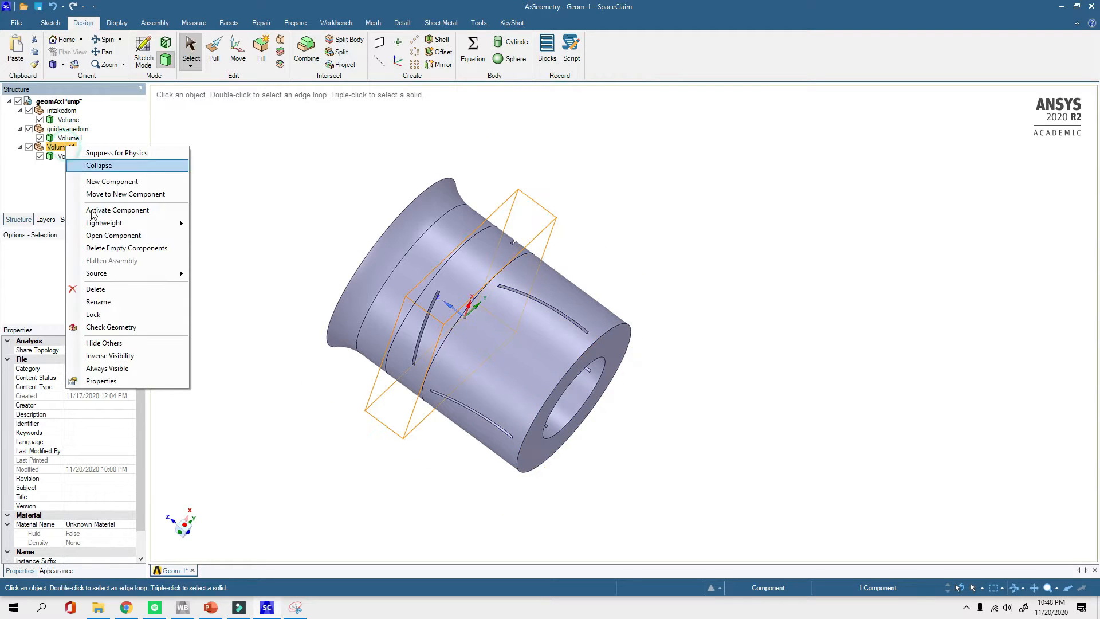
click(107, 302)
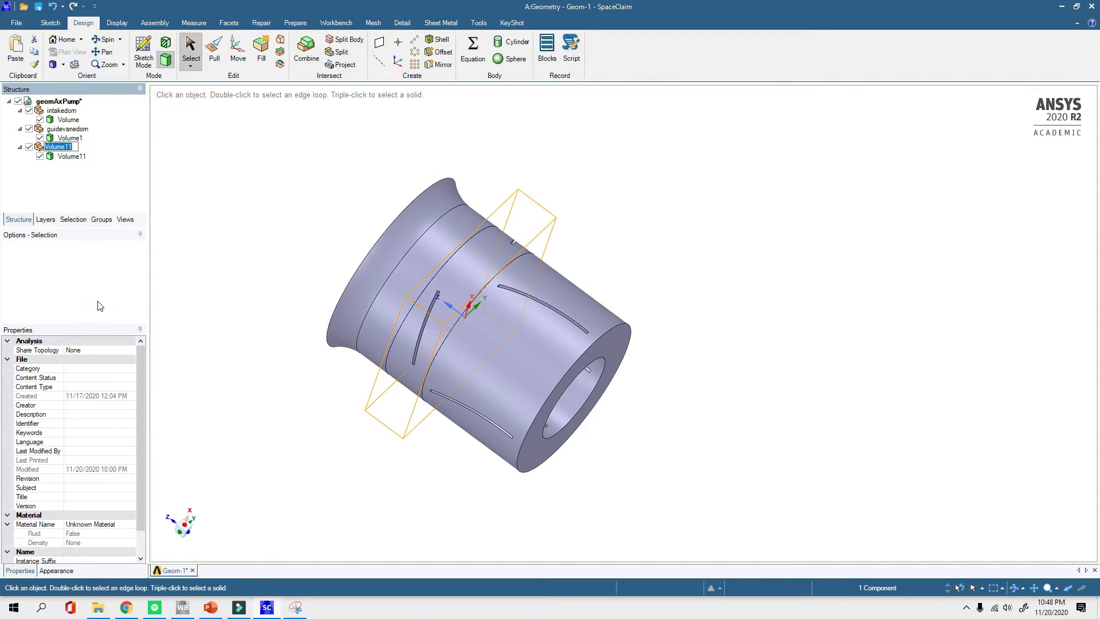
text(im)
click(231, 212)
Check which region each renamed domain component covers in the model, and look into the groups and selection views
click(69, 147)
click(67, 129)
click(61, 111)
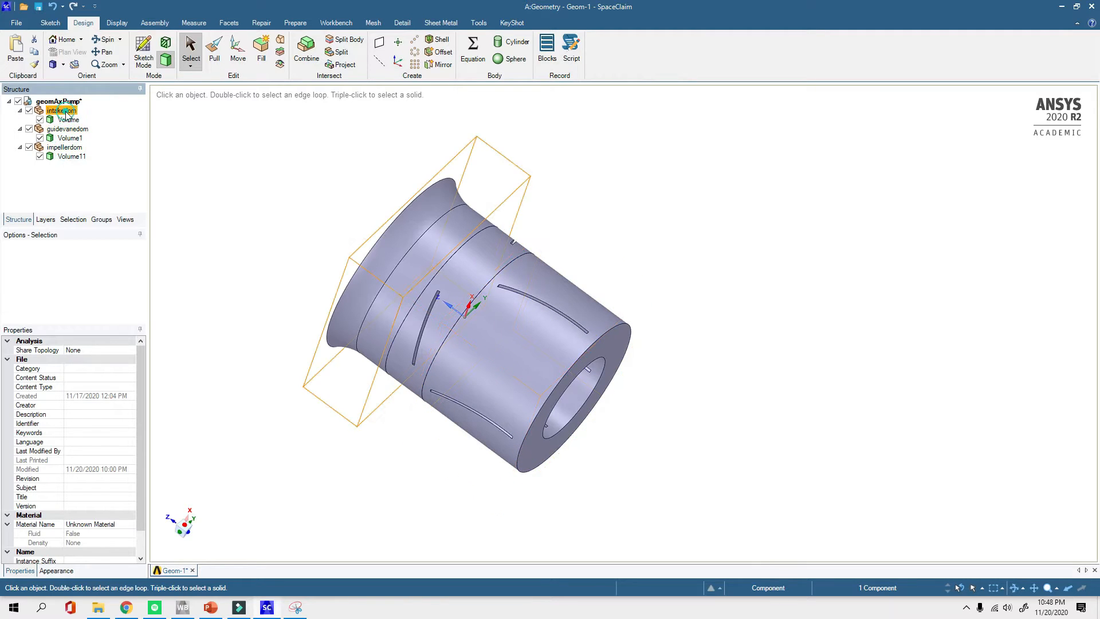
click(236, 151)
click(101, 220)
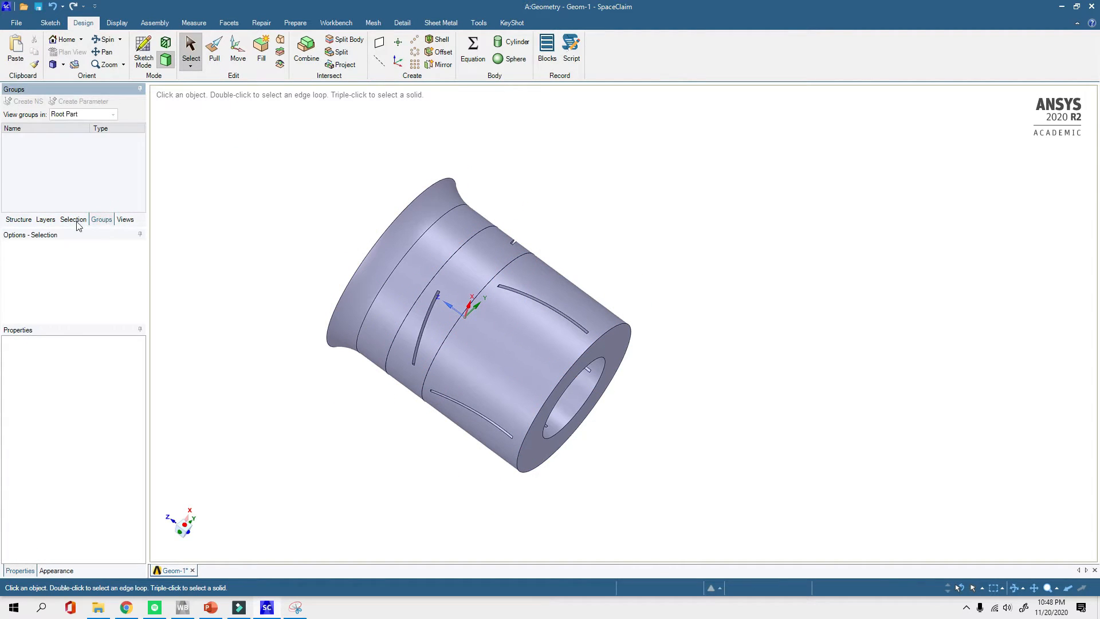
click(77, 224)
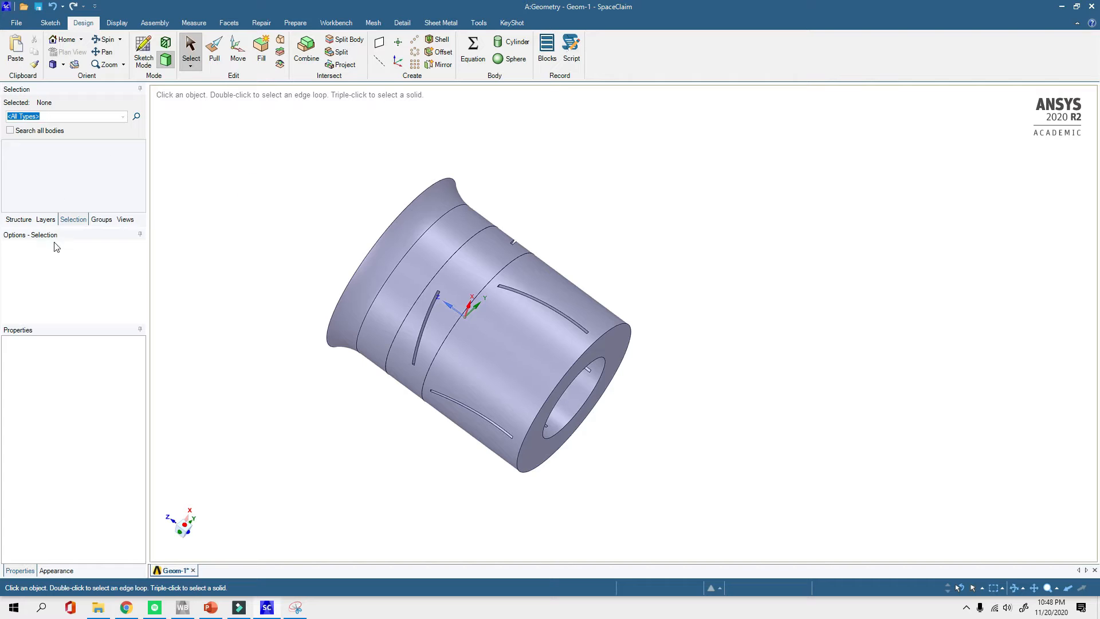
Create a named selection called inlet from the flat end face of the flared intake
click(99, 222)
click(71, 221)
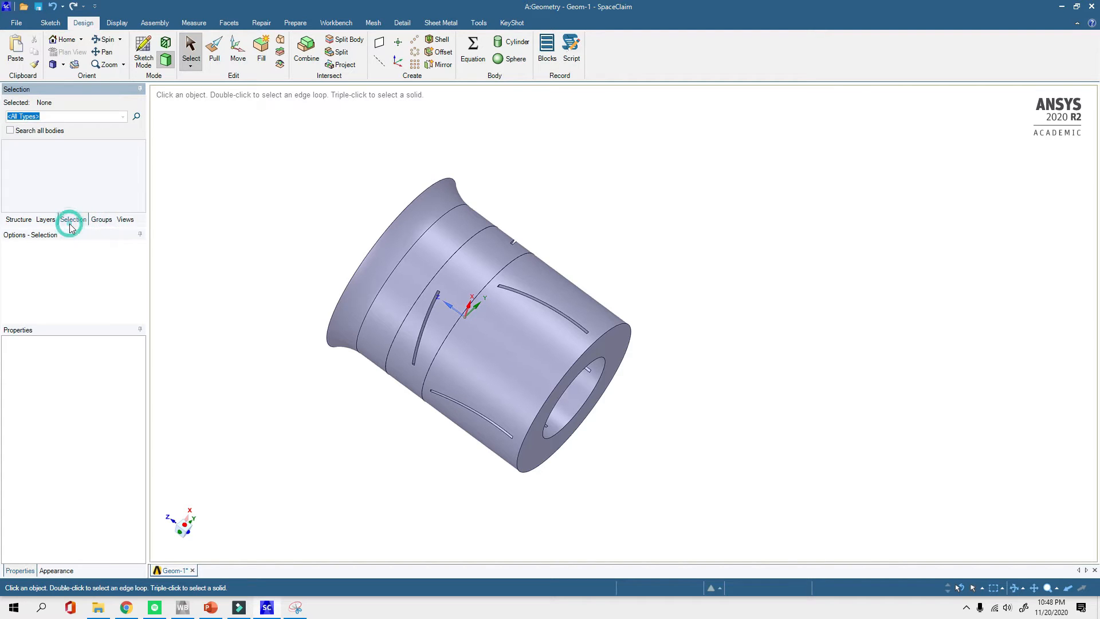
click(101, 221)
click(104, 218)
middle_drag(295, 201, 351, 207)
click(408, 211)
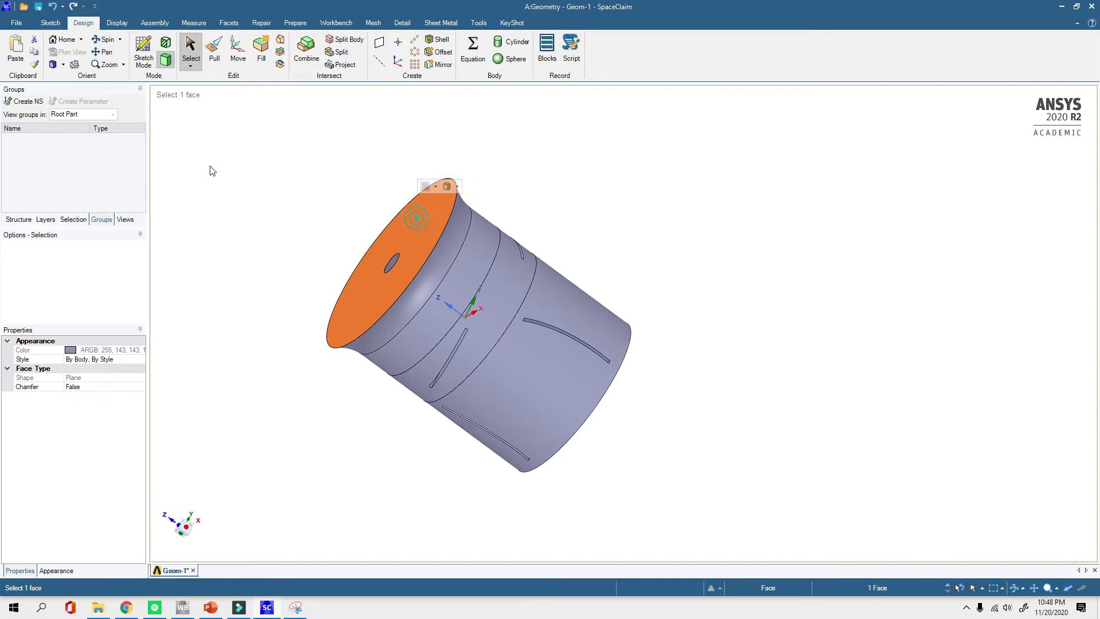
click(27, 101)
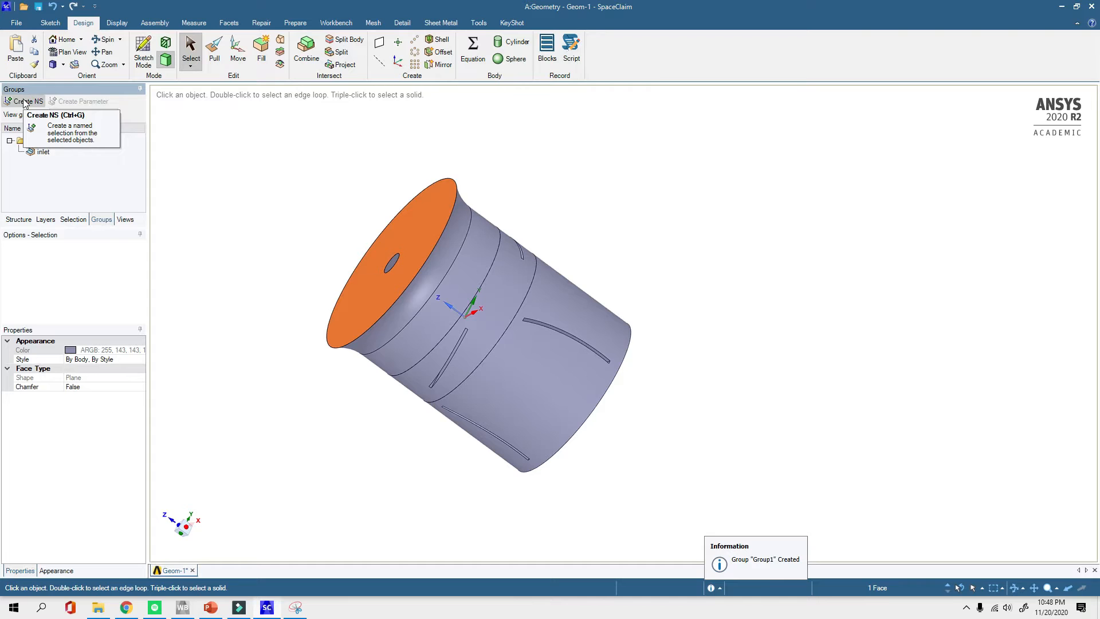
Create a named selection called outlet from the annular end face of the guide vane region
middle_drag(424, 246, 600, 365)
click(600, 364)
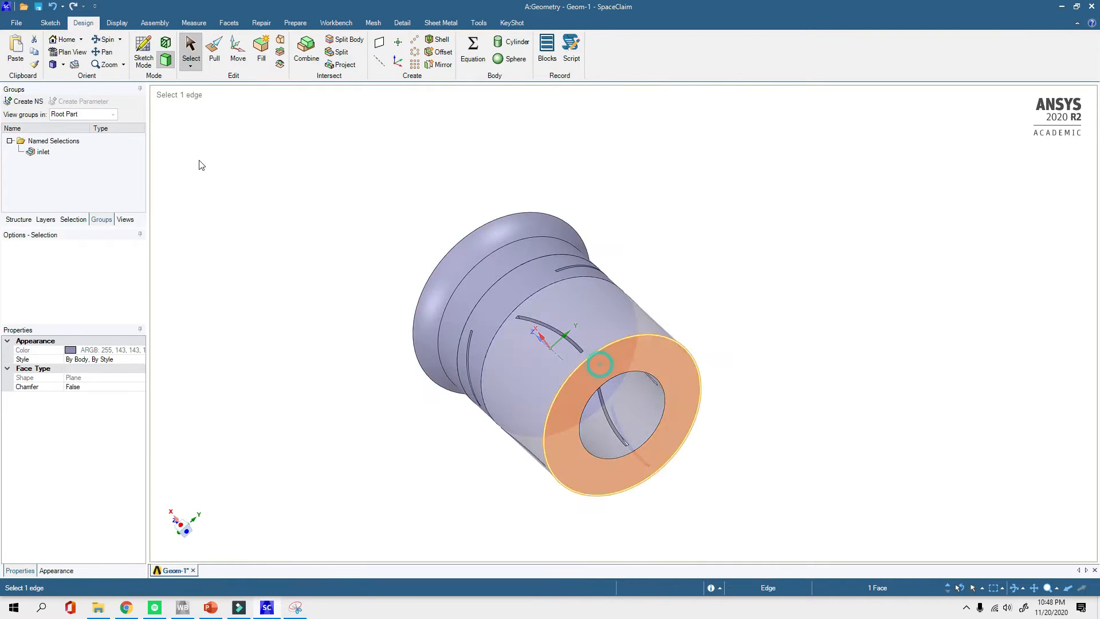
click(27, 102)
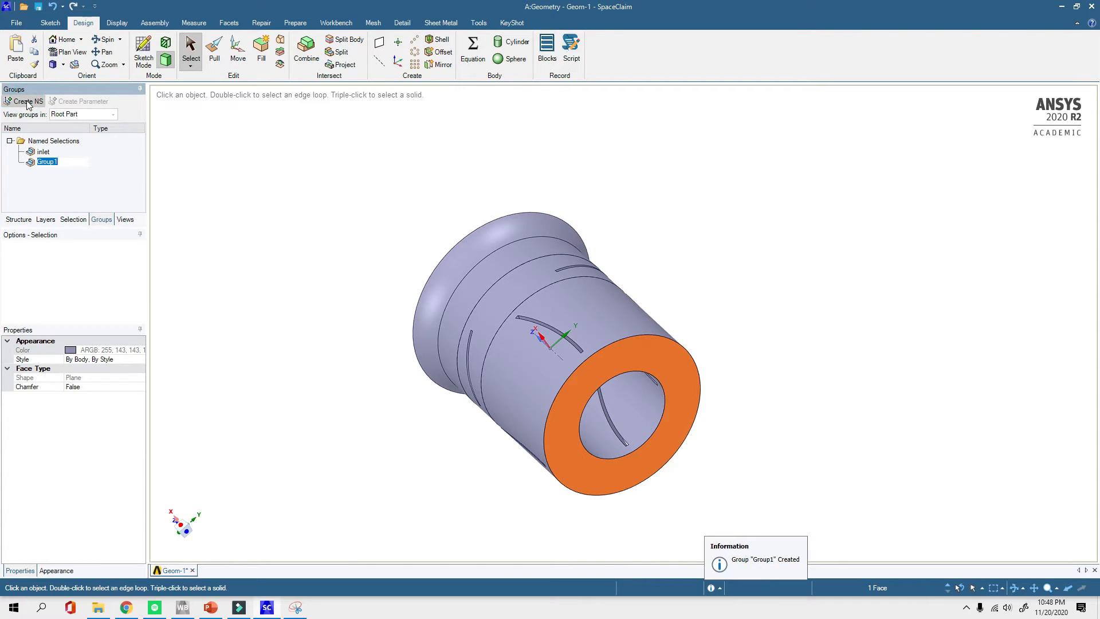
text(outlet)
key(Return)
click(383, 337)
Create a named selection called shroud-intake from the flared face and the adjoining cylindrical outer face of the intake
middle_drag(383, 337, 456, 396)
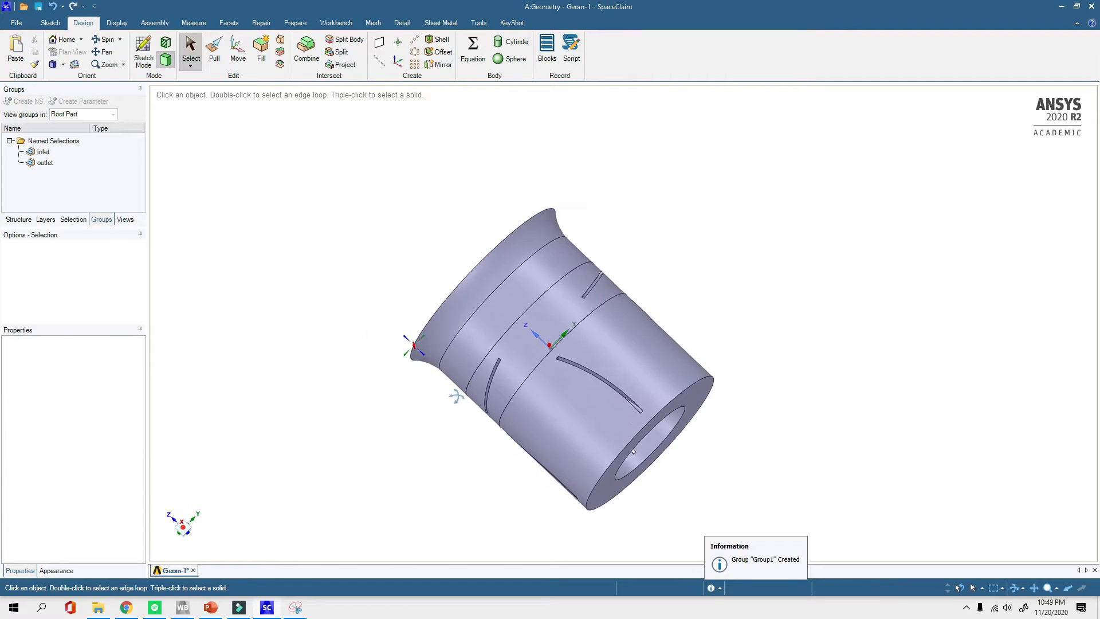
click(496, 278)
ctrl+click(528, 287)
mouse_move(392, 366)
middle_down()
mouse_move(428, 395)
mouse_move(401, 380)
middle_up()
click(24, 101)
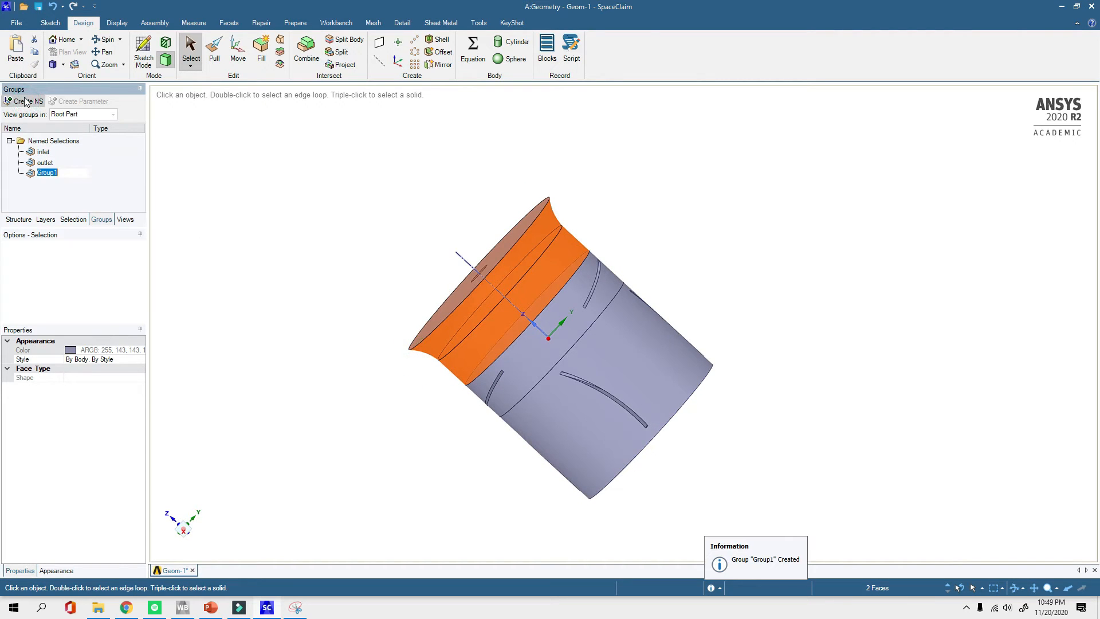
text(sh)
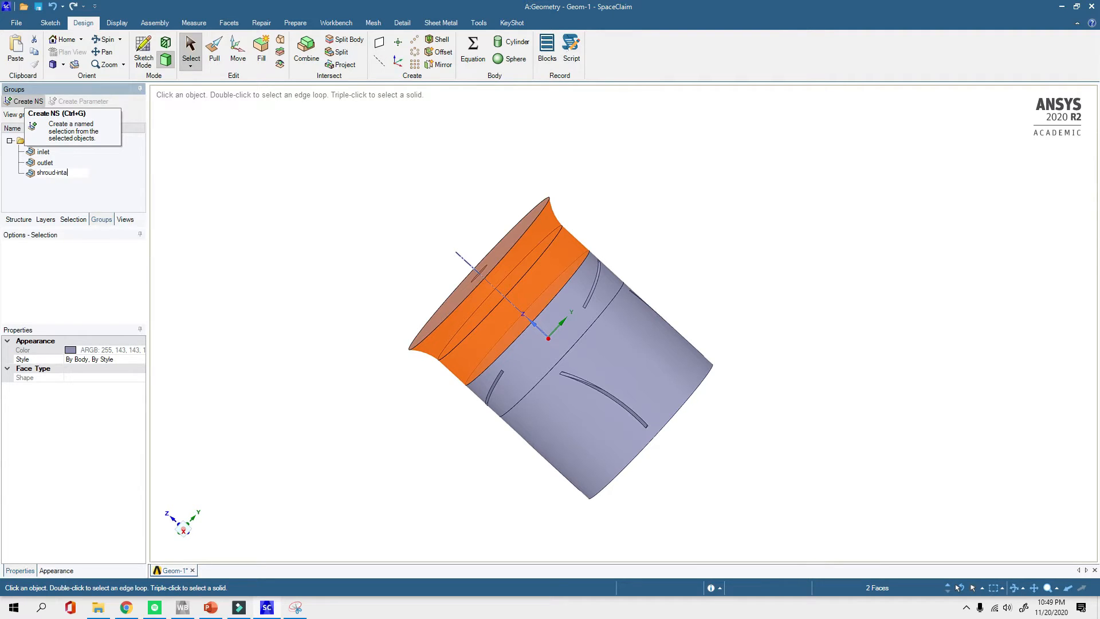
key(Return)
click(339, 256)
Create a named selection called shroud-impeller from the outer cylindrical face around the impeller blades
scroll(384, 278, down, 3)
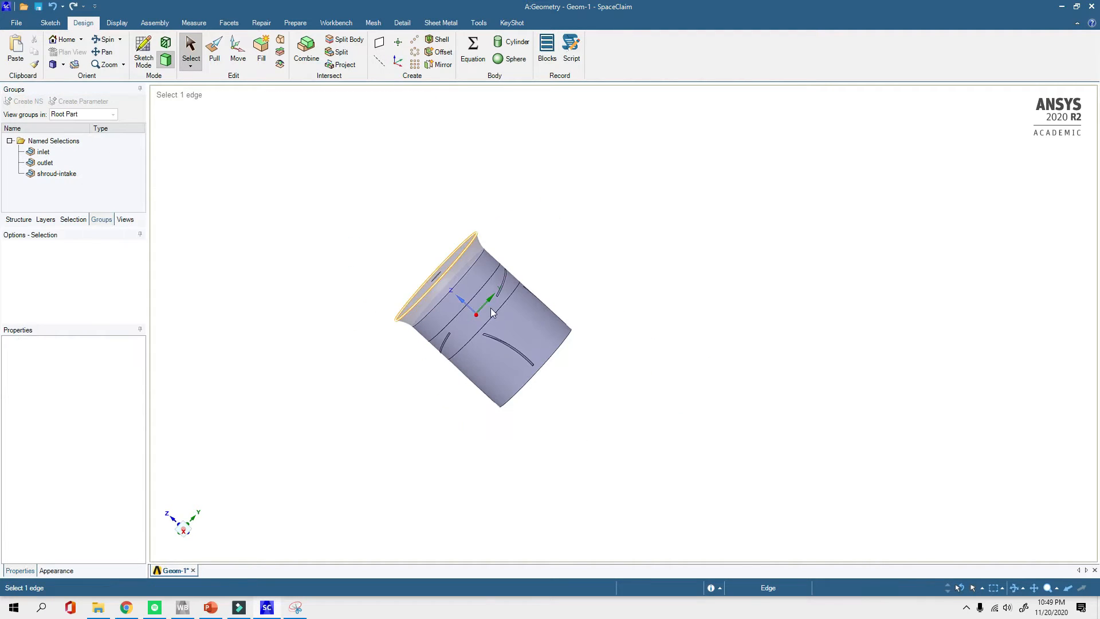
scroll(490, 308, up, 3)
click(488, 315)
click(17, 103)
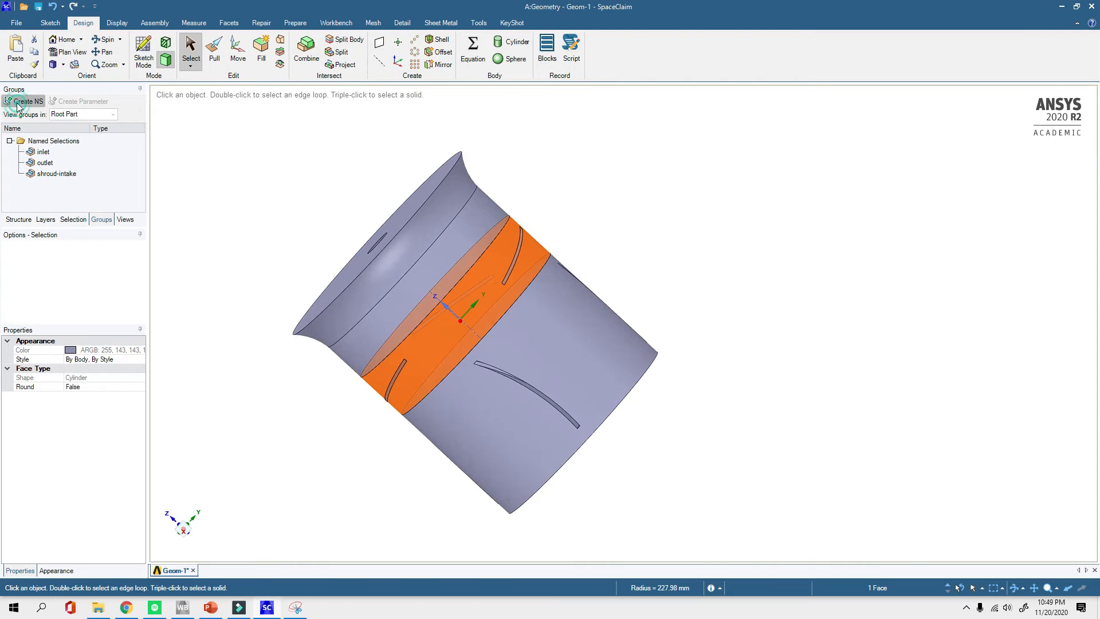
text(sh)
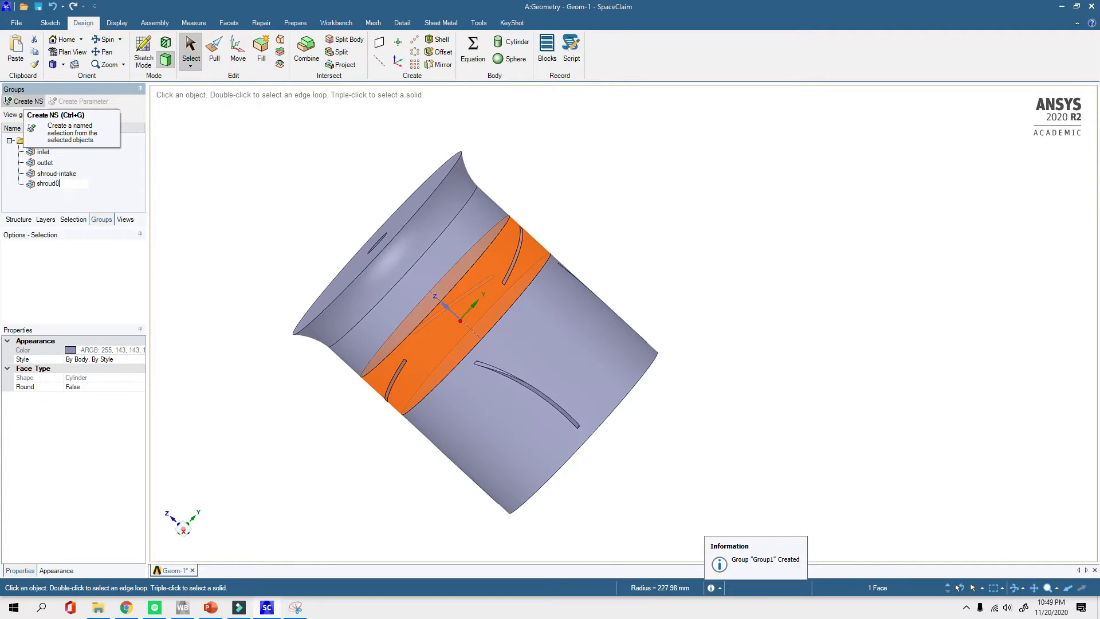
text(roud0)
key(BackSpace)
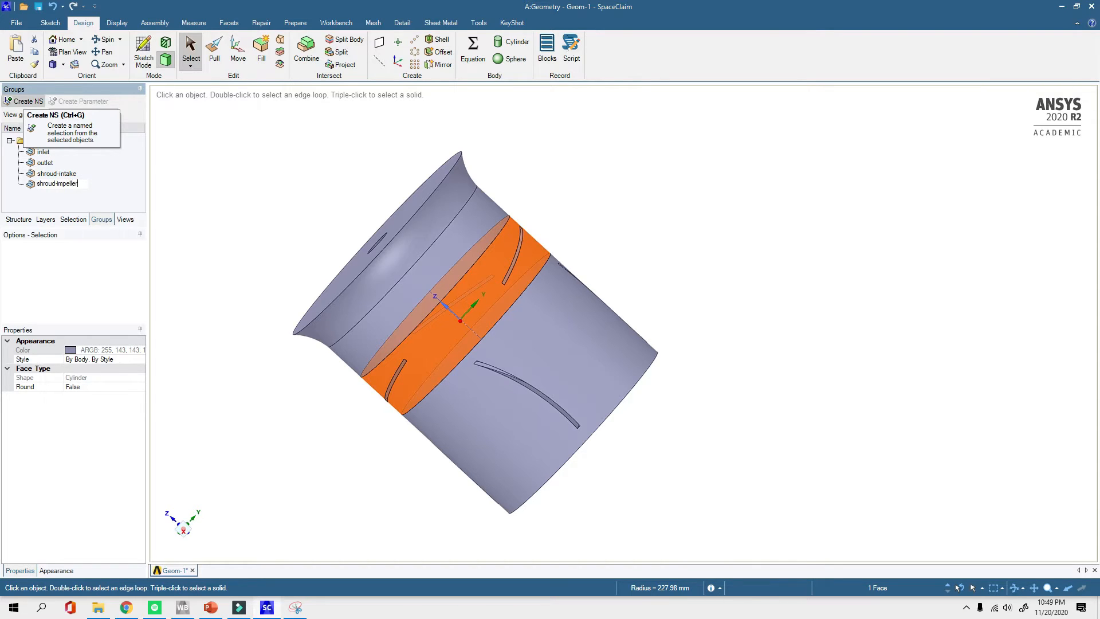
Create a named selection called shroud-guidevane from the outer cylindrical face around the guide vanes
click(638, 350)
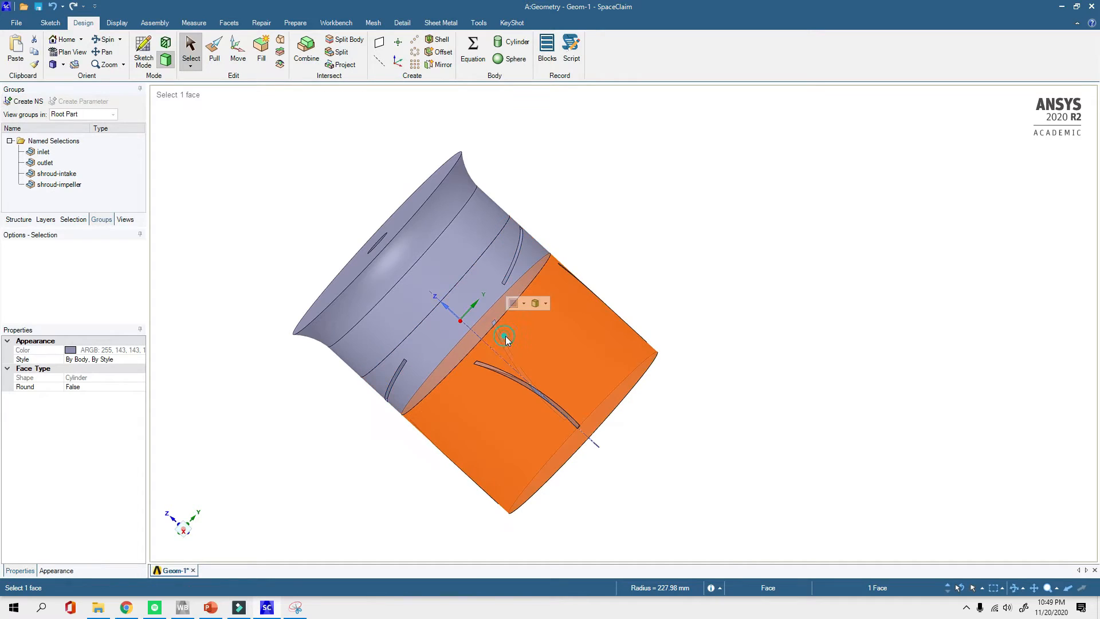
click(15, 103)
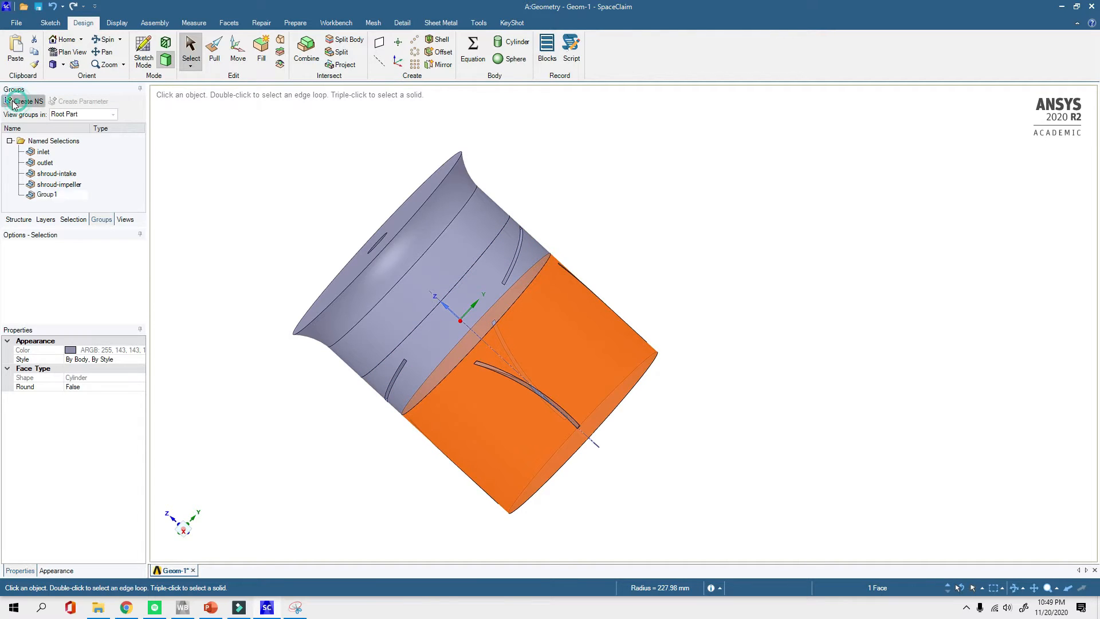
text(sh)
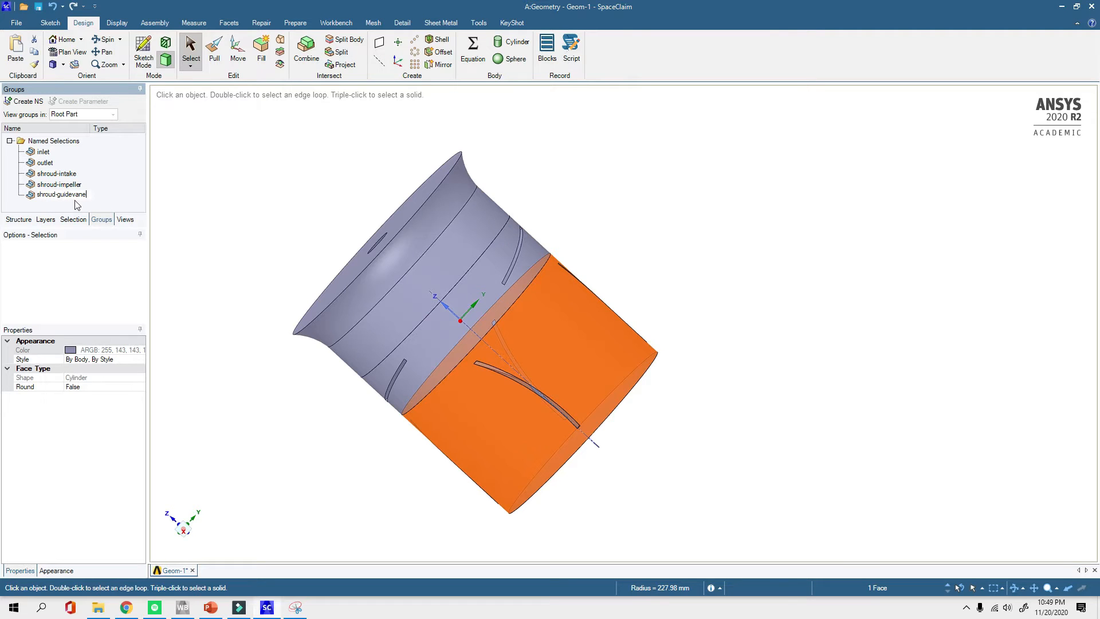
key(Return)
click(424, 494)
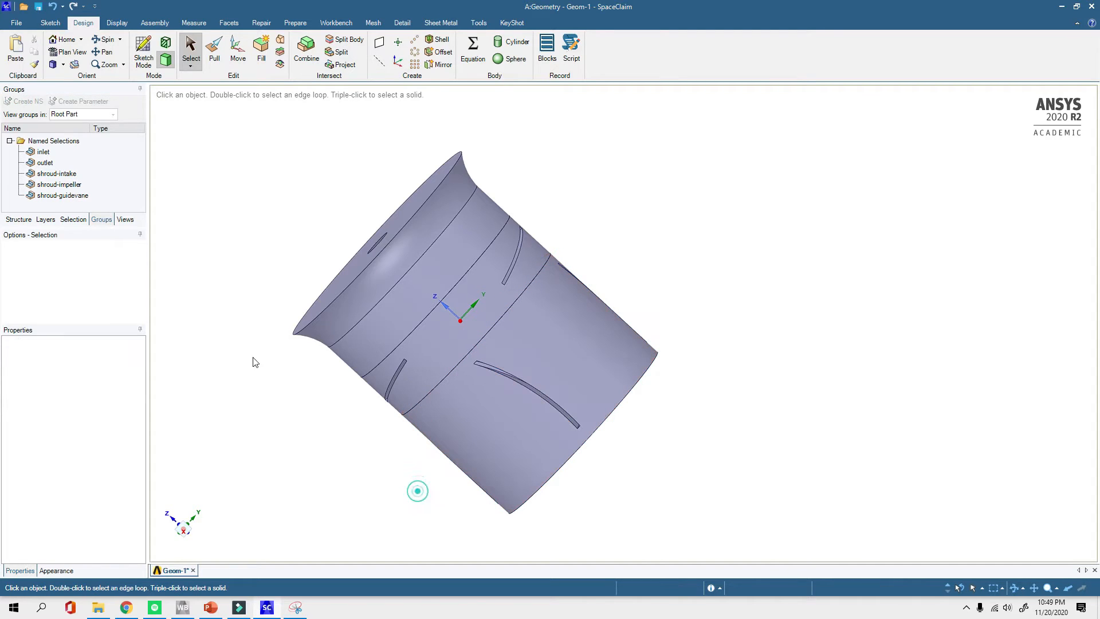
Hide the inlet, outlet, shroud-intake, shroud-impeller and shroud-guidevane named selections to expose the internal faces
click(43, 152)
shift+click(63, 196)
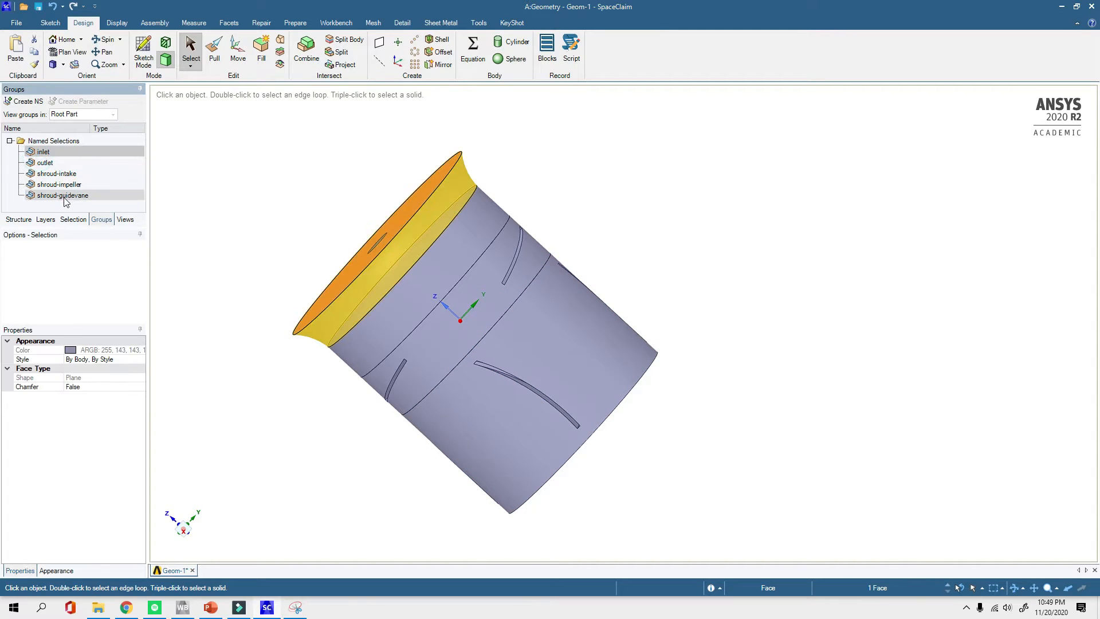
right_click(65, 198)
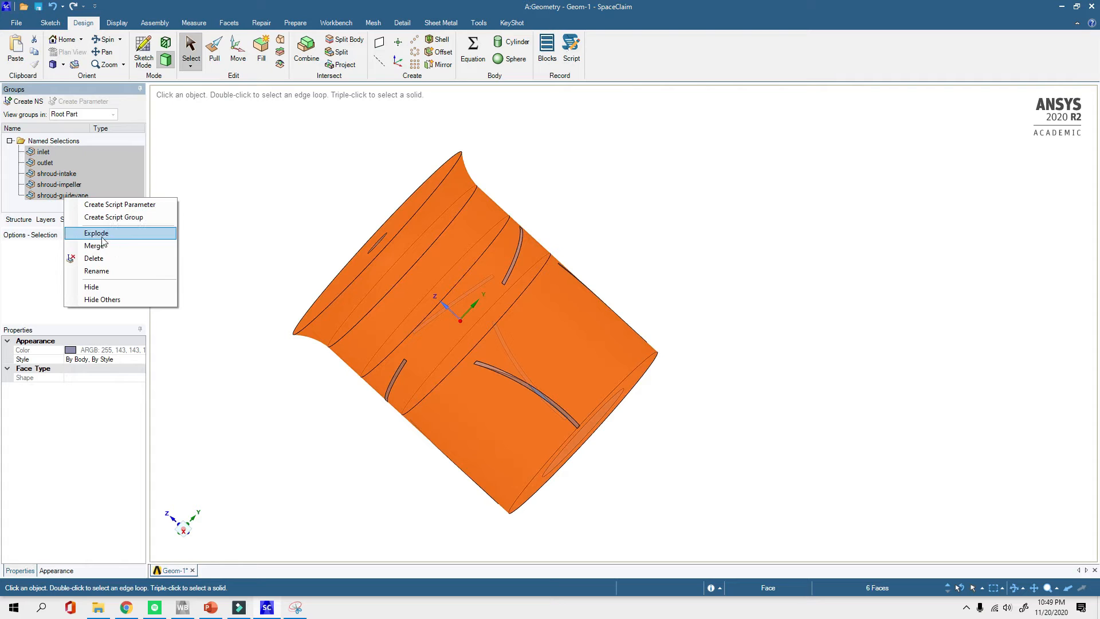
click(105, 291)
Create a named selection called hub-intake from the rounded nose face of the hub
middle_drag(282, 224, 346, 246)
click(373, 202)
click(297, 172)
click(348, 247)
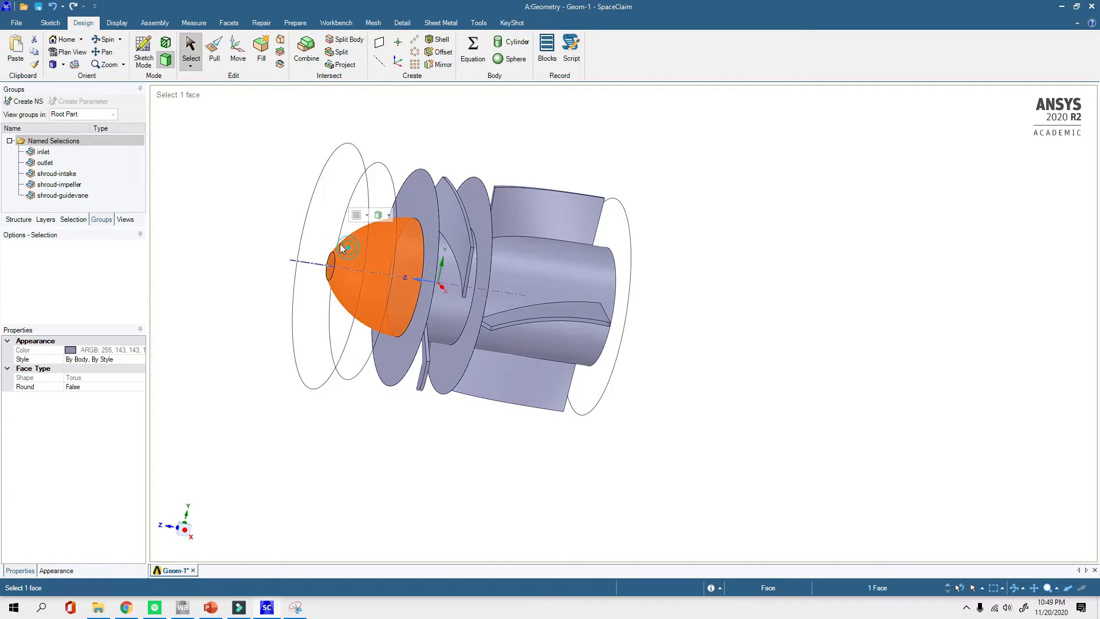
click(25, 101)
text(hu)
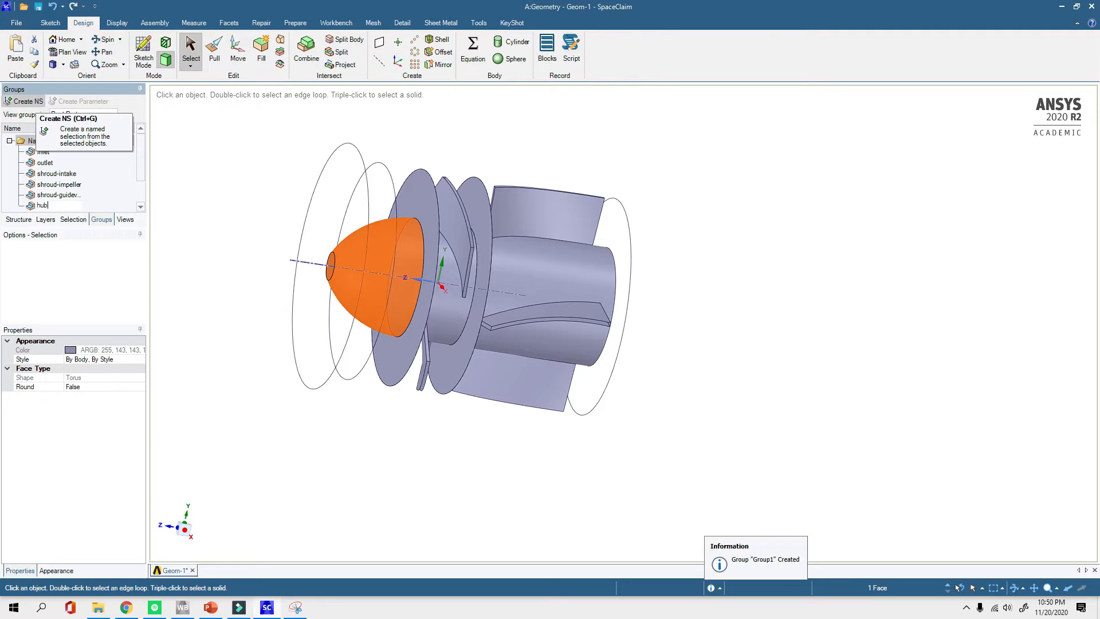
text(b)
key(Return)
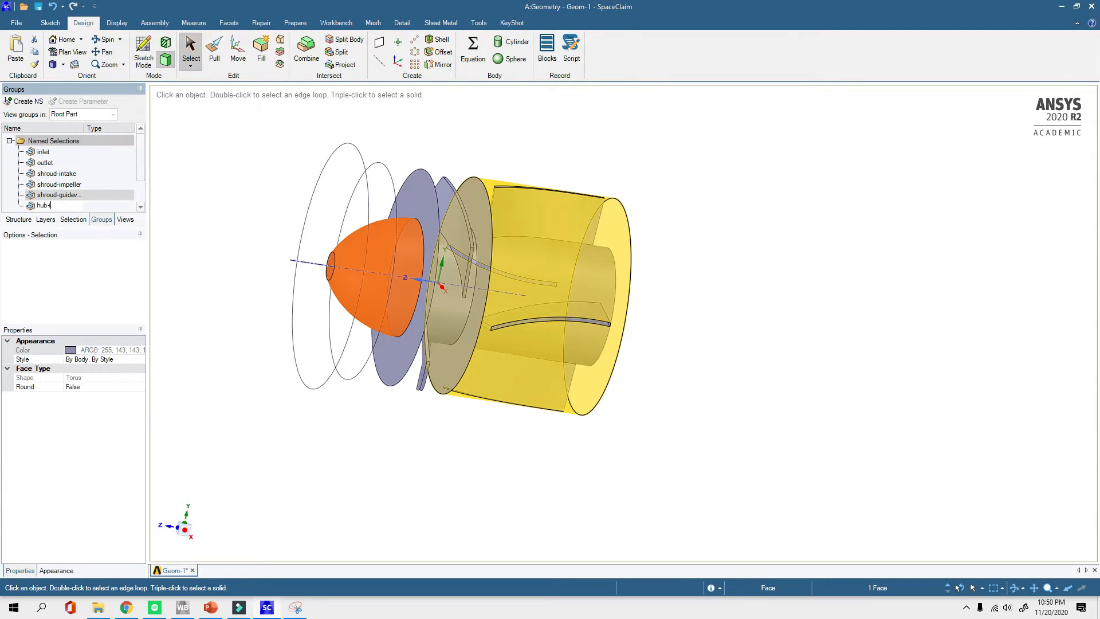
key(Return)
click(317, 442)
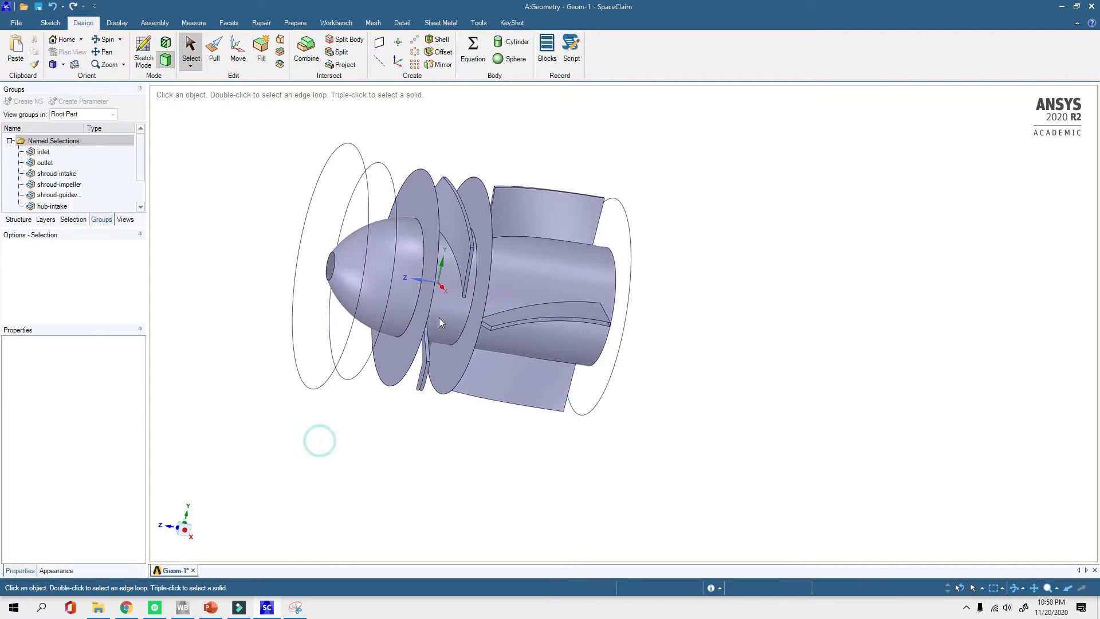
Create a named selection called hub-impeller from the cylindrical hub face between the impeller blades
middle_drag(439, 327, 420, 327)
click(447, 286)
click(445, 278)
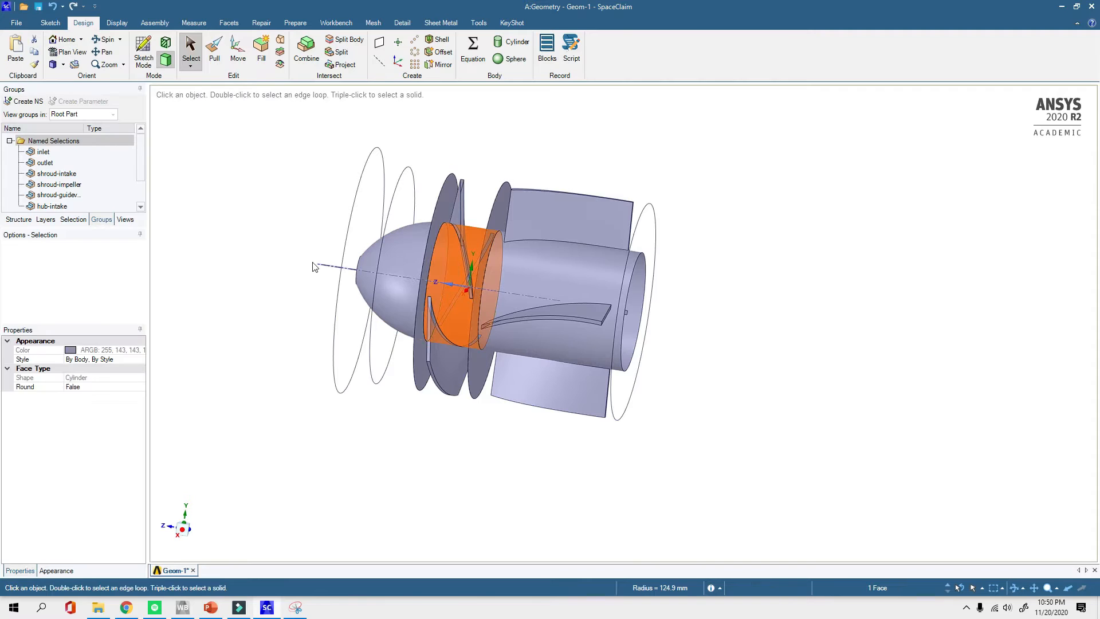
click(24, 101)
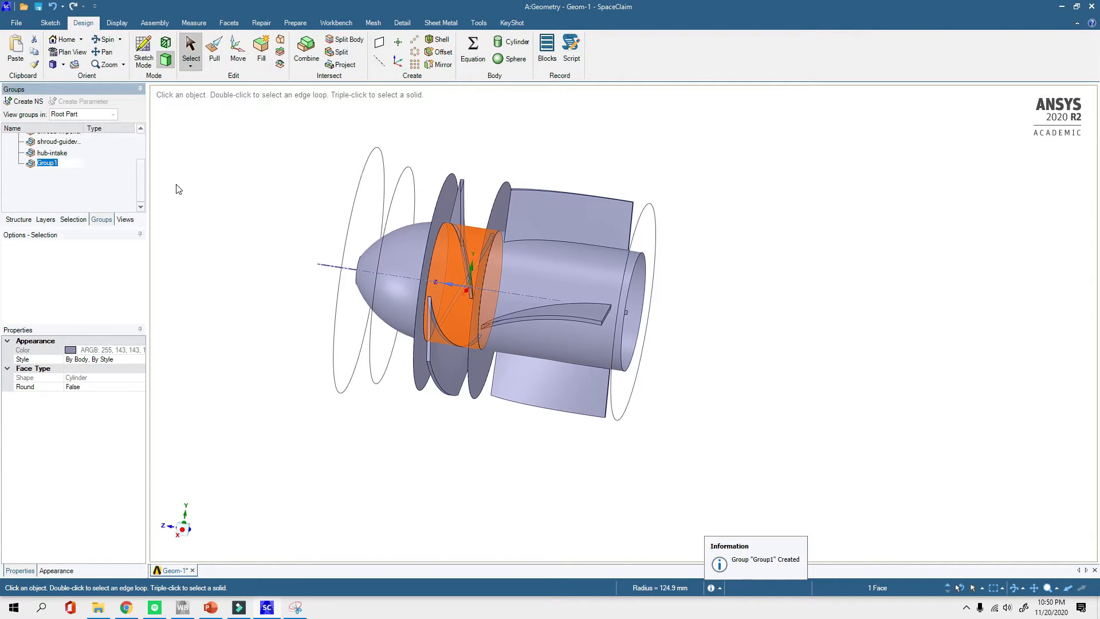
text(hub-impeller)
key(Return)
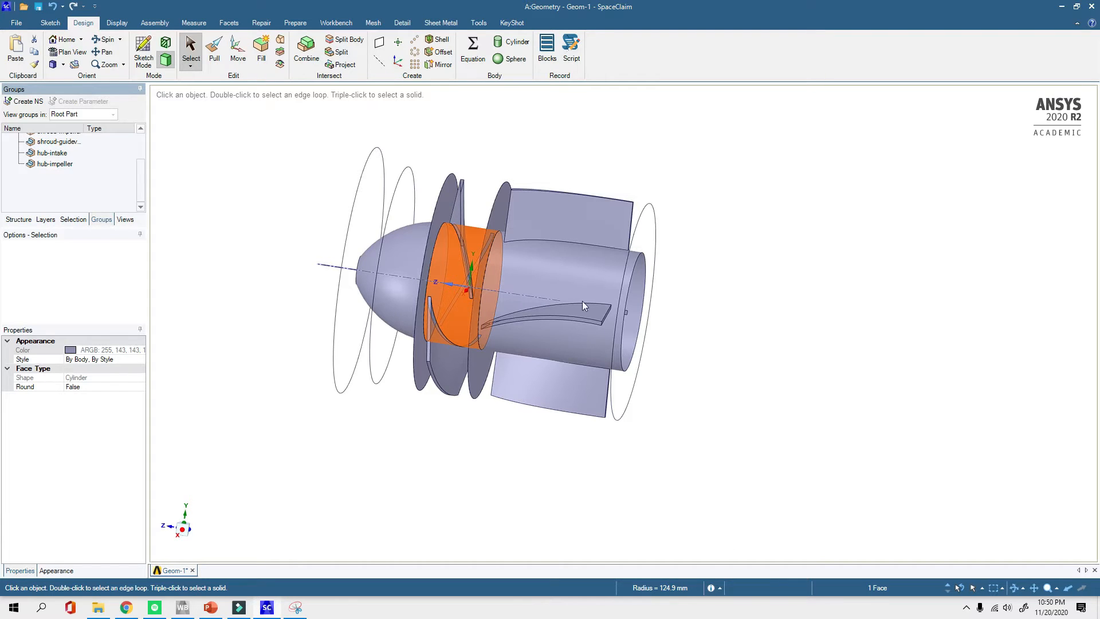
Create a named selection called hub-guidevane from the cylindrical hub face between the guide vanes
click(545, 287)
click(770, 290)
click(599, 267)
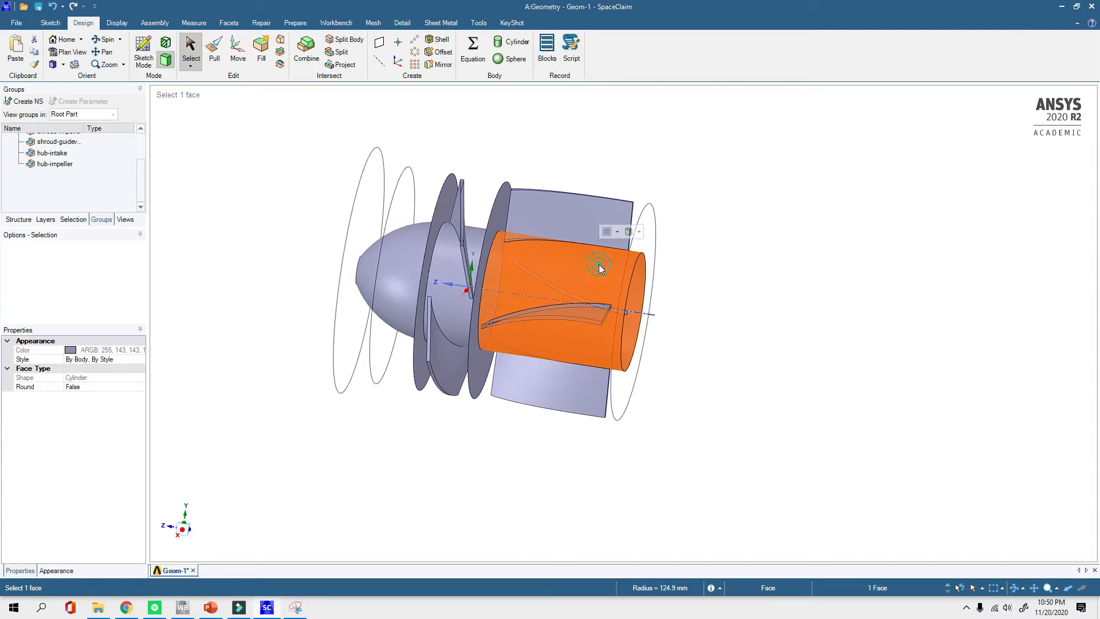
click(24, 101)
text(hub-gu)
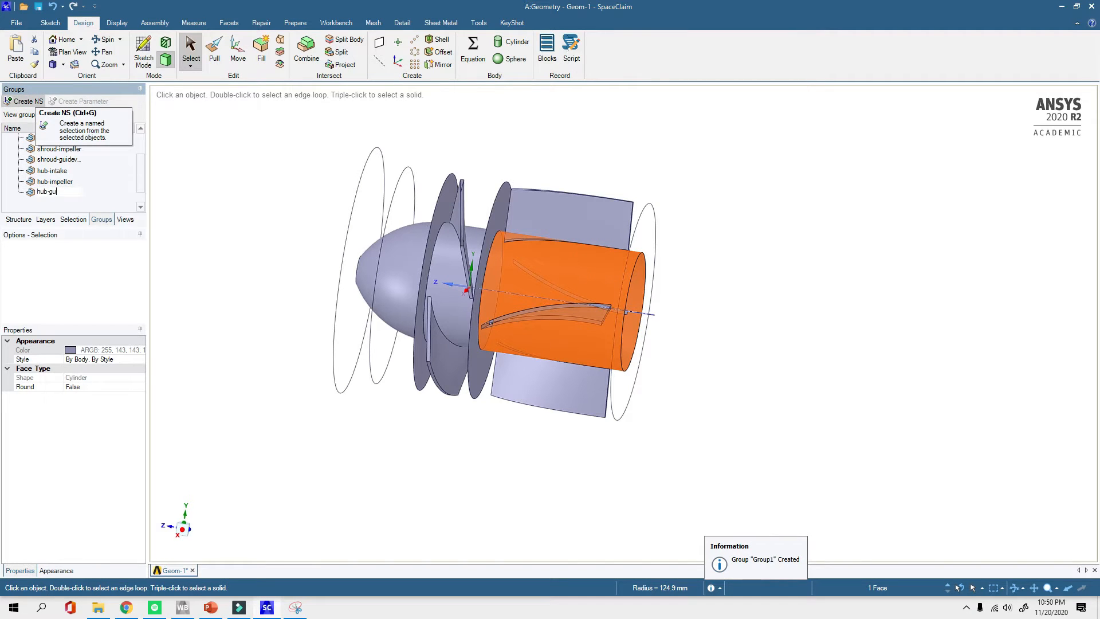
text(idevane)
key(Return)
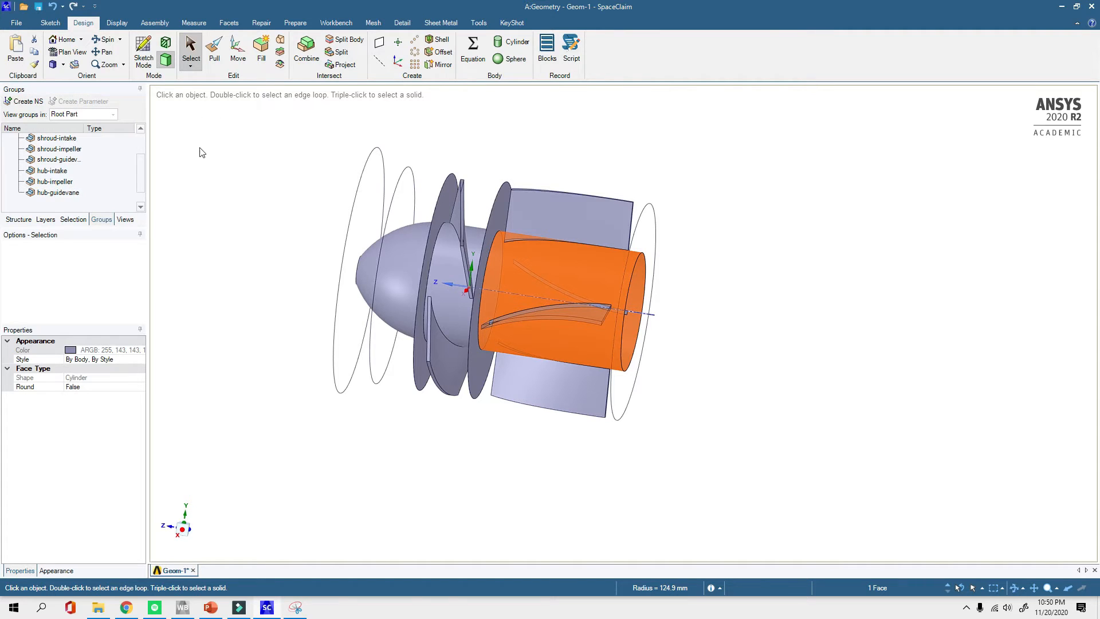
Hide the hub-intake, hub-impeller and hub-guidevane named selections
click(57, 171)
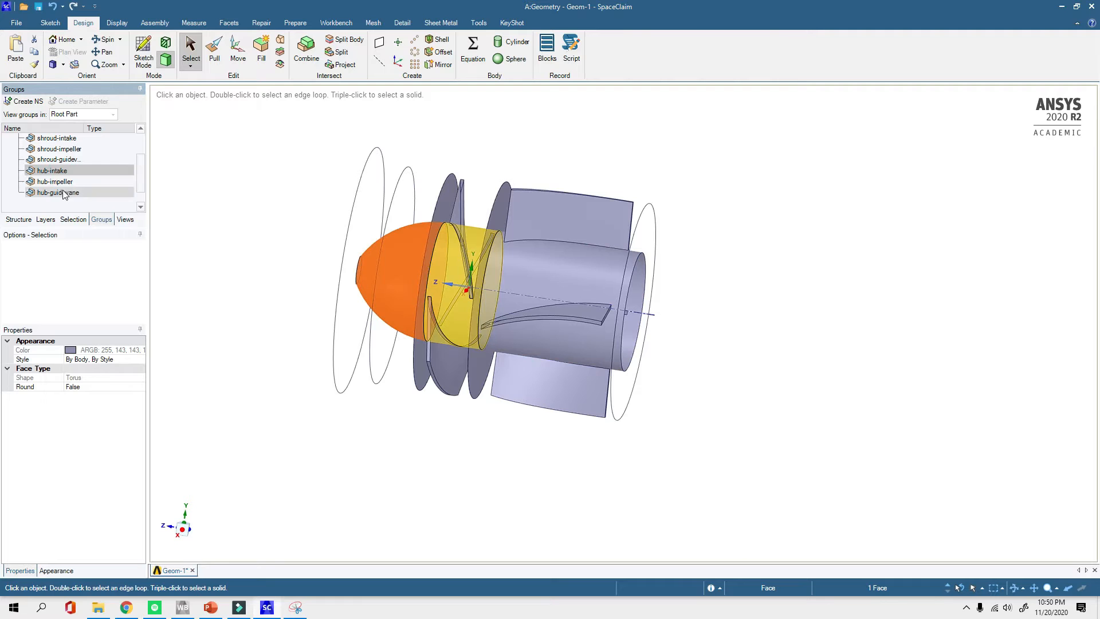
shift+click(68, 193)
right_click(67, 195)
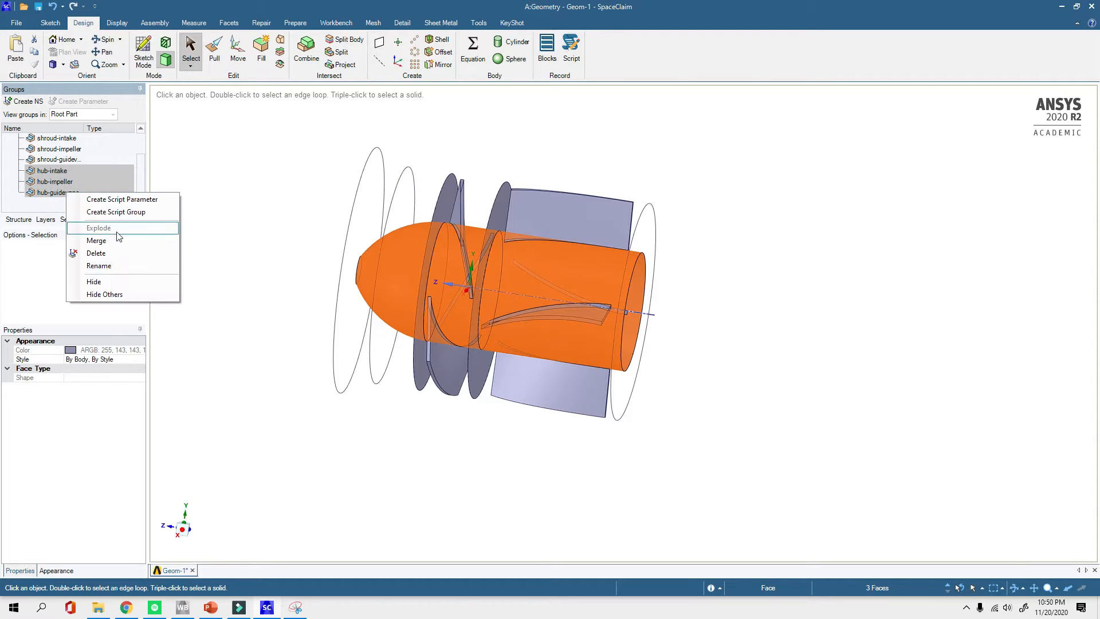
click(105, 279)
Hide both coincident annular interface faces between the intake and impeller domains
middle_drag(263, 248, 314, 272)
click(455, 198)
right_click(460, 194)
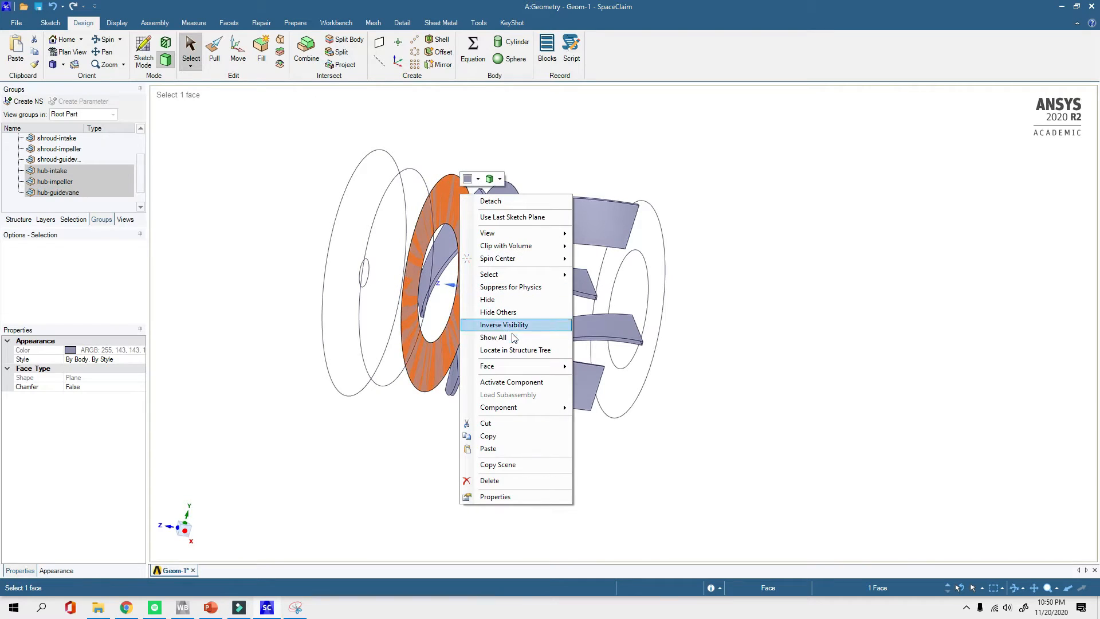
mouse_move(550, 366)
click(608, 367)
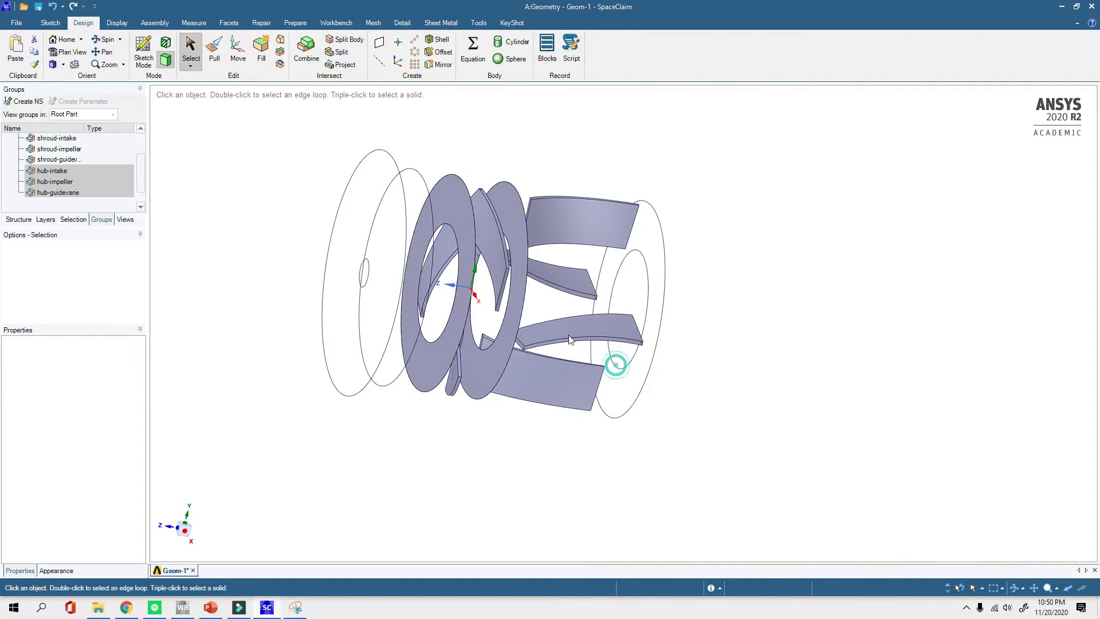
right_click(442, 210)
mouse_move(516, 381)
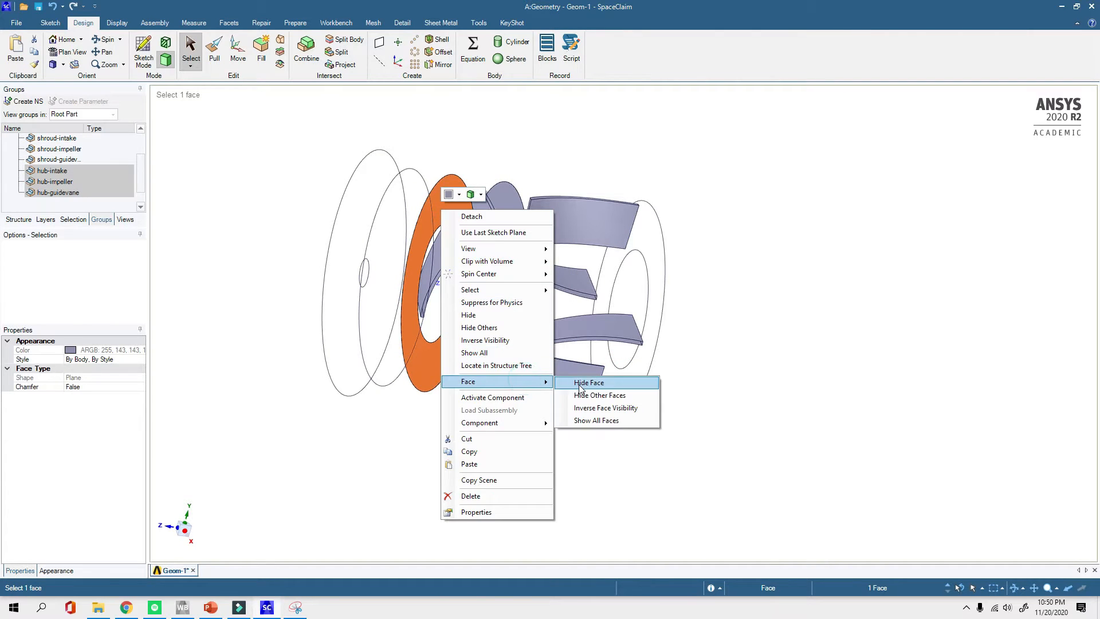
click(587, 382)
Hide both coincident annular interface faces between the impeller and guide vane domains
click(517, 295)
right_click(517, 295)
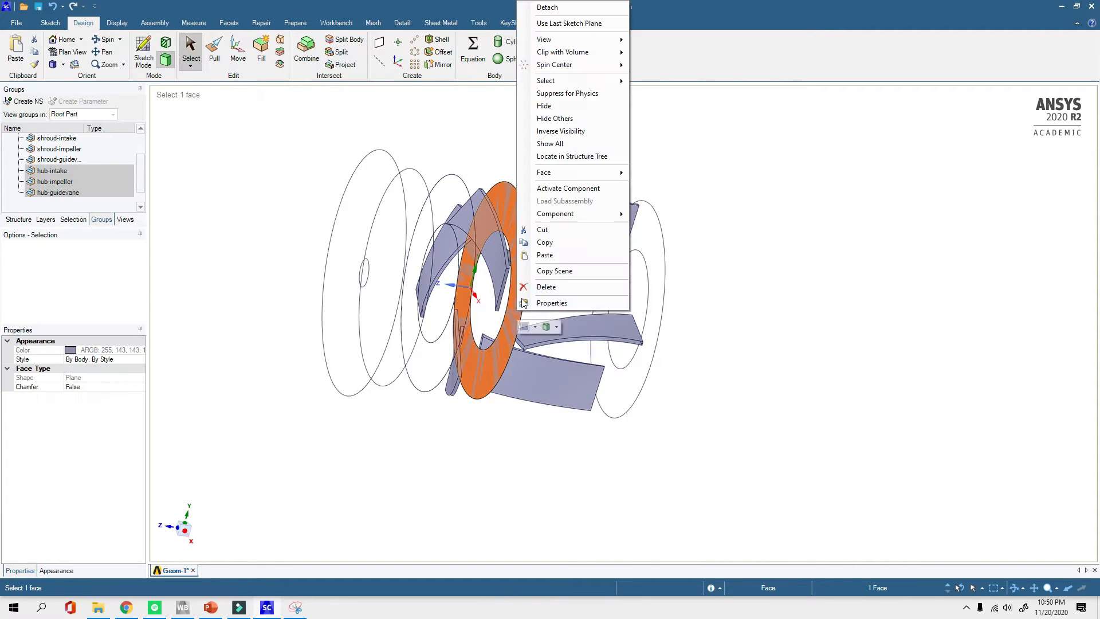
mouse_move(592, 174)
click(653, 172)
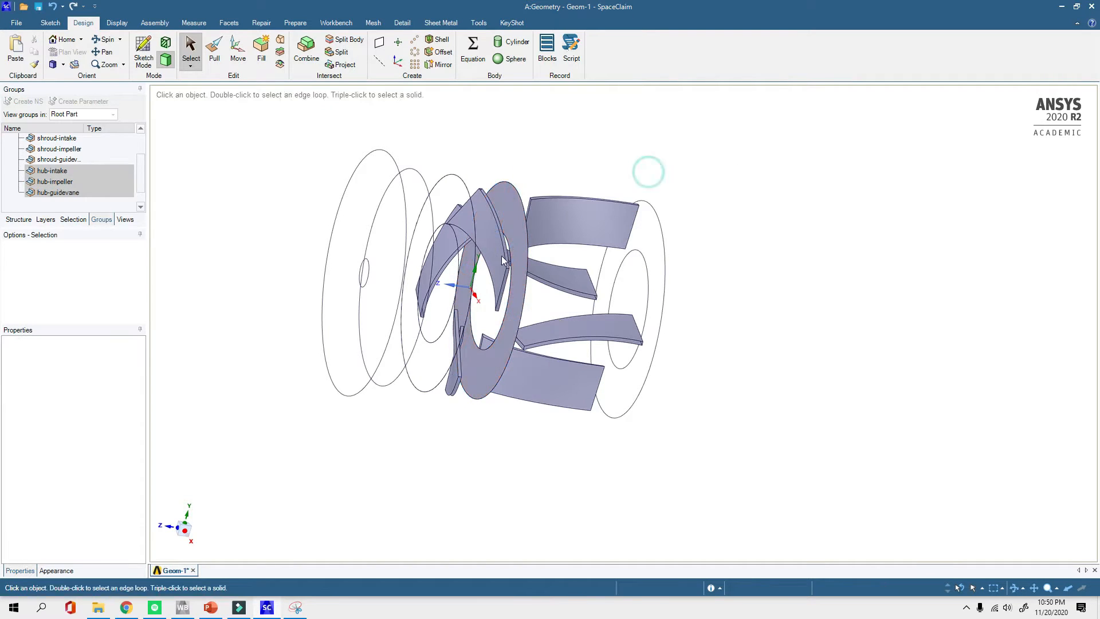
click(519, 249)
right_click(522, 250)
mouse_move(585, 424)
click(656, 421)
Create a named selection called blade-impeller from all the impeller blade faces
click(185, 530)
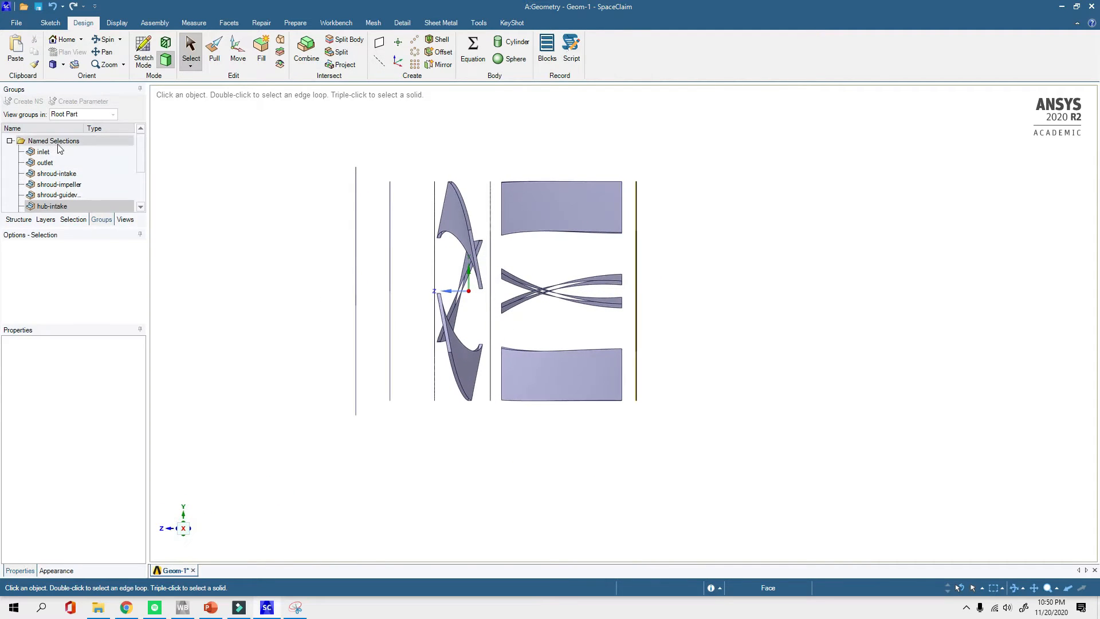
click(334, 195)
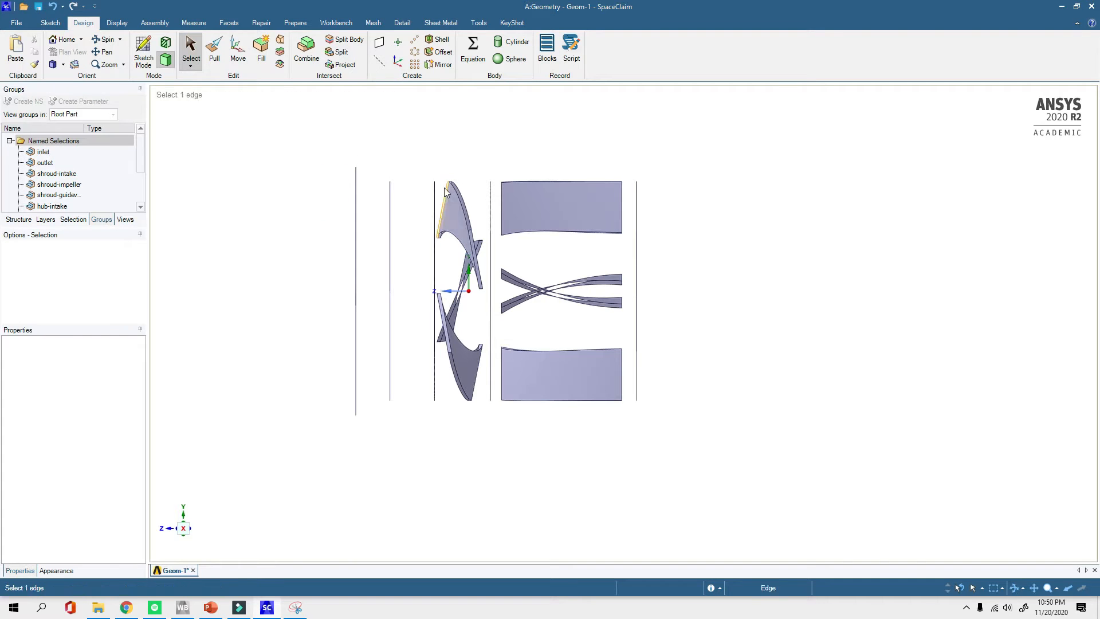
drag(413, 165, 496, 431)
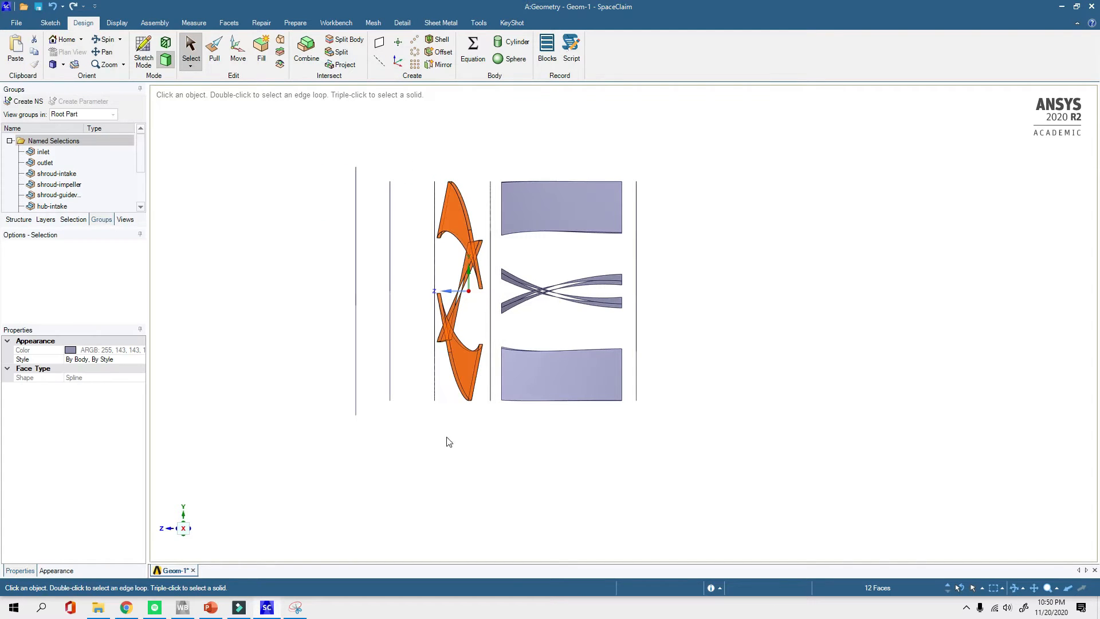
click(26, 102)
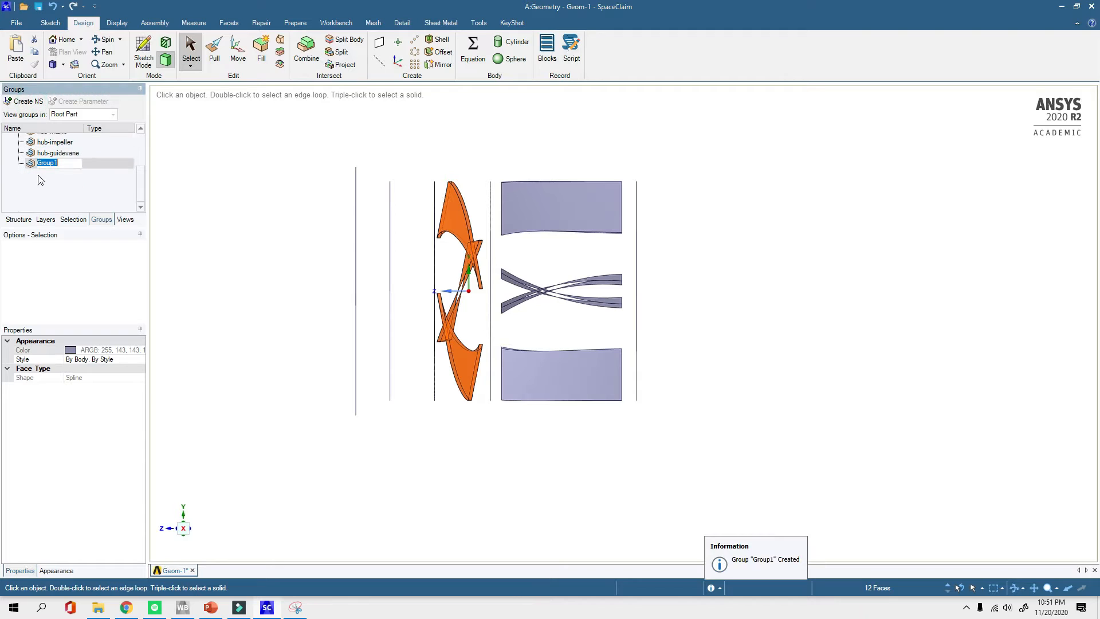
text(b)
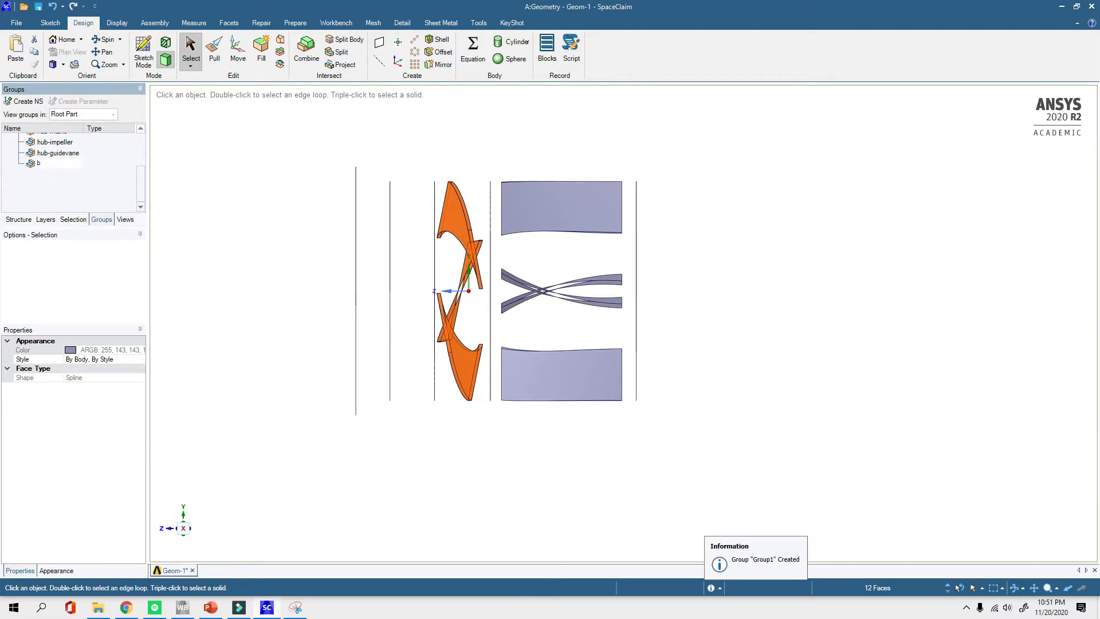
text(lade-impe)
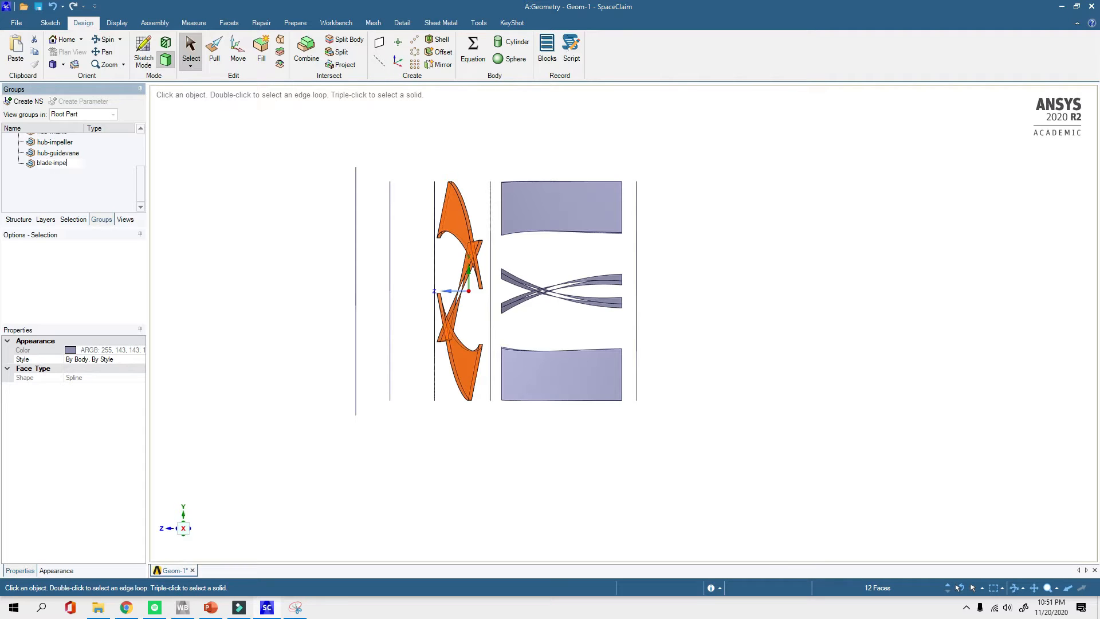
click(51, 206)
click(244, 243)
Create a named selection called blade-guidevane from all the guide vane blade faces
drag(495, 167, 721, 464)
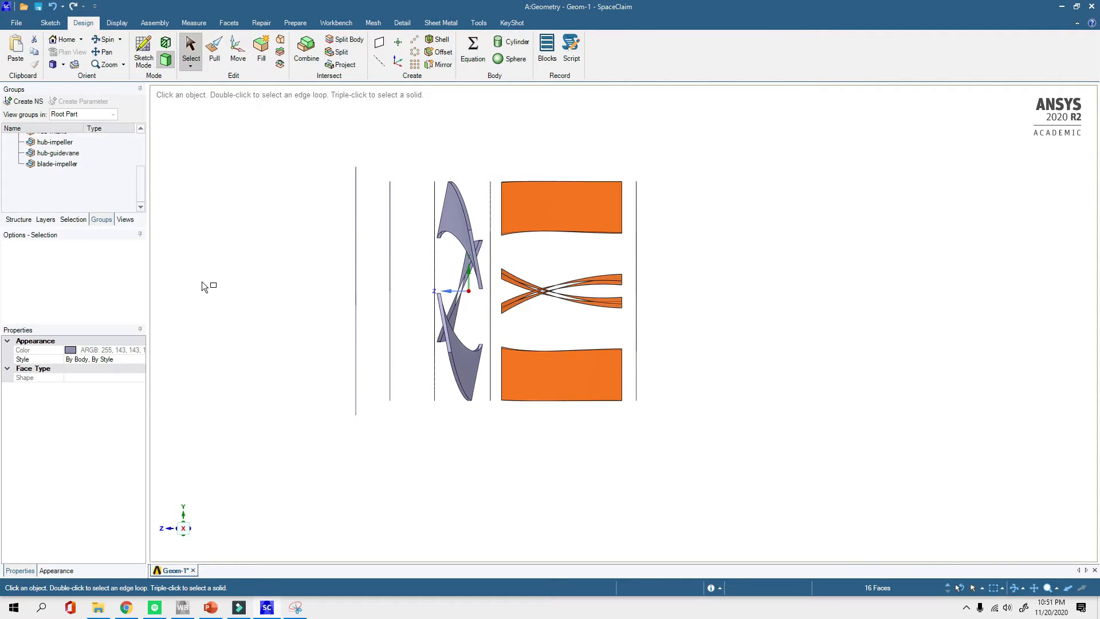
click(33, 106)
text(blade-guidevane)
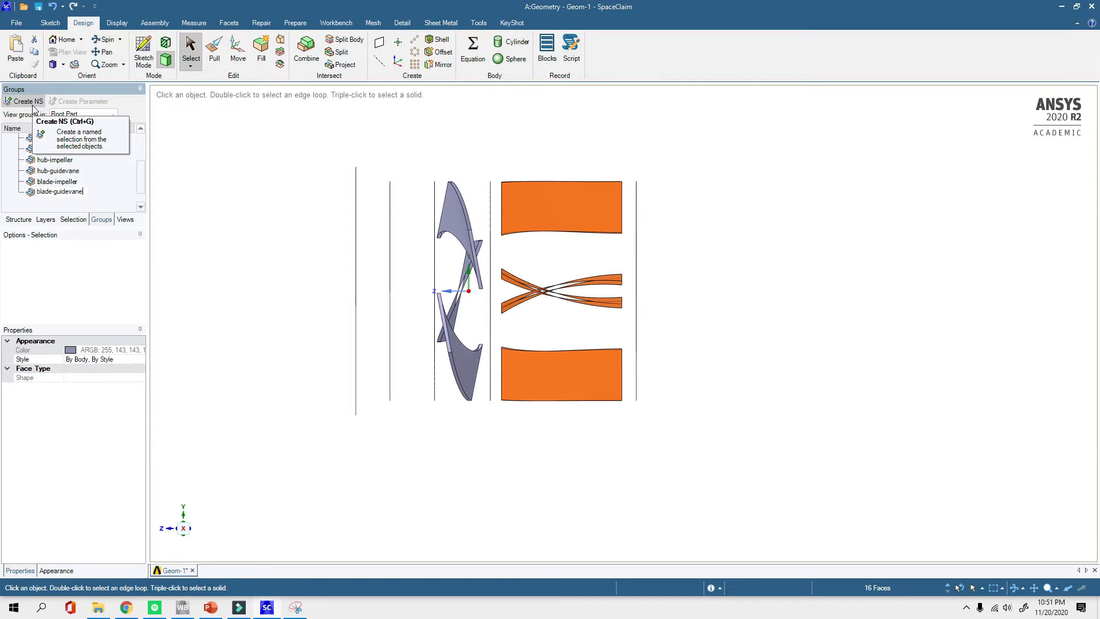
key(Return)
click(580, 533)
Show all hidden geometry in the home view and save the geometry file
right_click(259, 261)
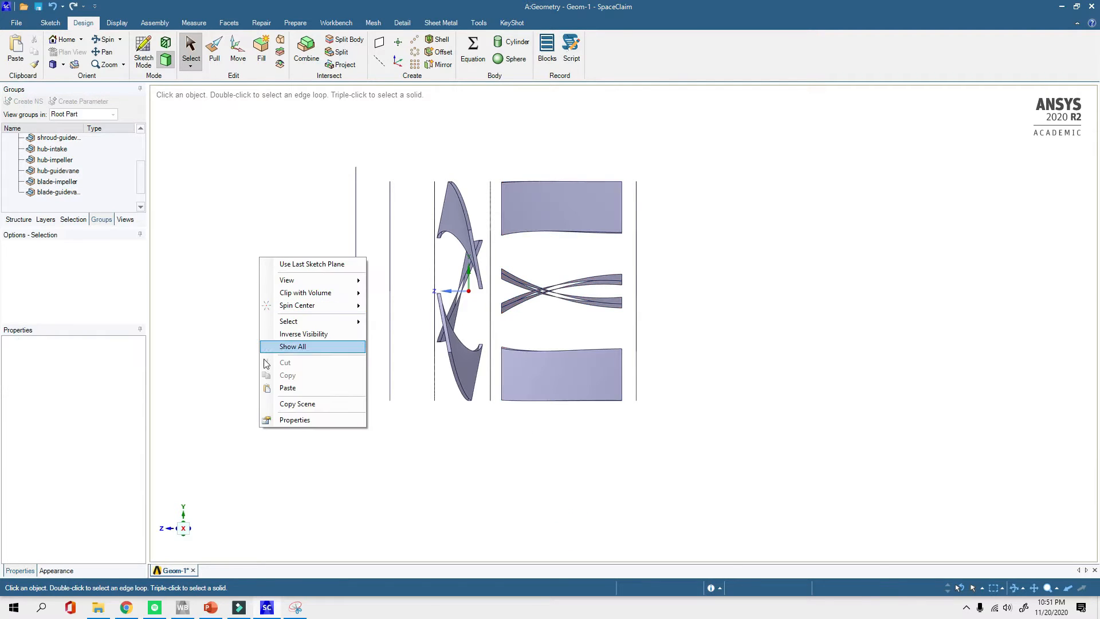
click(293, 346)
key(h)
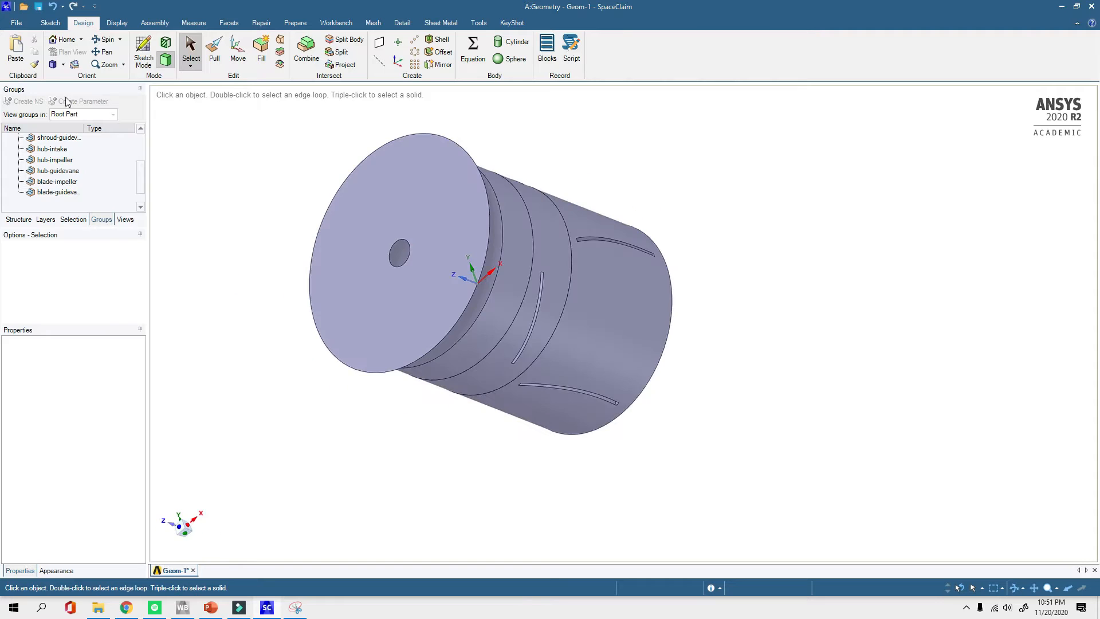
click(38, 7)
Check which faces the hub-guidevane, blade-impeller and blade-guidevane named selections contain
scroll(57, 194, up, 3)
click(57, 194)
scroll(58, 192, down, 2)
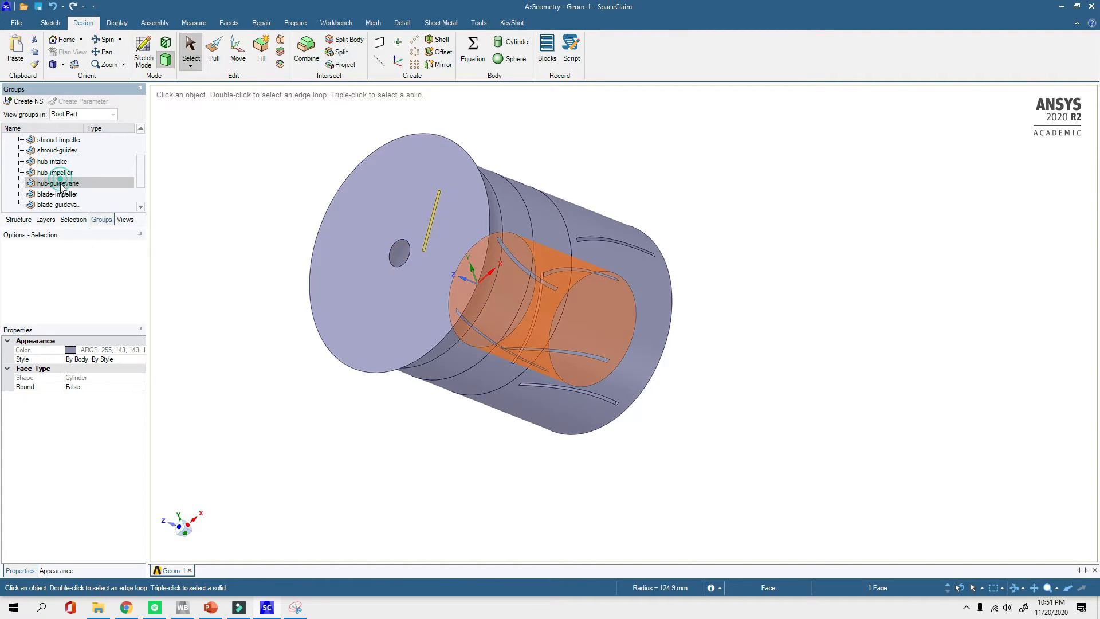
click(61, 193)
click(60, 204)
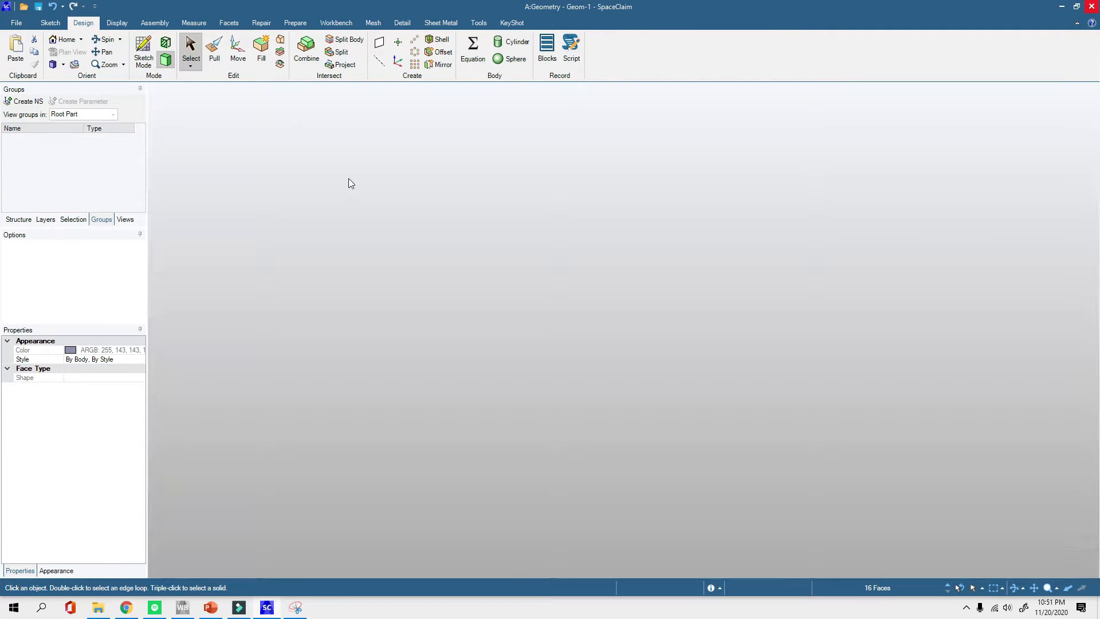
In Workbench, add a Fluent (with Fluent Meshing) component system and link the existing Geometry cell to its Mesh cell
scroll(47, 398, down, 2)
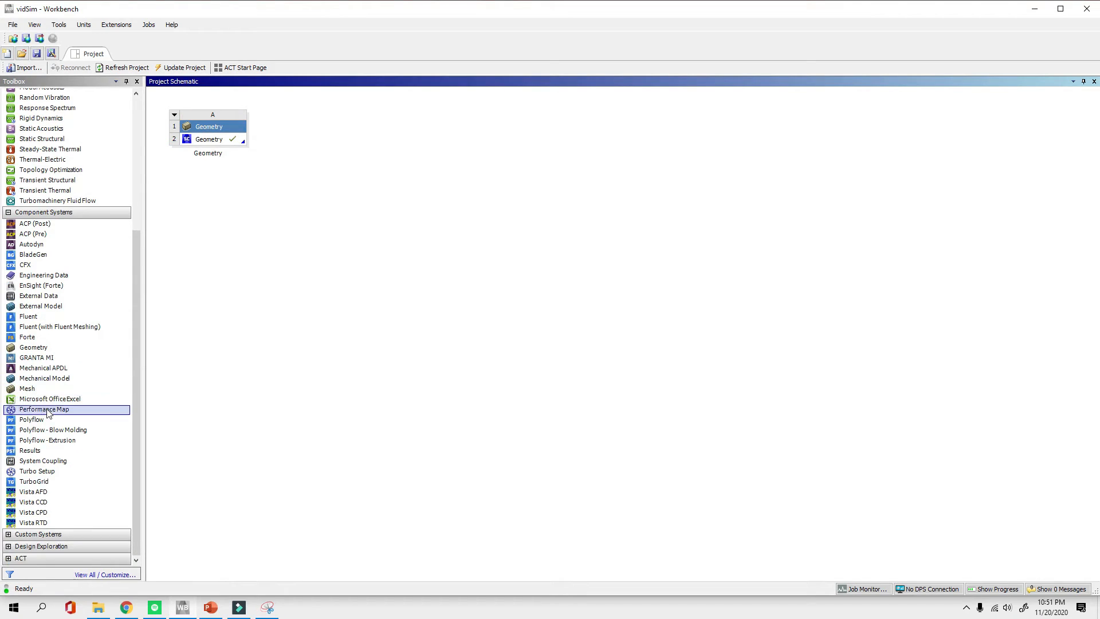
drag(47, 358, 358, 167)
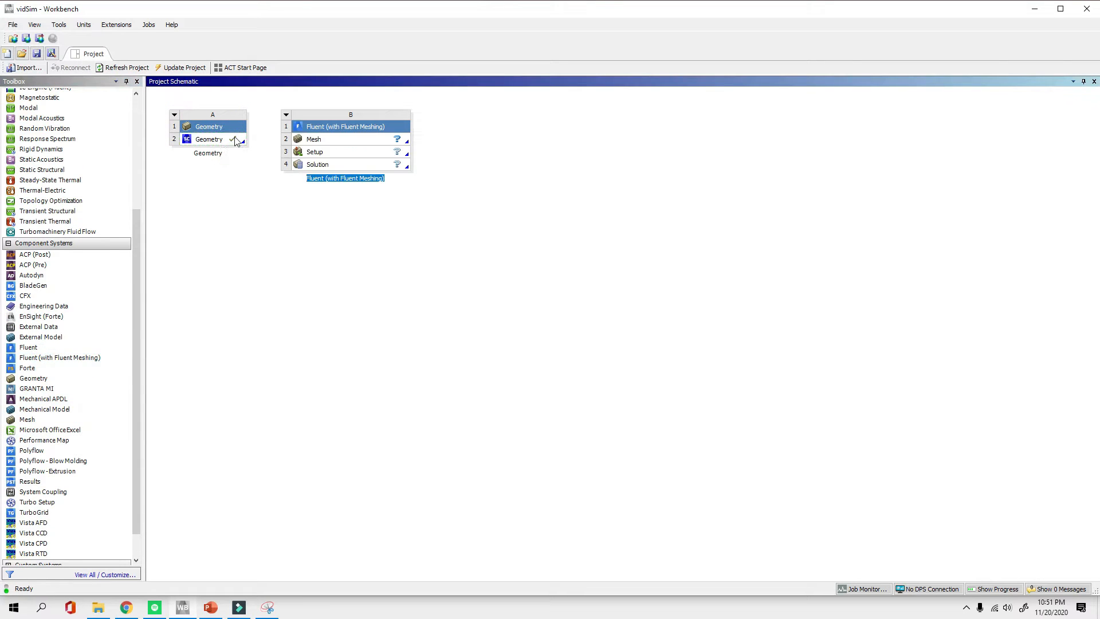
drag(235, 139, 335, 142)
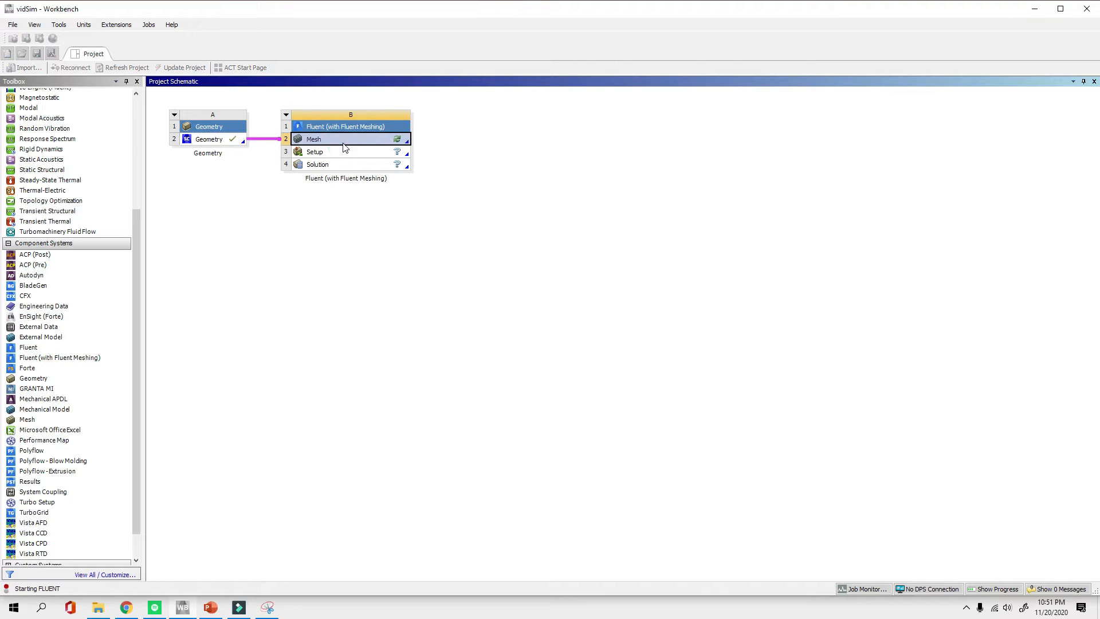
Launch Fluent Meshing from the Mesh cell and import the CAD file Geom-1.scdoc with metres as units
click(670, 328)
click(502, 424)
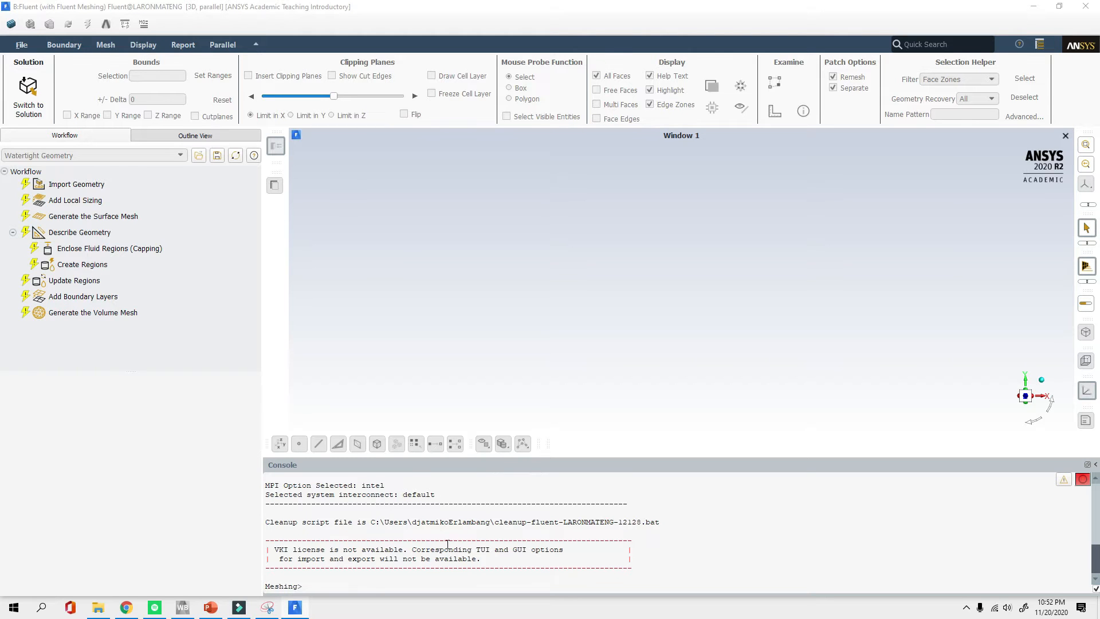
click(86, 184)
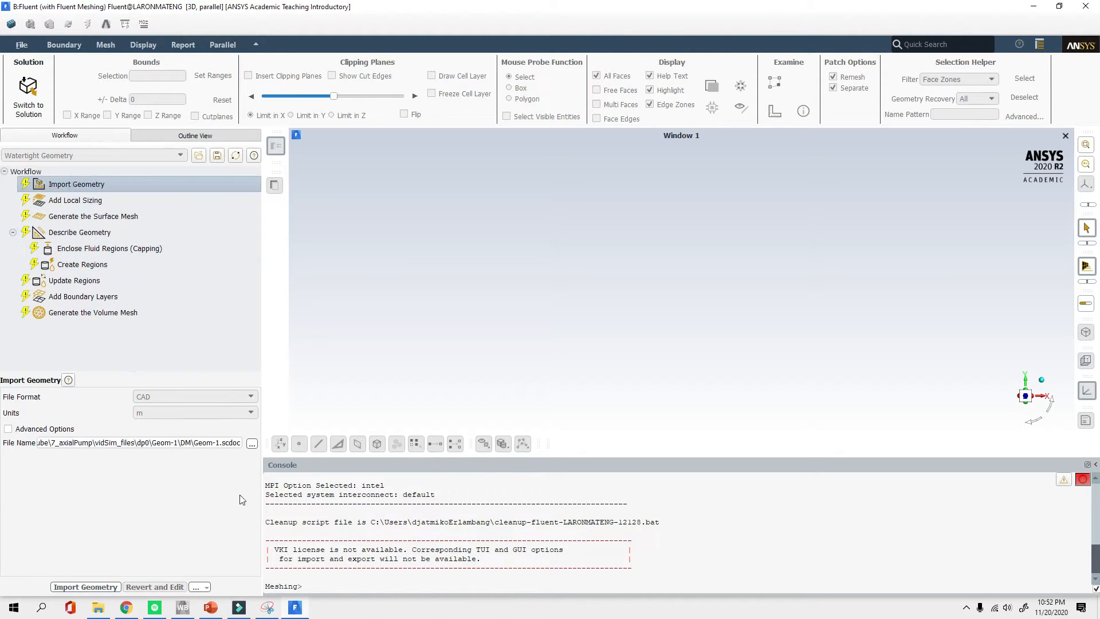
click(80, 587)
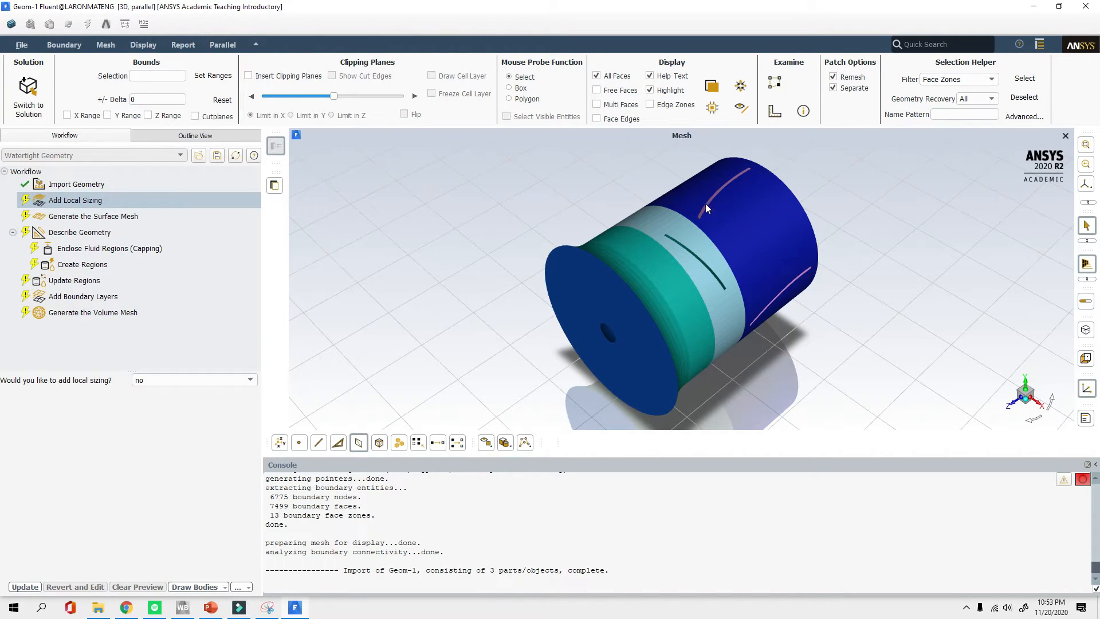
Complete the local sizing task with no added sizing and generate the surface mesh with Curvature & Proximity size functions
click(25, 587)
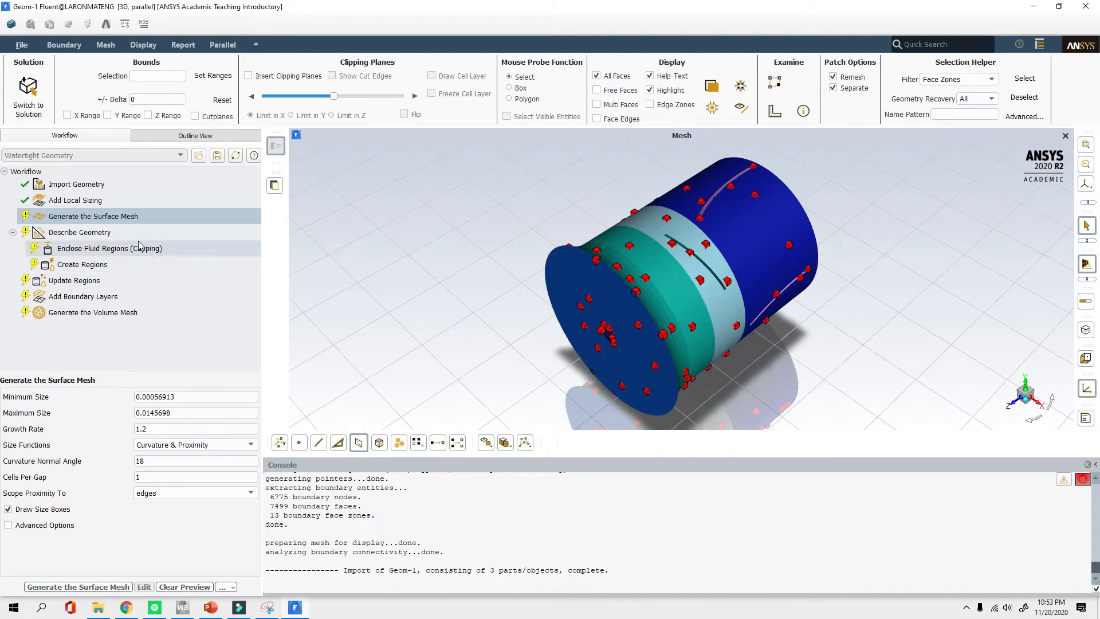
click(79, 587)
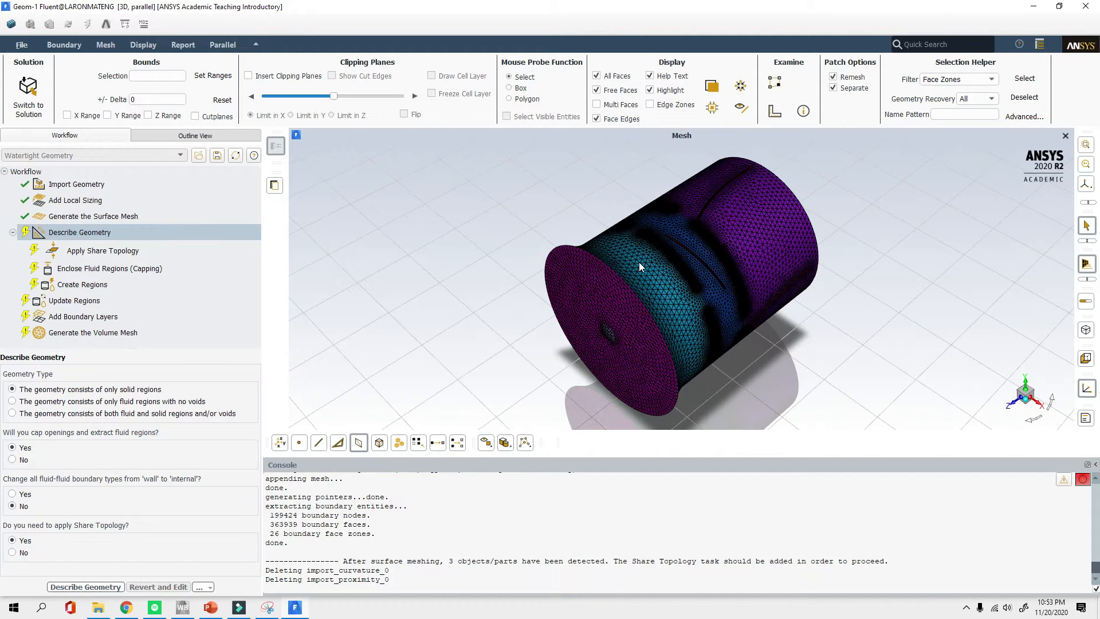
Examine the surface mesh density on the shroud around the domain interfaces and the blade edges
scroll(676, 243, up, 5)
middle_drag(677, 243, 502, 357)
scroll(626, 351, down, 5)
middle_drag(763, 250, 744, 363)
scroll(745, 363, up, 5)
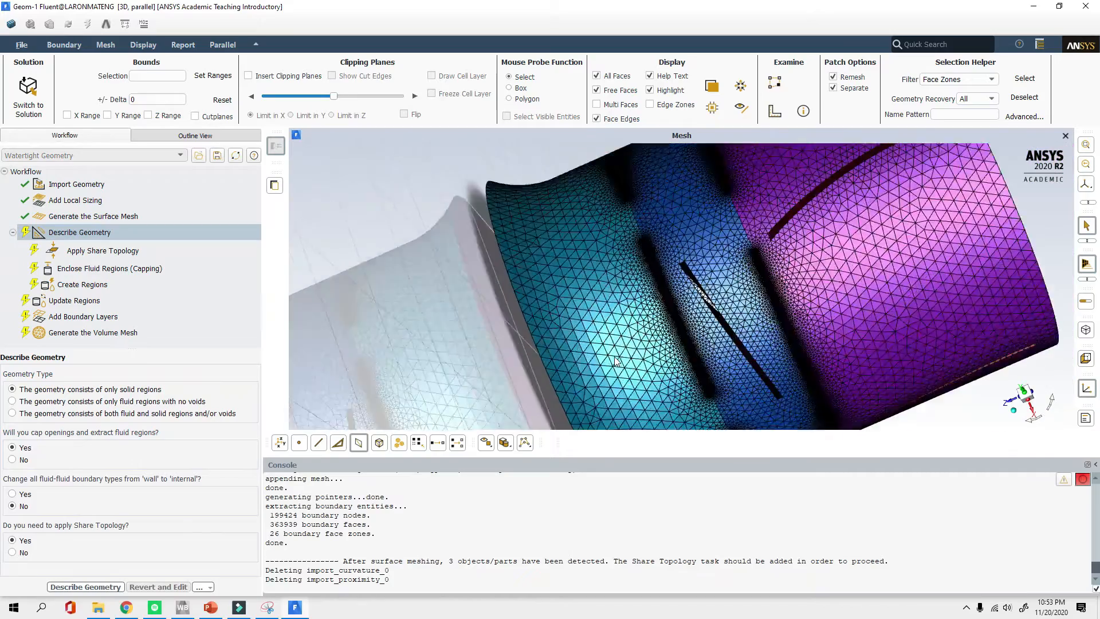
scroll(722, 319, up, 8)
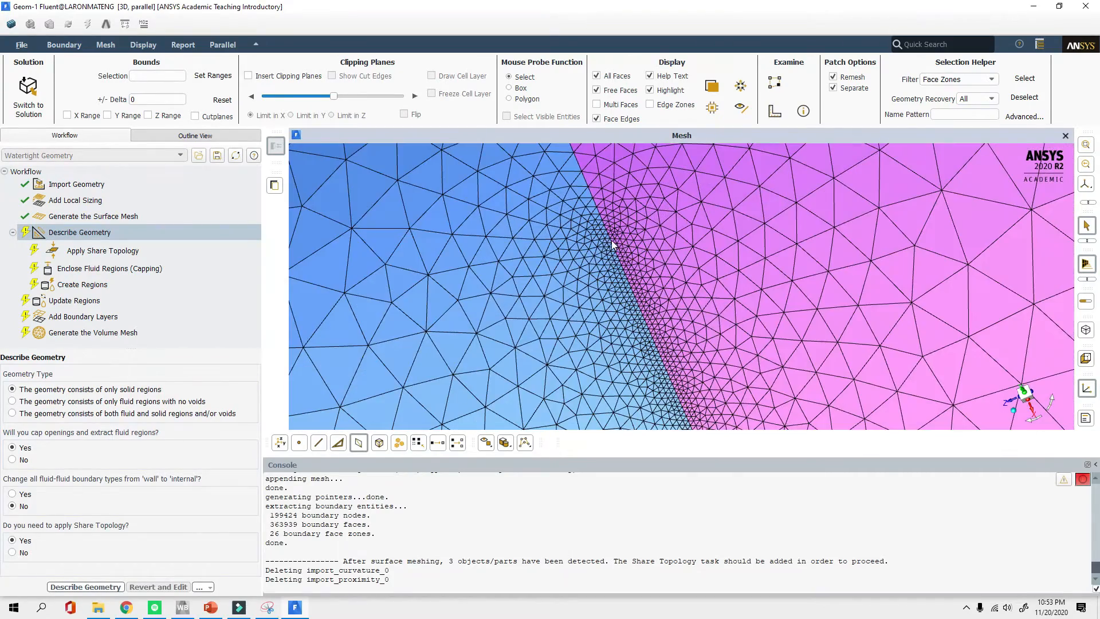
scroll(617, 212, down, 8)
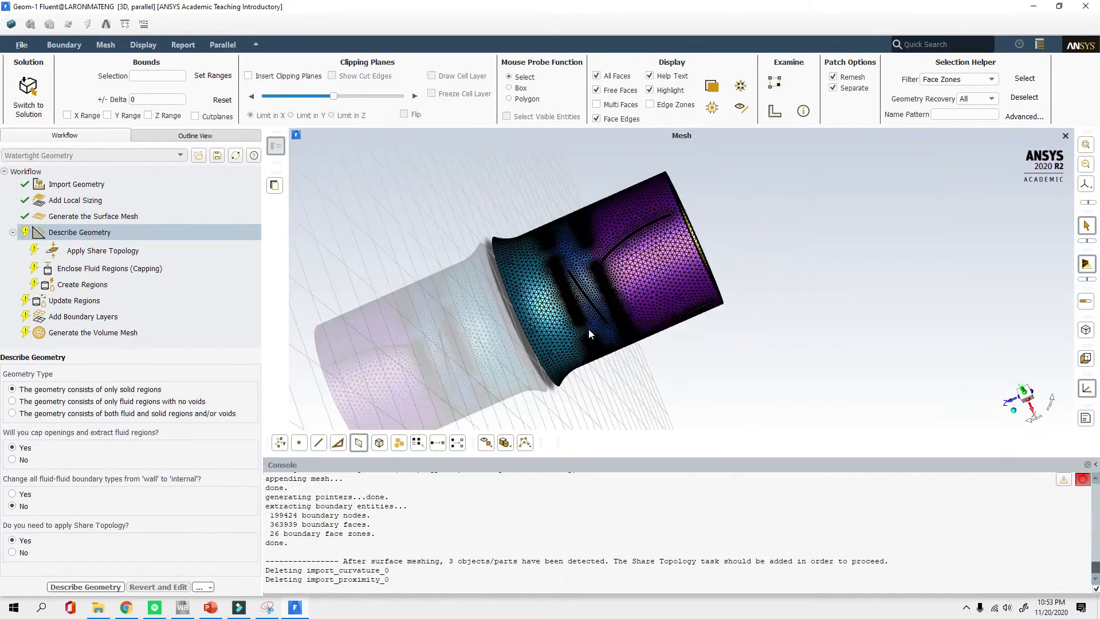
scroll(484, 211, up, 8)
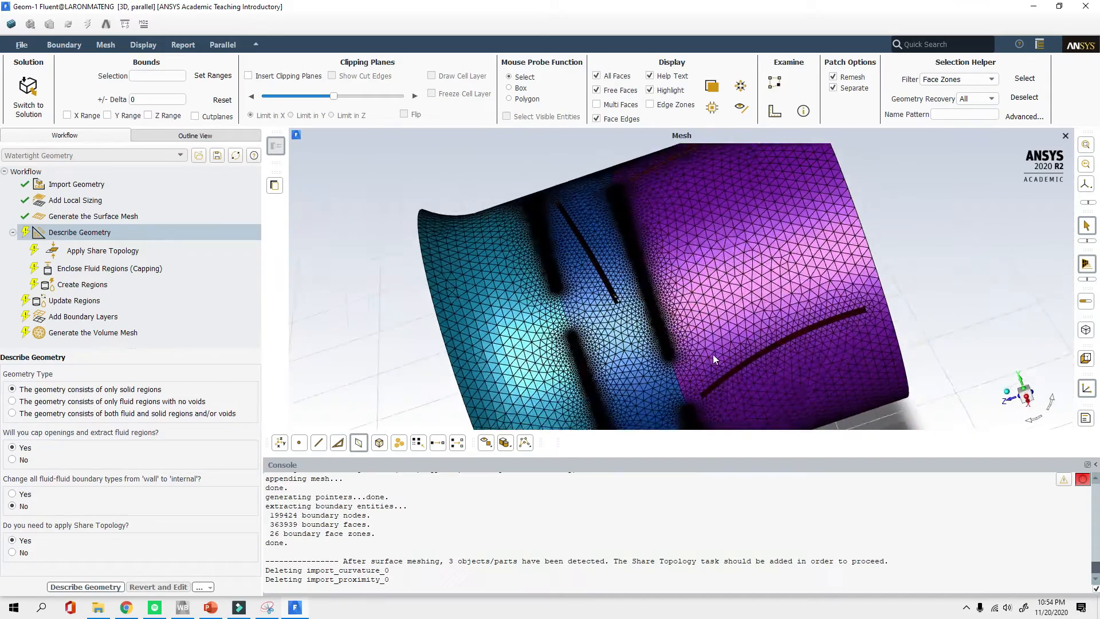
scroll(630, 218, up, 3)
scroll(611, 189, up, 4)
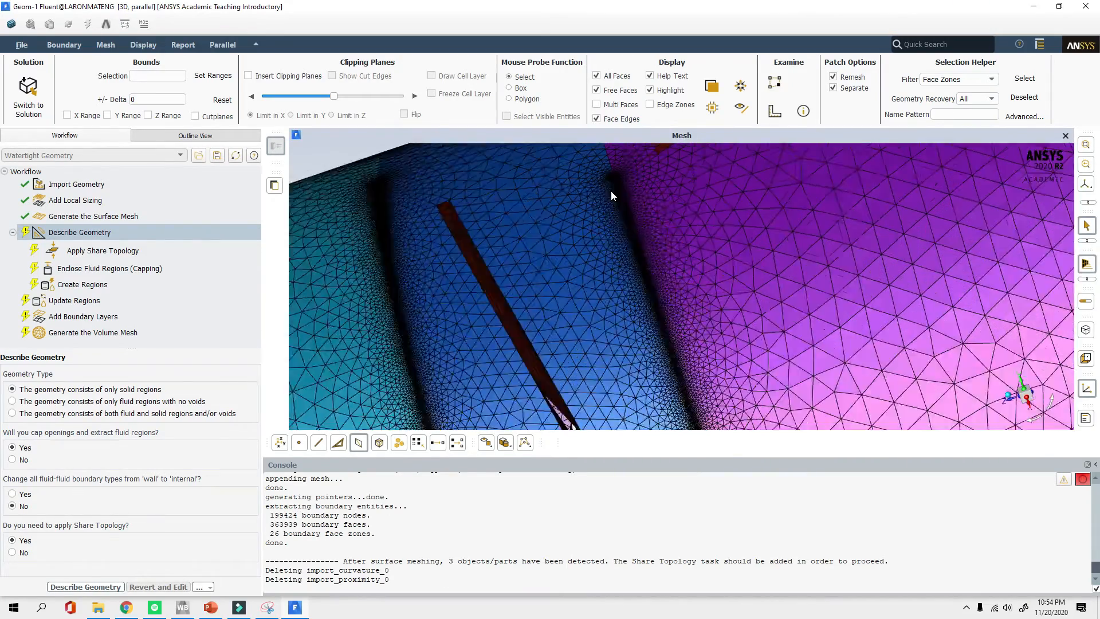
drag(614, 181, 612, 373)
scroll(612, 373, down, 6)
drag(664, 315, 745, 364)
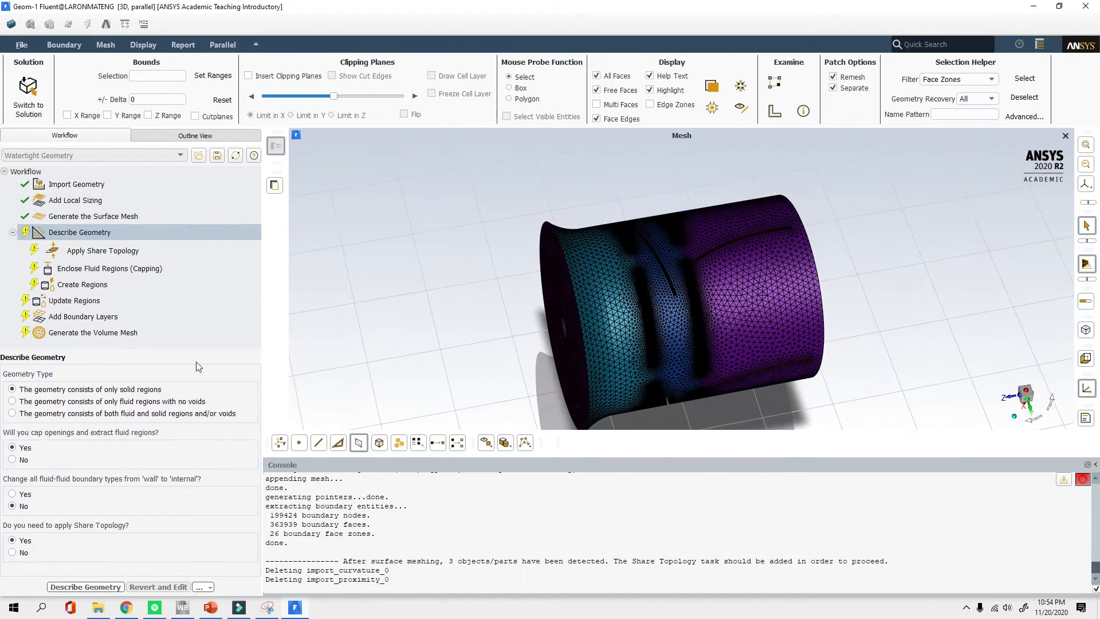
Review the local sizing task and reopen the surface mesh settings for editing
click(109, 216)
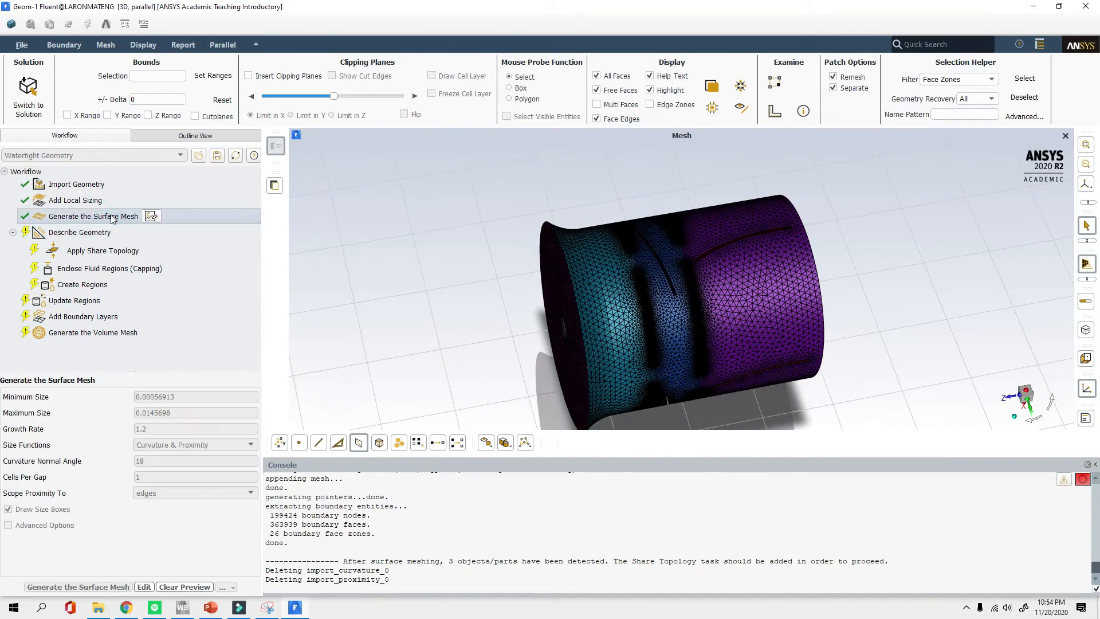
click(80, 201)
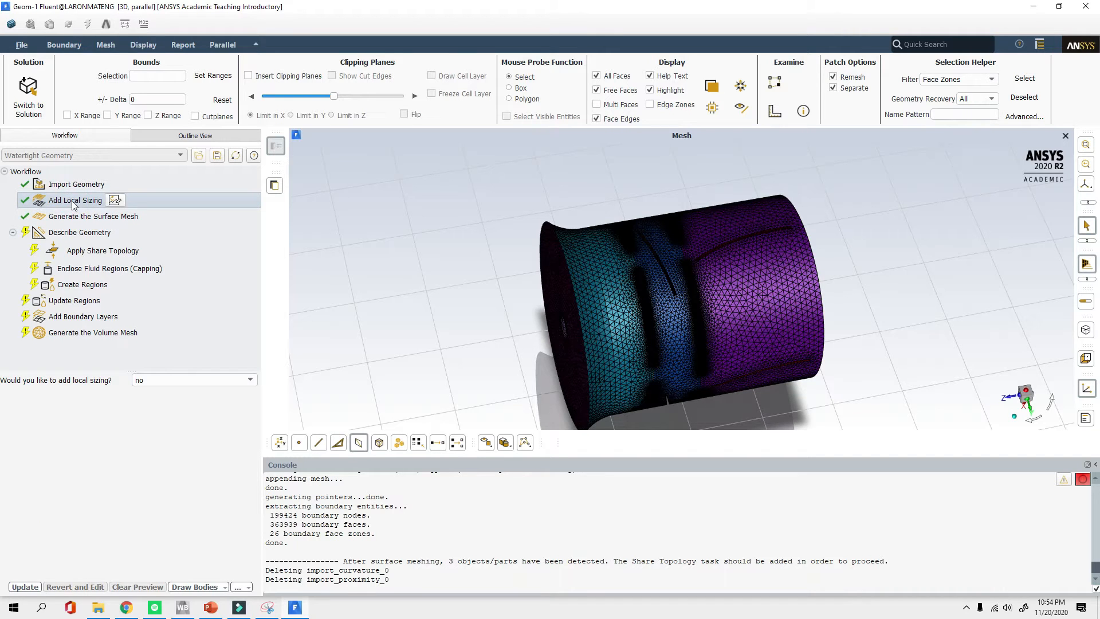
click(86, 217)
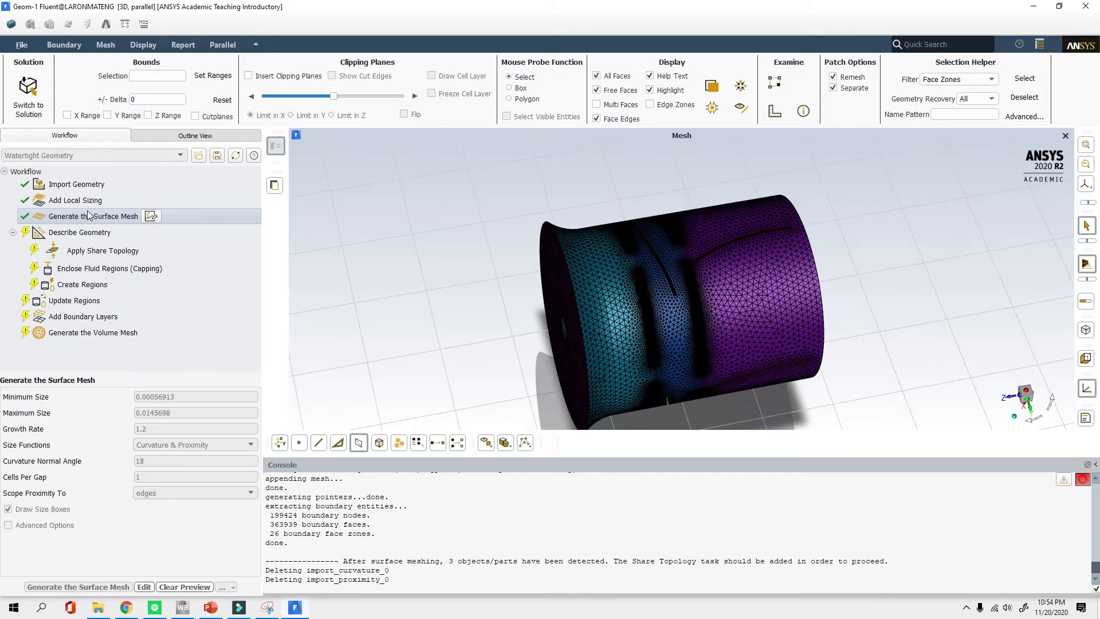
click(151, 588)
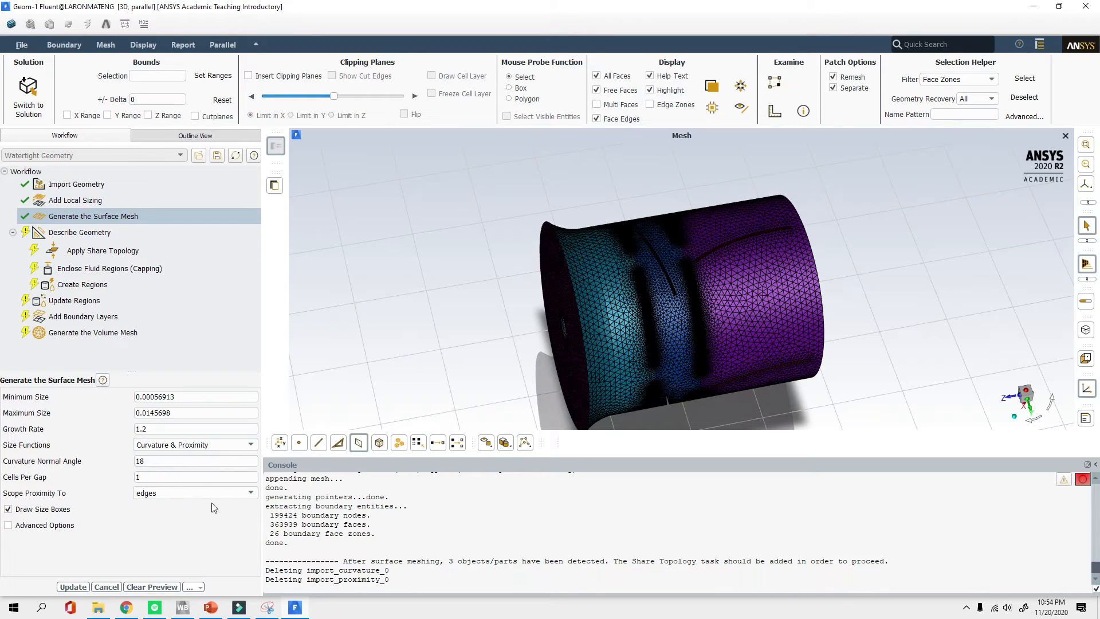
Switch to Snipping Tool and add red pen marks at the circled narrow gap on the cross-section snip
click(267, 607)
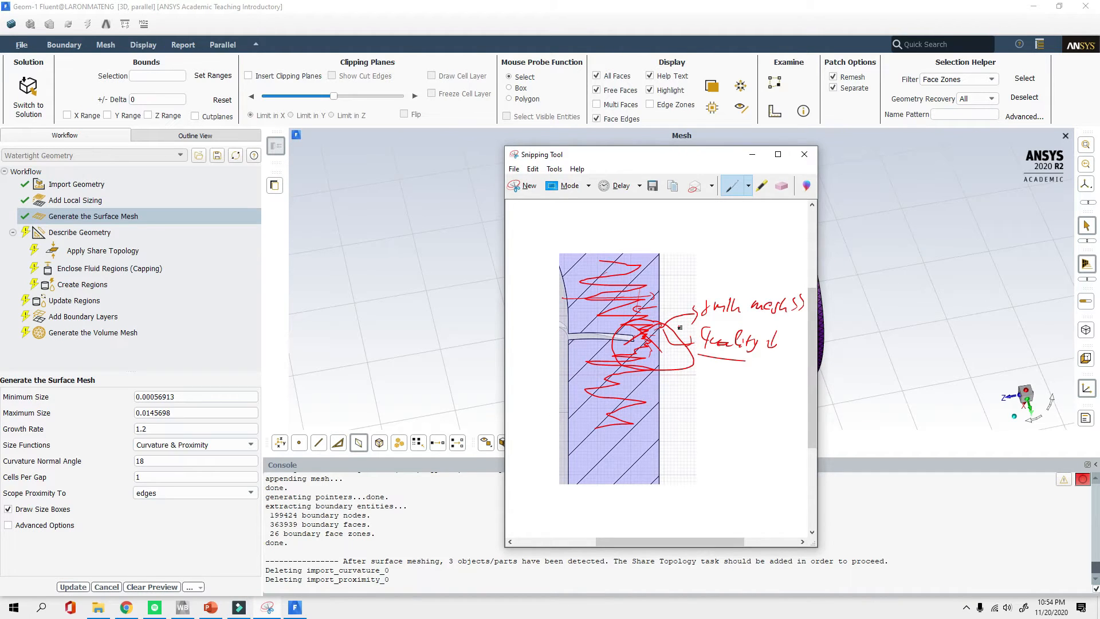
click(487, 258)
click(269, 610)
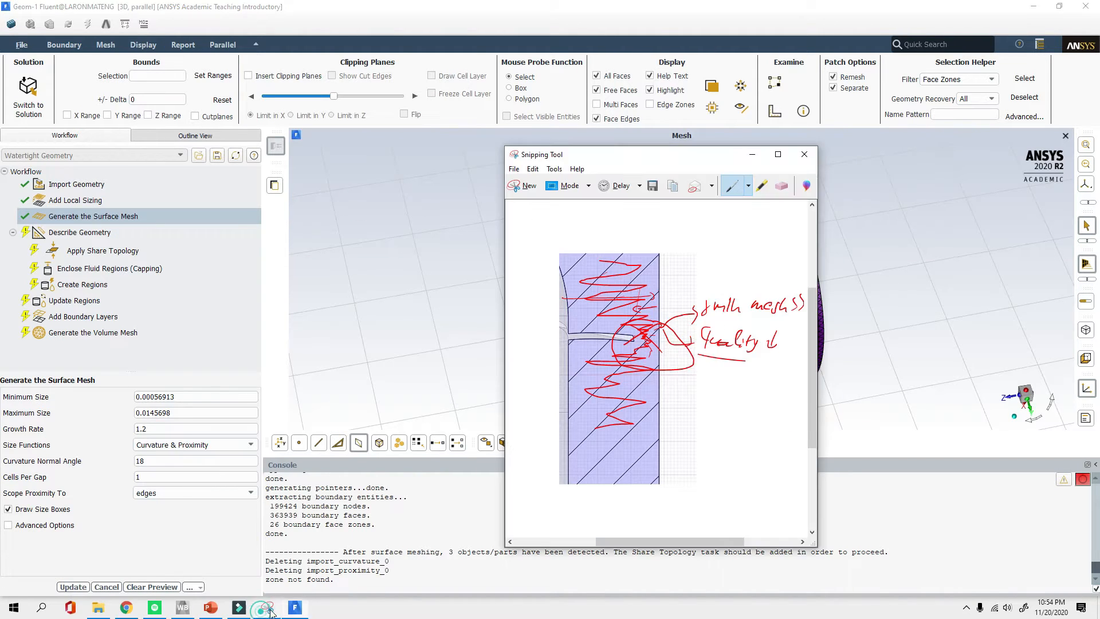
mouse_move(635, 331)
mouse_down()
mouse_move(634, 319)
mouse_move(644, 349)
mouse_up()
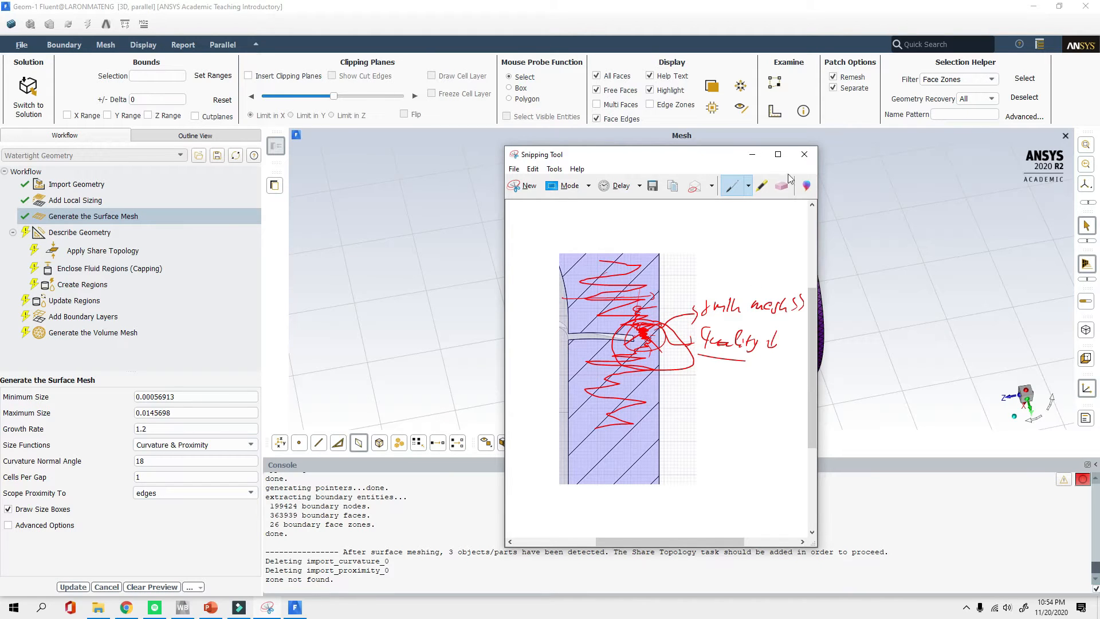
Minimise the annotated snip, set the surface mesh size functions to Curvature, and update the surface mesh
click(752, 154)
click(178, 445)
click(175, 458)
click(74, 587)
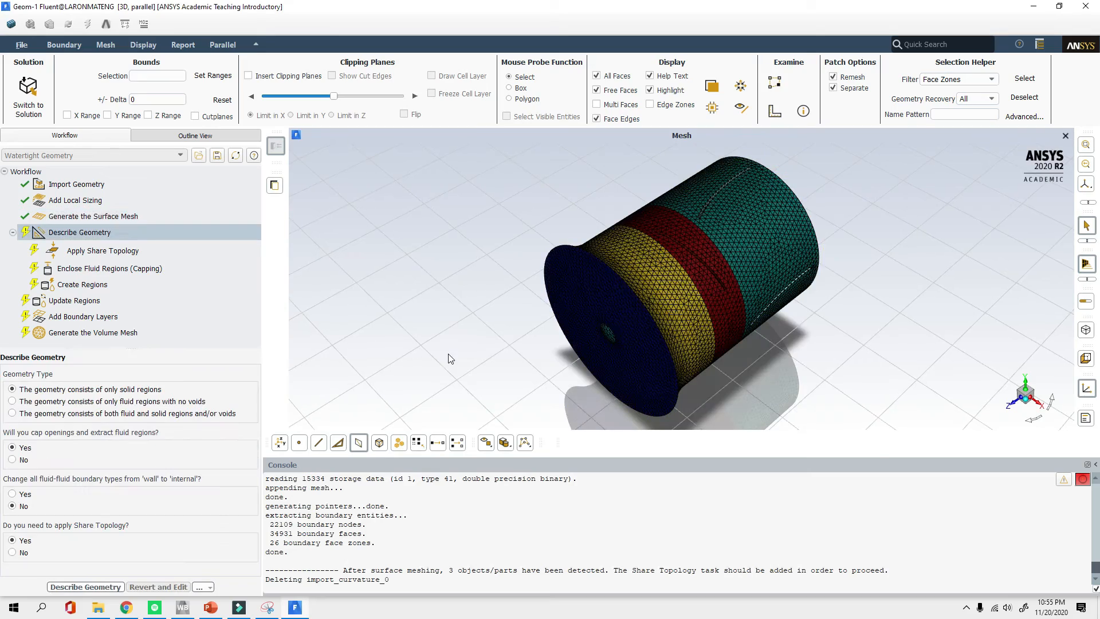
Examine the surface mesh on the shroud around the impeller and guide vane blade edges
scroll(707, 296, up, 5)
middle_drag(769, 269, 608, 278)
scroll(597, 278, down, 5)
drag(598, 278, 621, 219)
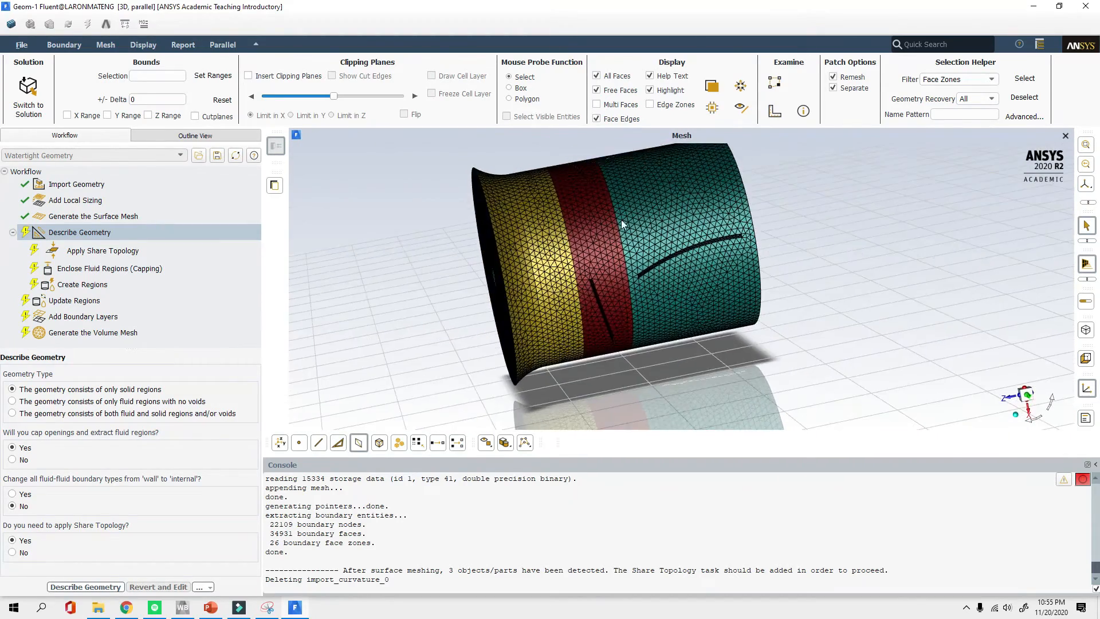
scroll(596, 293, up, 4)
drag(613, 266, 656, 272)
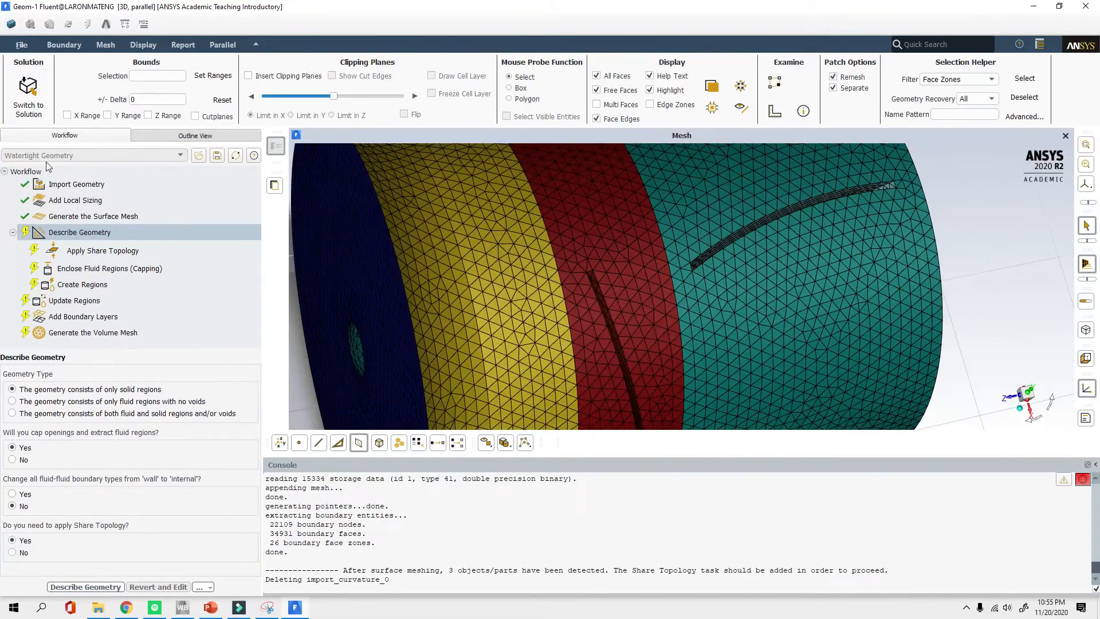
Enable local sizing and select the blade-guidevane and blade-impeller labels for a face size control
click(84, 201)
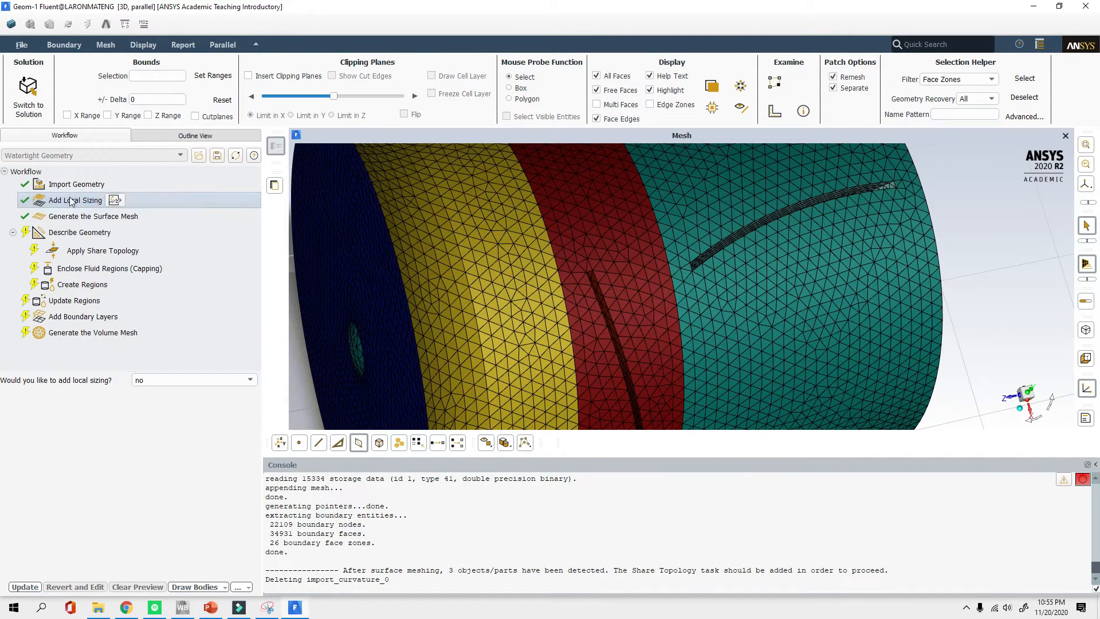
click(254, 381)
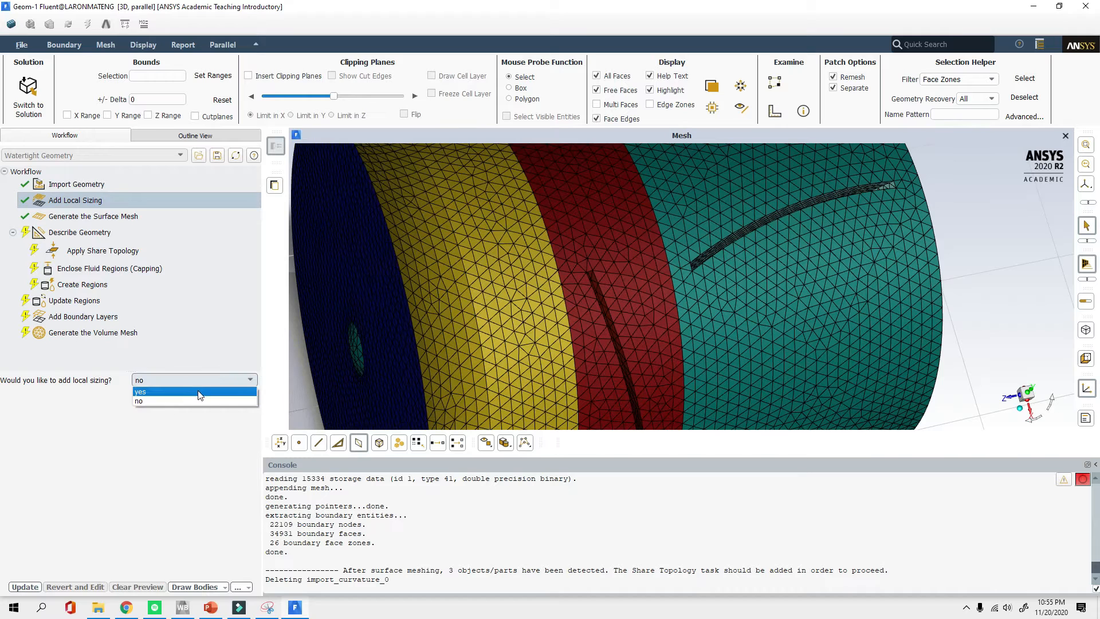
click(200, 390)
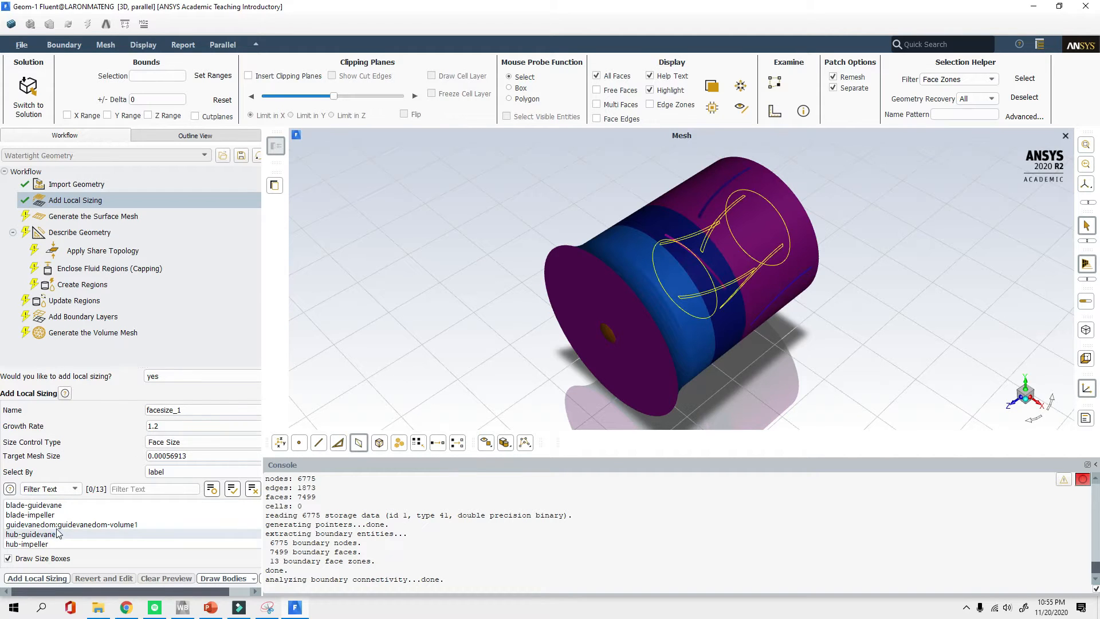
click(51, 508)
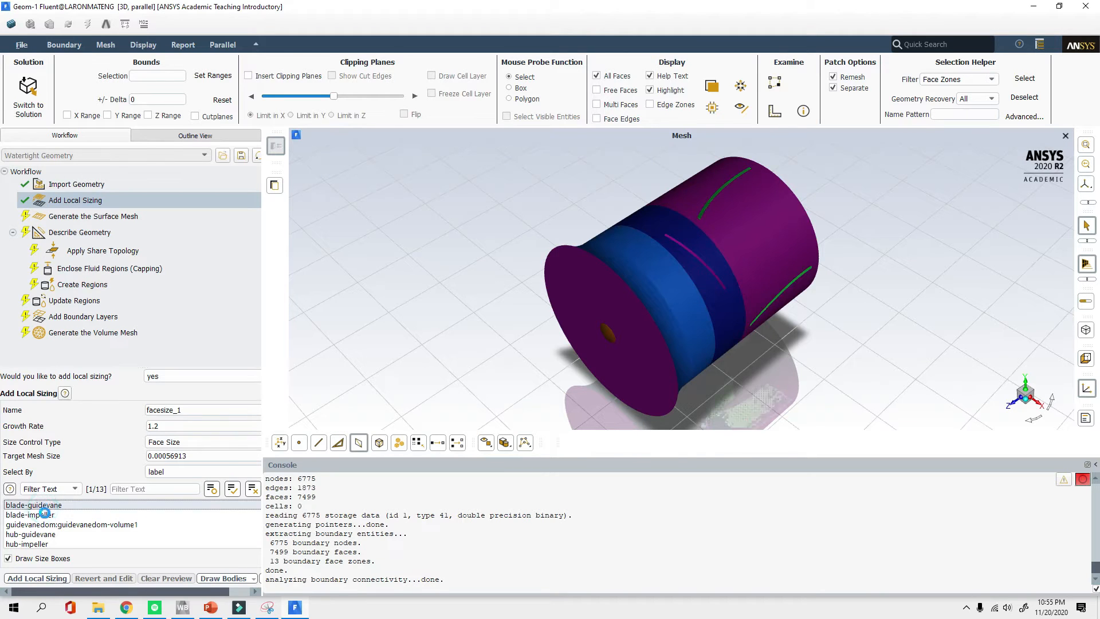
click(48, 515)
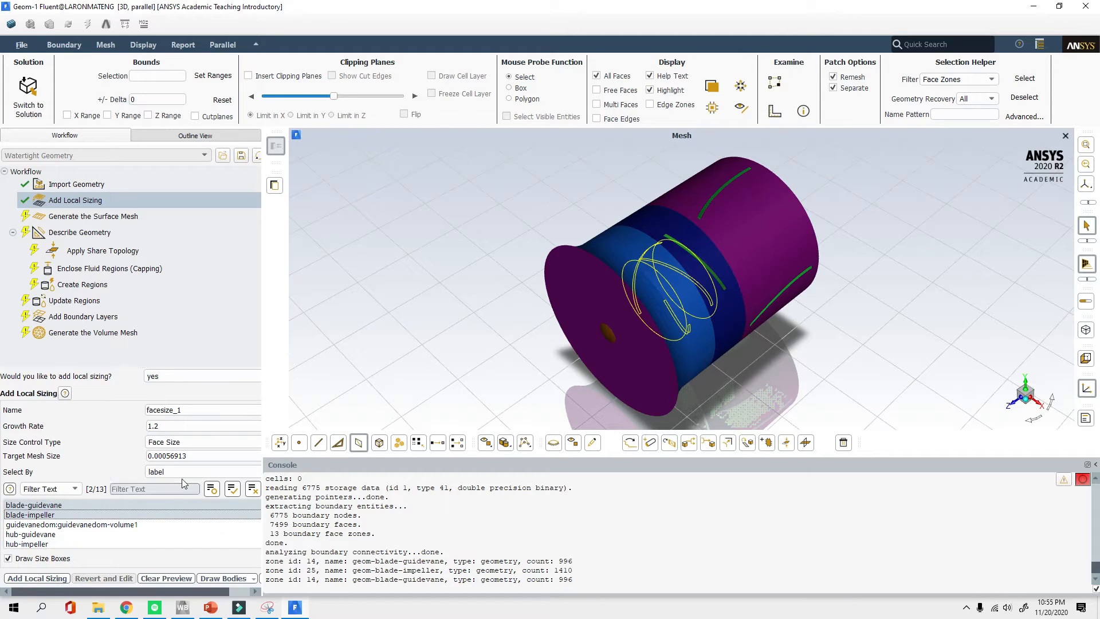
Set the face sizing's target mesh size to 0.008 and add the local sizing to the selected blades
drag(202, 460, 142, 453)
text(5)
text(e3)
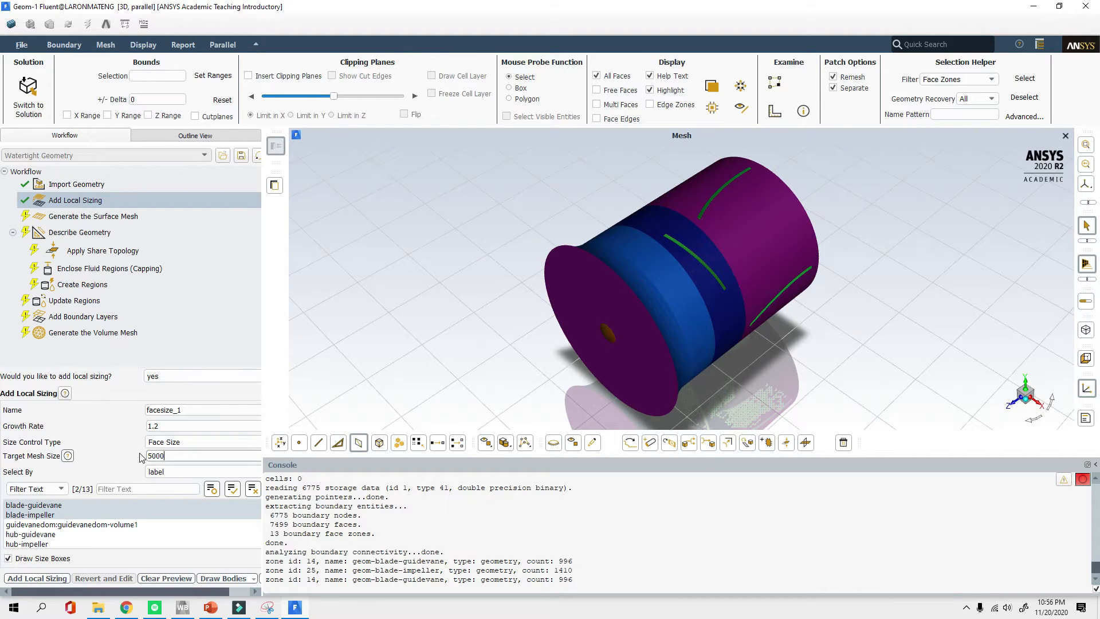
key(Return)
text(5e-3)
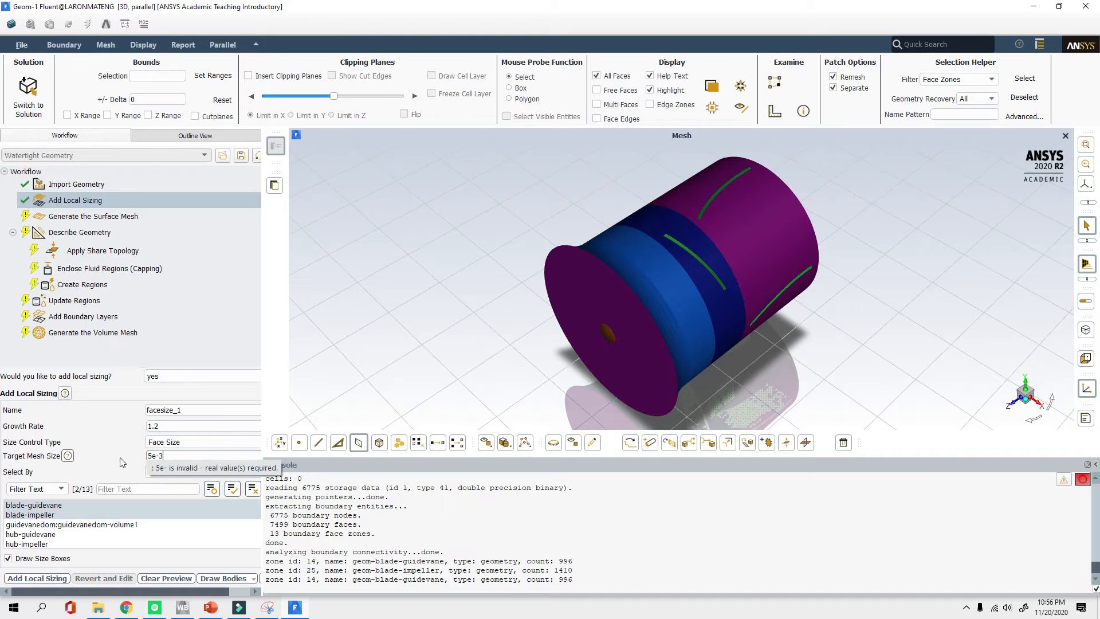
click(119, 457)
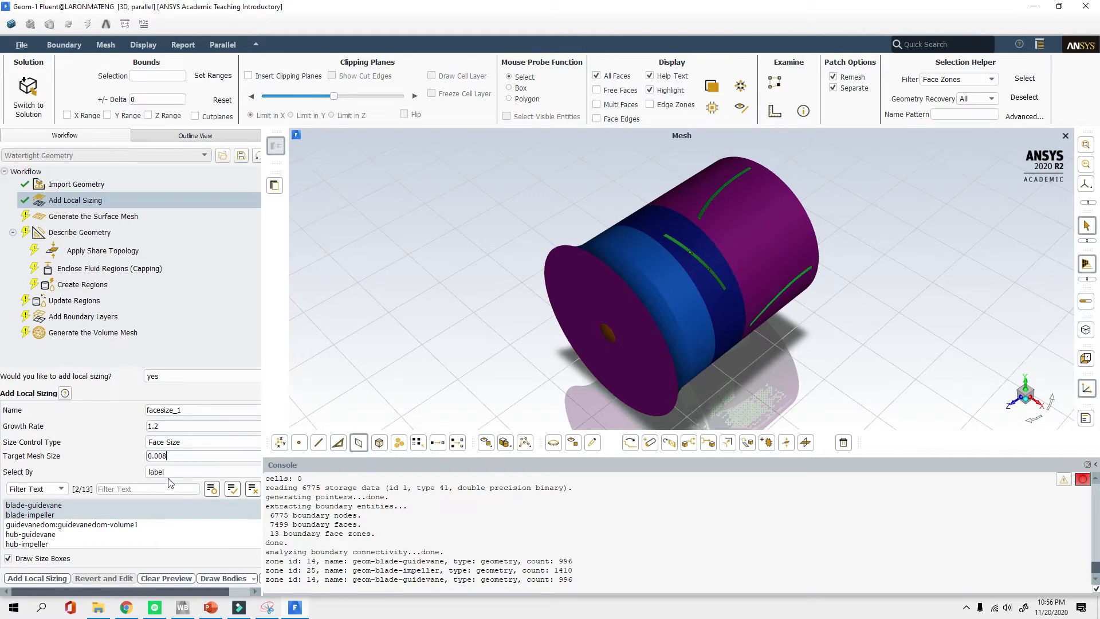
click(36, 579)
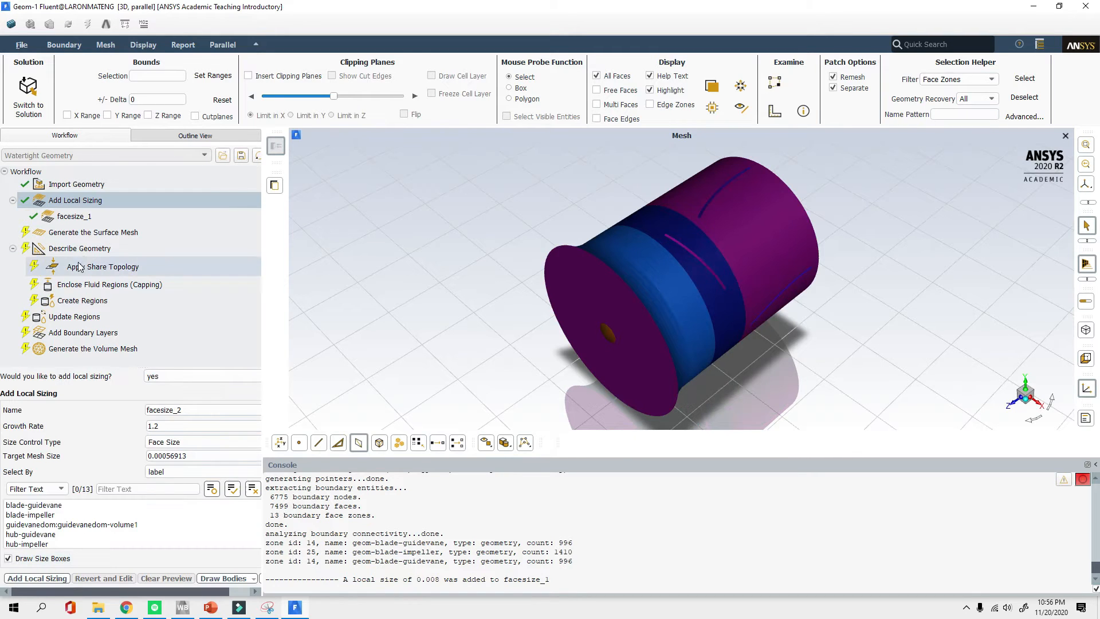
Generate the surface mesh with Curvature size functions and the facesize_1 sizing, and check the cells around the blades
click(86, 216)
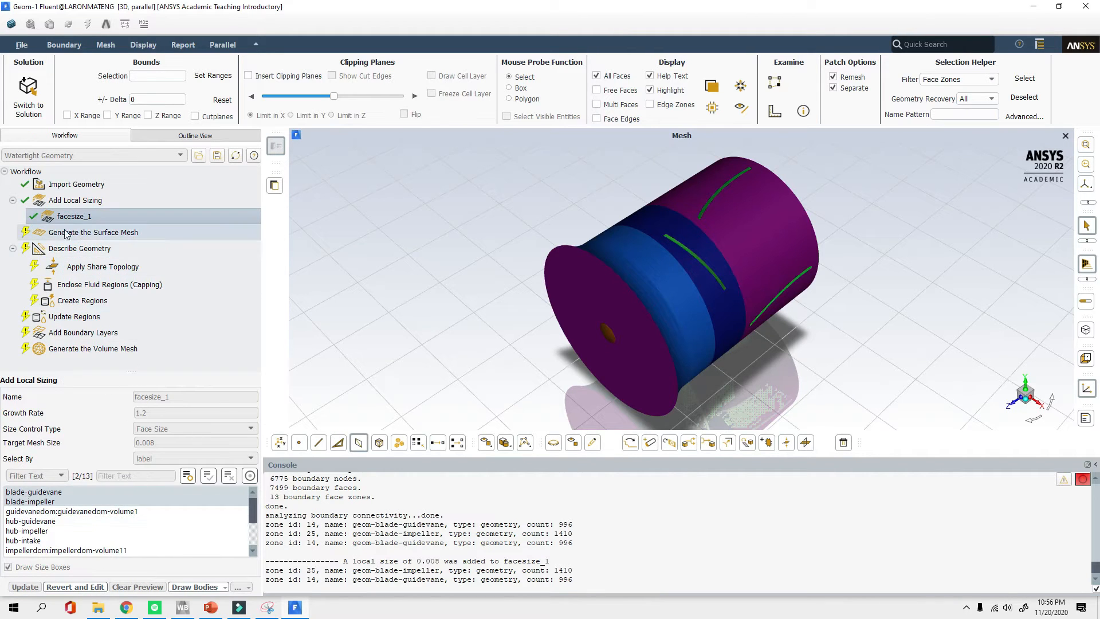
click(82, 233)
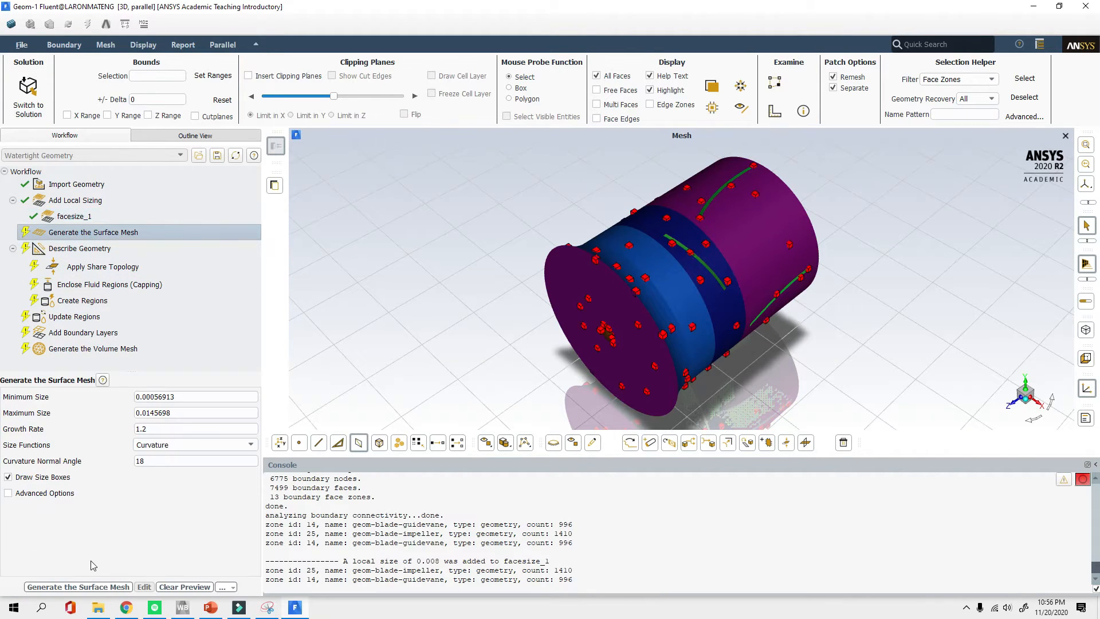
click(78, 587)
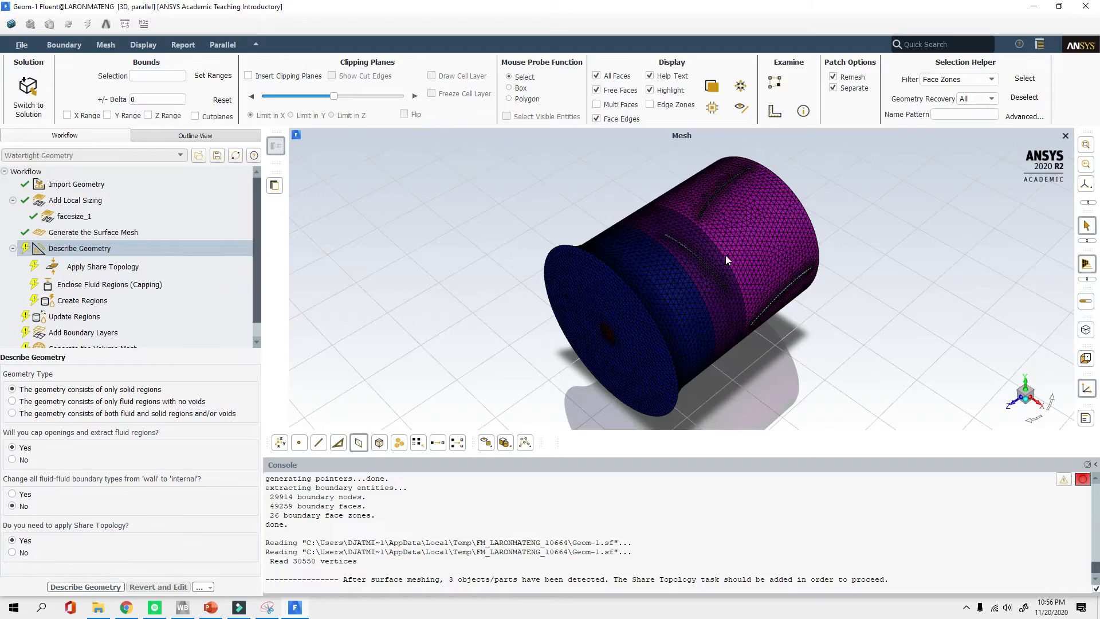
scroll(726, 255, up, 5)
mouse_move(658, 277)
middle_down()
mouse_move(548, 329)
mouse_move(615, 319)
mouse_move(651, 277)
middle_up()
Revise facesize_1 to a target mesh size of 0.004 and regenerate the surface mesh
click(72, 221)
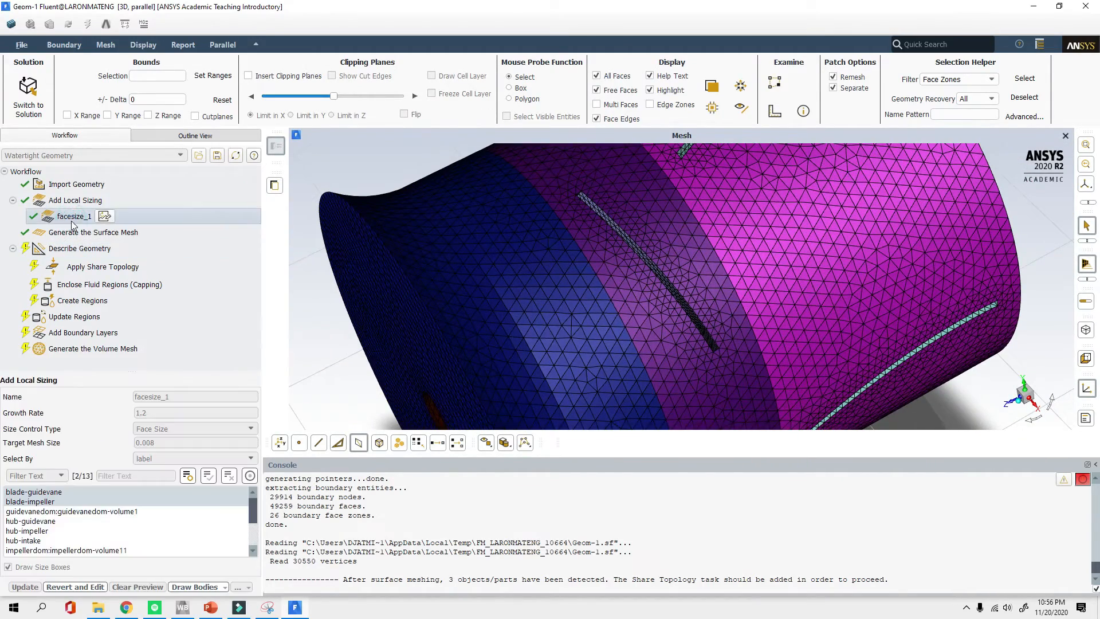
click(86, 587)
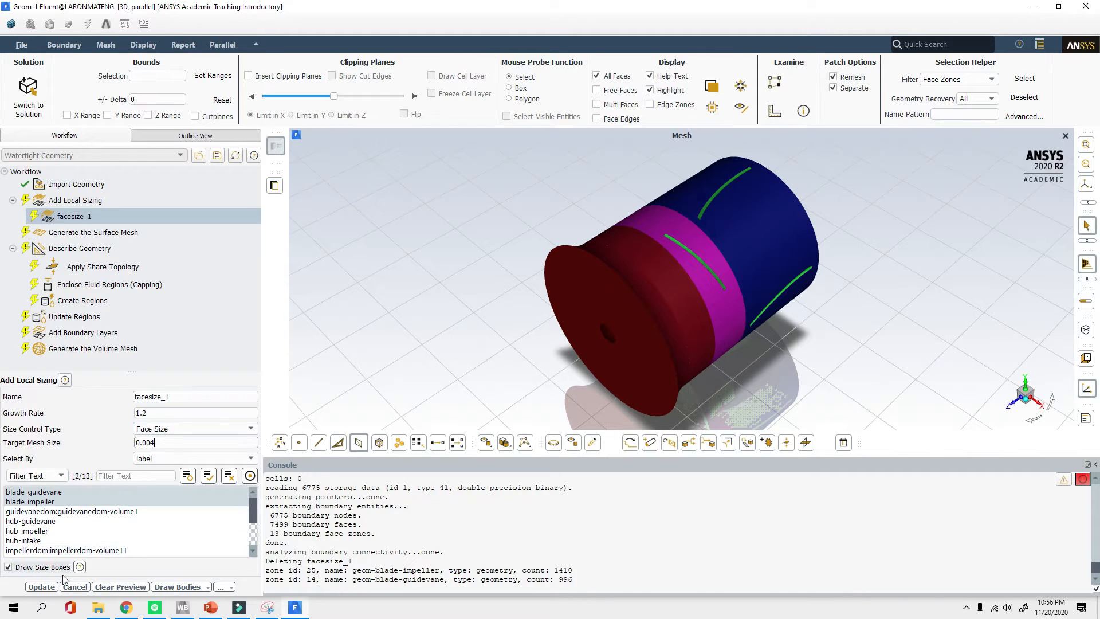
click(41, 587)
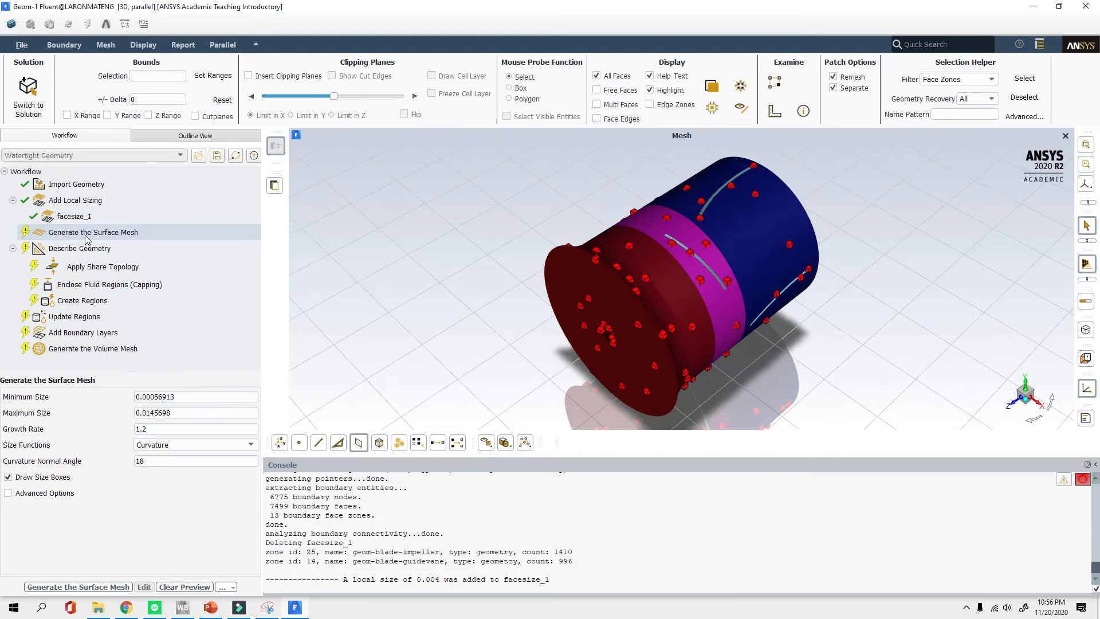
click(60, 587)
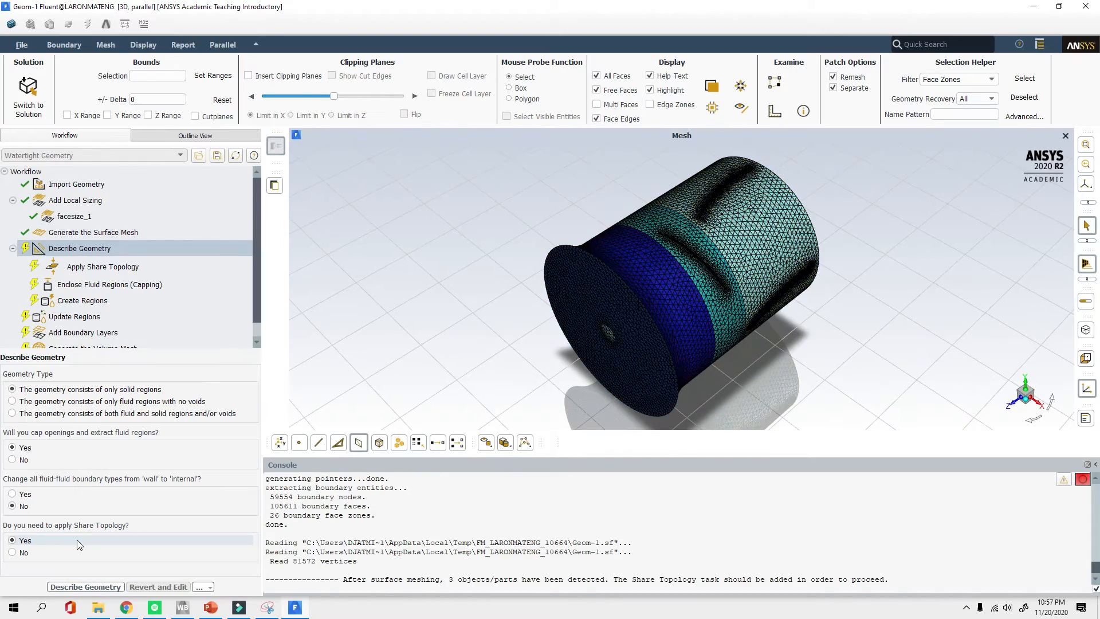
Examine the refined surface mesh around the impeller and guide vane blade edges from several sides
scroll(722, 311, up, 4)
middle_drag(721, 309, 442, 191)
scroll(695, 248, up, 4)
scroll(679, 316, down, 4)
drag(481, 219, 592, 361)
scroll(593, 360, down, 3)
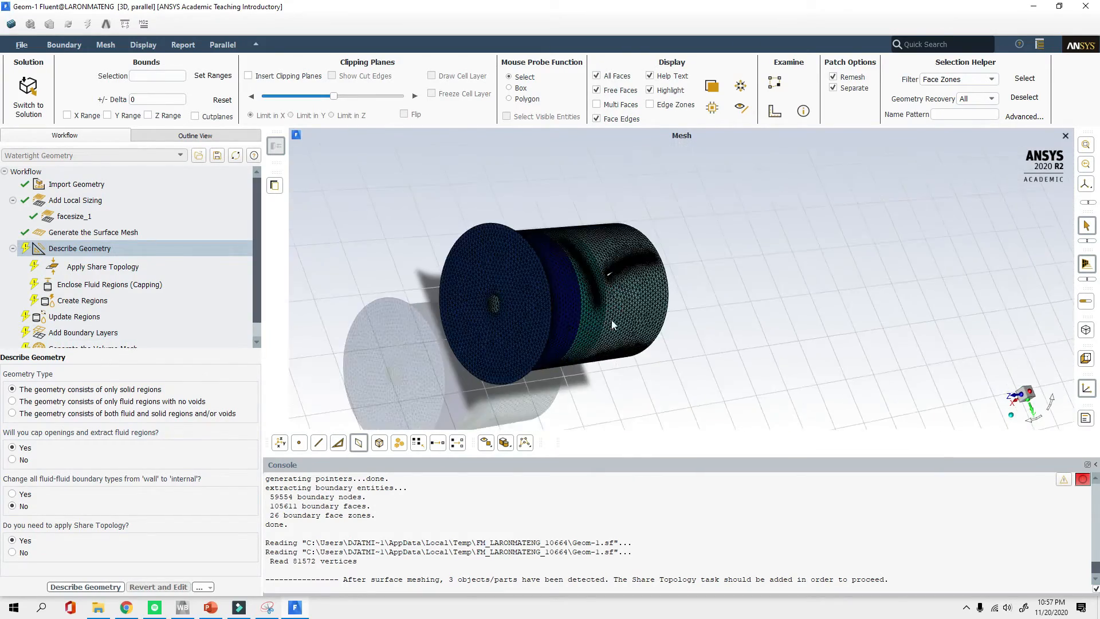
drag(611, 320, 490, 208)
scroll(687, 346, up, 7)
drag(691, 346, 590, 380)
scroll(590, 379, down, 4)
scroll(487, 380, up, 4)
drag(487, 379, 445, 353)
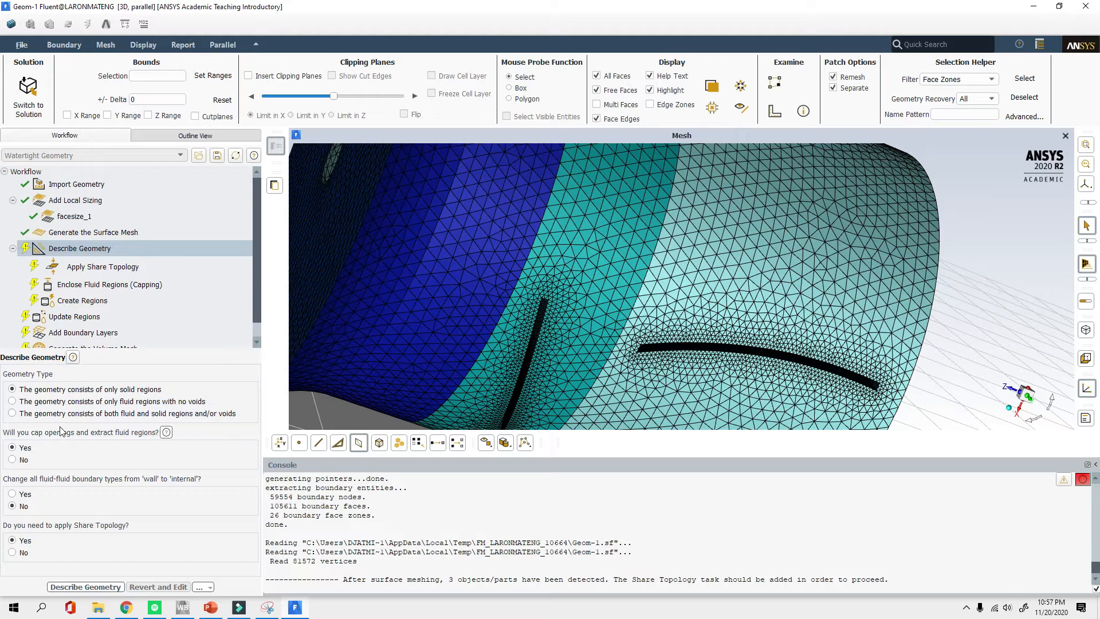
Describe the geometry as only fluid regions with no voids and change fluid-fluid boundary types from wall to internal
click(153, 401)
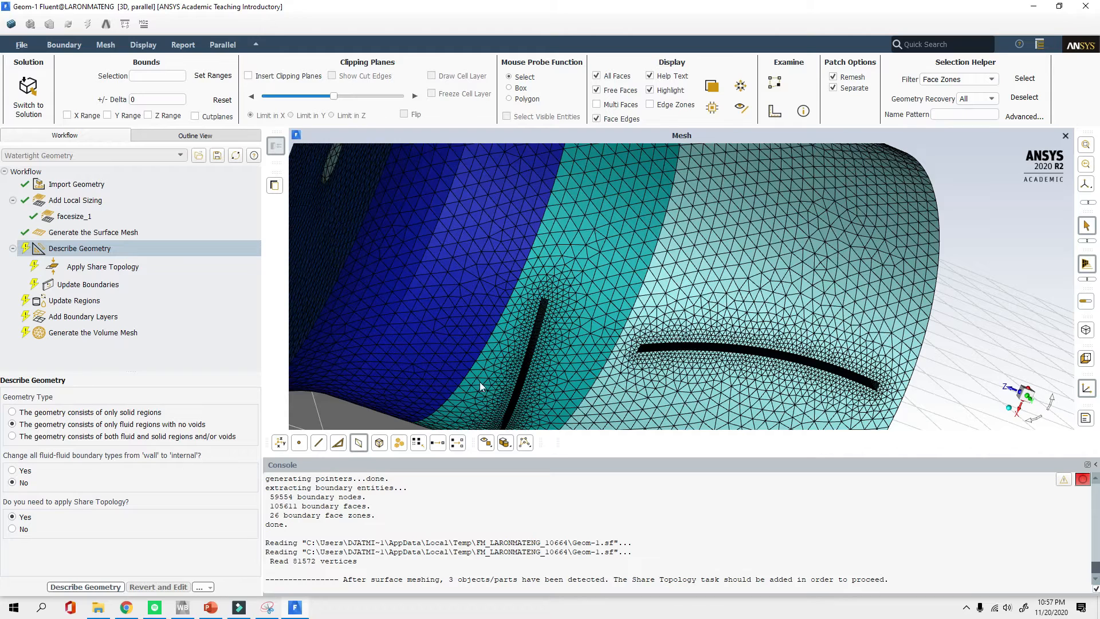
scroll(480, 382, down, 3)
click(25, 472)
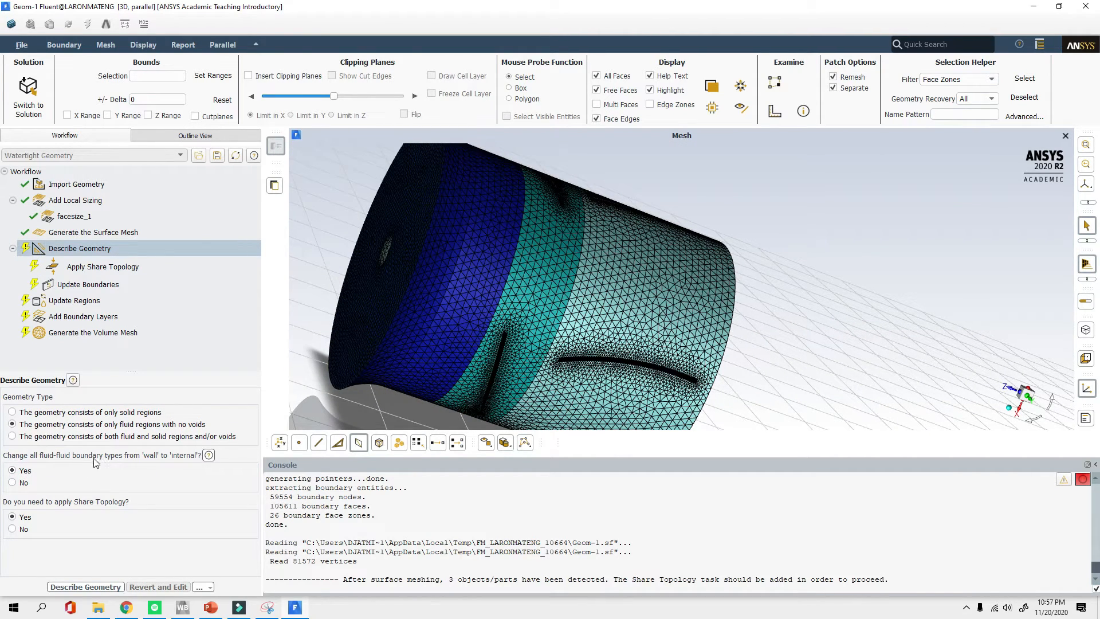
Examine the surface mesh at the interfaces between the intake, impeller and guide vane domains
scroll(488, 256, down, 3)
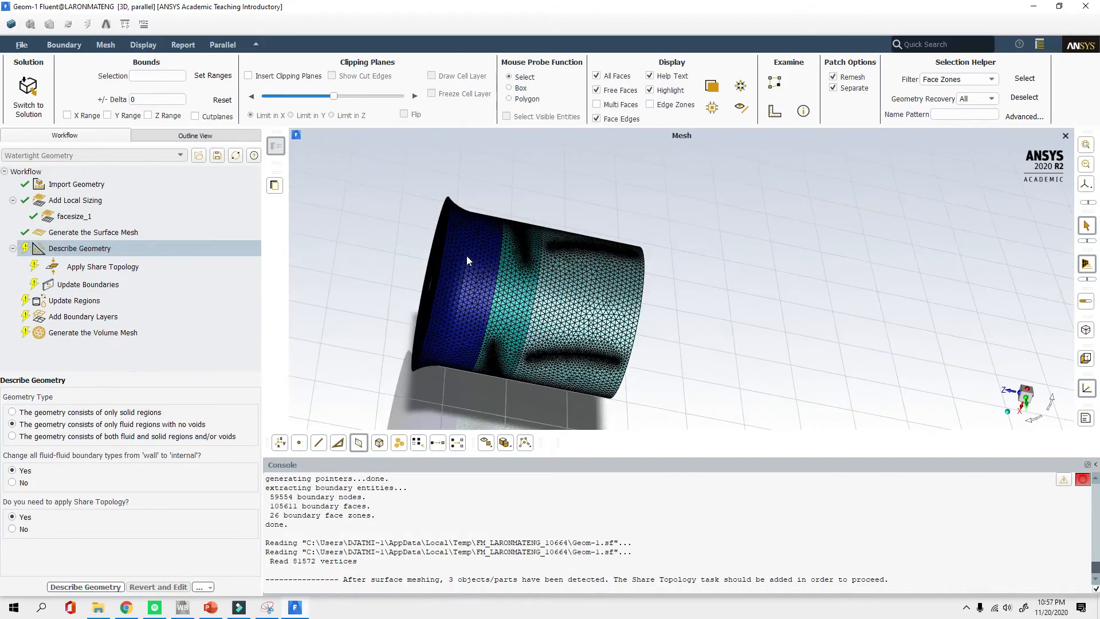
scroll(467, 258, up, 3)
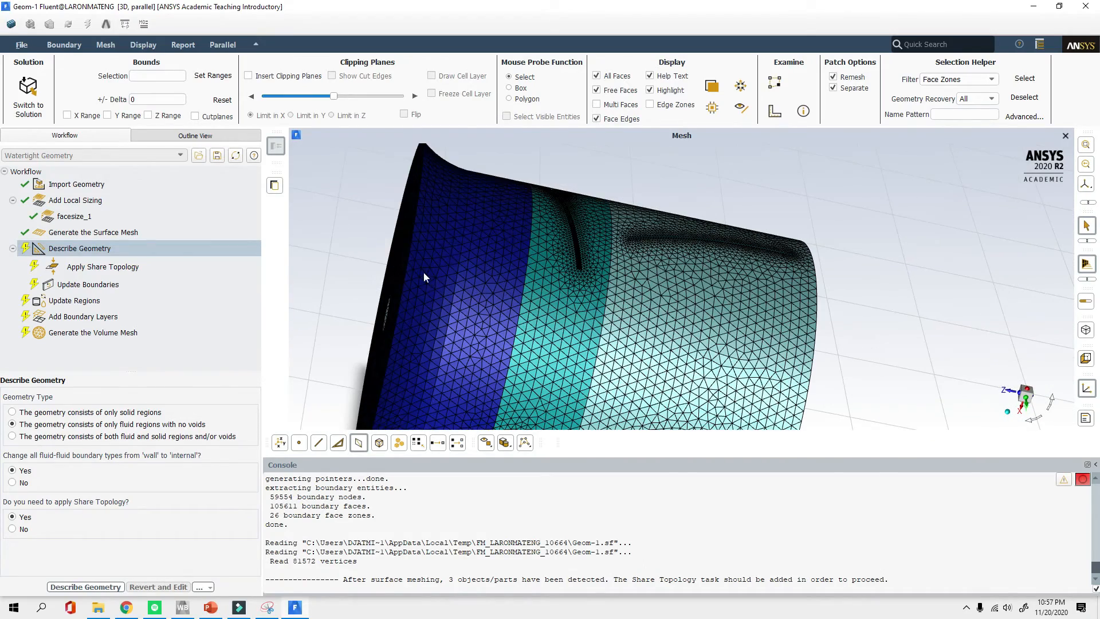
scroll(424, 273, down, 3)
scroll(479, 275, up, 2)
drag(479, 274, 428, 260)
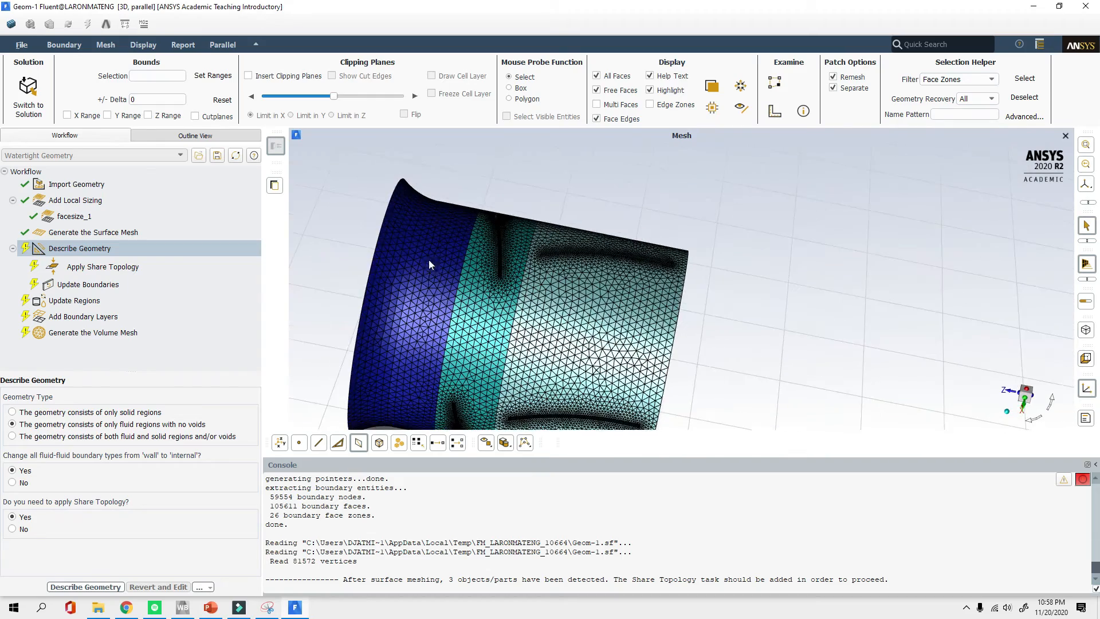
drag(545, 315, 520, 281)
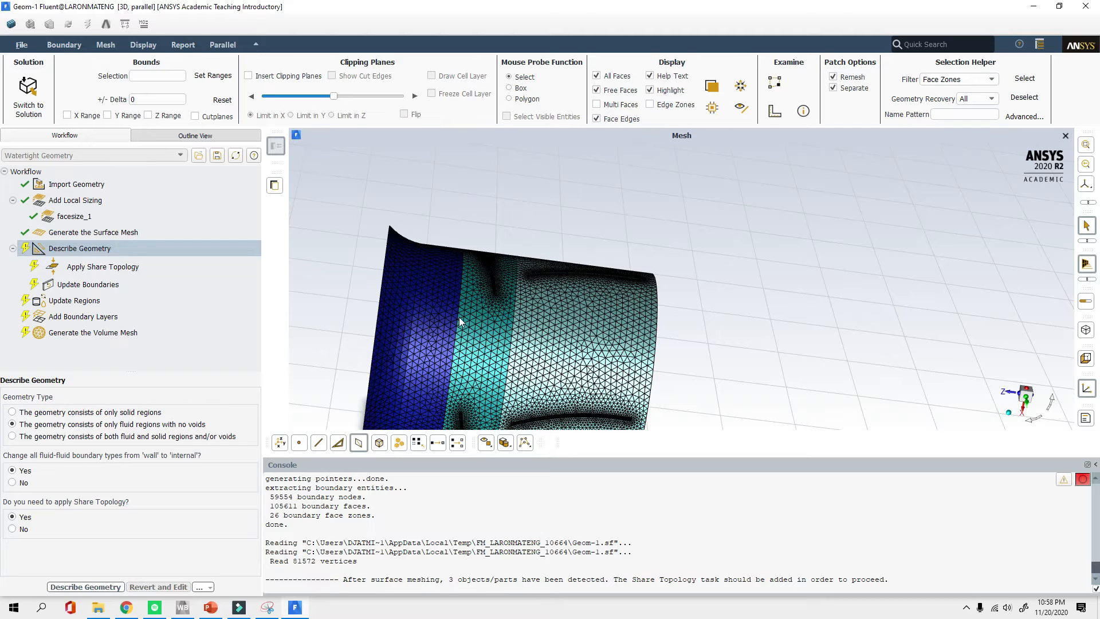
scroll(484, 287, up, 3)
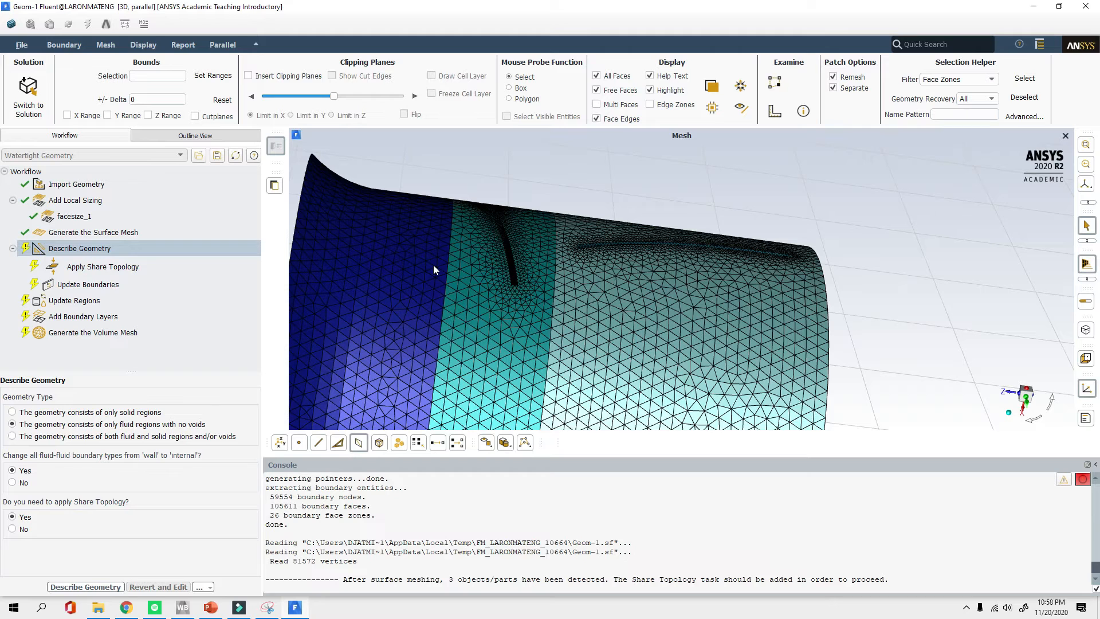
scroll(435, 266, down, 2)
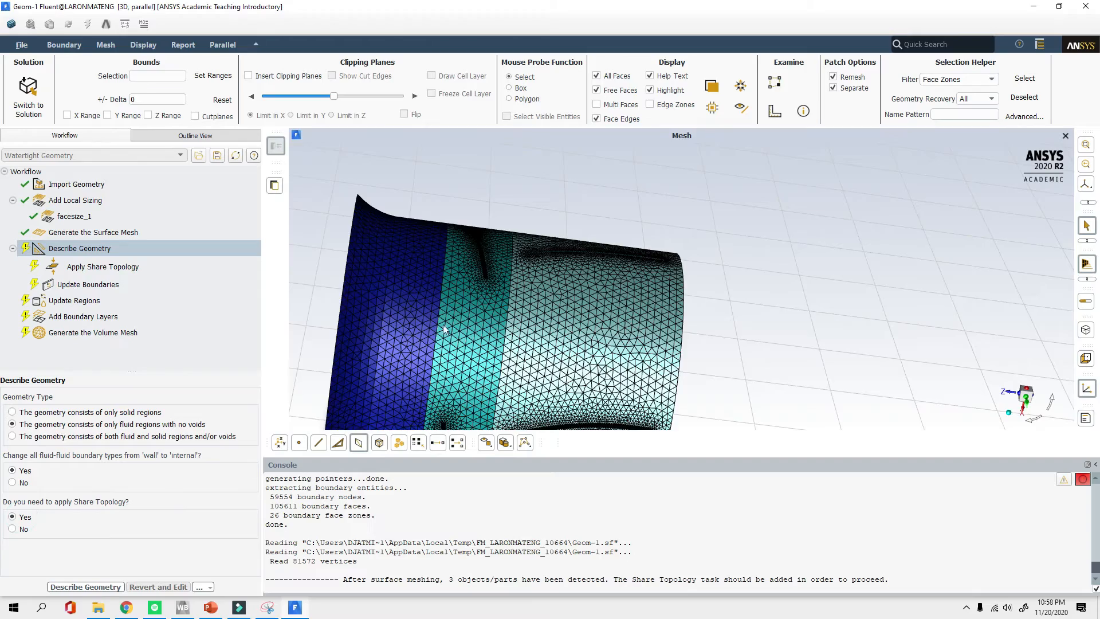
scroll(425, 351, up, 3)
scroll(424, 351, up, 3)
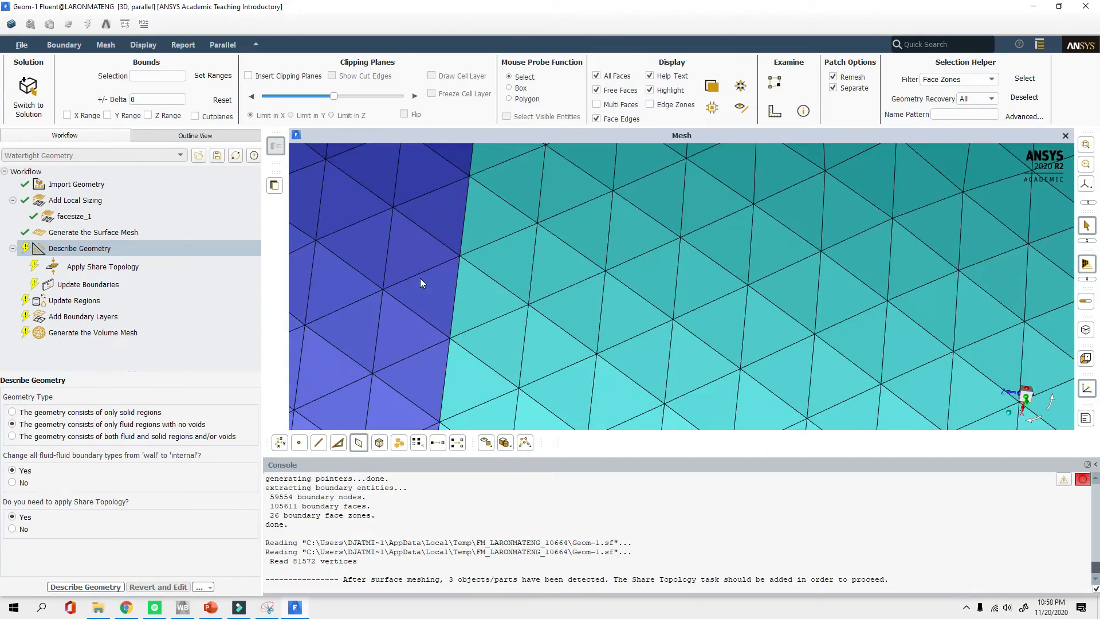
scroll(554, 354, down, 10)
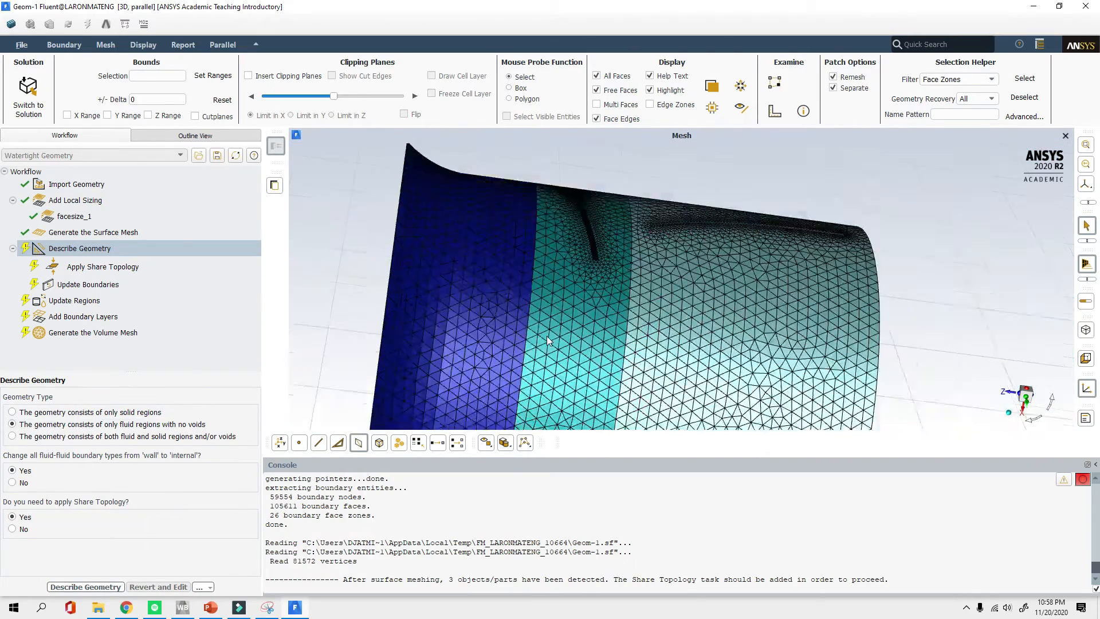
scroll(554, 354, up, 1)
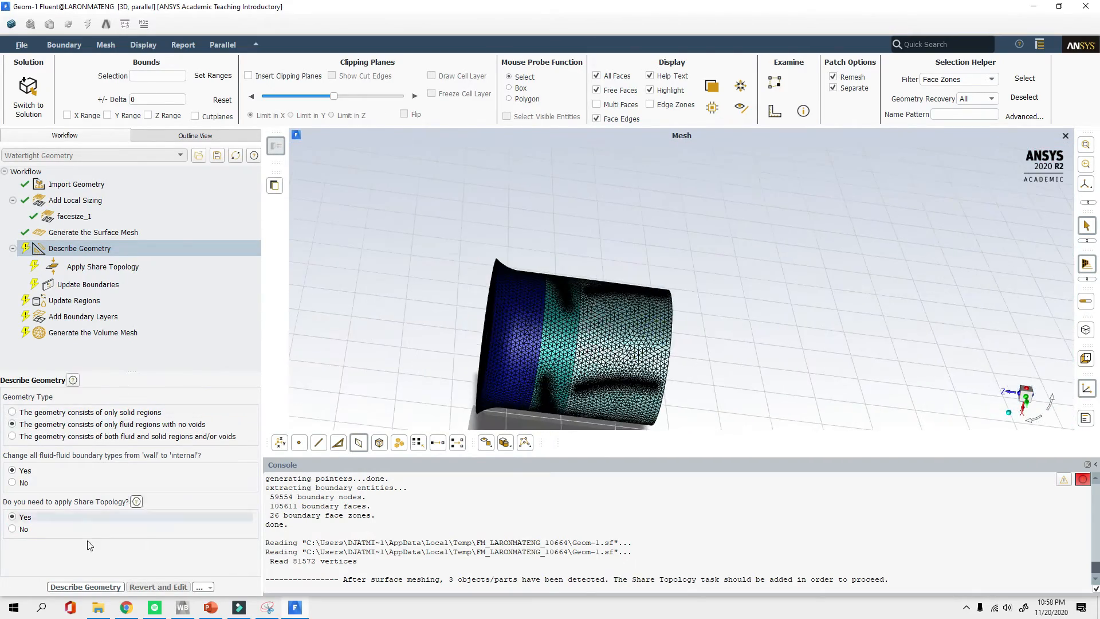
Complete the geometry description, apply Share Topology to the three domains, and review the listed boundary types
click(85, 587)
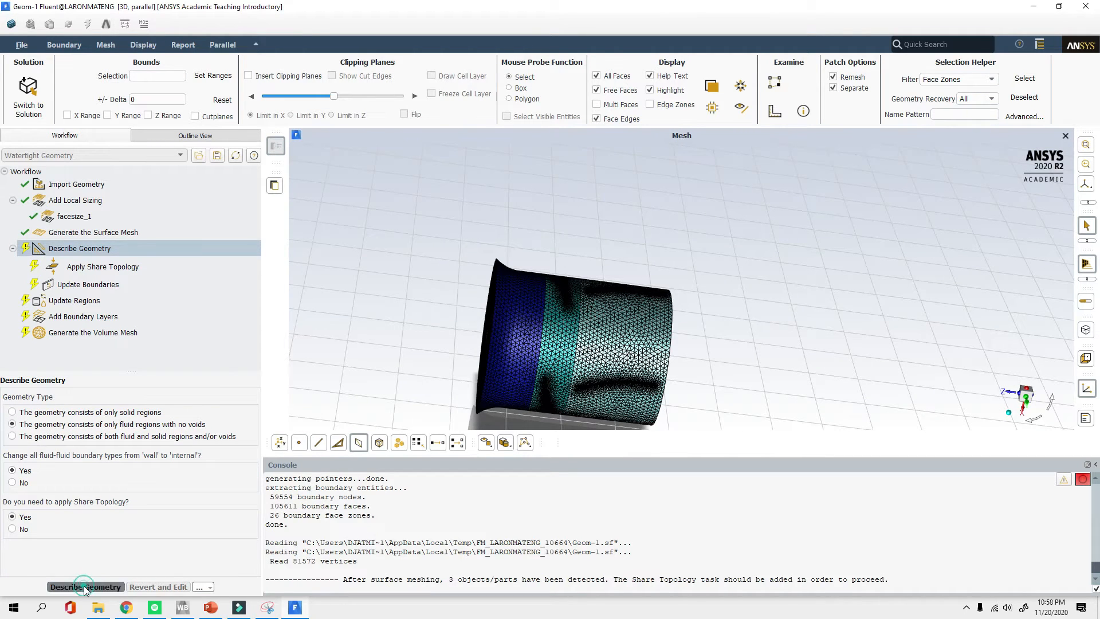
click(103, 587)
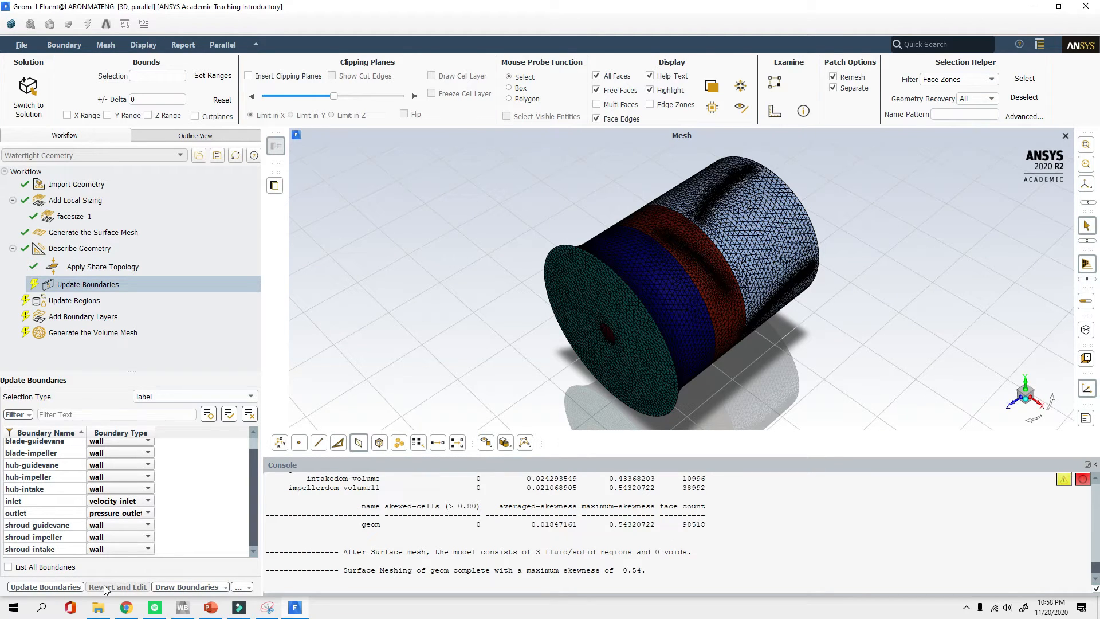
scroll(208, 516, up, 1)
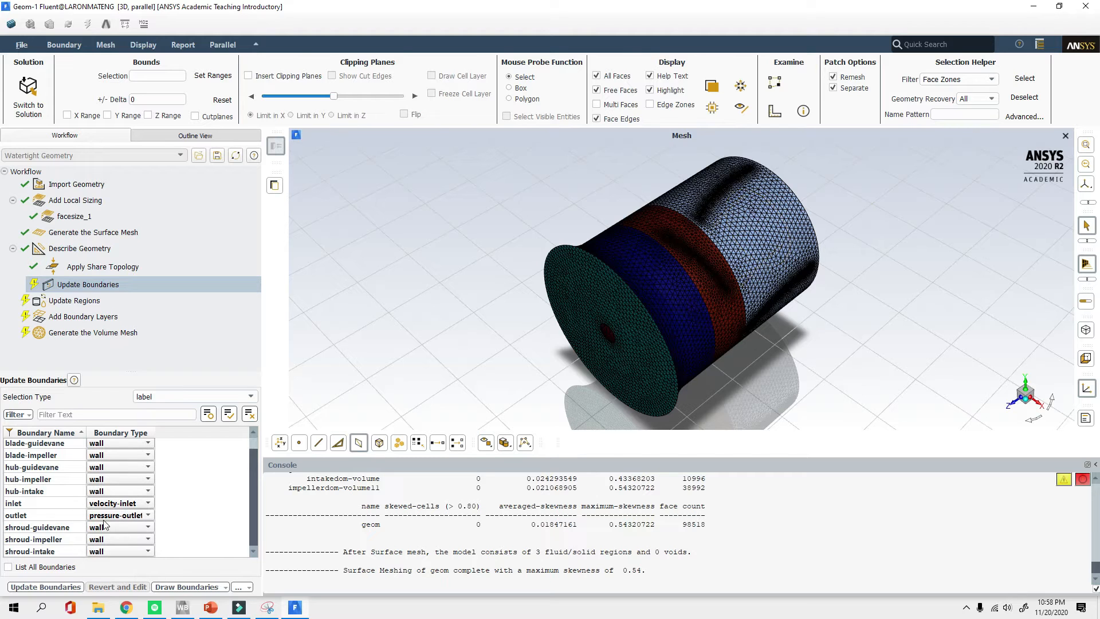
Update the boundaries and fluid regions, and add smooth-transition boundary layers with 3 layers, transition ratio 0.272 and growth rate 1.2 on only walls
click(57, 588)
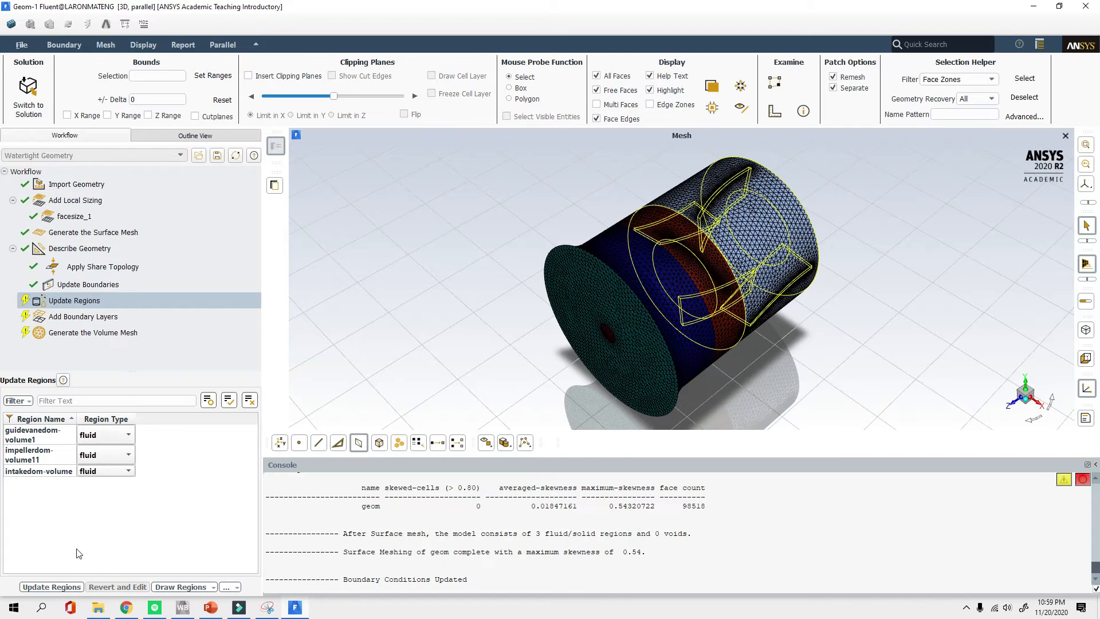
click(49, 587)
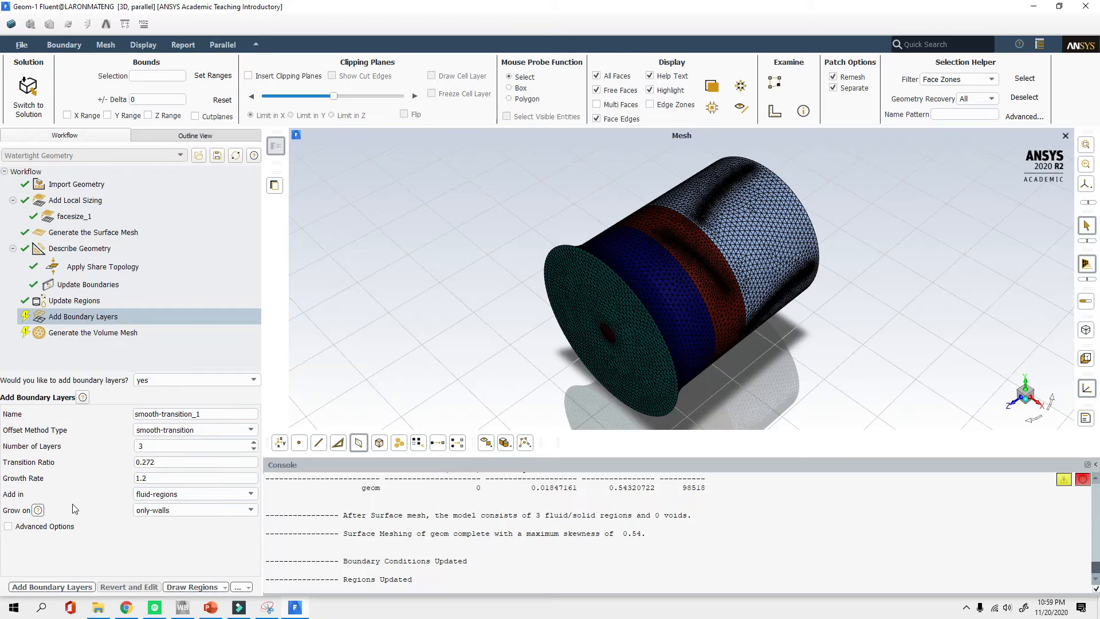
scroll(575, 360, down, 3)
scroll(575, 360, up, 5)
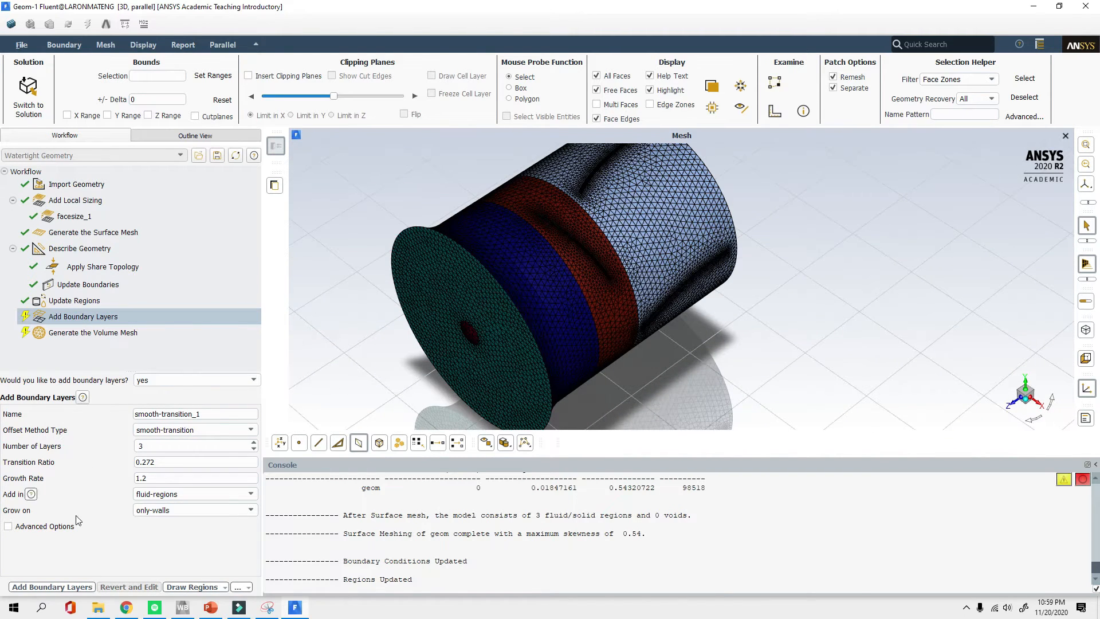
click(68, 588)
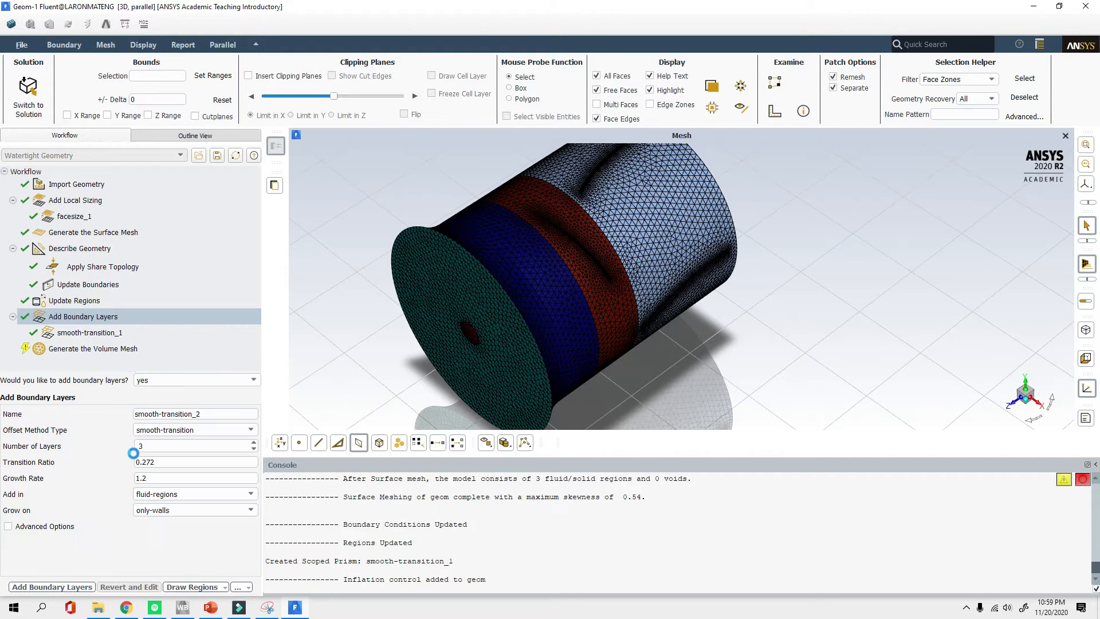
Open the volume mesh generation settings
click(66, 348)
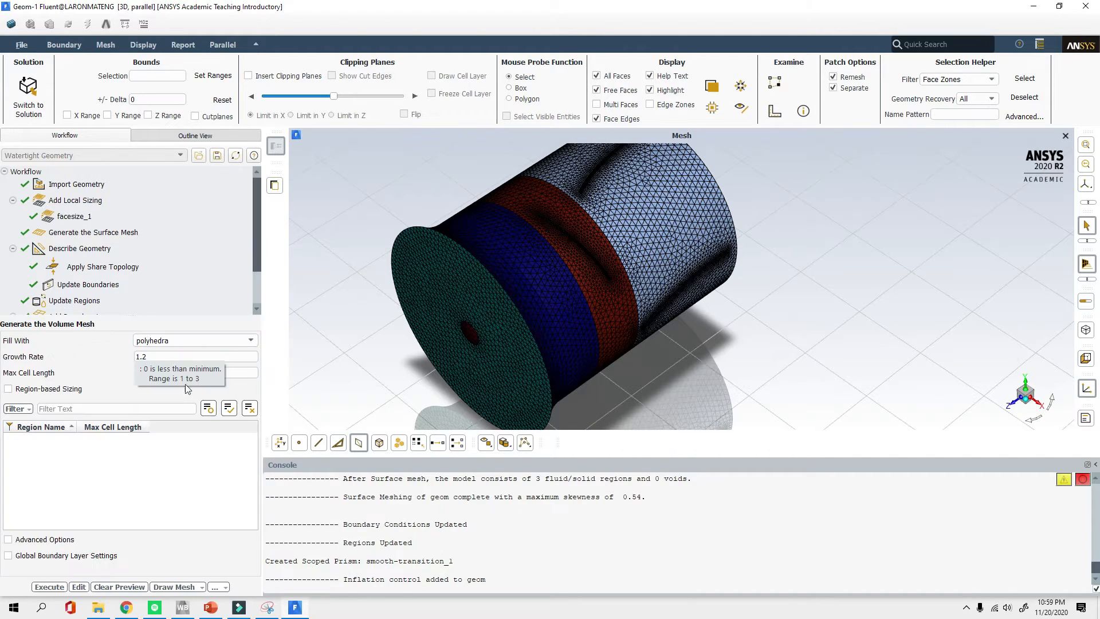
mouse_move(547, 335)
mouse_down()
mouse_move(523, 366)
mouse_move(534, 285)
mouse_up()
drag(424, 233, 518, 269)
Switch to the PowerPoint presentation, review the Setup and Mesh slides, and return to Fluent Meshing
click(214, 613)
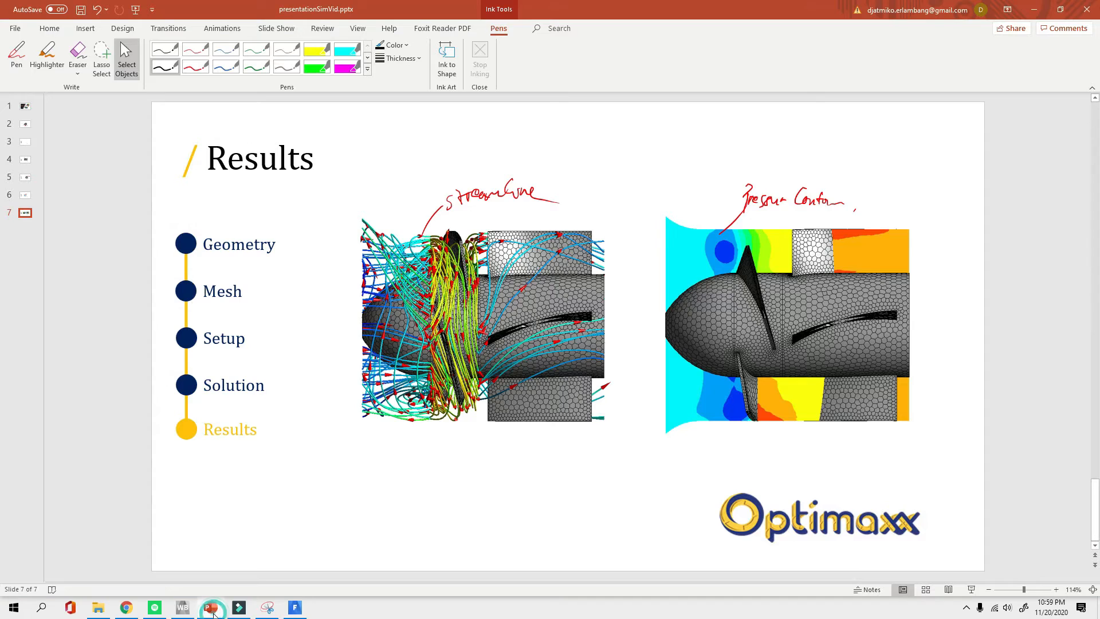
click(24, 177)
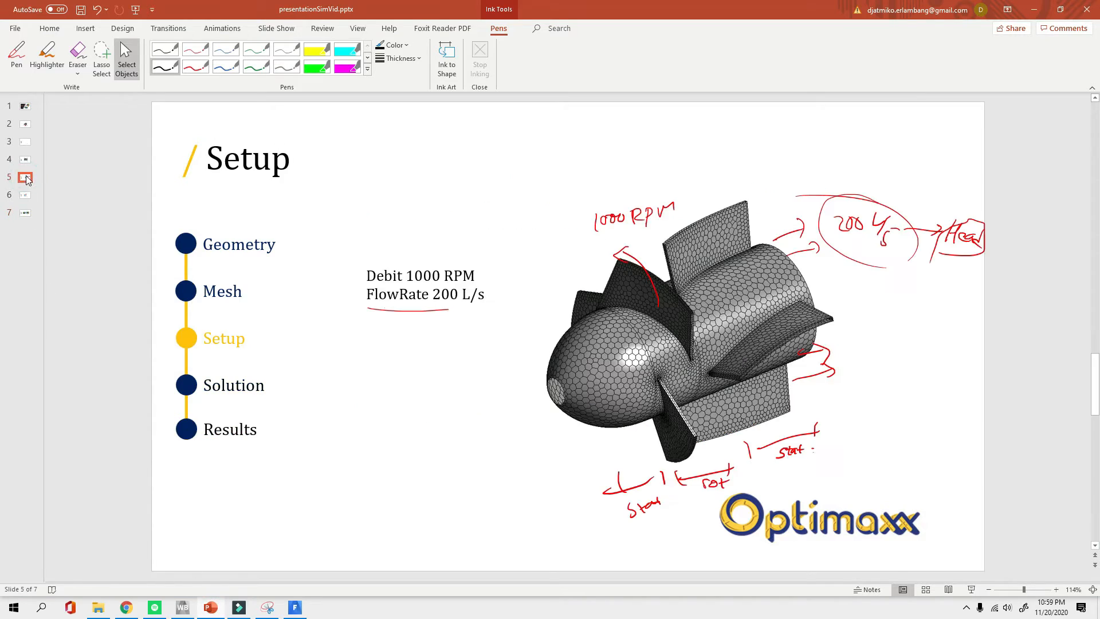
click(26, 158)
click(28, 126)
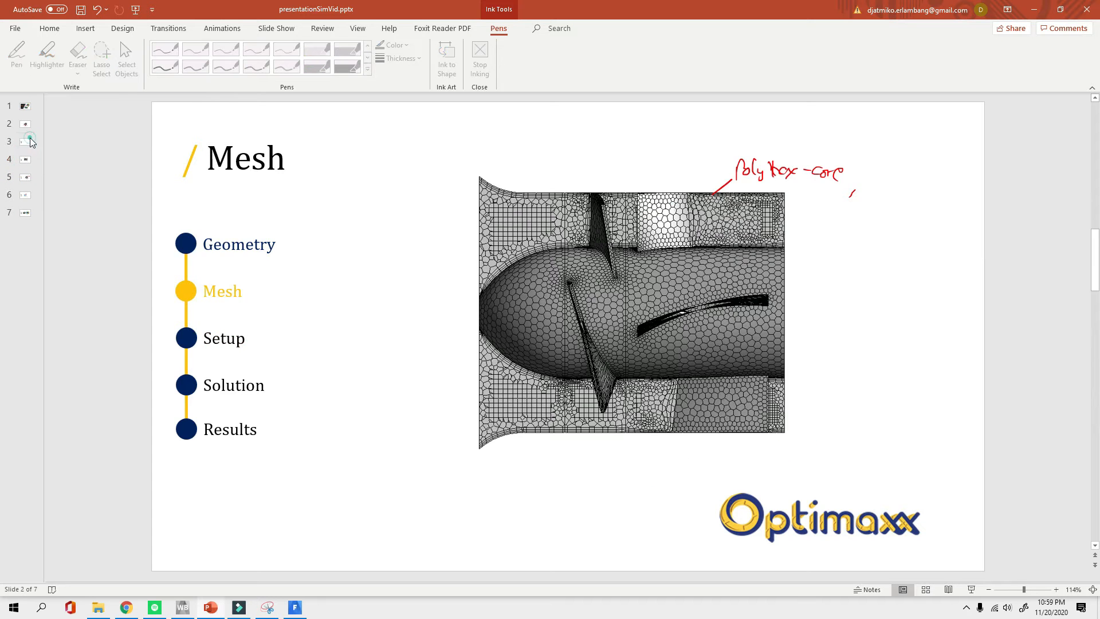
click(30, 138)
click(28, 156)
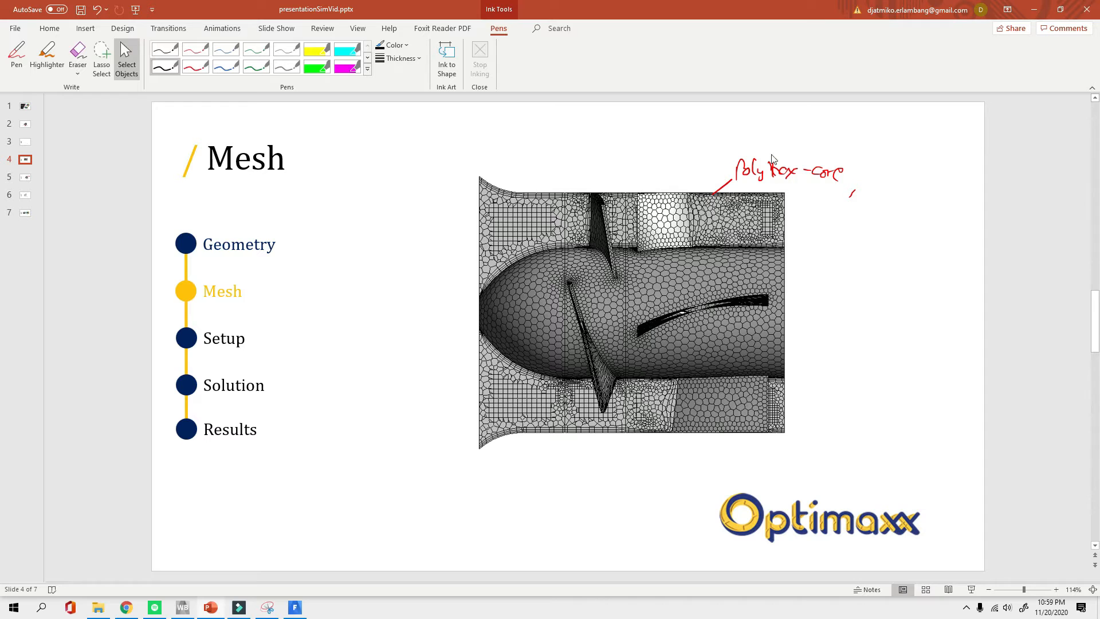
click(1034, 10)
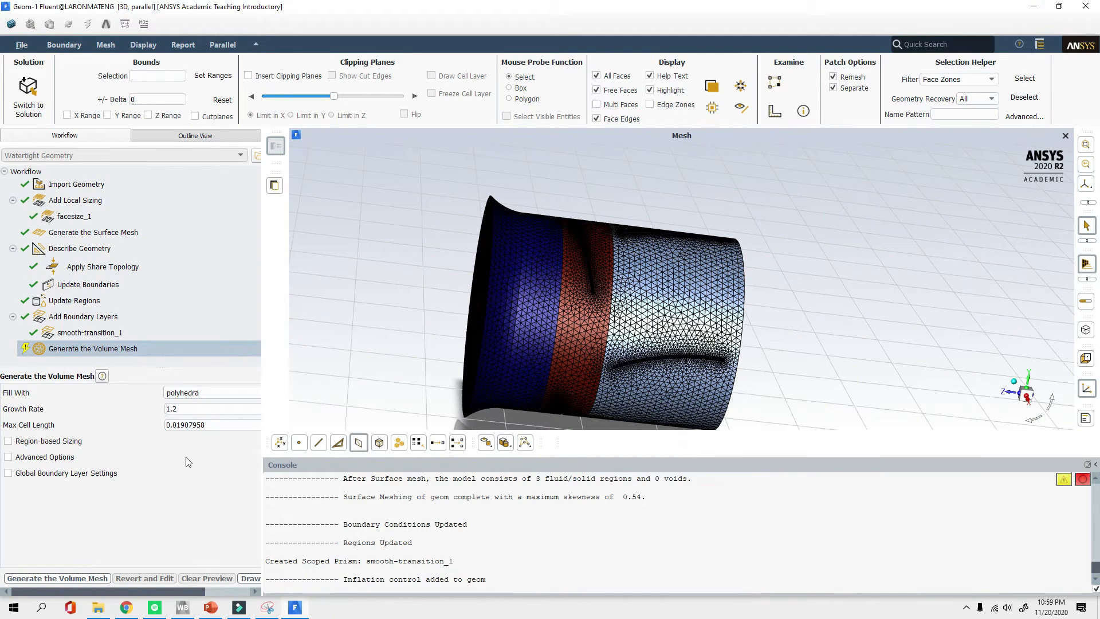
Generate the volume mesh filled with polyhedra, using growth rate 1.2 and max cell length 0.01907958
click(207, 395)
click(202, 395)
click(168, 467)
click(80, 579)
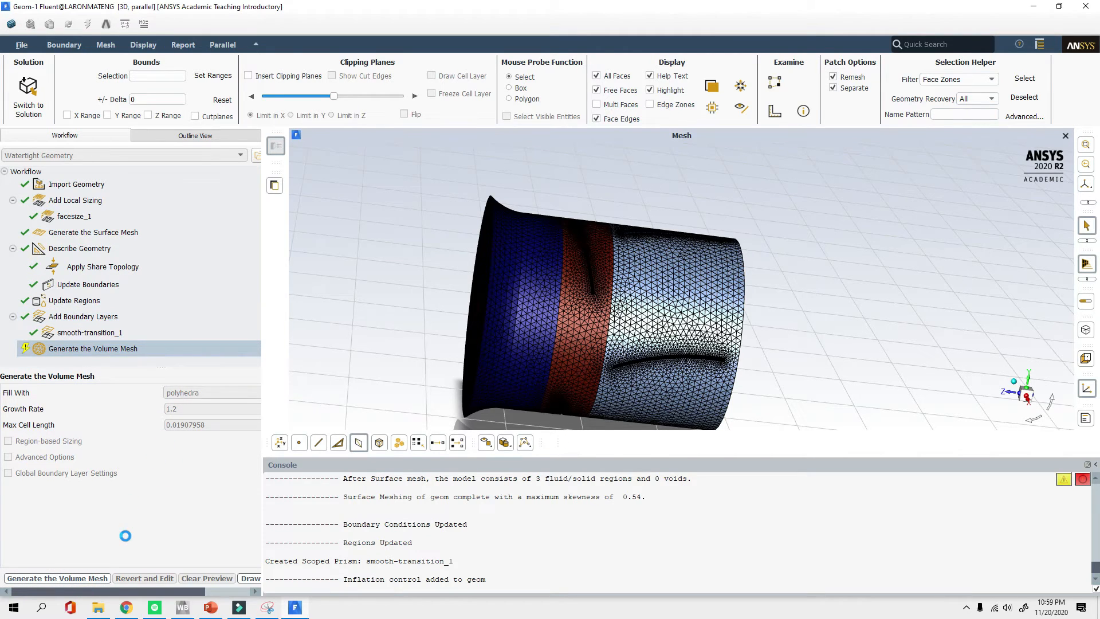
click(294, 609)
click(295, 611)
click(211, 609)
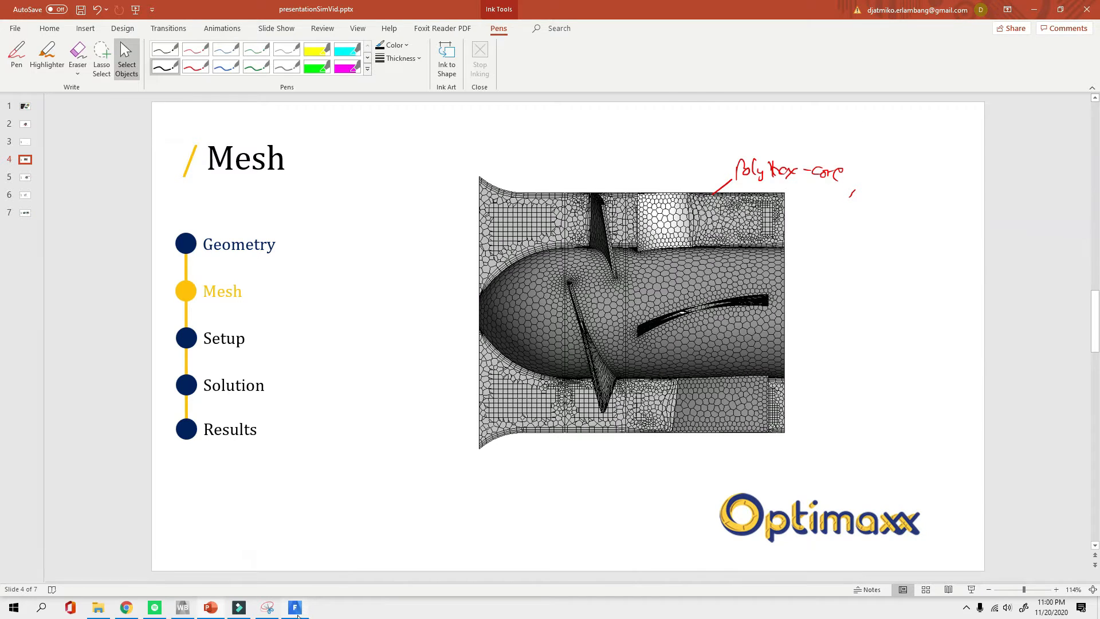
click(303, 608)
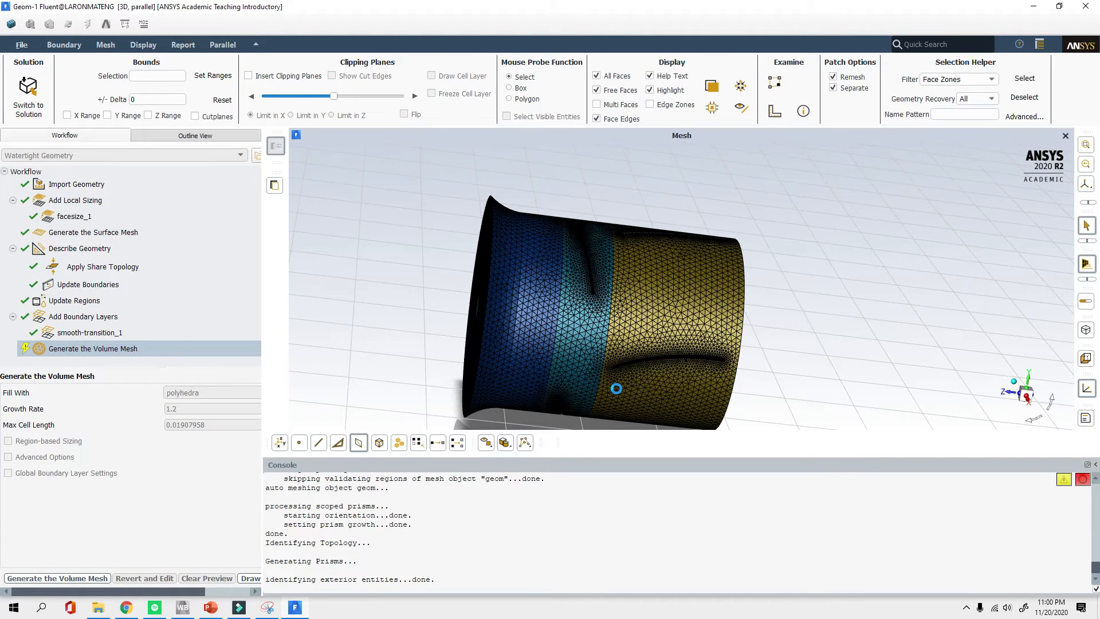
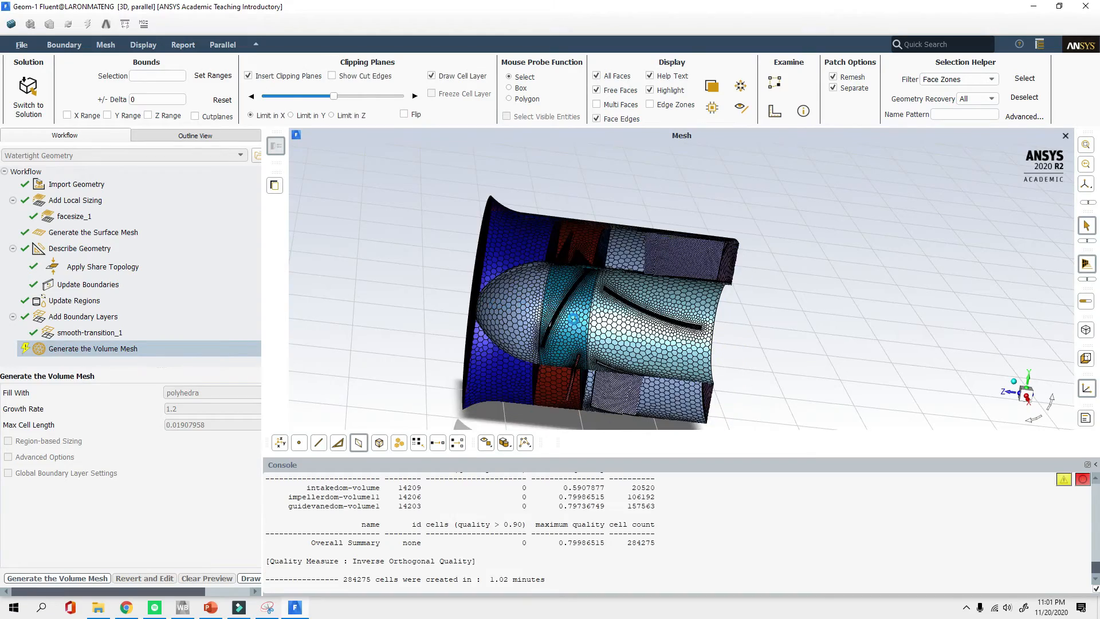
Examine the sectioned volume mesh around the impeller blades, hub boundary layers and domain interfaces
scroll(644, 412, up, 5)
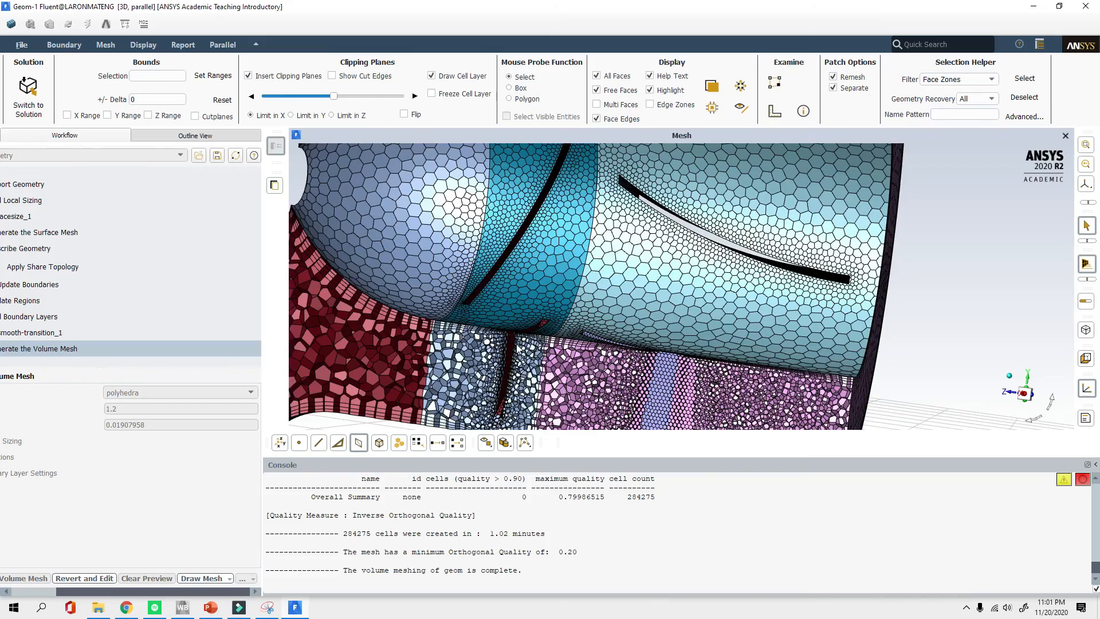
scroll(518, 344, down, 6)
scroll(540, 267, up, 4)
middle_drag(446, 274, 490, 306)
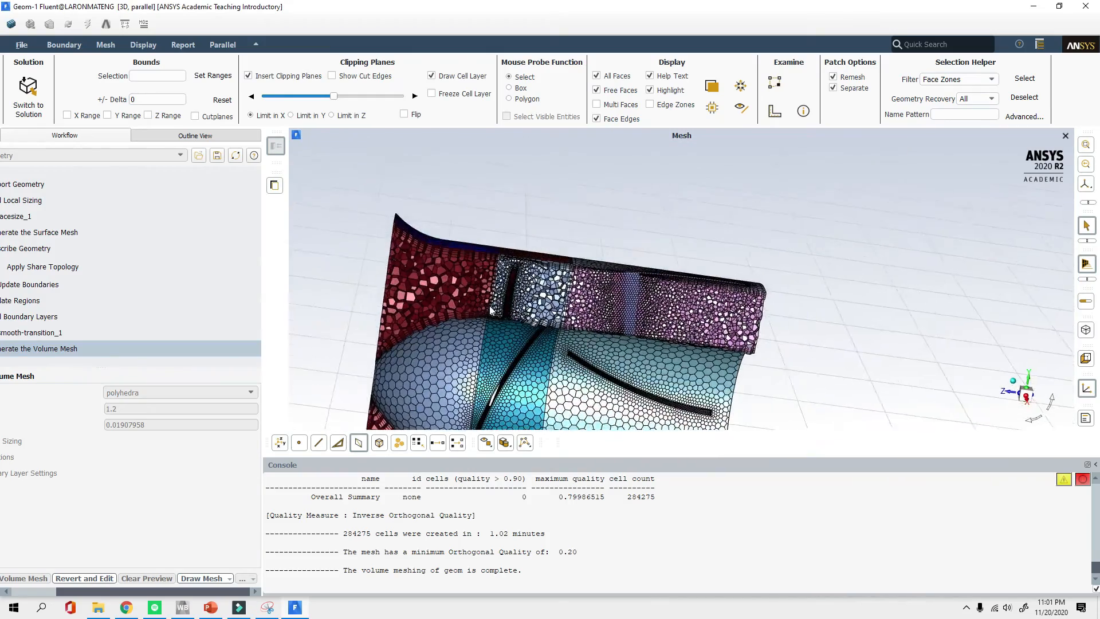
scroll(491, 310, up, 6)
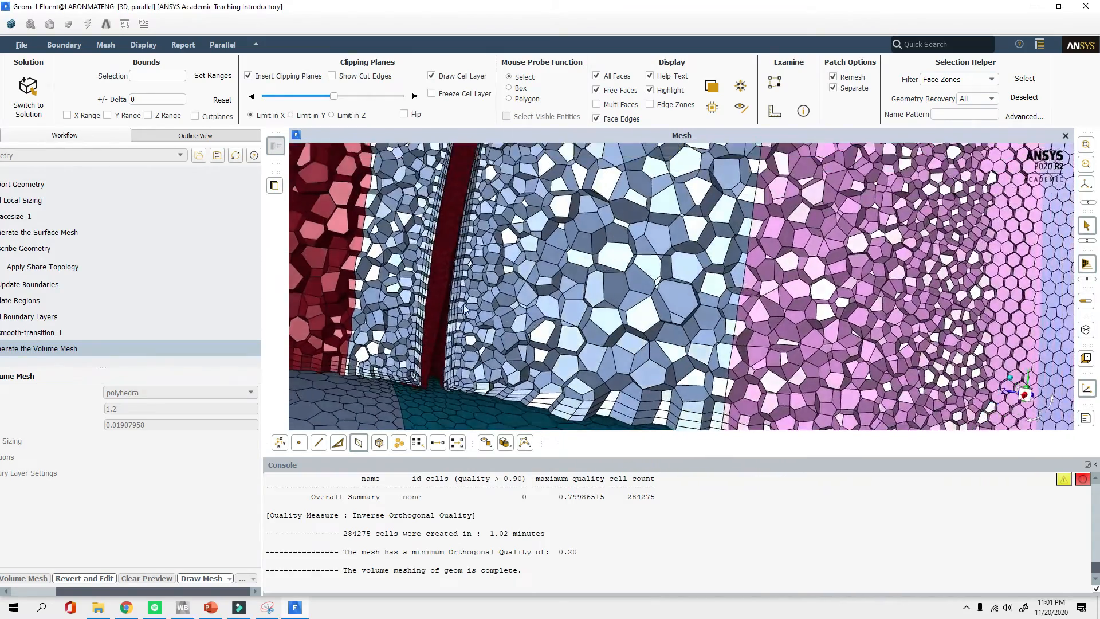
scroll(465, 306, down, 6)
middle_drag(732, 339, 545, 382)
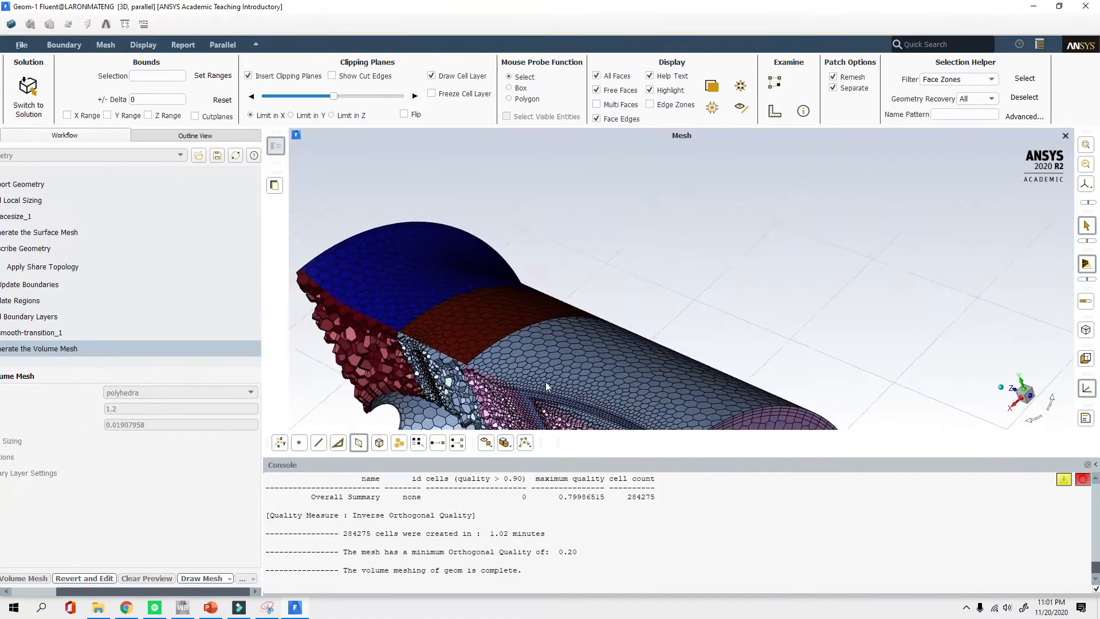
scroll(540, 333, down, 8)
scroll(525, 424, up, 4)
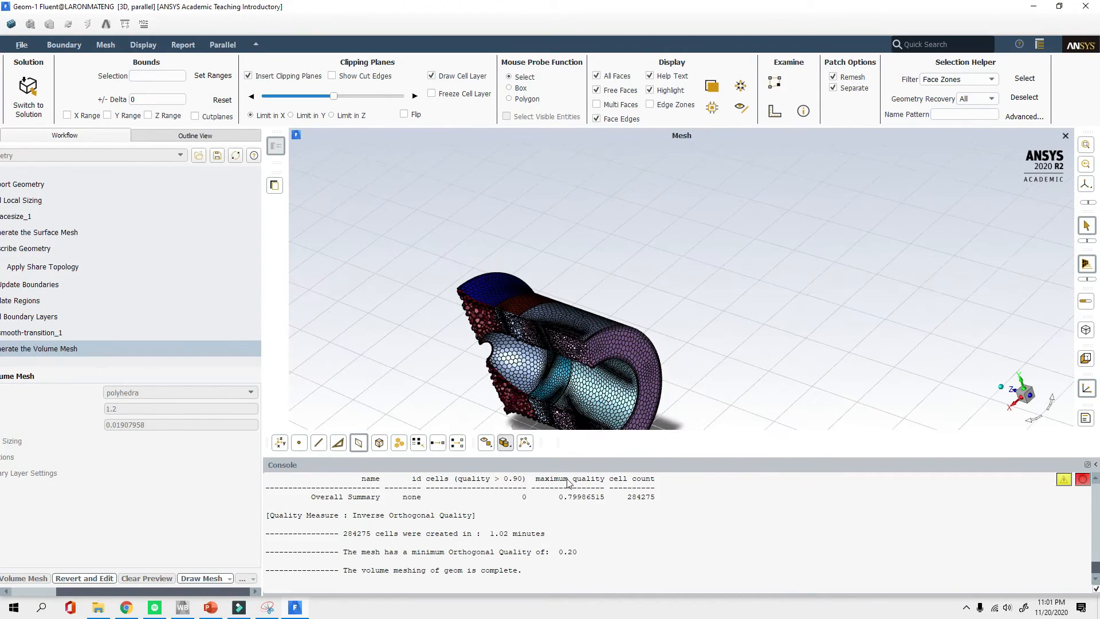
Check the reported cell count and inspect the complete sectioned volume mesh from the side
drag(644, 499, 653, 497)
scroll(592, 356, up, 3)
middle_drag(462, 363, 721, 348)
drag(721, 349, 590, 343)
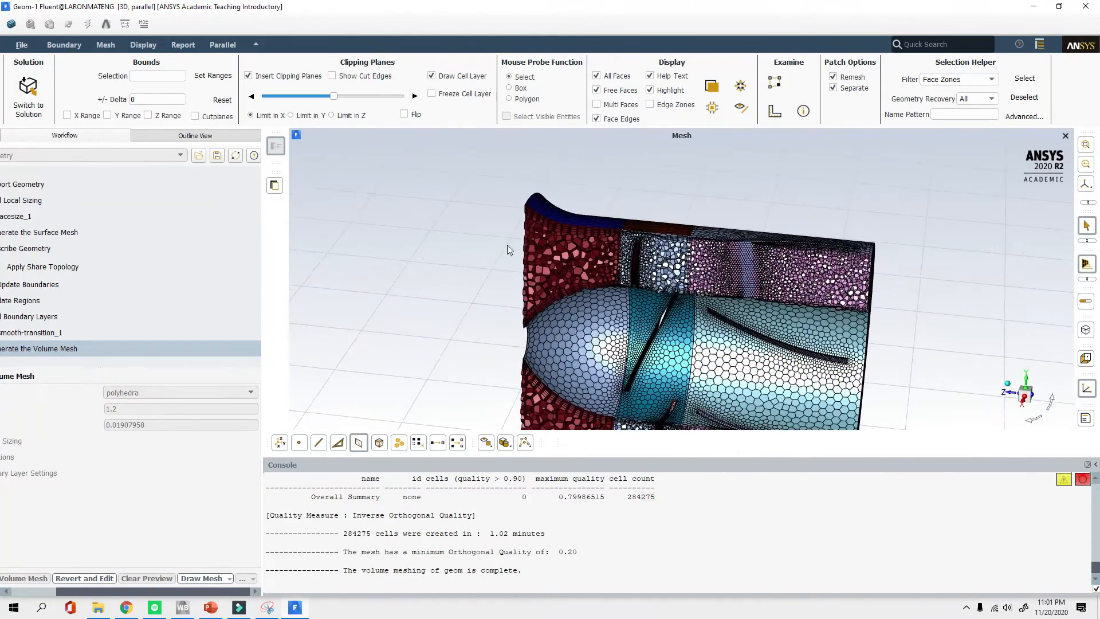
double_click(153, 5)
double_click(435, 12)
drag(673, 224, 631, 269)
scroll(631, 268, down, 5)
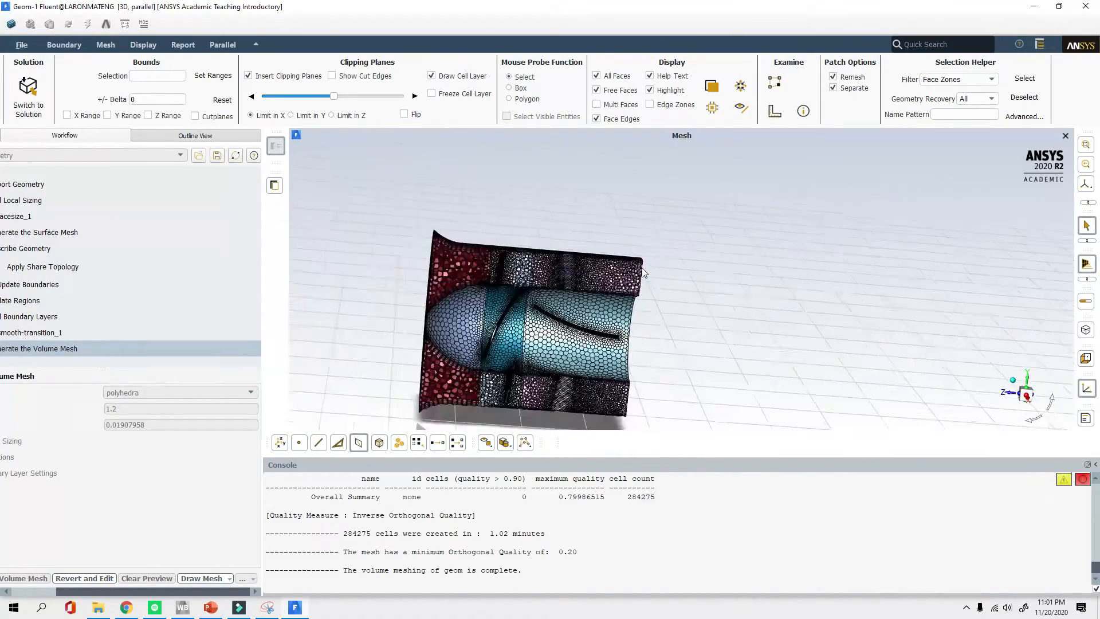
Switch the completed mesh to solution mode and bring the Fluent solver window to the front
drag(202, 588, 156, 588)
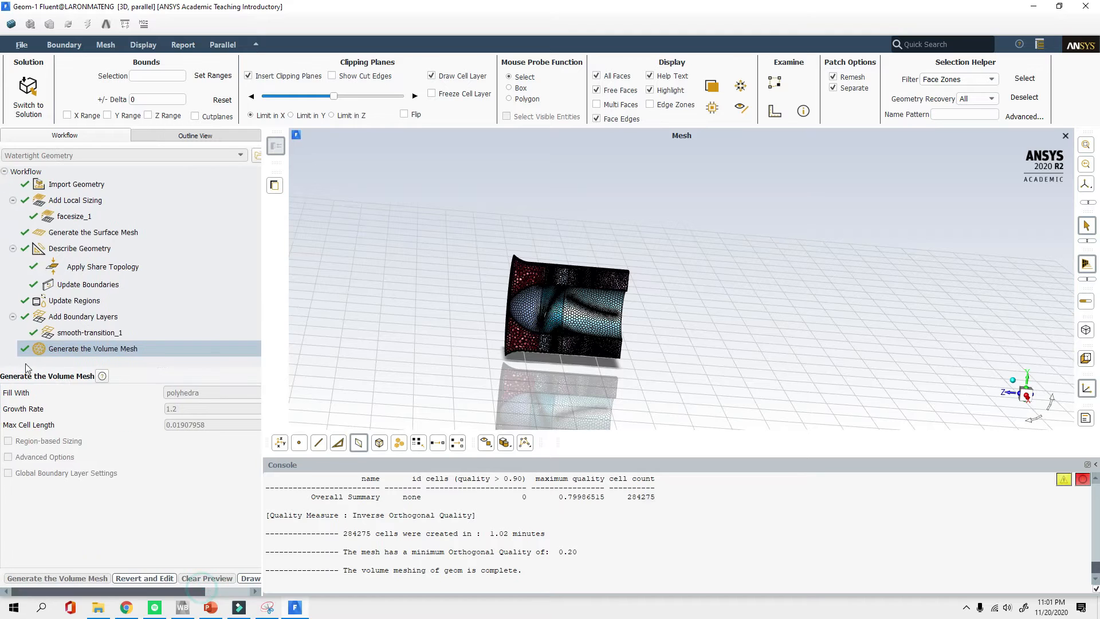
click(29, 92)
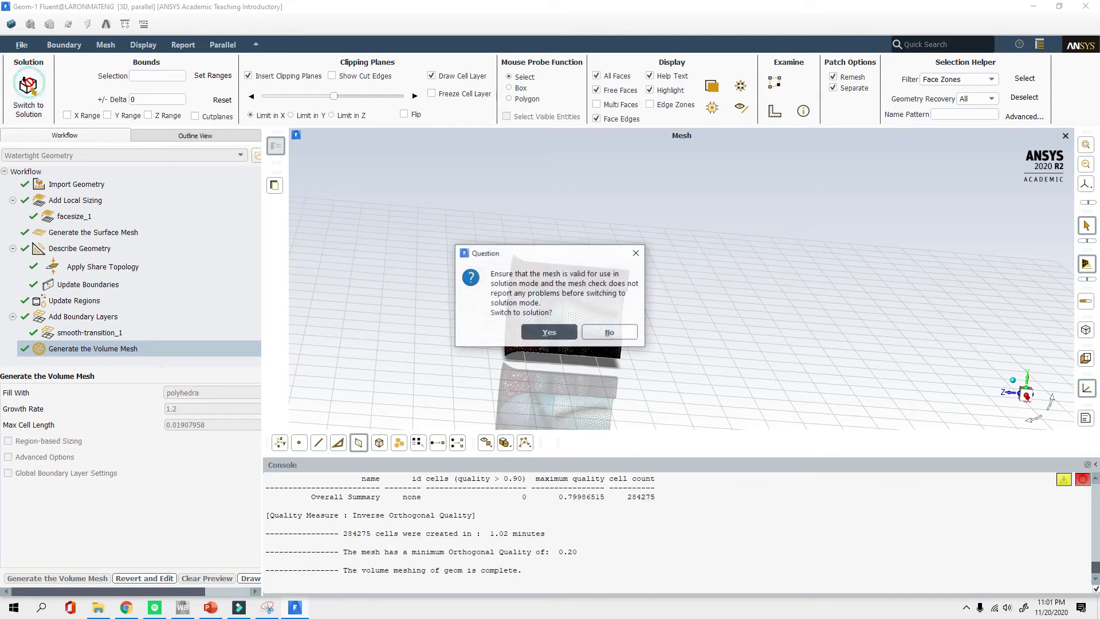
click(549, 333)
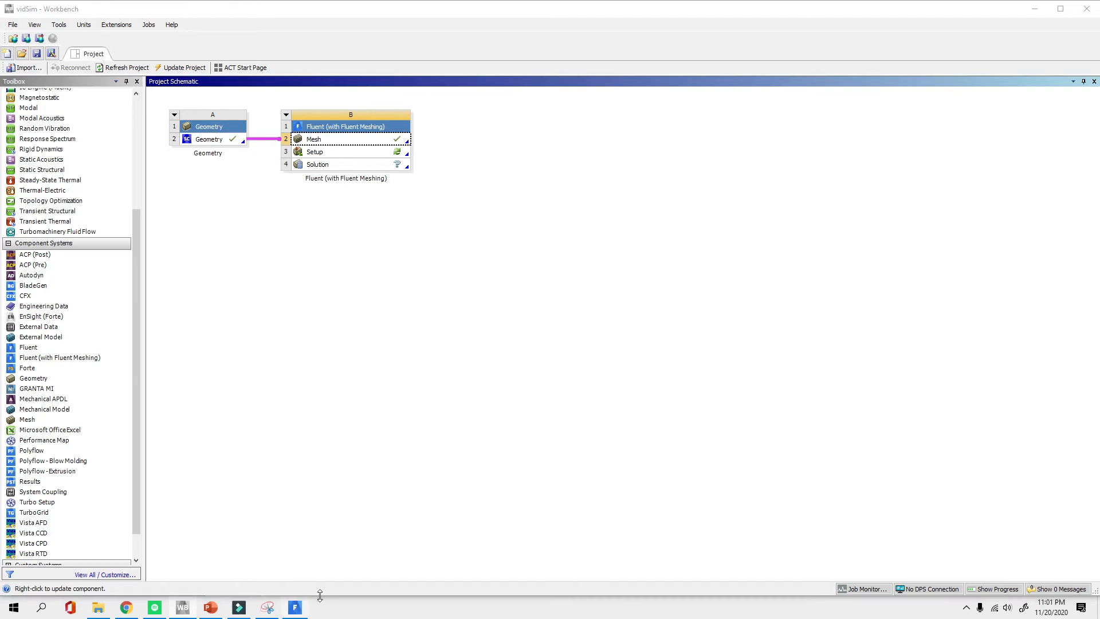
click(295, 608)
mouse_move(296, 616)
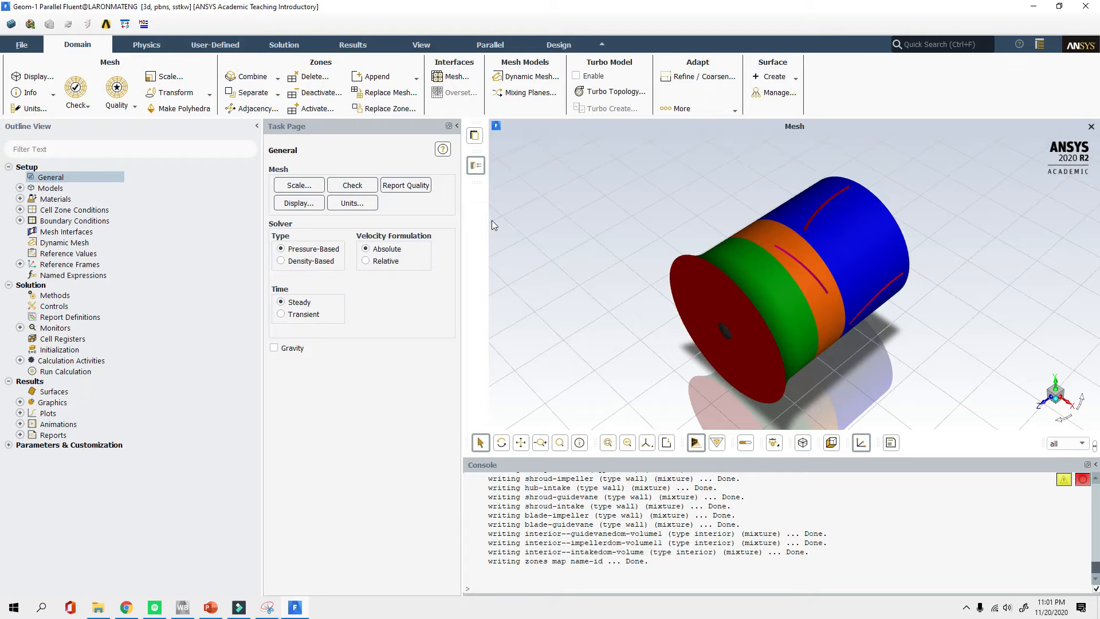
Narrow the outline pane to enlarge the graphics area
drag(260, 276, 139, 263)
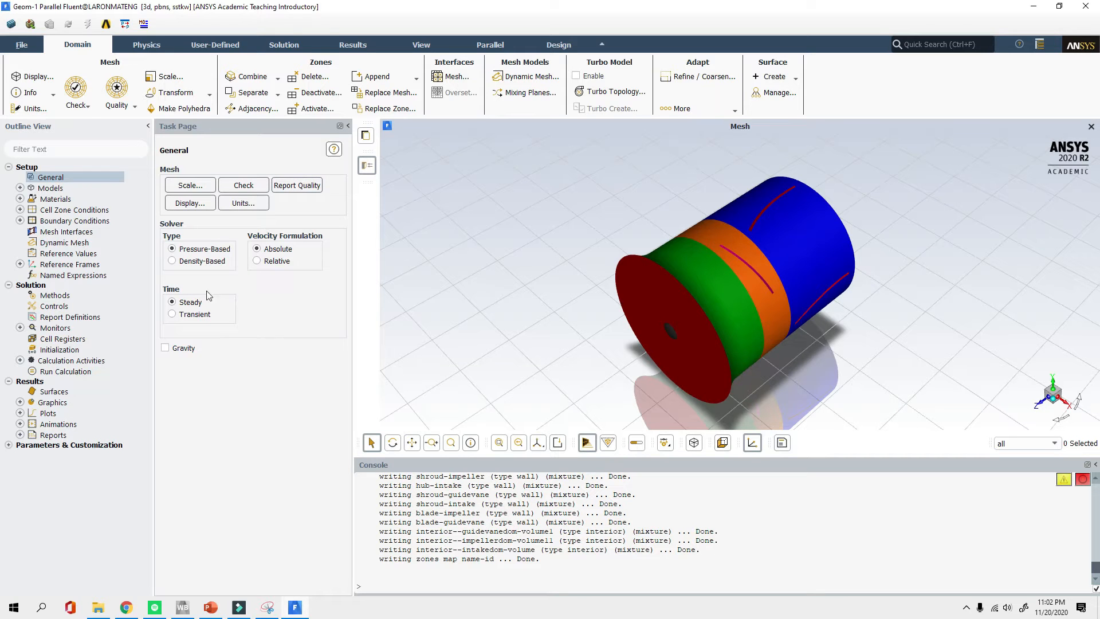
scroll(580, 346, down, 5)
scroll(585, 374, up, 5)
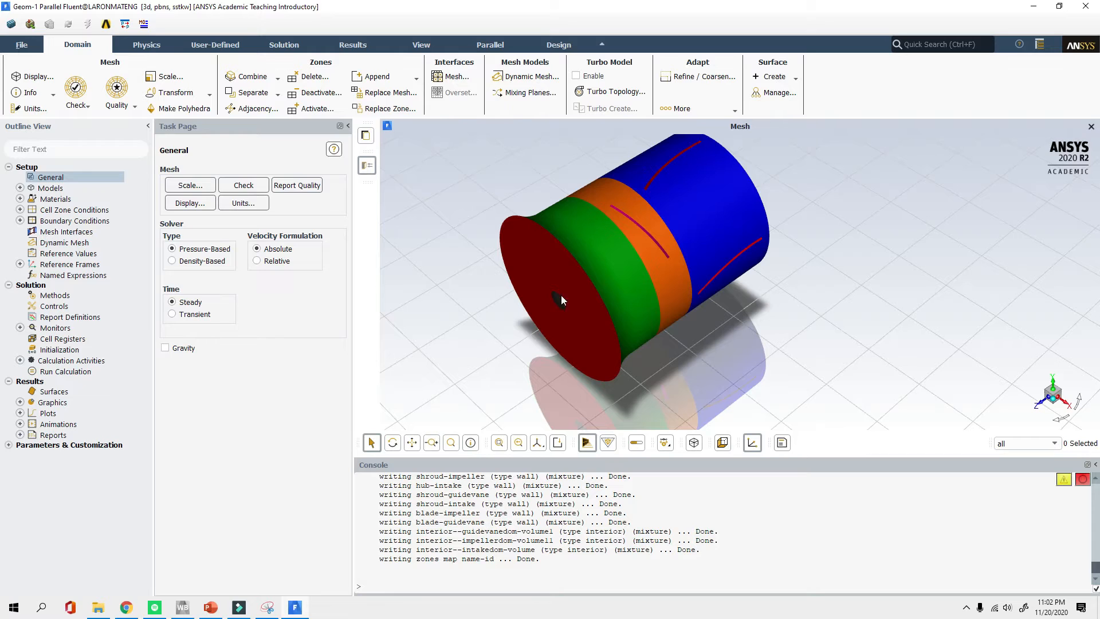
Review the viscous model settings and accept k-omega (2 eqn) with the SST option and Production Limiter
double_click(45, 188)
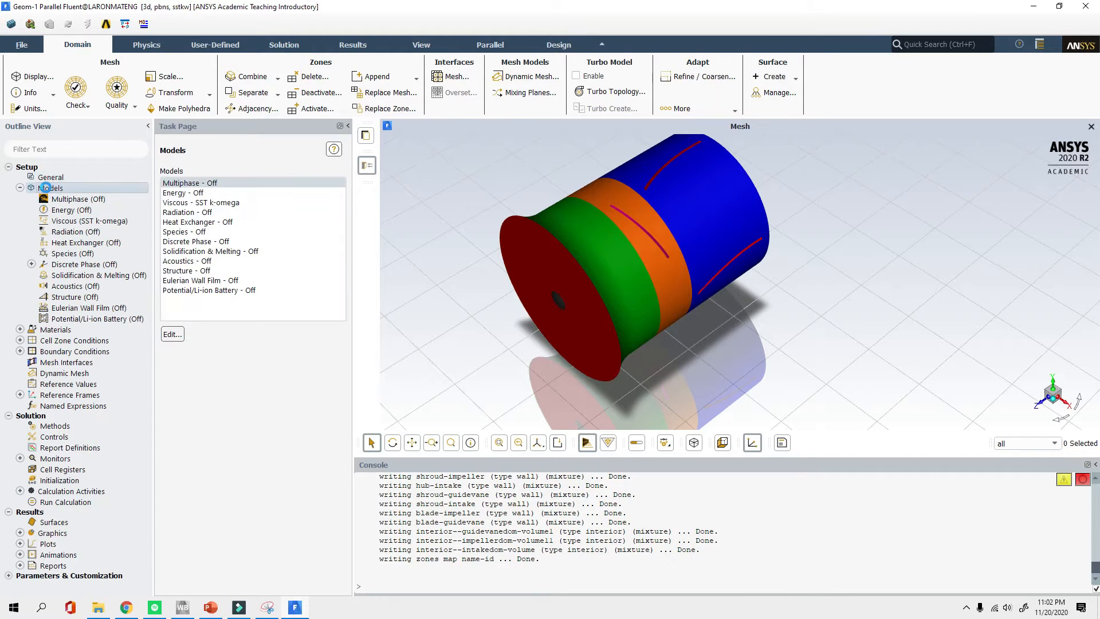
double_click(216, 204)
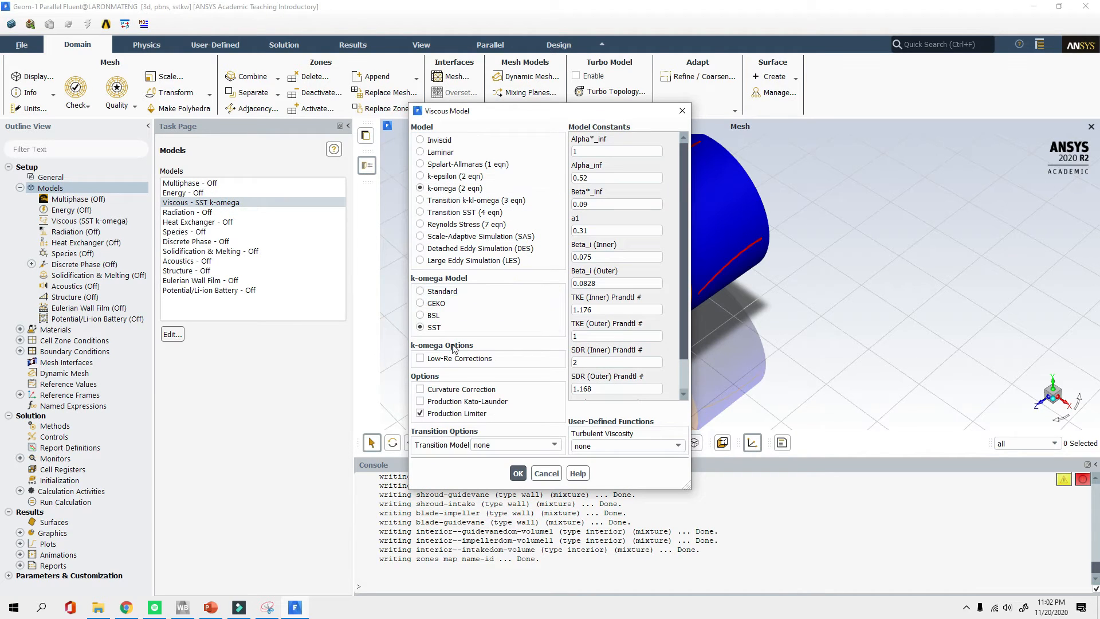
click(518, 474)
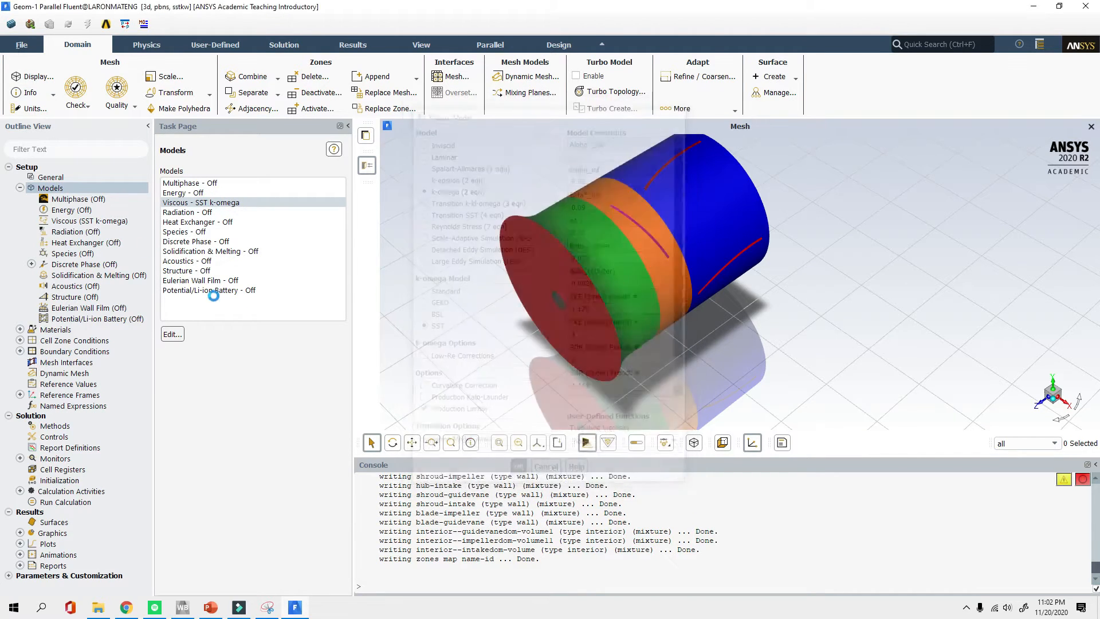
double_click(243, 205)
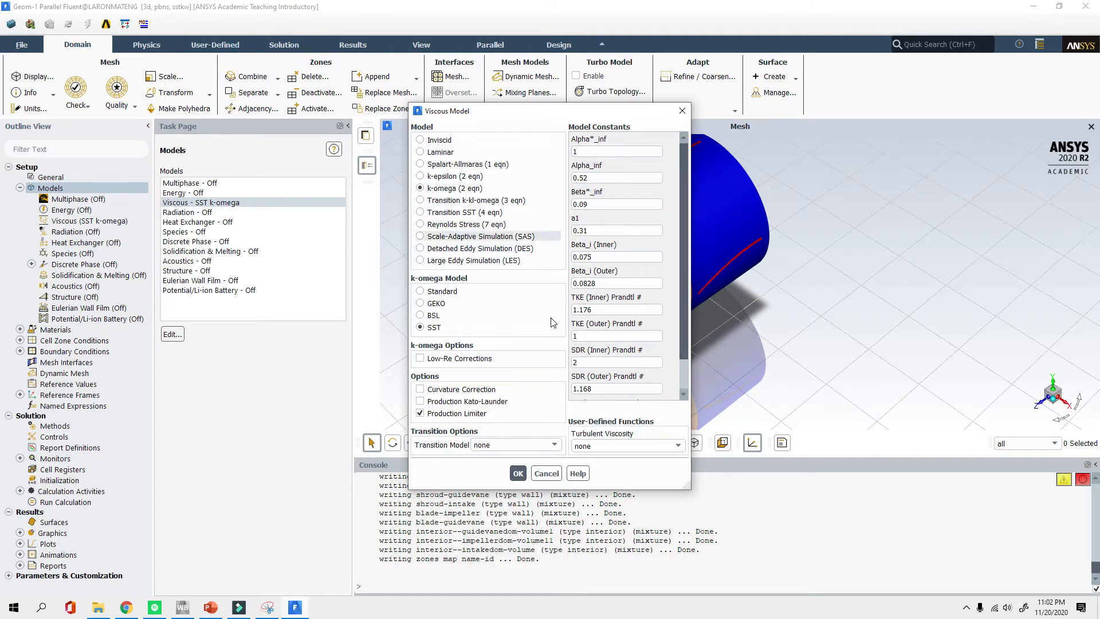
click(518, 473)
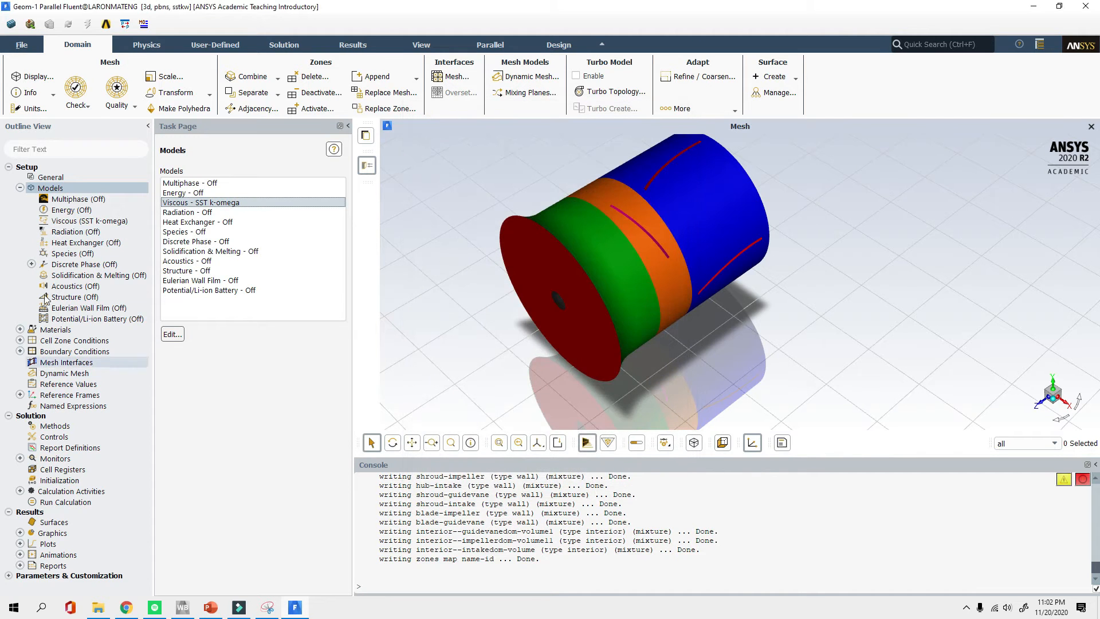
double_click(191, 204)
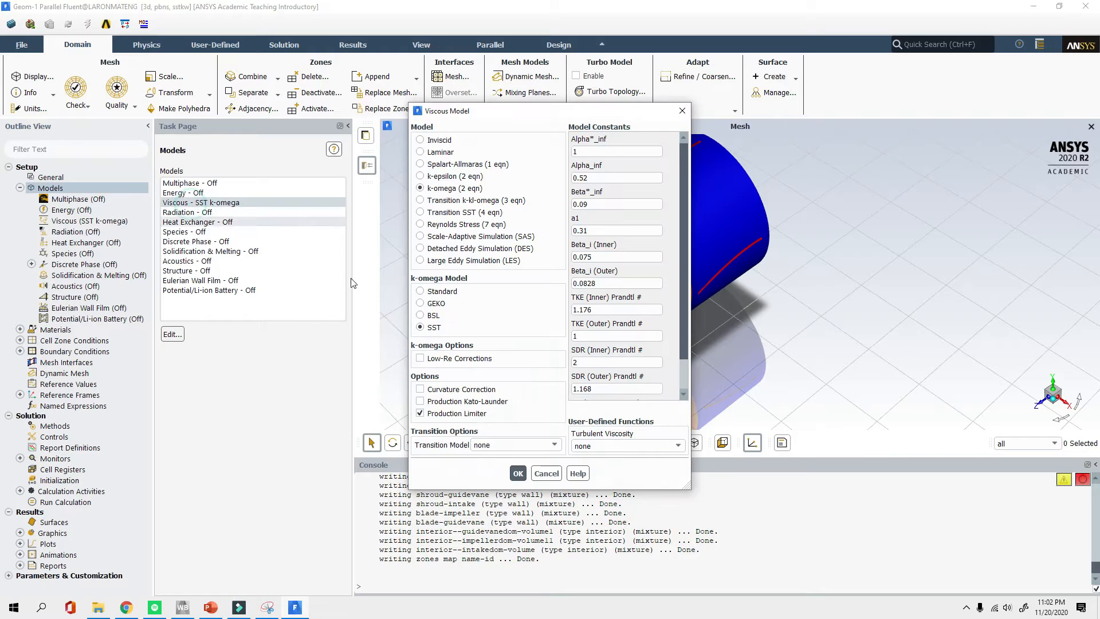
key(Return)
click(20, 188)
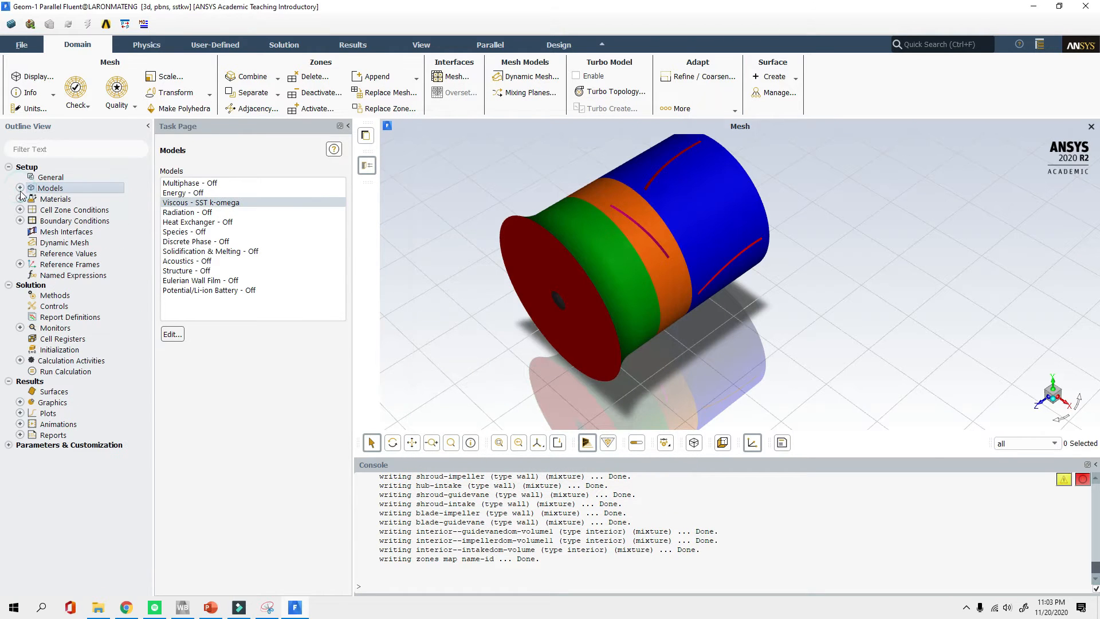
Copy water-liquid (h2o<l>) from the Fluent database into the case's fluid materials
double_click(56, 199)
click(188, 566)
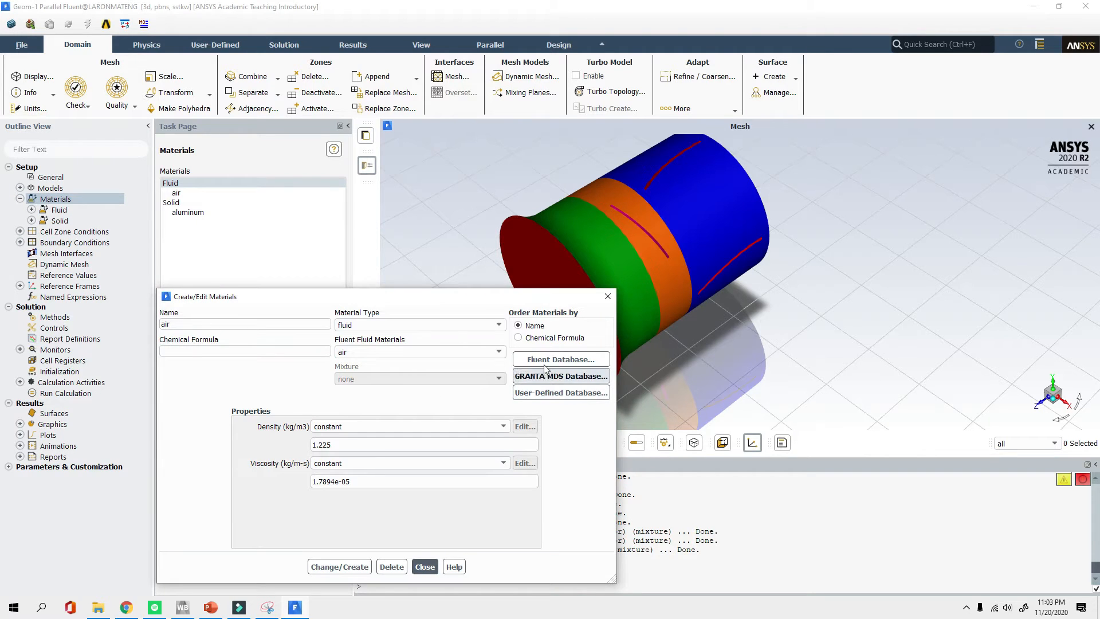
click(559, 360)
drag(241, 297, 224, 167)
scroll(205, 239, down, 10)
scroll(205, 240, down, 10)
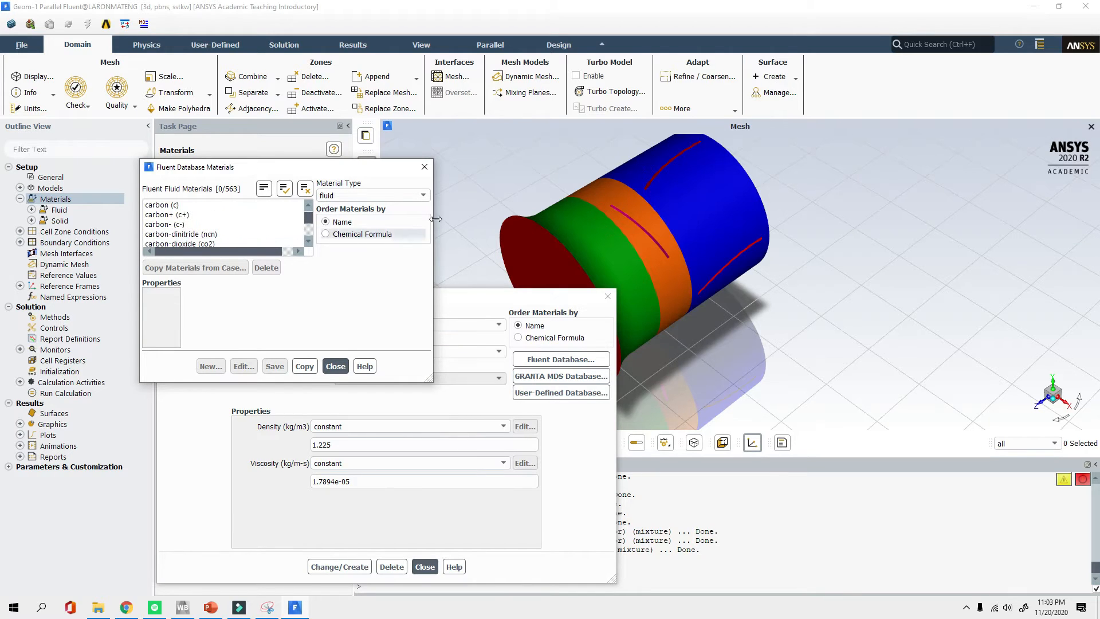
drag(308, 219, 304, 277)
click(175, 216)
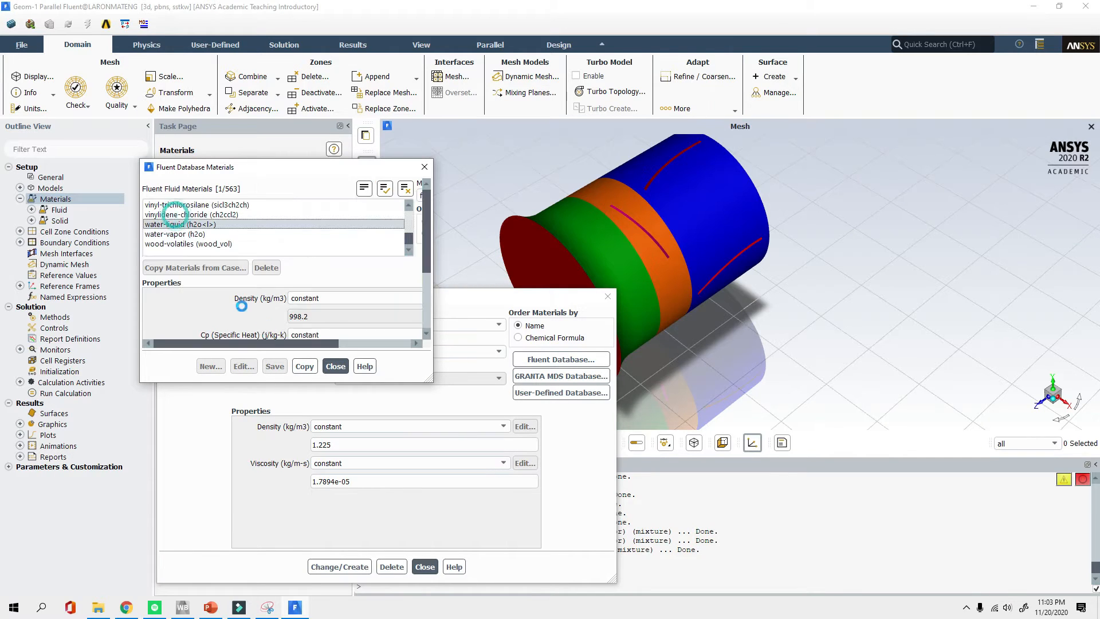
click(354, 462)
click(386, 463)
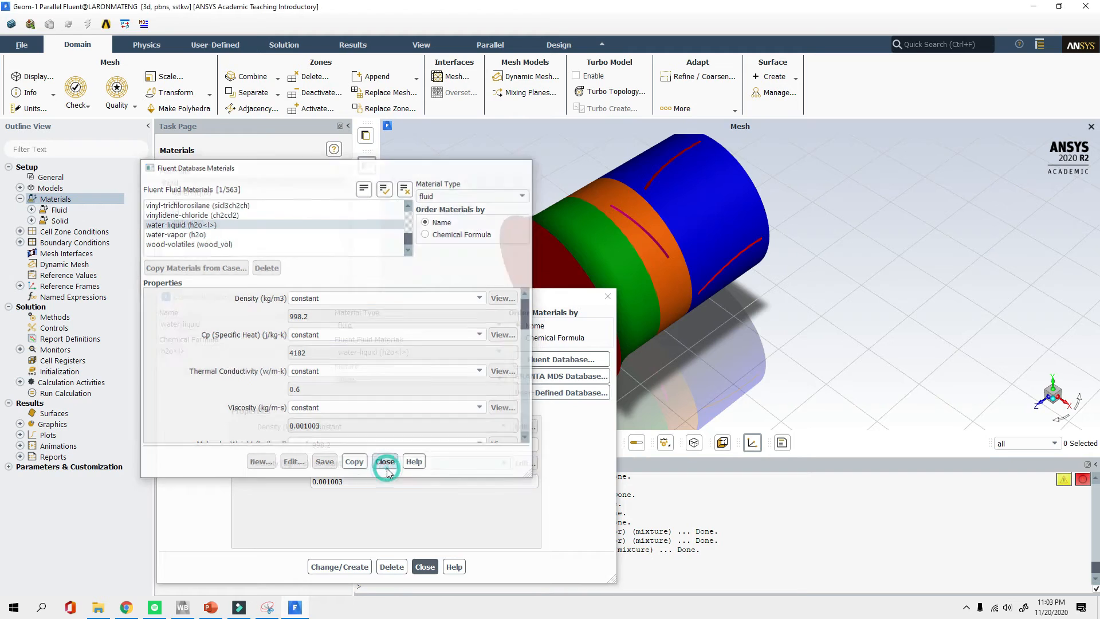
click(425, 567)
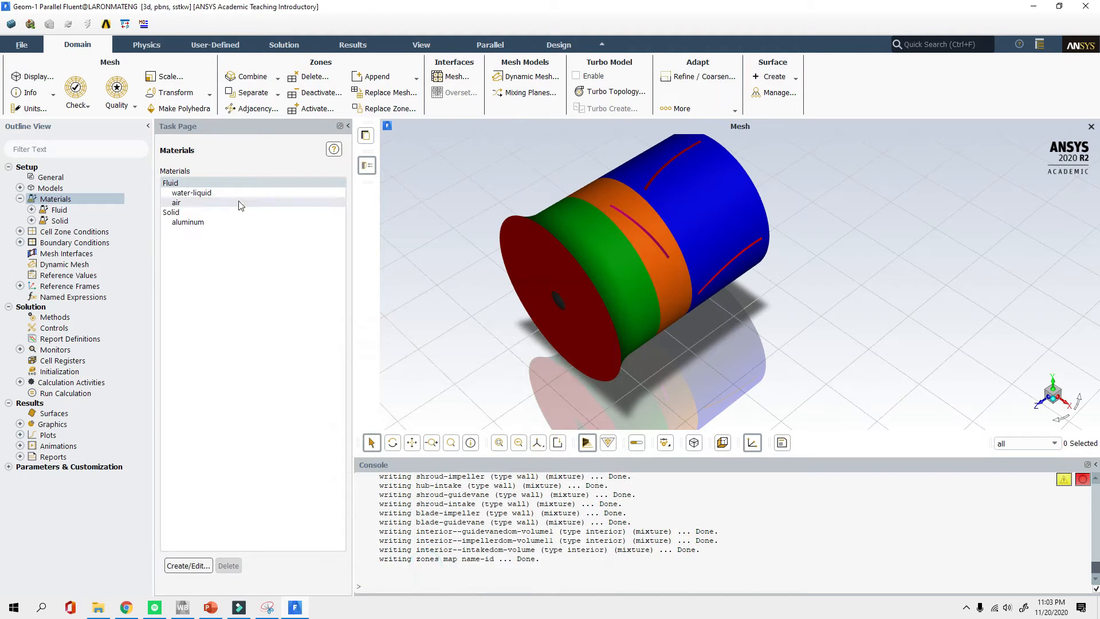
click(206, 192)
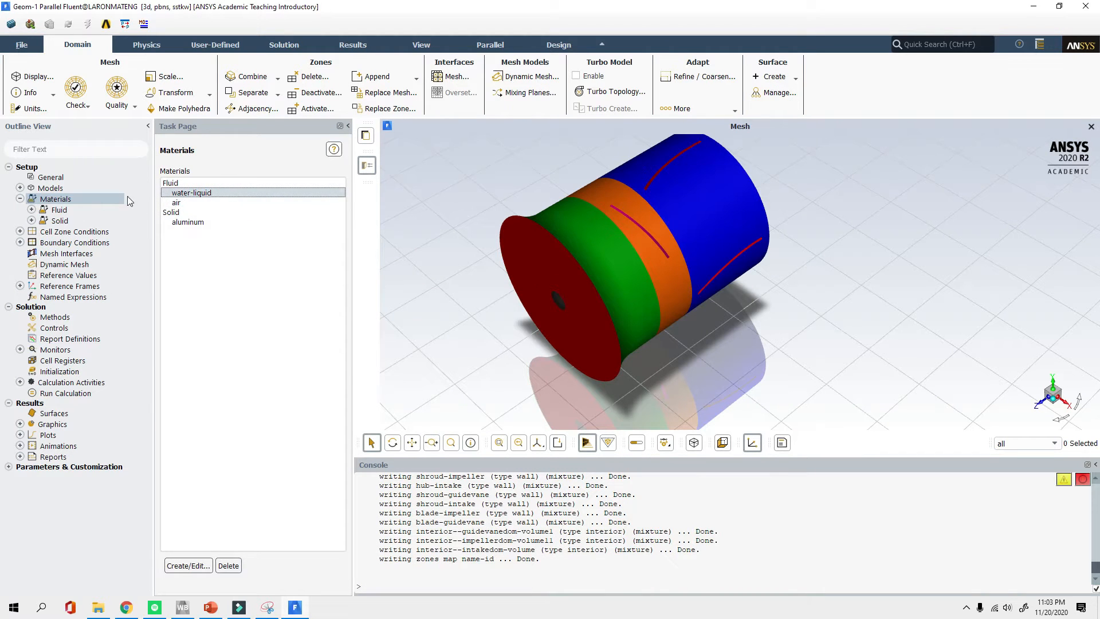
Assign water-liquid as the material of the guidevanedom-volume1 cell zone and apply it
click(90, 231)
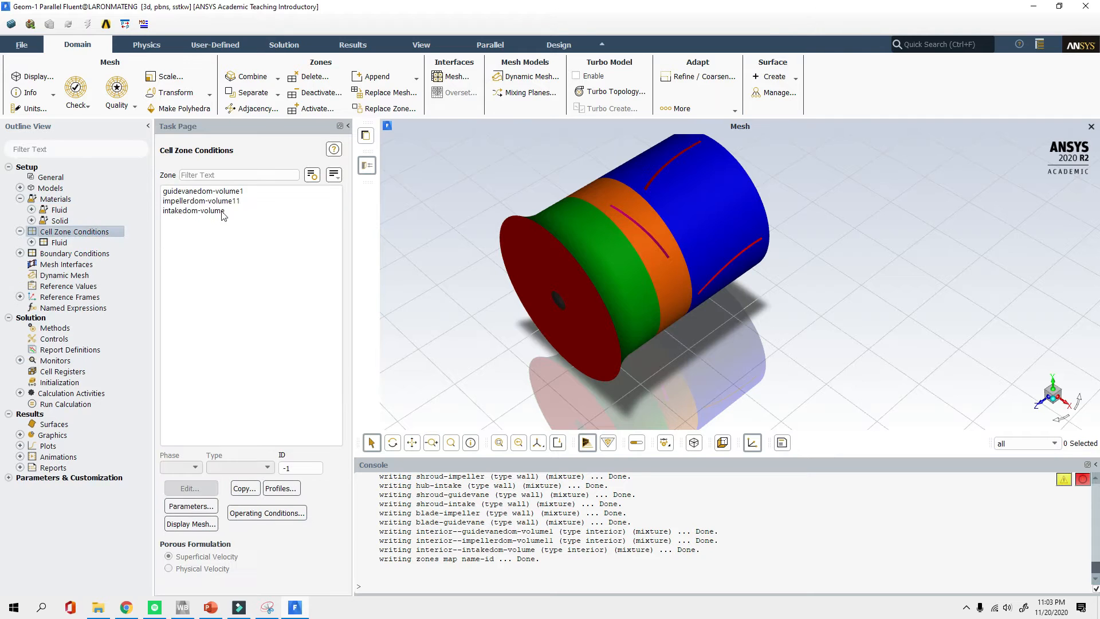
click(234, 194)
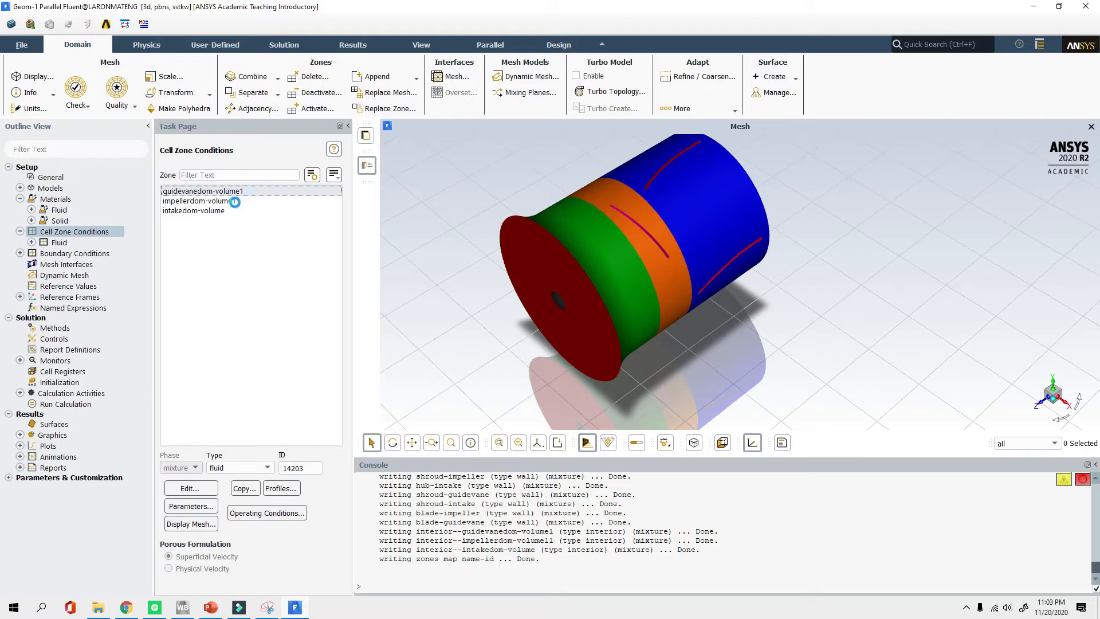
double_click(196, 193)
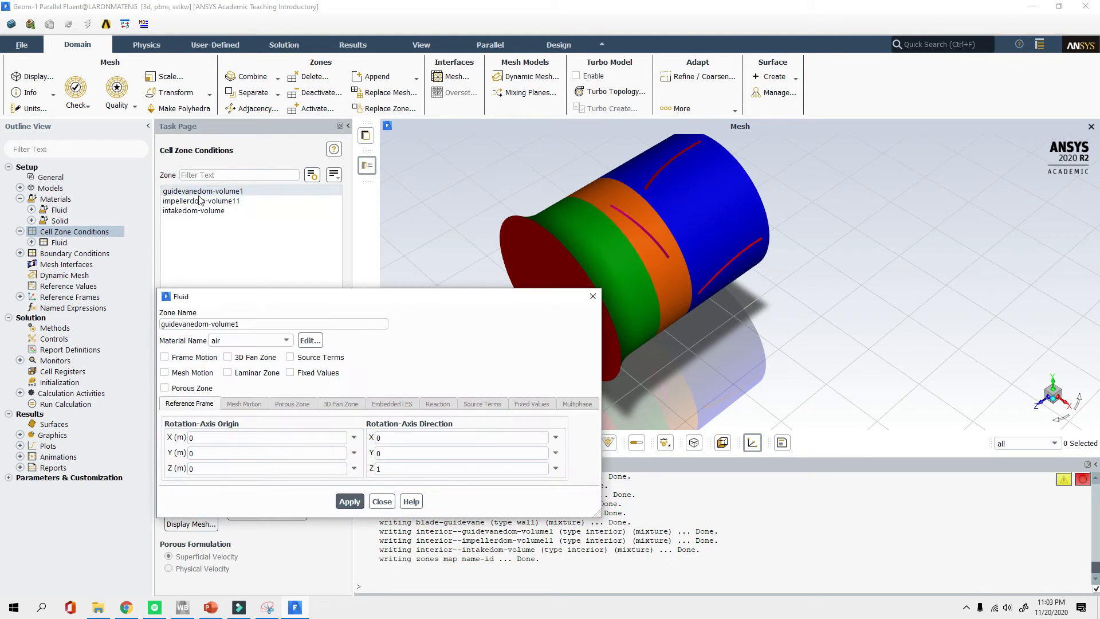
drag(232, 298, 403, 132)
click(421, 174)
click(411, 195)
drag(610, 131, 361, 193)
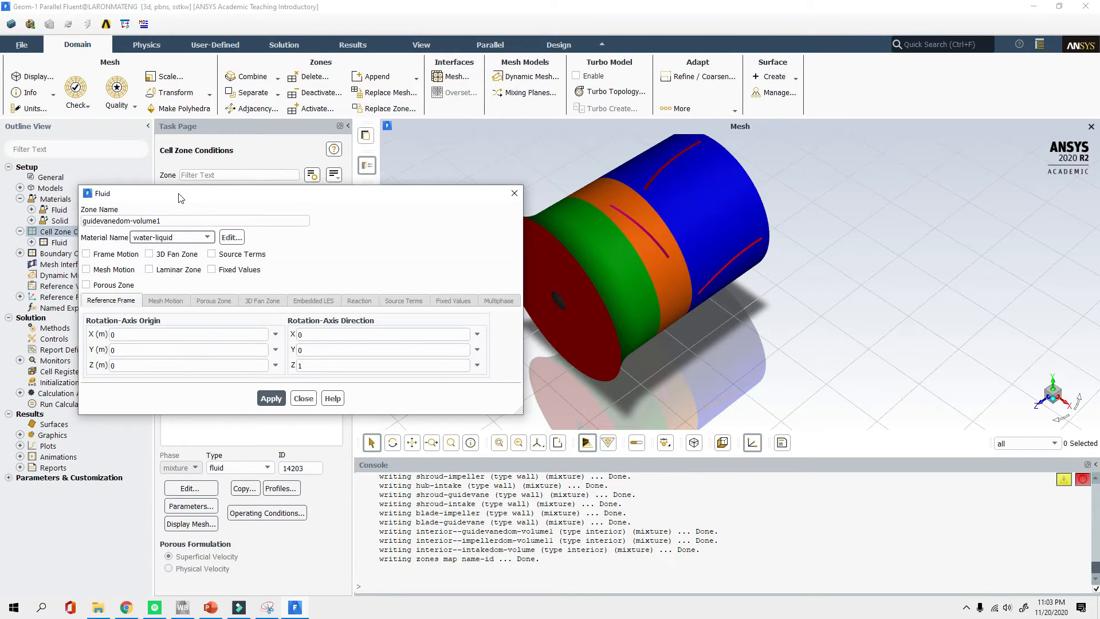
drag(182, 194, 348, 169)
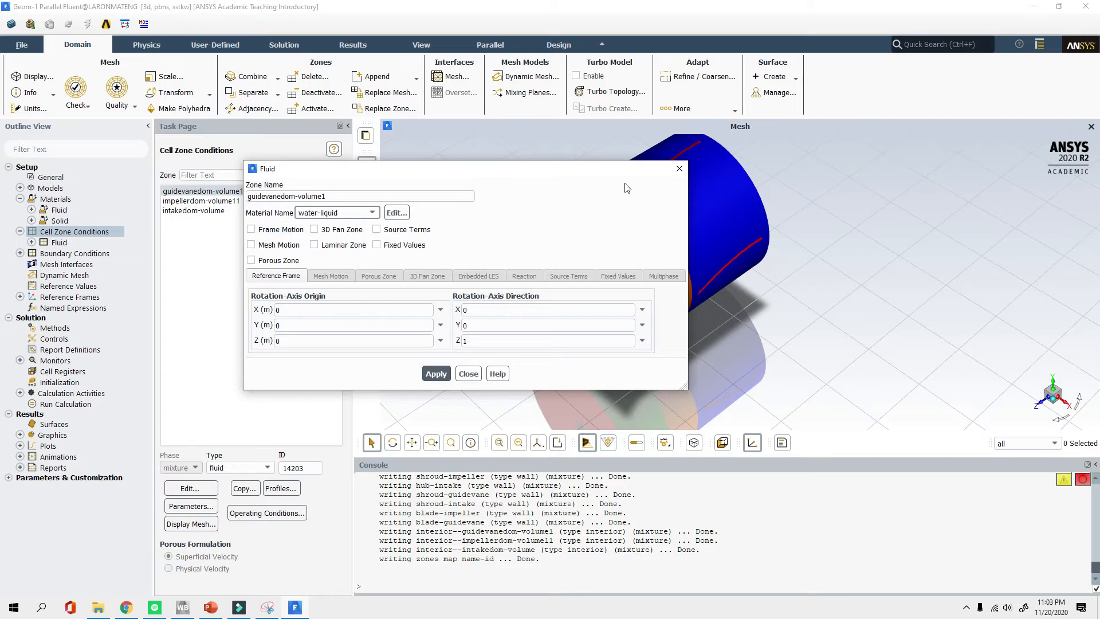
drag(588, 181, 511, 190)
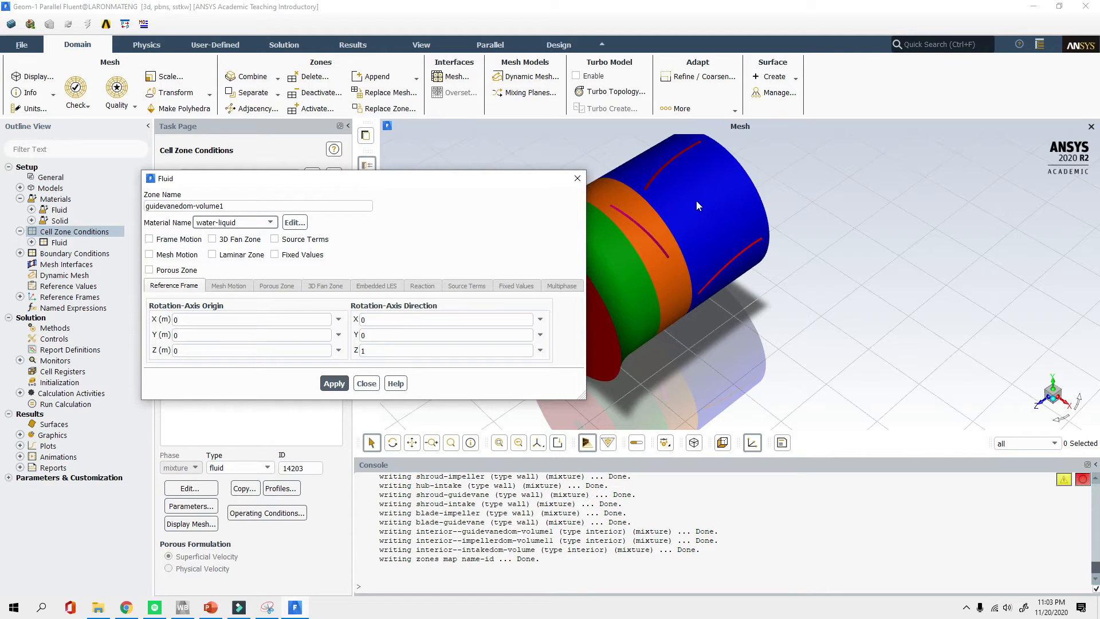
click(338, 383)
click(367, 385)
Set the impellerdom-volume11 cell zone's material to water-liquid and enable Frame Motion for it
click(213, 201)
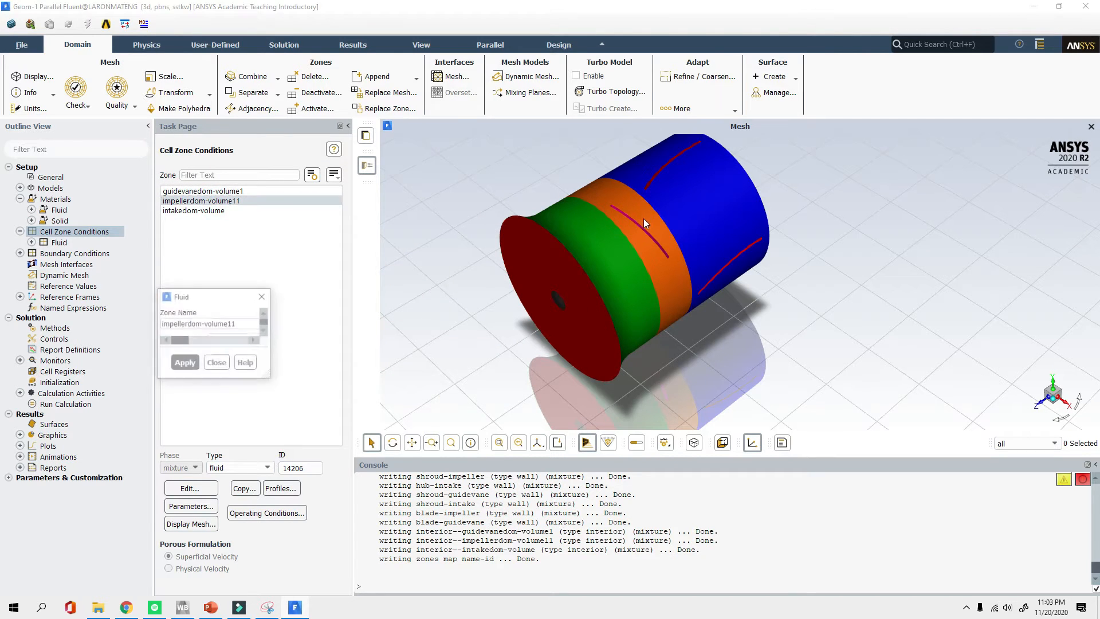
drag(371, 297, 286, 172)
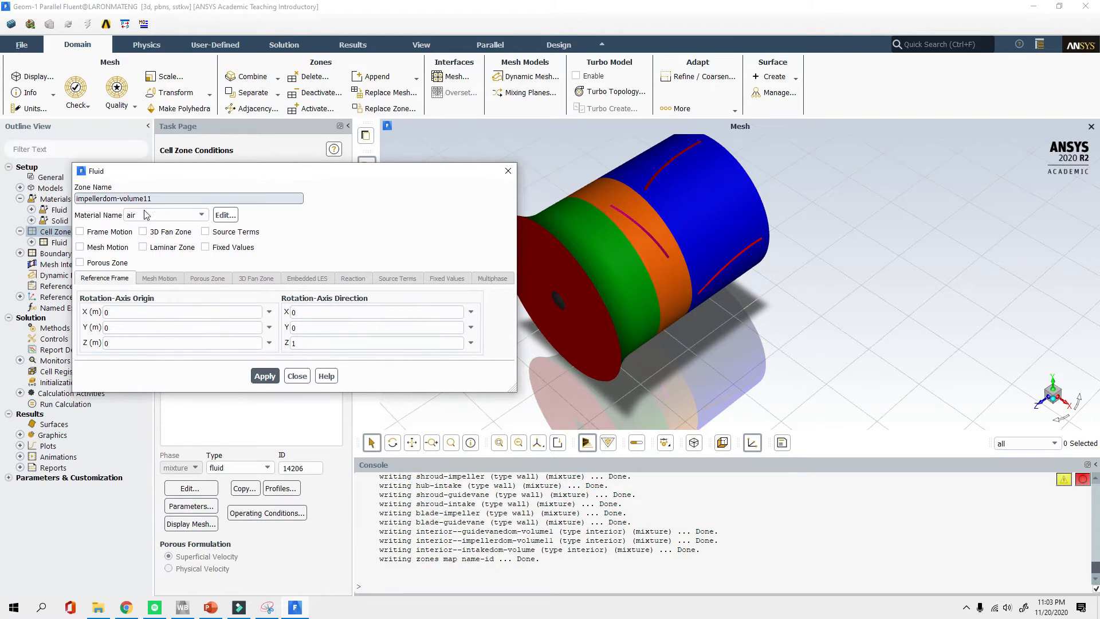
click(196, 215)
click(181, 224)
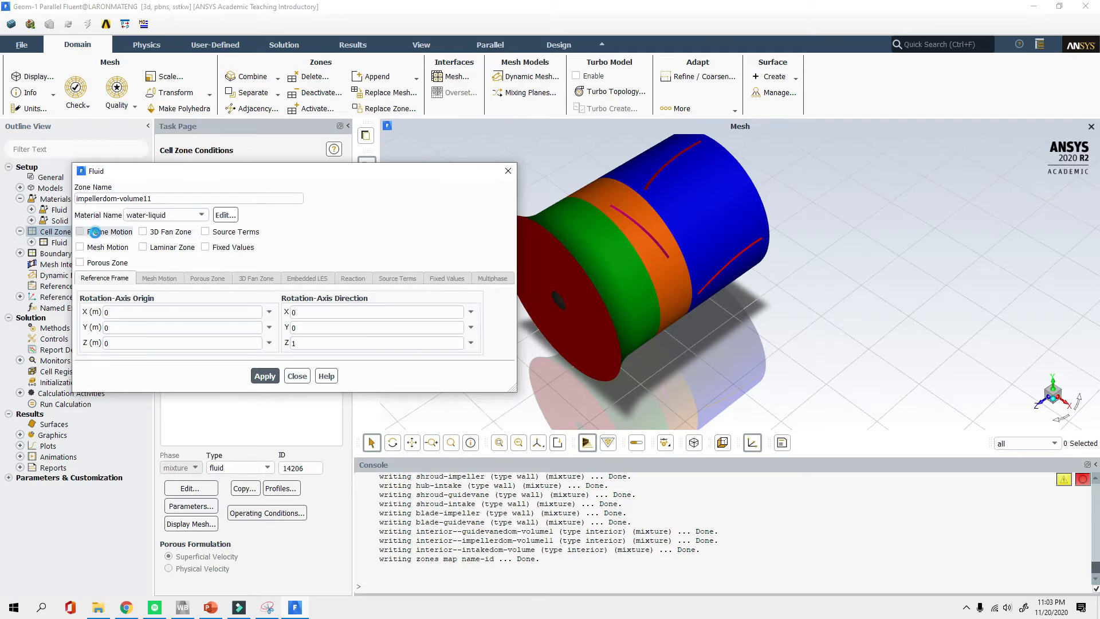
click(80, 232)
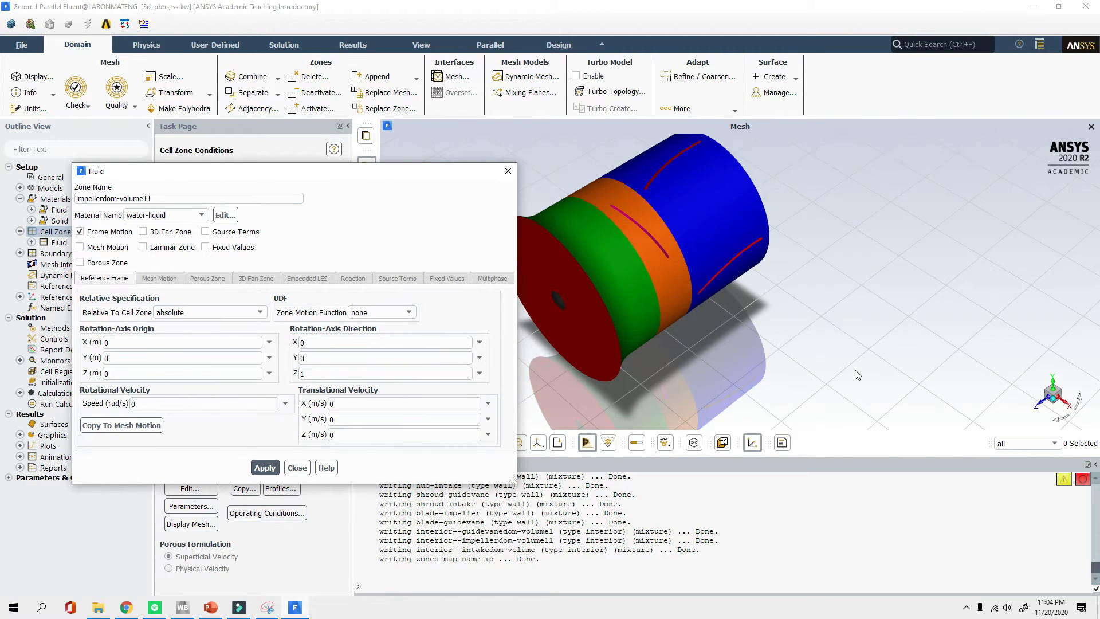
Examine the impeller zone's rotation-axis origin and direction against the orientation of the pump model
scroll(858, 375, down, 4)
scroll(708, 346, up, 5)
double_click(313, 373)
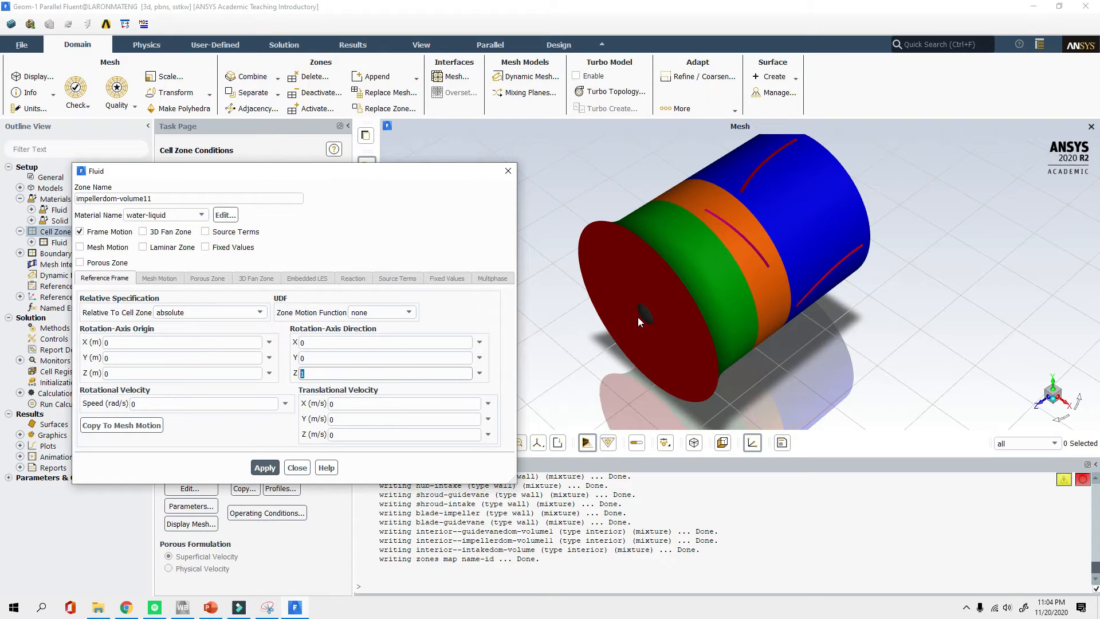
double_click(126, 343)
click(116, 357)
scroll(806, 370, down, 5)
scroll(825, 409, up, 4)
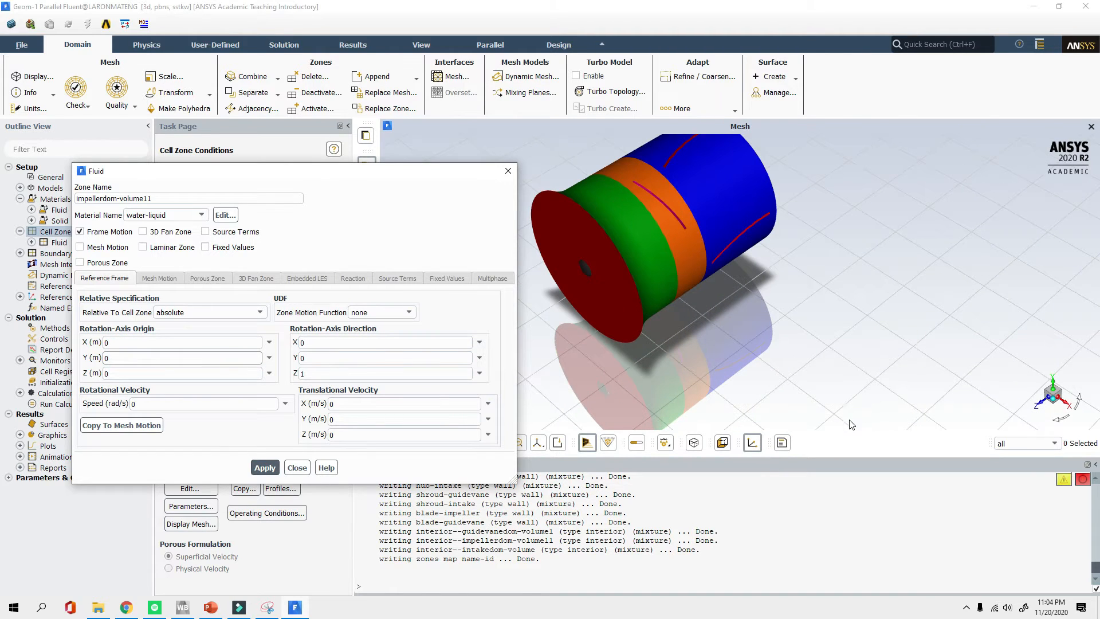
click(851, 426)
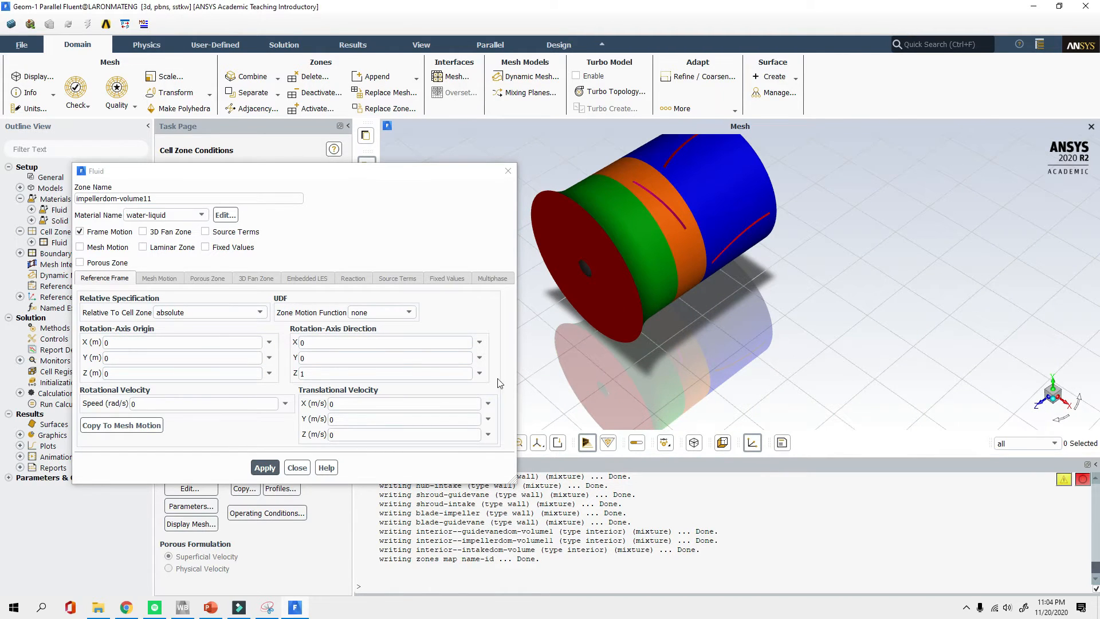
double_click(126, 373)
double_click(121, 358)
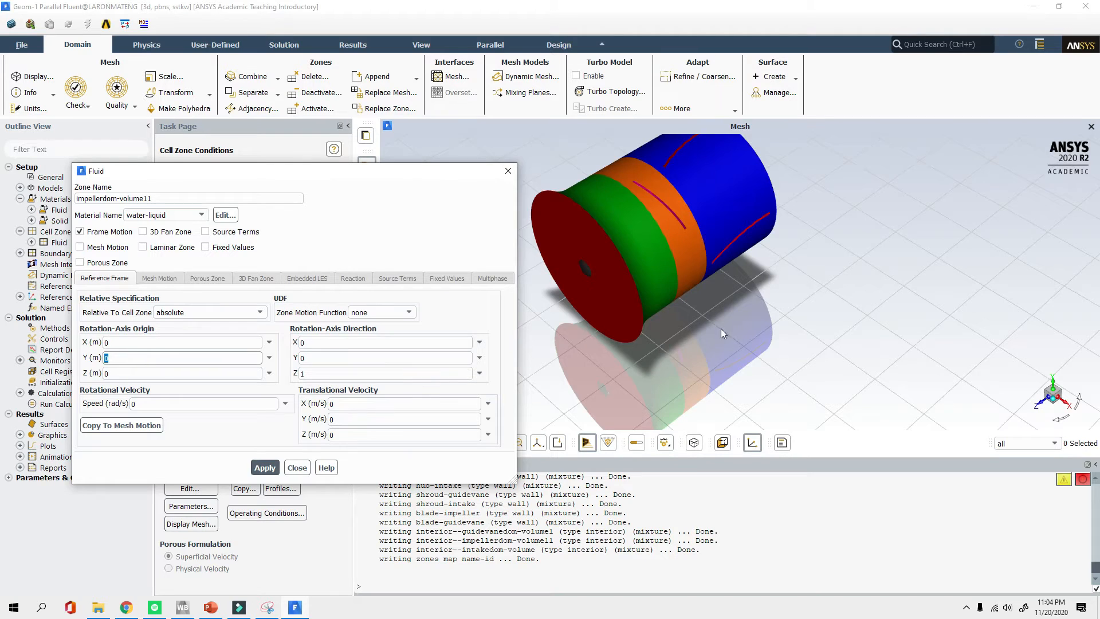
scroll(722, 333, down, 3)
double_click(322, 373)
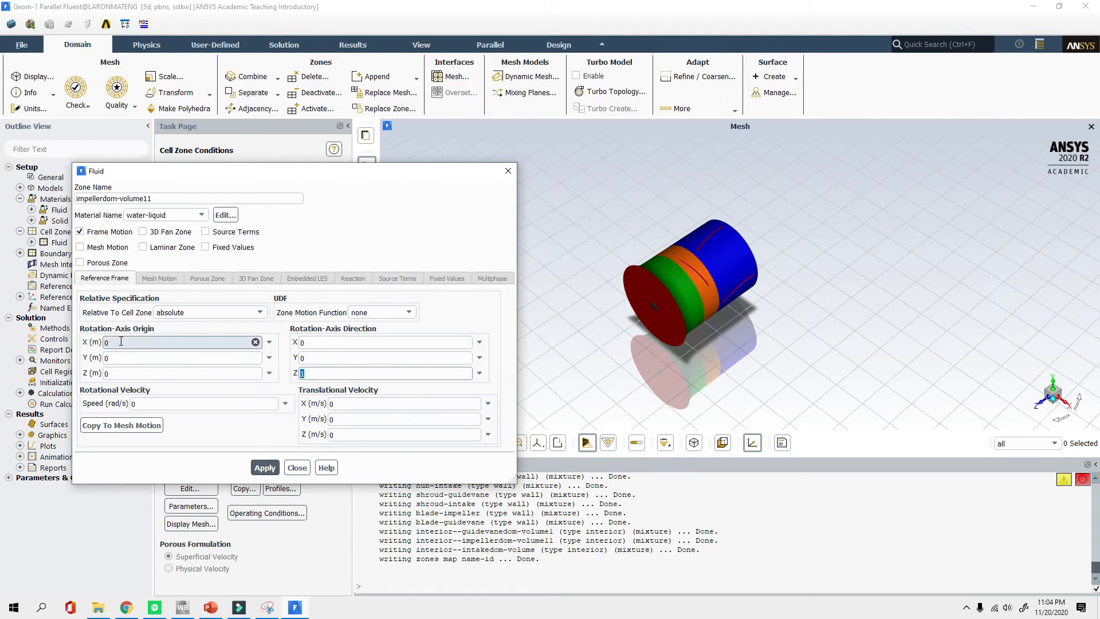
scroll(682, 275, up, 3)
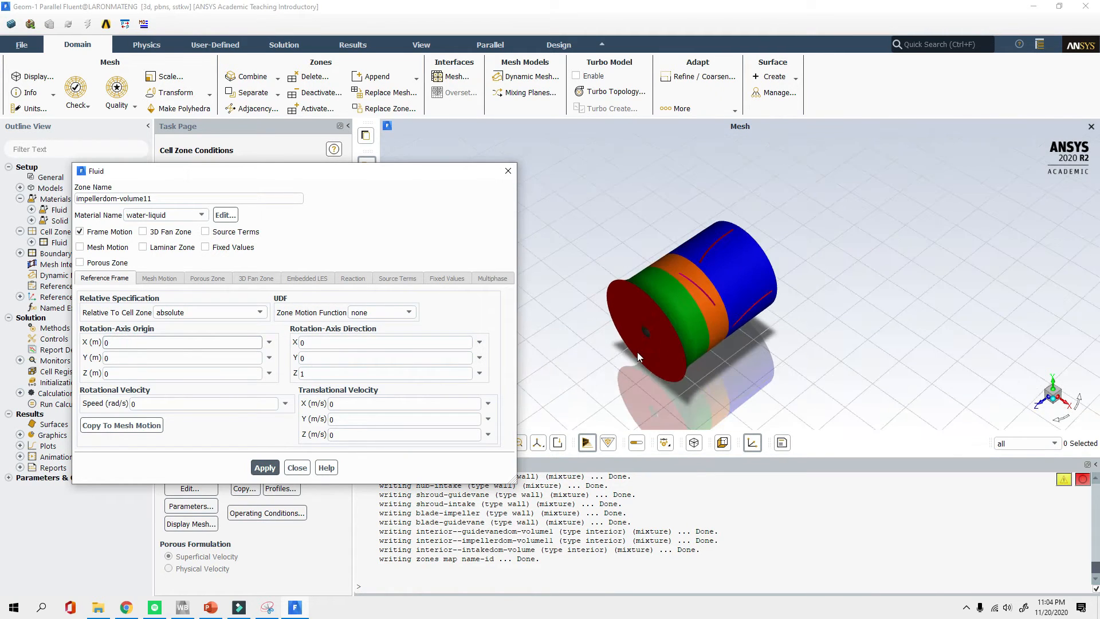
scroll(636, 354, up, 5)
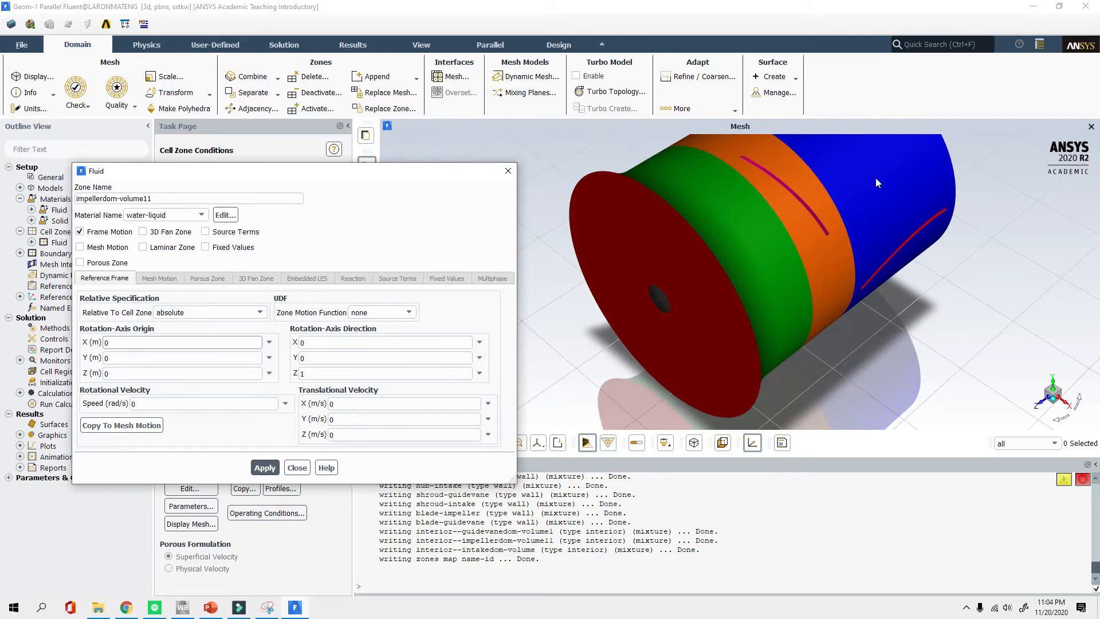
click(132, 372)
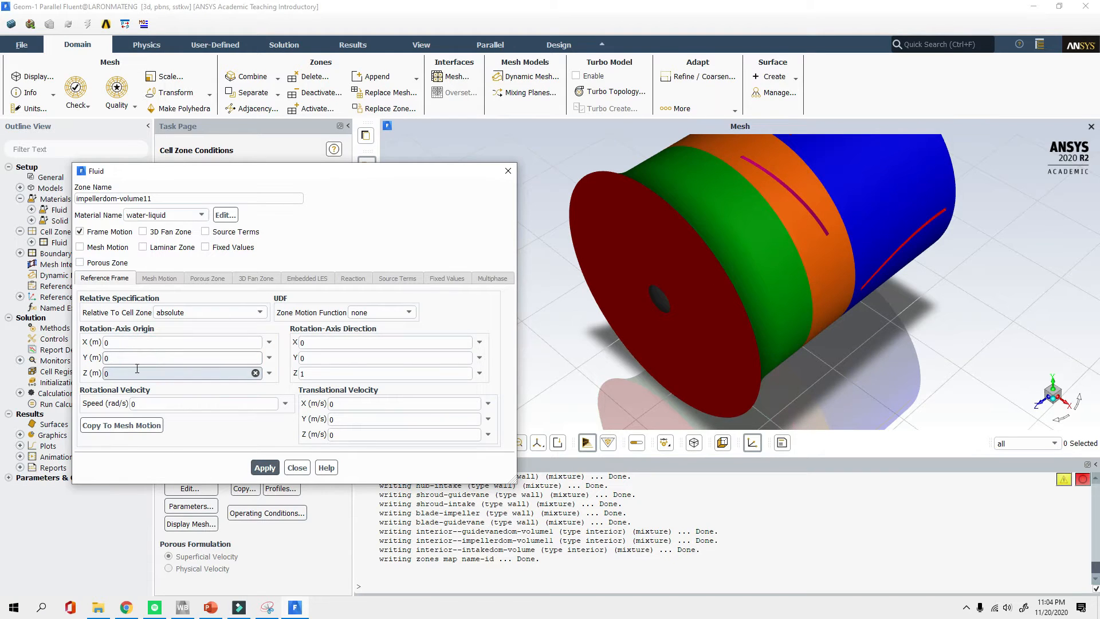
Change the angular-velocity unit to rpm and set the impeller zone's rotational speed to 1000 rpm
drag(131, 170, 260, 156)
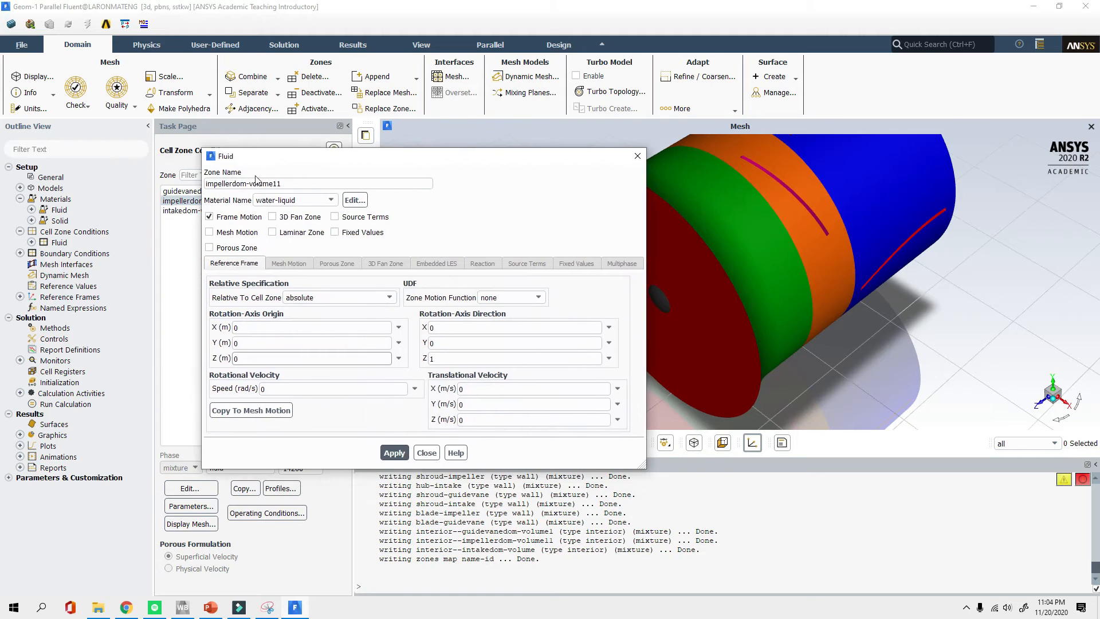
click(33, 109)
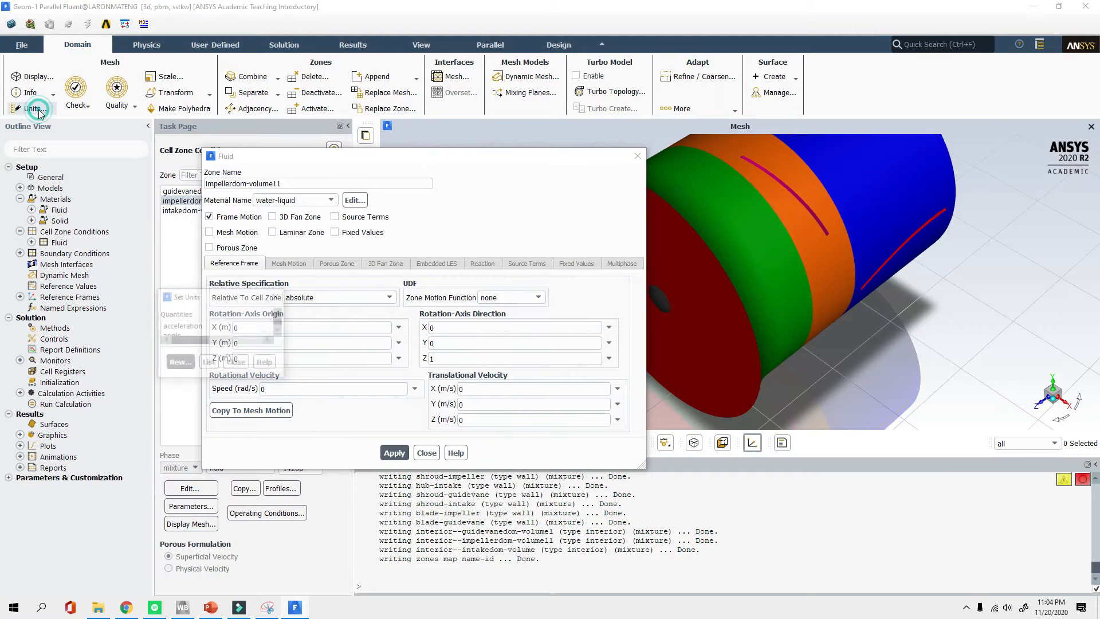
click(269, 346)
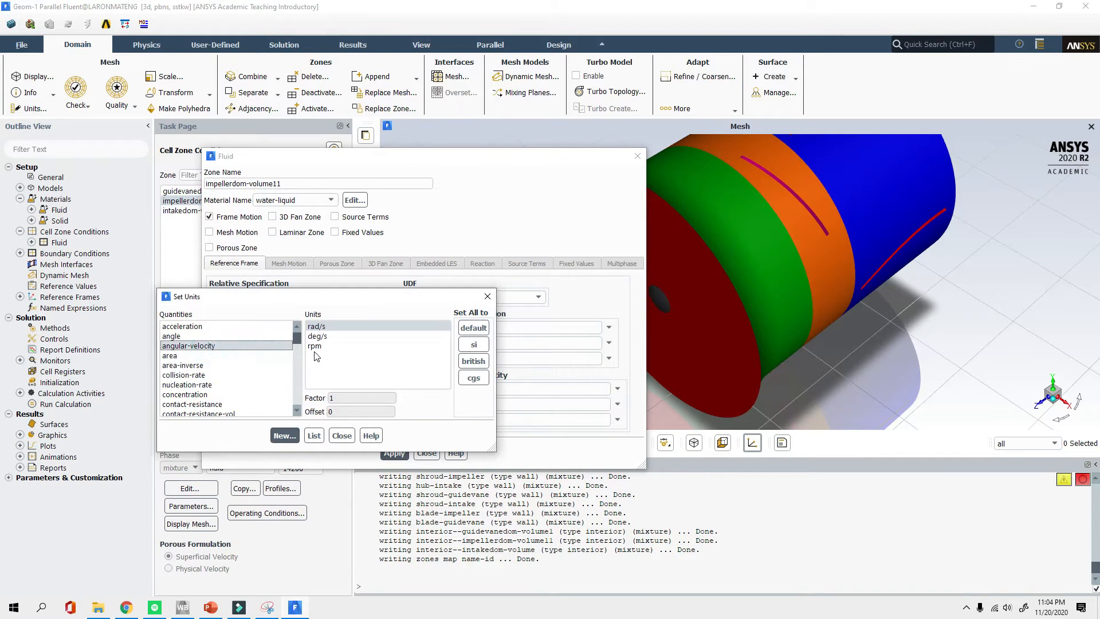
click(317, 347)
click(342, 436)
click(272, 389)
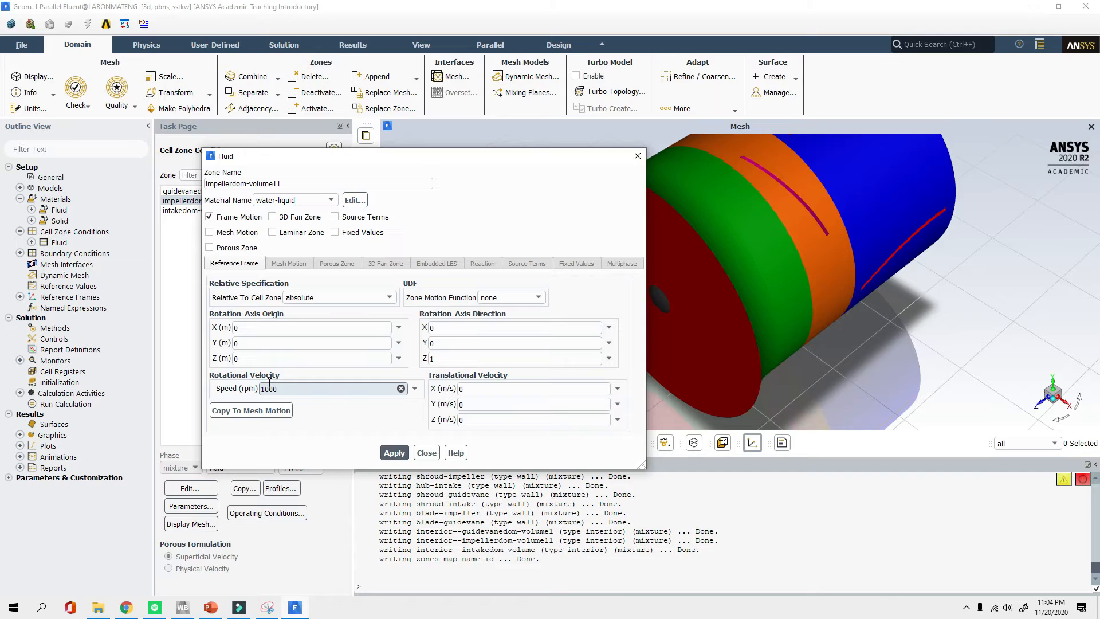
Display the mesh faces of all surfaces except the two impeller domain interfaces and the guide vane, impeller and intake shrouds
click(35, 76)
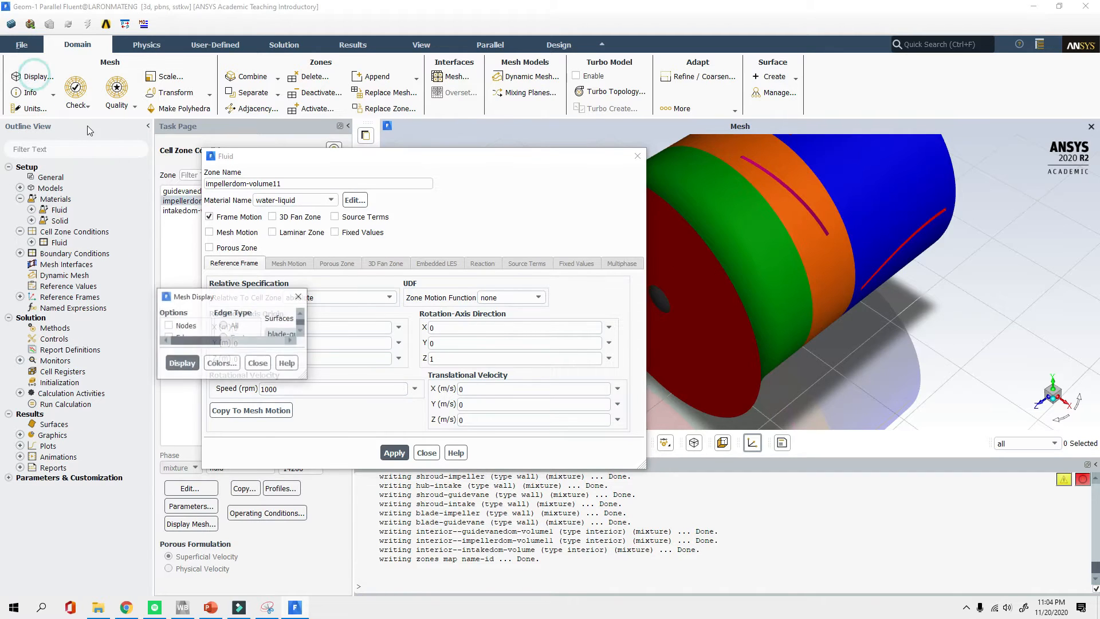
click(462, 318)
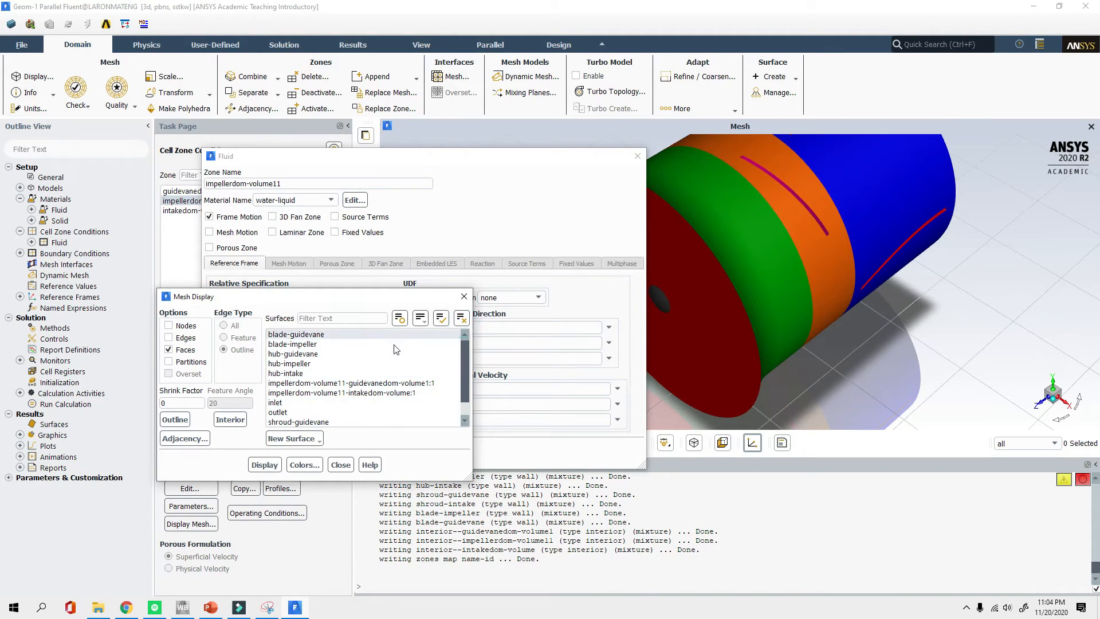
click(441, 318)
scroll(370, 401, down, 2)
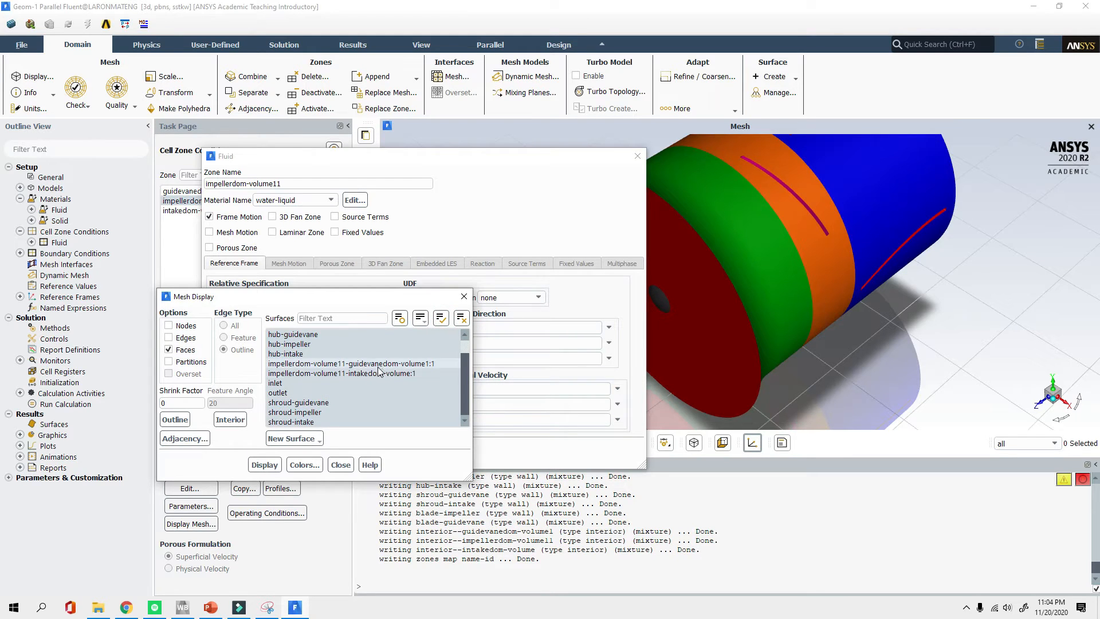
click(349, 374)
scroll(338, 384, up, 2)
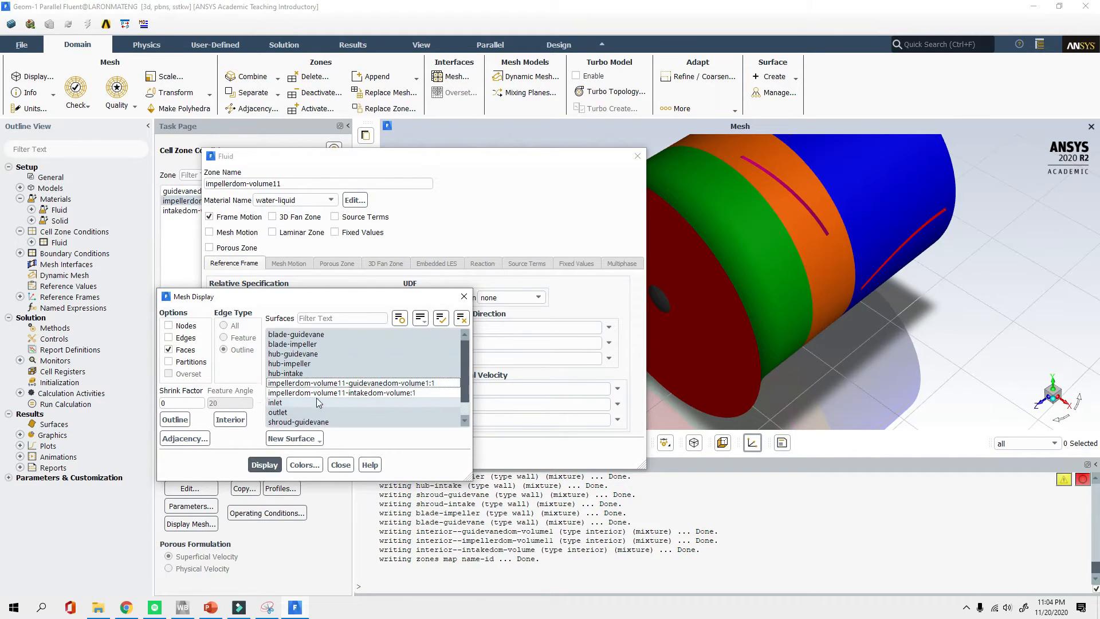
scroll(330, 394, down, 2)
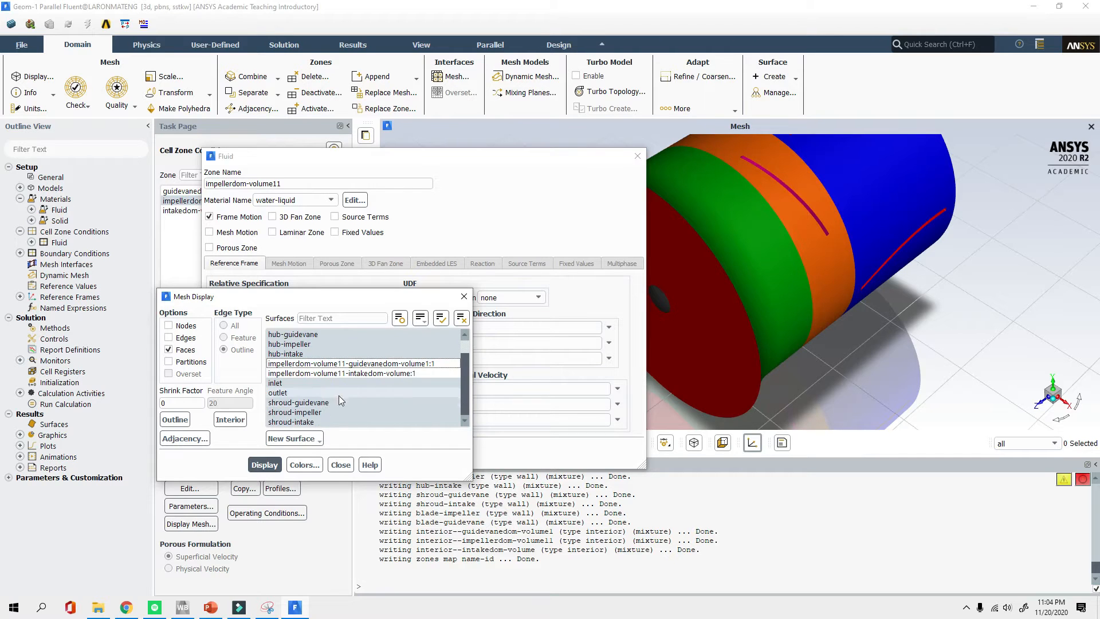
click(310, 423)
click(308, 412)
click(306, 402)
click(279, 468)
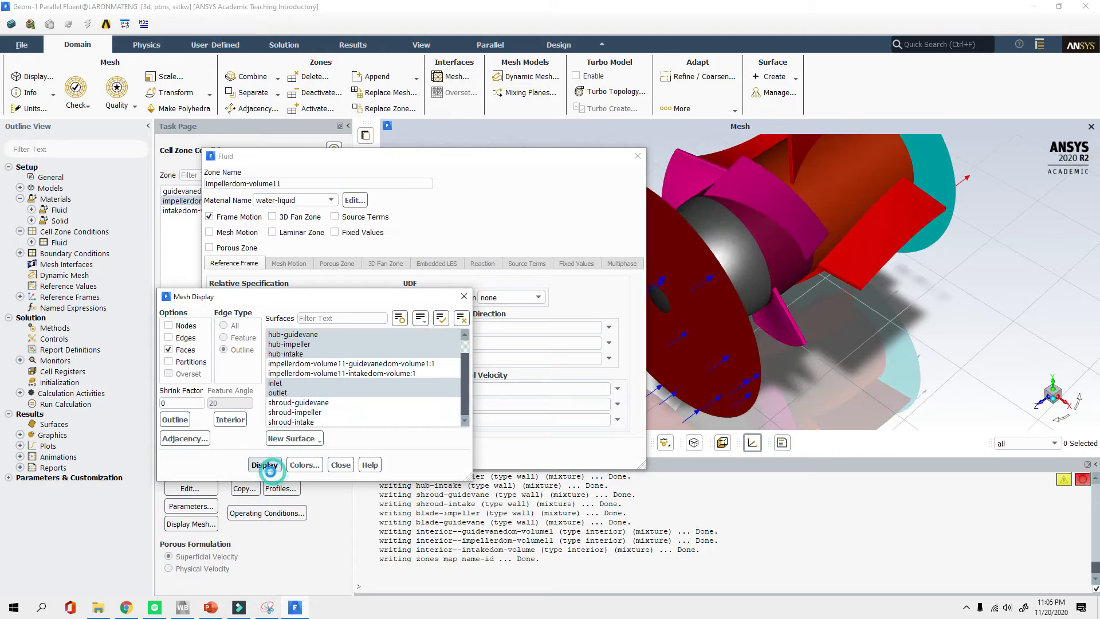
scroll(331, 370, up, 2)
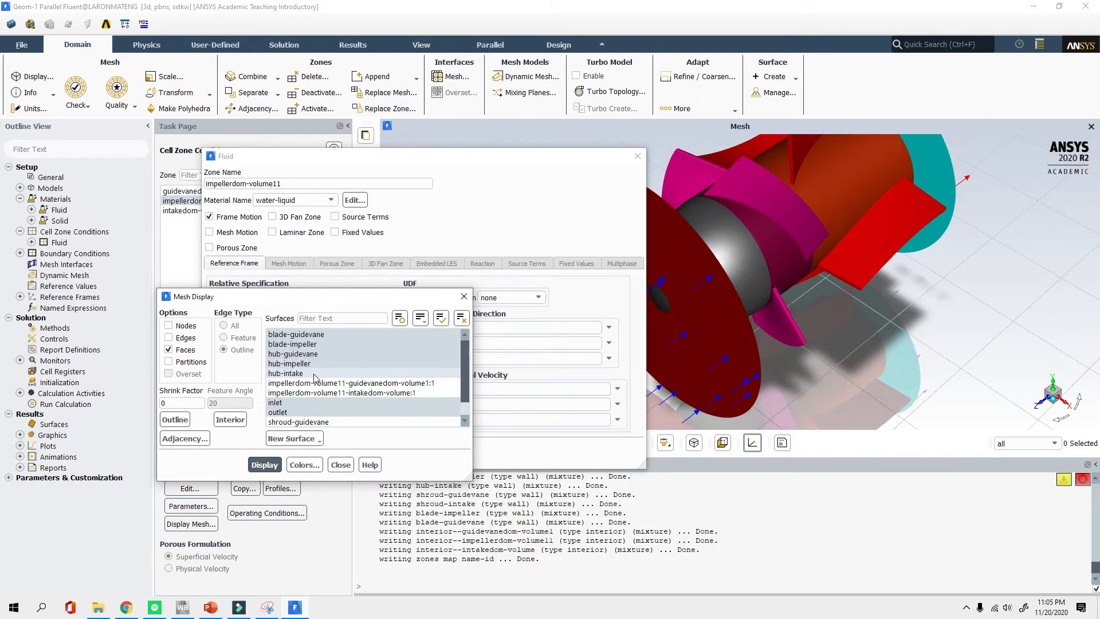
Remove the inlet and outlet surfaces from the mesh display so that only the blades and hubs are drawn
scroll(285, 378, down, 2)
click(285, 383)
click(287, 393)
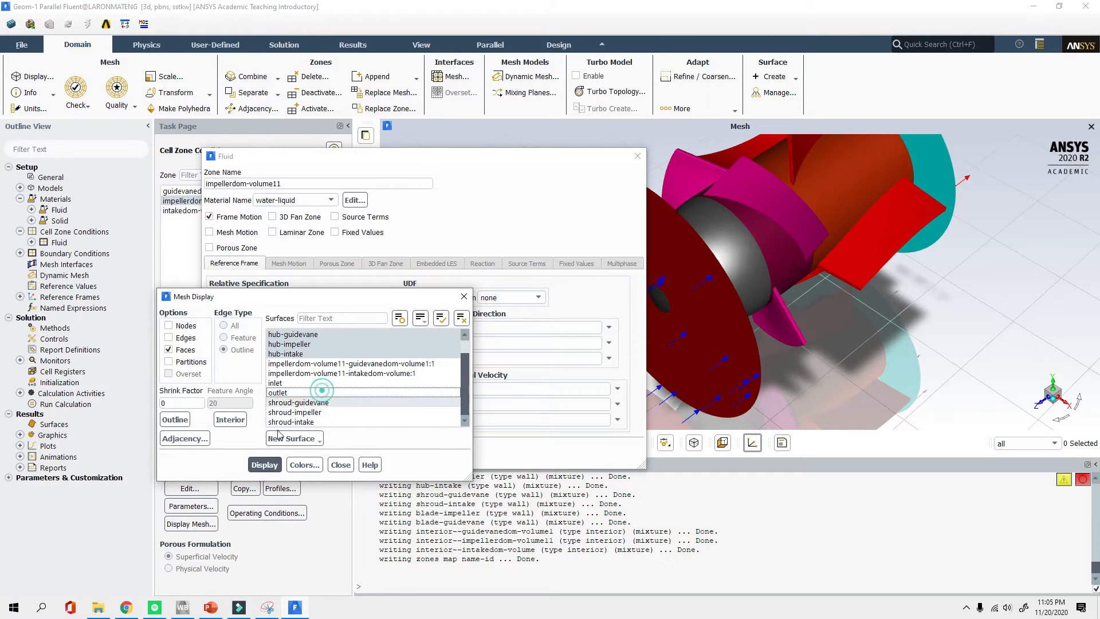
click(272, 466)
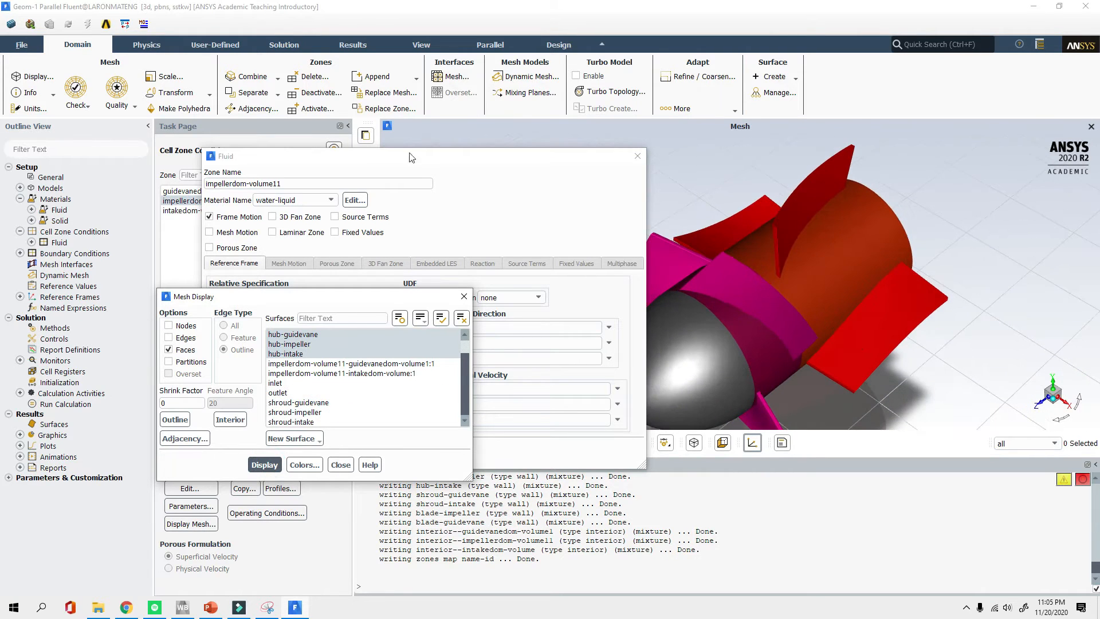
drag(407, 158, 281, 112)
click(341, 465)
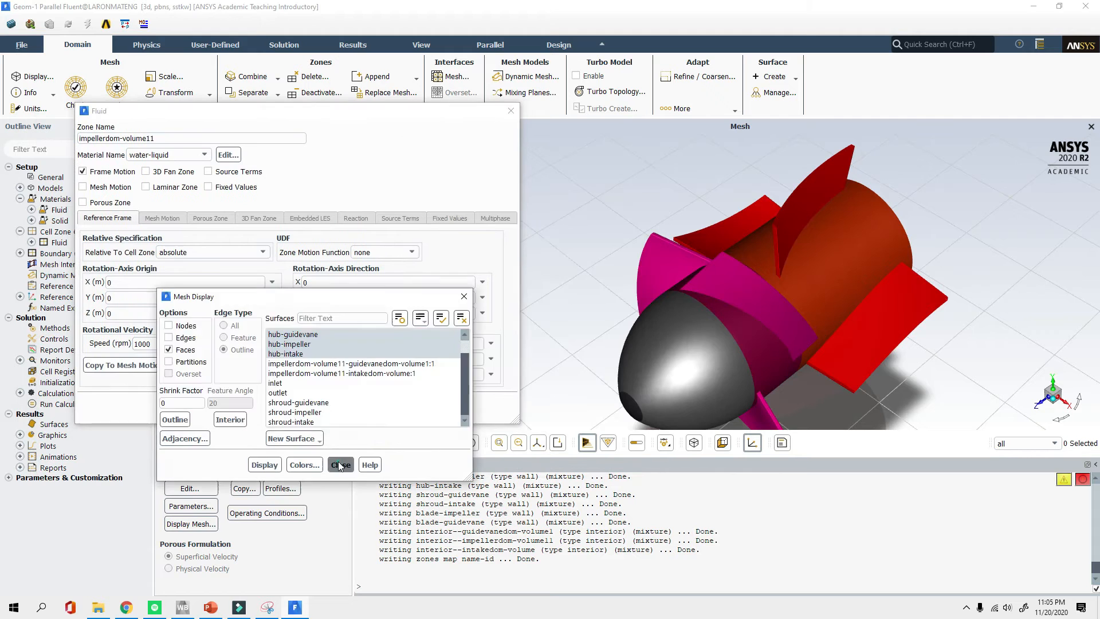
scroll(754, 299, up, 3)
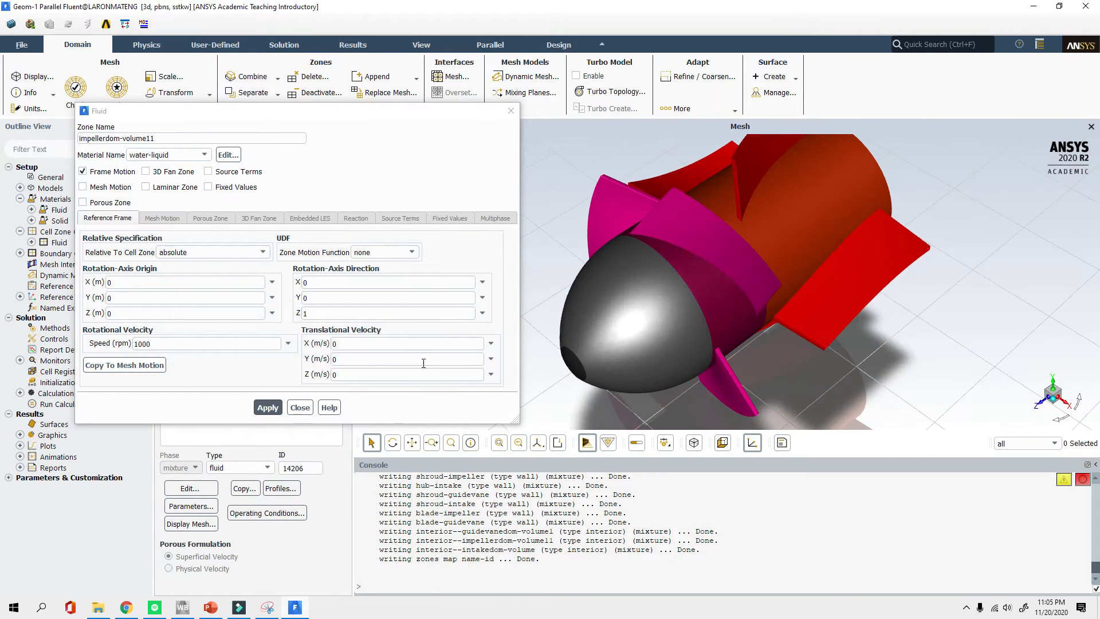
Capture the pump model in Snipping Tool and annotate it with the +Z axis arrow, the impeller's rotation arrow and a circled plus sign
click(267, 611)
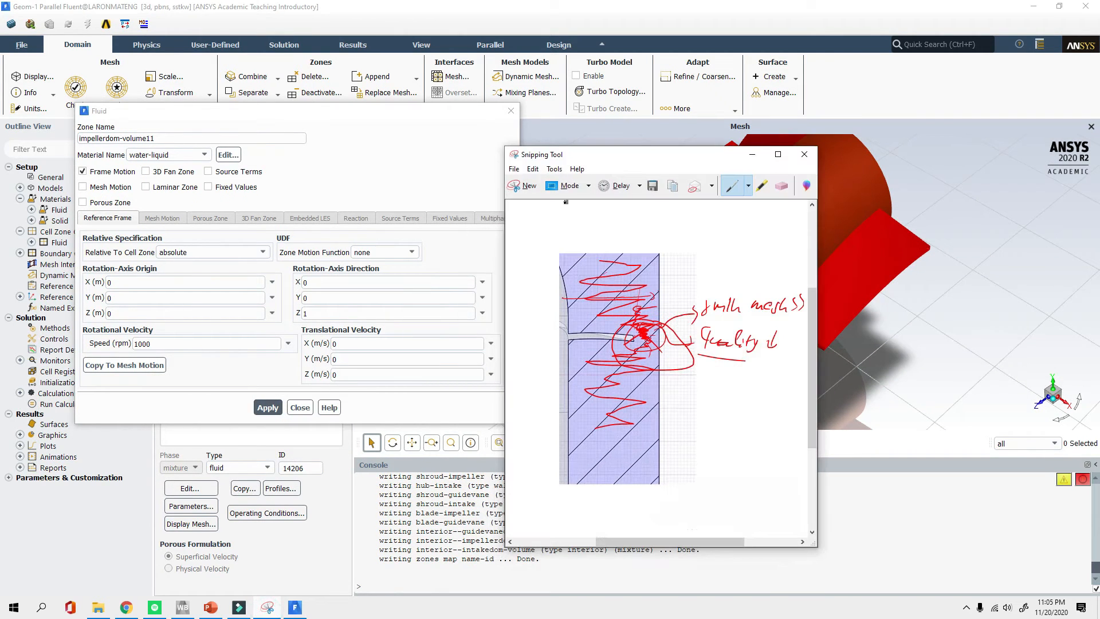
click(523, 186)
drag(499, 84, 947, 427)
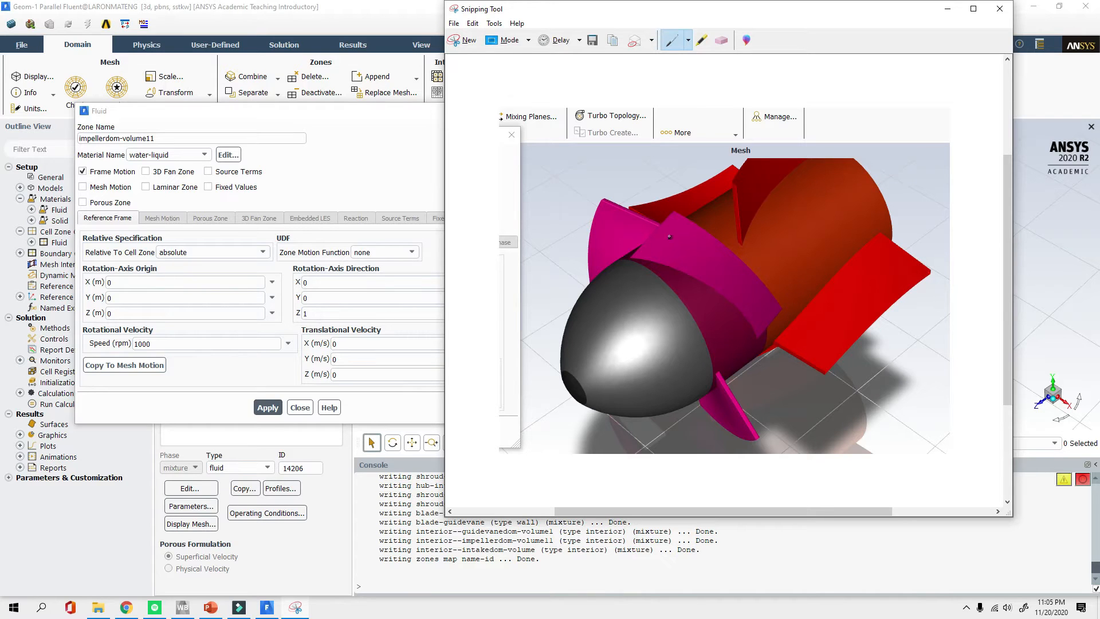
drag(652, 206, 624, 208)
drag(581, 338, 568, 344)
mouse_move(577, 323)
mouse_down()
mouse_move(583, 349)
mouse_move(551, 374)
mouse_move(545, 361)
mouse_move(525, 374)
mouse_up()
drag(518, 372, 529, 388)
drag(620, 142, 623, 140)
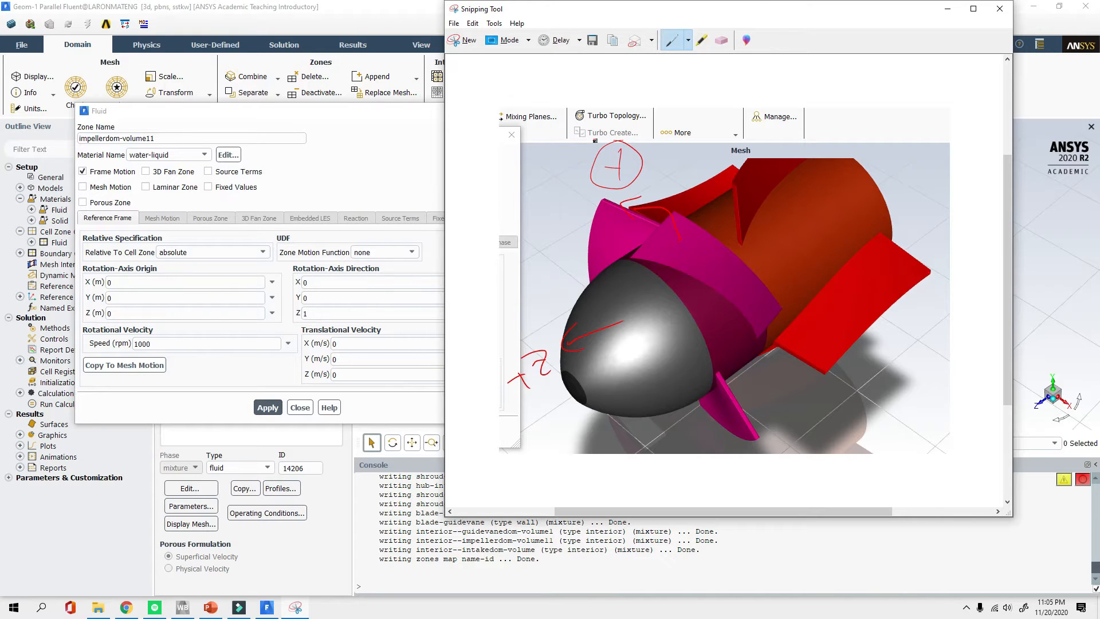
click(943, 10)
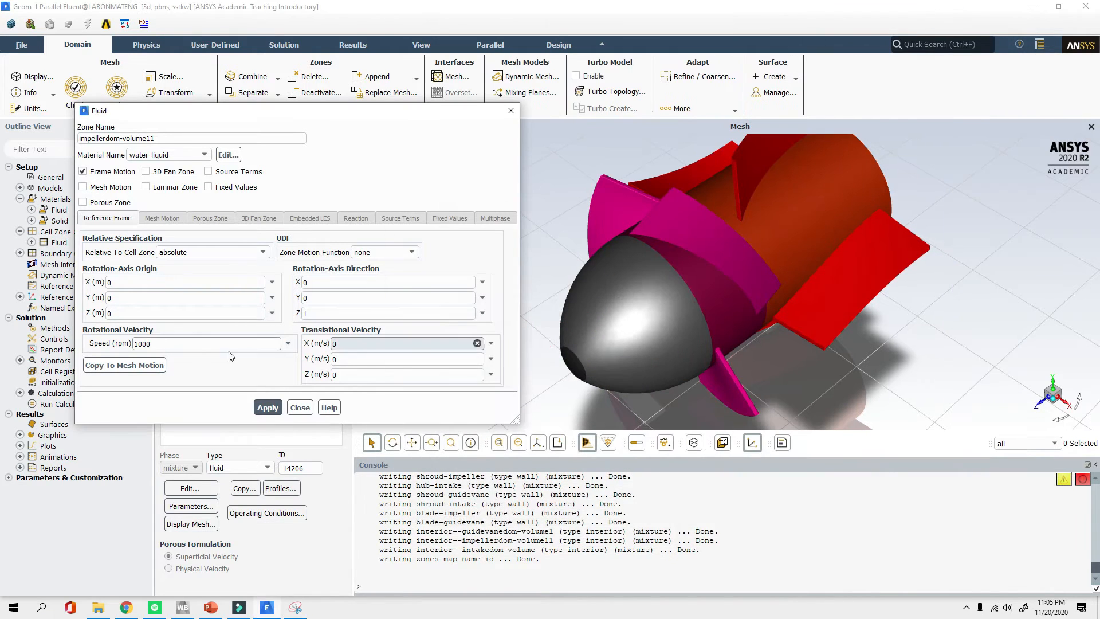
Apply the impeller zone's frame motion settings and set the intakedom-volume cell zone's material to water-liquid
click(269, 408)
click(290, 411)
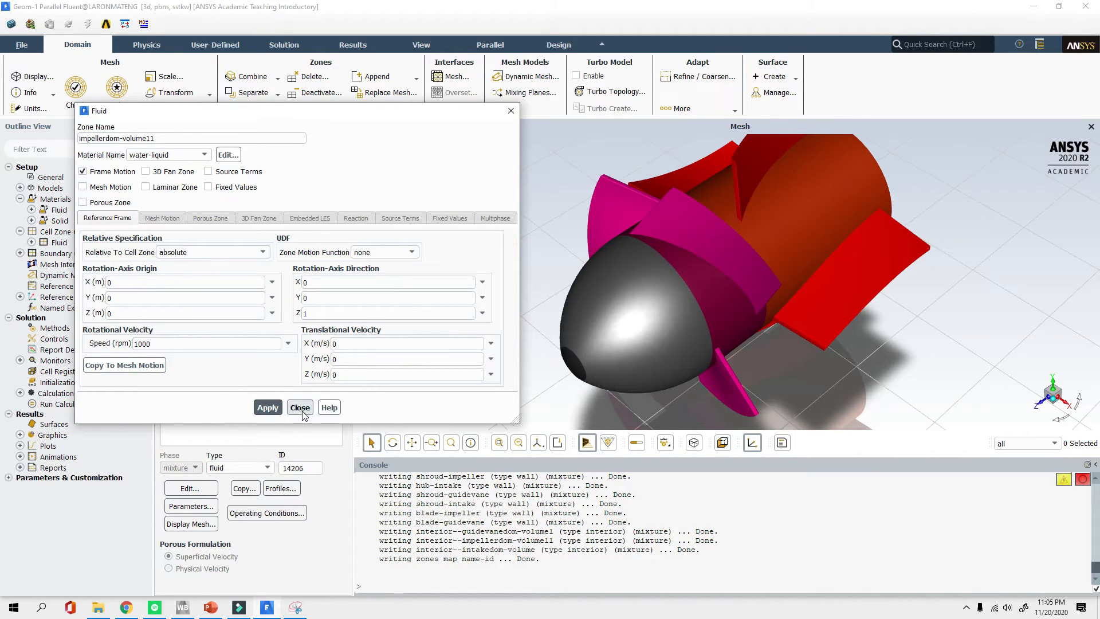
click(216, 210)
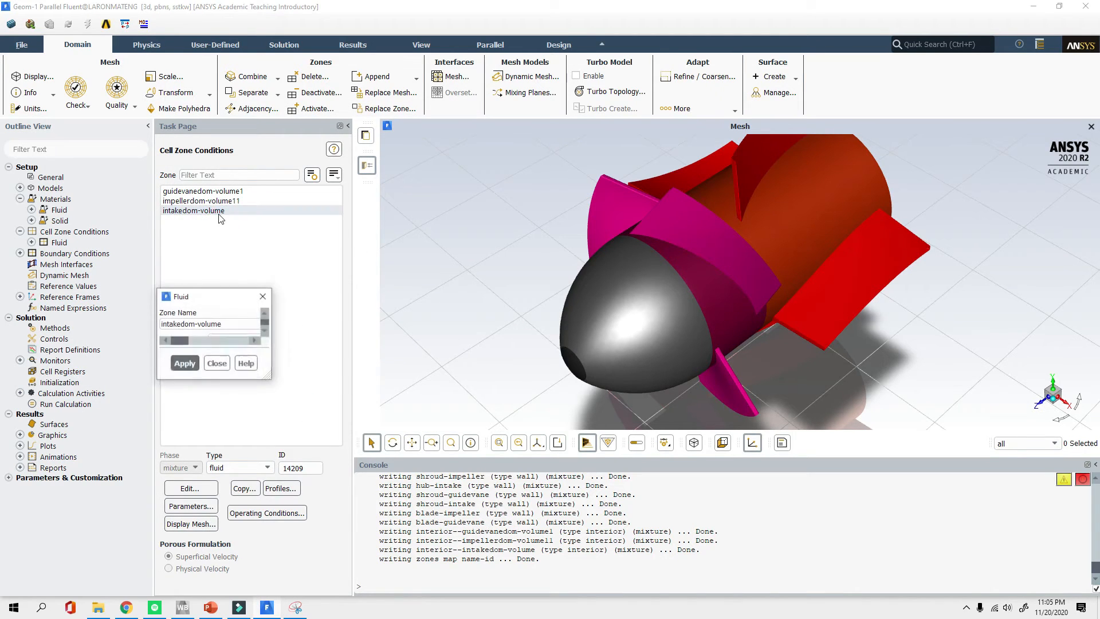
click(252, 340)
click(245, 353)
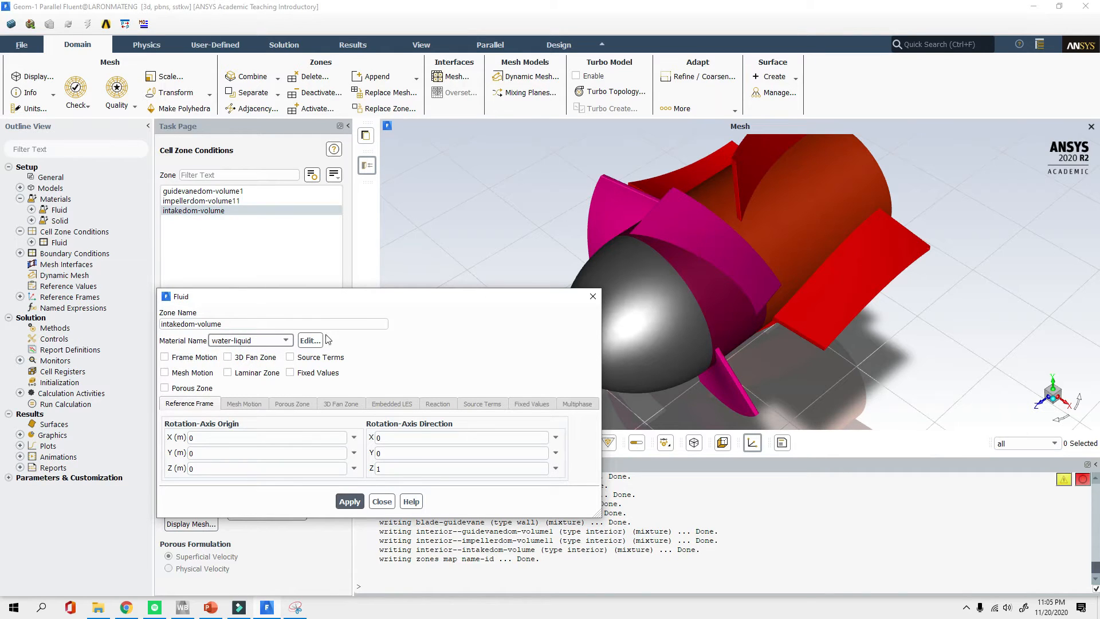
click(168, 356)
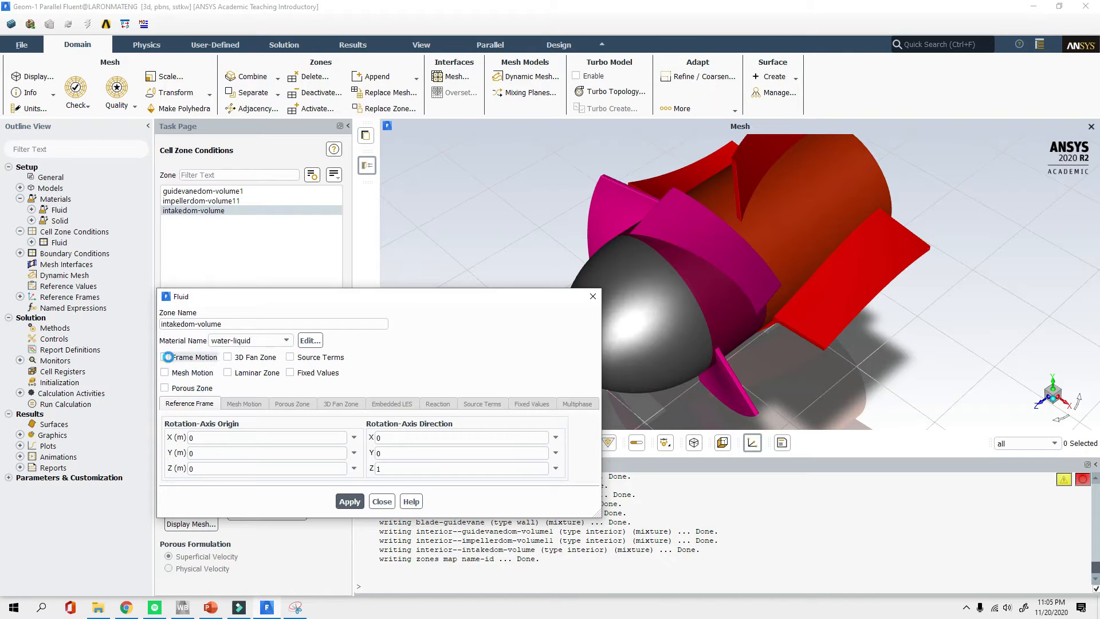
click(382, 501)
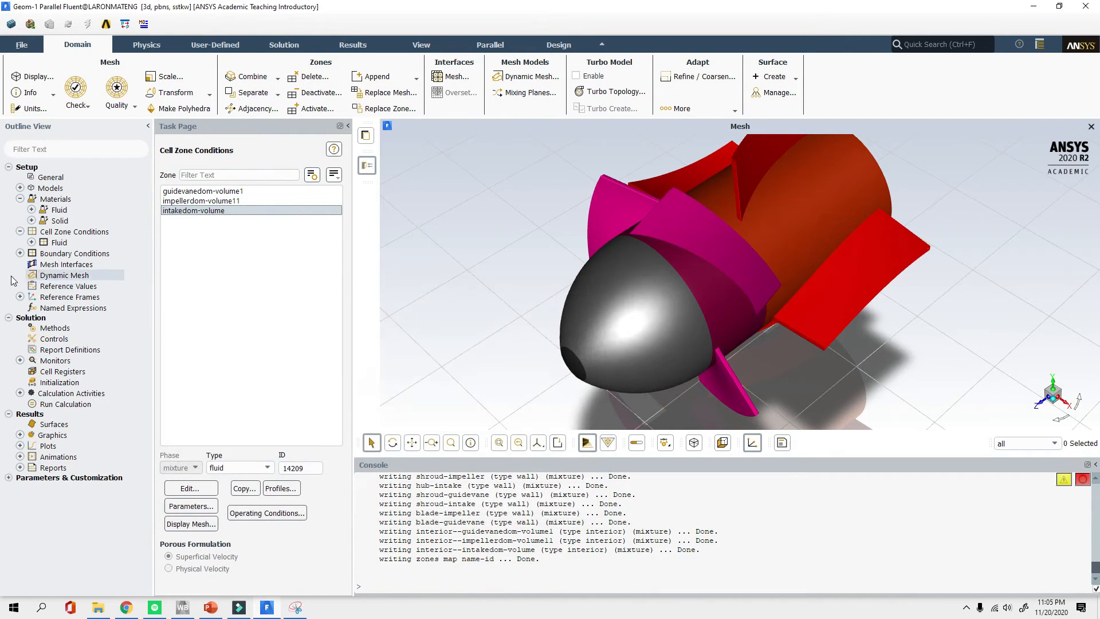
Change the inlet boundary's type from velocity-inlet to pressure-inlet
double_click(86, 253)
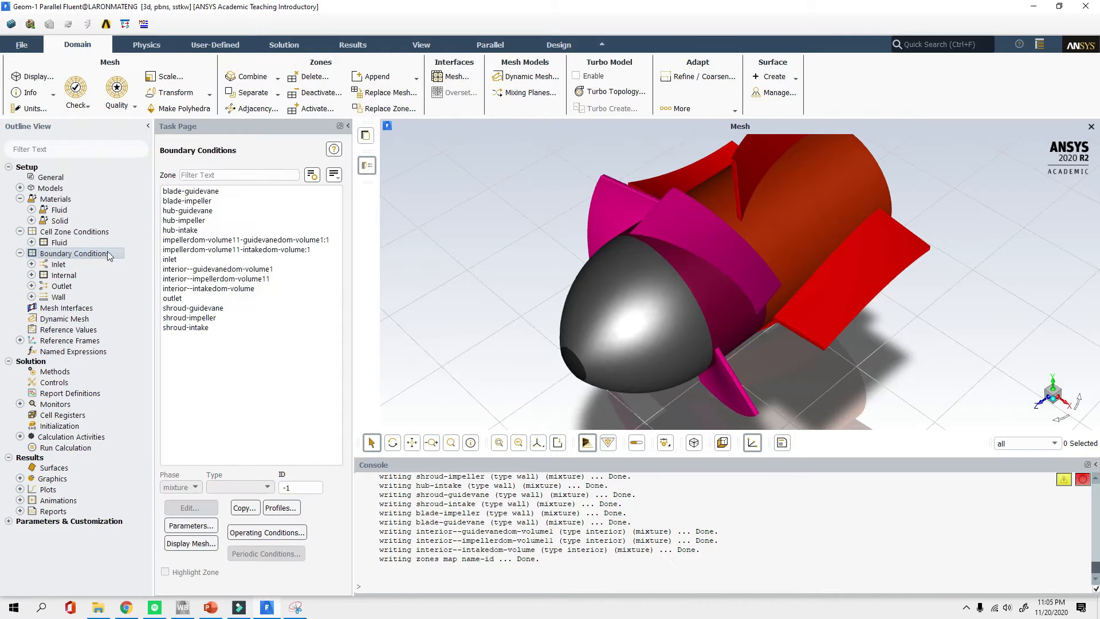
click(174, 259)
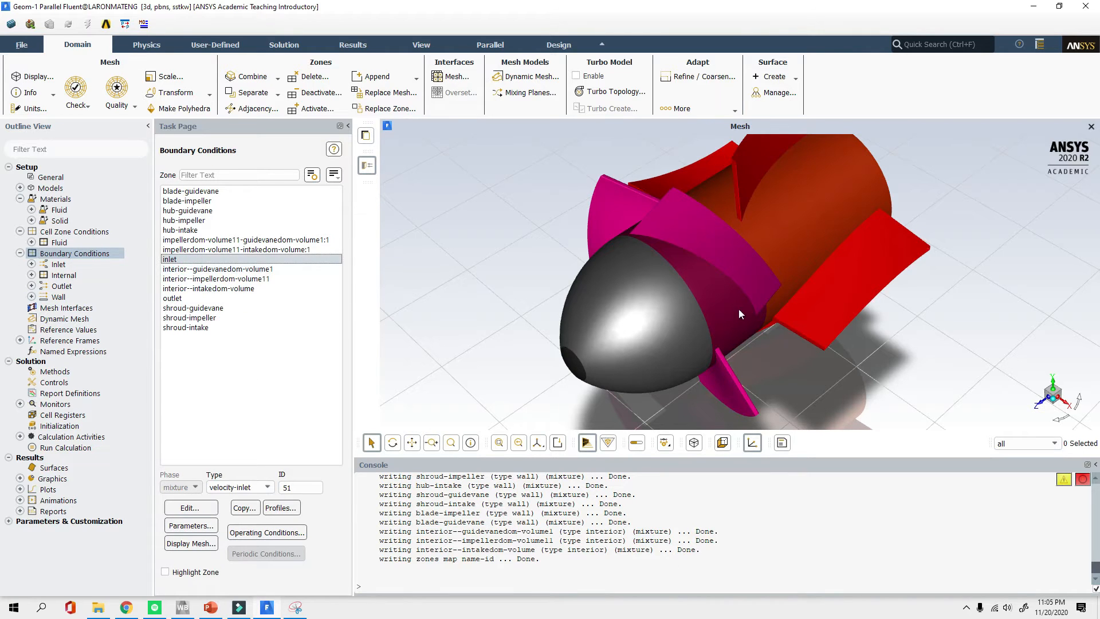
click(293, 609)
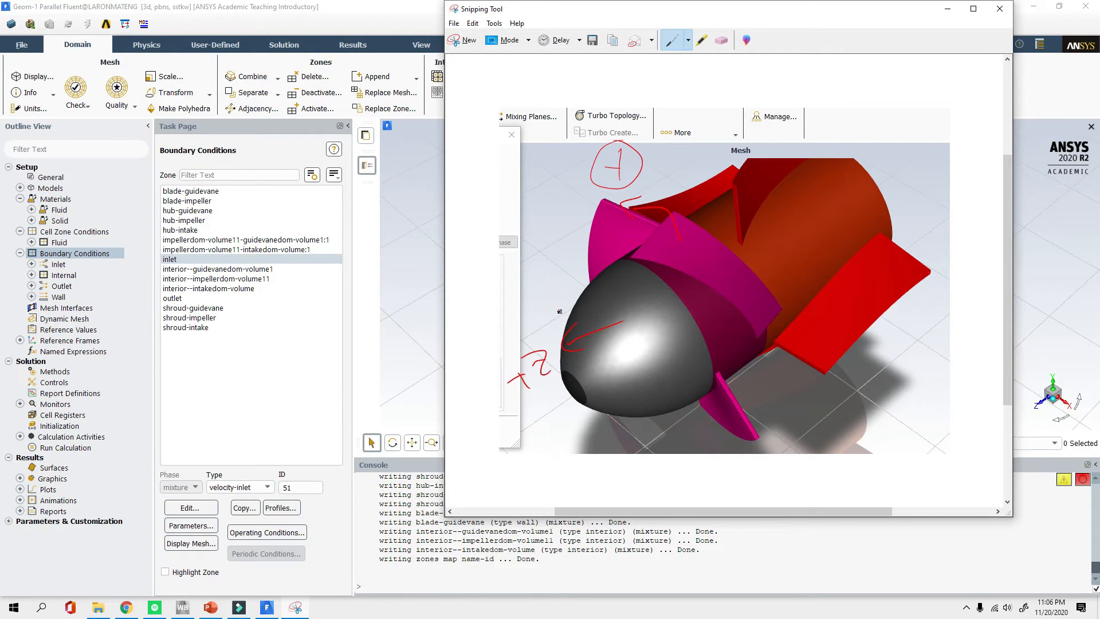
click(470, 45)
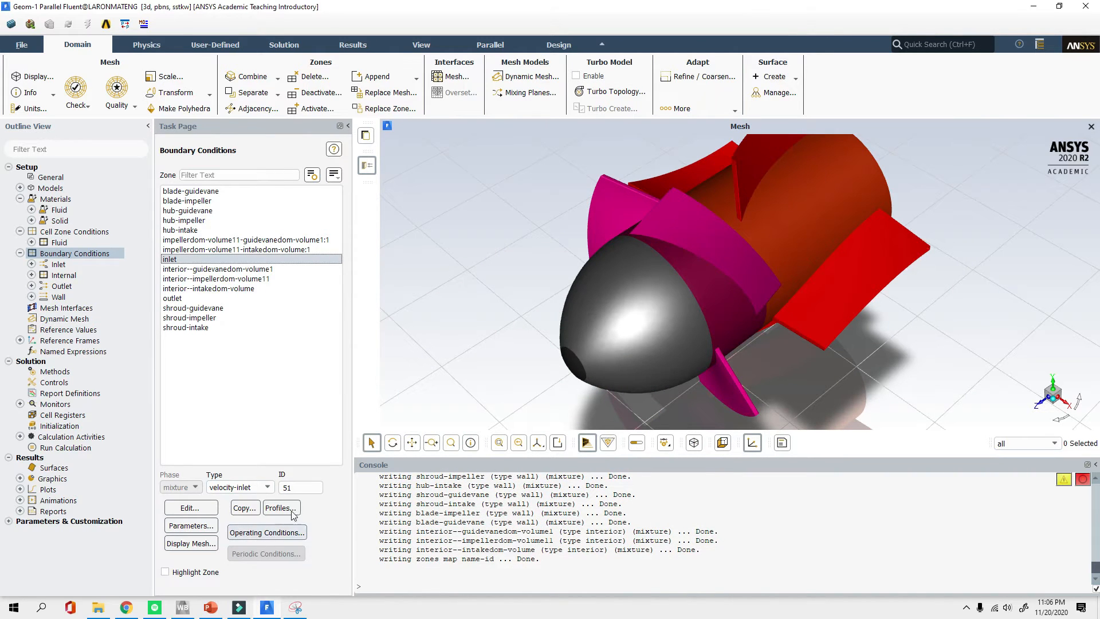
click(238, 487)
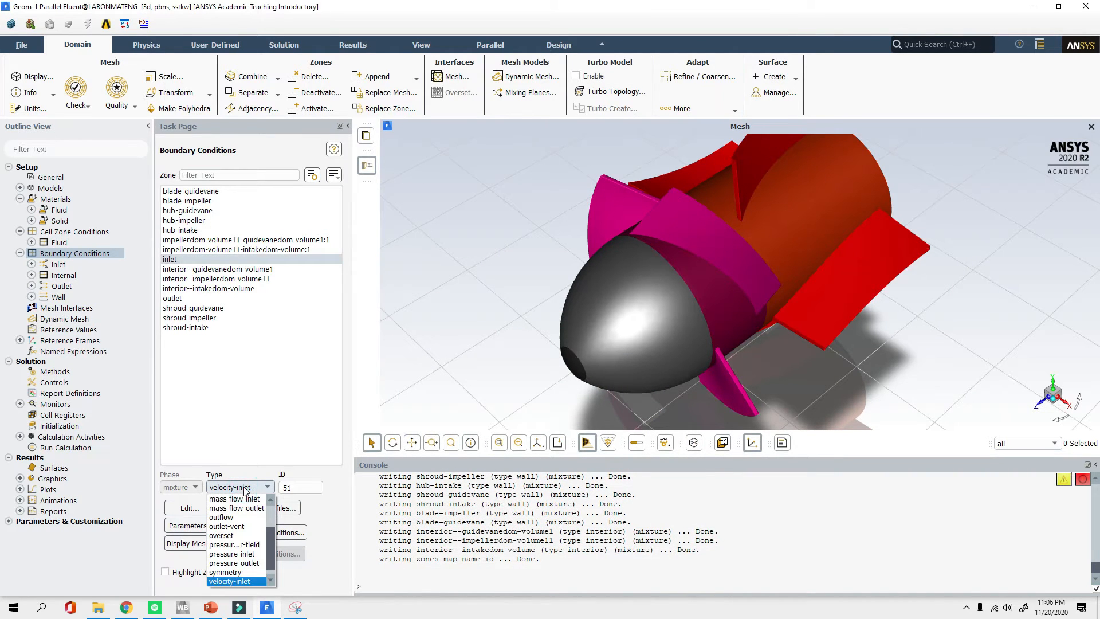
click(241, 554)
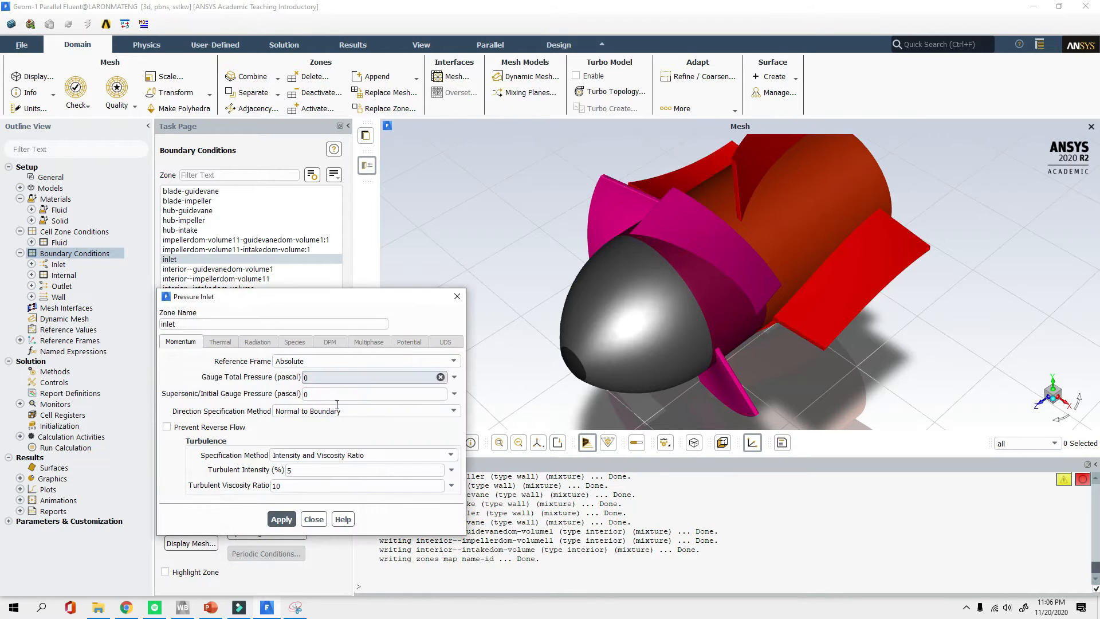
Switch to the PowerPoint presentation and examine the pump's inlet and outlet sides on the Mesh slide
click(212, 608)
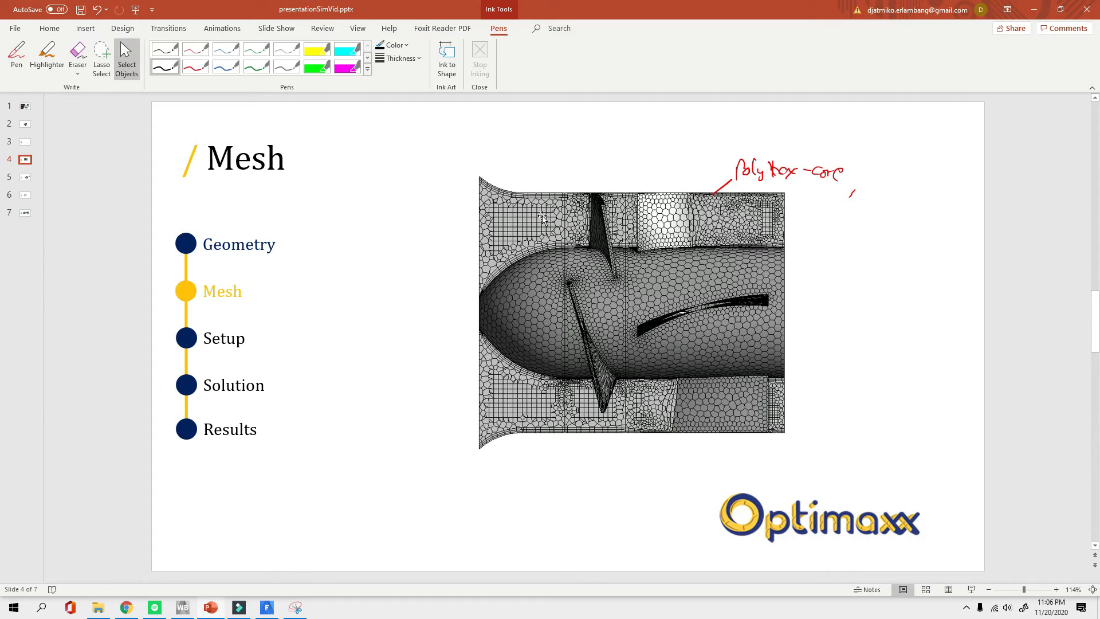
click(463, 219)
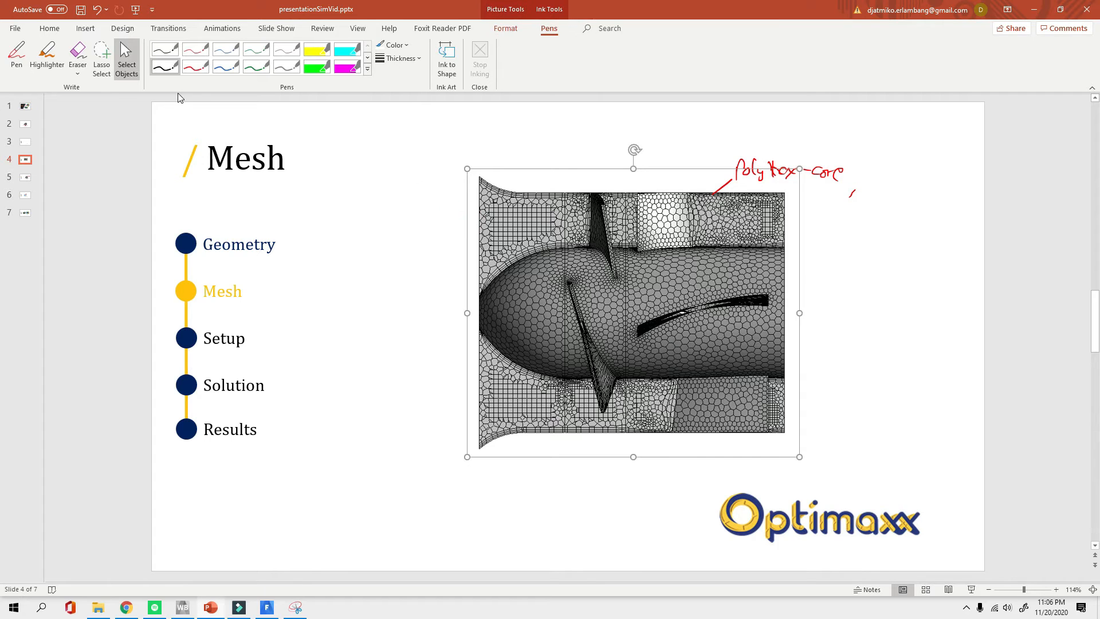
click(158, 131)
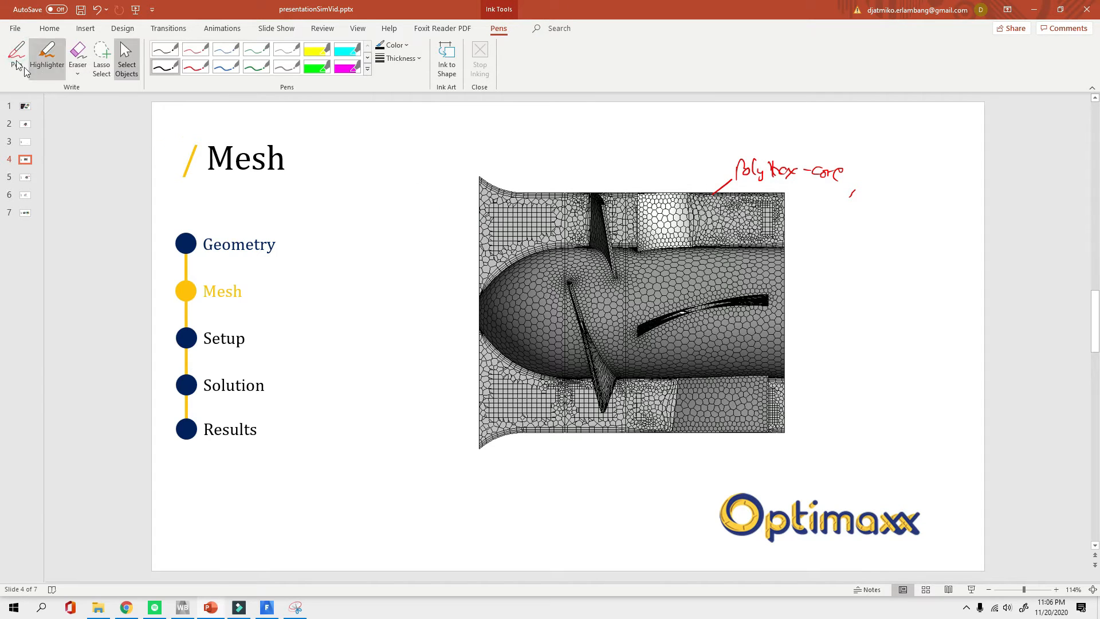
click(19, 60)
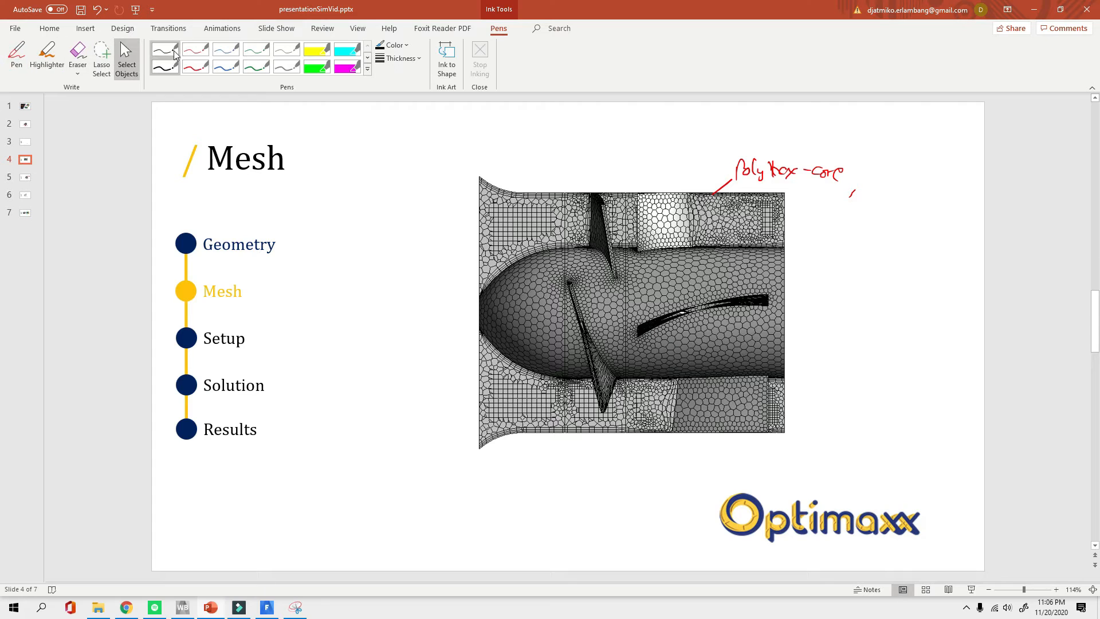
click(345, 205)
drag(428, 282, 459, 298)
drag(406, 231, 428, 232)
click(491, 249)
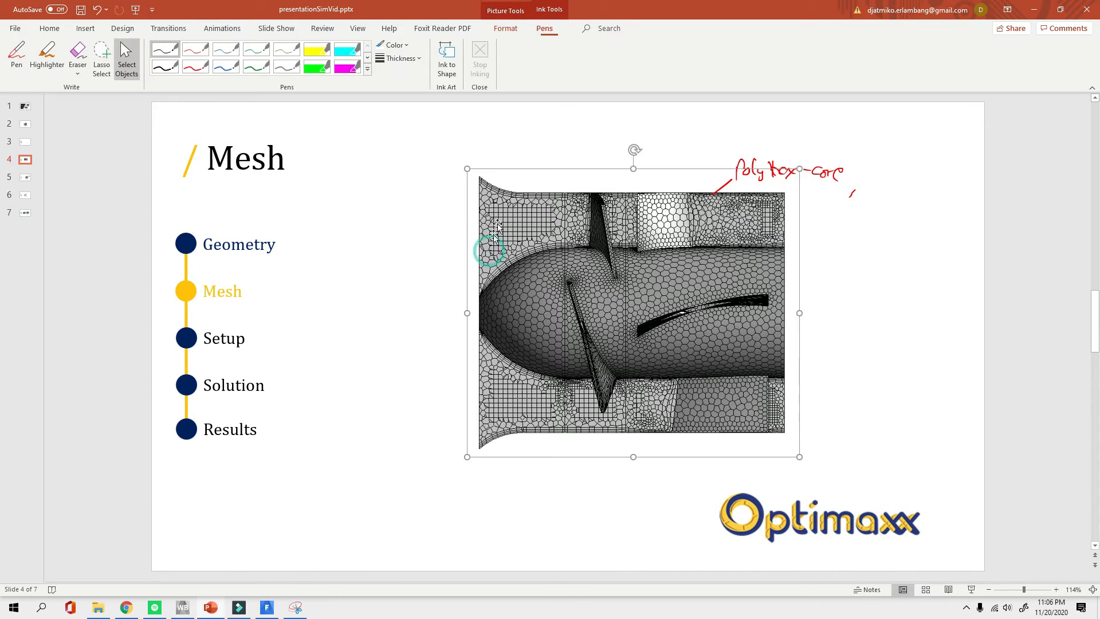
click(472, 235)
click(789, 245)
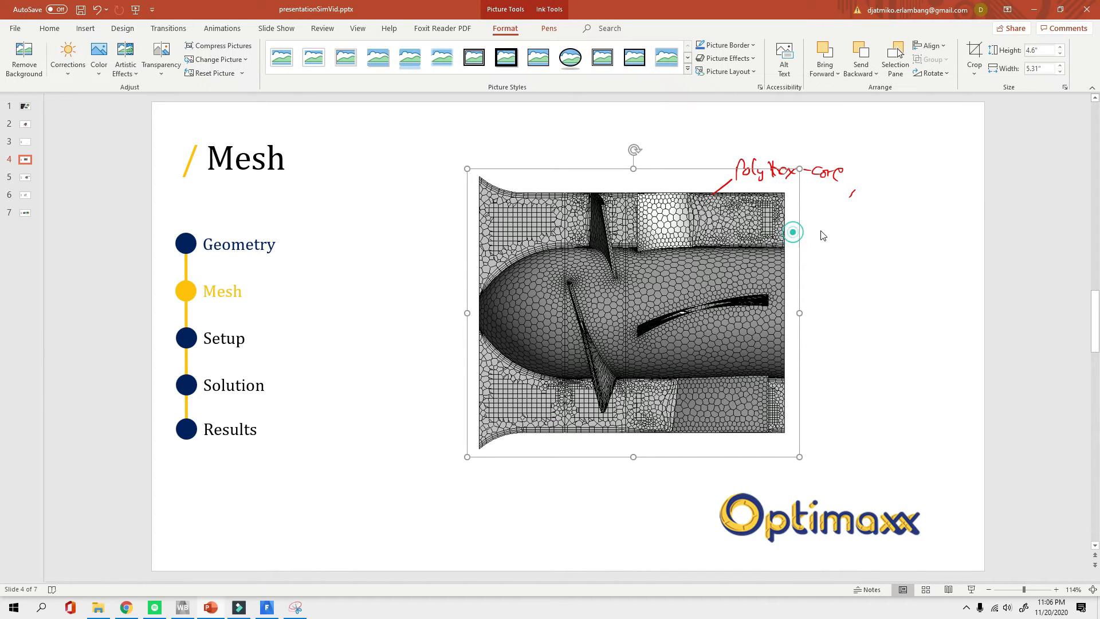
click(1037, 10)
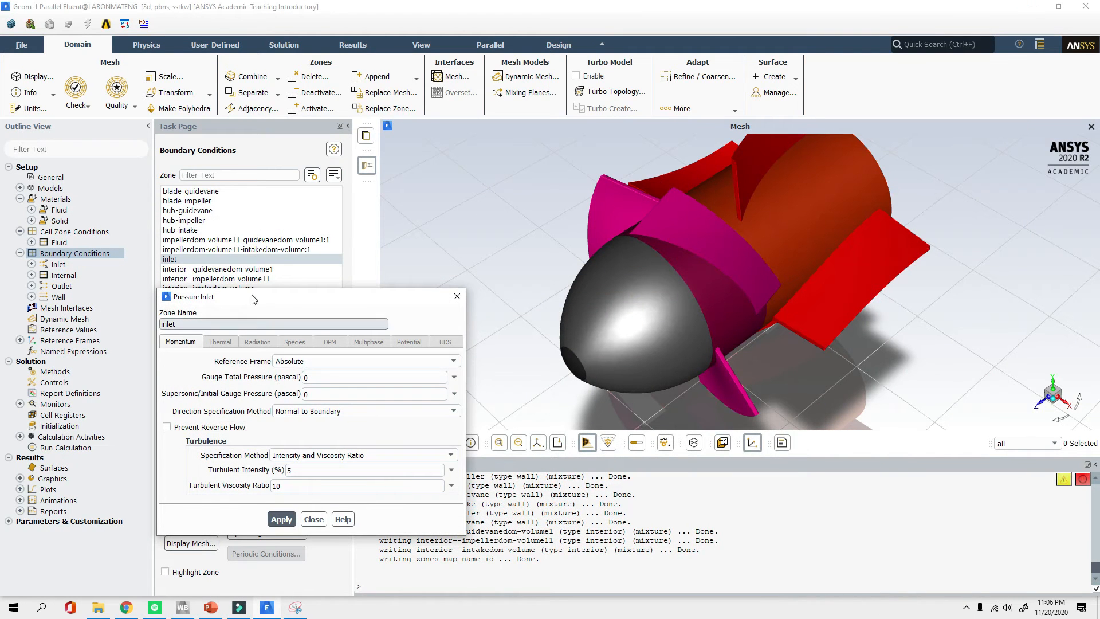
Apply the pressure inlet with 0 Pa gauge total pressure and a flow direction normal to the boundary
drag(229, 298, 371, 174)
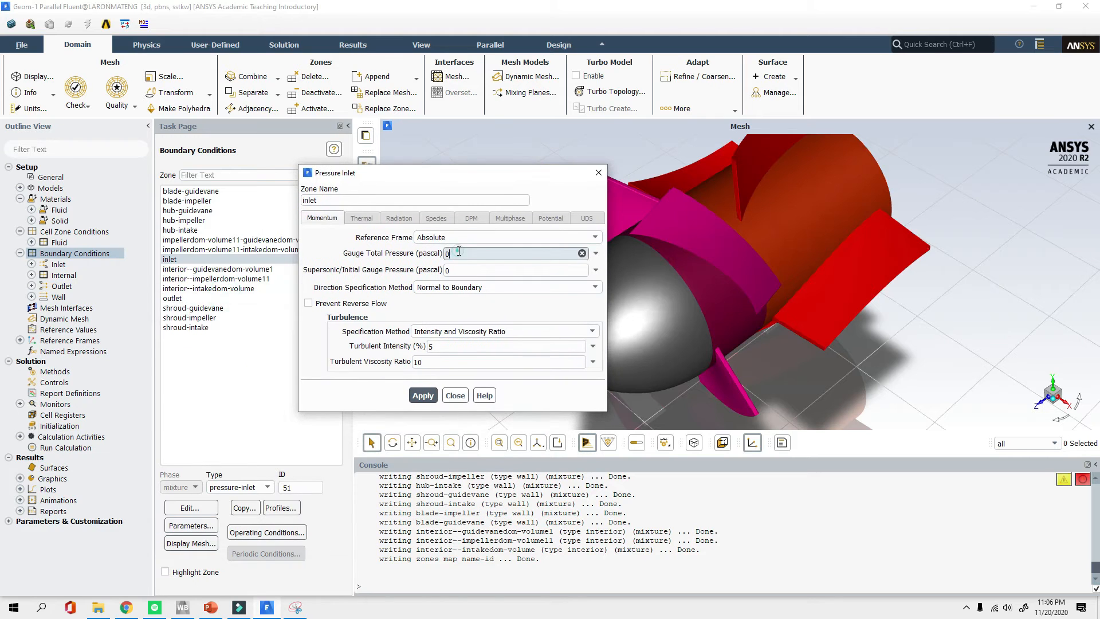
click(379, 224)
click(426, 393)
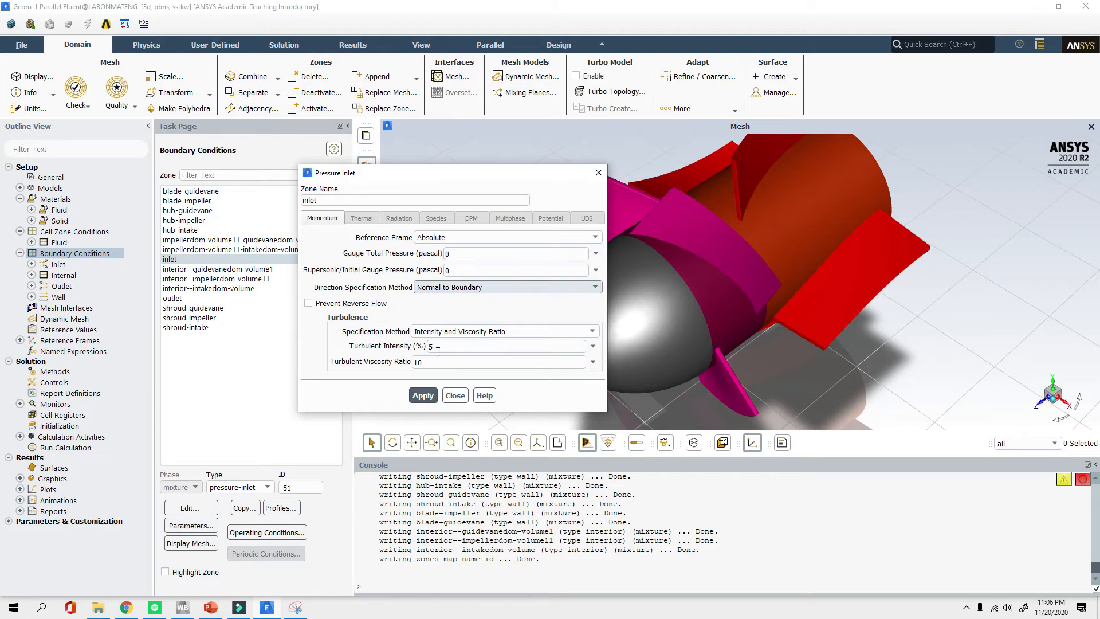
click(462, 402)
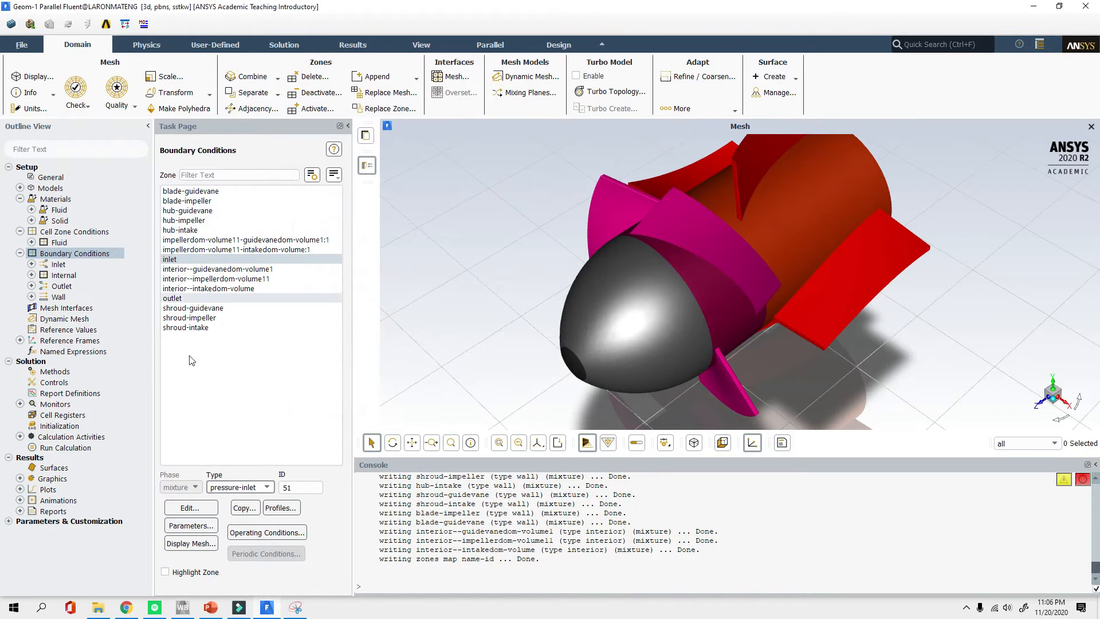
Compare the operating pressure in the operating conditions with the inlet's gauge total pressure
click(269, 533)
drag(202, 341, 153, 340)
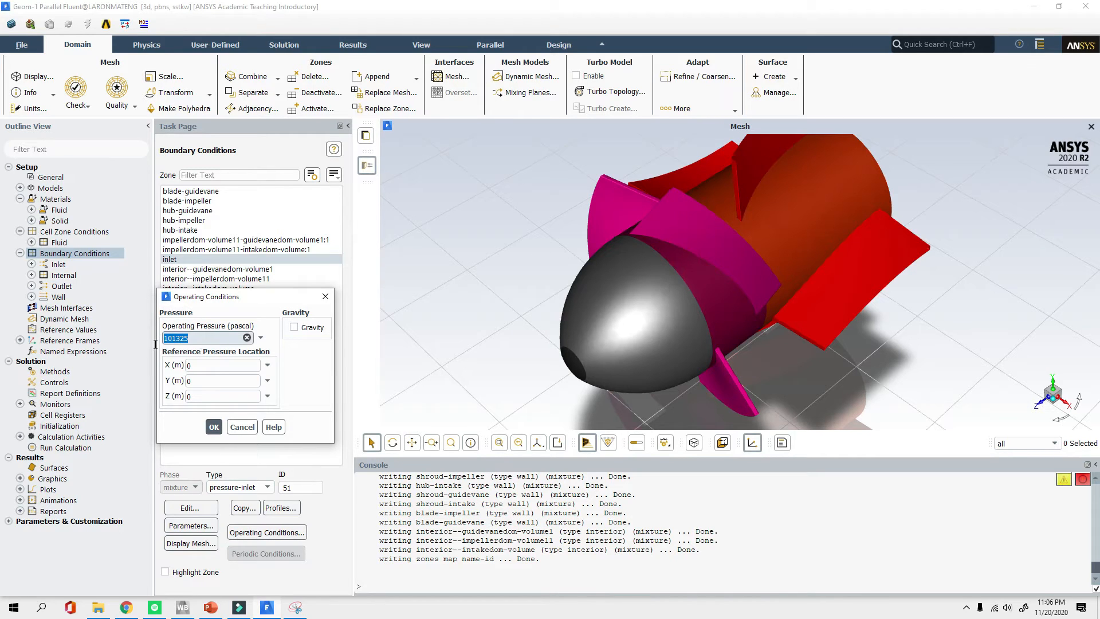
click(209, 336)
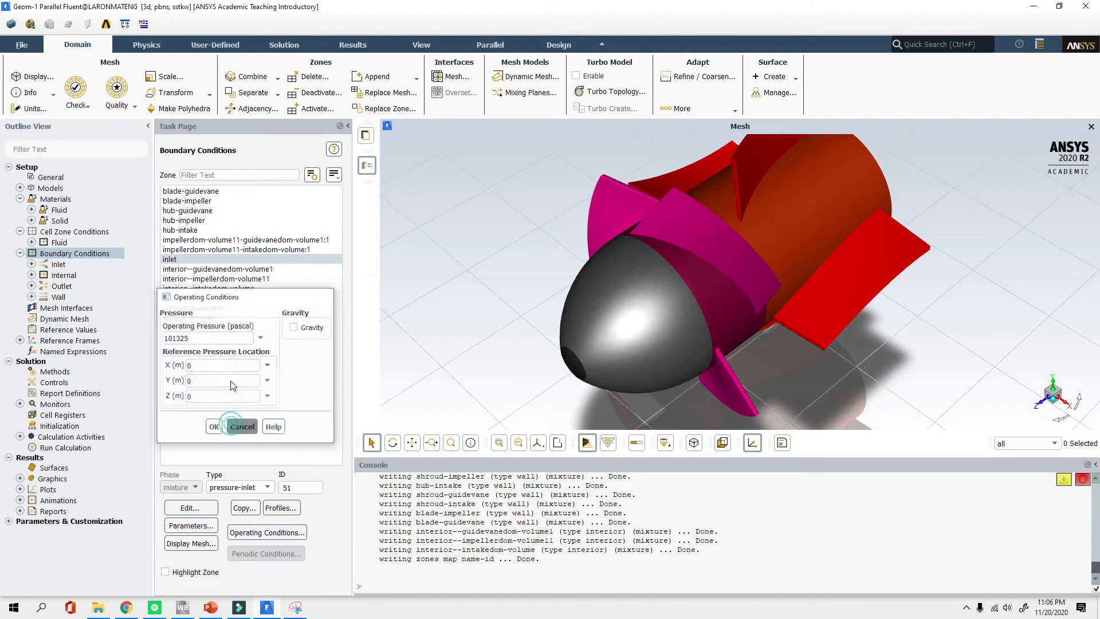
click(241, 427)
click(202, 261)
double_click(202, 261)
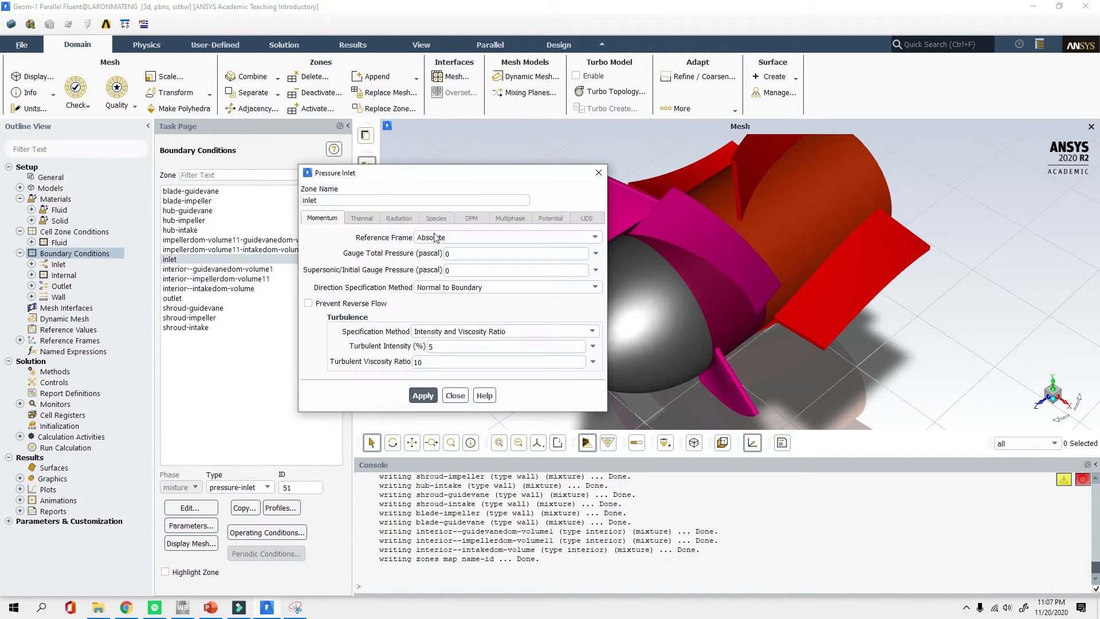
click(455, 396)
click(260, 532)
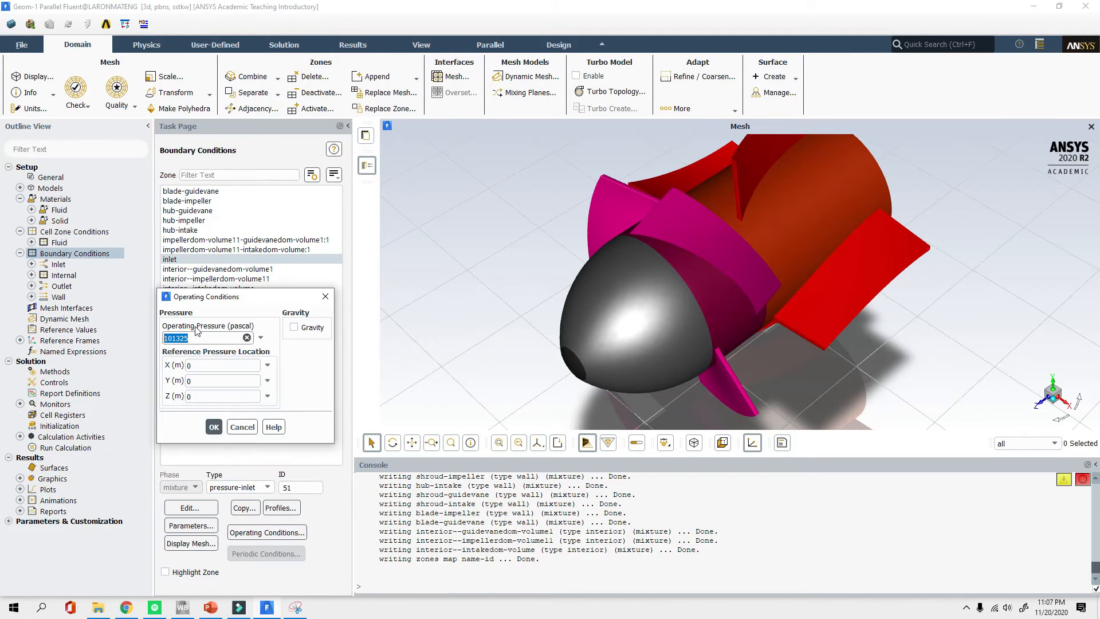
Accept the operating conditions and change the outlet zone's boundary type from pressure-outlet to mass-flow-outlet
click(214, 427)
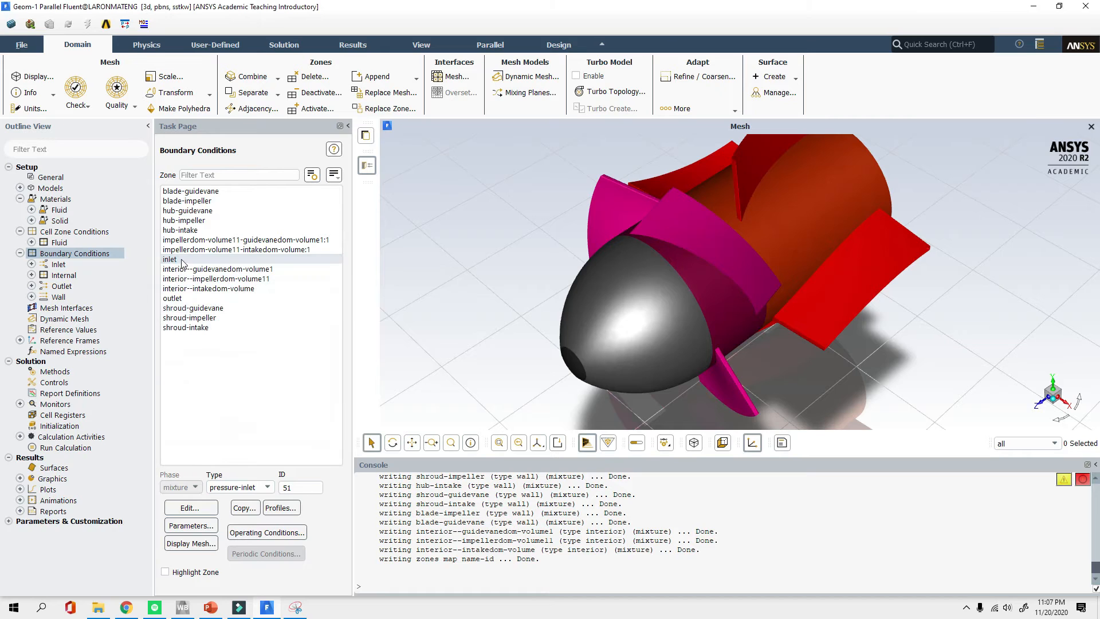
click(187, 298)
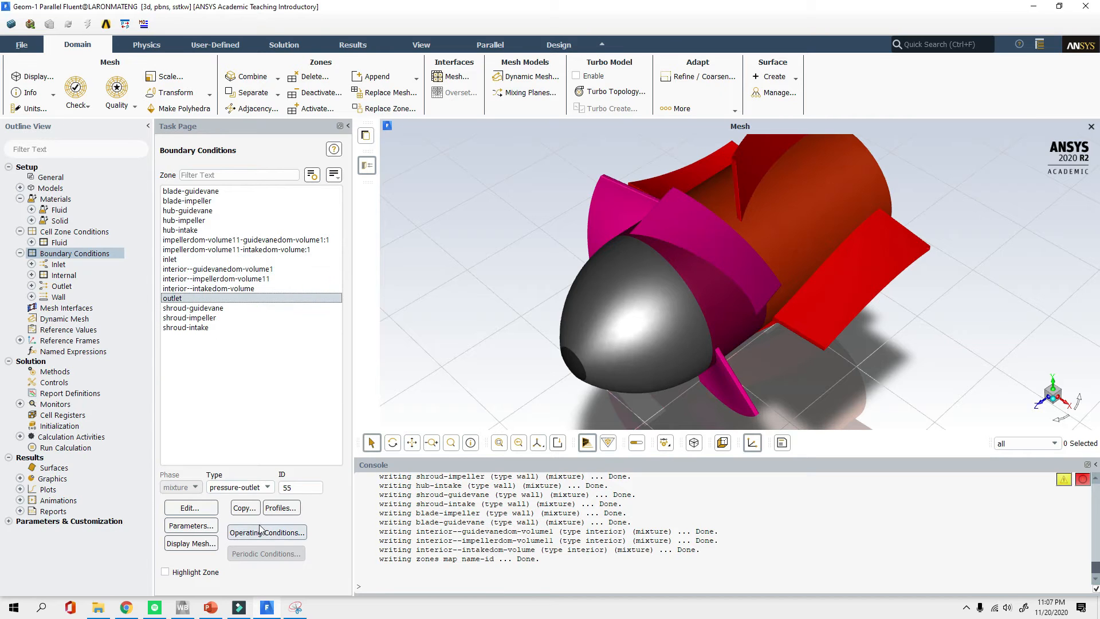
click(195, 509)
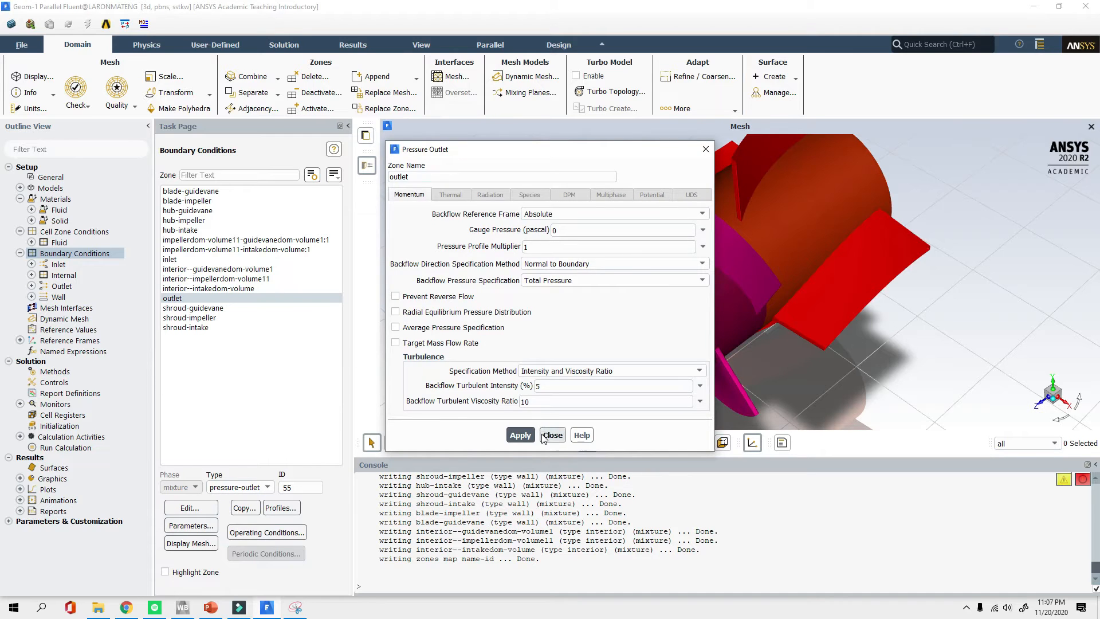
click(552, 434)
click(238, 487)
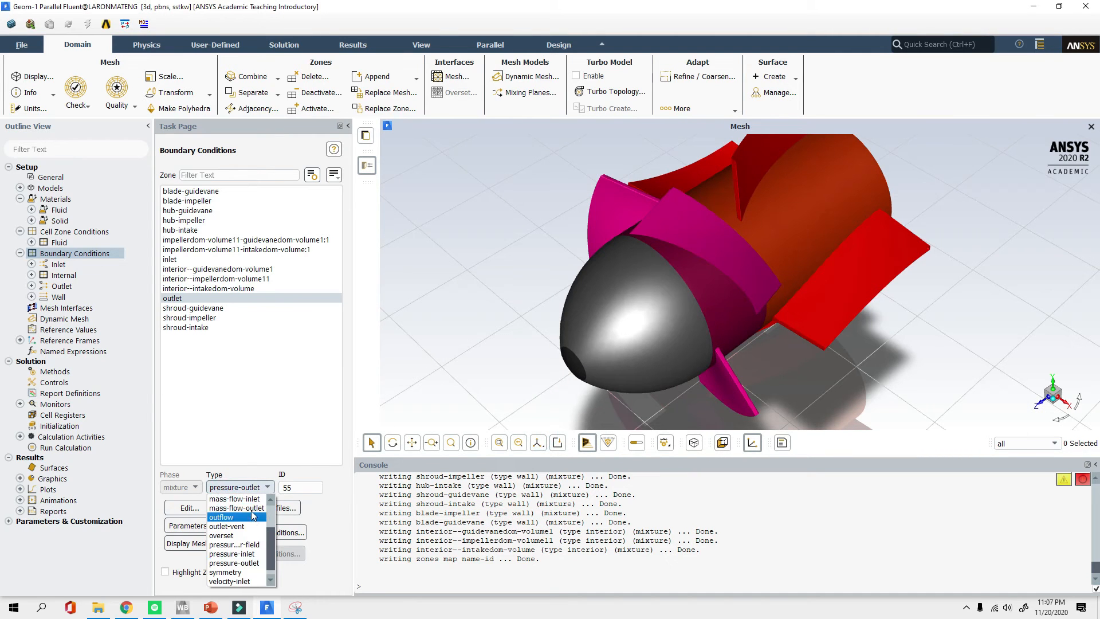
click(250, 509)
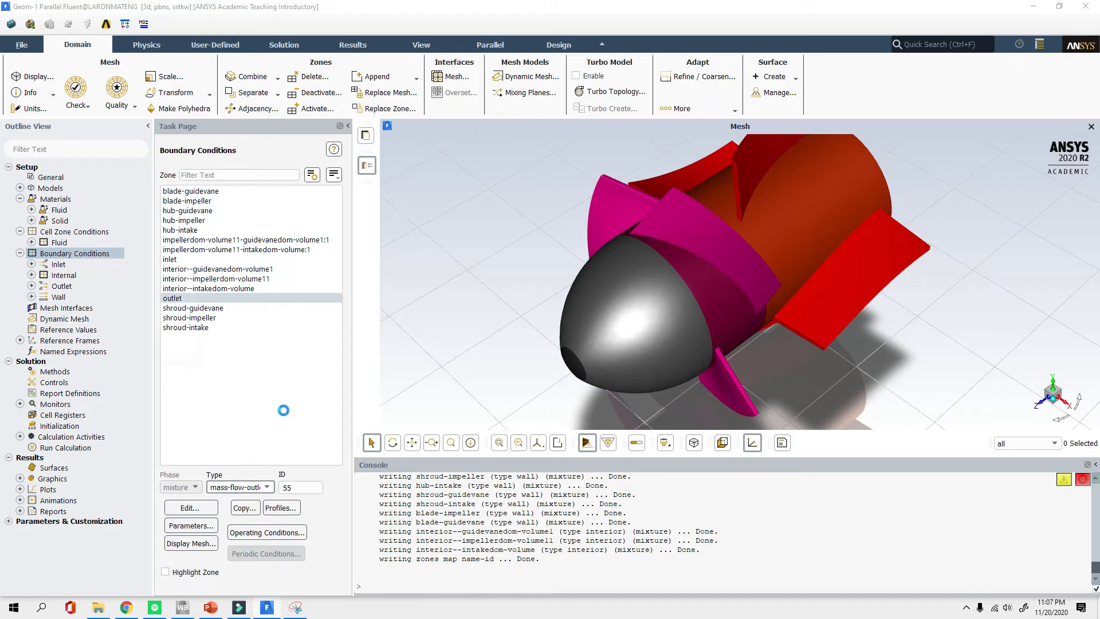
click(214, 342)
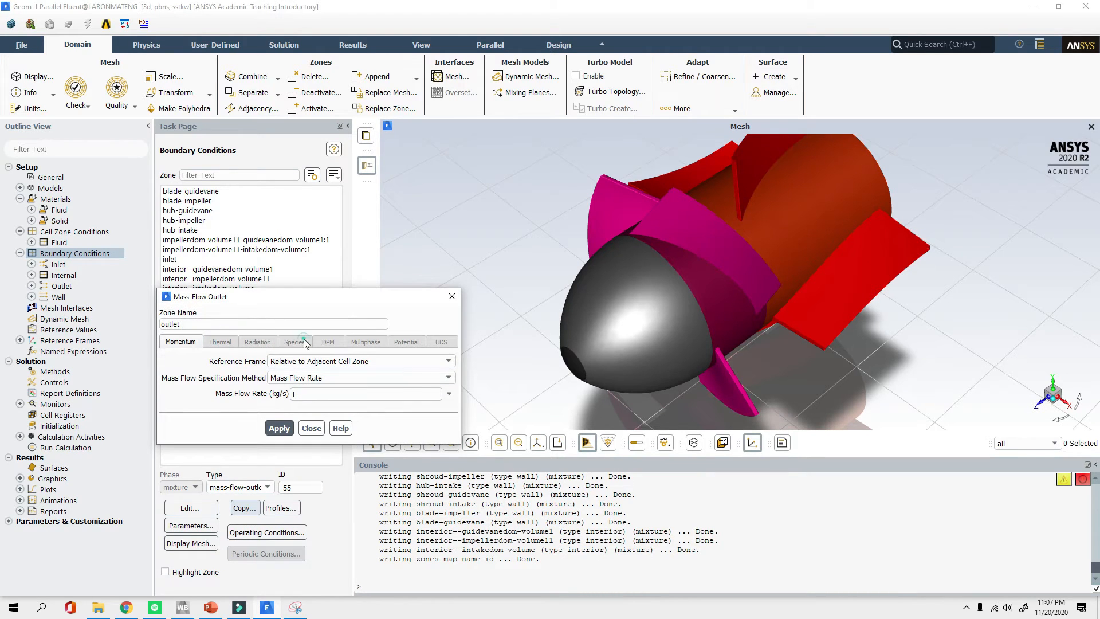
Set the outlet's mass flow rate to 200 kg/s
double_click(313, 395)
key(BackSpace)
key(BackSpace)
text(200)
click(217, 611)
click(25, 178)
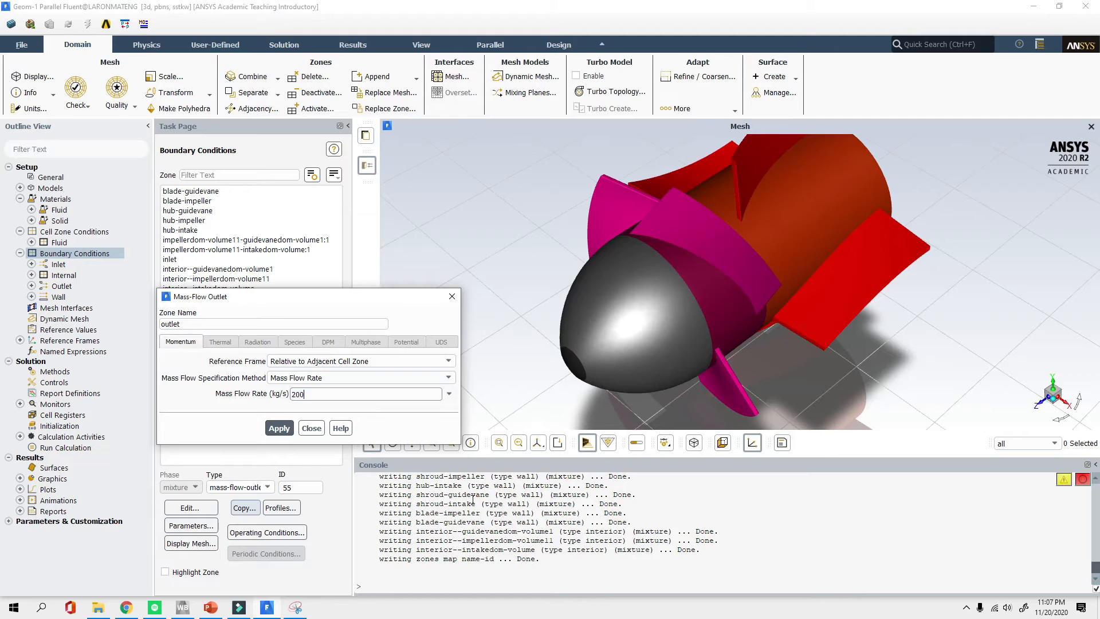
Switch to the Snipping Tool and handwrite the units L/s and kg/s side by side in the blank area below the captured image
click(295, 607)
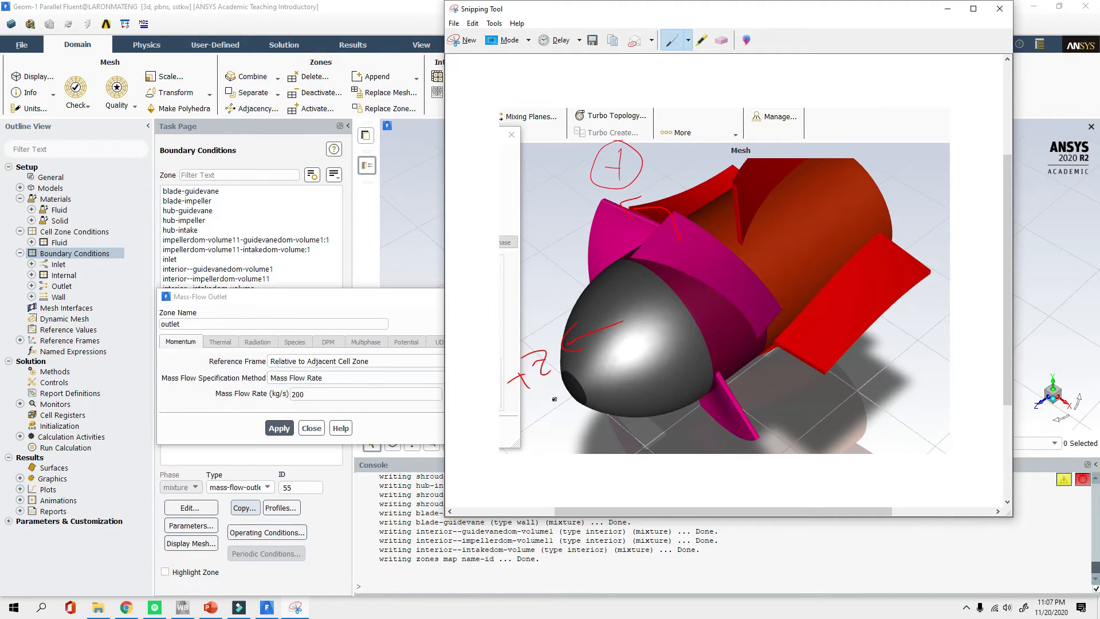
click(1021, 376)
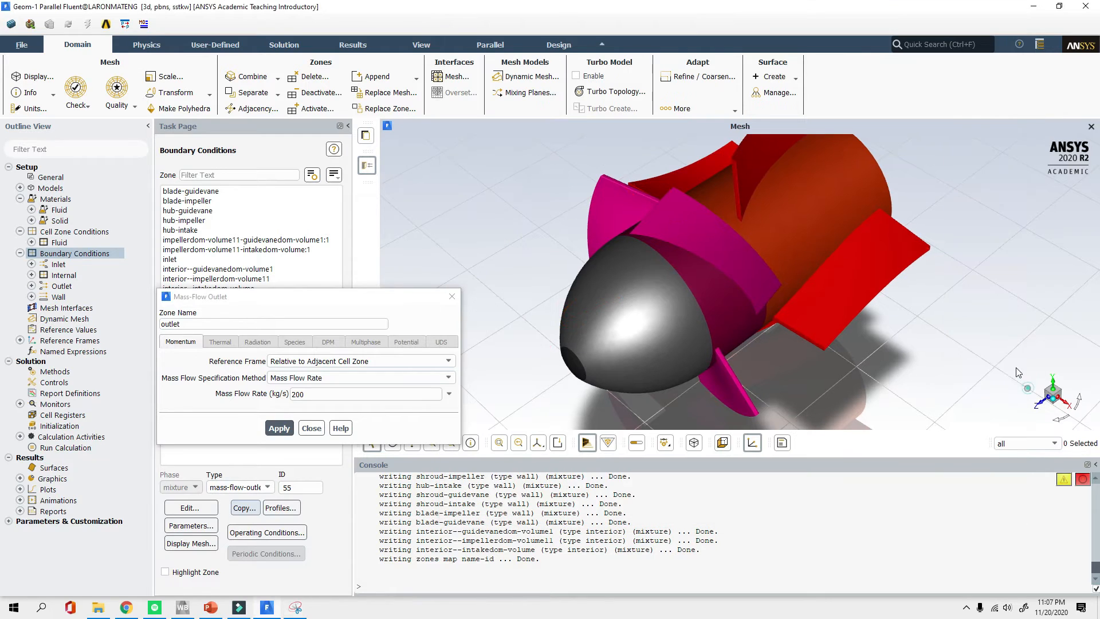
click(296, 608)
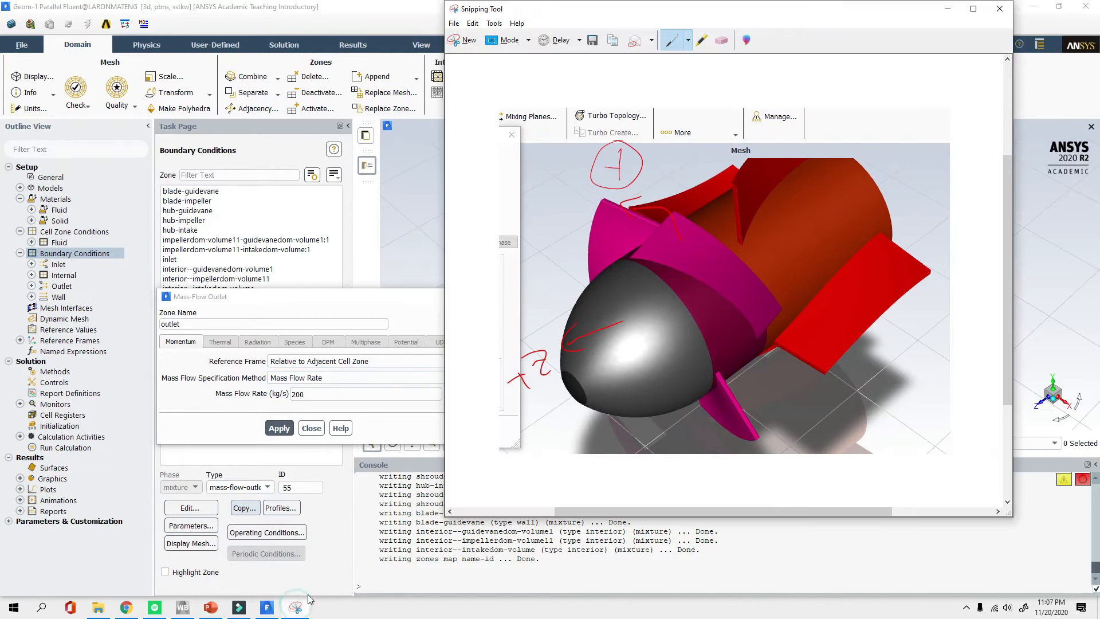
scroll(1009, 383, down, 5)
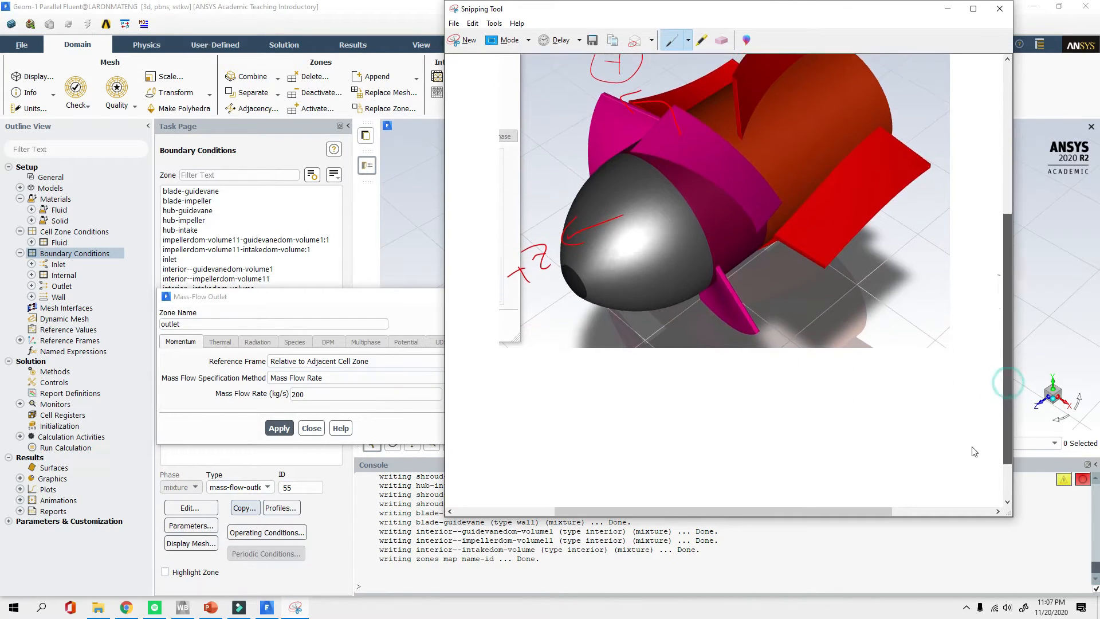
mouse_move(549, 360)
mouse_down()
mouse_move(575, 370)
mouse_move(555, 394)
mouse_move(583, 392)
mouse_up()
drag(559, 391, 553, 411)
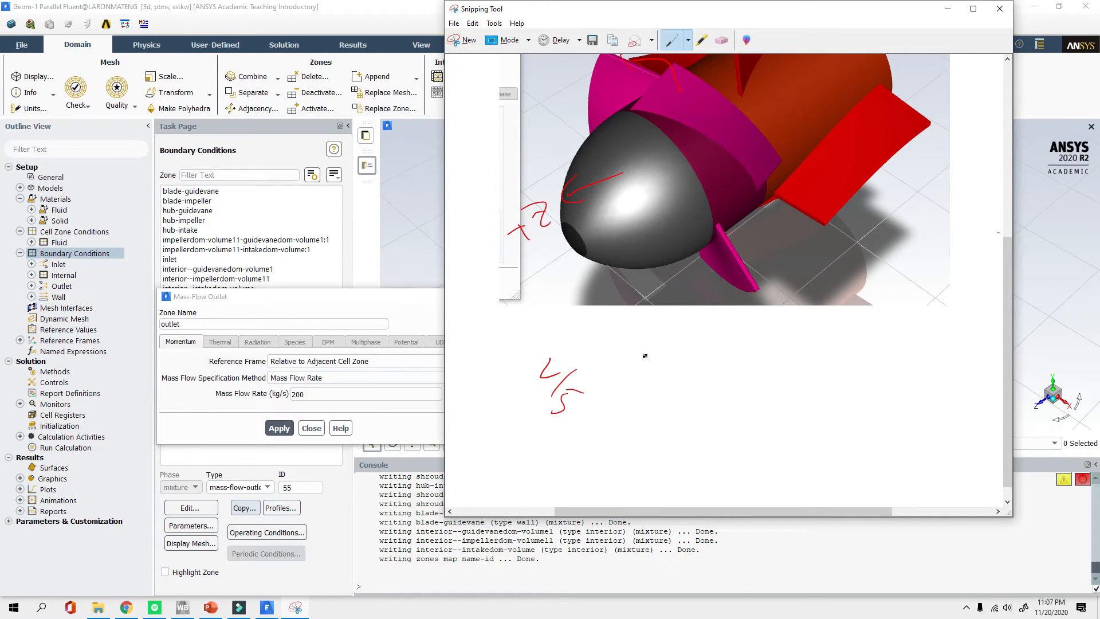
drag(648, 355, 670, 387)
drag(648, 397, 642, 416)
drag(646, 395, 683, 403)
Switch to the browser's litre-per-second to kilogram-per-second converter page and highlight "water mass" in the conversion results heading
click(127, 608)
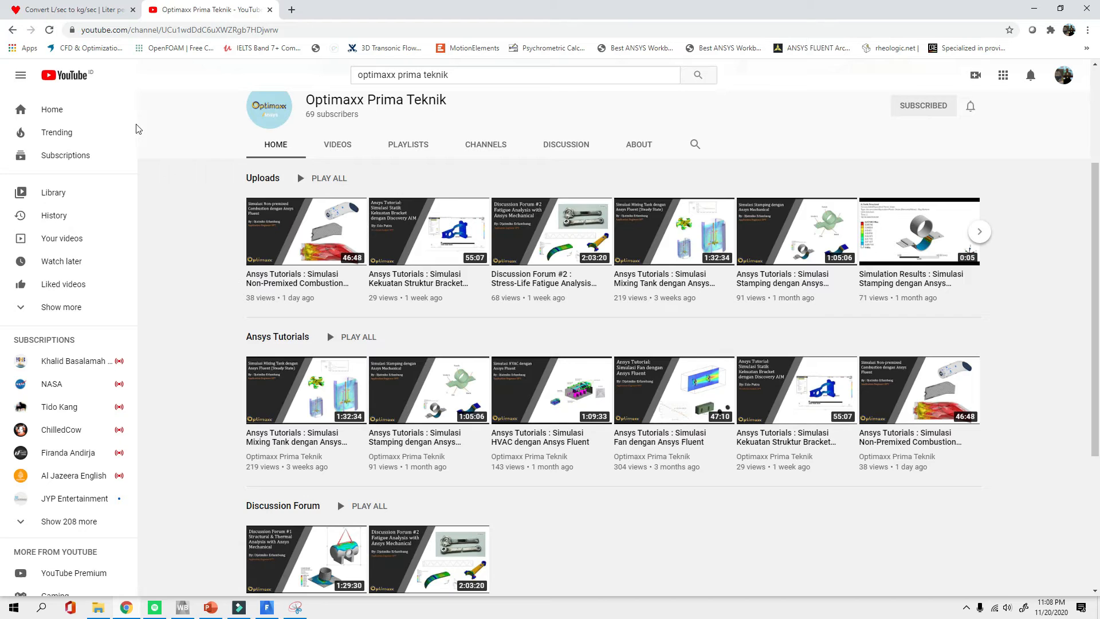
click(74, 10)
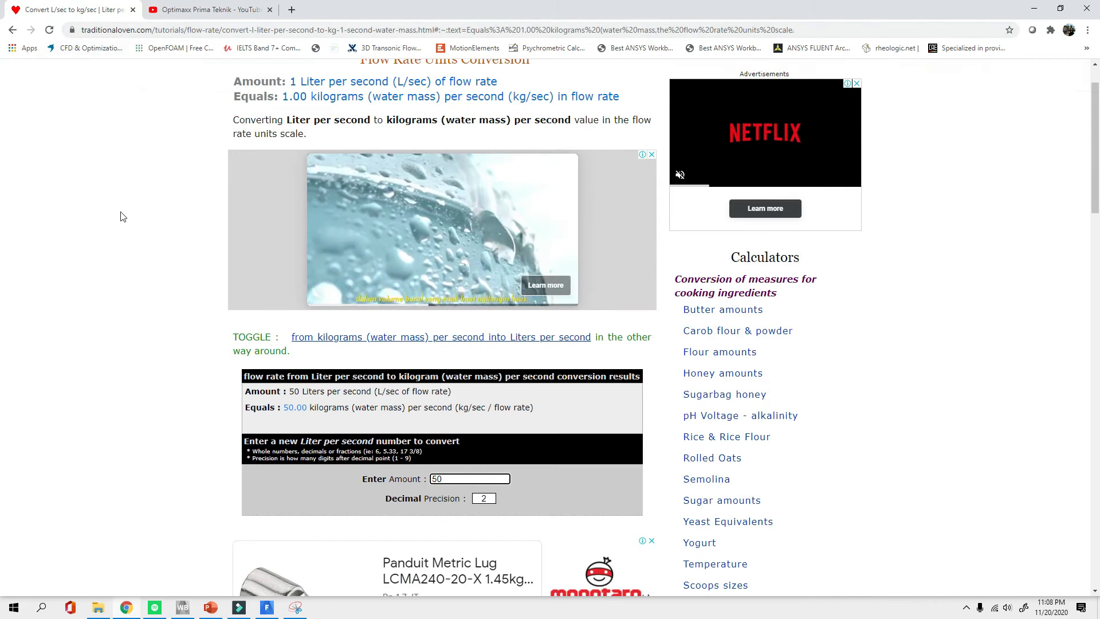
scroll(121, 216, up, 1)
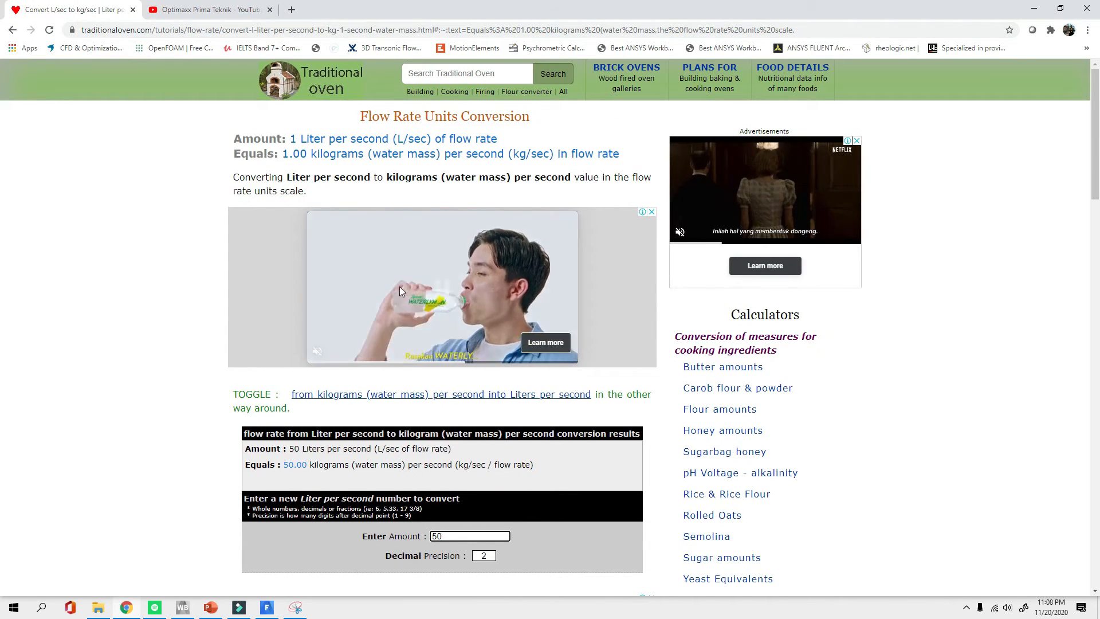
scroll(327, 369, down, 4)
scroll(347, 371, up, 4)
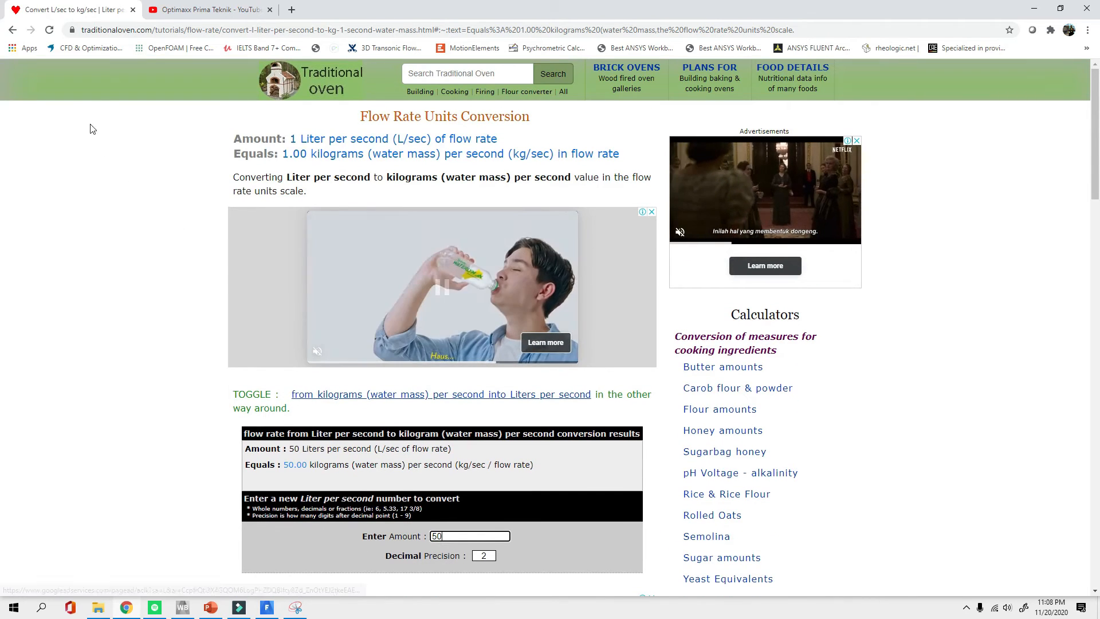
scroll(452, 430, down, 2)
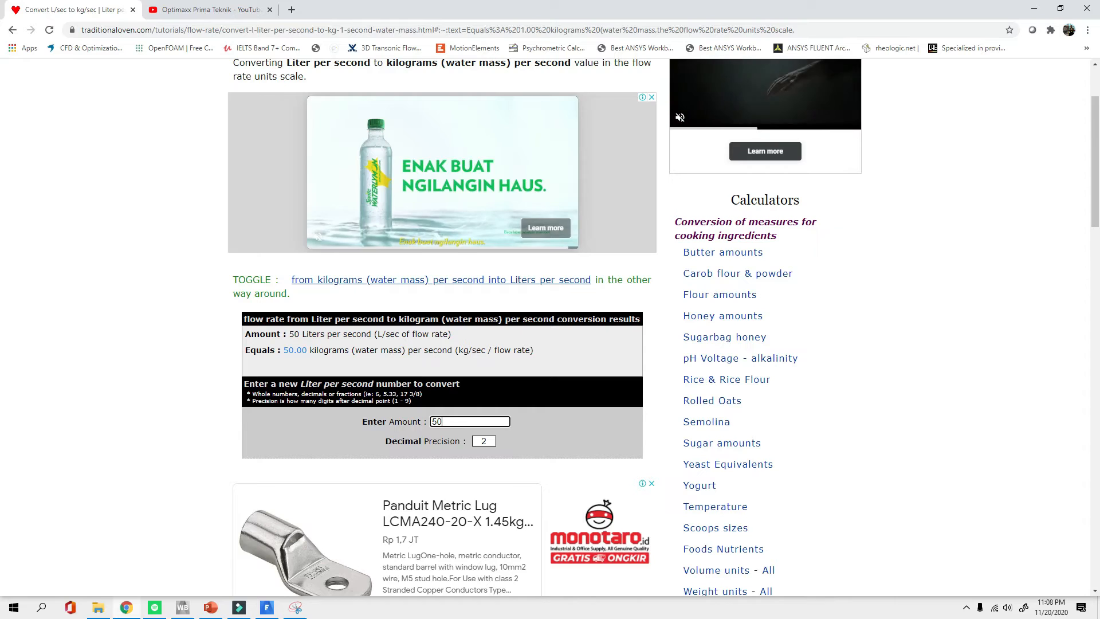
drag(446, 319, 500, 319)
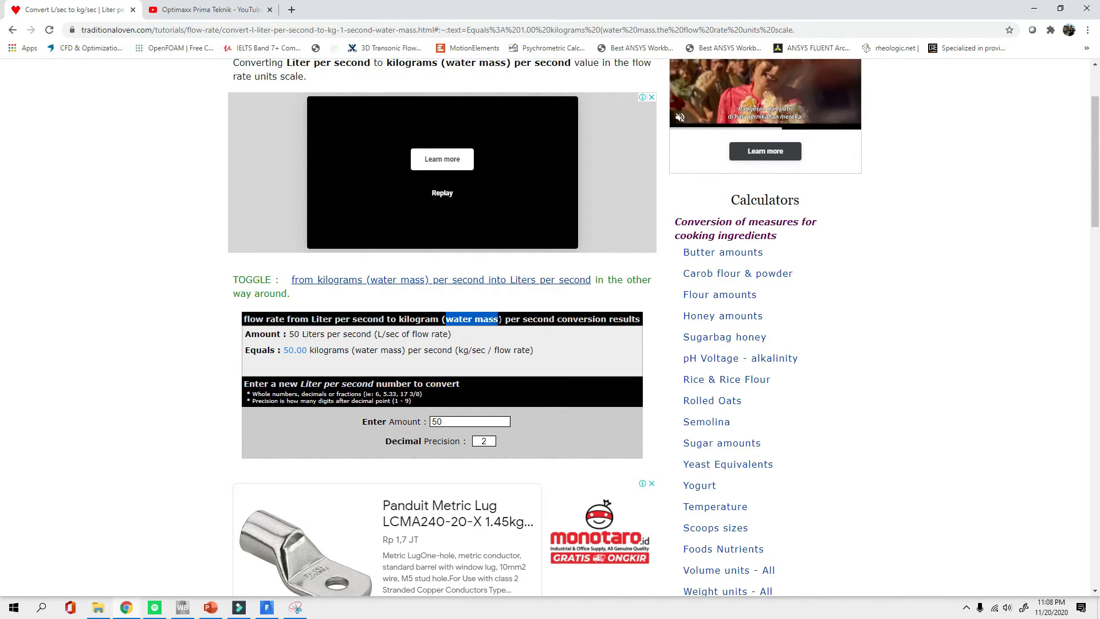
Back in the Snipping Tool, circle L/s and kg/s, label them V̇ and ṁ, and draw an arrow from V̇ to ṁ
click(294, 606)
drag(557, 338, 555, 335)
mouse_move(555, 458)
mouse_down()
mouse_move(556, 483)
mouse_move(575, 454)
mouse_move(564, 449)
mouse_up()
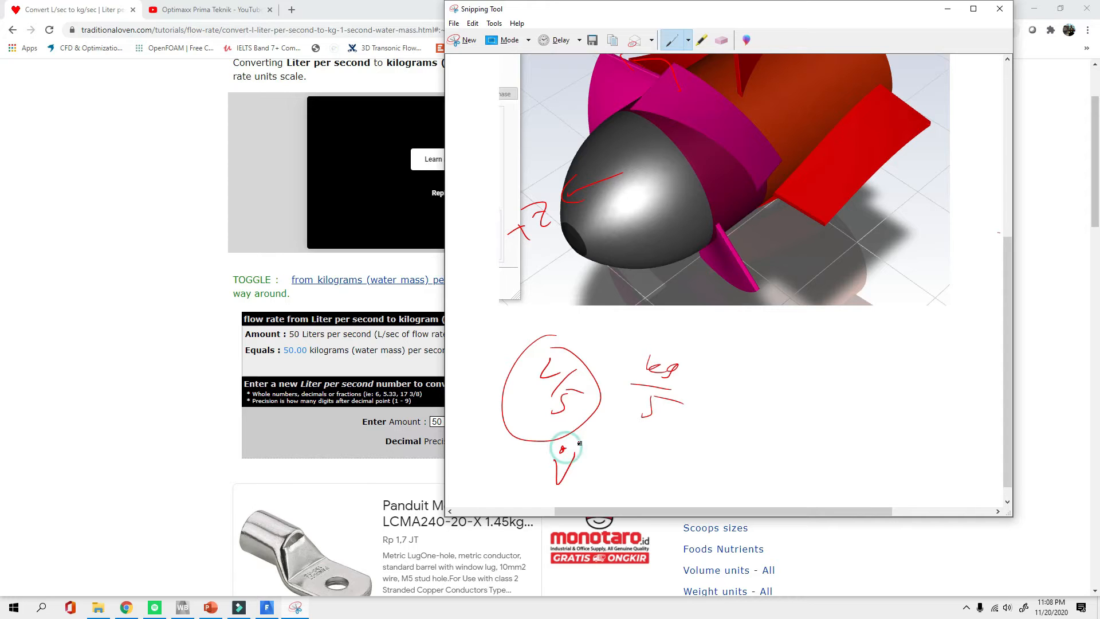
drag(685, 332, 706, 349)
mouse_move(648, 481)
mouse_down()
mouse_move(660, 462)
mouse_move(680, 483)
mouse_up()
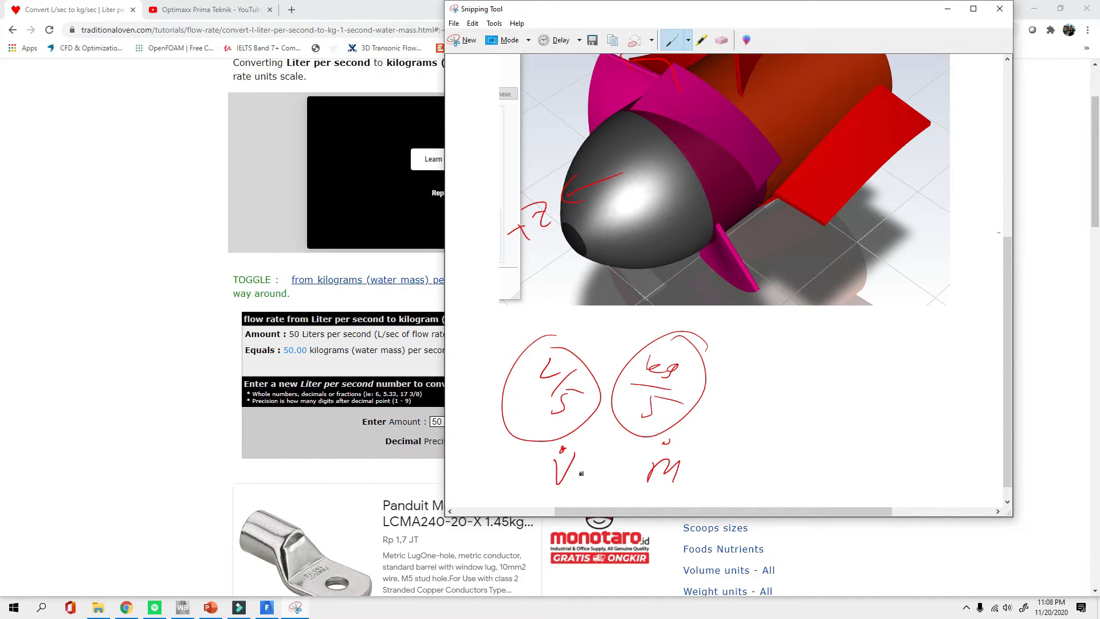
mouse_move(596, 467)
mouse_down()
mouse_move(631, 471)
mouse_move(620, 481)
mouse_up()
Handwrite the density relation ρ = ṁ/V̇ and, beneath it, the rearranged formula ṁ = ρV̇
mouse_move(801, 349)
mouse_down()
mouse_move(793, 370)
mouse_move(838, 350)
mouse_up()
mouse_move(827, 358)
mouse_down()
mouse_move(867, 333)
mouse_move(885, 344)
mouse_move(894, 375)
mouse_move(880, 390)
mouse_up()
click(872, 376)
drag(805, 440, 824, 438)
drag(826, 444, 784, 448)
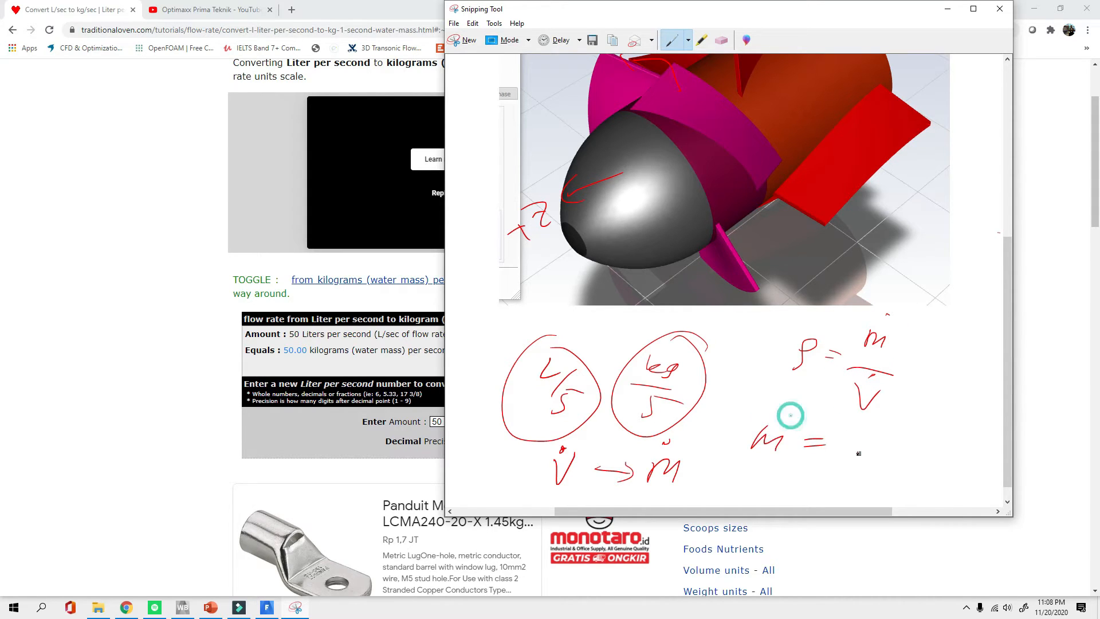
mouse_move(854, 451)
mouse_down()
mouse_move(864, 432)
mouse_move(889, 446)
mouse_move(907, 435)
mouse_up()
click(904, 419)
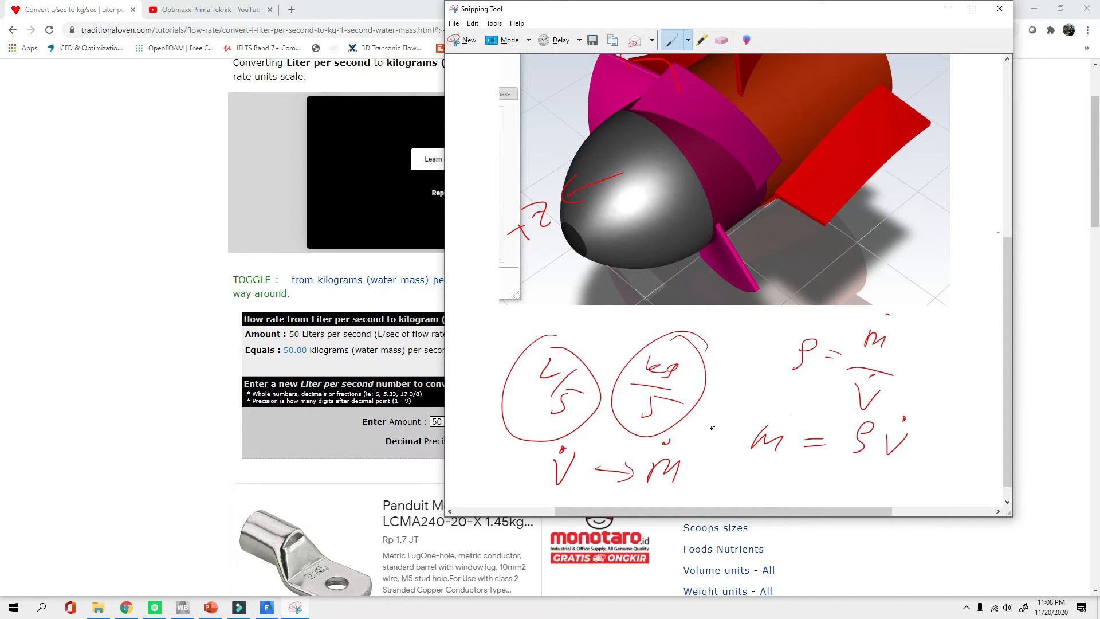
Connect L/s to kg/s with a line, circle ρ in the mass flow formula, and write "= 1000 m³/s" below it
drag(593, 382, 646, 370)
mouse_move(881, 422)
mouse_down()
mouse_move(858, 462)
mouse_move(886, 421)
mouse_up()
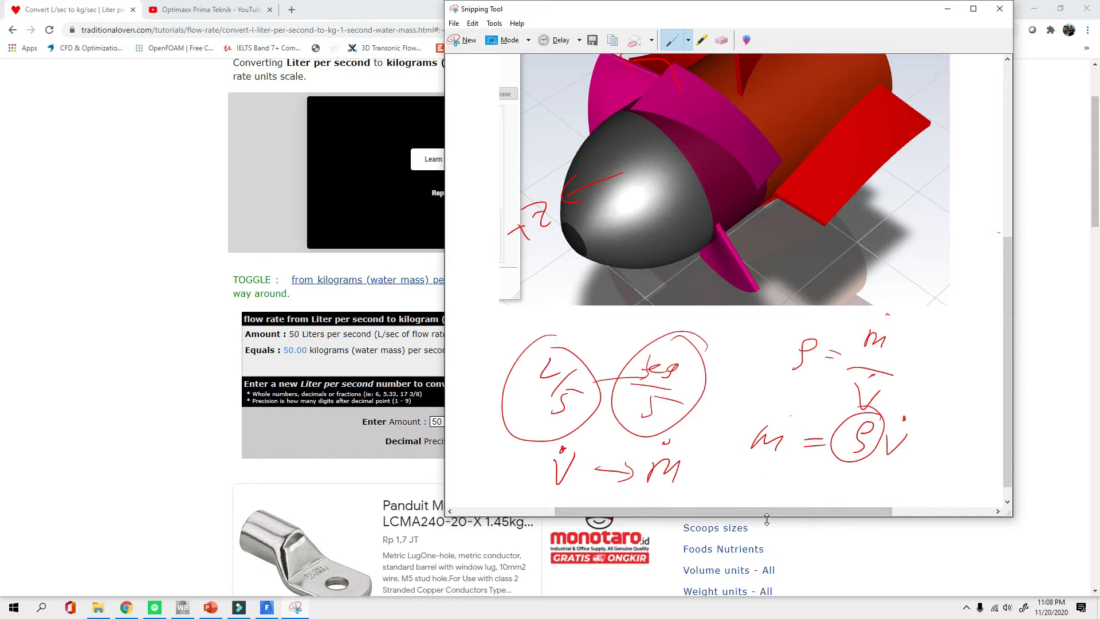
drag(812, 471, 887, 481)
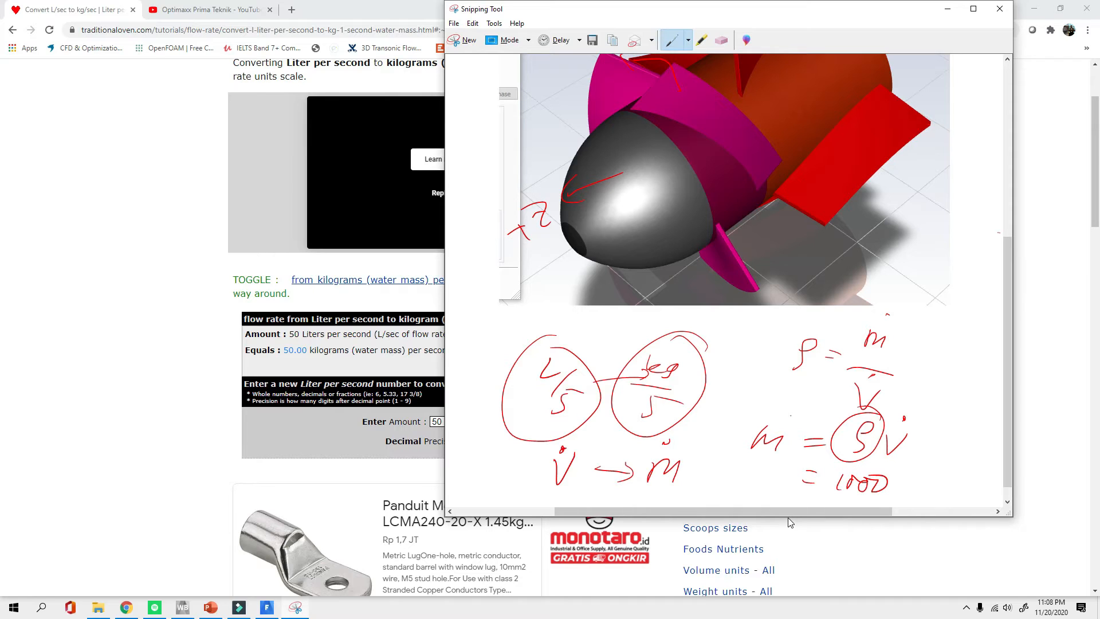
click(913, 466)
mouse_move(903, 464)
mouse_down()
mouse_move(943, 466)
mouse_move(903, 495)
mouse_up()
drag(914, 486, 928, 488)
Return to the flow rate converter in the browser and mark "water mass)" in its results heading
click(62, 191)
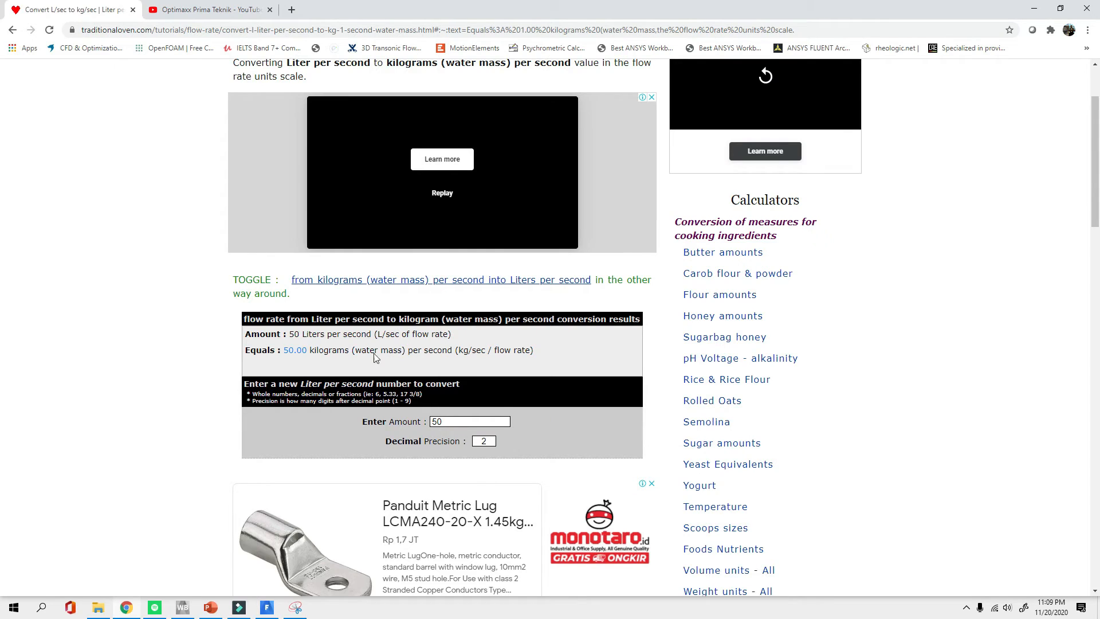
scroll(376, 358, down, 3)
scroll(364, 302, up, 2)
drag(446, 261, 502, 262)
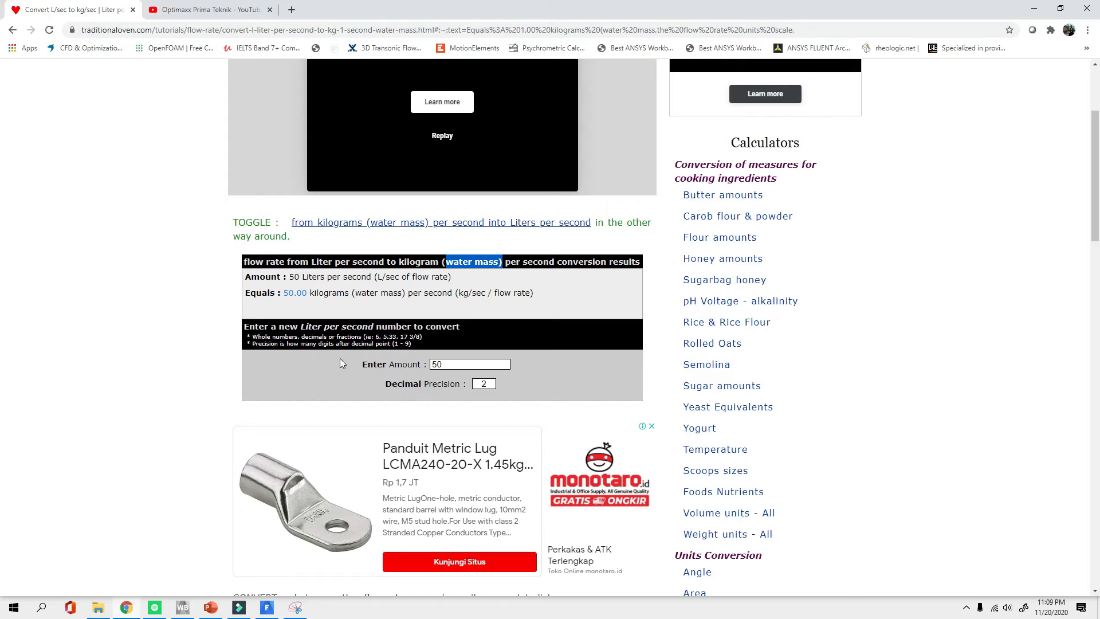
scroll(343, 364, up, 1)
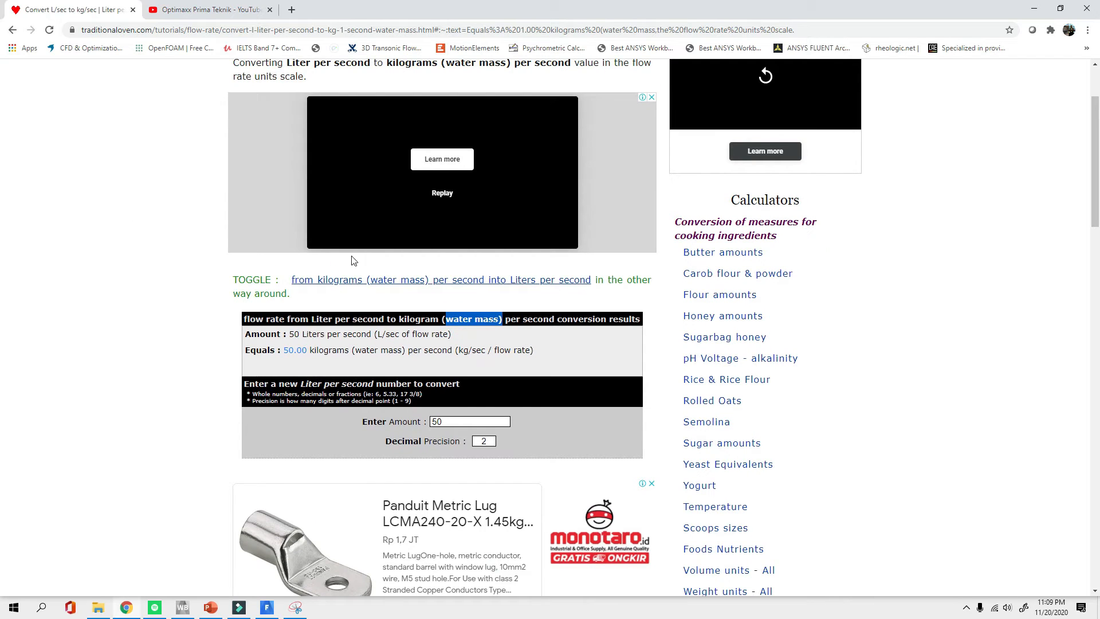
Convert 200 litres per second to kilograms per second in the flow rate converter, and minimize the browser
click(466, 420)
double_click(461, 421)
text(200)
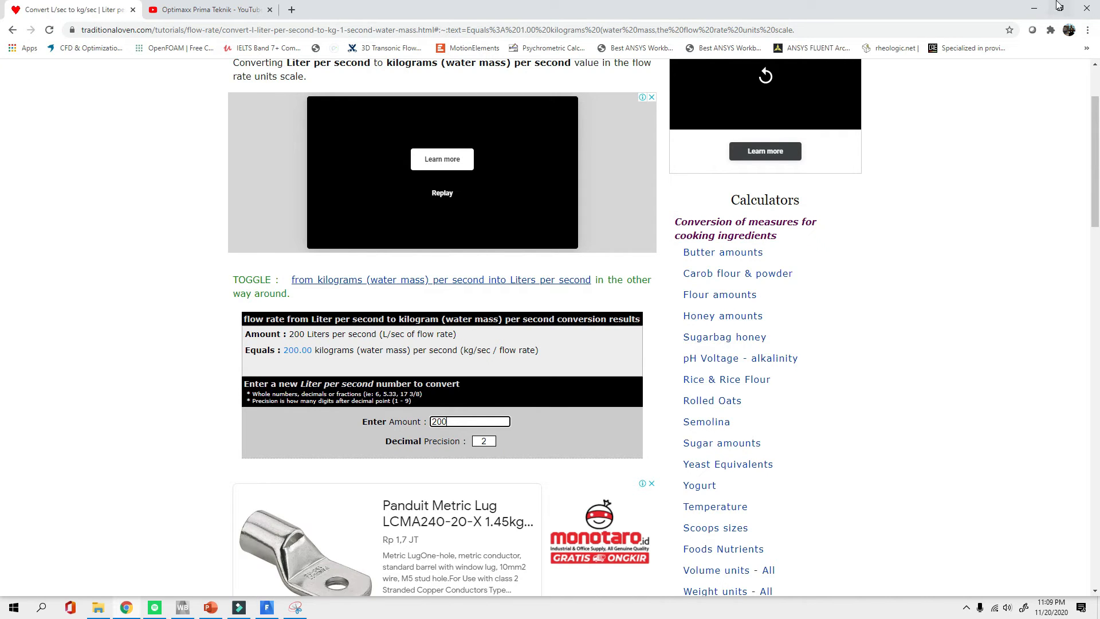
click(1035, 8)
Underline 1000 in the sketch, and write a circled m³/s multiplied by ρ beside the L/s circle
drag(835, 492, 888, 490)
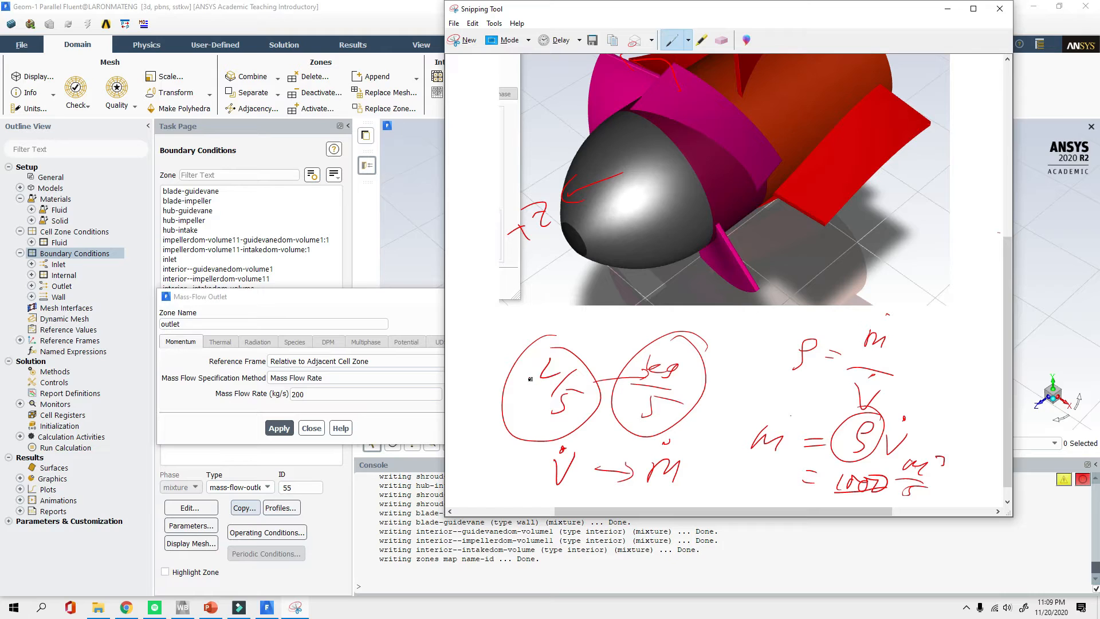
drag(512, 408, 473, 431)
mouse_move(448, 451)
mouse_down()
mouse_move(476, 451)
mouse_move(460, 471)
mouse_up()
drag(462, 458, 475, 454)
drag(479, 400, 459, 413)
drag(491, 449, 504, 459)
mouse_move(504, 449)
mouse_down()
mouse_move(490, 459)
mouse_move(498, 484)
mouse_move(536, 450)
mouse_up()
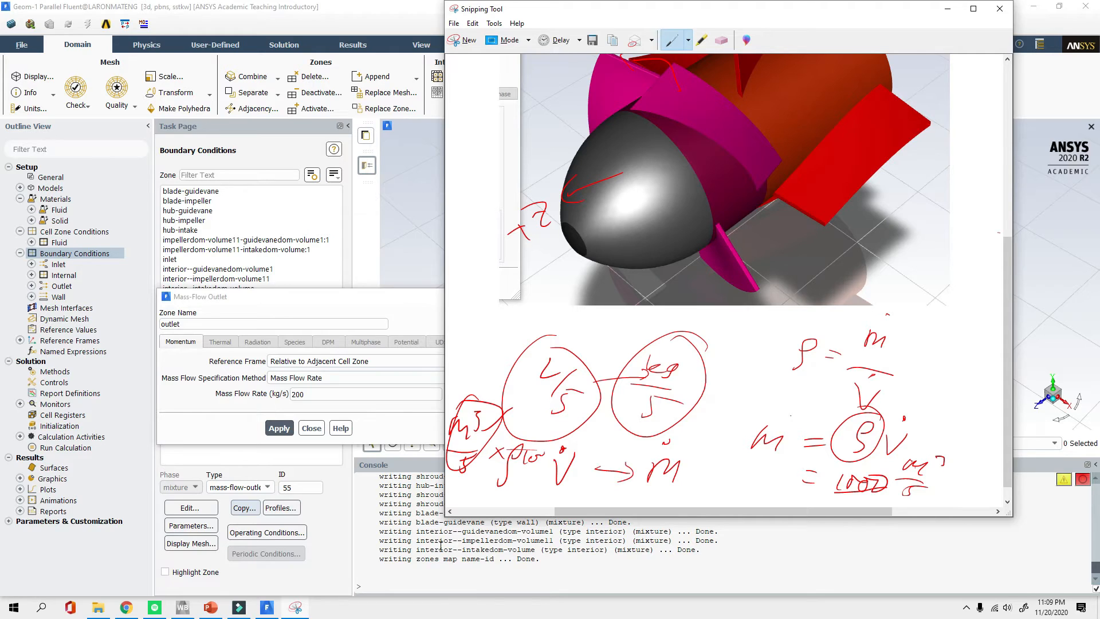
Return to Fluent, apply the outlet's mass flow rate settings, and close the Mass-Flow Outlet dialog
click(274, 297)
click(326, 394)
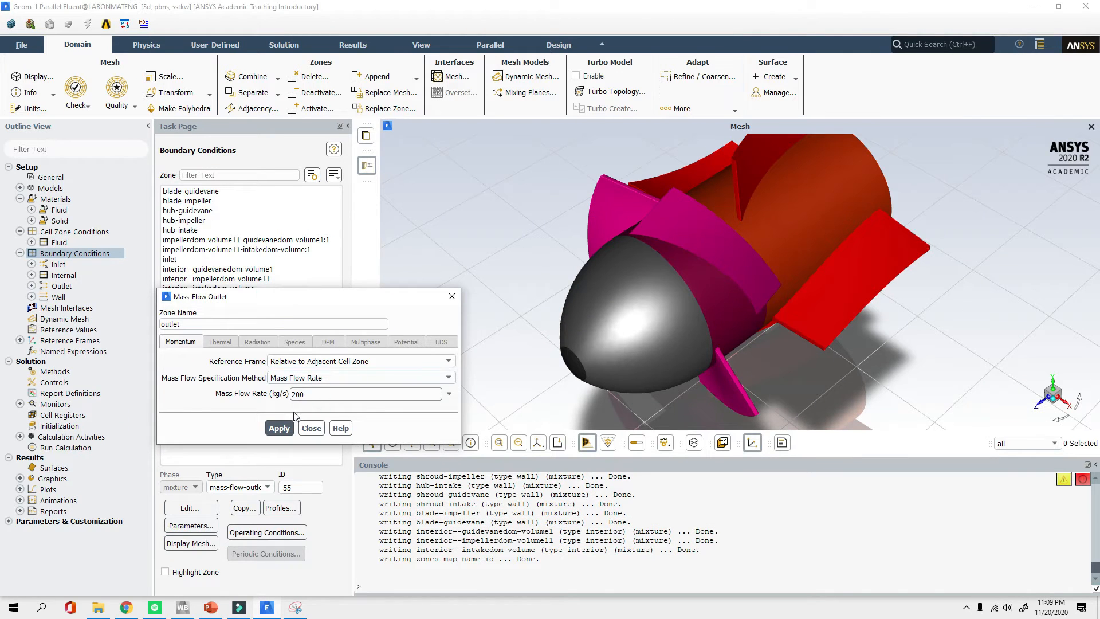
click(280, 429)
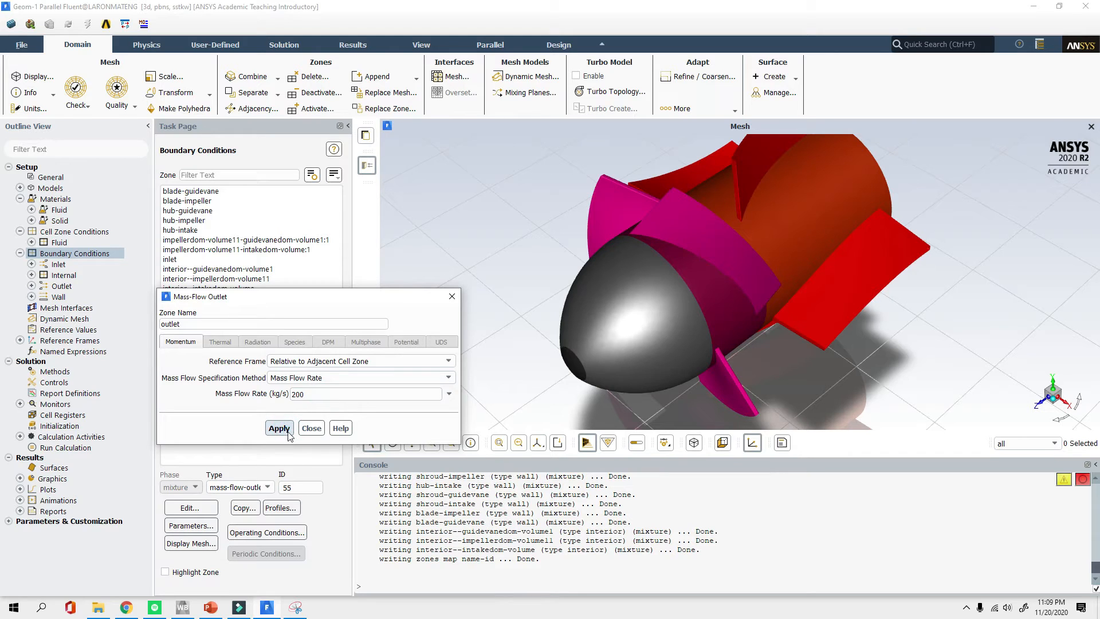
click(312, 428)
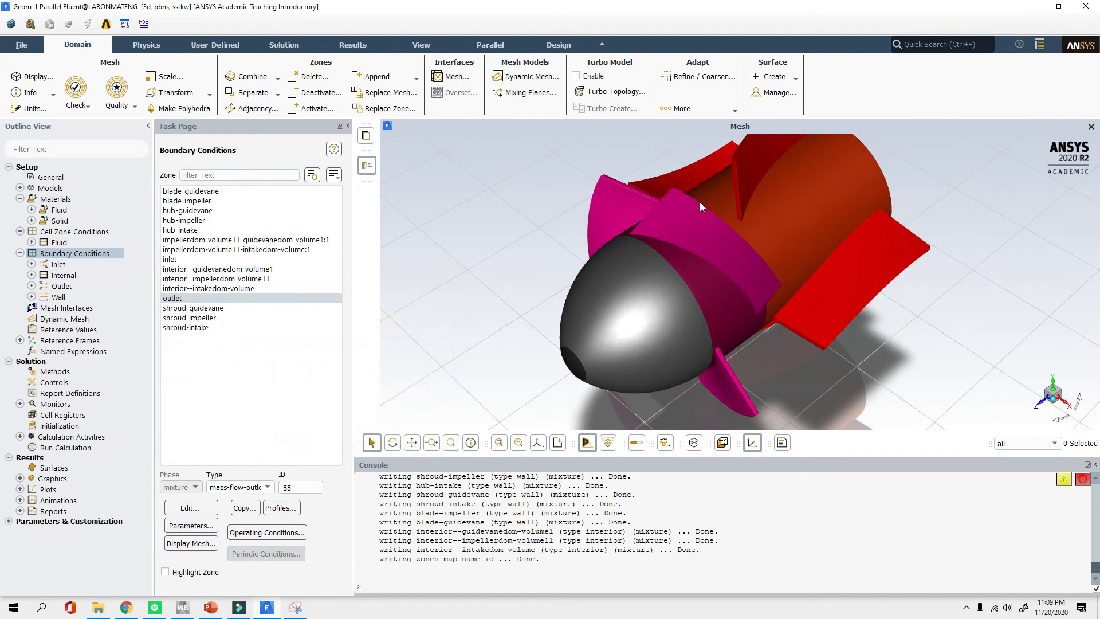
scroll(625, 258, down, 5)
scroll(622, 259, up, 5)
scroll(523, 344, down, 2)
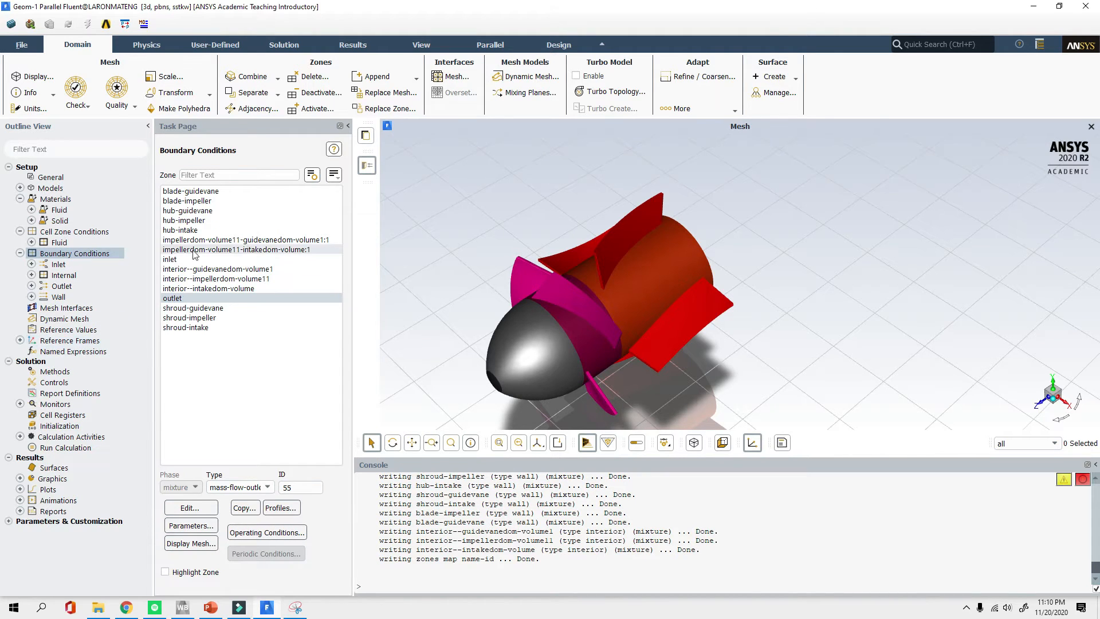
click(170, 259)
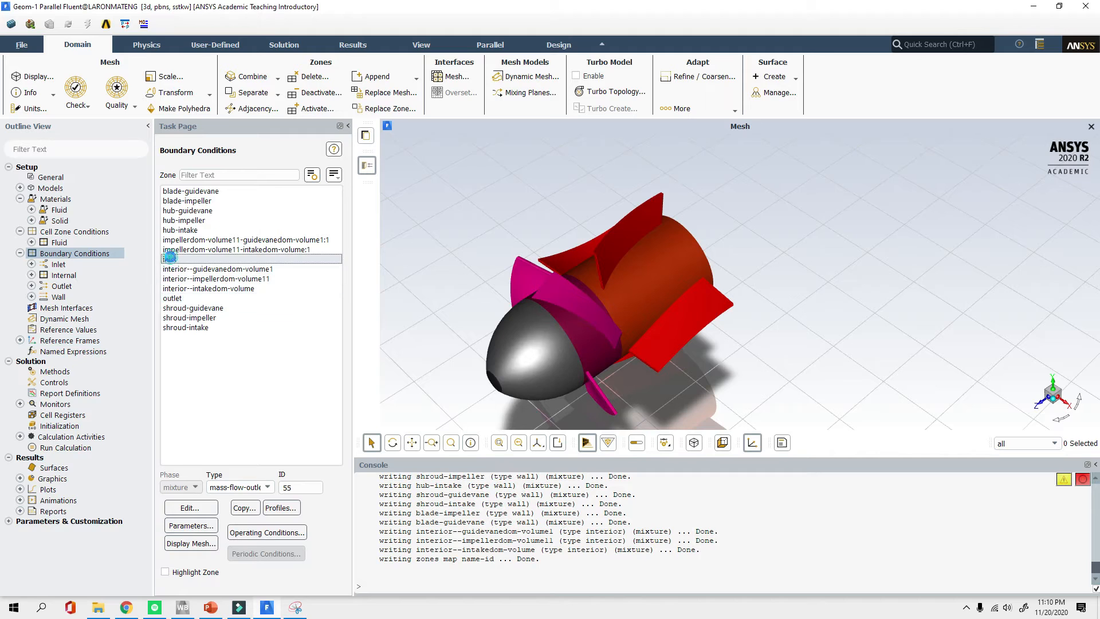
click(189, 298)
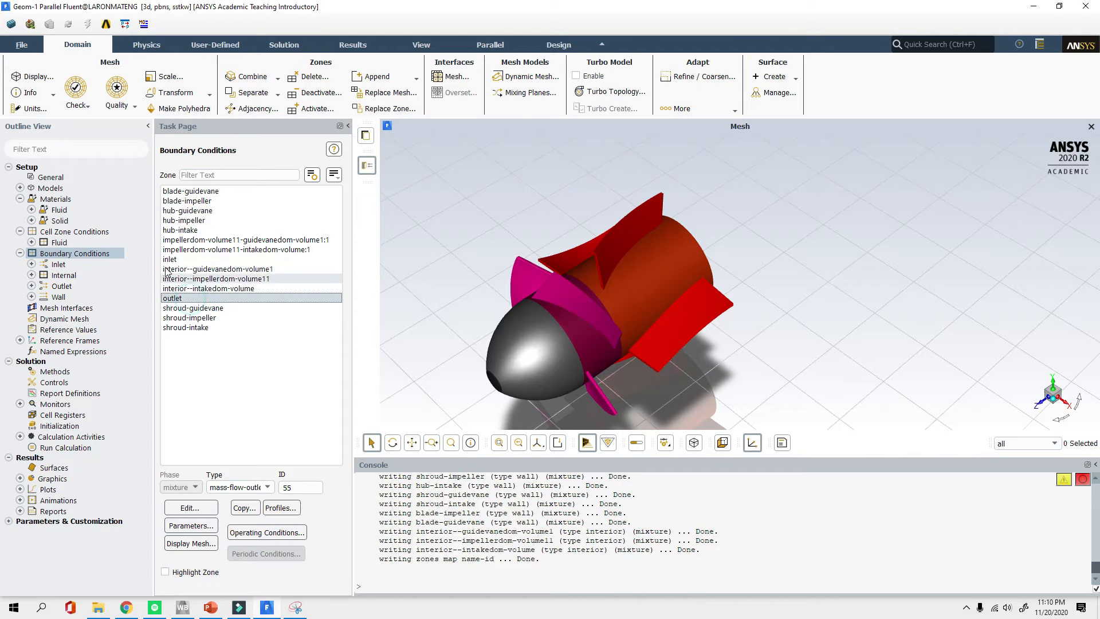
Open the hub-impeller wall boundary condition and change its wall motion to Moving Wall
click(189, 220)
scroll(583, 294, up, 6)
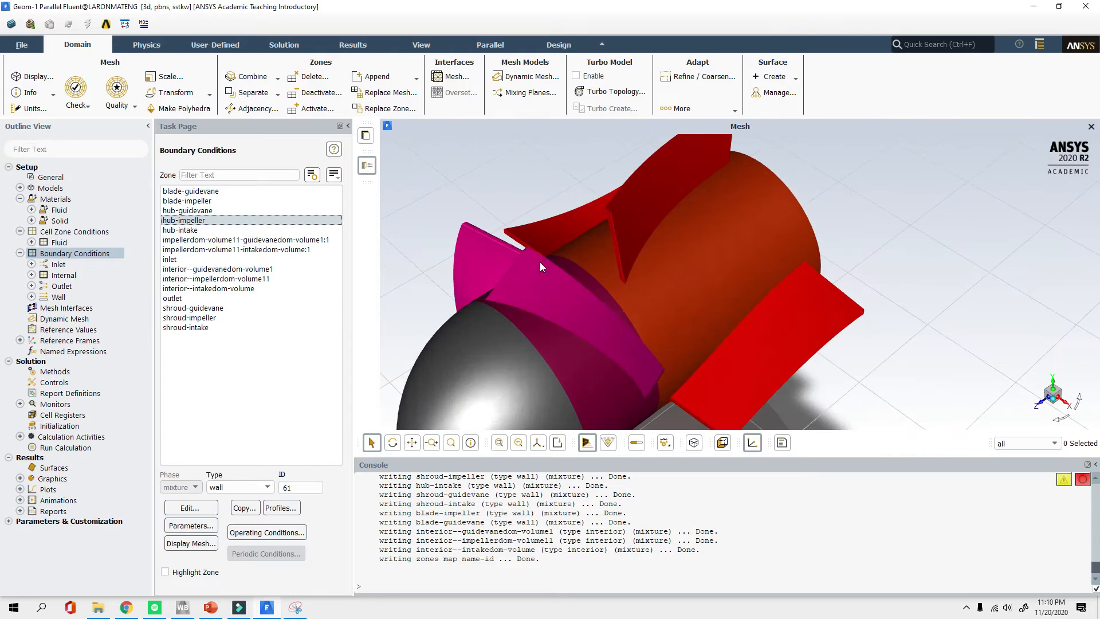
scroll(550, 331, down, 8)
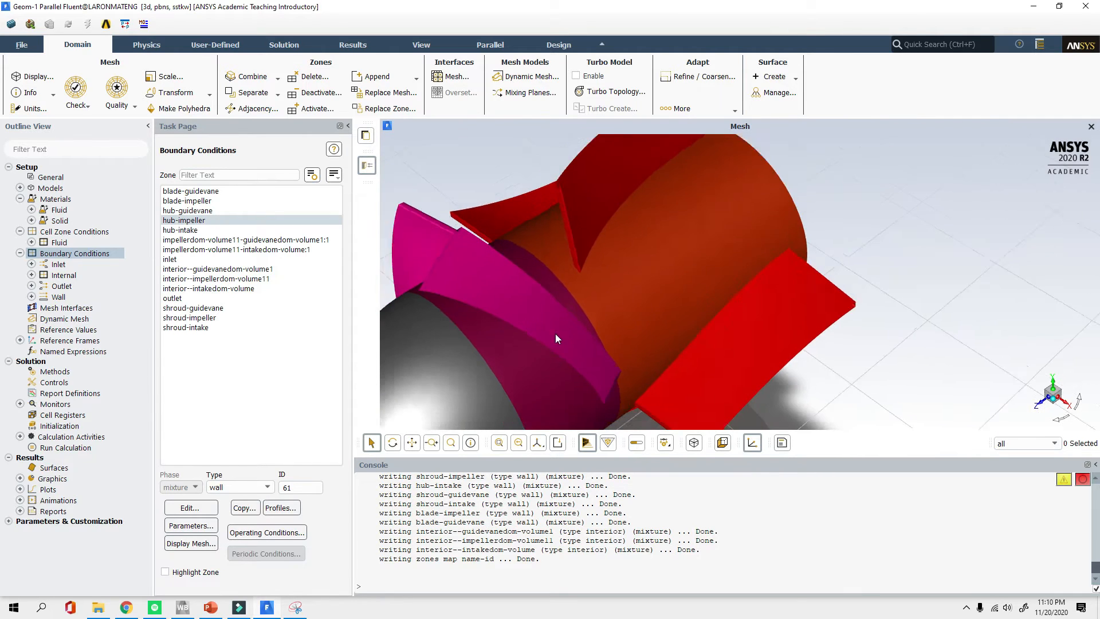
double_click(203, 221)
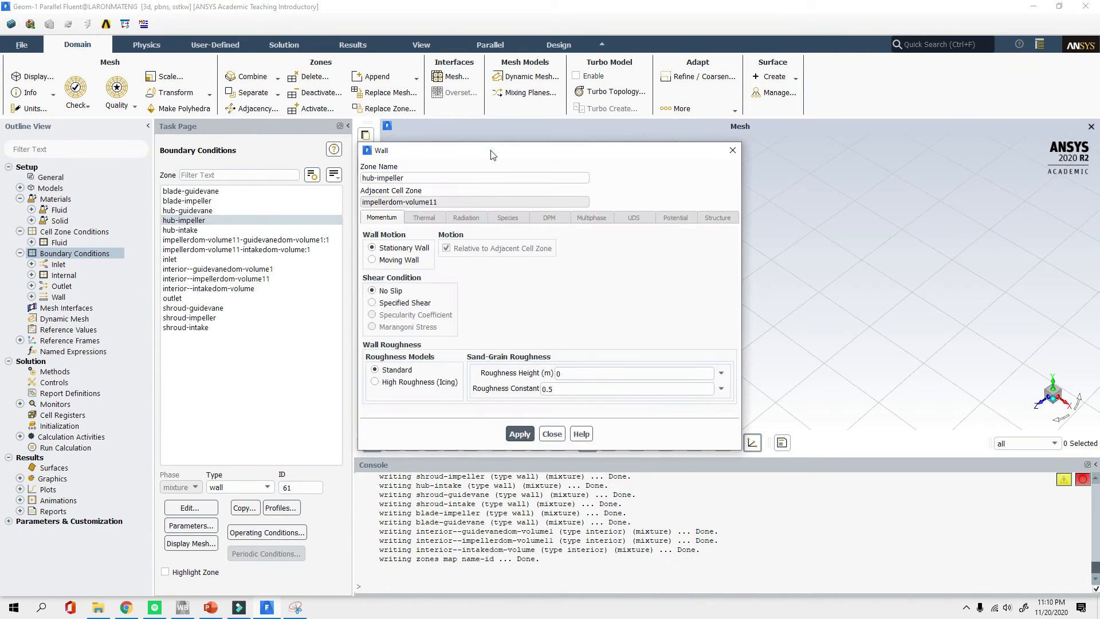
drag(491, 155, 285, 188)
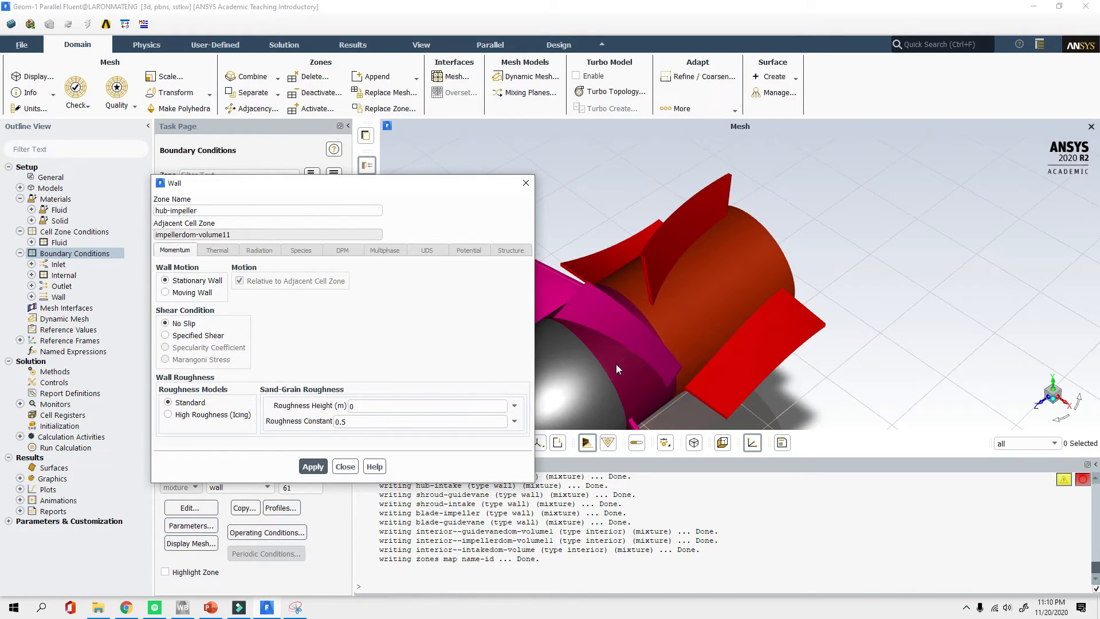
click(192, 292)
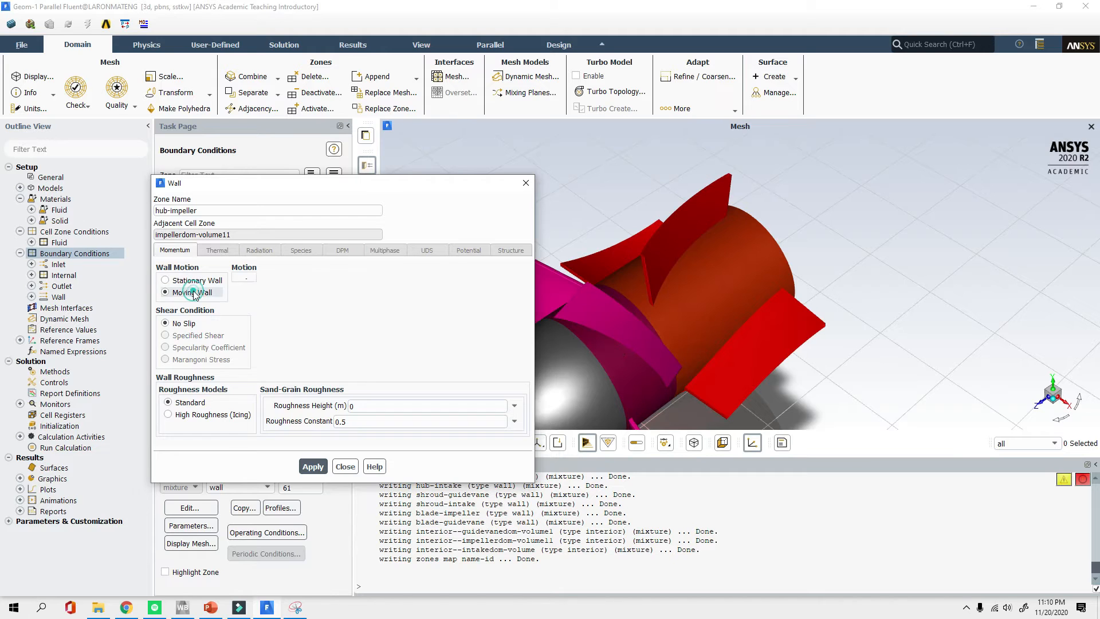
drag(213, 190, 130, 113)
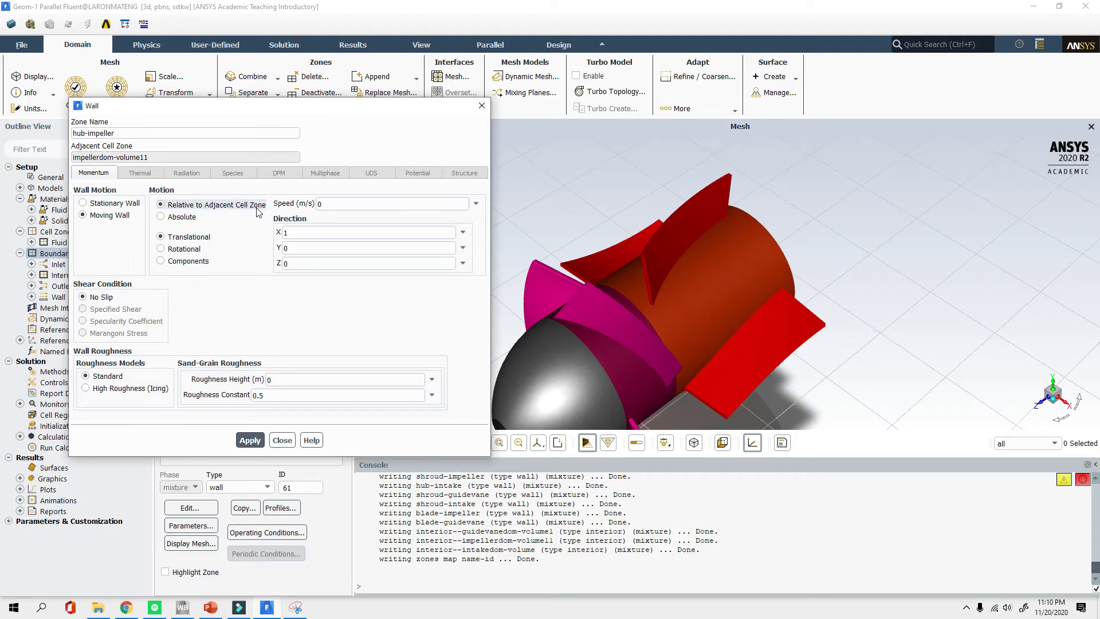
Make the hub-impeller motion rotational, relative to the adjacent cell zone at 0 rpm, and apply and close the wall settings
click(161, 248)
drag(474, 108, 451, 130)
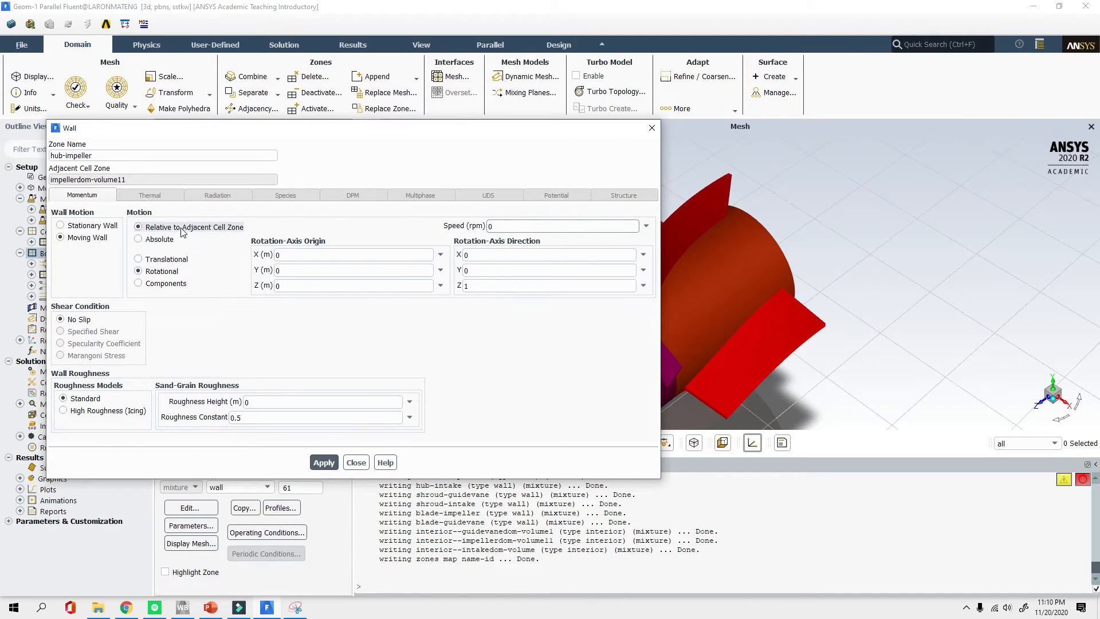
drag(591, 129, 485, 340)
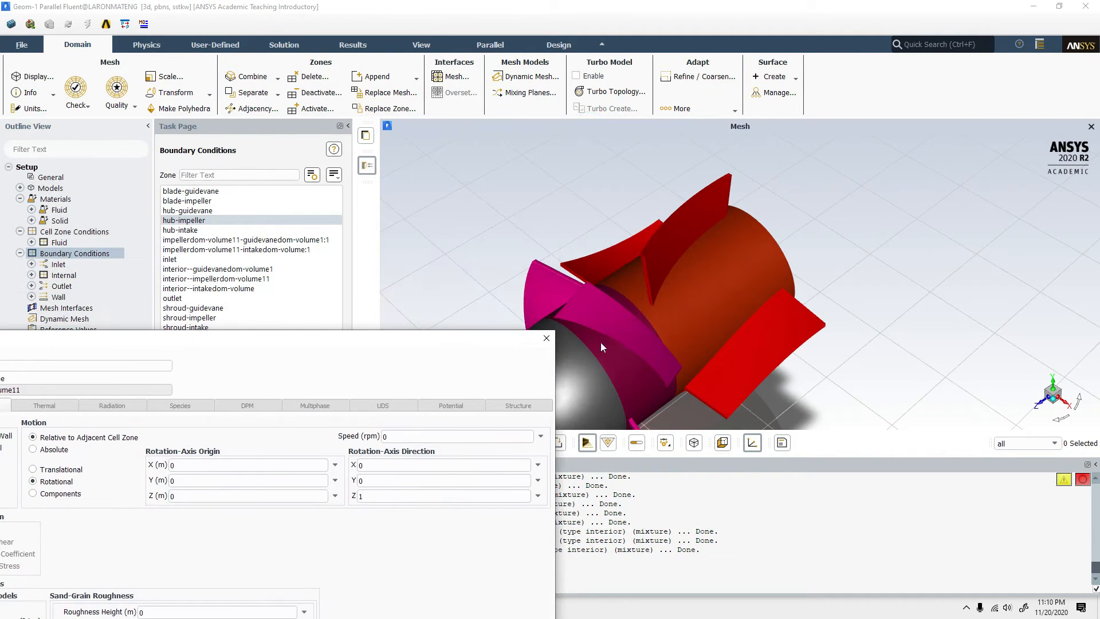
drag(302, 343, 376, 124)
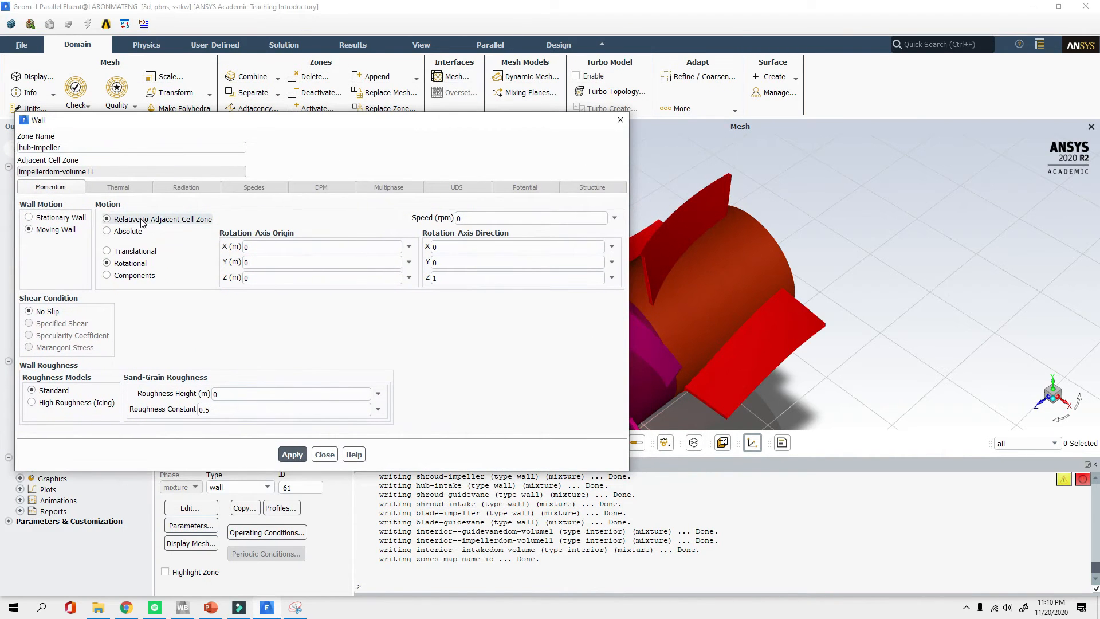
click(486, 218)
drag(854, 322, 678, 328)
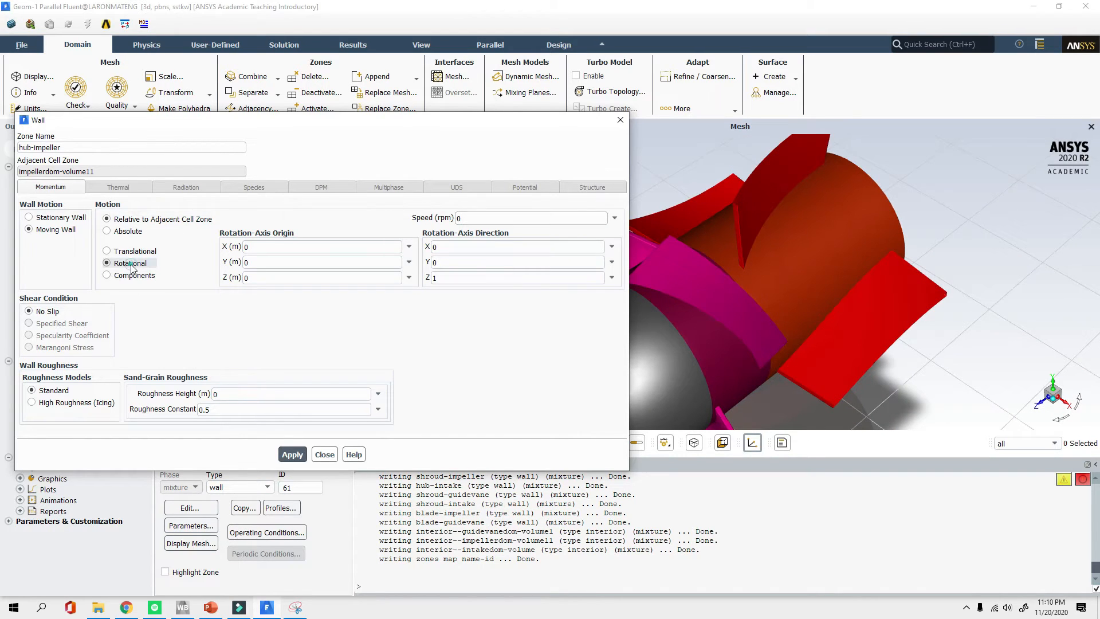
click(461, 214)
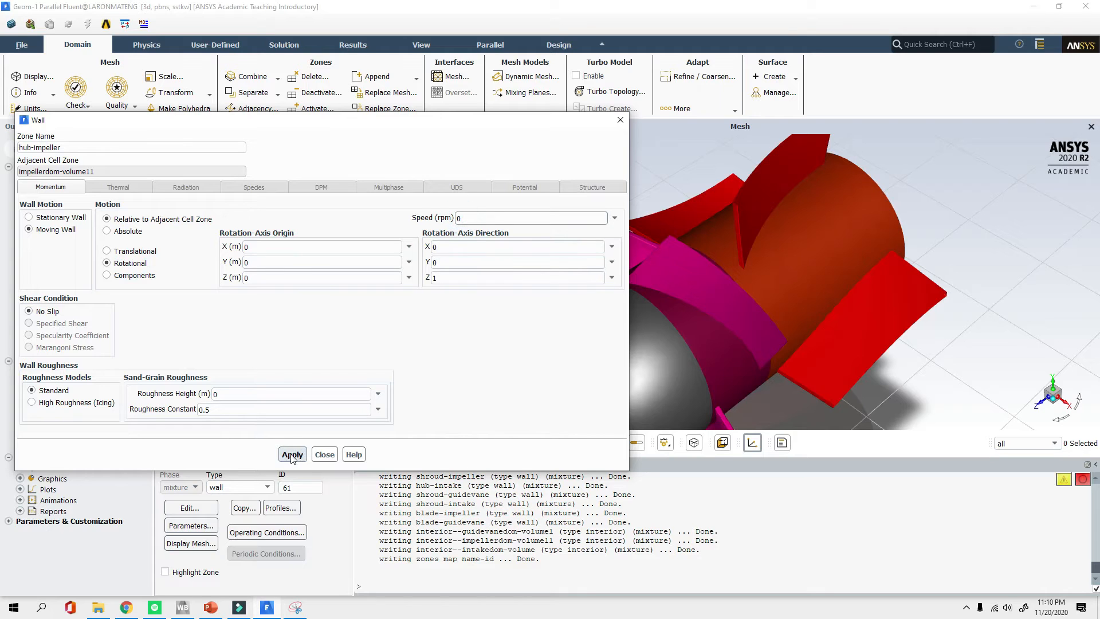
drag(911, 207, 692, 343)
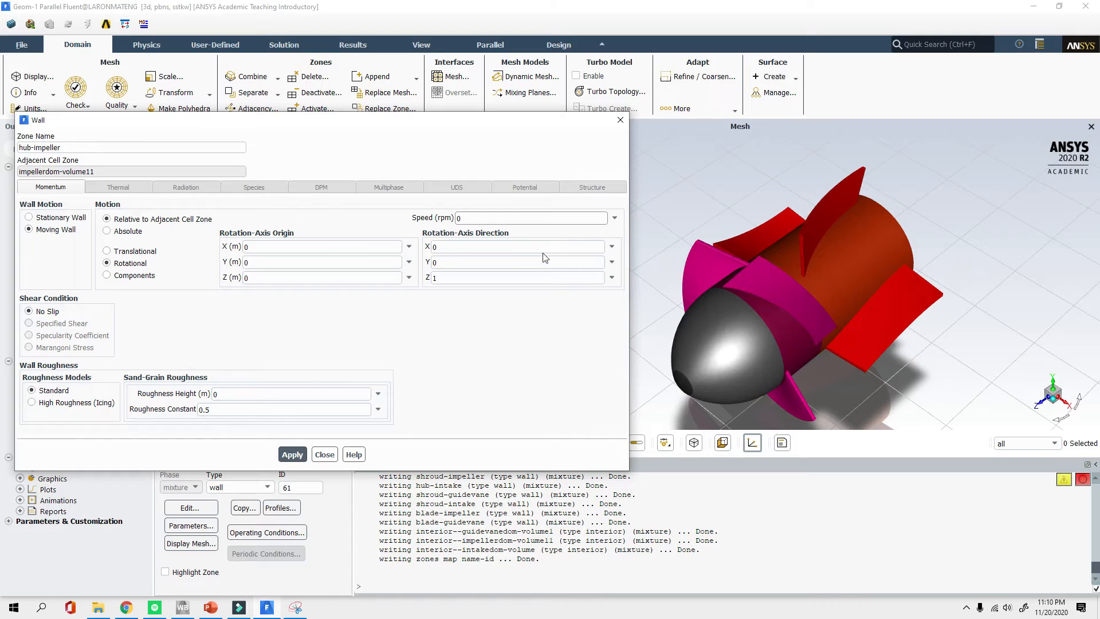
click(291, 454)
click(324, 454)
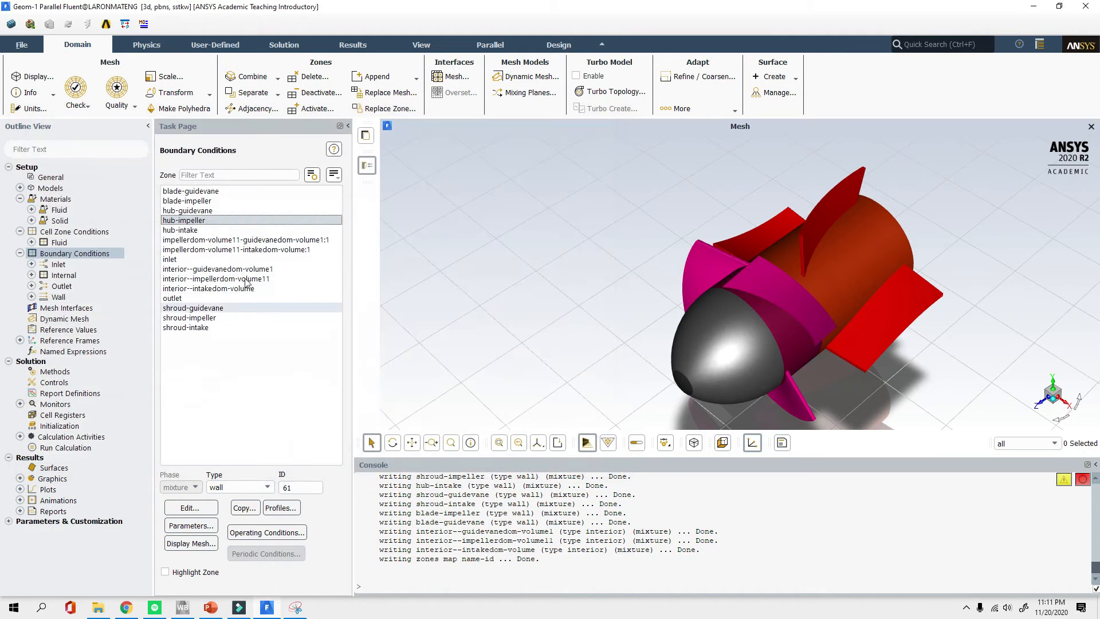
Open the shroud-impeller wall boundary condition and change its wall motion to Moving Wall
click(211, 318)
double_click(214, 317)
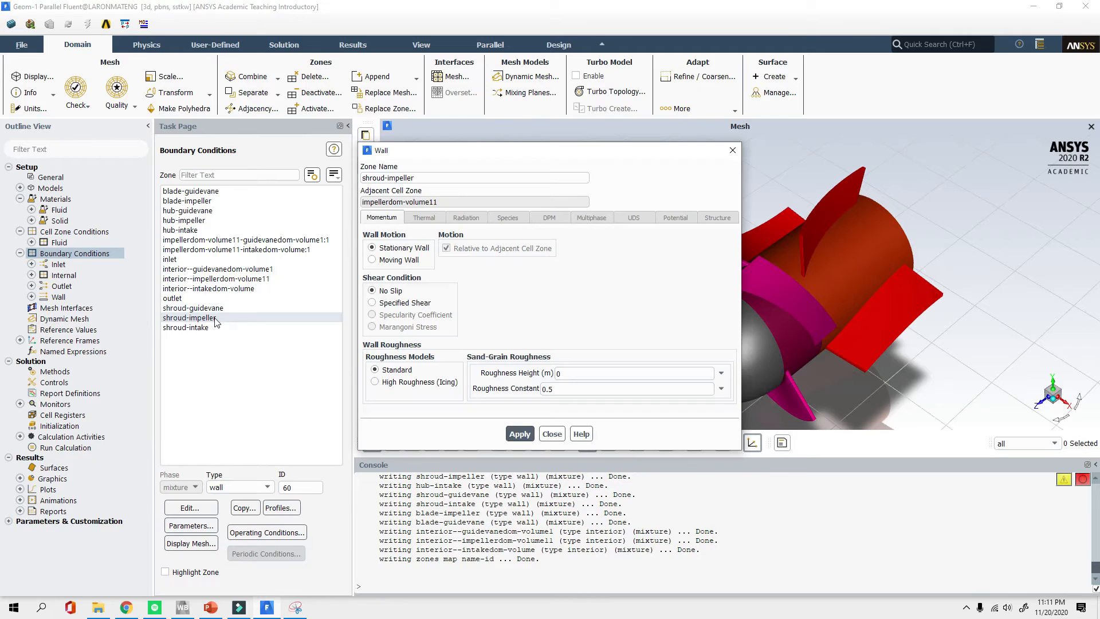
click(479, 155)
drag(442, 158, 194, 180)
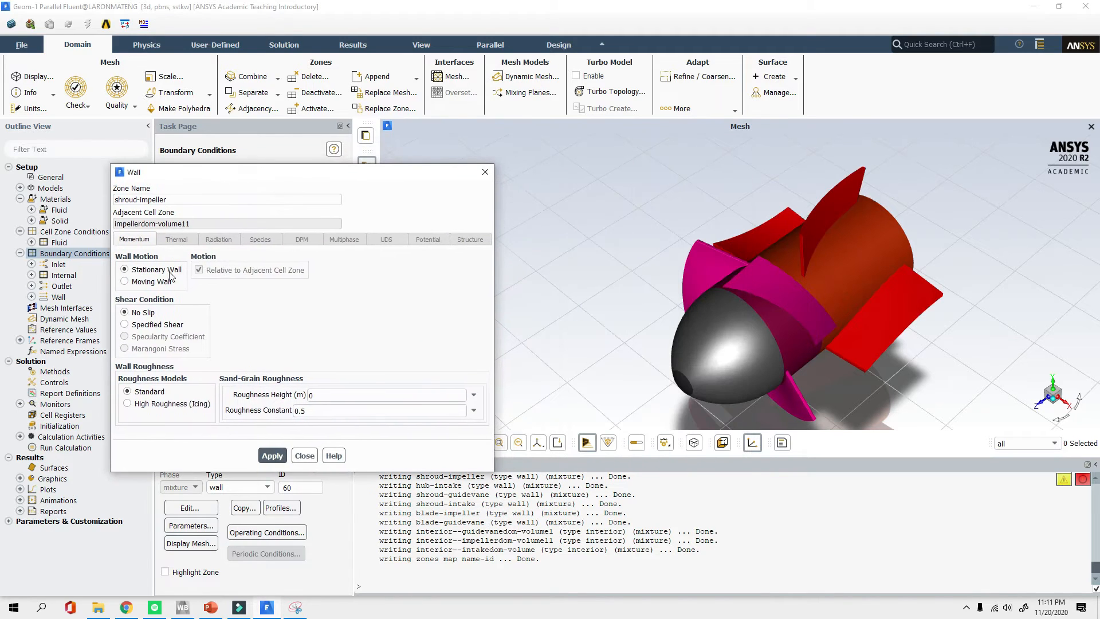
click(125, 281)
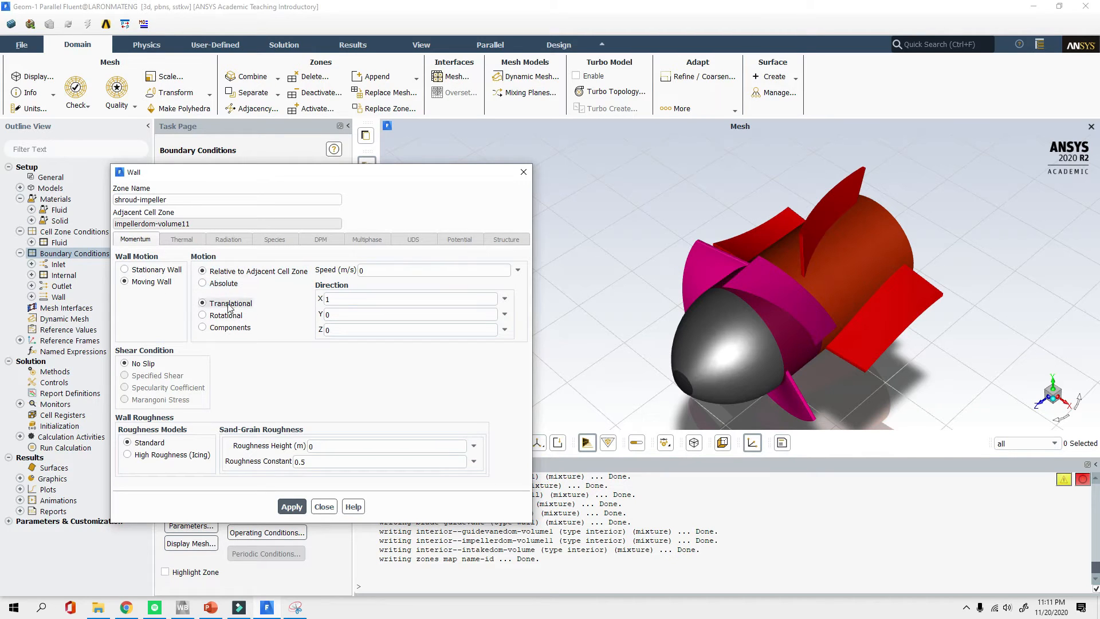
Make the shroud-impeller motion absolute and rotational at 0 rpm, and apply and close the wall settings
click(218, 283)
click(387, 276)
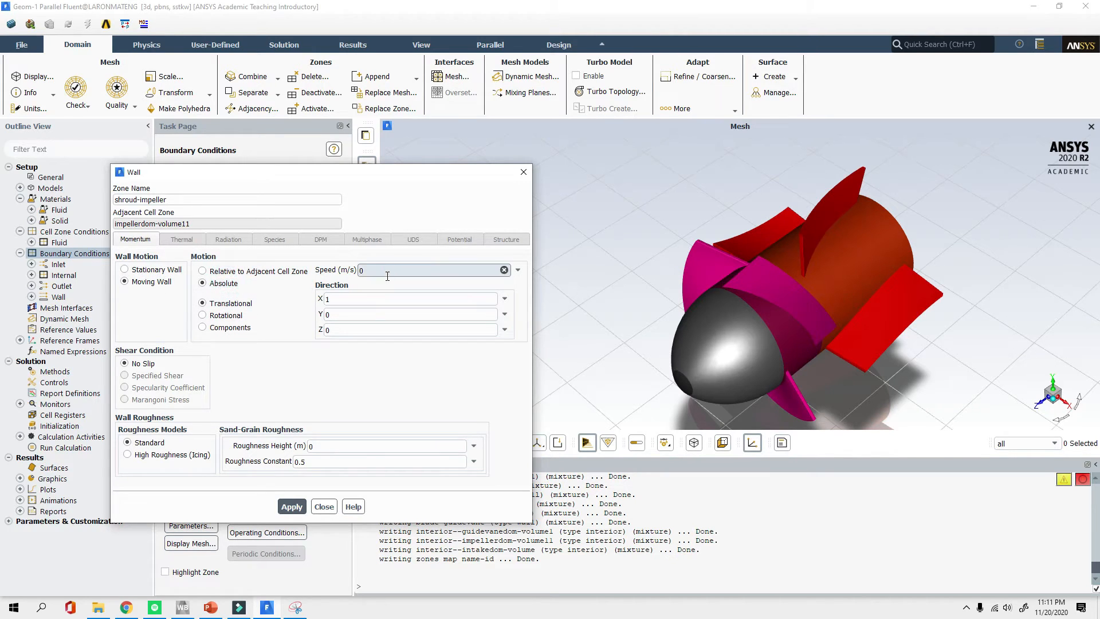
click(228, 315)
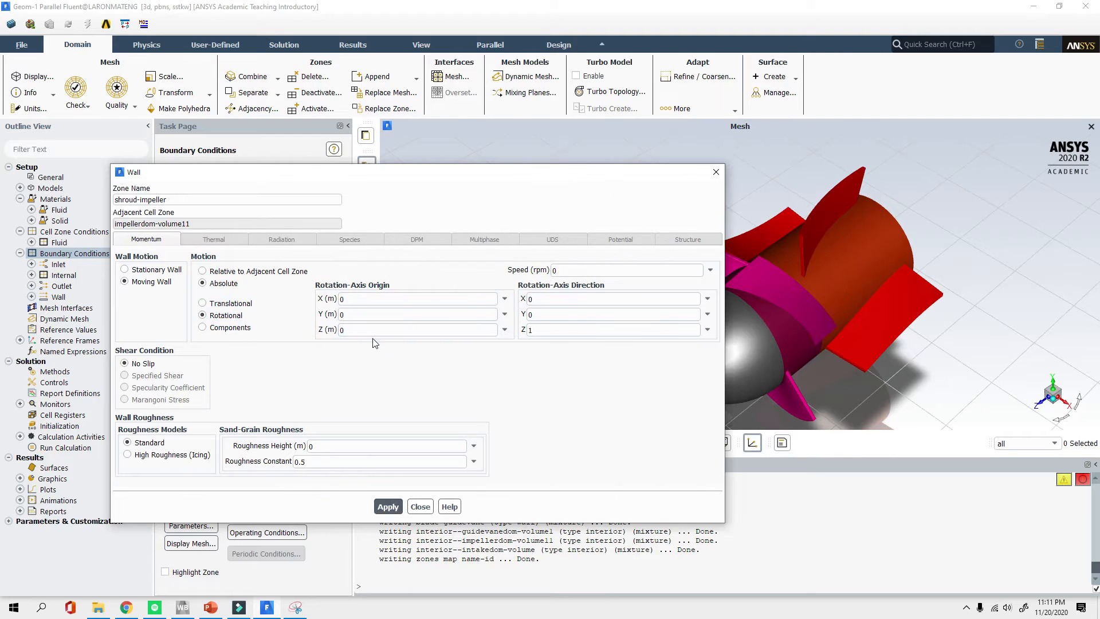
click(392, 509)
click(420, 506)
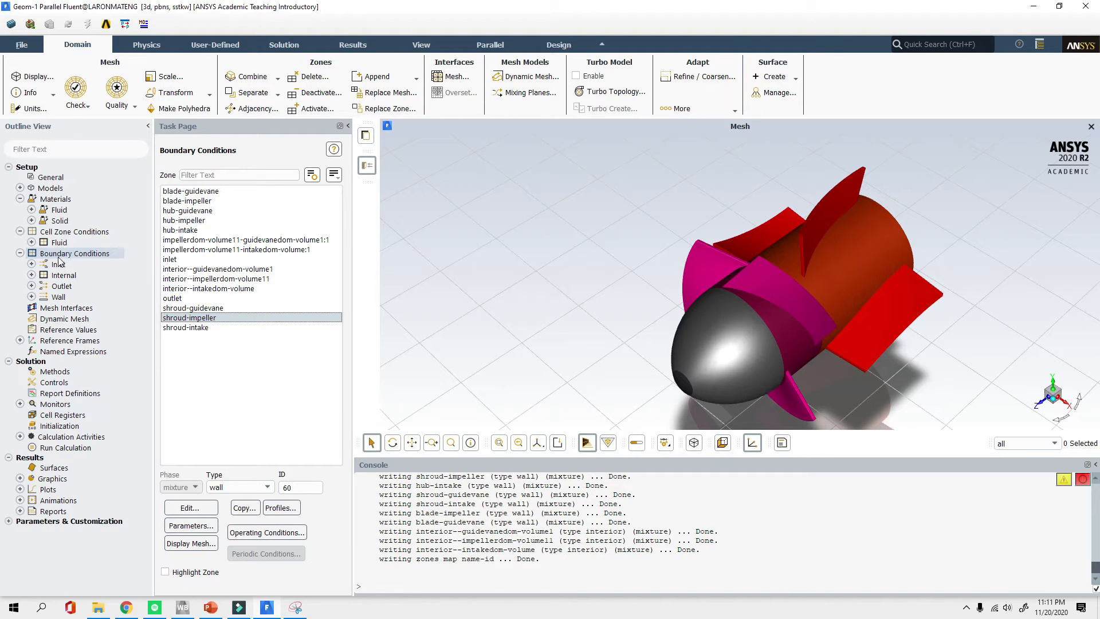
Enable High Order Term Relaxation in the solution methods, and display the solution controls
click(73, 374)
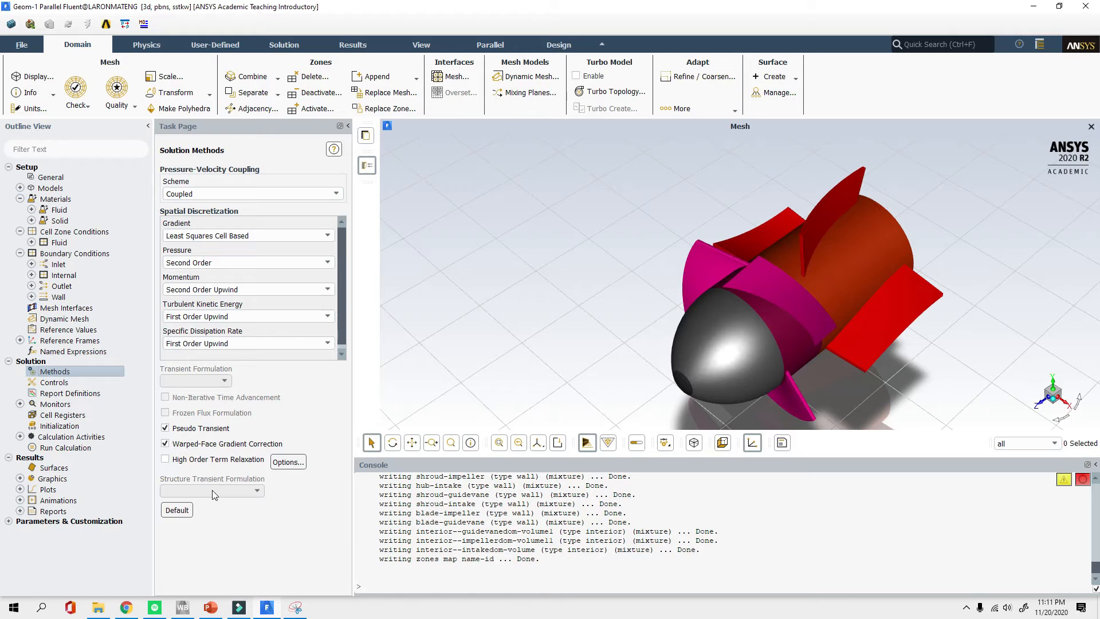
click(226, 462)
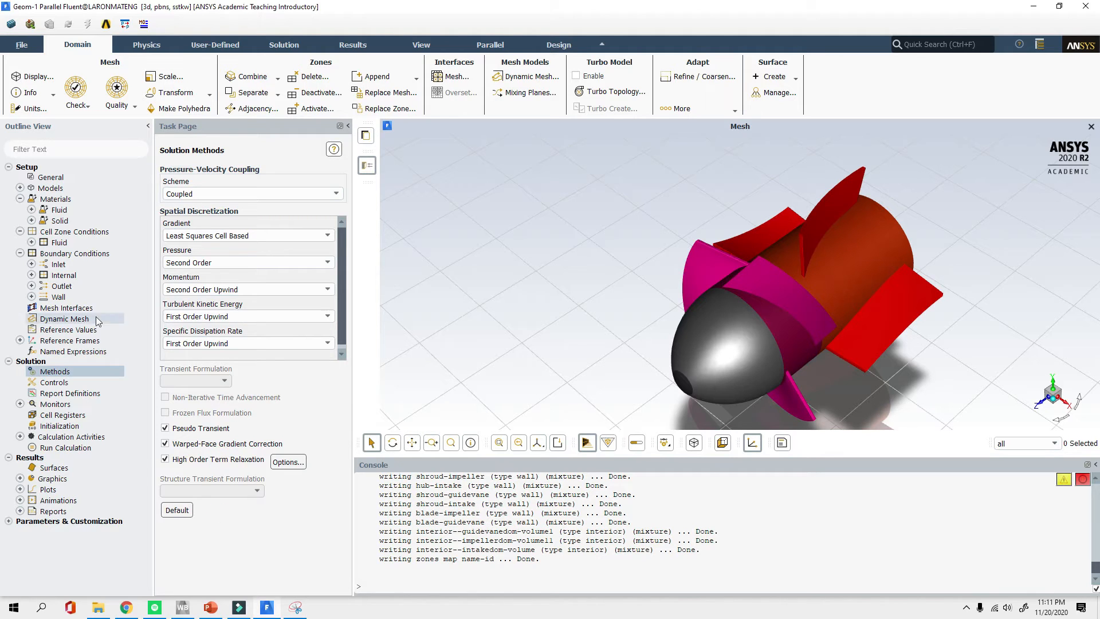
click(68, 381)
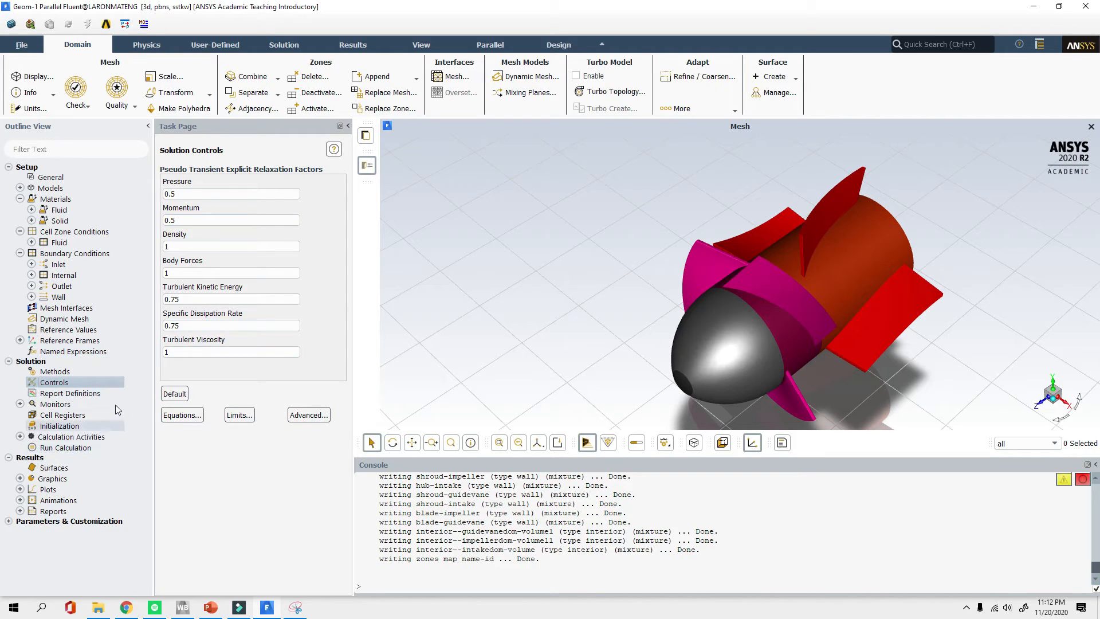
click(81, 383)
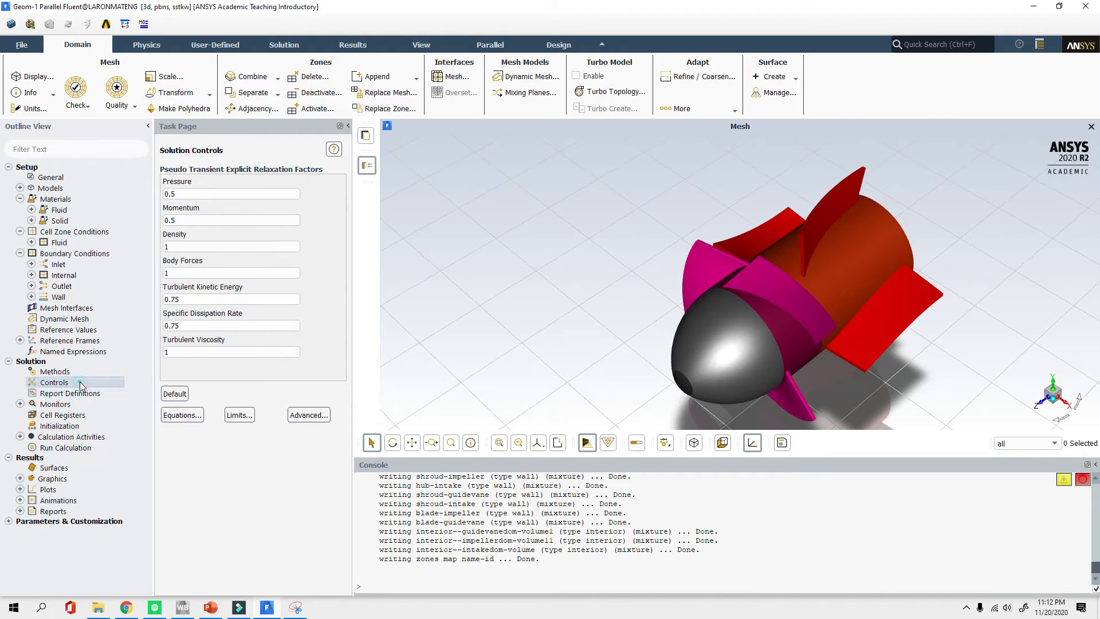
right_click(82, 393)
mouse_move(122, 469)
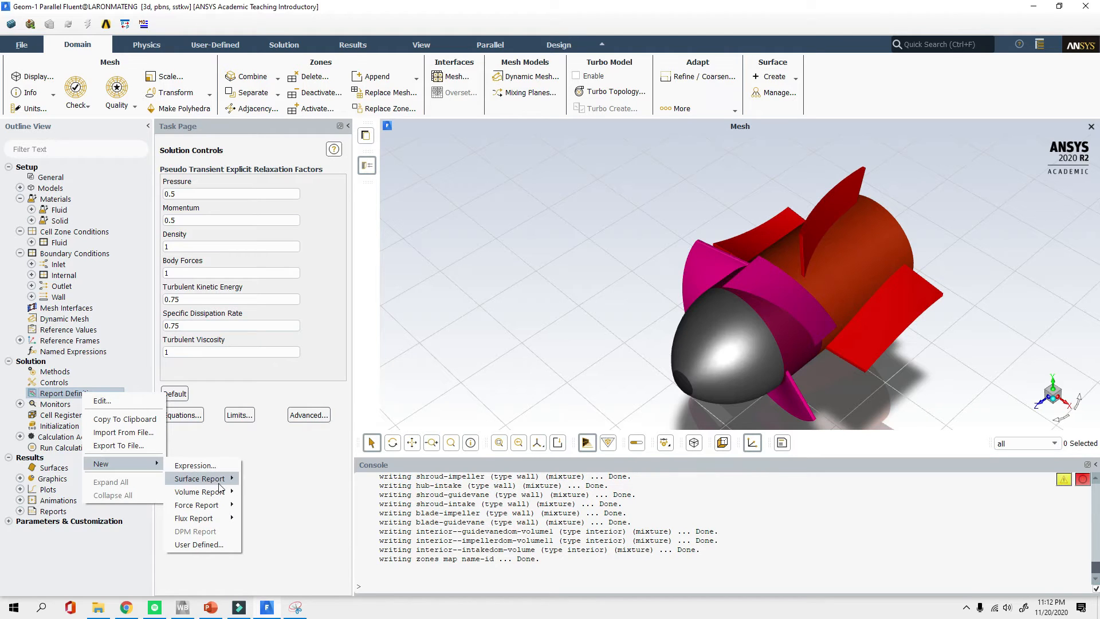
mouse_move(226, 482)
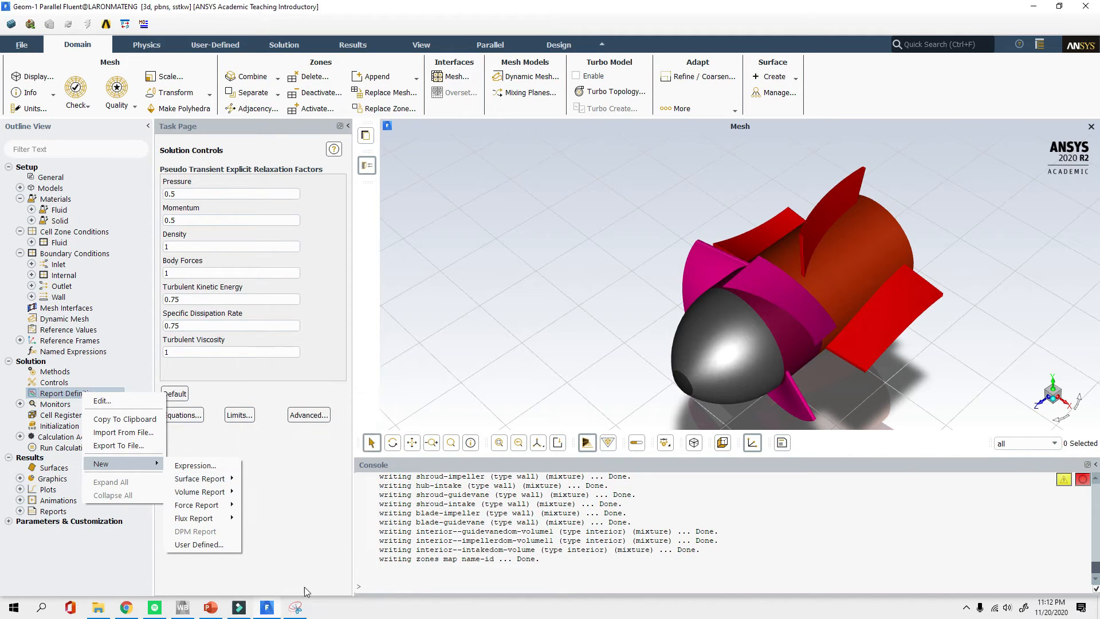
Switch to Snipping Tool, capture a new snip of part of the Fluent window, and bring up blank space below it
click(304, 607)
click(295, 607)
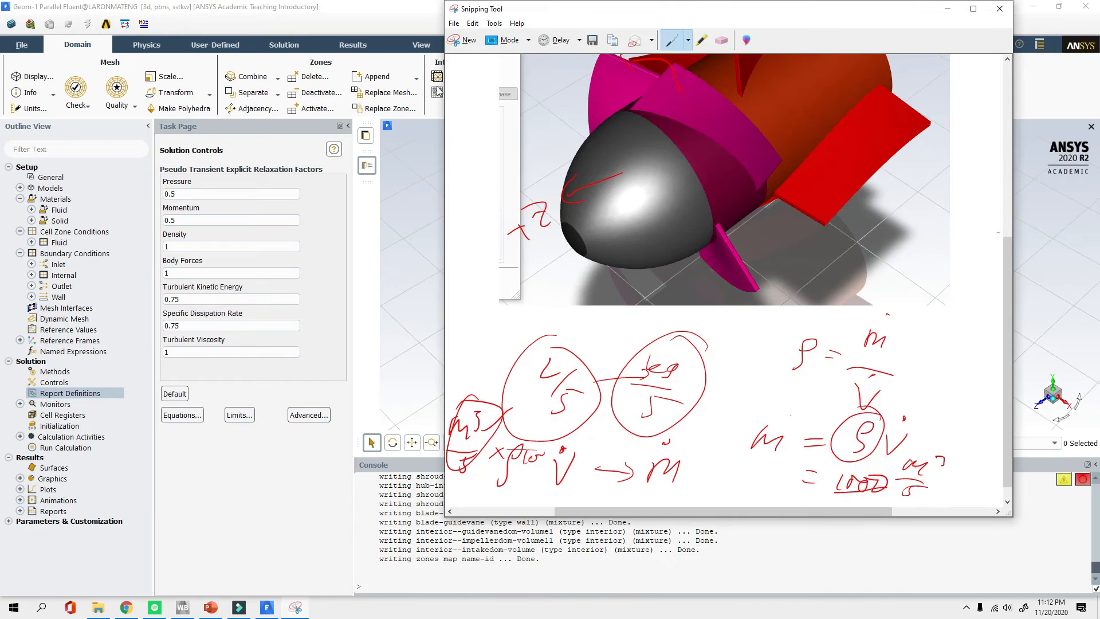
click(465, 40)
drag(326, 133, 731, 328)
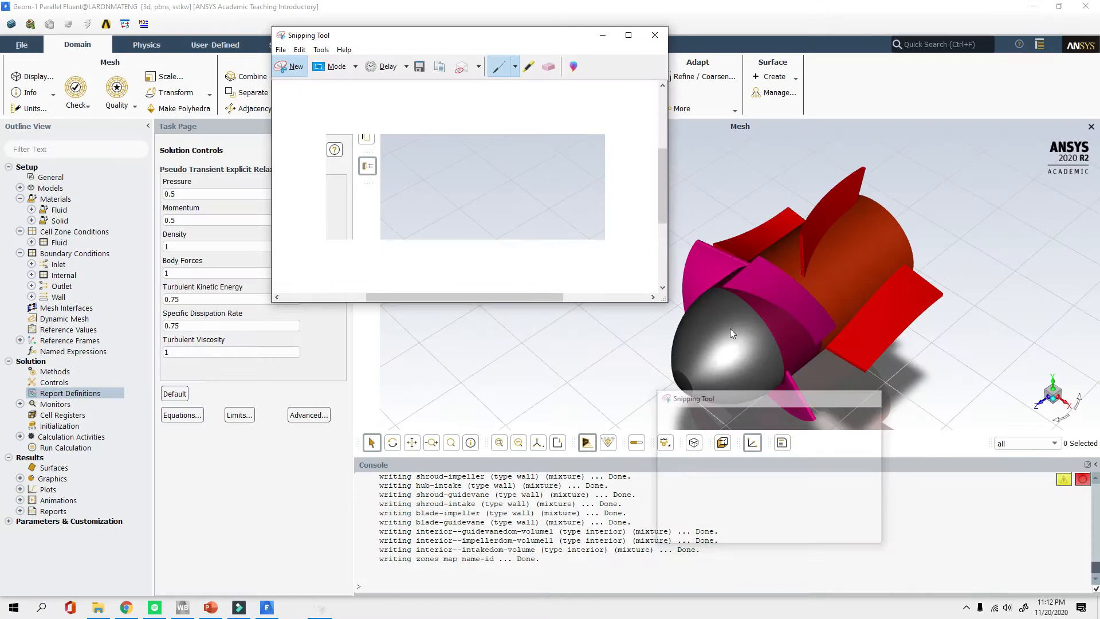
scroll(656, 212, down, 3)
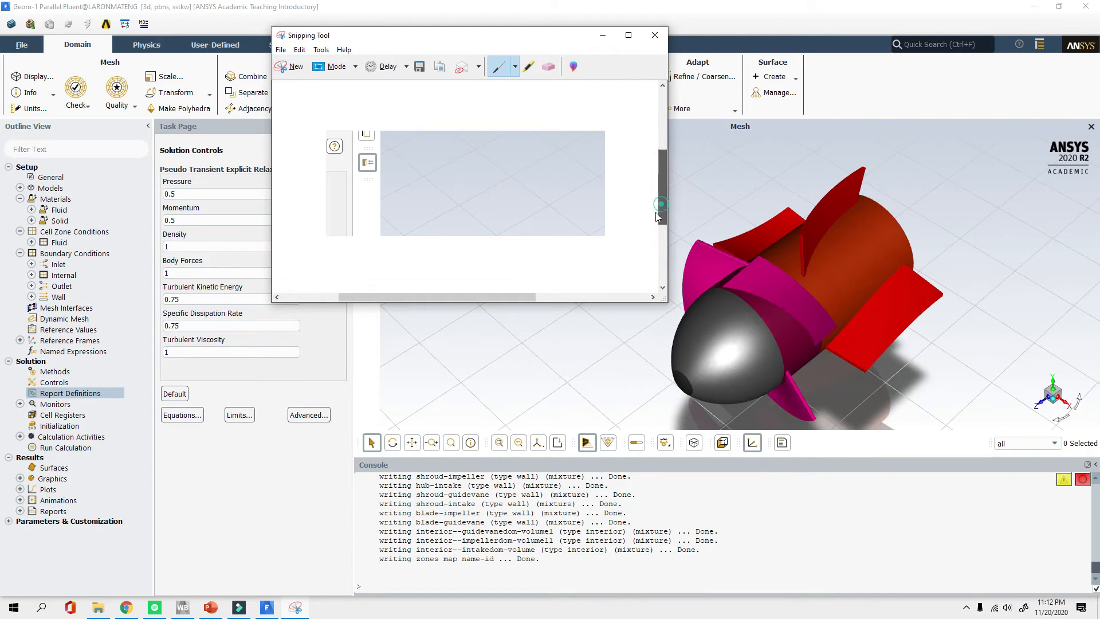
Handwrite the formula Head = (Poutlet − Pinlet) / ρg followed by an equals sign below the snip, and minimize Snipping Tool
mouse_move(295, 119)
mouse_down()
mouse_move(292, 141)
mouse_move(302, 142)
mouse_up()
drag(294, 133, 310, 130)
drag(314, 136, 327, 138)
drag(338, 131, 341, 143)
mouse_move(347, 137)
mouse_down()
mouse_move(357, 122)
mouse_move(358, 141)
mouse_up()
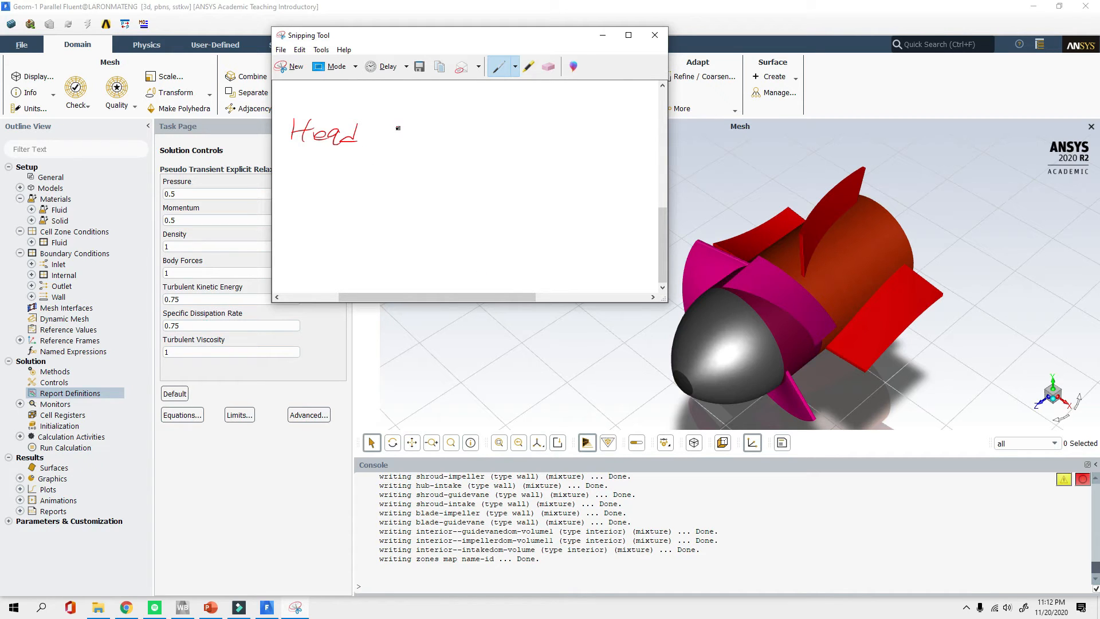
drag(373, 138, 385, 140)
mouse_move(414, 101)
mouse_down()
mouse_move(415, 127)
mouse_move(415, 114)
mouse_move(444, 116)
mouse_move(449, 103)
mouse_move(453, 121)
mouse_move(459, 108)
mouse_move(467, 123)
mouse_move(495, 112)
mouse_move(504, 130)
mouse_move(515, 119)
mouse_move(552, 129)
mouse_up()
mouse_move(544, 121)
mouse_down()
mouse_move(555, 120)
mouse_move(408, 137)
mouse_up()
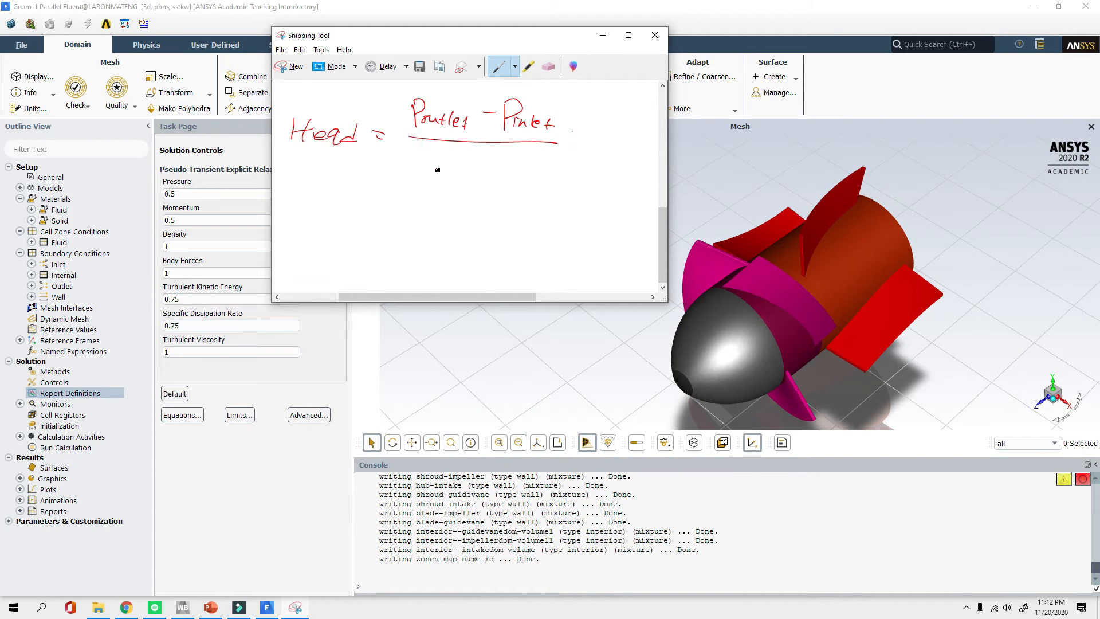
mouse_move(438, 182)
mouse_down()
mouse_move(441, 165)
mouse_move(482, 180)
mouse_up()
drag(566, 141, 569, 146)
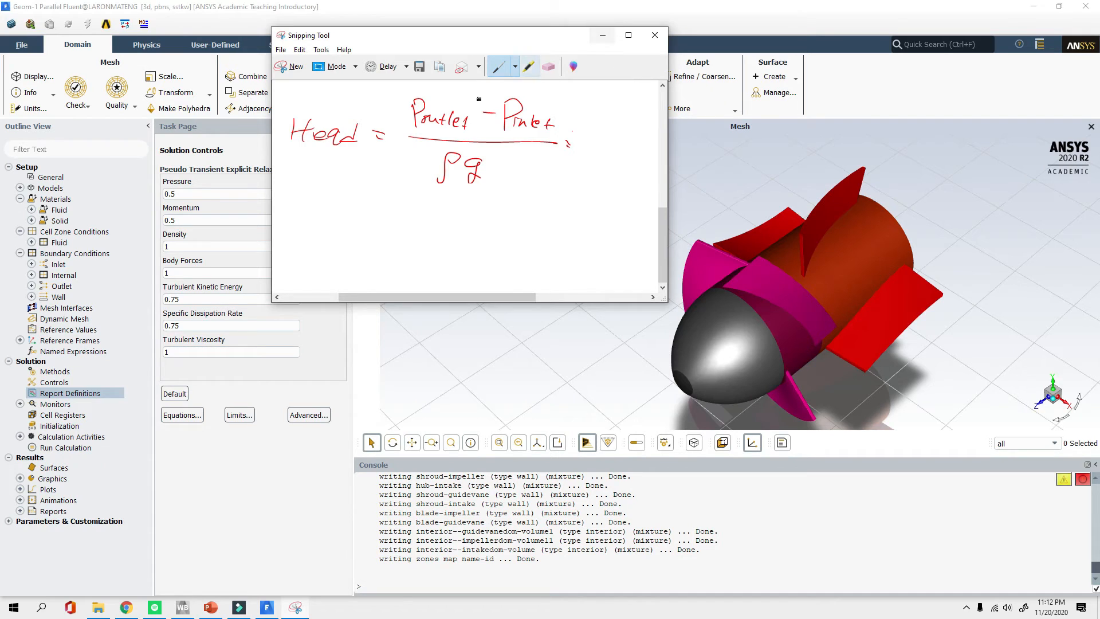
click(601, 35)
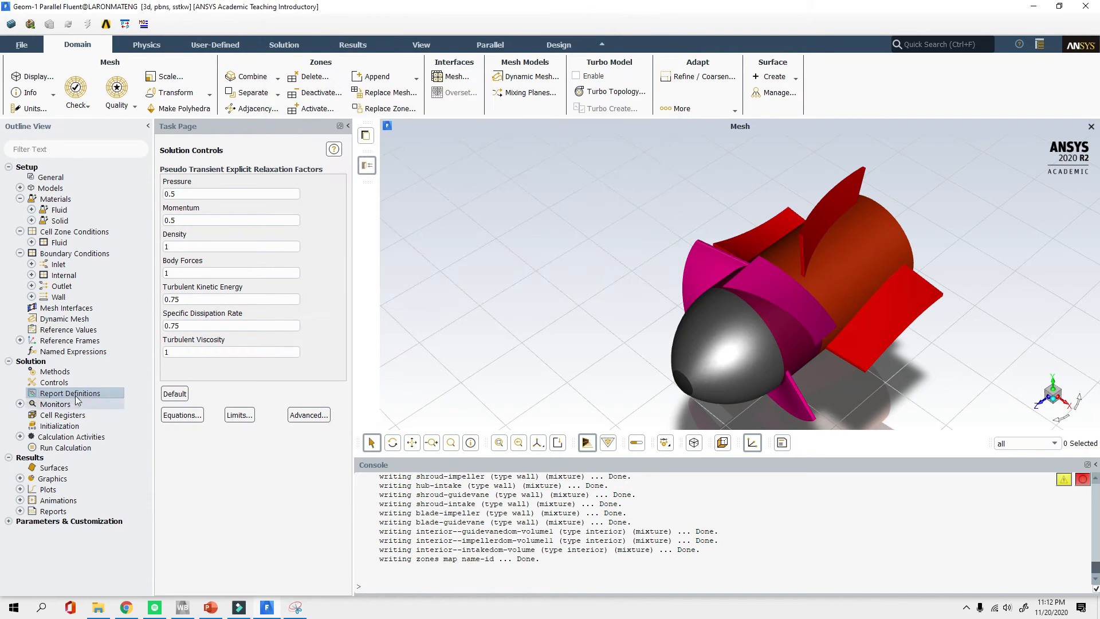
Create a mass-weighted average surface report definition and name it p-in
right_click(68, 393)
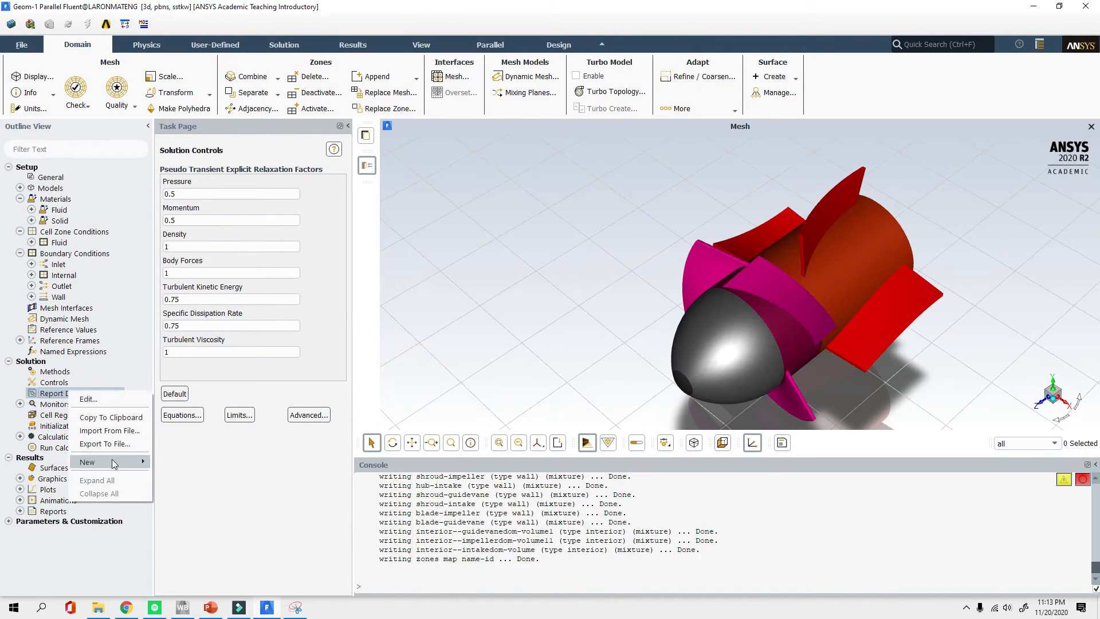
mouse_move(213, 476)
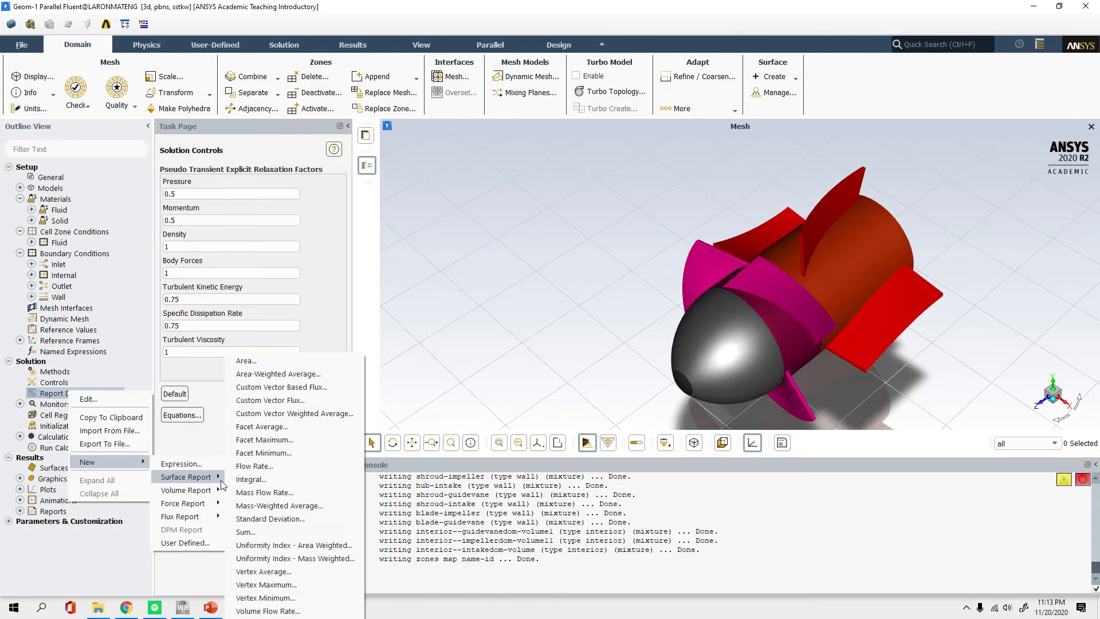
click(298, 508)
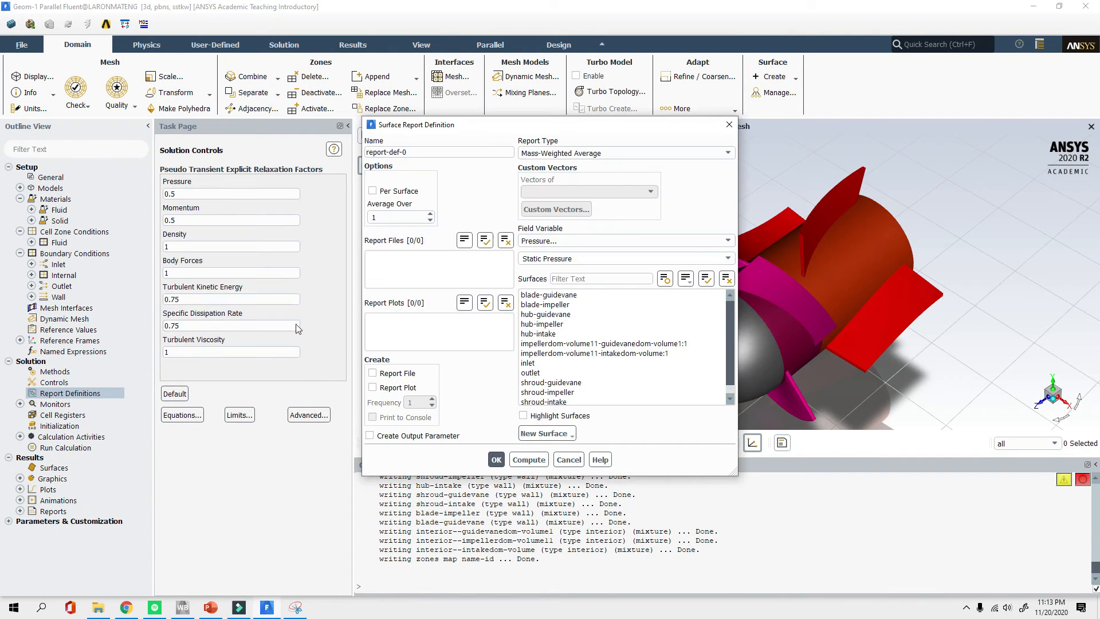
drag(441, 151, 27, 151)
text(p-in)
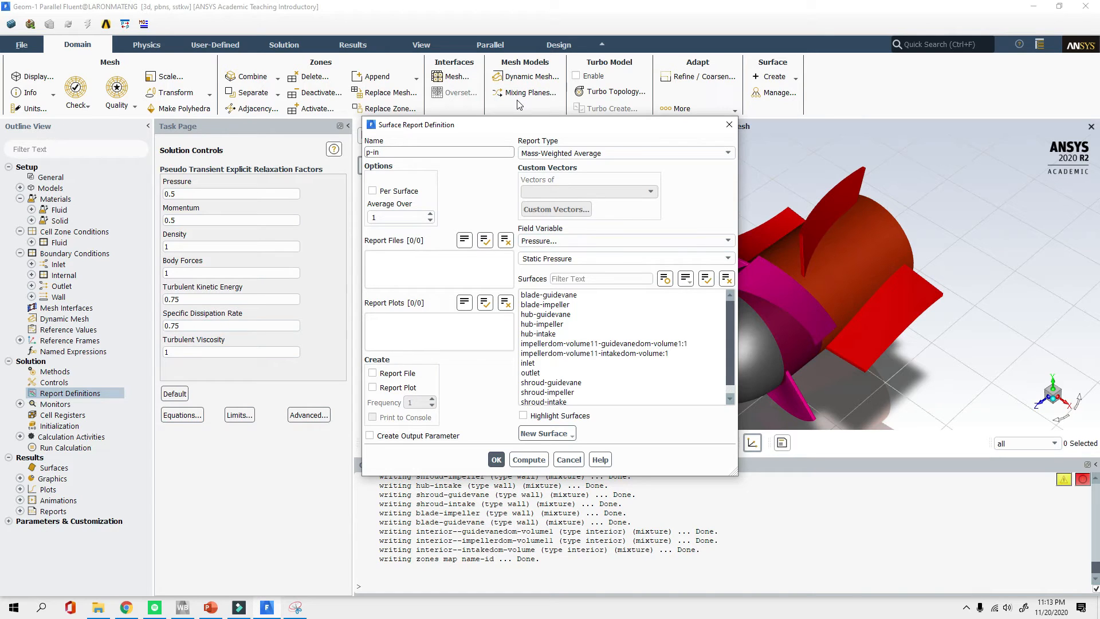
Set the p-in report to Total Pressure on the inlet surface and accept the definition
scroll(823, 304, down, 2)
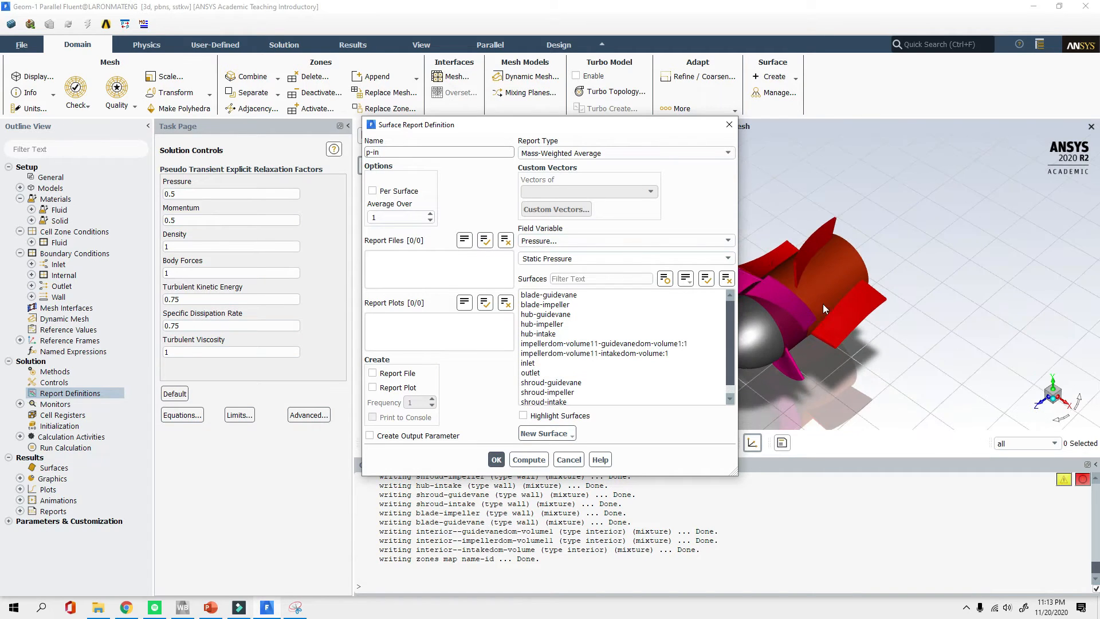
drag(817, 270, 796, 295)
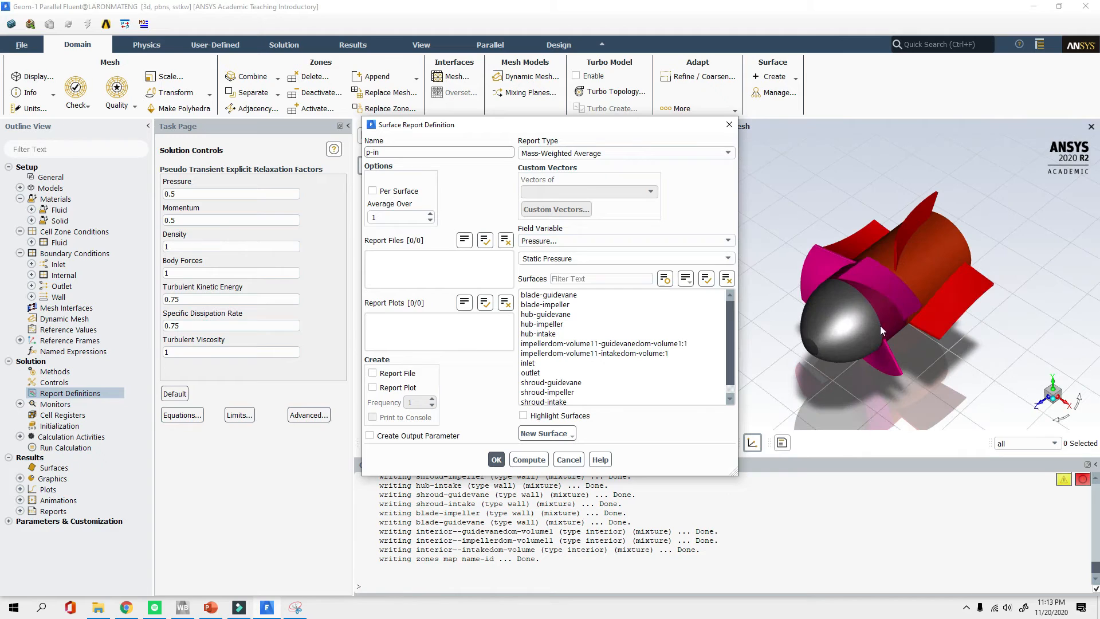
click(563, 241)
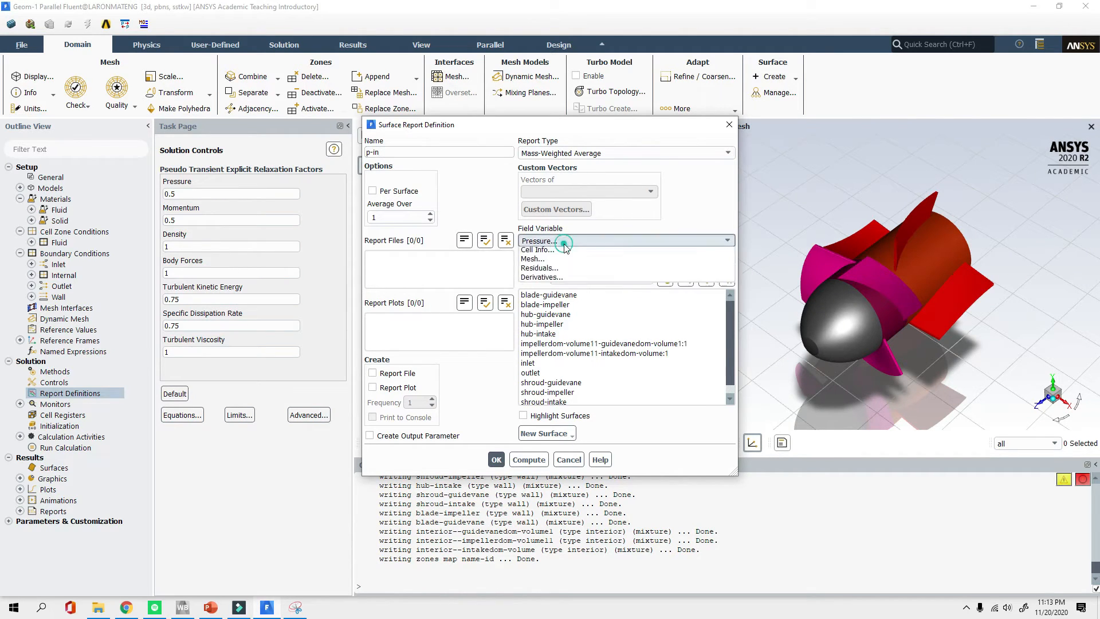
click(564, 242)
click(727, 258)
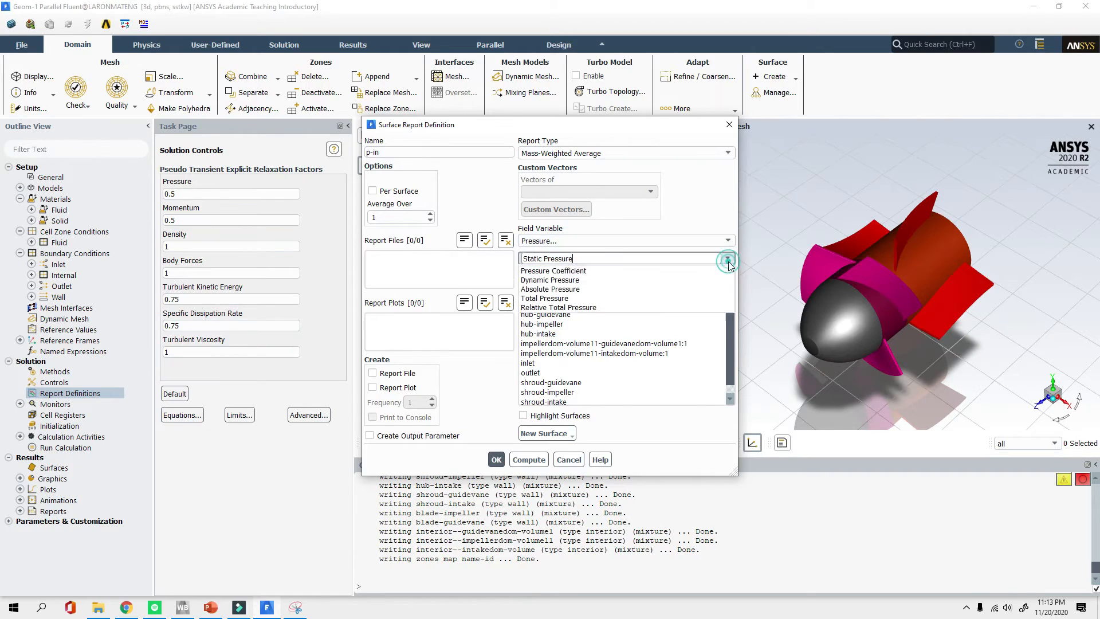
click(544, 307)
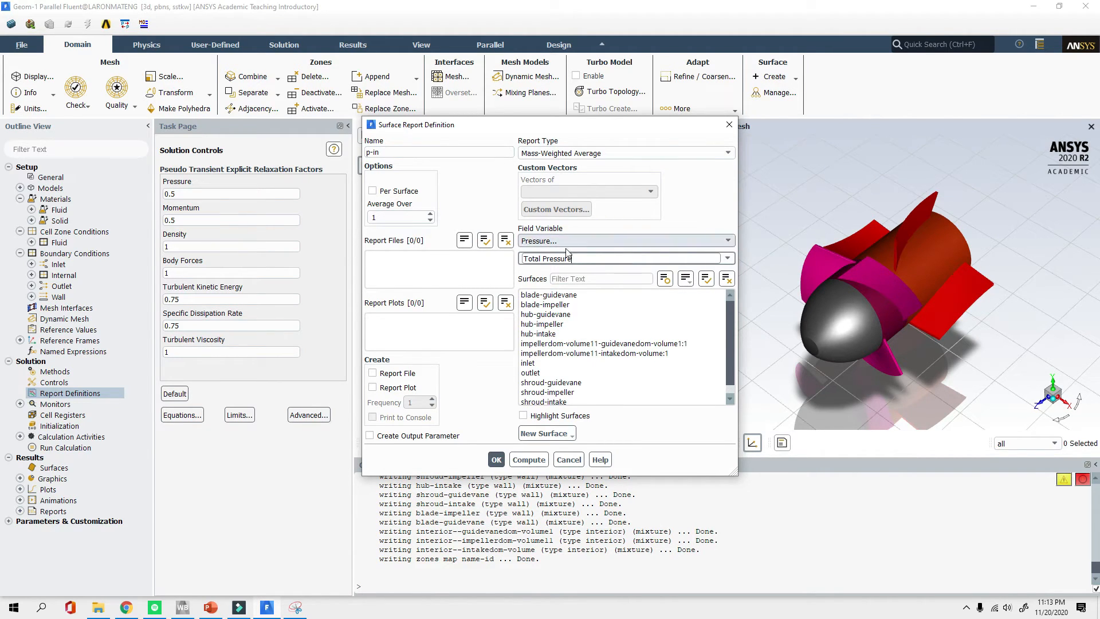
click(410, 152)
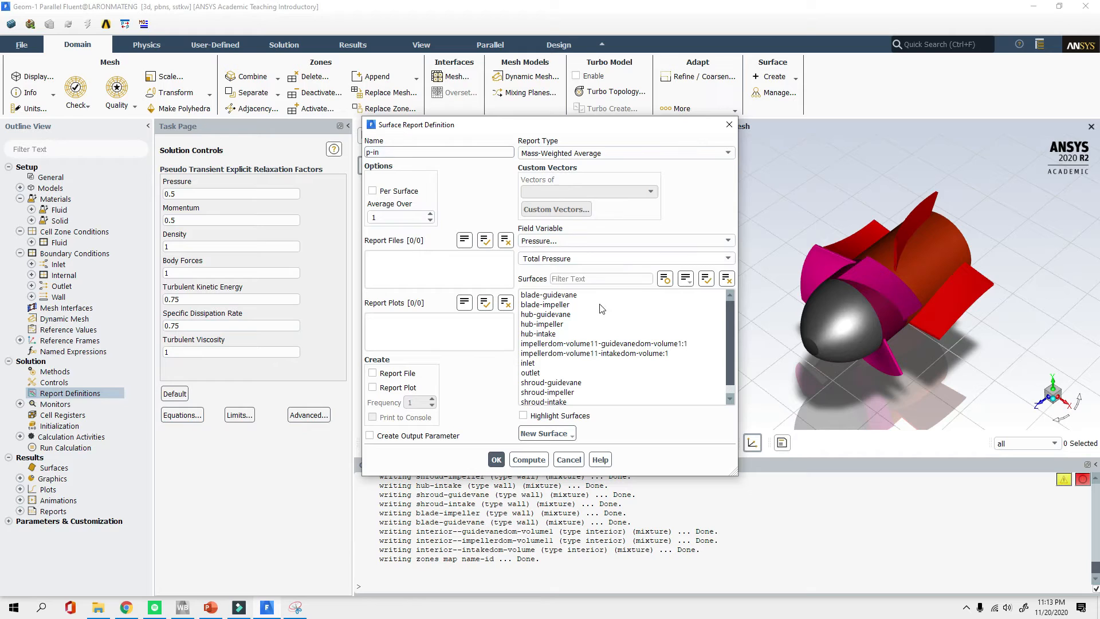
click(547, 364)
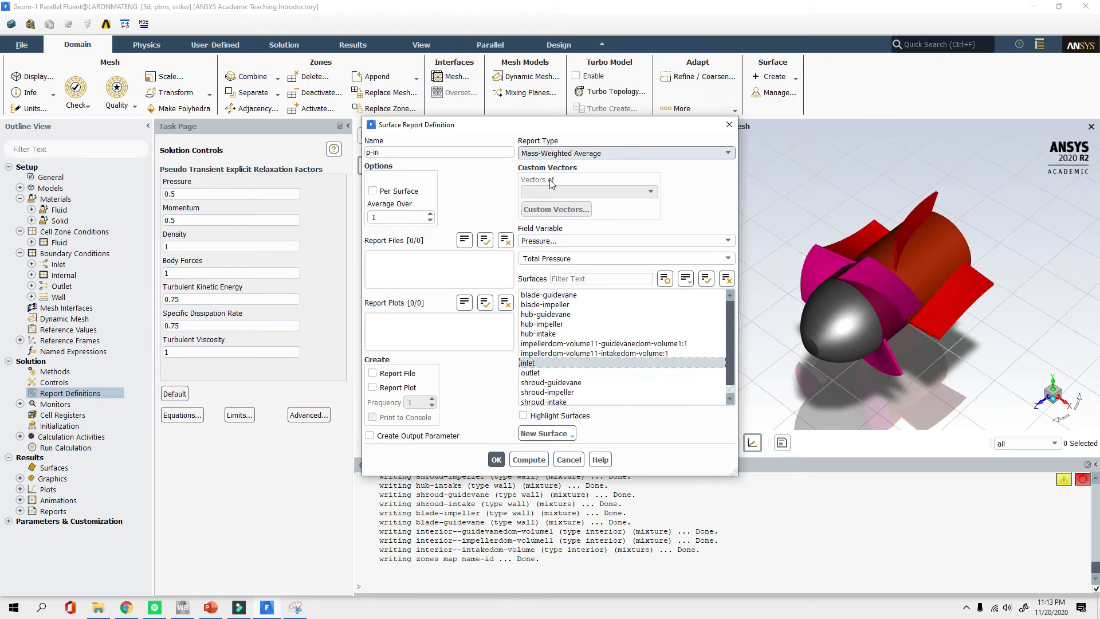
click(496, 460)
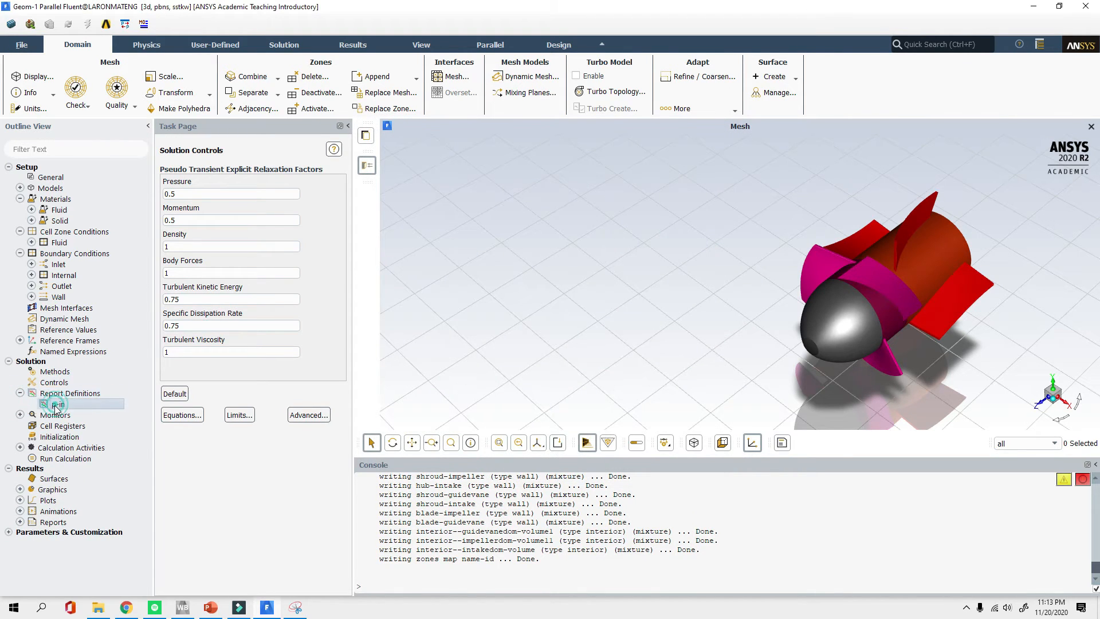
Copy the p-in report definition as p-out, replace the inlet surface with outlet, and accept it
right_click(59, 404)
click(89, 426)
drag(417, 150, 376, 144)
text(out)
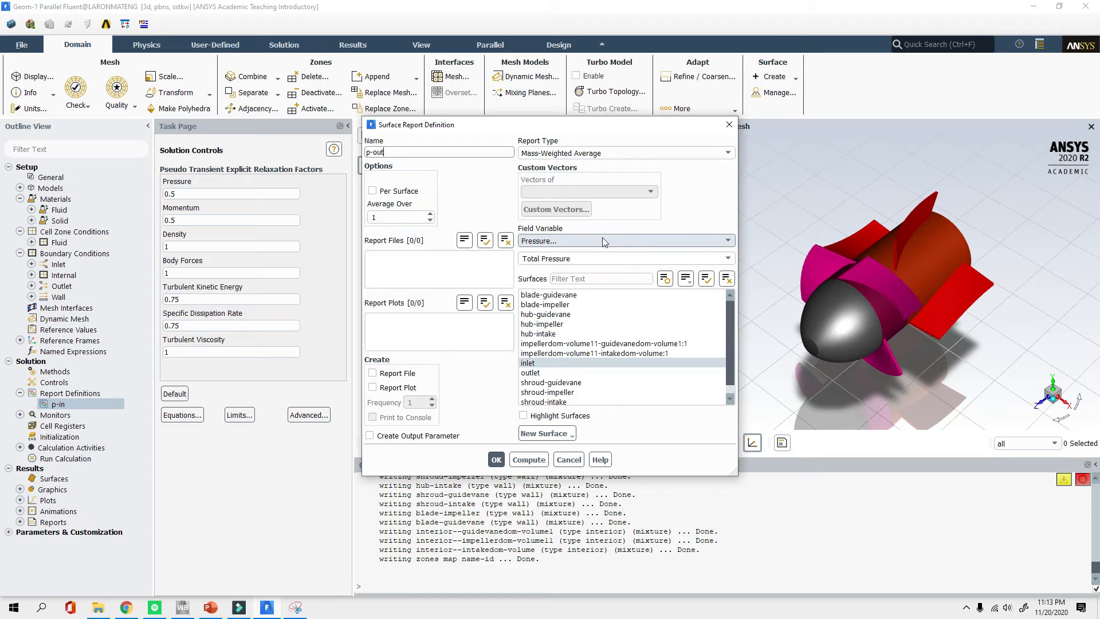
click(545, 363)
click(545, 373)
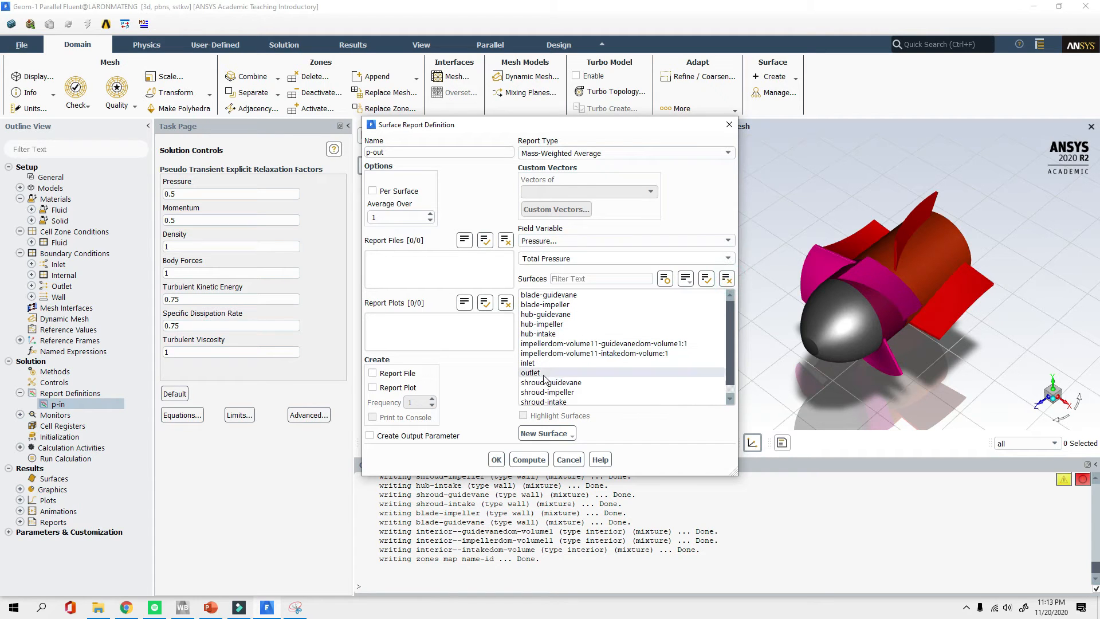
click(496, 460)
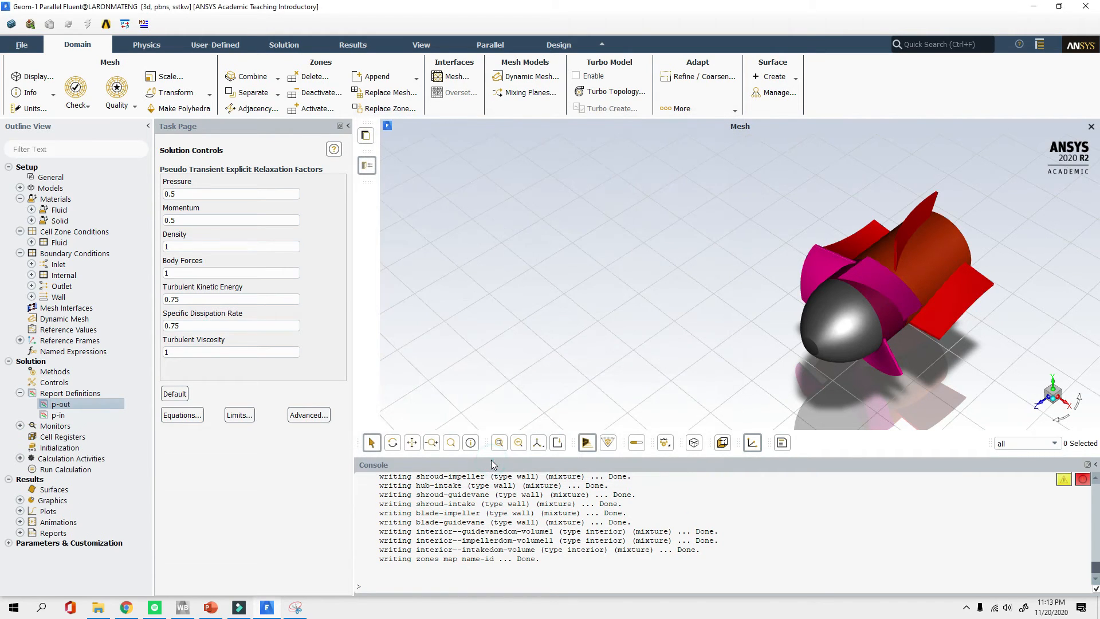
Create an expression report definition and name it head
right_click(70, 395)
mouse_move(111, 469)
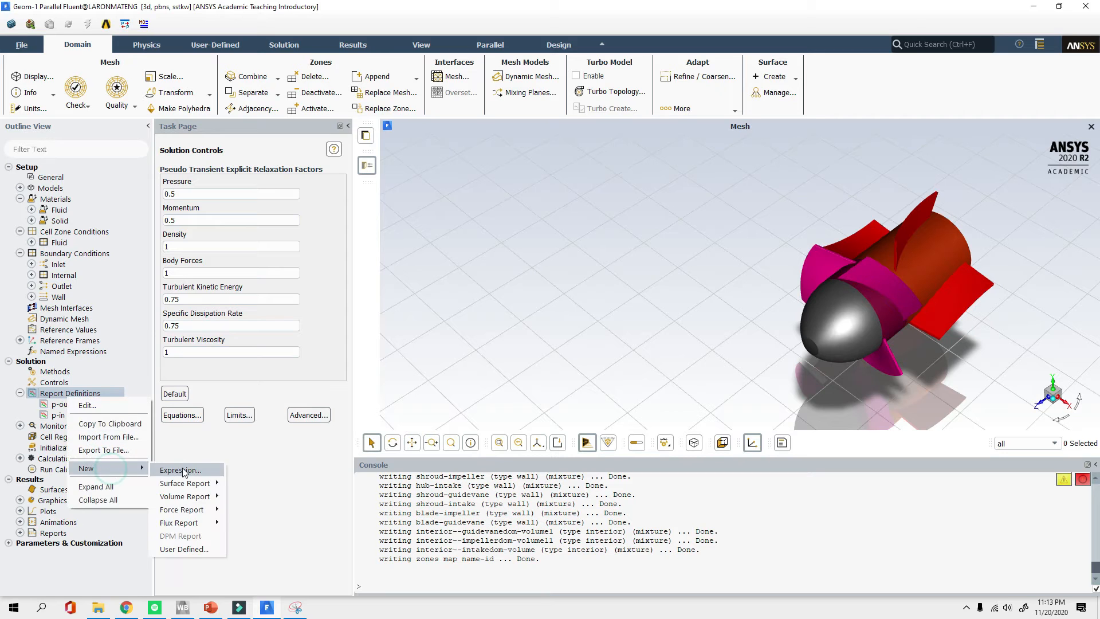
mouse_move(189, 484)
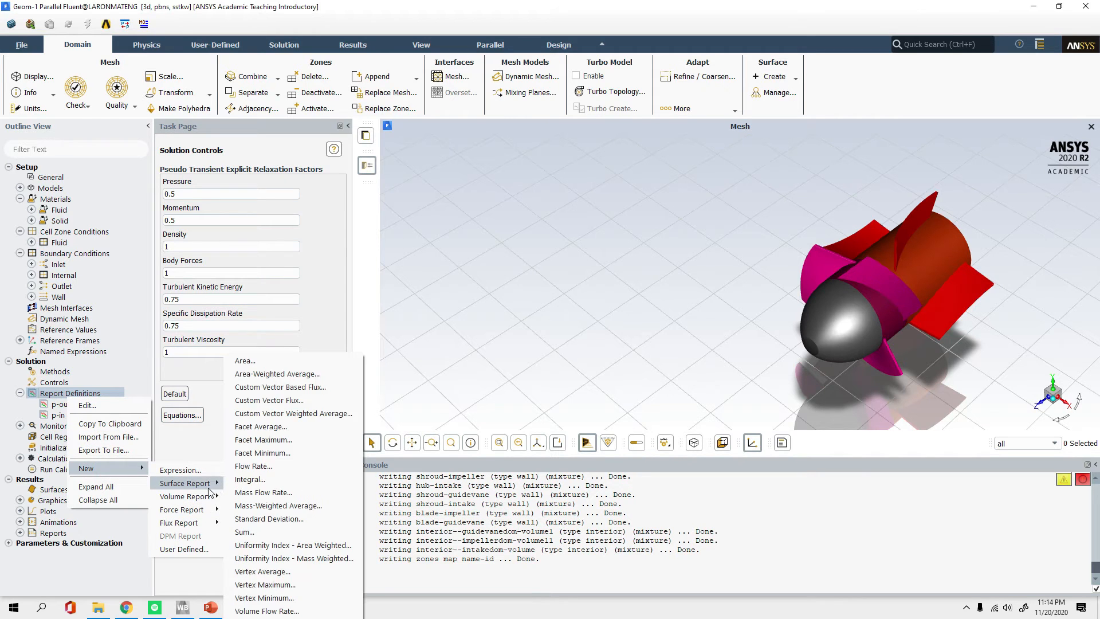
click(182, 470)
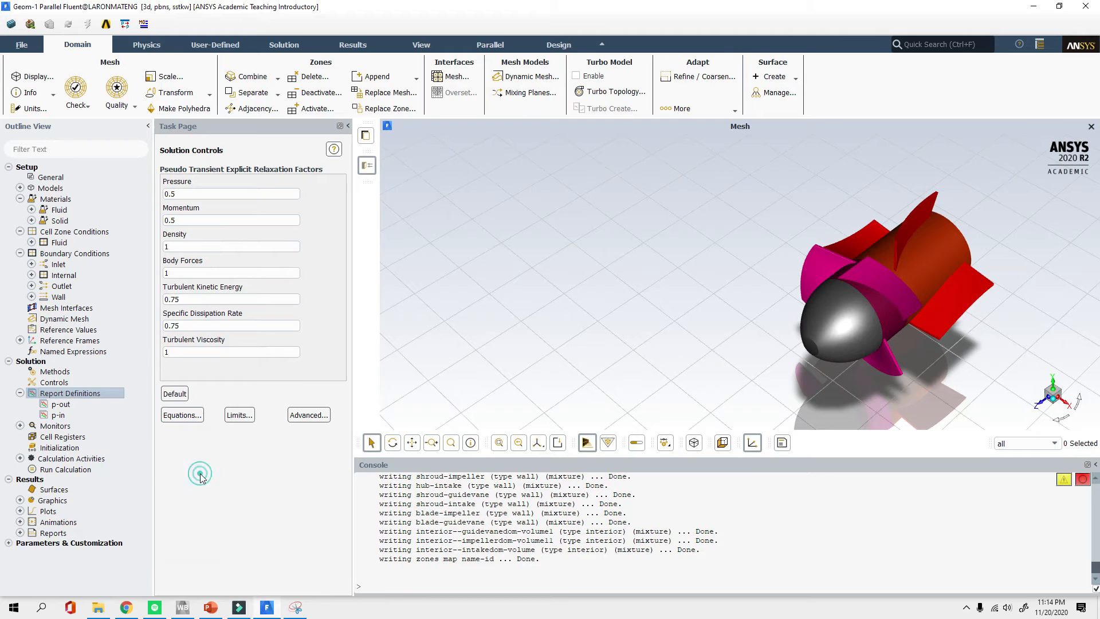
triple_click(437, 151)
text(head)
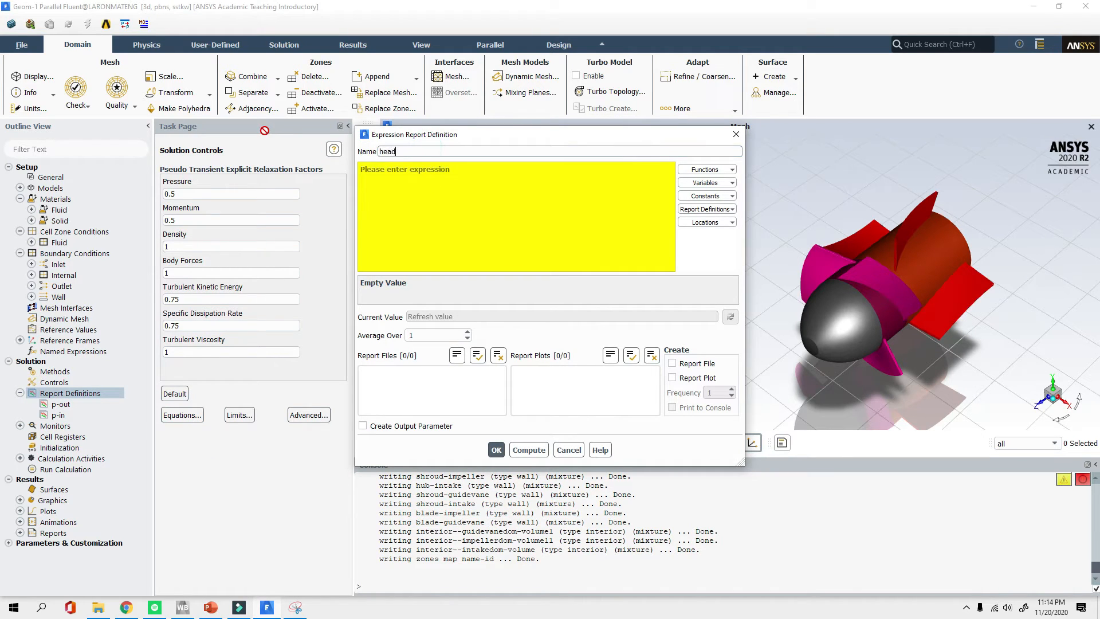
Enter the head expression as (p_out-p_in)/(998.2*g)
click(420, 191)
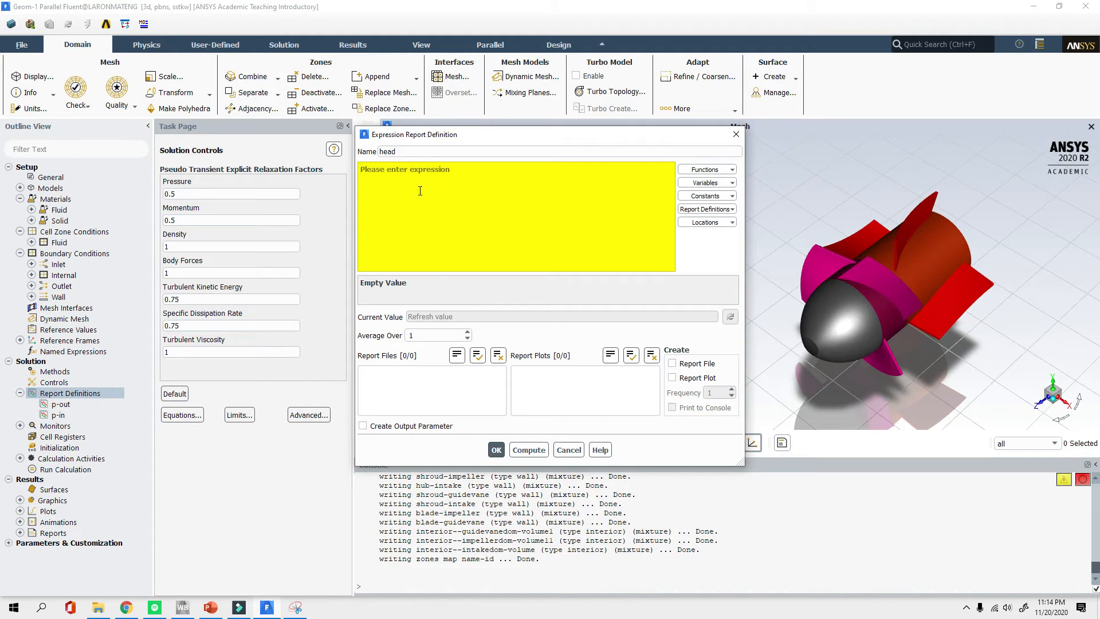
text(()
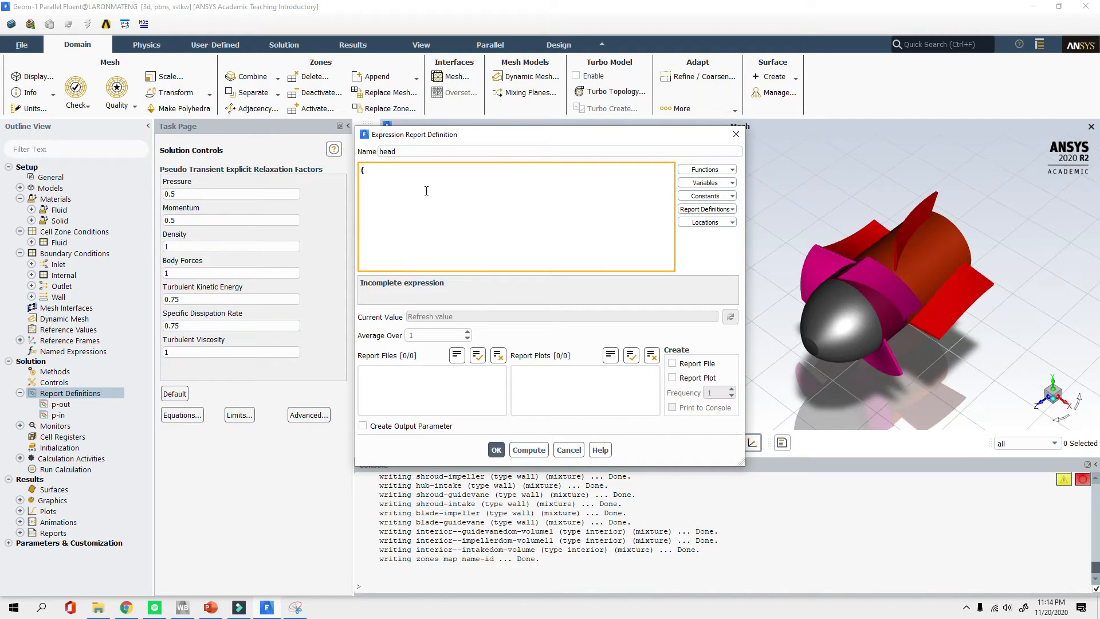
text(p)
click(381, 198)
text(-p)
click(408, 189)
text())
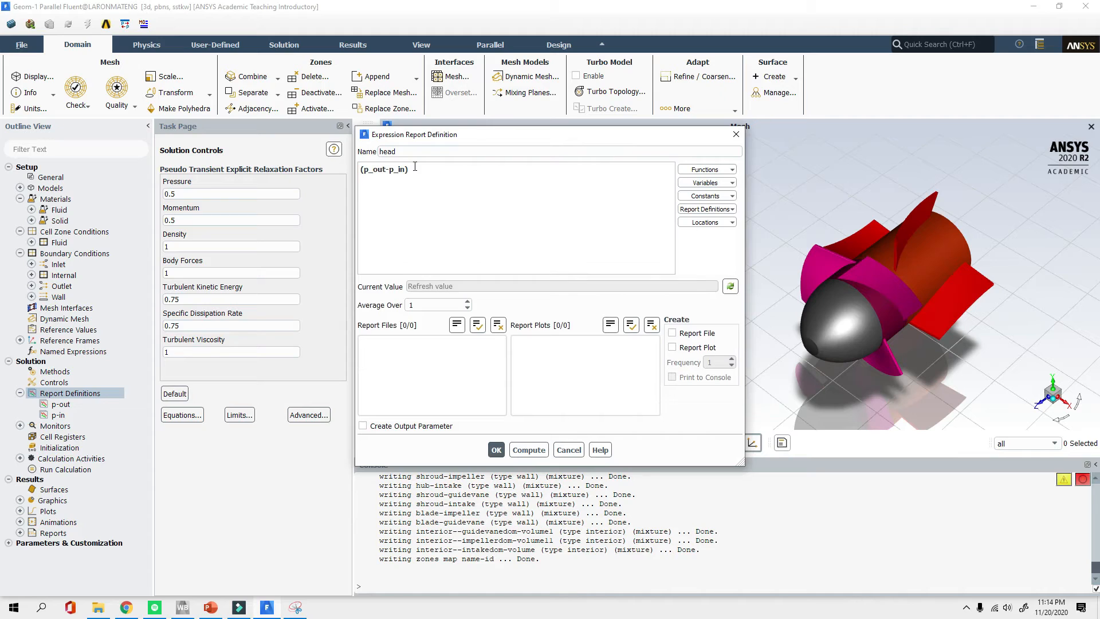
text(/(998.2)
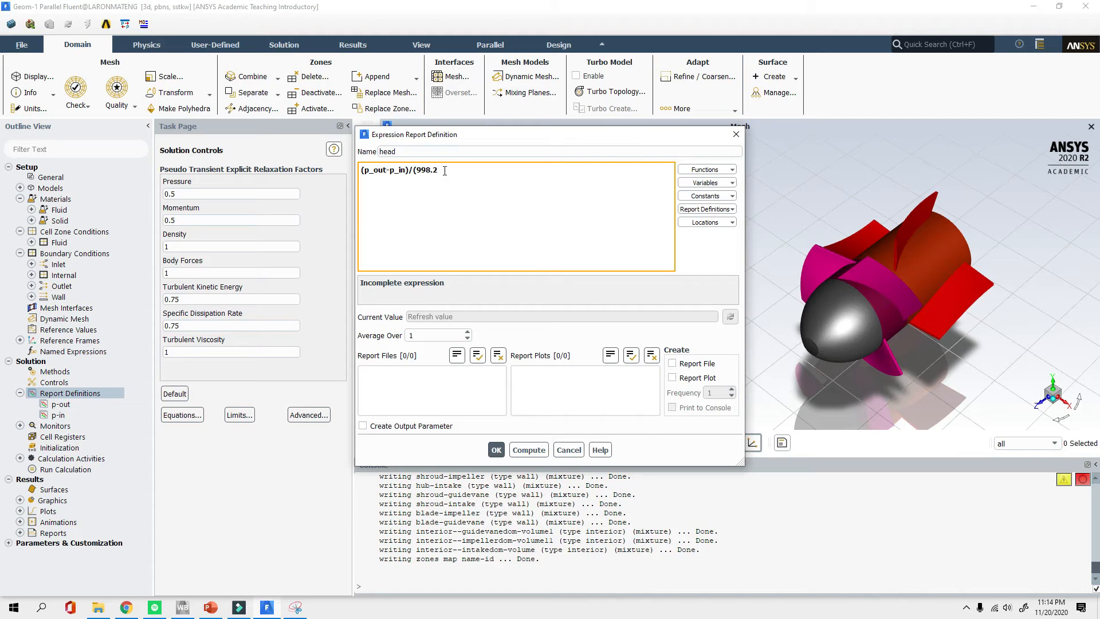
text(g)
click(454, 181)
text())
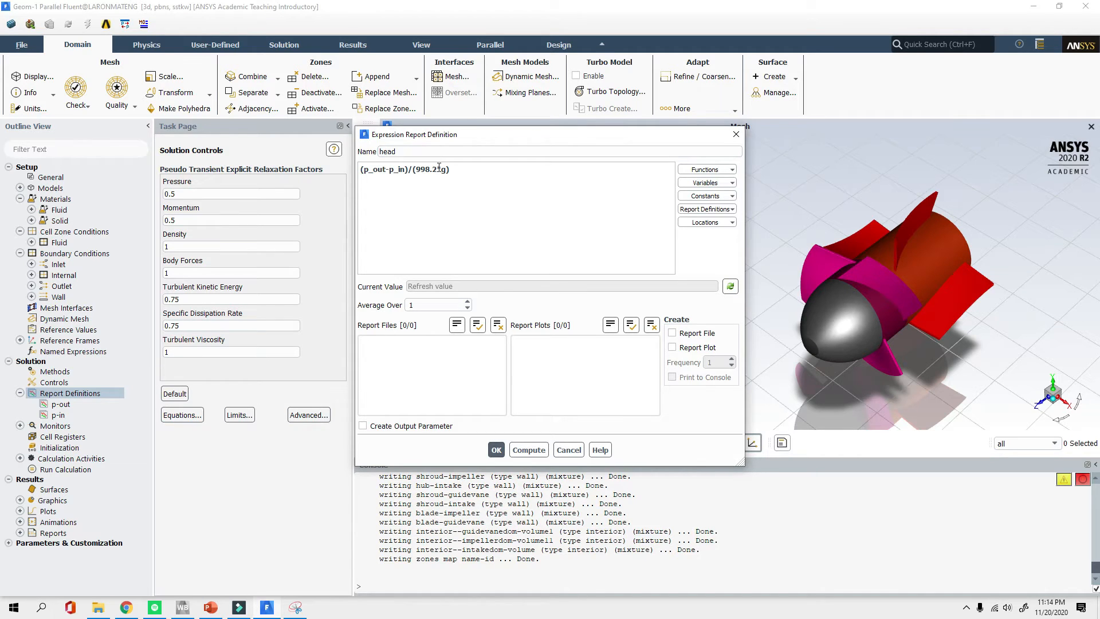
Enable a report file, a report plot and printing to the console for head, and accept the definition
drag(416, 138, 125, 143)
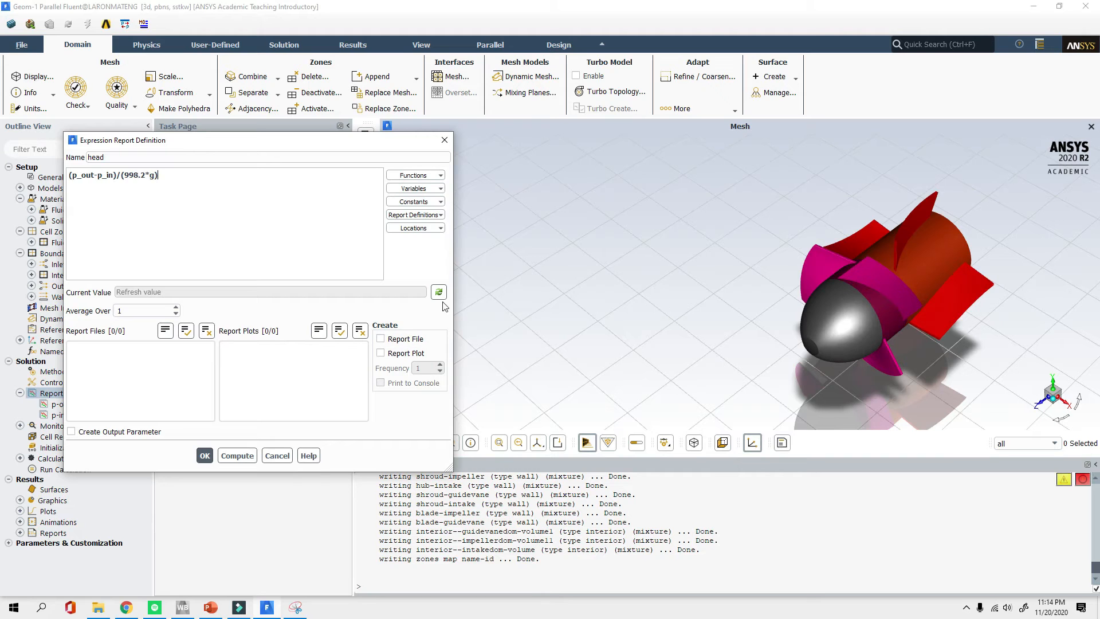
click(397, 339)
click(403, 353)
click(396, 384)
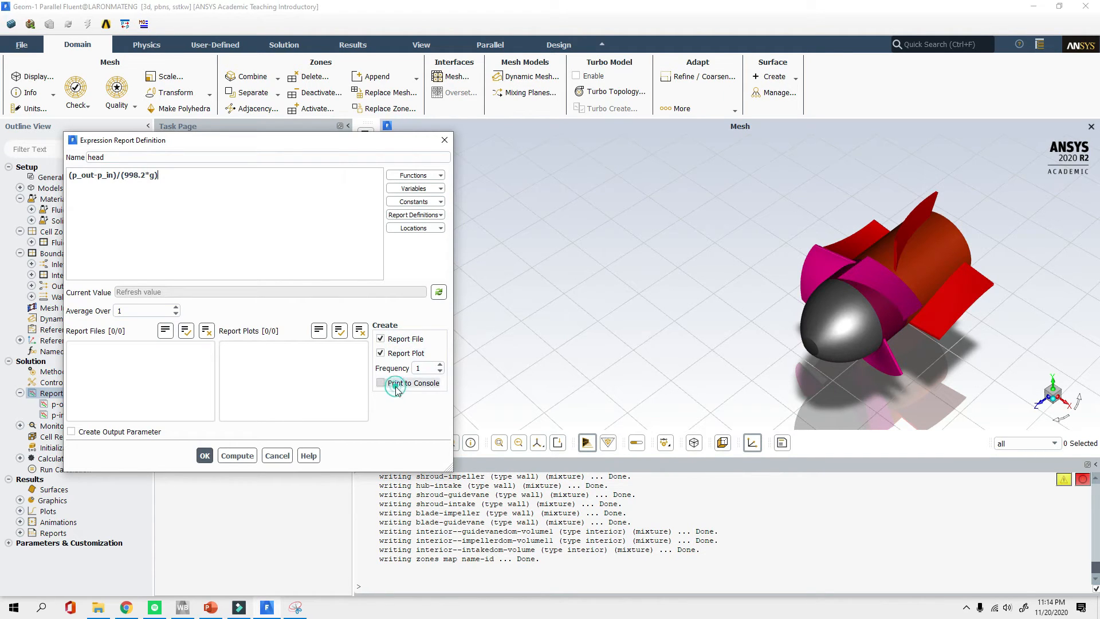
click(207, 455)
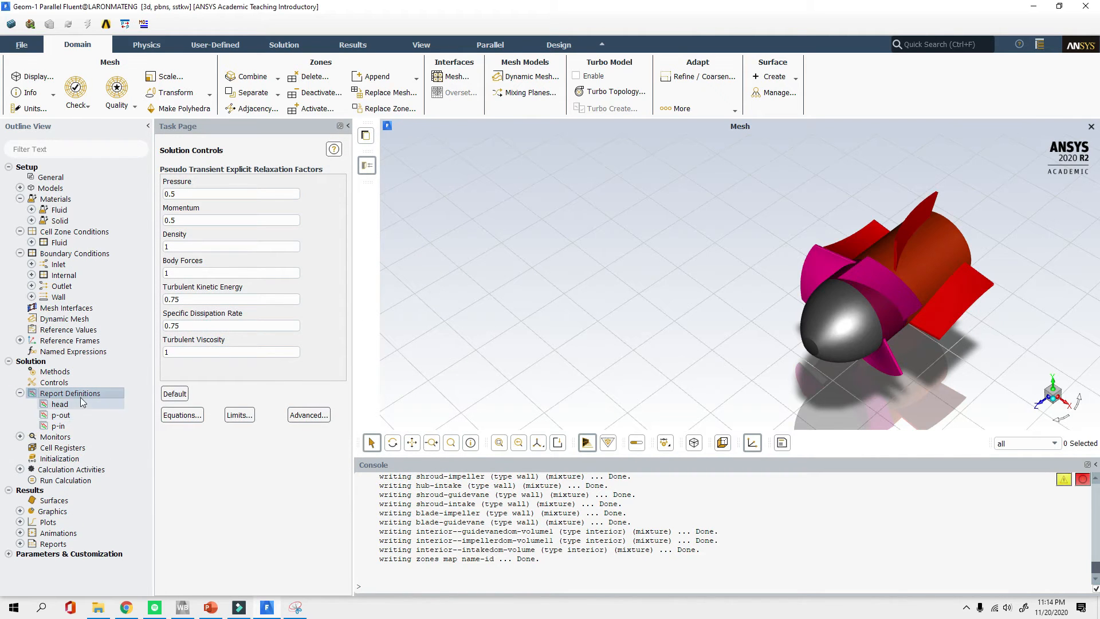
Create a moment force report definition and name it torque
right_click(84, 394)
mouse_move(118, 465)
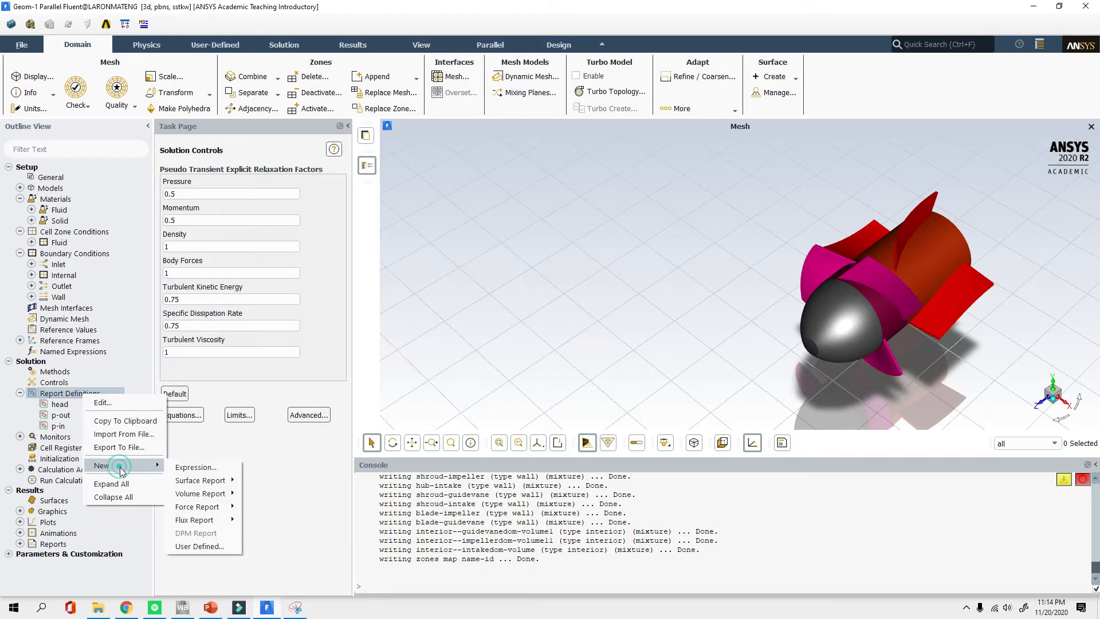
mouse_move(223, 494)
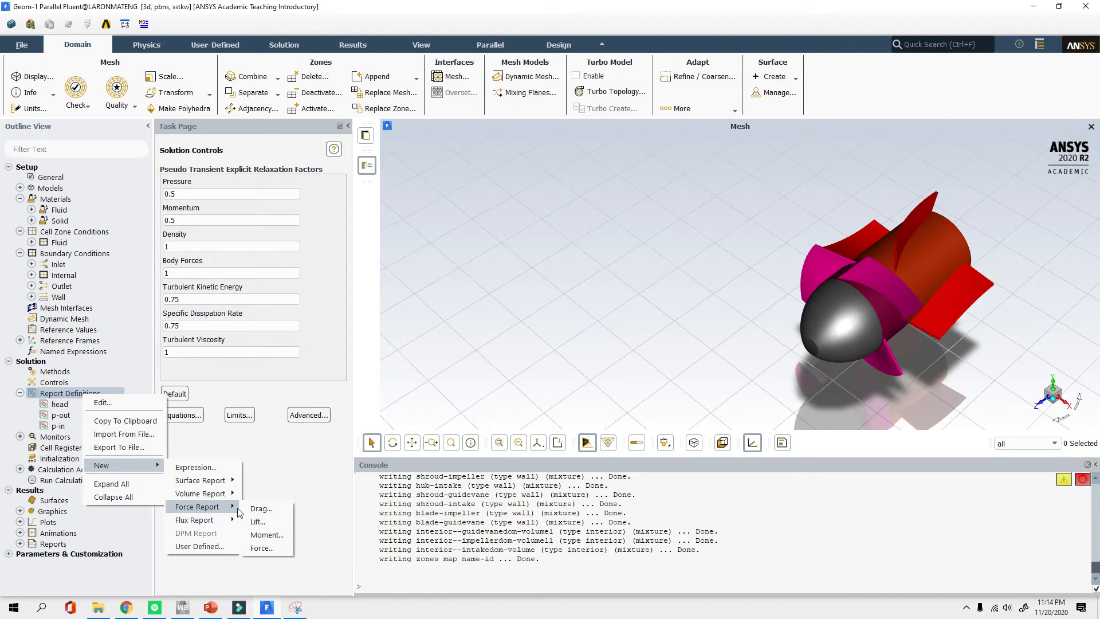
click(249, 536)
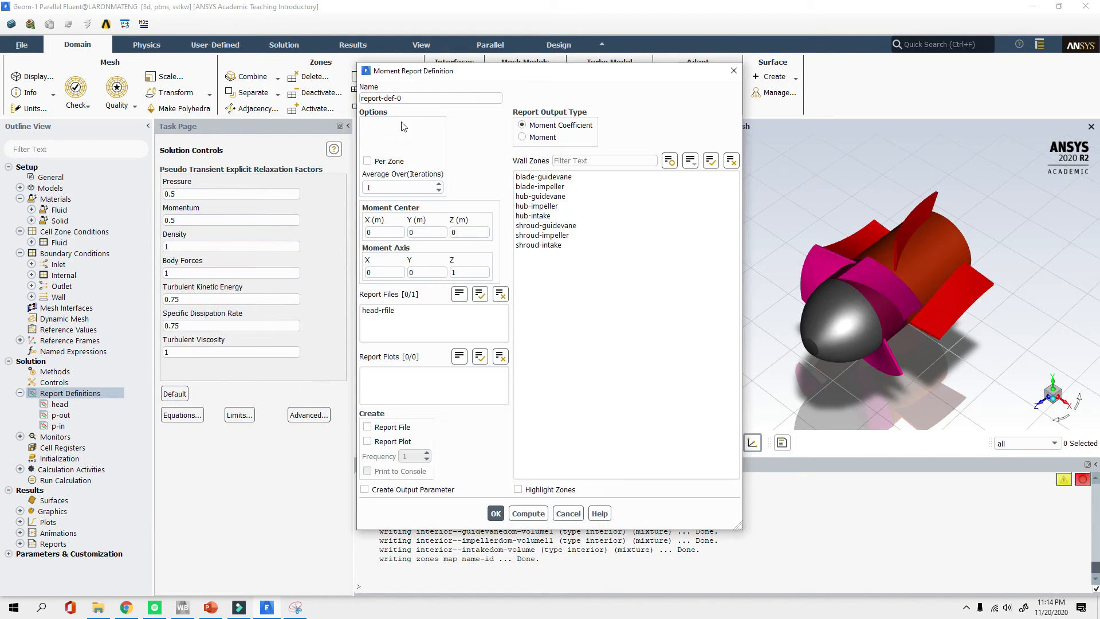
text(tor)
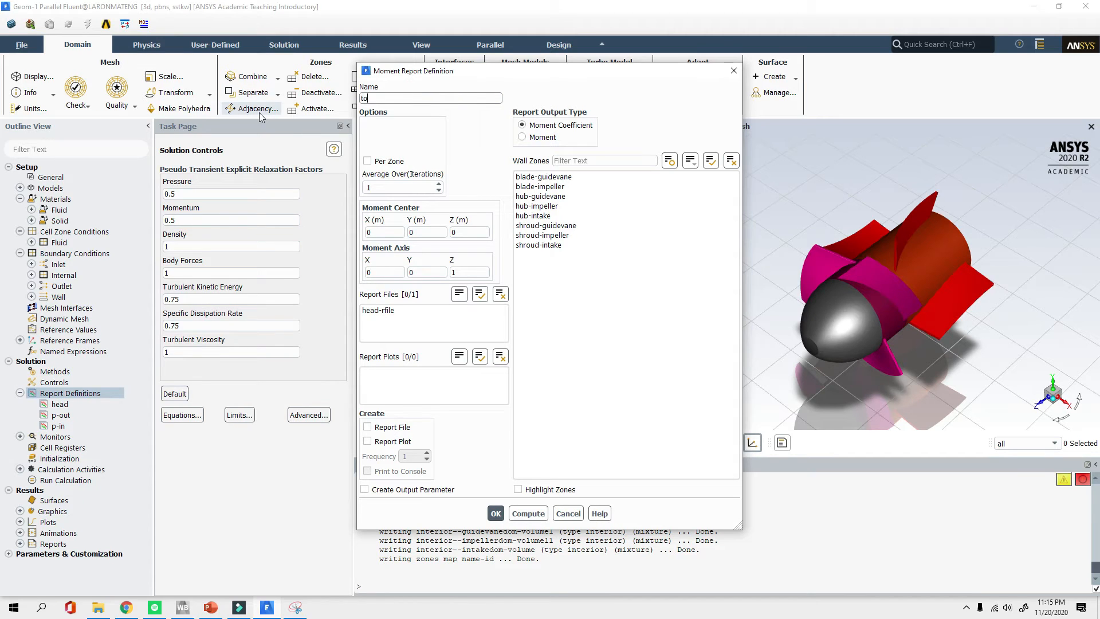
text(uie)
key(BackSpace)
key(BackSpace)
Set the torque report's output type to Moment and select the hub-impeller and blade-impeller wall zones
click(522, 137)
click(550, 206)
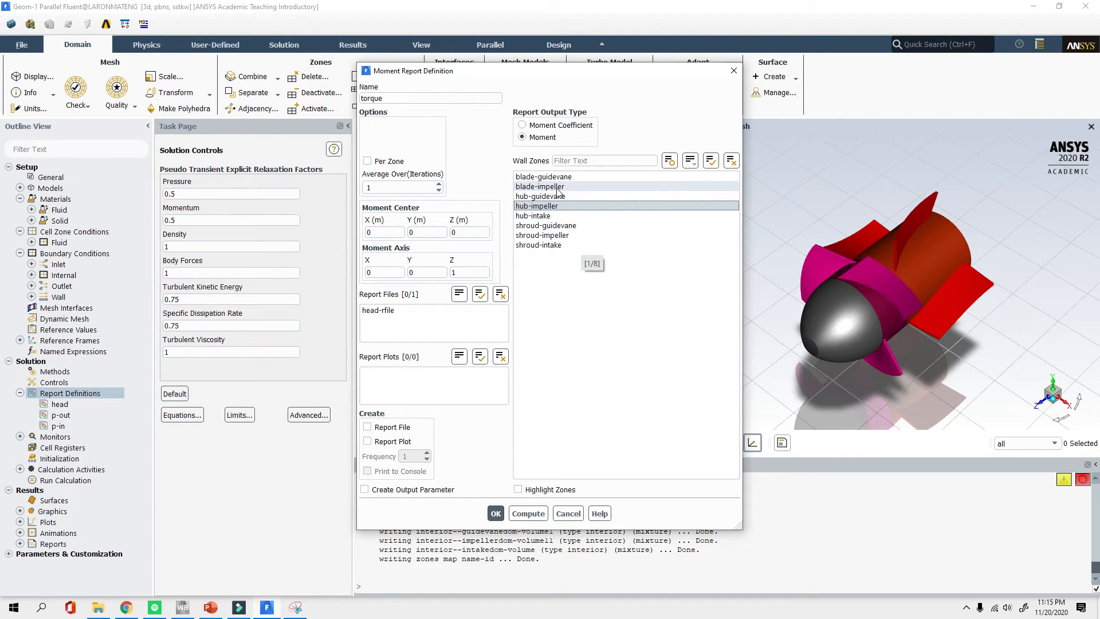
click(590, 215)
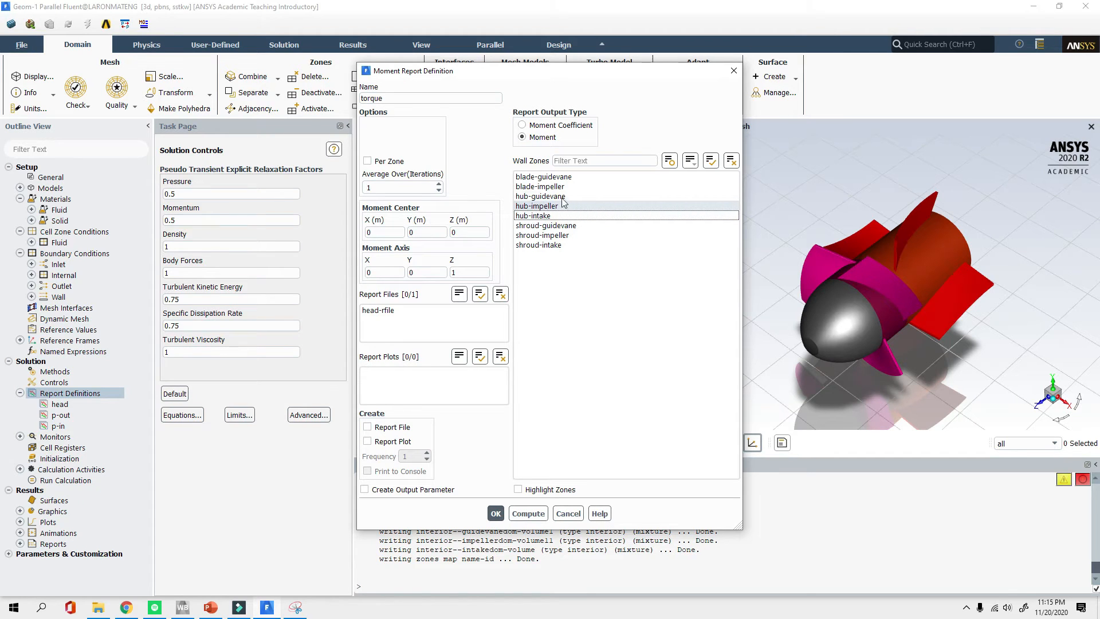
click(539, 206)
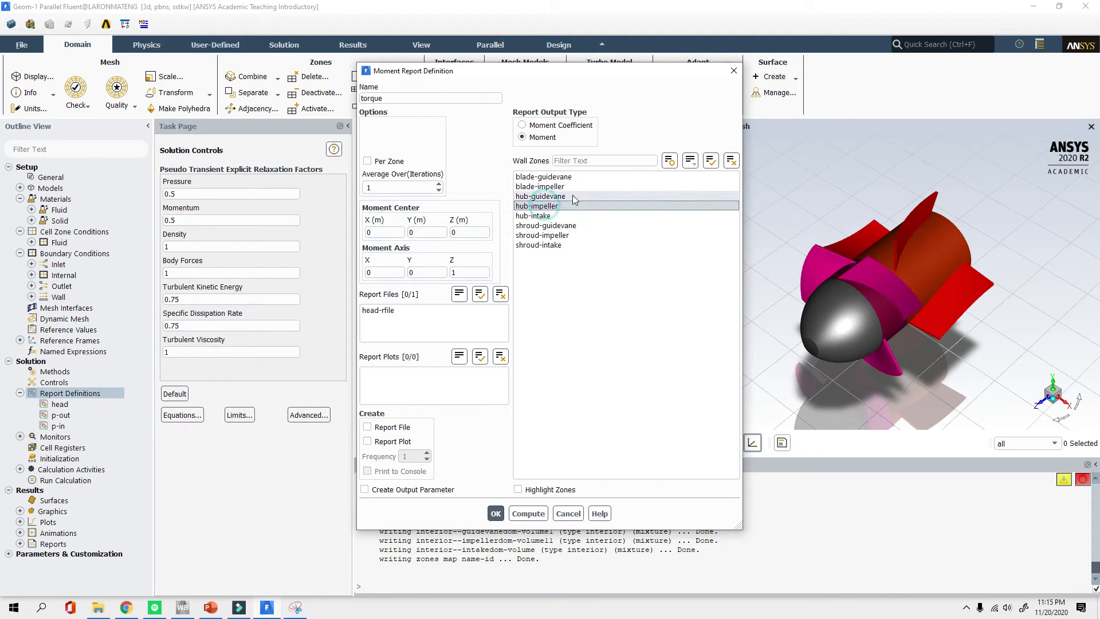
click(565, 186)
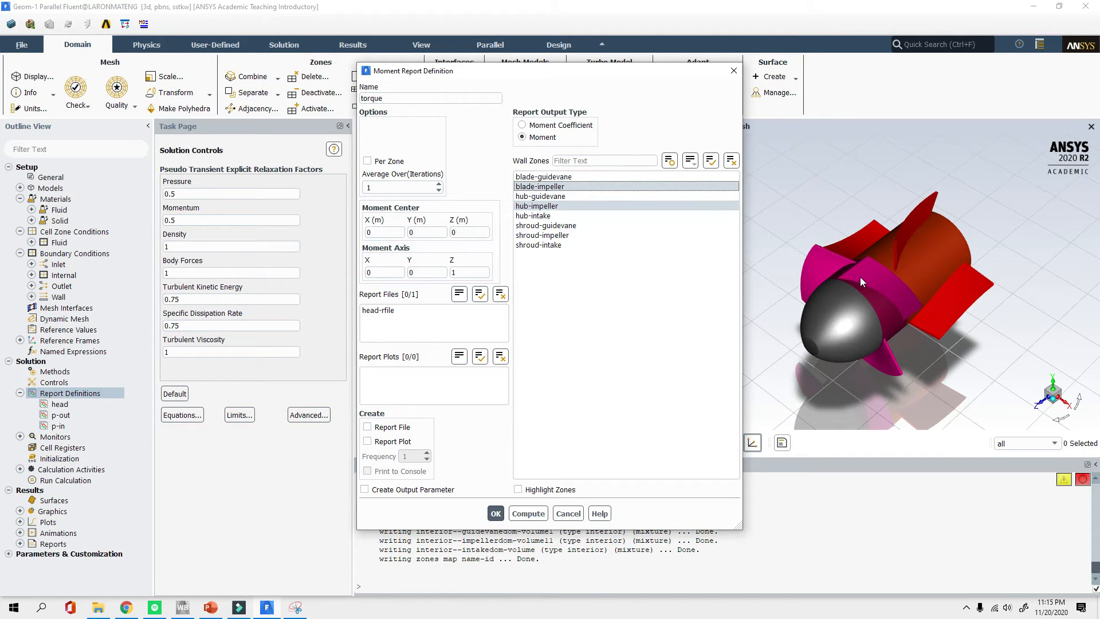
Enable a report file, a report plot and an output parameter for torque, and accept the definition
click(555, 189)
click(466, 272)
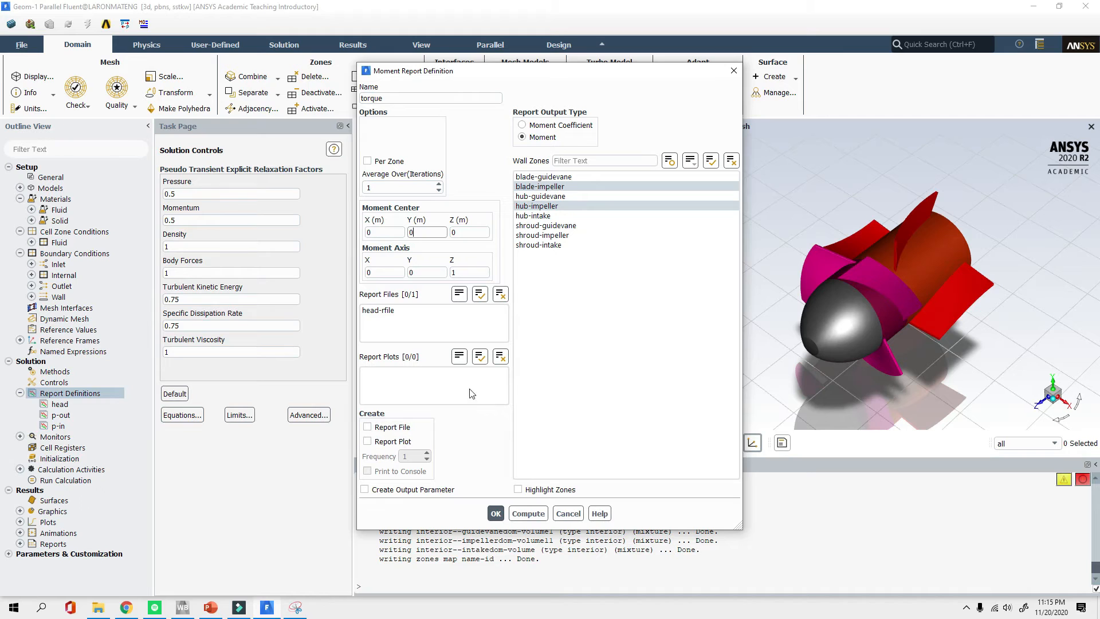
click(382, 427)
click(392, 441)
click(365, 490)
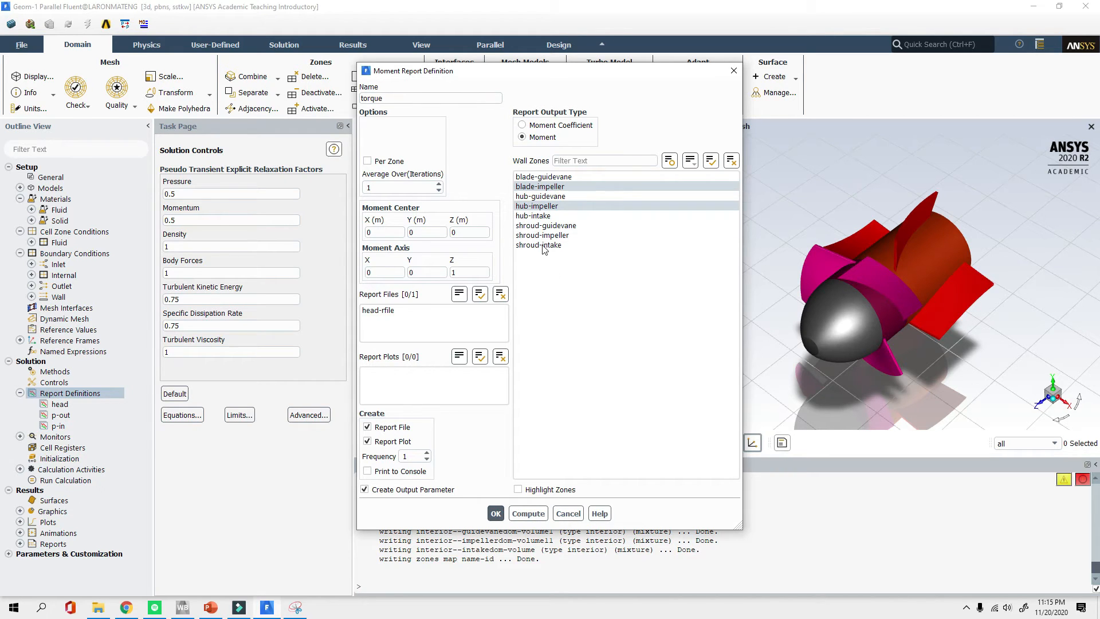
click(498, 512)
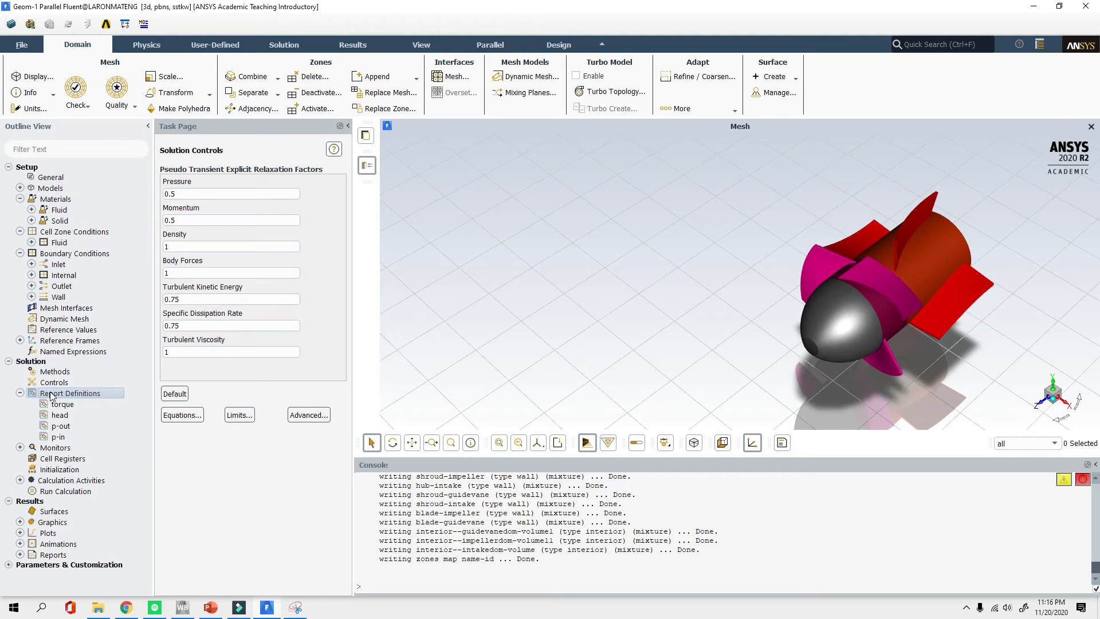
right_click(79, 397)
mouse_move(136, 471)
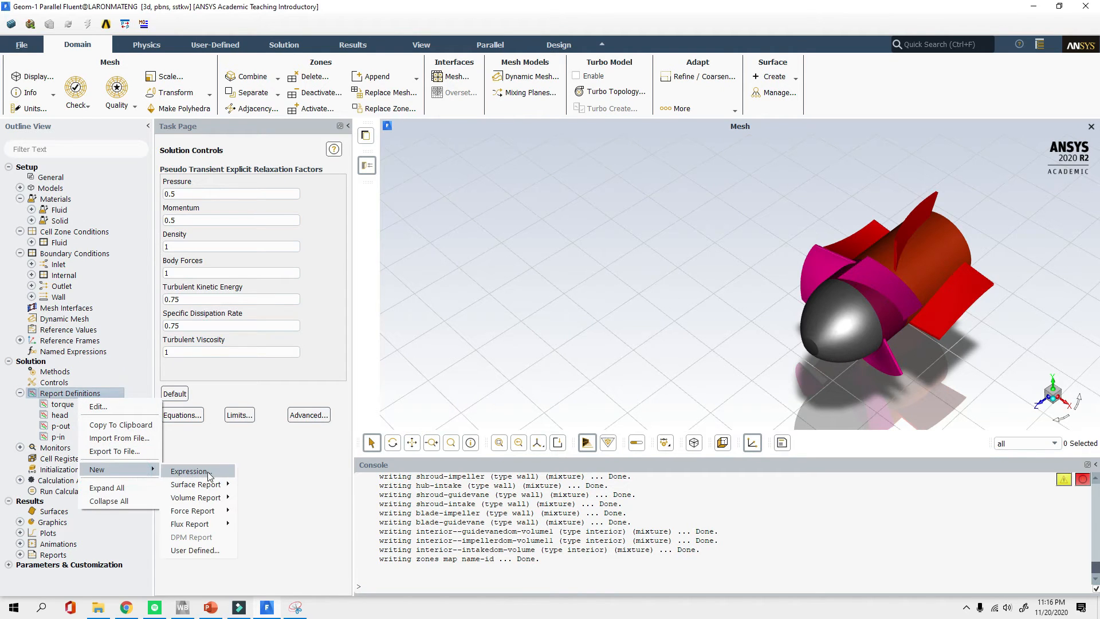
click(189, 472)
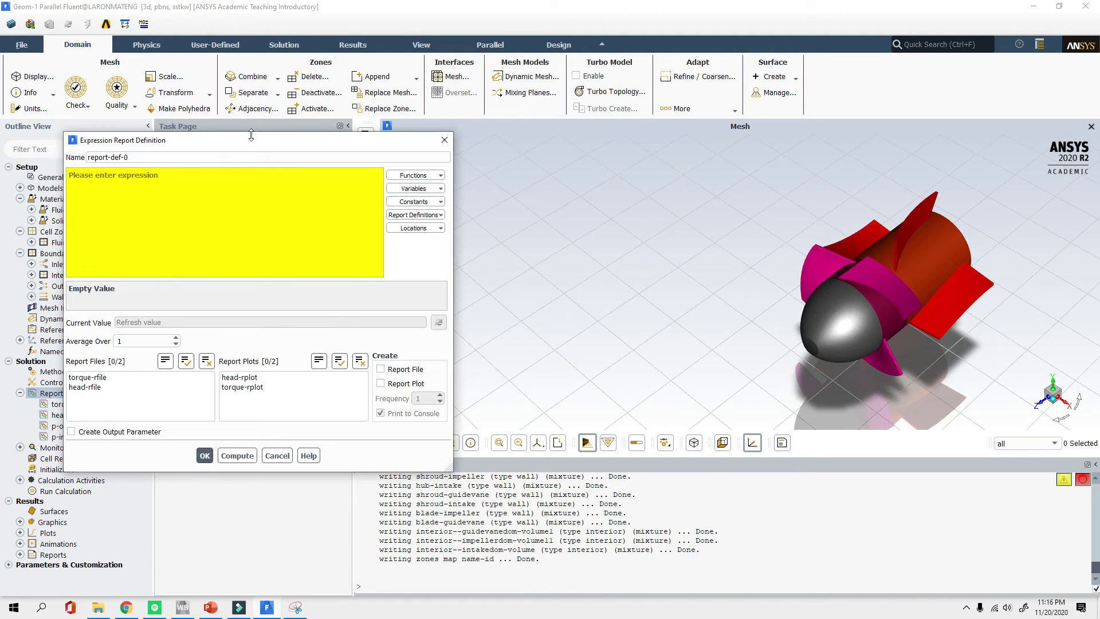
drag(251, 143, 506, 167)
drag(415, 179, 204, 139)
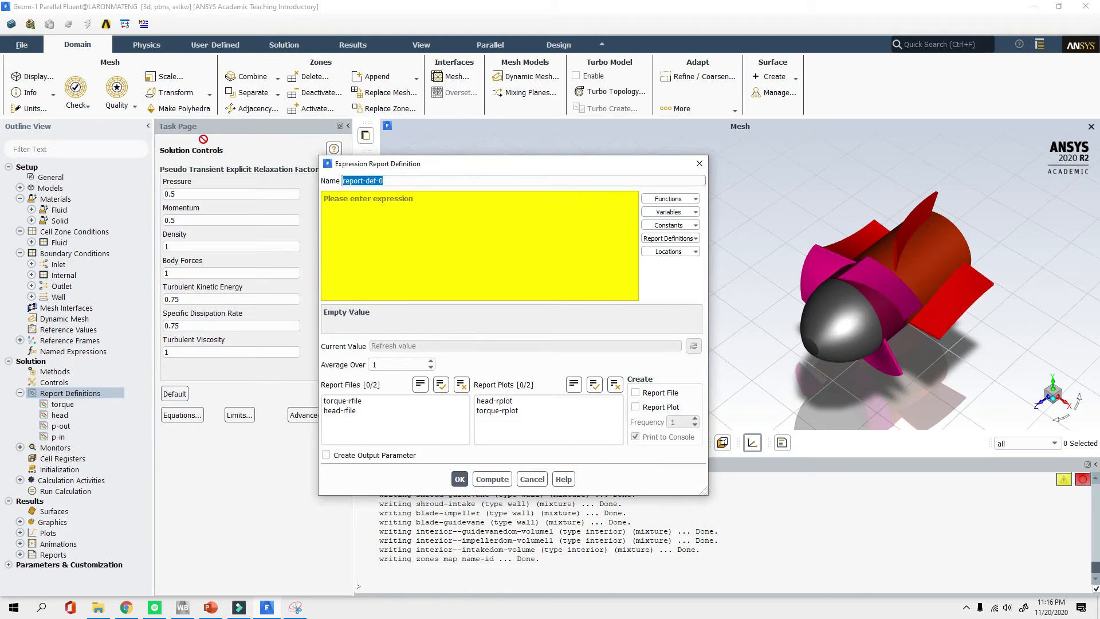
text(da)
click(381, 181)
Switch to Snipping Tool and handwrite the formula DA = ρgQH below the head formula, noting m³/s as the unit of Q
click(305, 608)
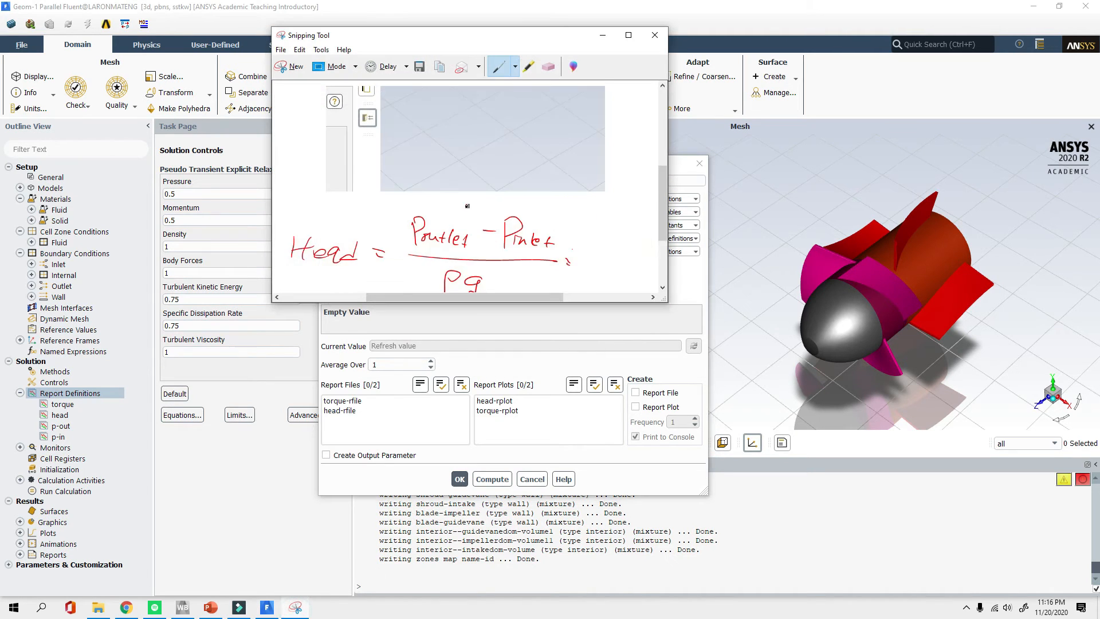
scroll(370, 231, down, 4)
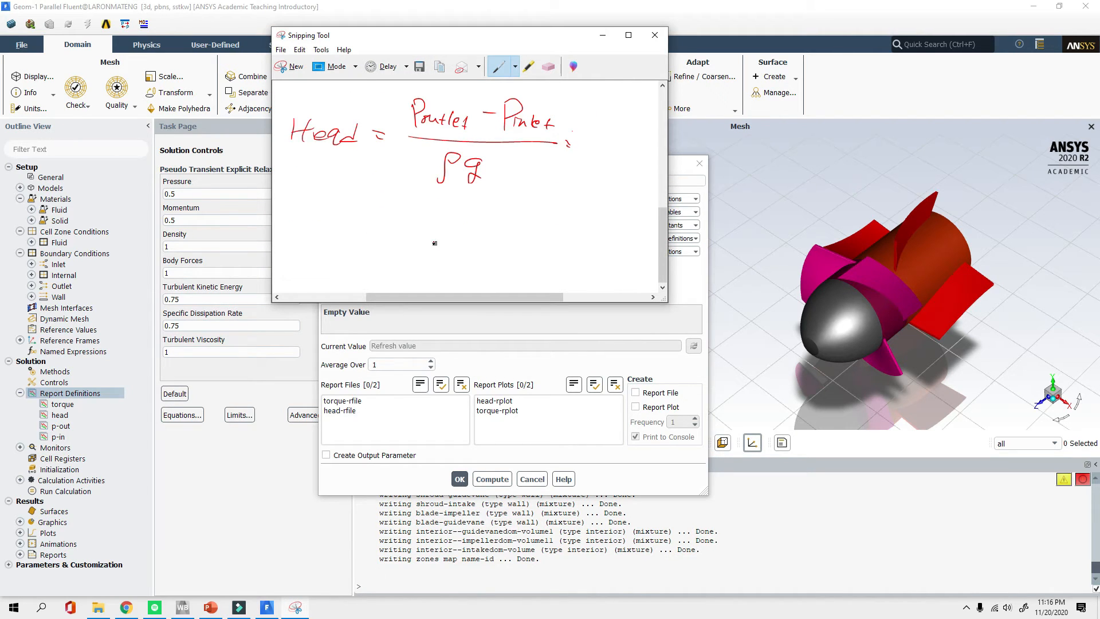
mouse_move(295, 209)
mouse_down()
mouse_move(294, 235)
mouse_move(314, 208)
mouse_move(332, 233)
mouse_up()
drag(304, 224, 350, 217)
drag(342, 225, 352, 225)
mouse_move(371, 235)
mouse_down()
mouse_move(374, 221)
mouse_move(395, 218)
mouse_move(397, 233)
mouse_move(426, 212)
mouse_move(445, 240)
mouse_up()
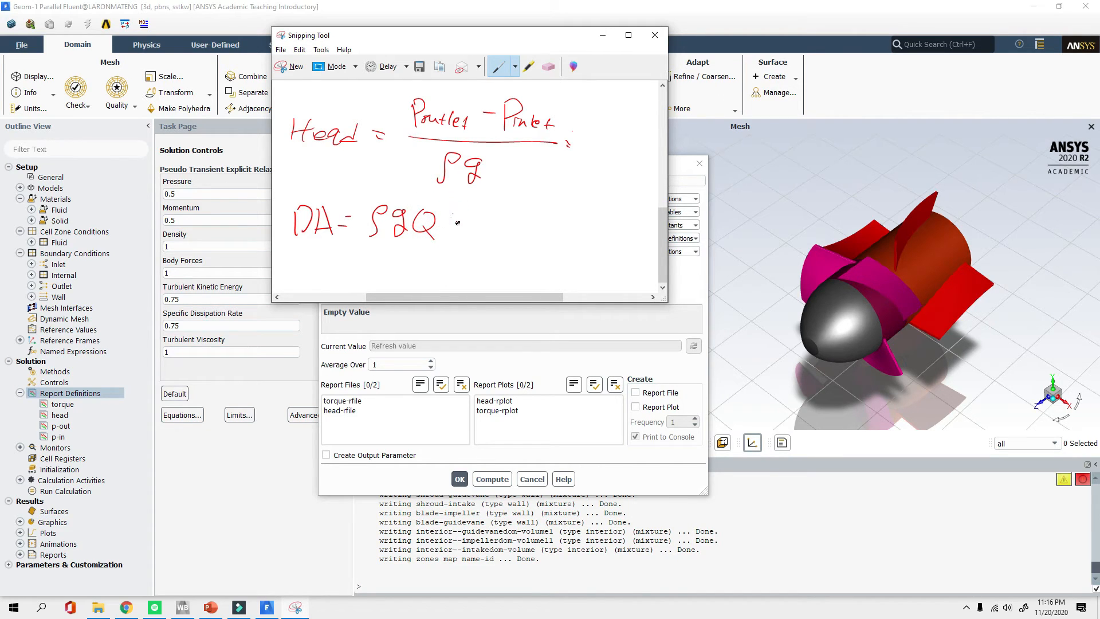
drag(451, 211, 450, 238)
mouse_move(450, 226)
mouse_down()
mouse_move(464, 224)
mouse_move(463, 240)
mouse_up()
drag(482, 221, 490, 221)
drag(482, 226, 491, 225)
mouse_move(423, 243)
mouse_down()
mouse_move(417, 259)
mouse_move(435, 267)
mouse_move(424, 289)
mouse_up()
mouse_move(463, 269)
mouse_down()
mouse_move(474, 280)
mouse_move(465, 290)
mouse_move(468, 277)
mouse_up()
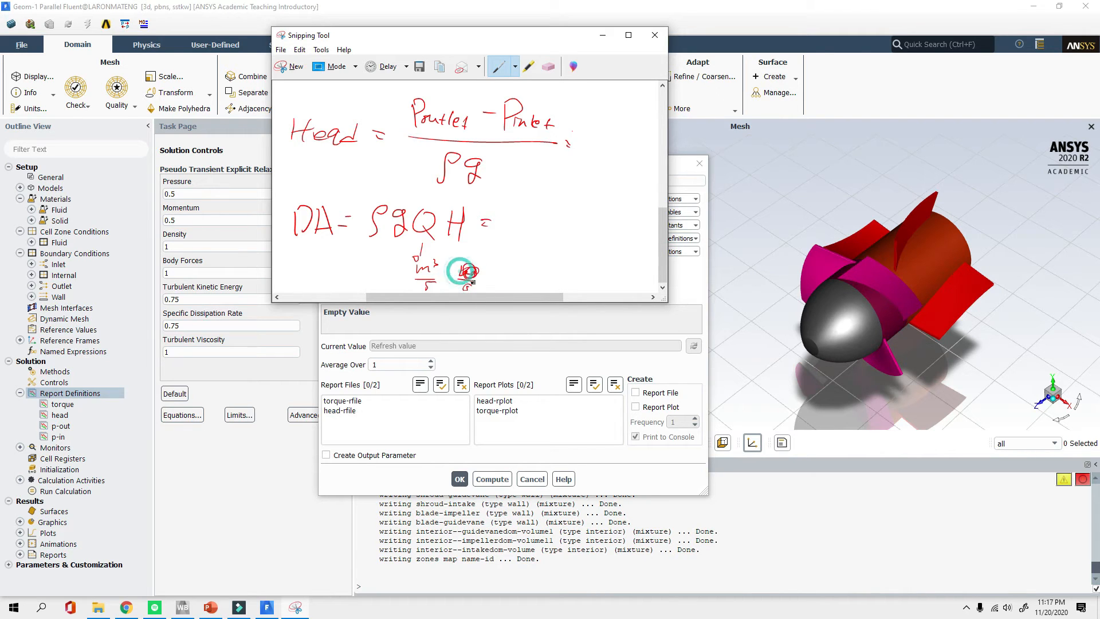
Handwrite the relations ρ = ṁ/Q and Q = ṁ/ρ, simplify the DA formula to gṁH, and return to Fluent
mouse_move(575, 163)
mouse_down()
mouse_move(563, 178)
mouse_move(582, 163)
mouse_move(584, 195)
mouse_up()
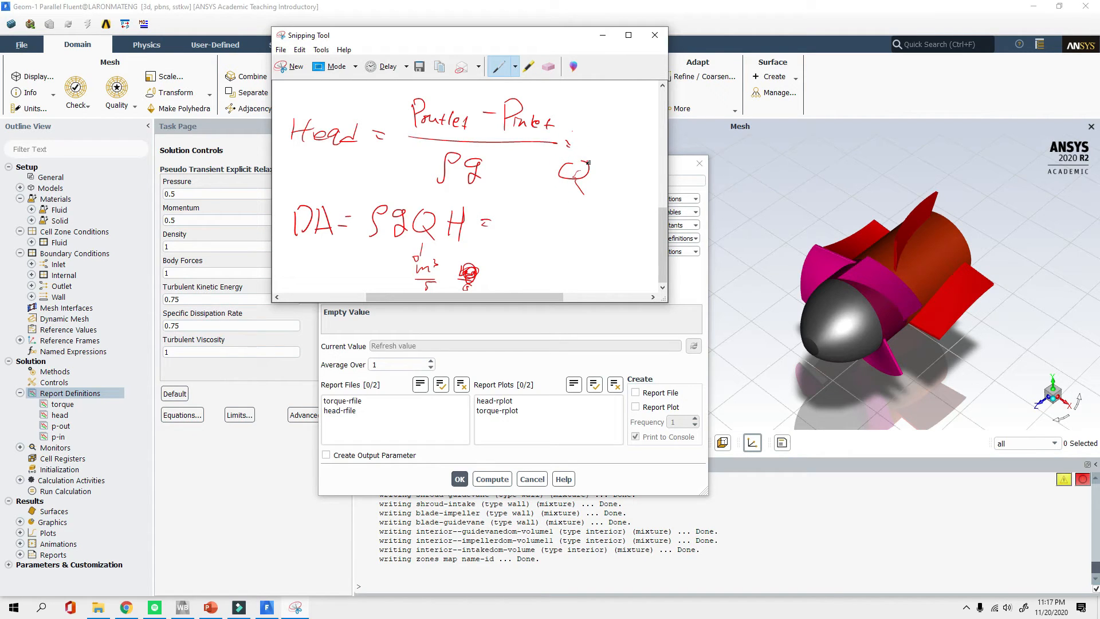
mouse_move(598, 102)
mouse_down()
mouse_move(600, 122)
mouse_move(640, 95)
mouse_move(641, 115)
mouse_up()
mouse_move(628, 122)
mouse_down()
mouse_move(627, 148)
mouse_move(610, 160)
mouse_move(592, 144)
mouse_move(598, 161)
mouse_move(638, 150)
mouse_move(607, 192)
mouse_up()
mouse_move(517, 233)
mouse_down()
mouse_move(520, 221)
mouse_move(533, 236)
mouse_move(569, 202)
mouse_move(547, 248)
mouse_move(595, 224)
mouse_up()
drag(595, 220, 590, 241)
drag(506, 213, 535, 210)
drag(502, 259, 516, 258)
mouse_move(502, 266)
mouse_down()
mouse_move(535, 277)
mouse_move(570, 264)
mouse_move(568, 256)
mouse_move(579, 276)
mouse_up()
drag(580, 268, 590, 267)
drag(590, 259, 589, 275)
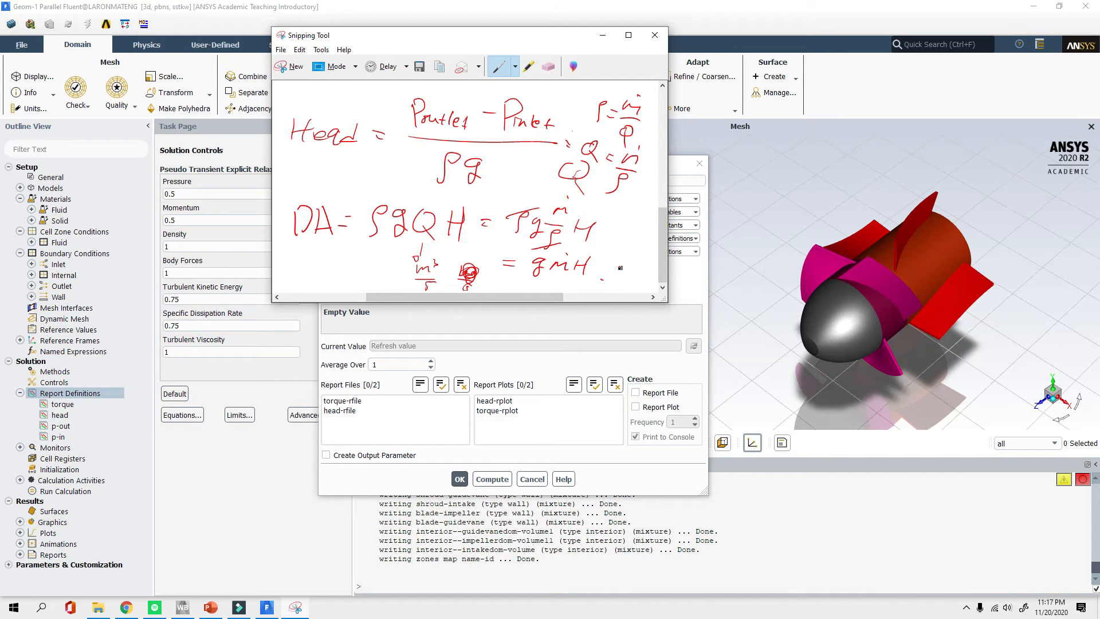
click(655, 35)
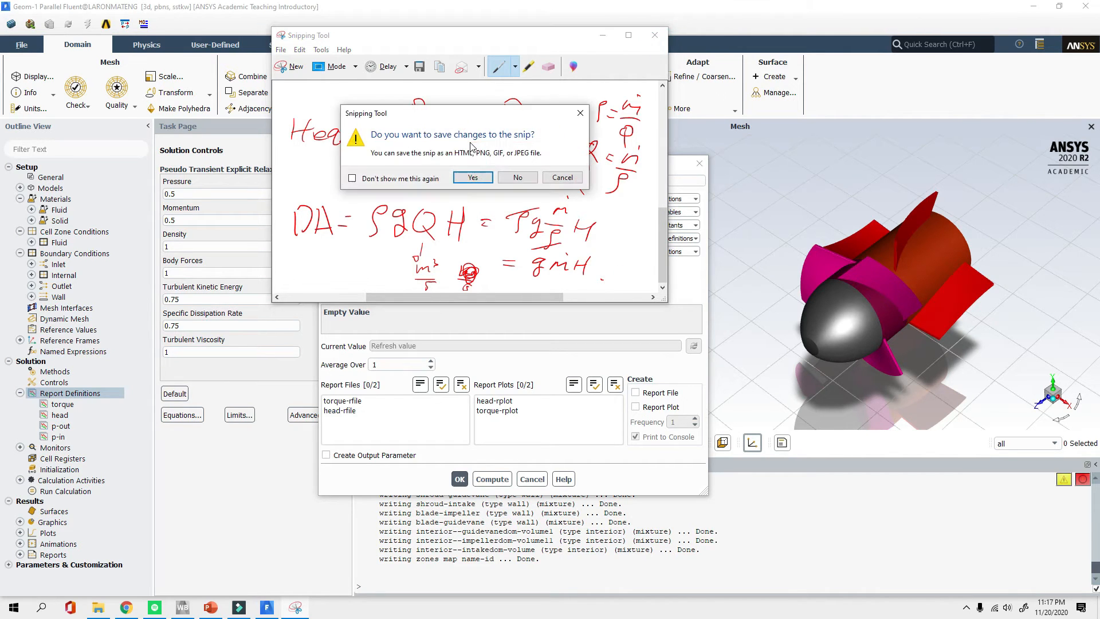
click(579, 114)
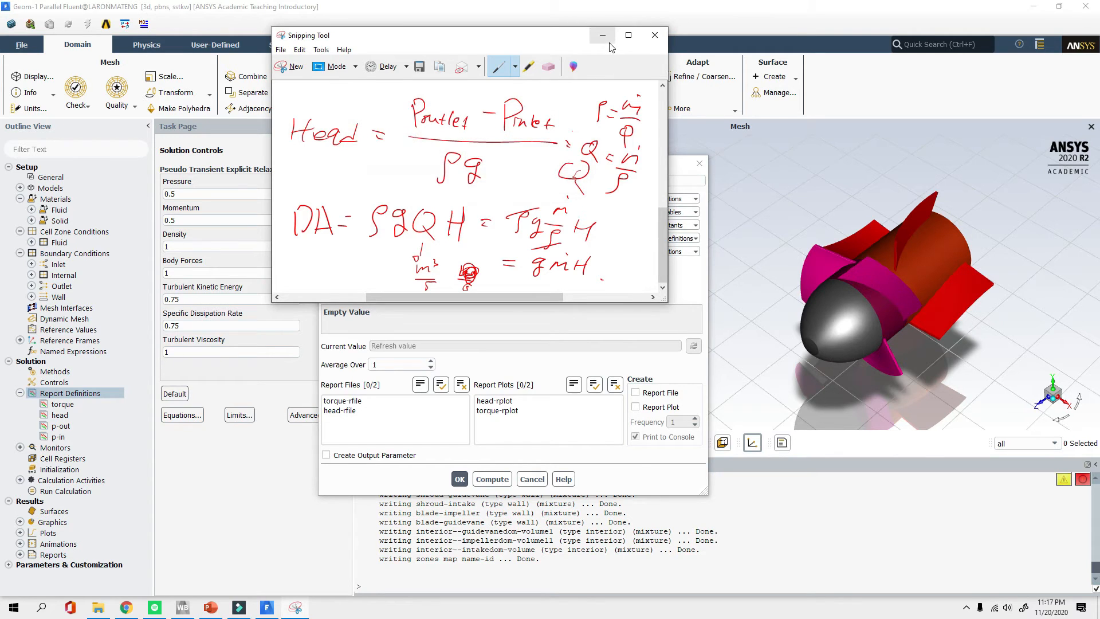
click(603, 35)
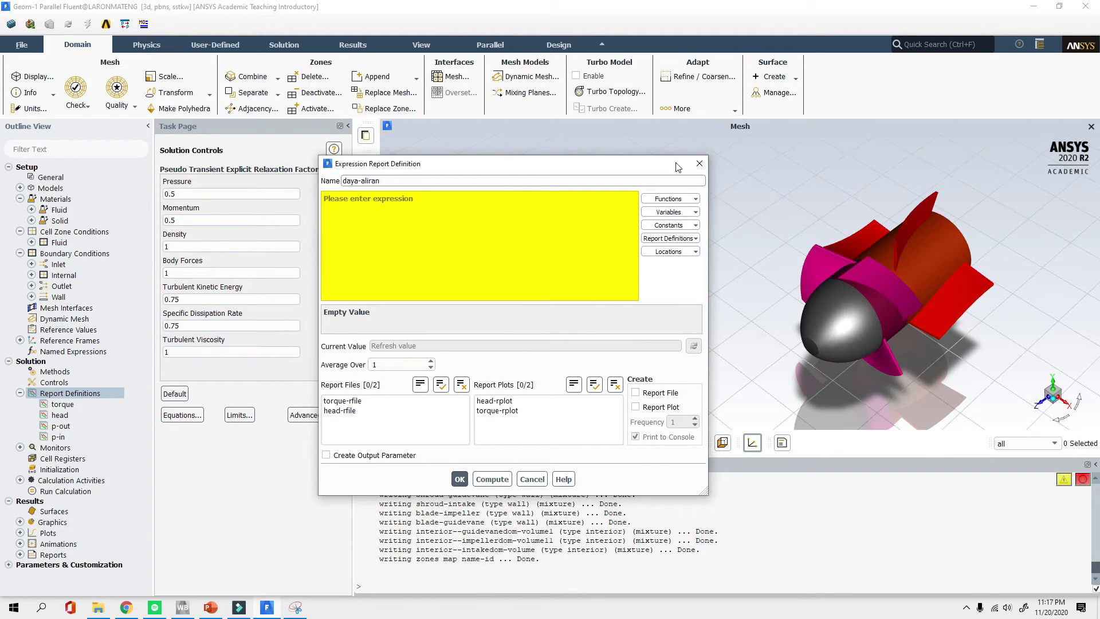
Discard the open expression definition and create a mass flow rate flux report named mdot on the outlet boundary
click(699, 164)
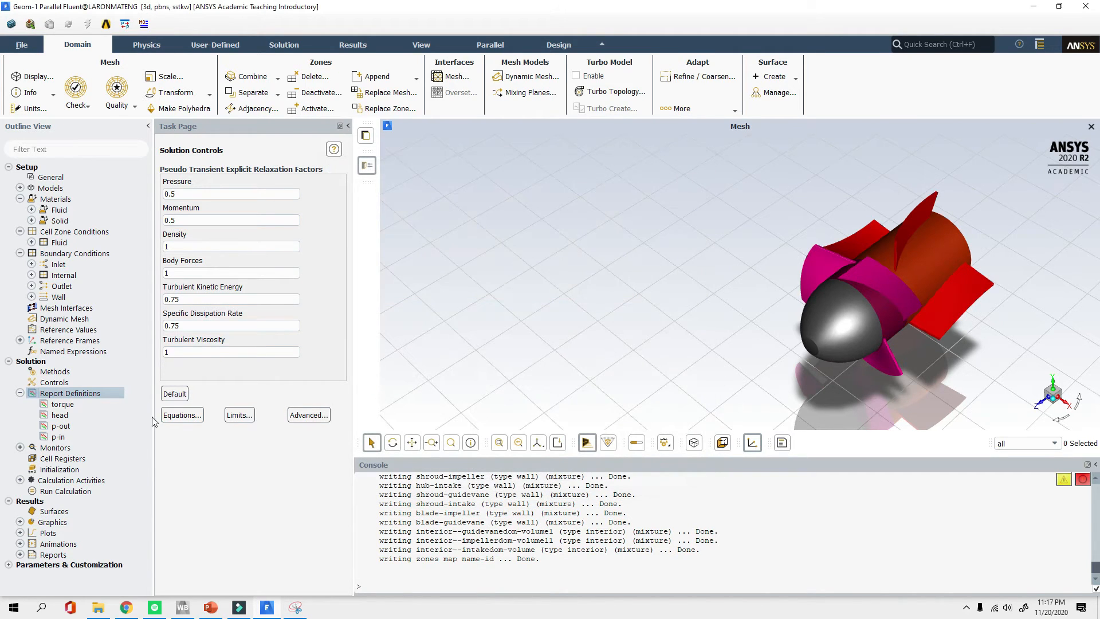
right_click(63, 395)
mouse_move(115, 464)
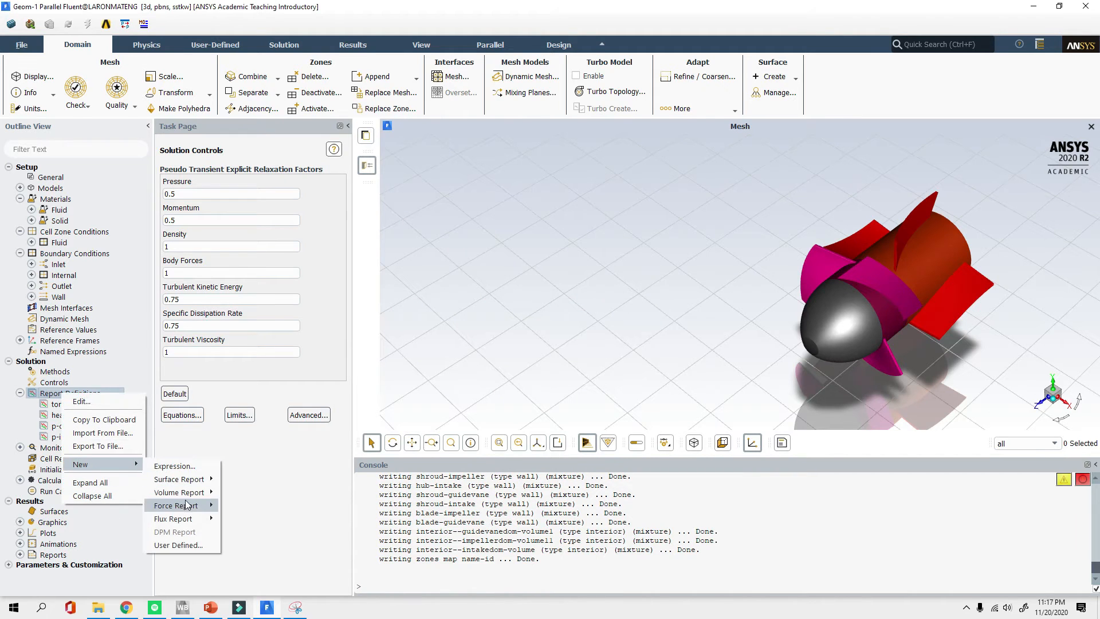
mouse_move(188, 521)
click(265, 508)
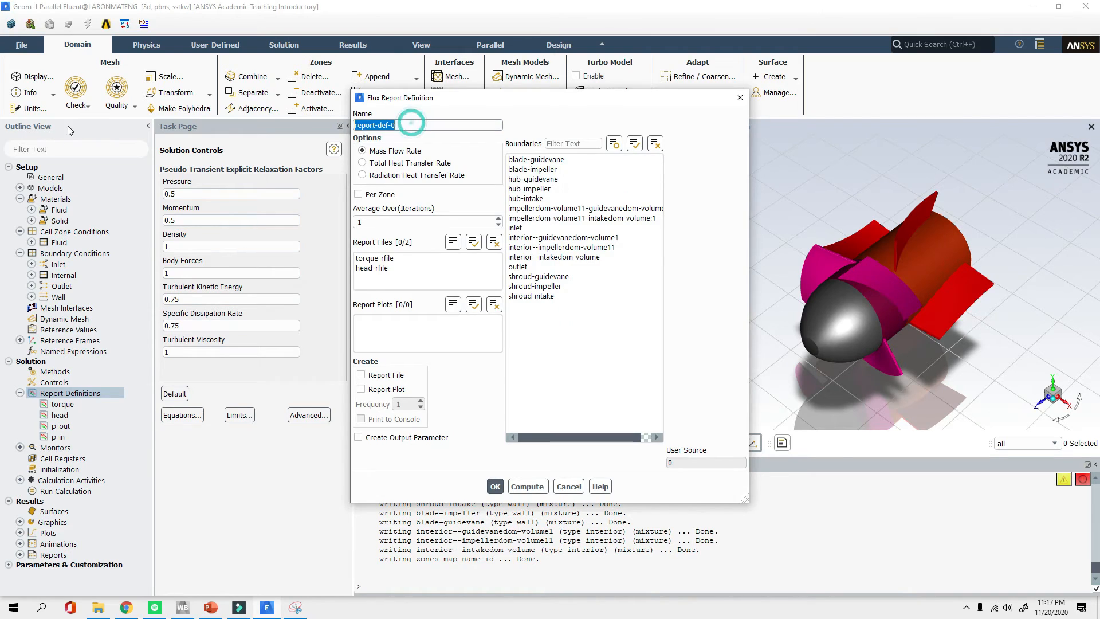
text(mdot)
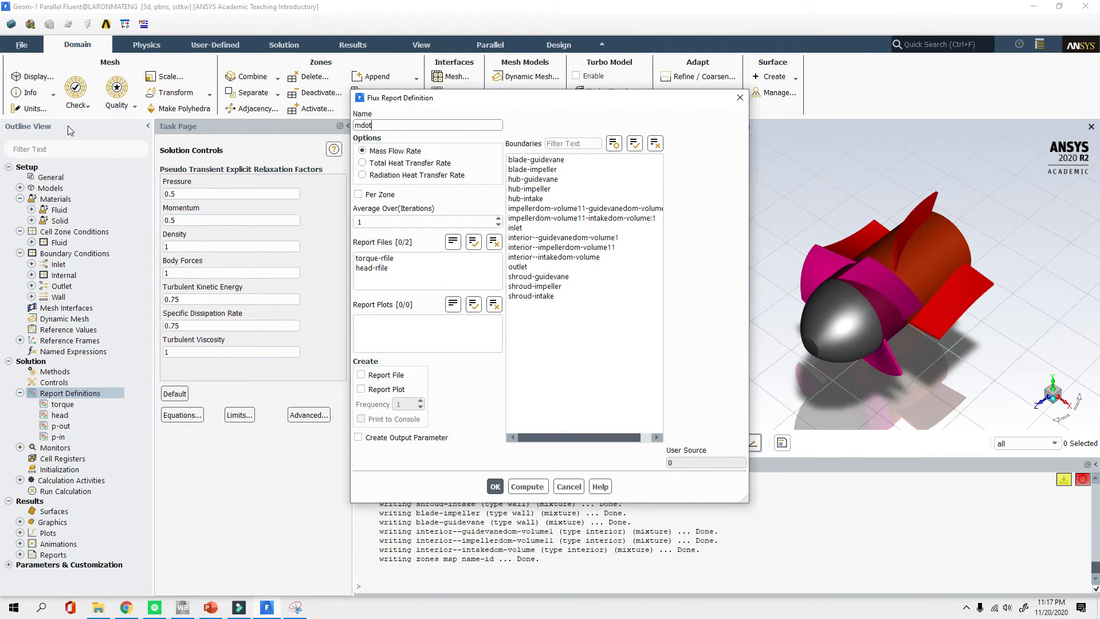
click(518, 267)
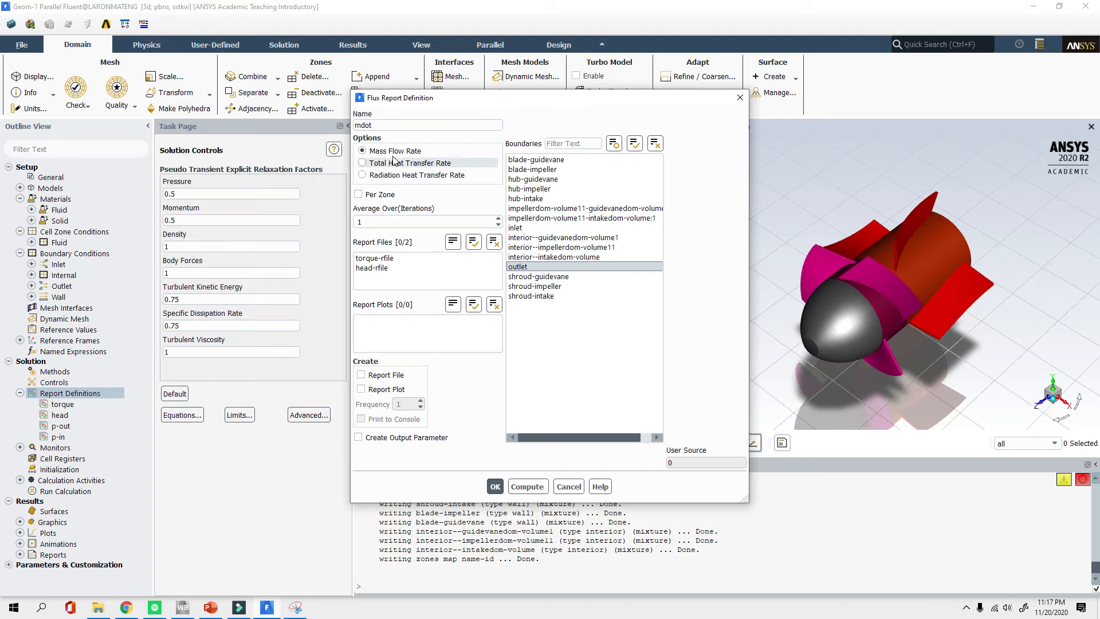
click(495, 487)
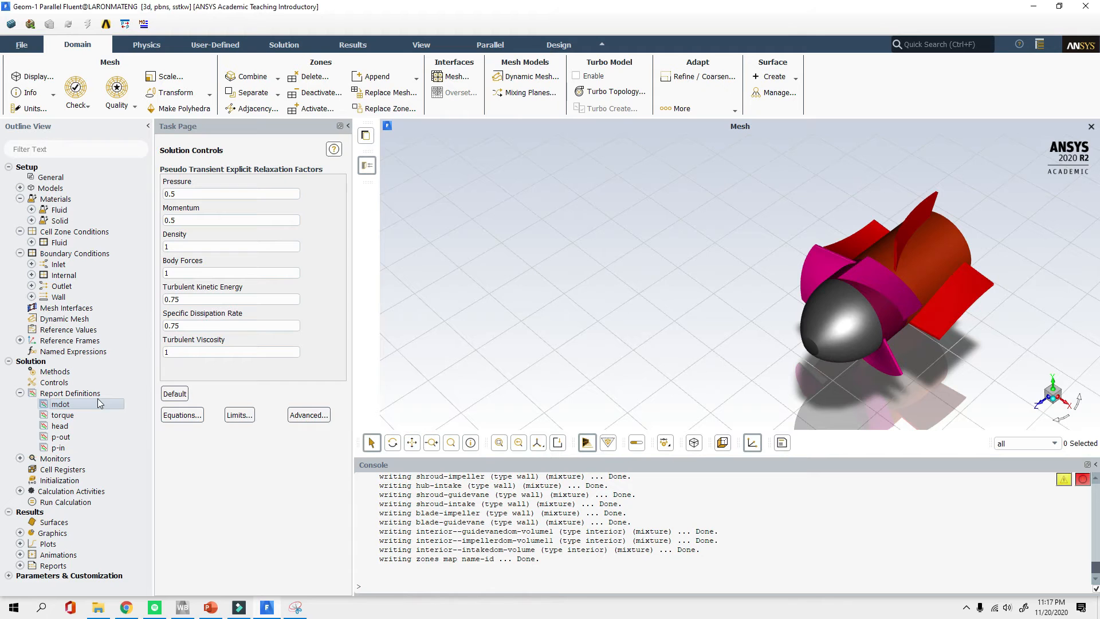
double_click(80, 407)
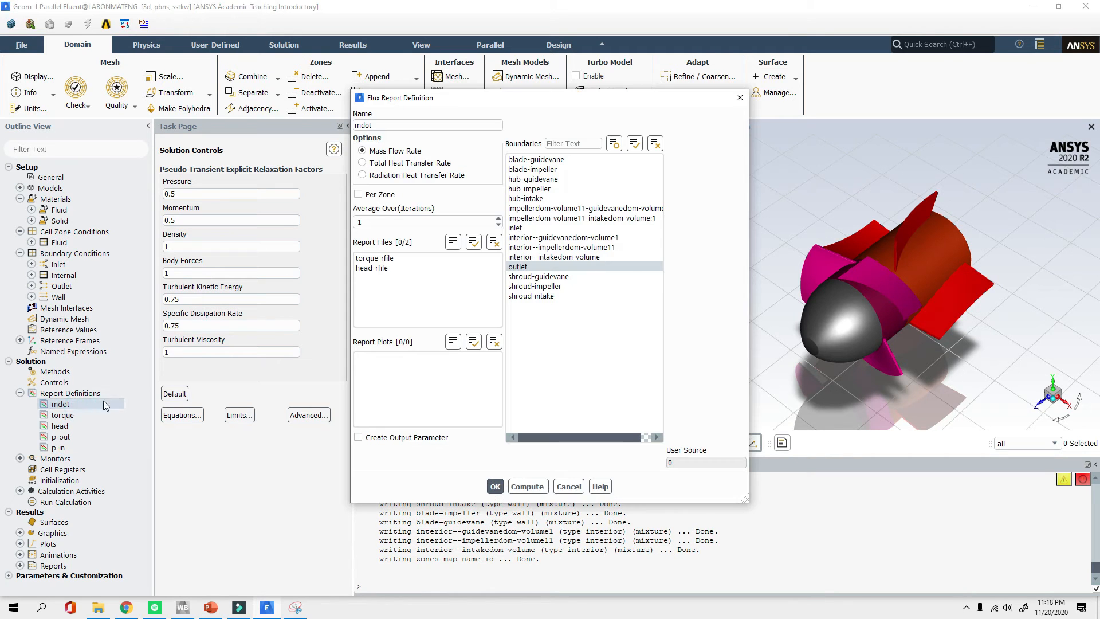
click(492, 486)
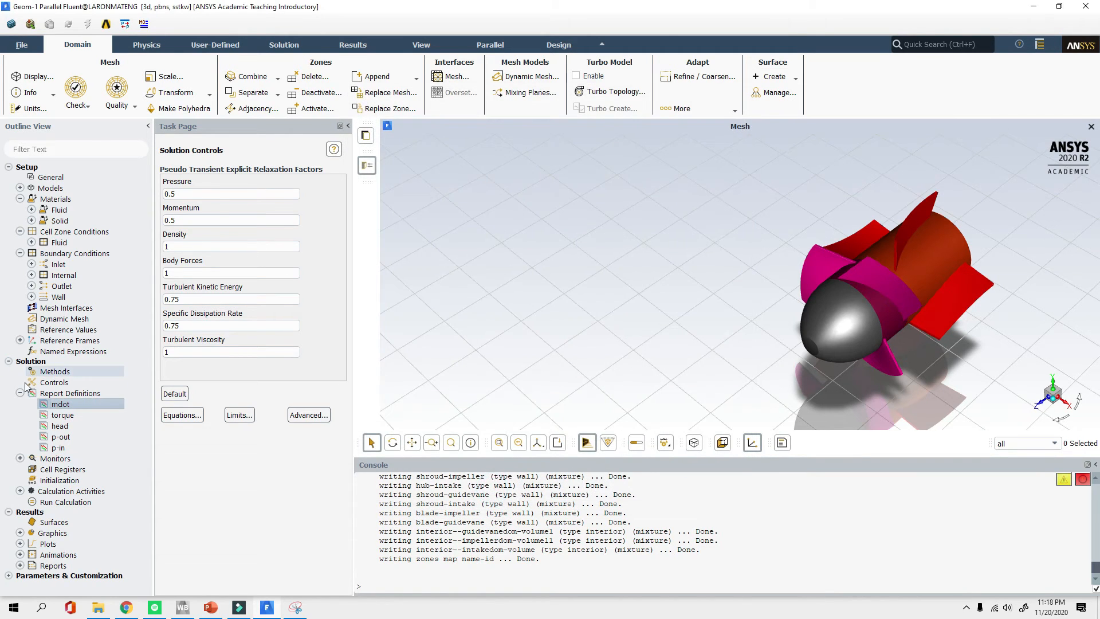
Check the handwritten DA formula and create a new expression report definition named da
click(296, 608)
scroll(557, 252, down, 4)
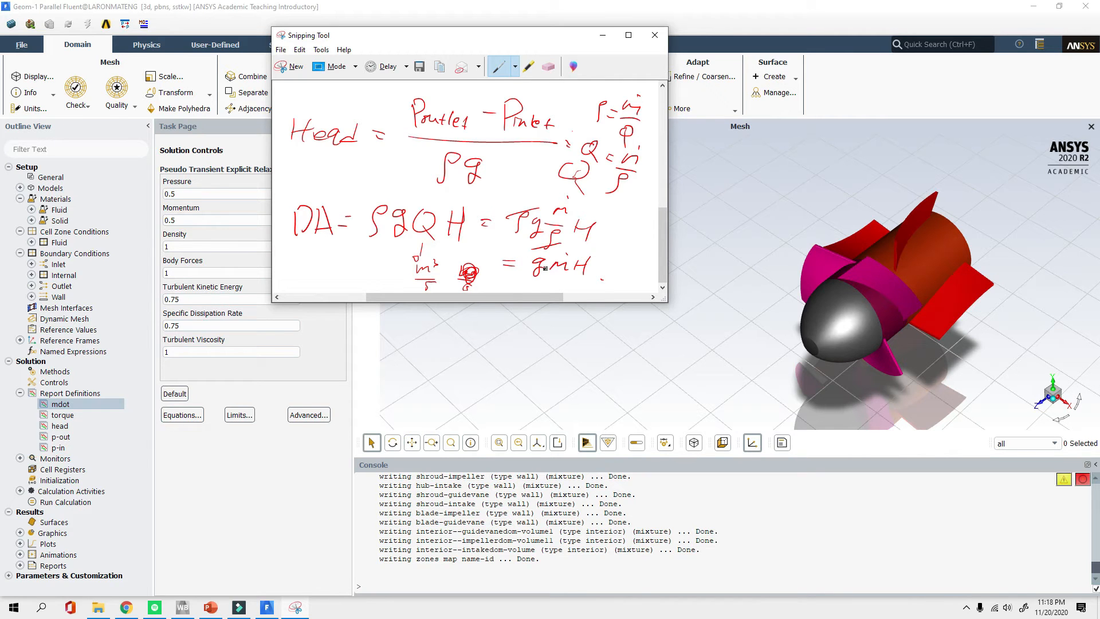
click(603, 35)
right_click(81, 394)
mouse_move(123, 466)
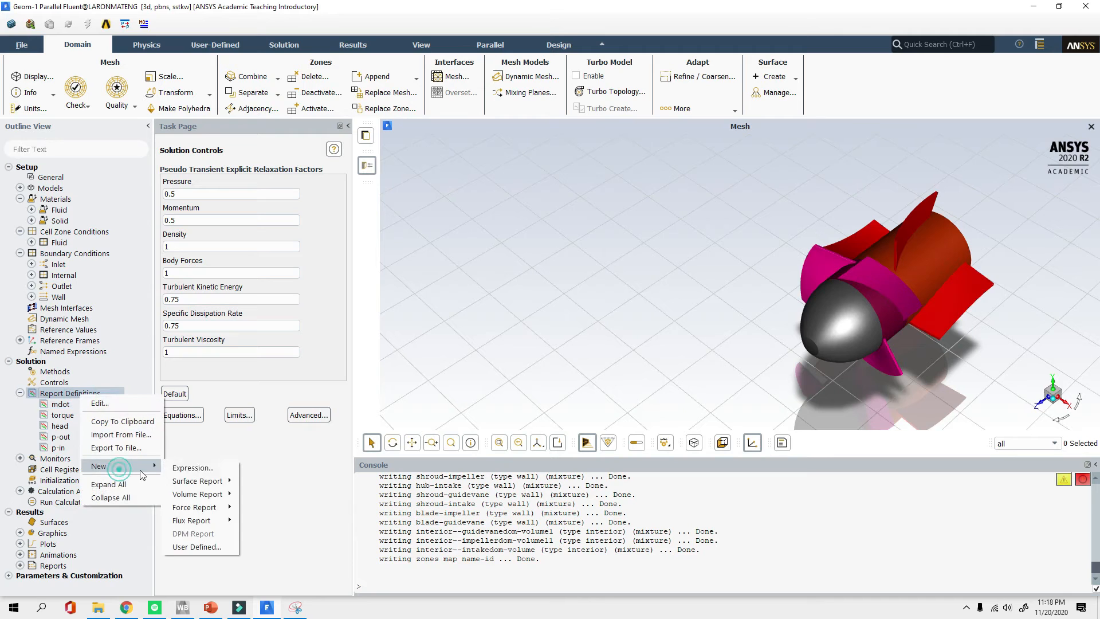
click(205, 470)
triple_click(414, 181)
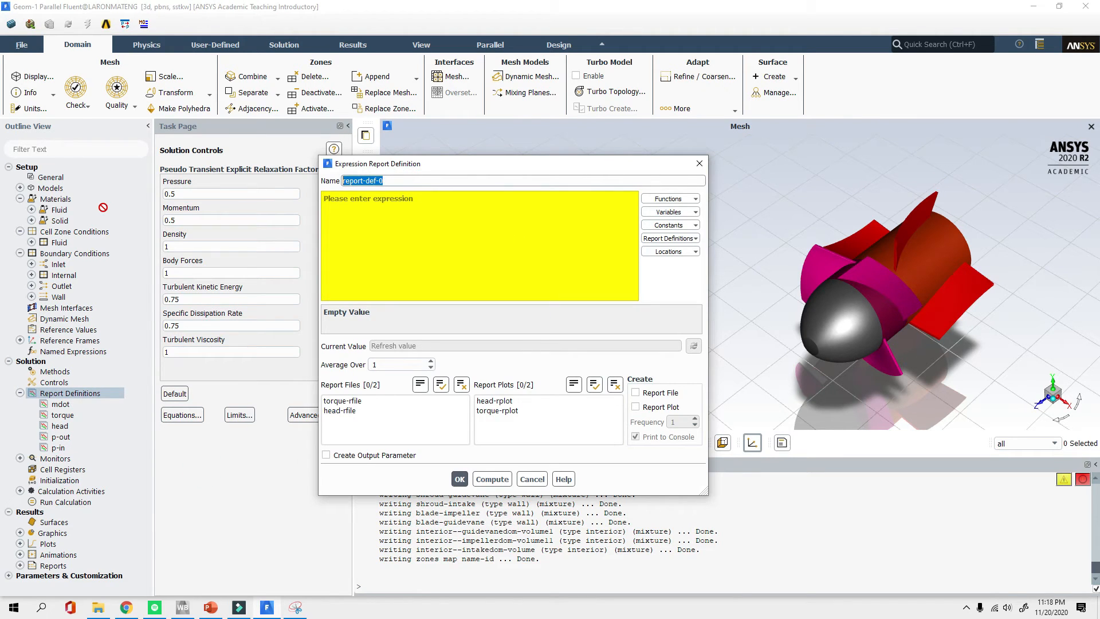
text(da)
Enter the da expression as g*mdot*head, consulting the handwritten formula
click(359, 206)
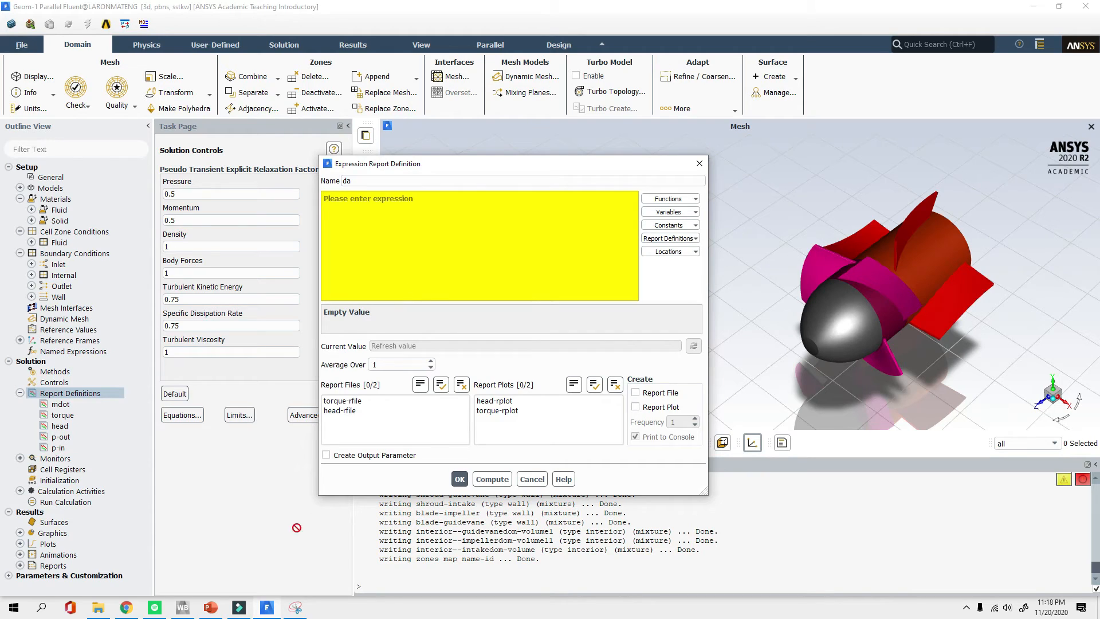
click(332, 220)
text(g)
click(336, 211)
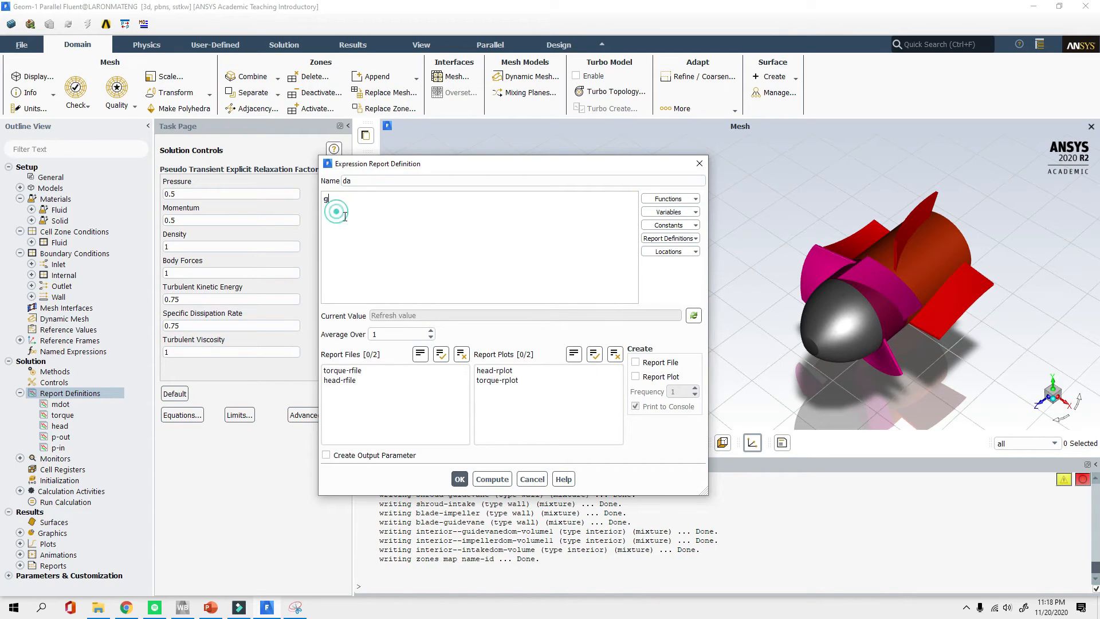
text(*)
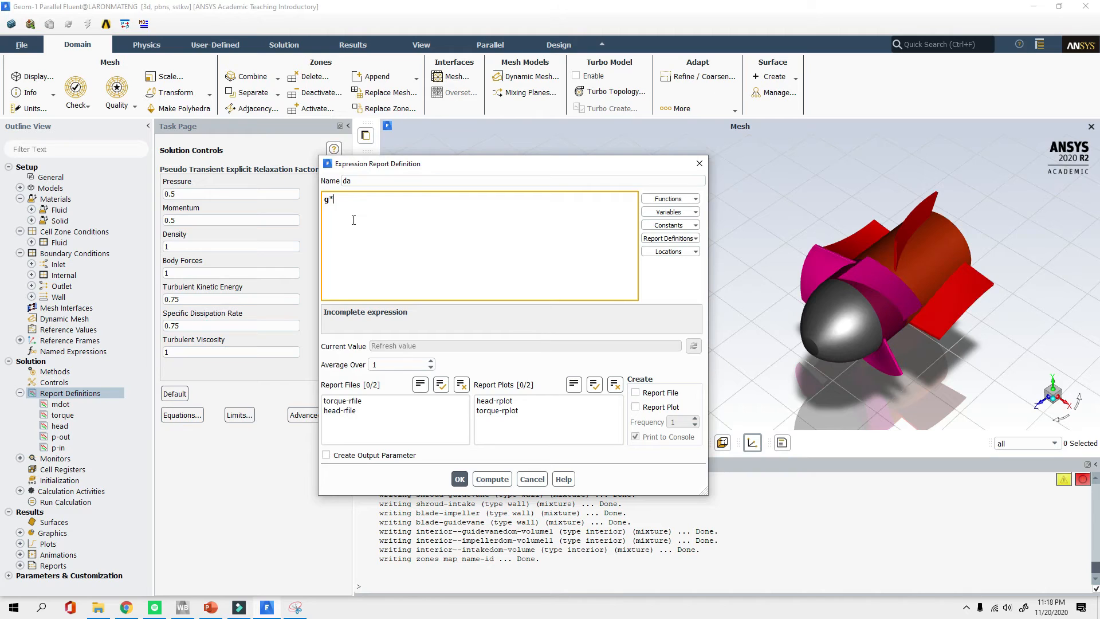
text(m)
click(363, 253)
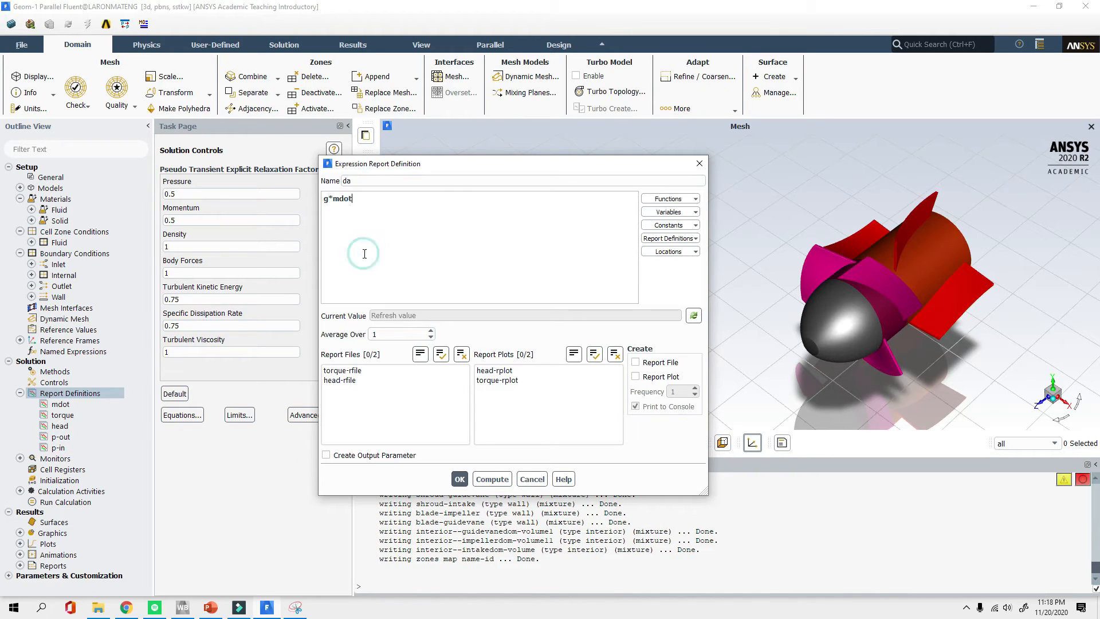
text(*)
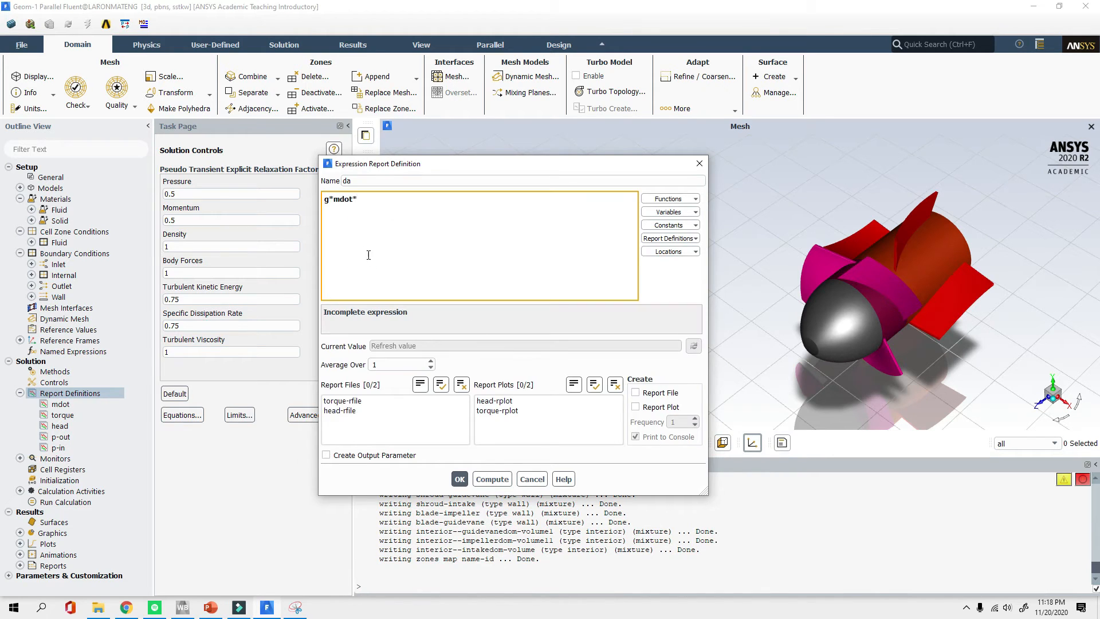
click(308, 609)
scroll(577, 257, down, 5)
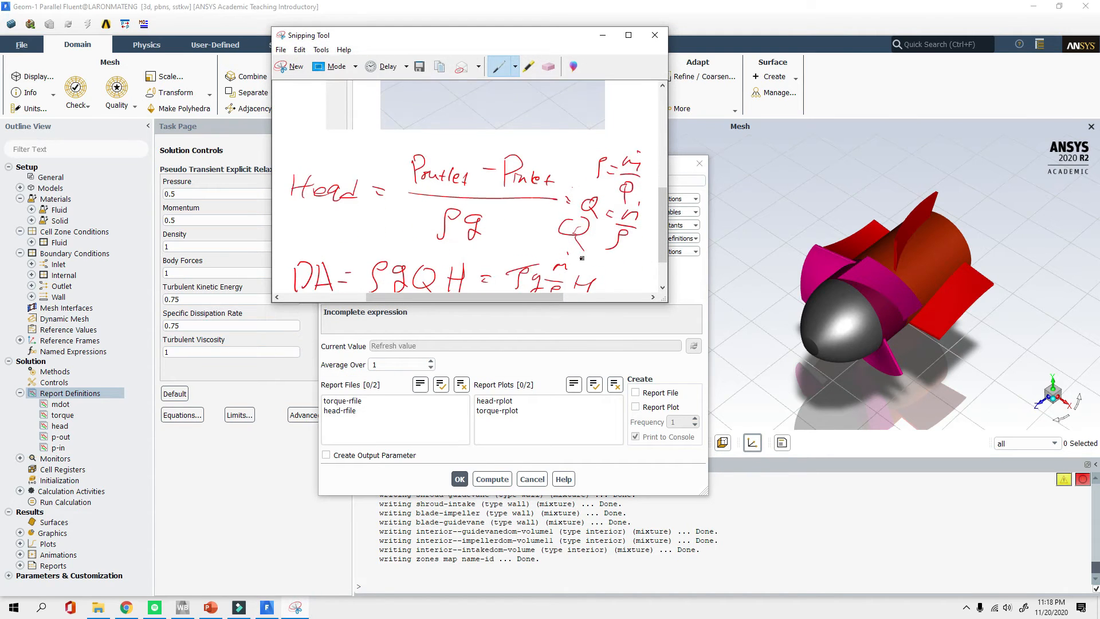
click(602, 35)
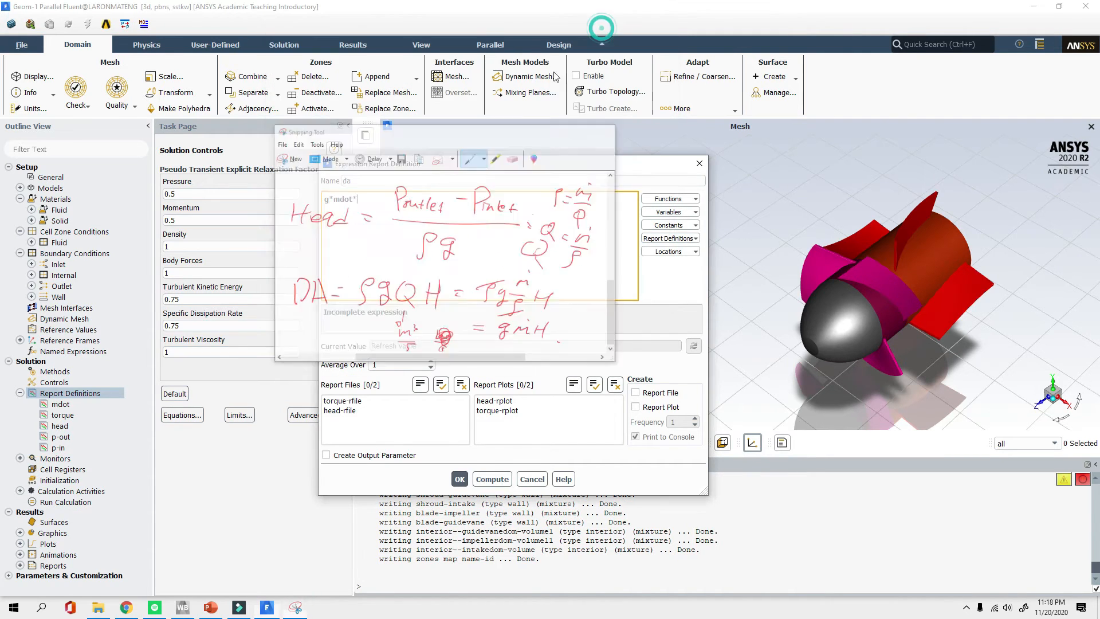
click(404, 198)
text(h)
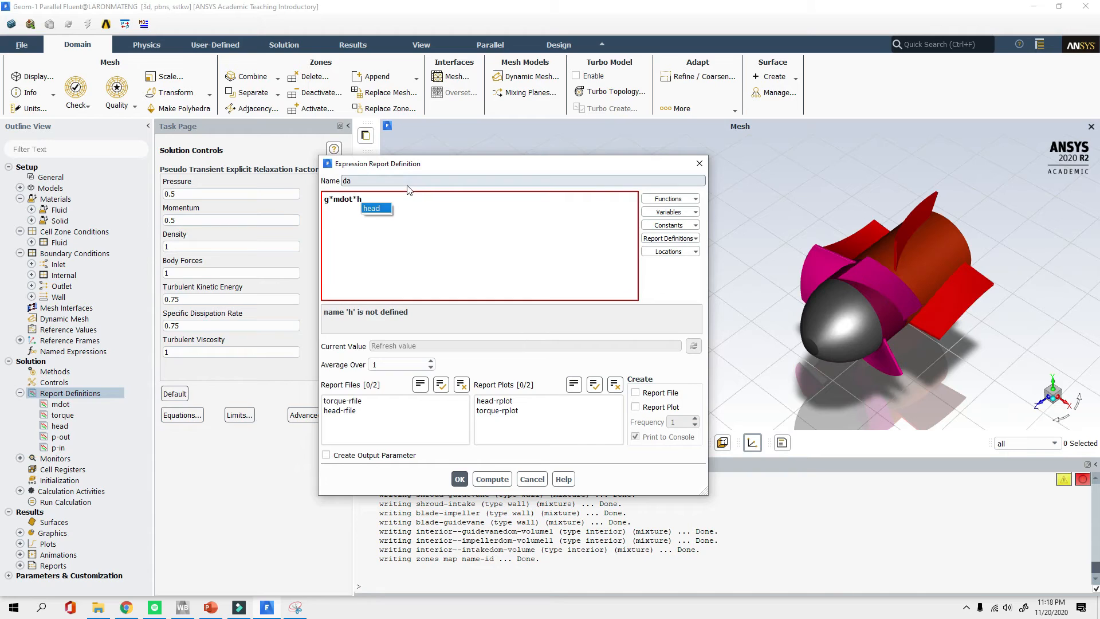
key(Return)
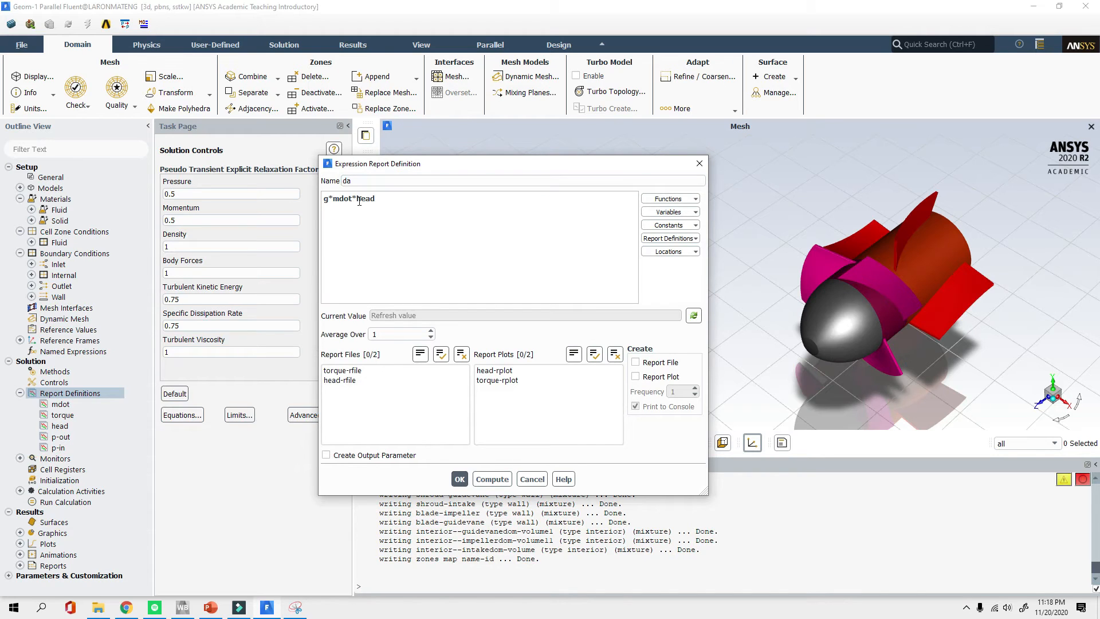
Negate the da expression with a leading -1* factor, enable its report file and report plot, and save the definition
click(325, 197)
text(-1*)
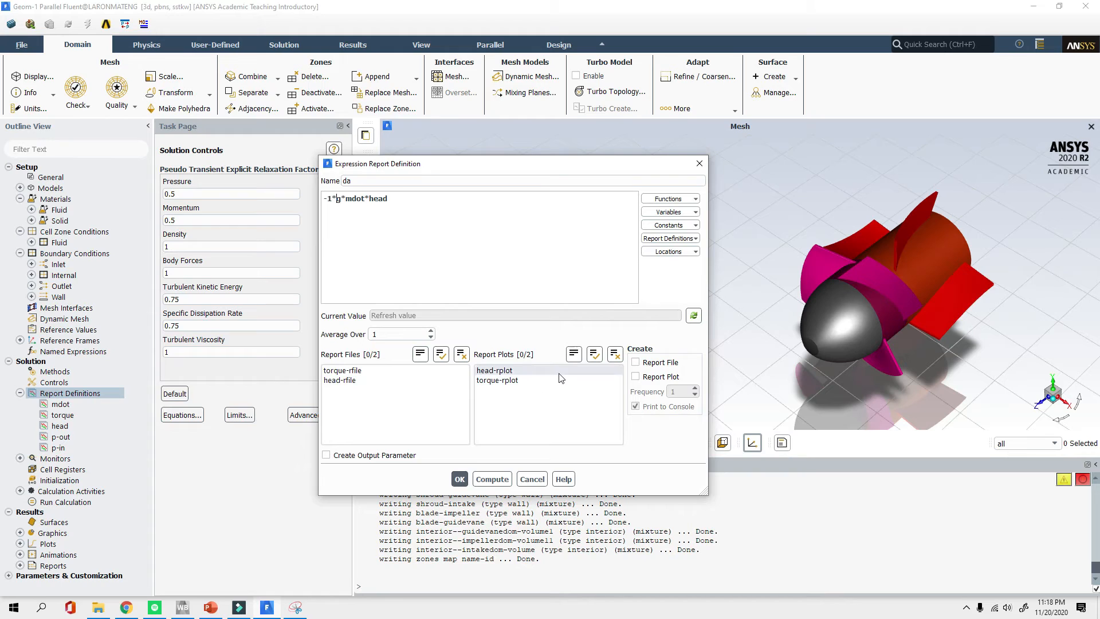
click(635, 363)
click(635, 377)
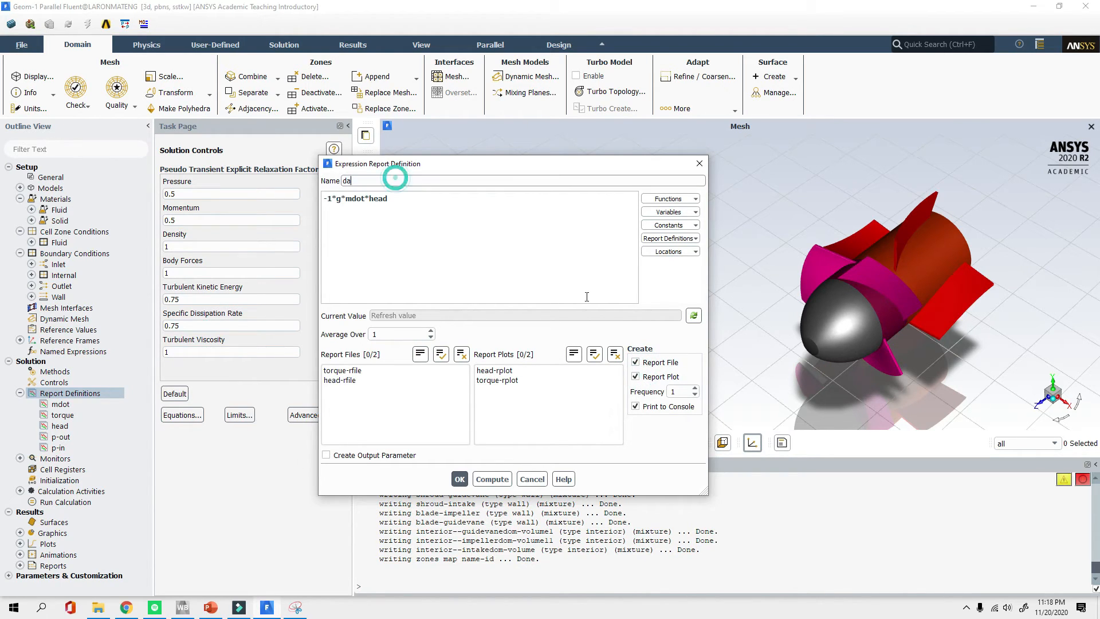
click(460, 480)
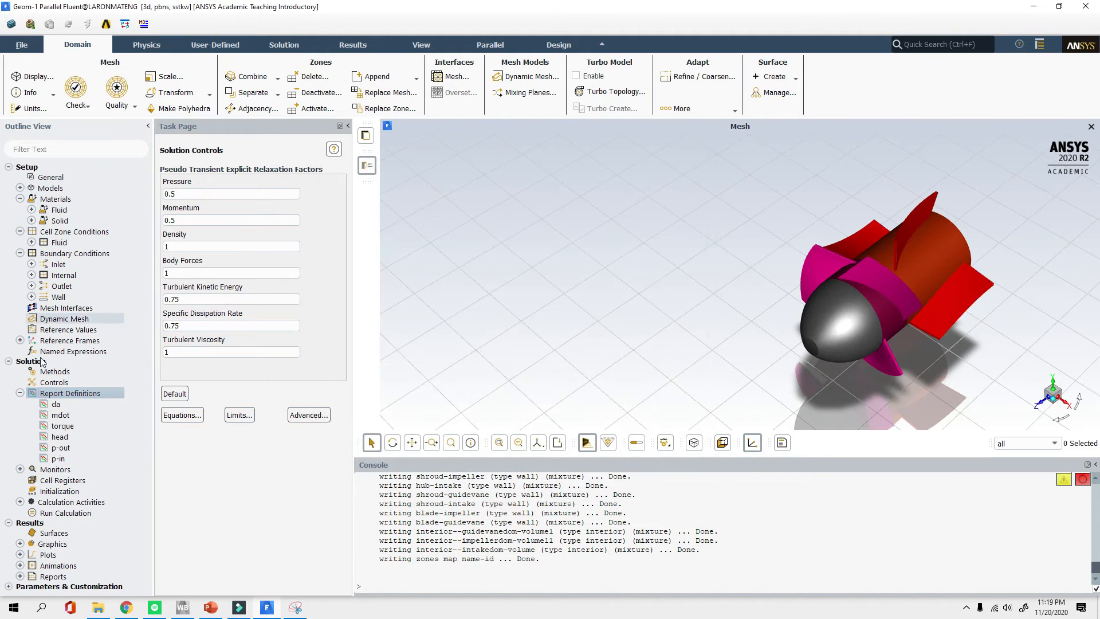
Create a new expression report definition named ds
right_click(85, 394)
click(134, 464)
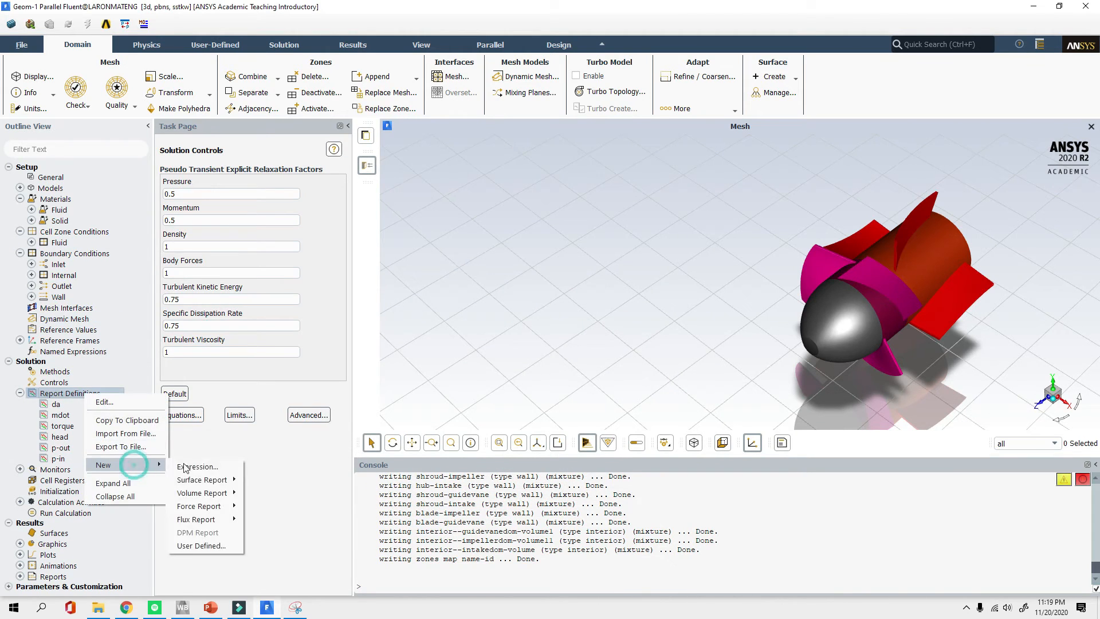
click(199, 467)
triple_click(413, 181)
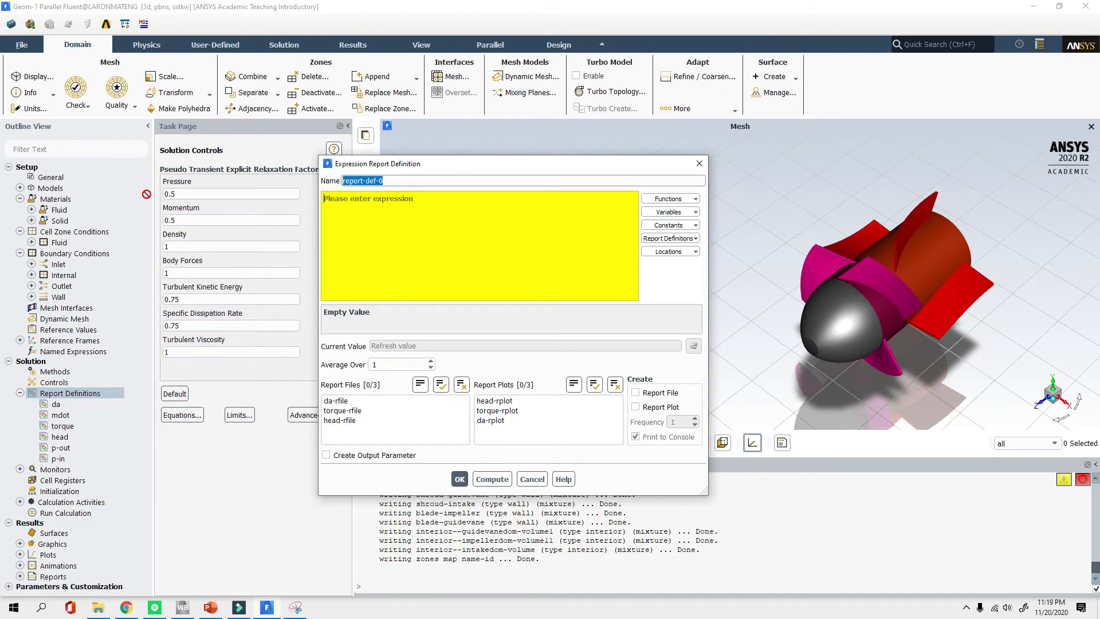
text(dsh)
key(BackSpace)
key(BackSpace)
Switch to Snipping Tool, handwrite the ds relation above the Head formula, and return to Fluent
click(306, 610)
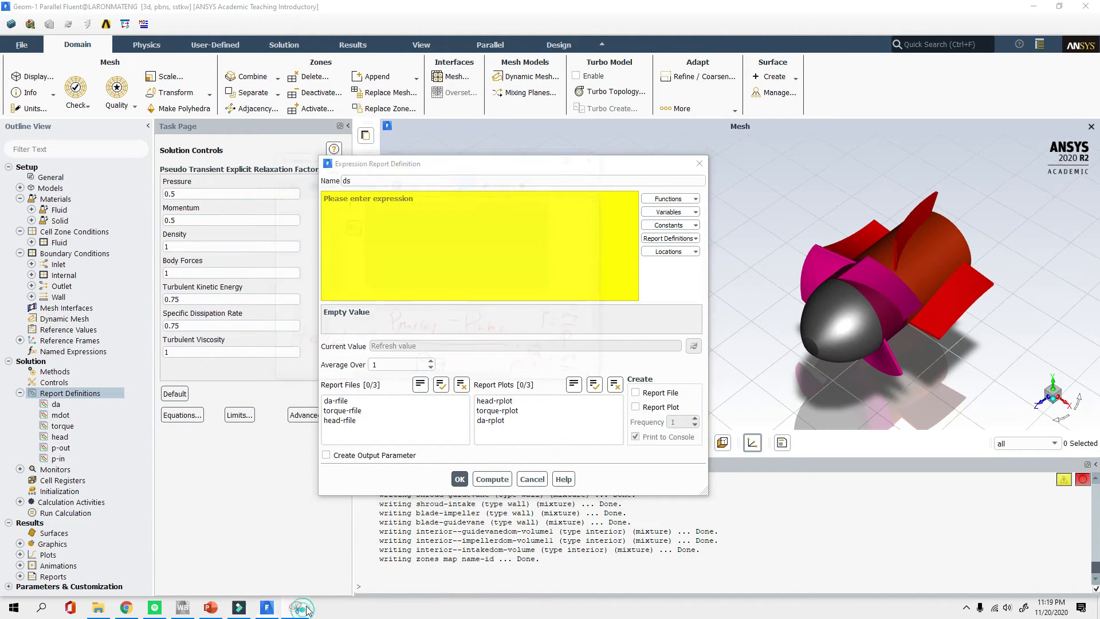
scroll(383, 251, down, 3)
scroll(383, 251, up, 2)
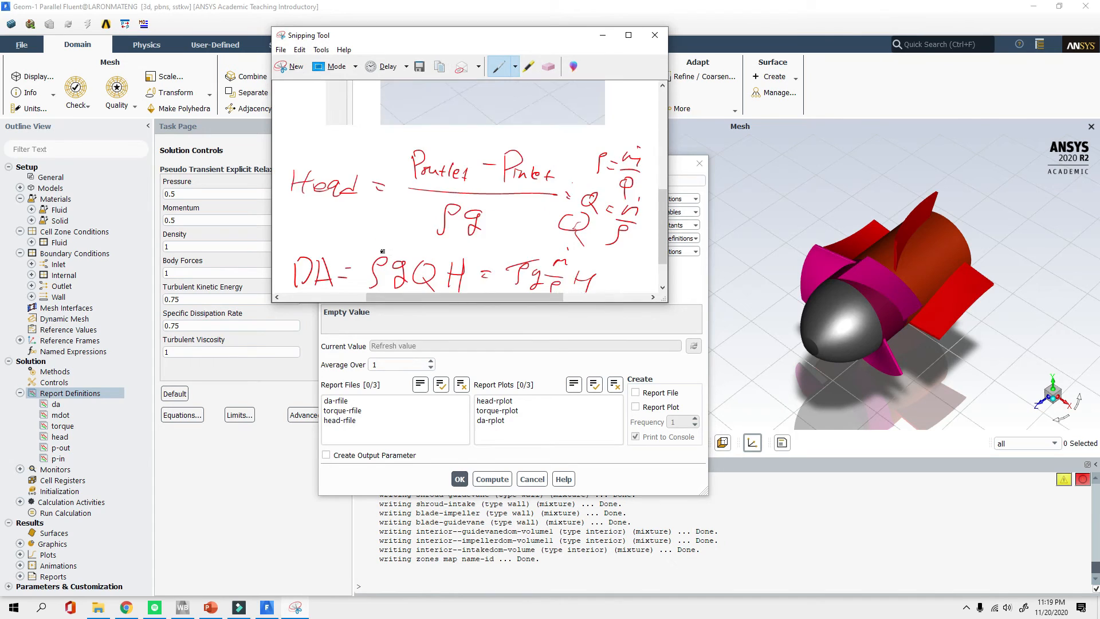
scroll(383, 251, up, 3)
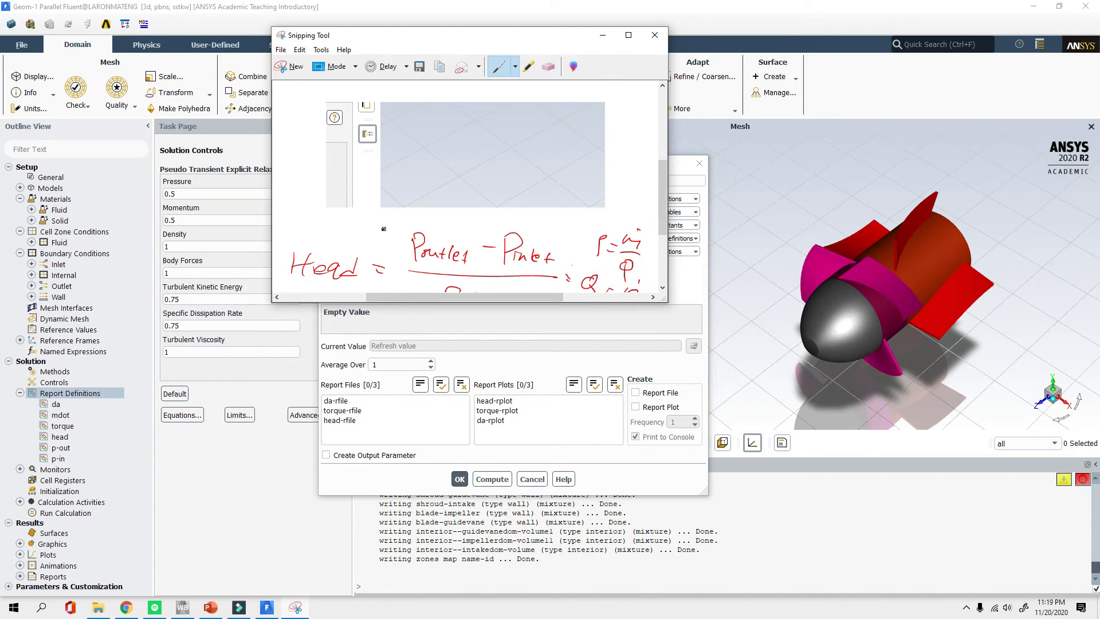
click(252, 236)
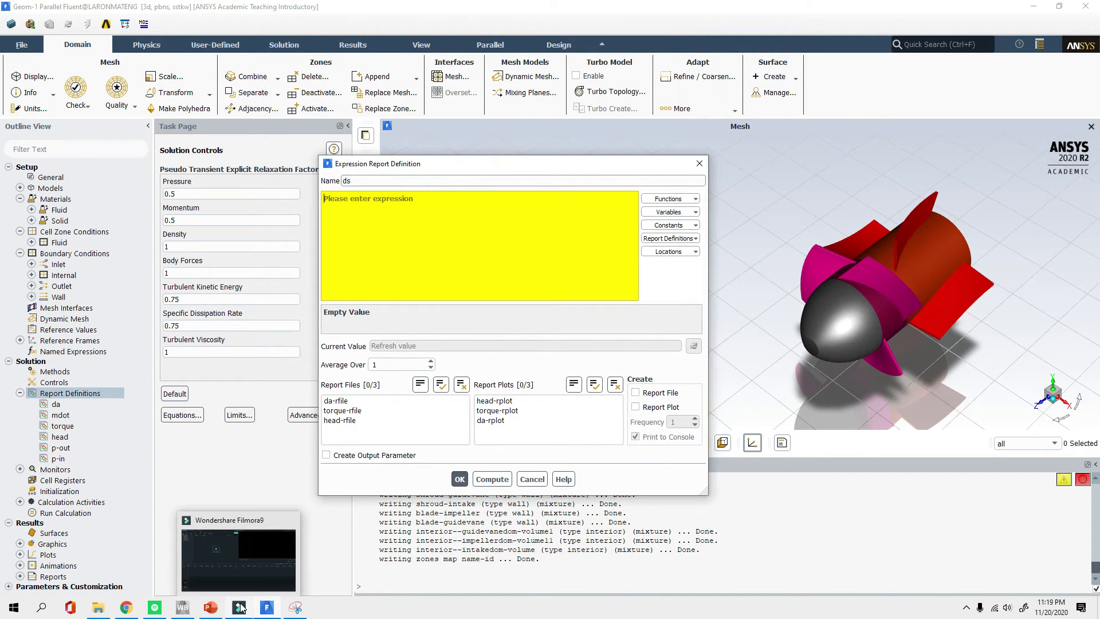
click(296, 607)
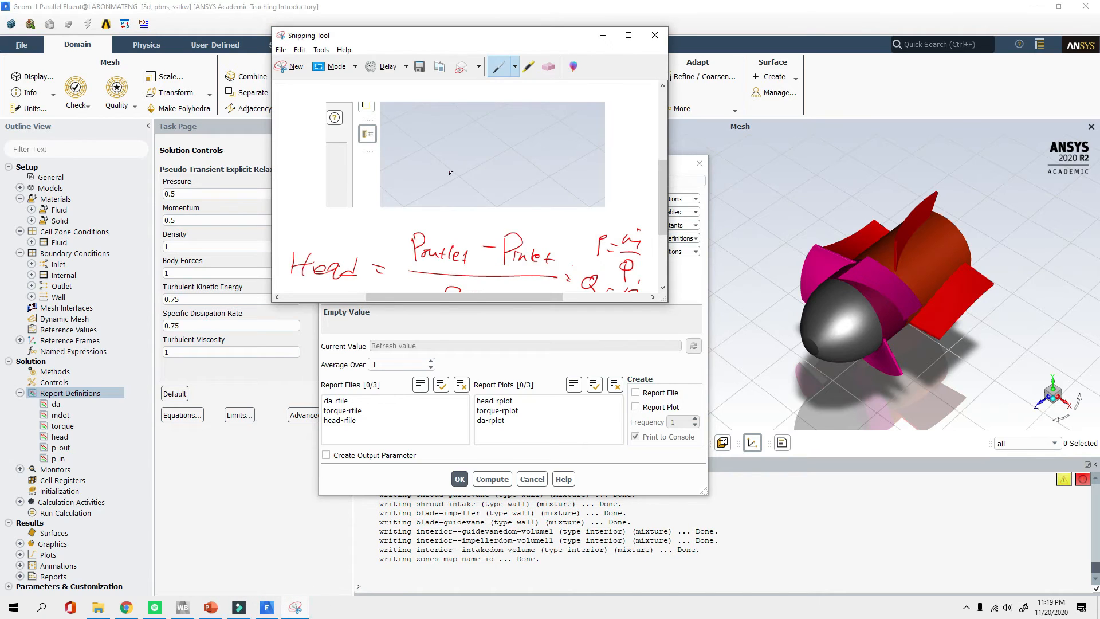
mouse_move(358, 137)
mouse_down()
mouse_move(358, 172)
mouse_move(424, 152)
mouse_up()
drag(413, 156, 444, 164)
mouse_move(435, 132)
mouse_down()
mouse_move(467, 130)
mouse_move(452, 155)
mouse_move(487, 140)
mouse_move(544, 155)
mouse_up()
click(603, 35)
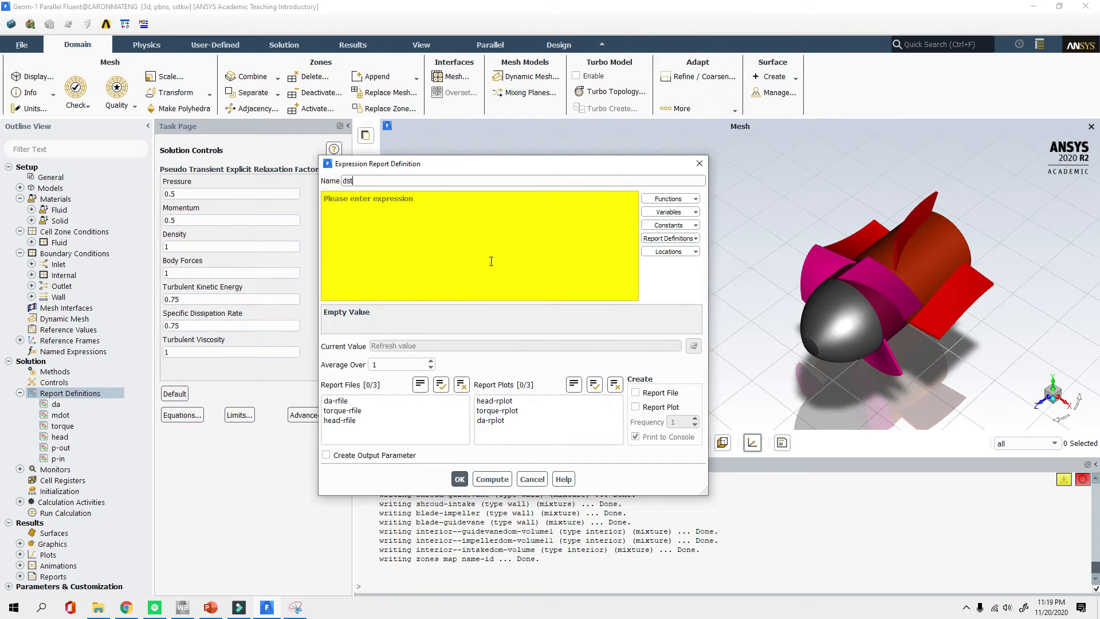
Begin the ds expression with the torque report definition followed by a multiplication sign
click(449, 248)
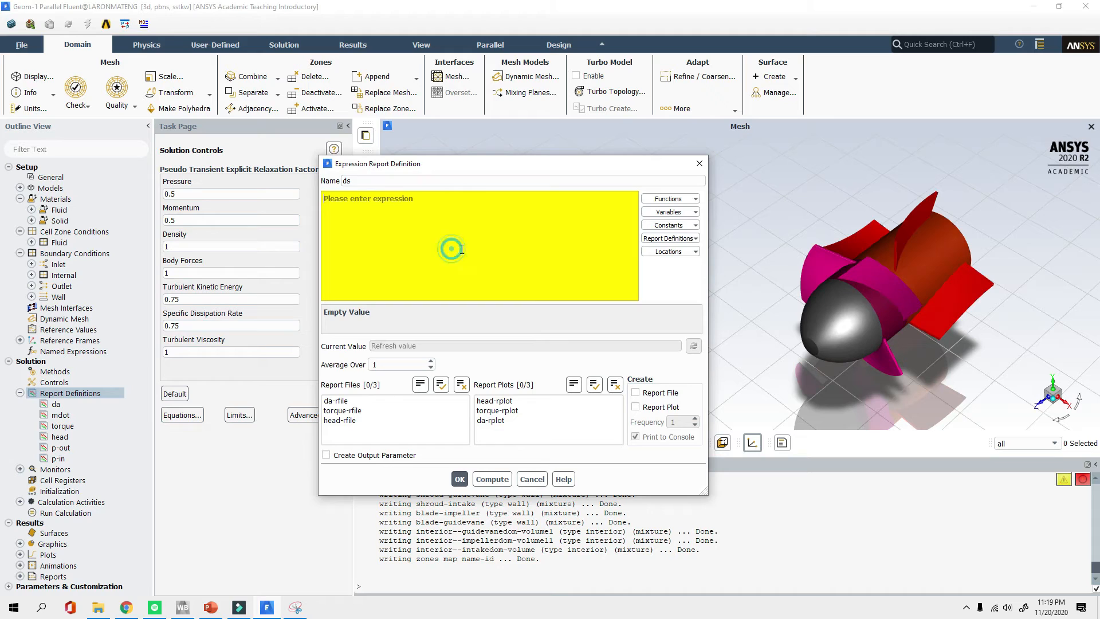
text(t)
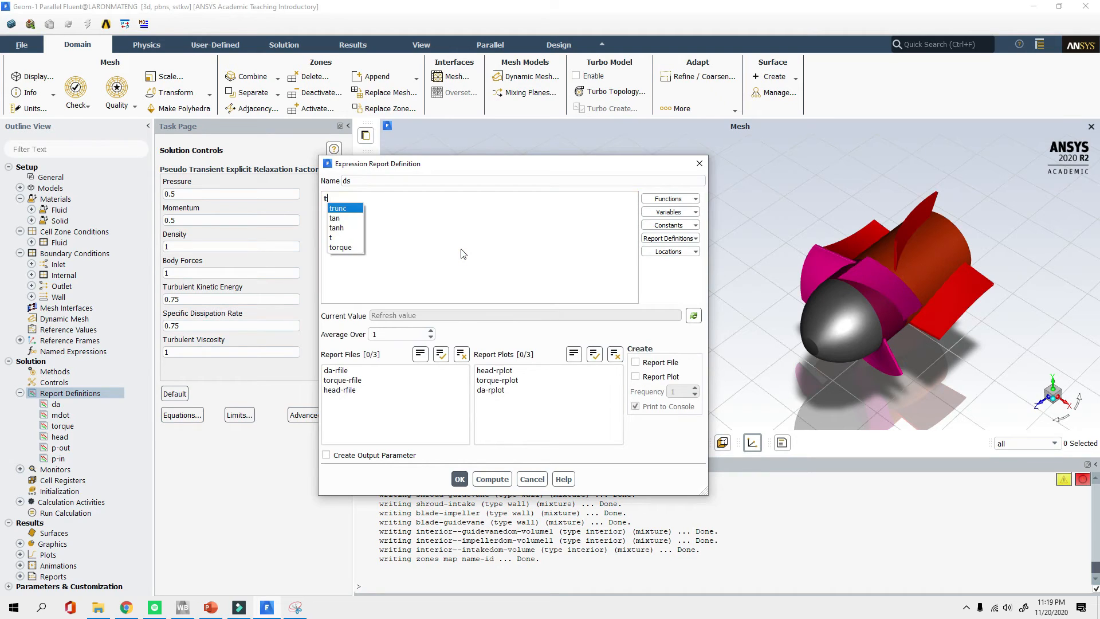
click(343, 247)
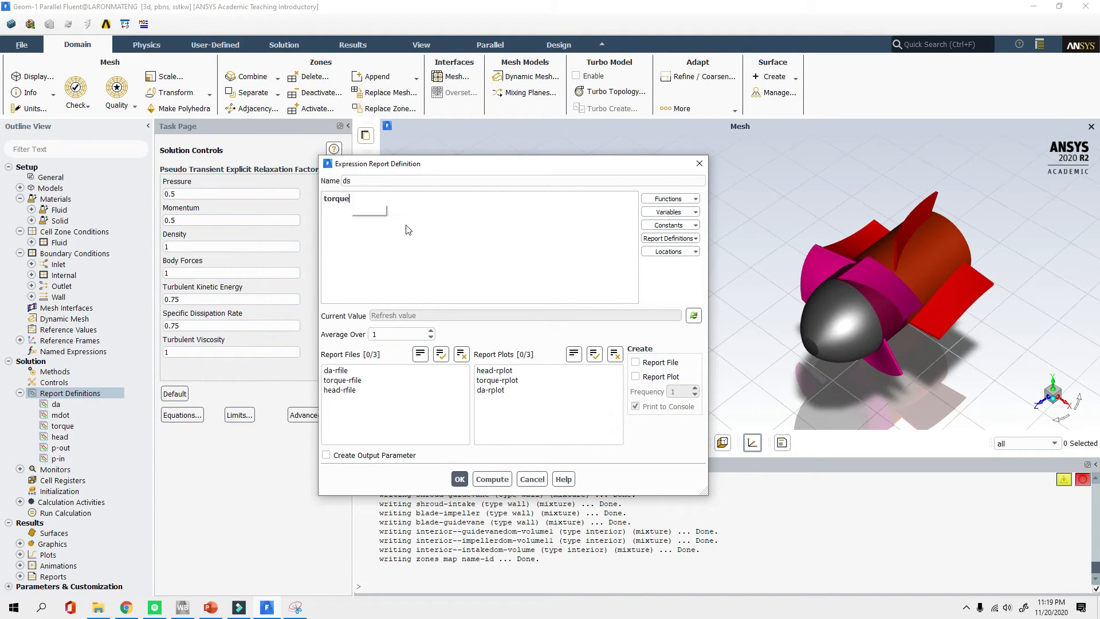
text(*)
click(356, 199)
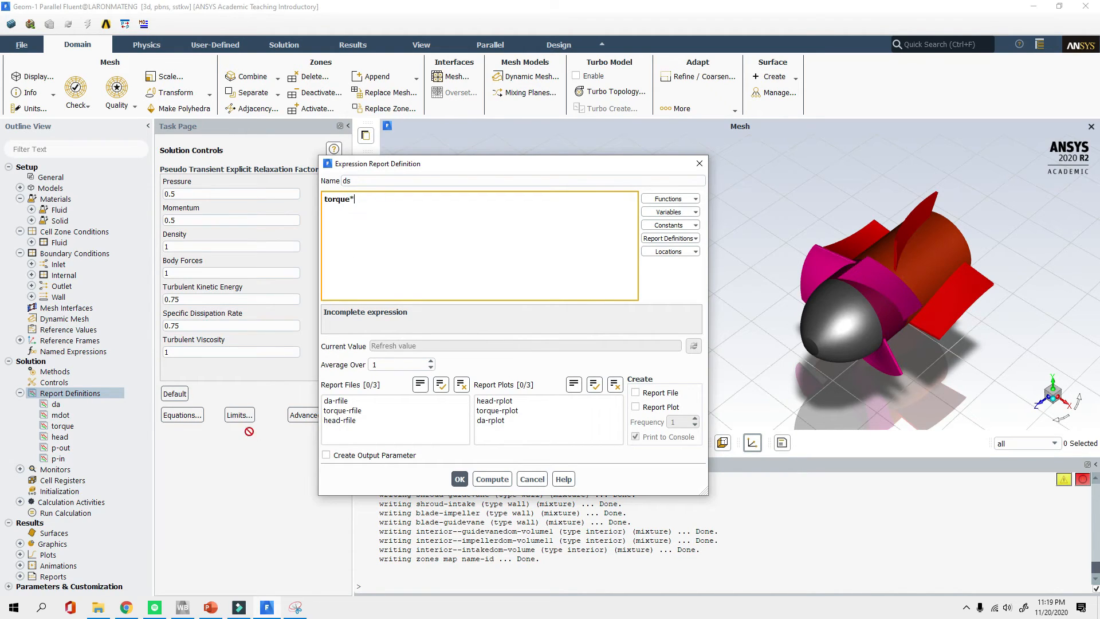
Switch to Chrome, search for rpm to rad/s, and convert 1000 RPM to rad/sec on the convertunits.com page
mouse_move(142, 600)
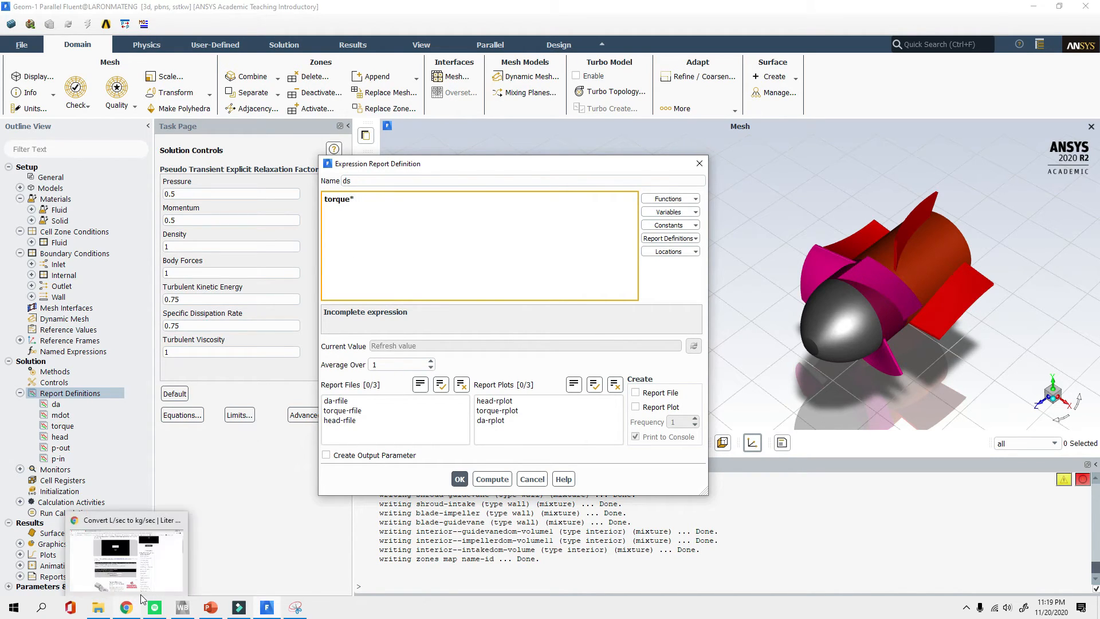
click(134, 613)
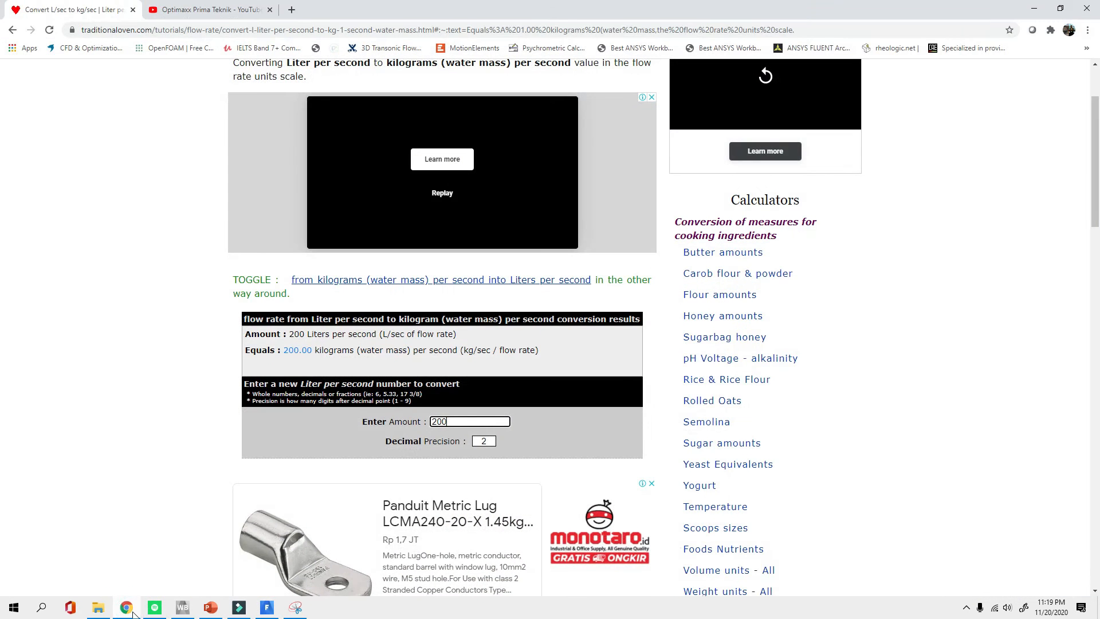
click(291, 9)
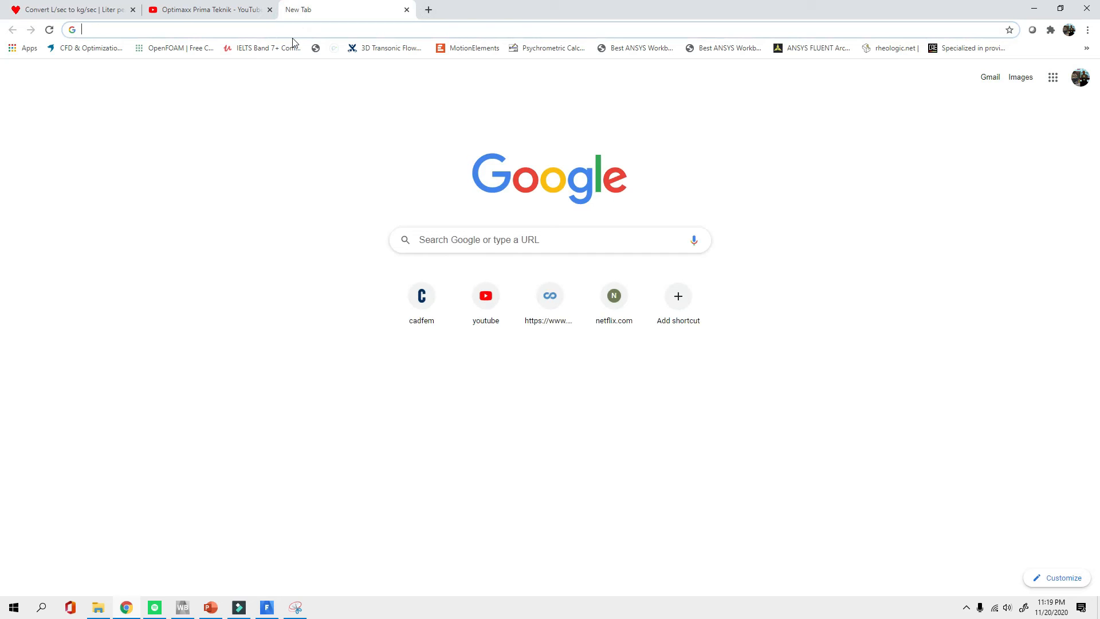
text(rpm to)
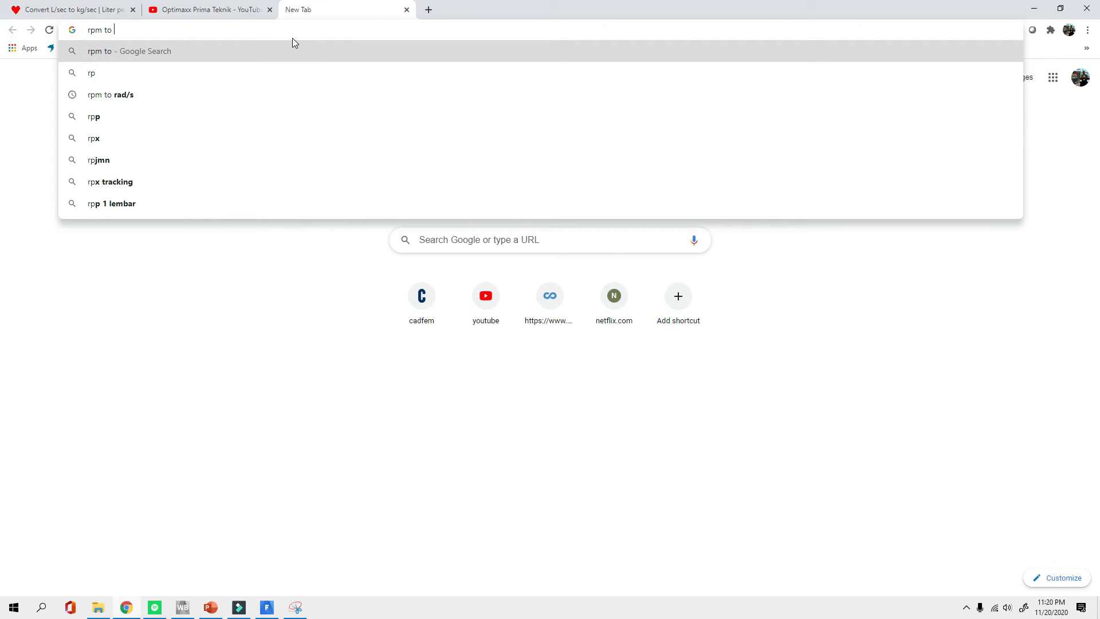
key(Down)
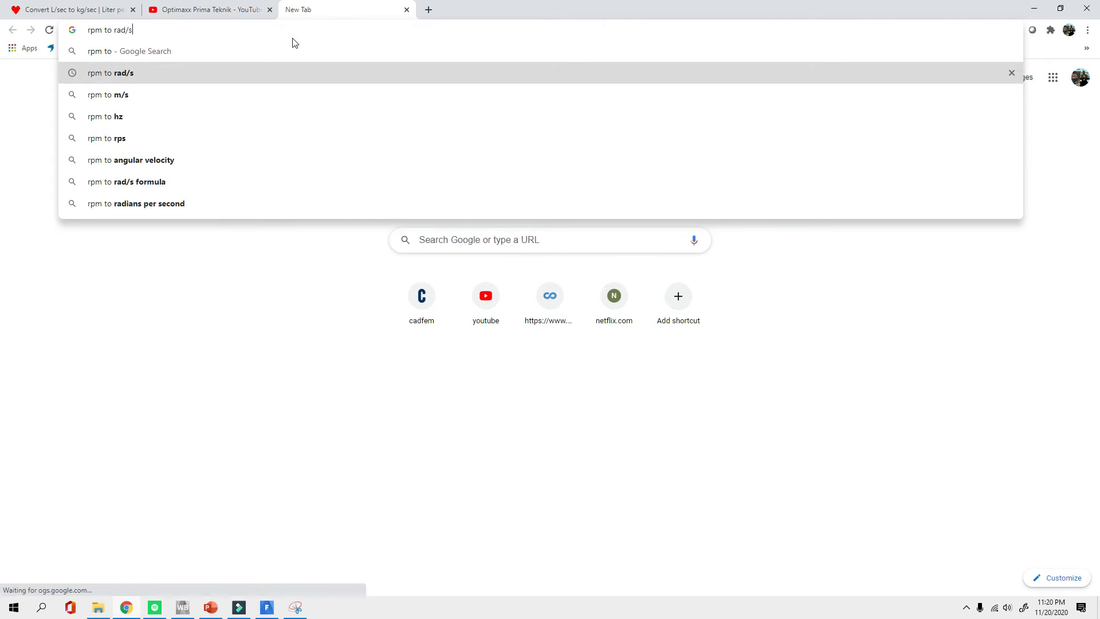
key(Return)
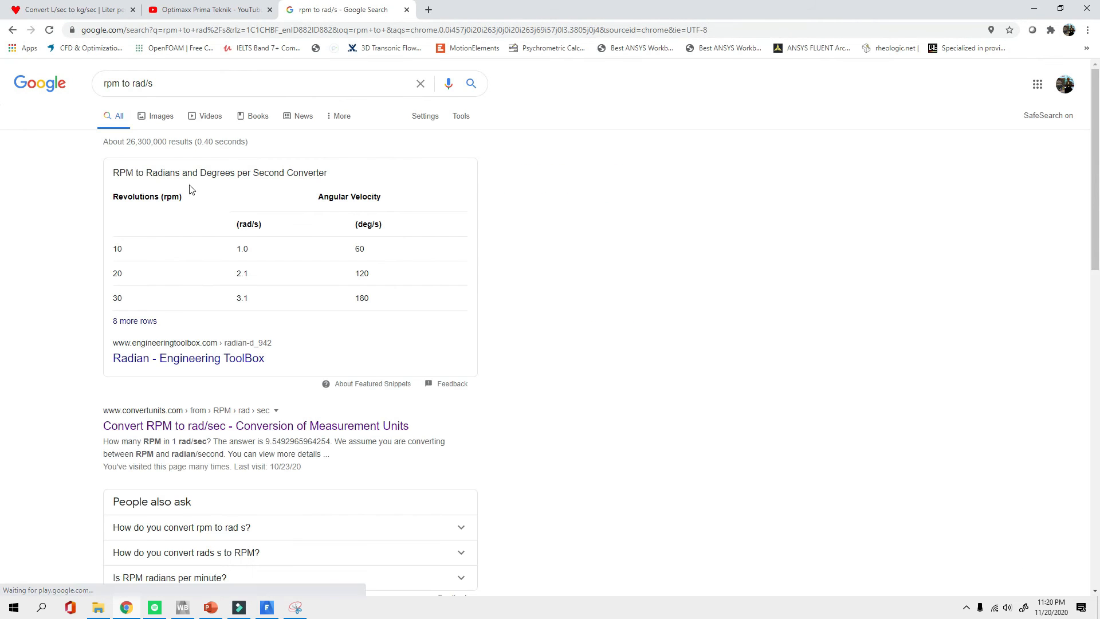
click(189, 425)
click(159, 235)
text(1000)
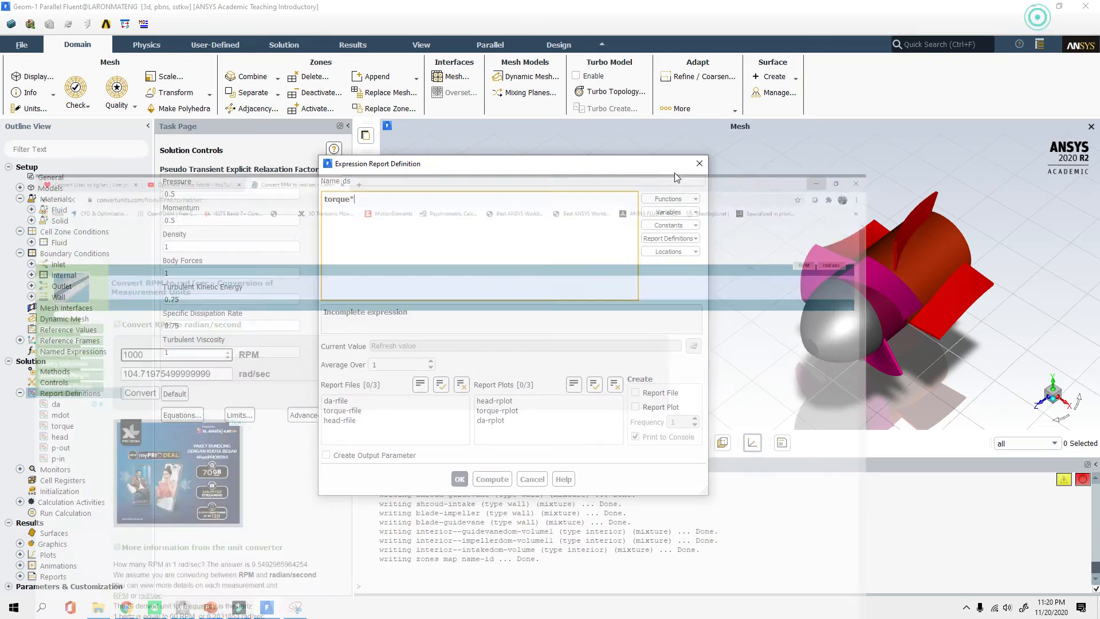
Back in Fluent, complete the ds expression as torque*105, enable its report file and report plot, and save it
text(105)
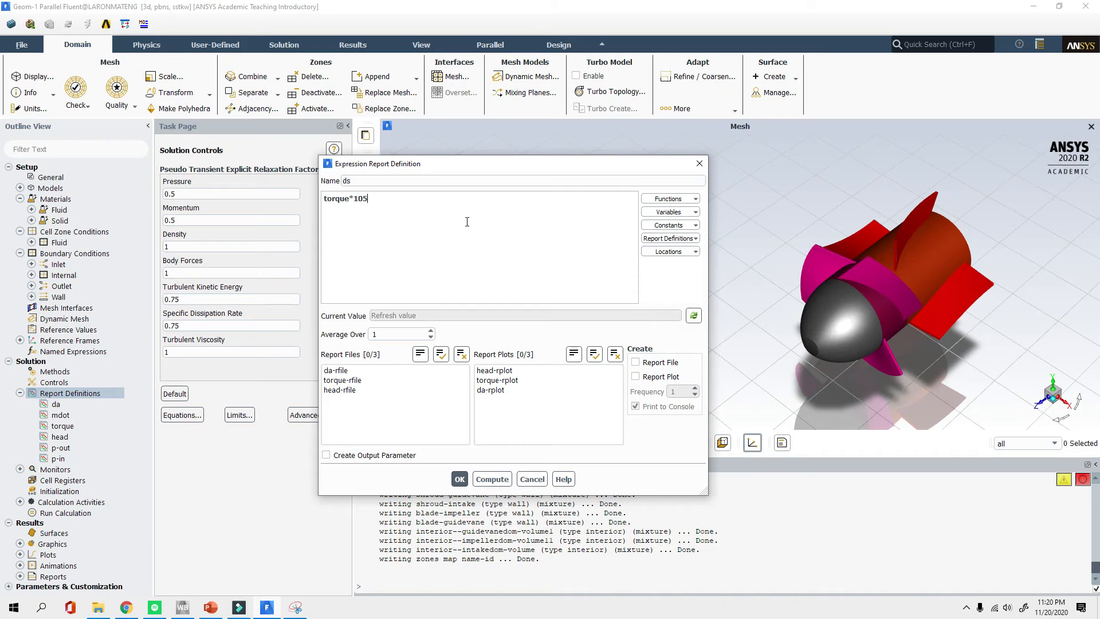
click(636, 363)
click(636, 376)
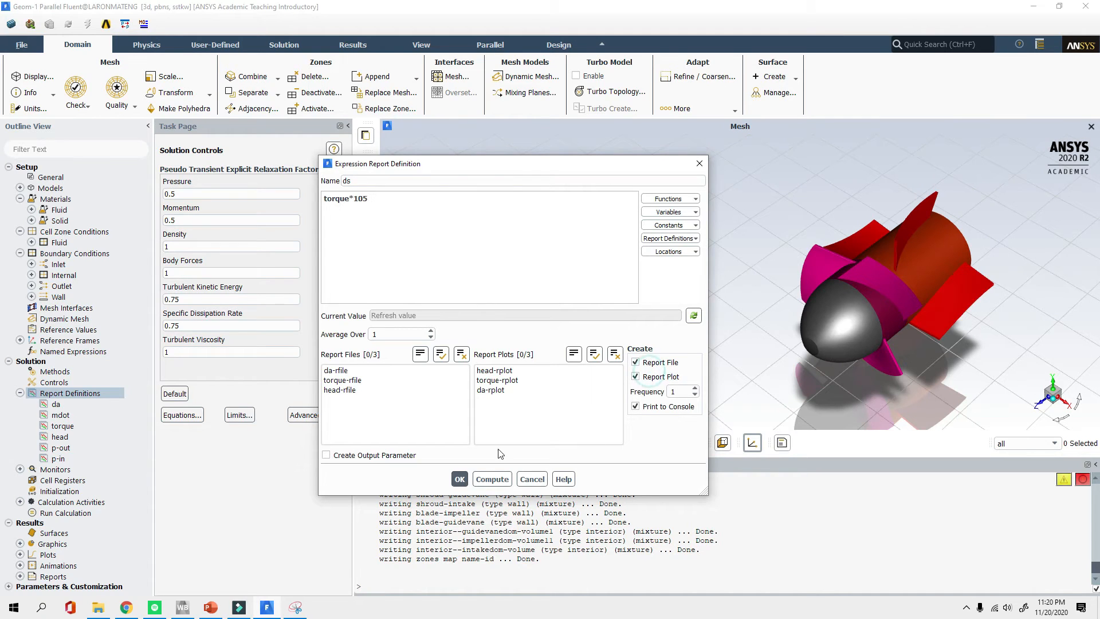
click(460, 480)
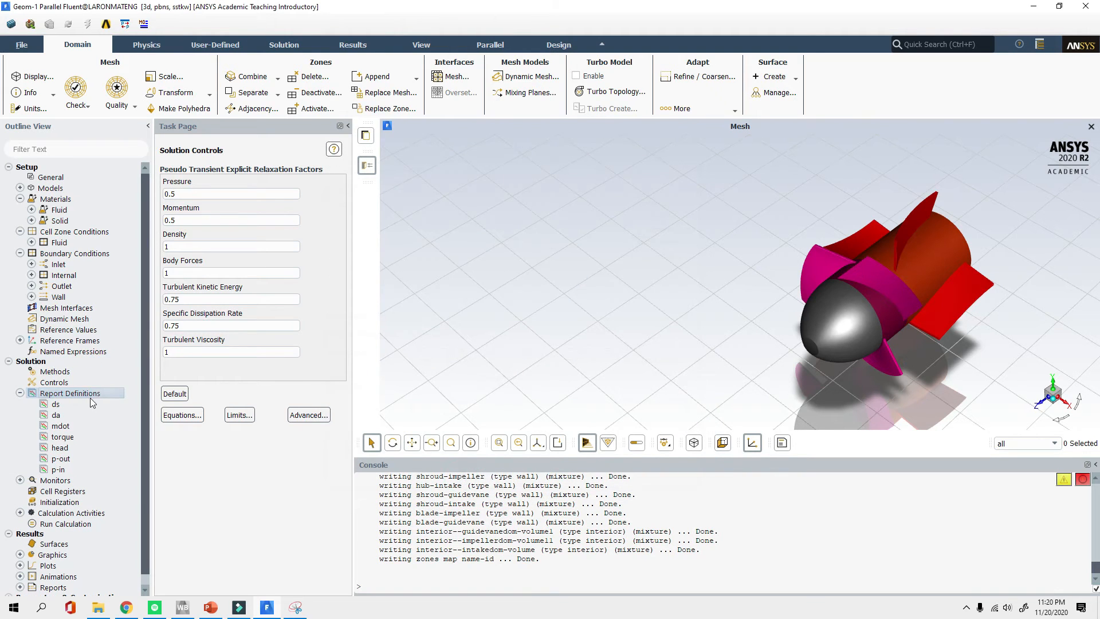
Create another expression report definition named eff
right_click(84, 393)
click(115, 466)
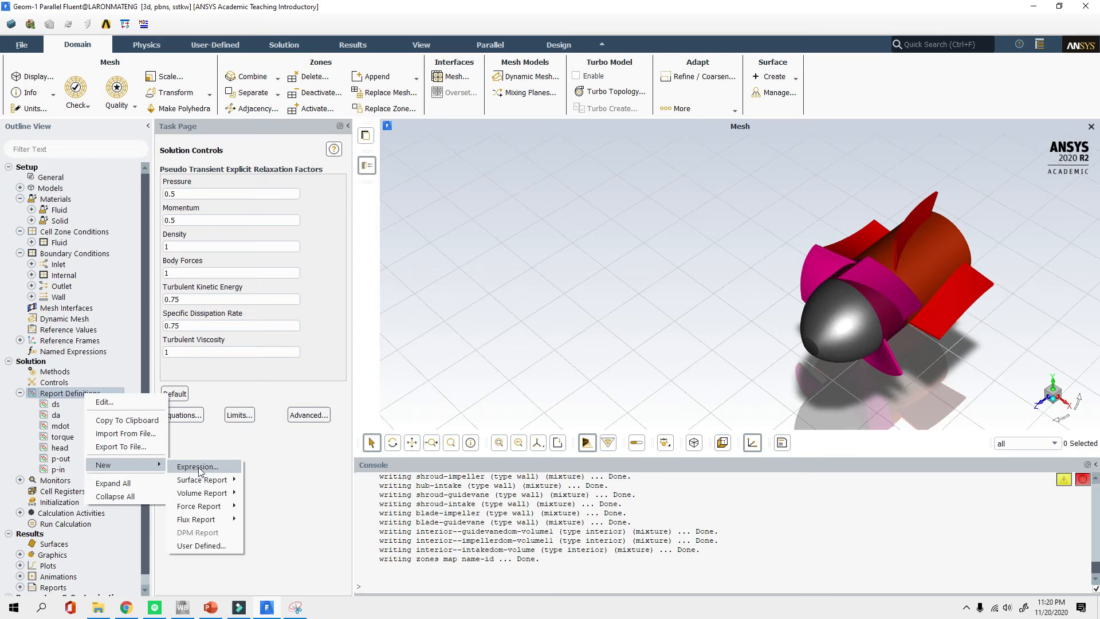
click(225, 467)
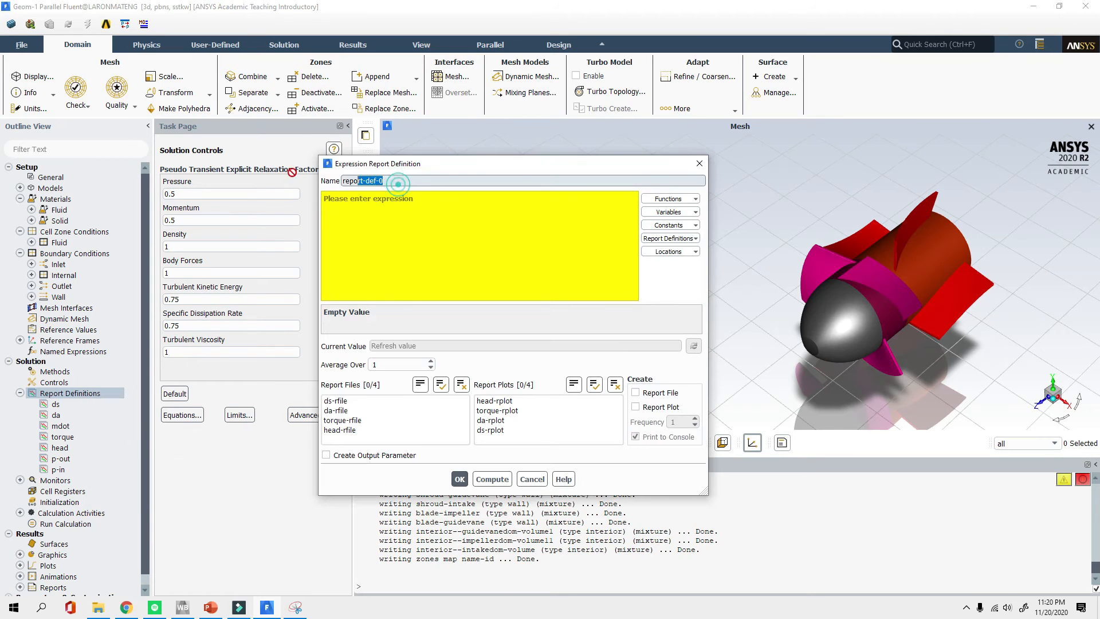
text(eff)
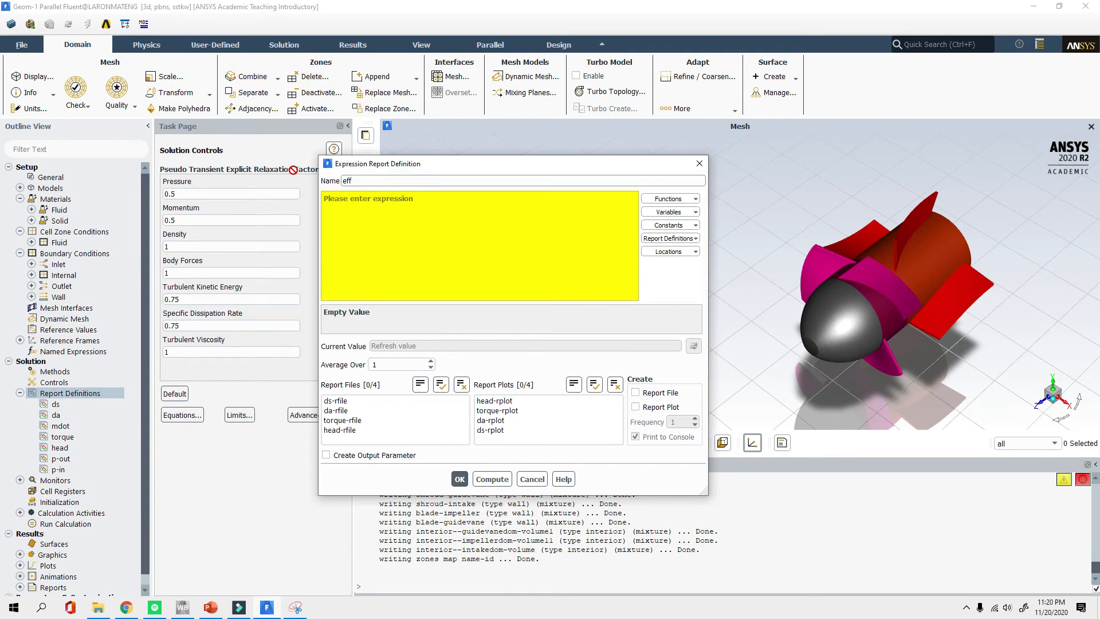
Enter the eff expression as da/ds, enable its report file and report plot, and save the definition
click(400, 209)
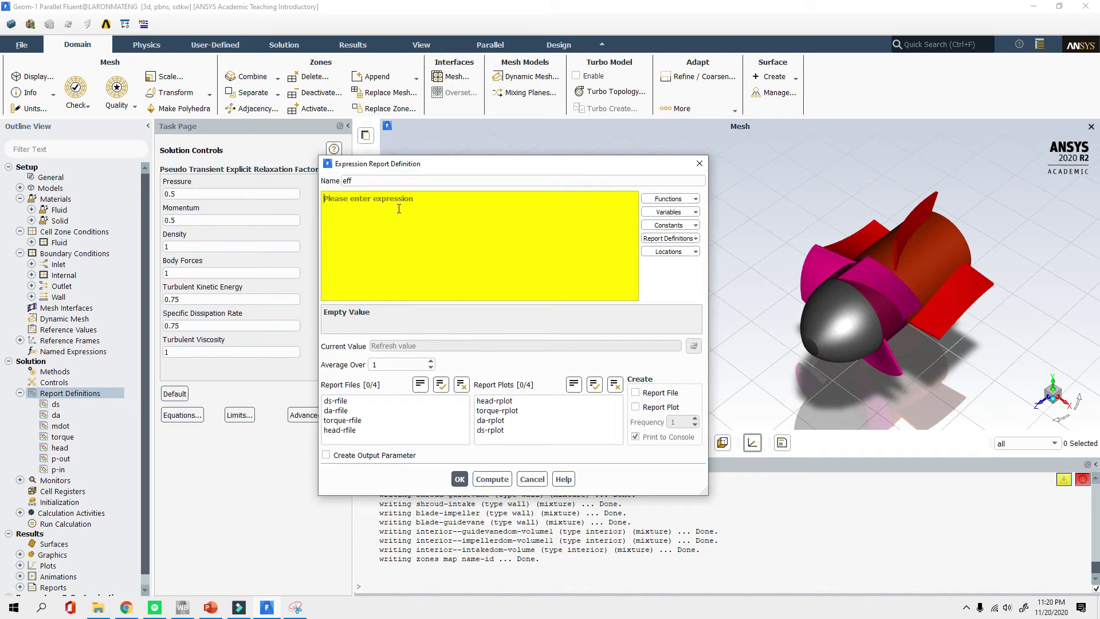
text(da)
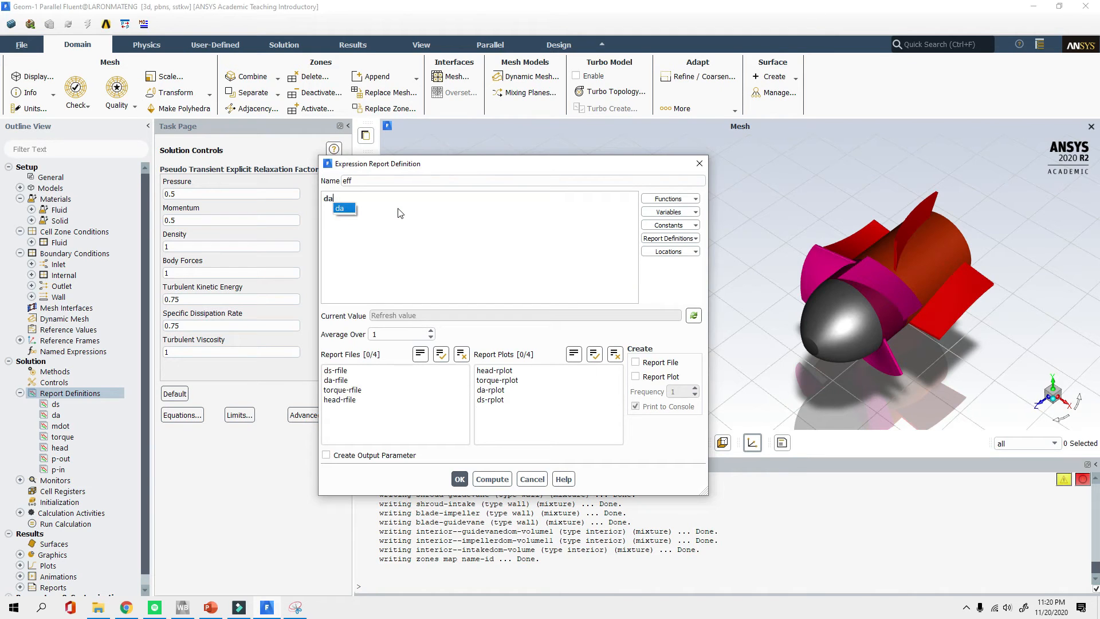
click(399, 209)
text(/)
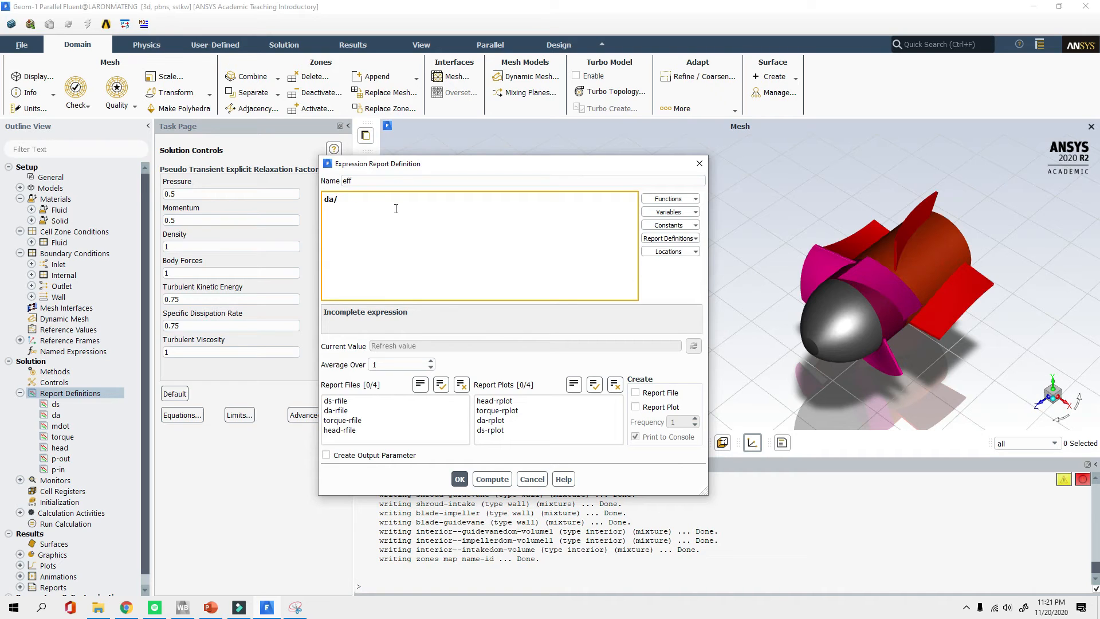
text(ds)
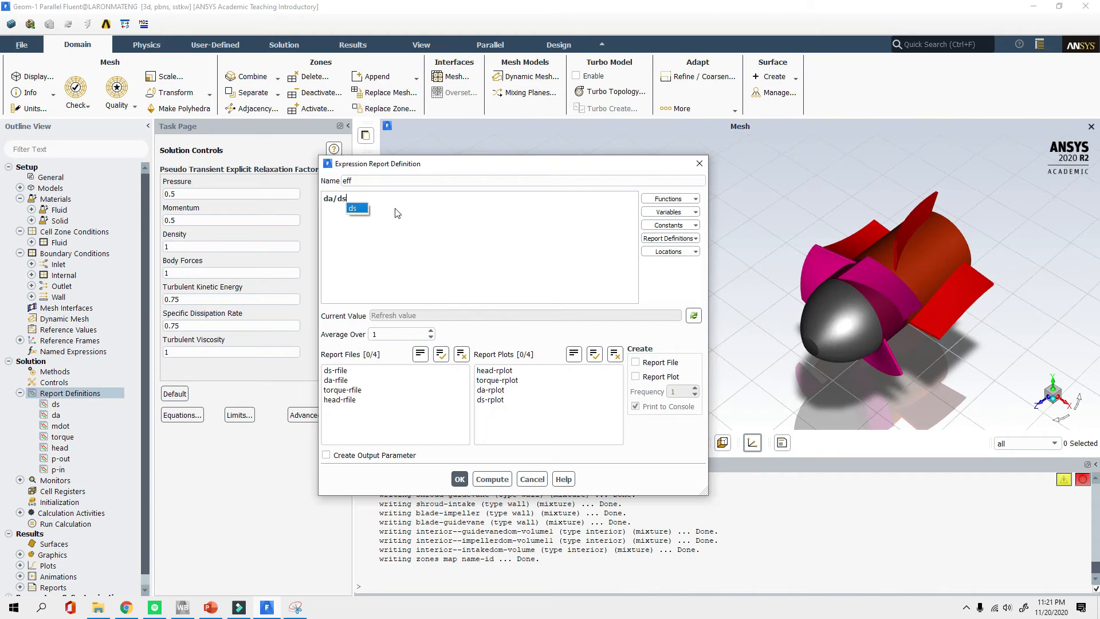
click(357, 210)
click(650, 364)
click(647, 377)
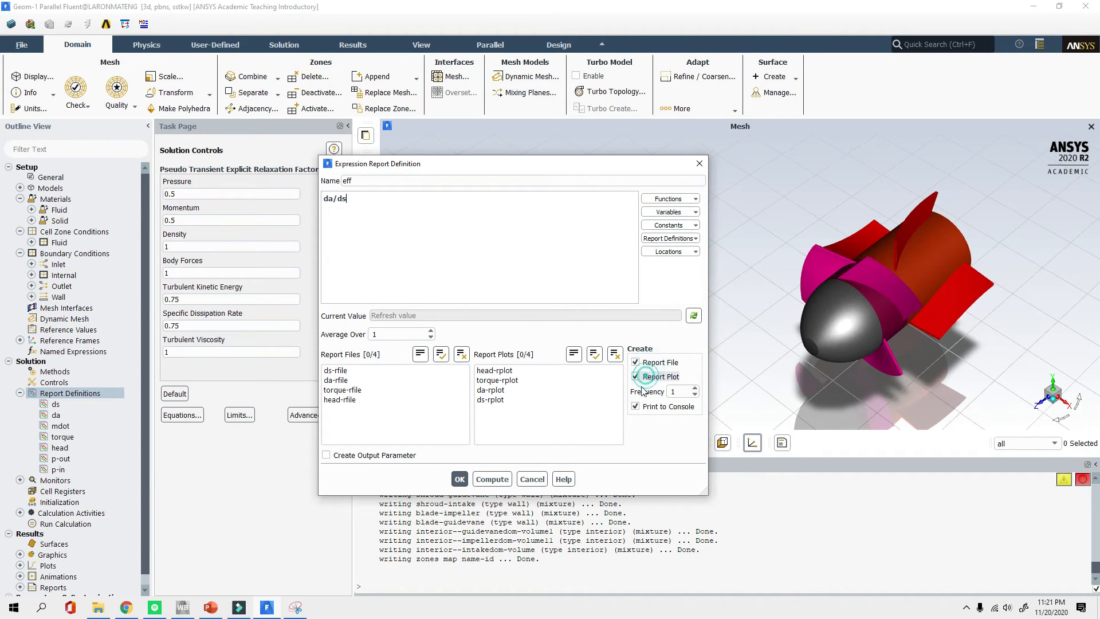
click(460, 480)
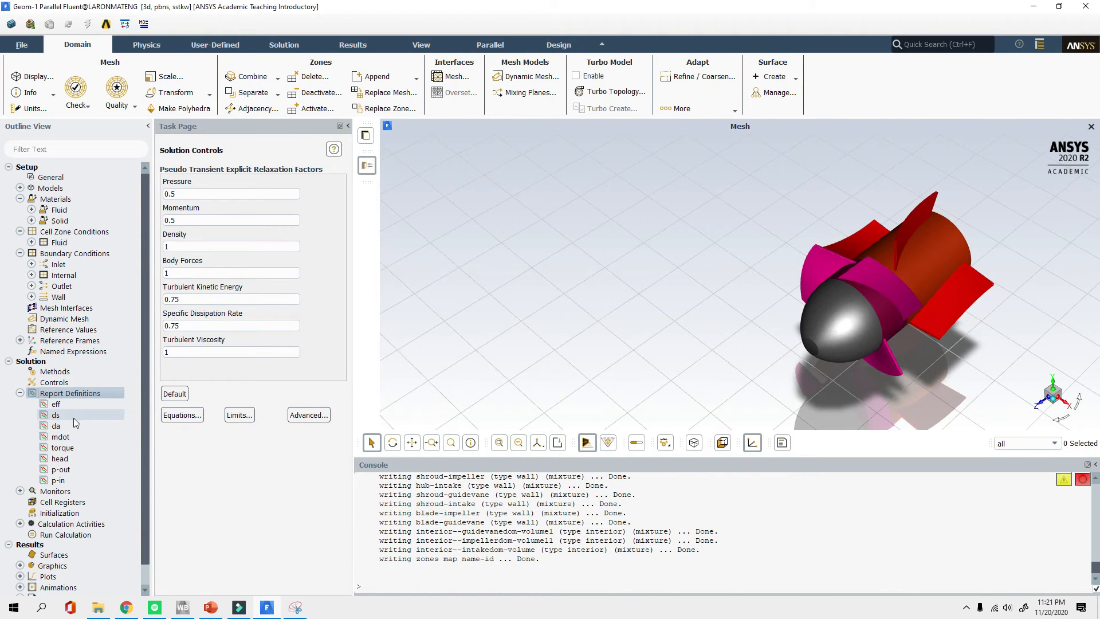
Edit the ds report definition so its expression reads -1*torque*105, and save it
double_click(74, 418)
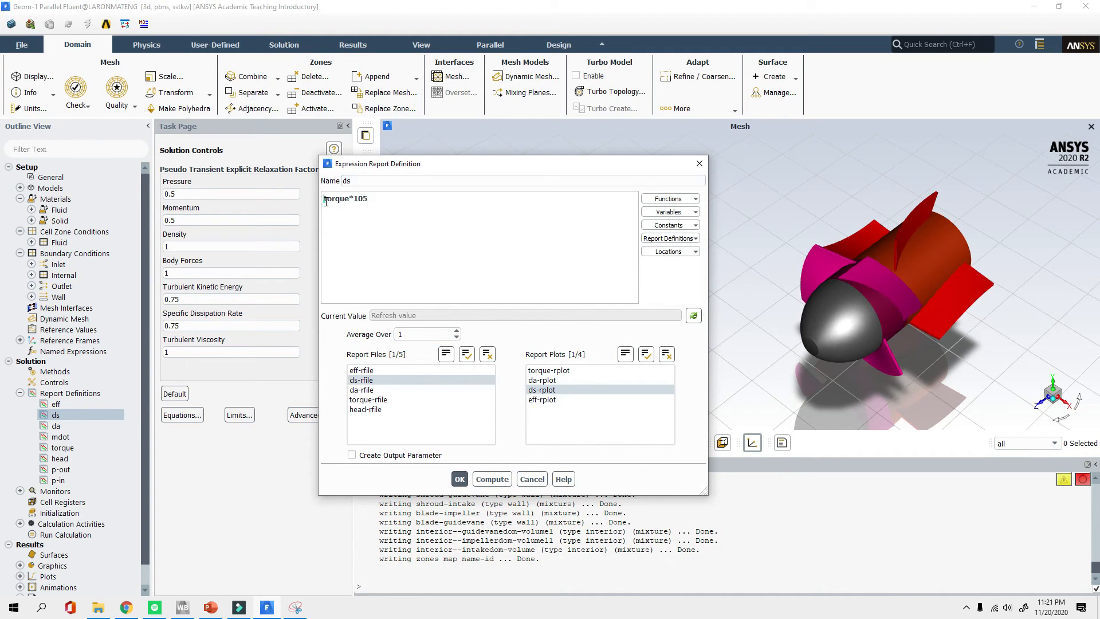
text(-1)
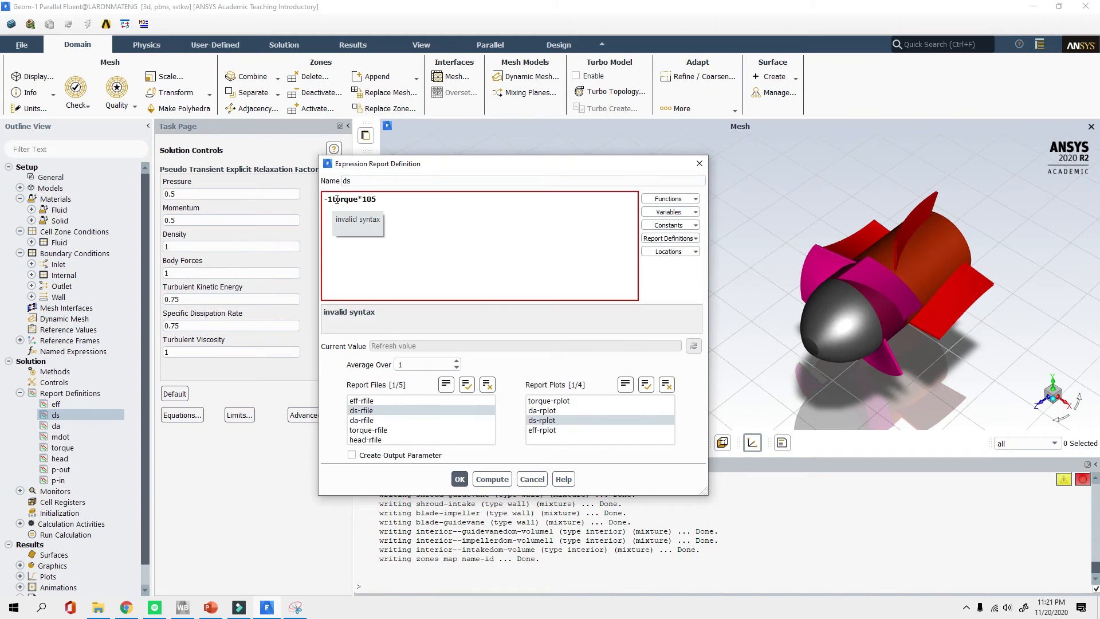
text(*)
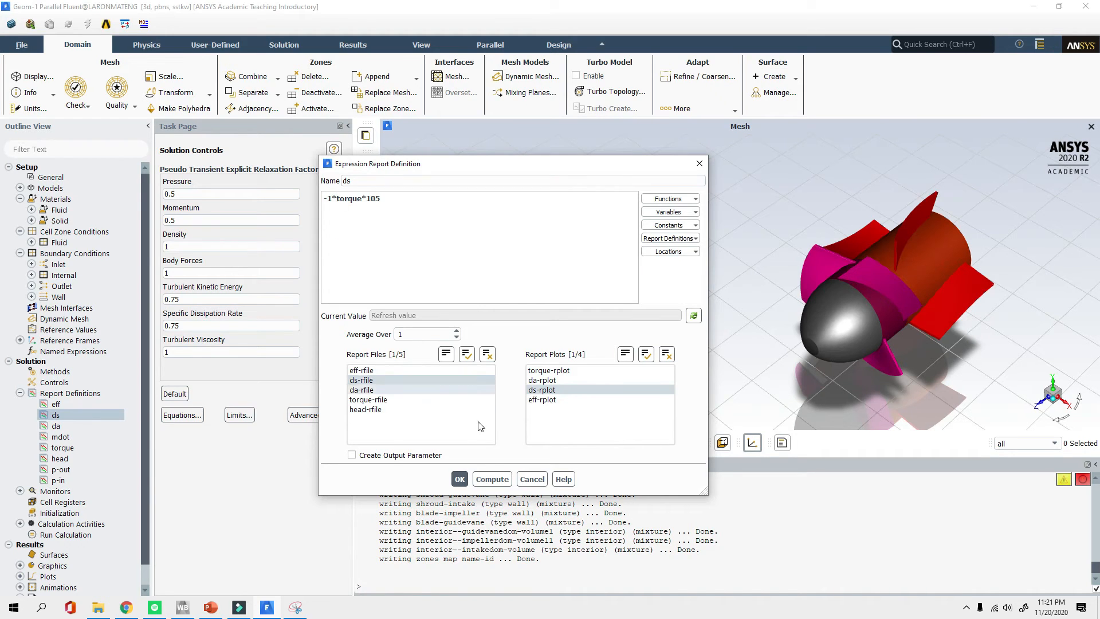
click(459, 480)
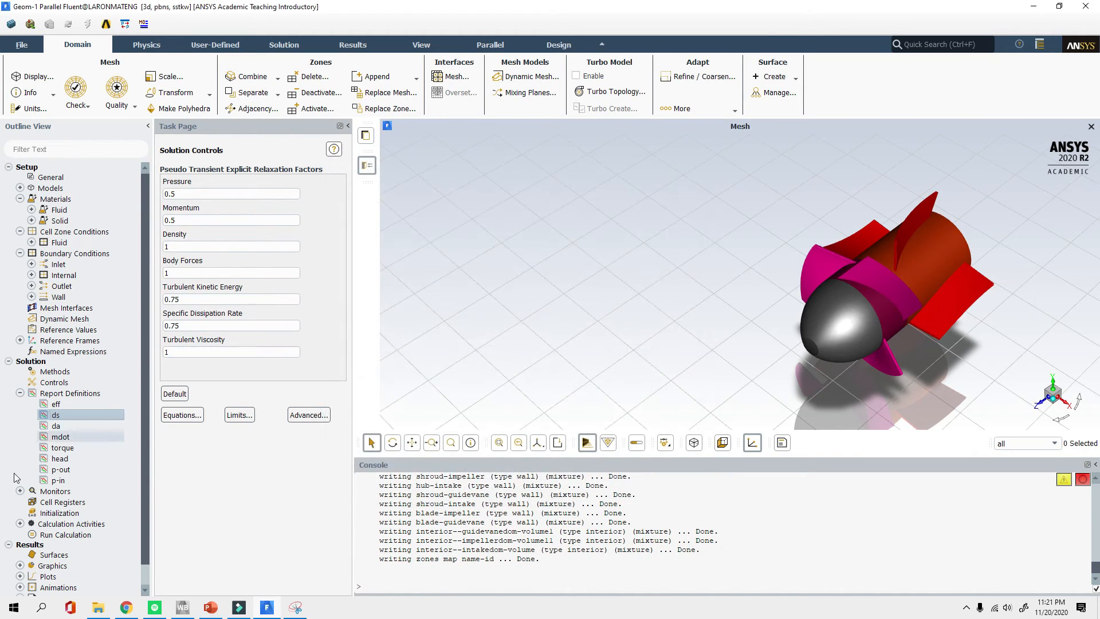
Choose standard initialization with values computed from the inlet, and save the project
scroll(65, 492, down, 1)
click(76, 493)
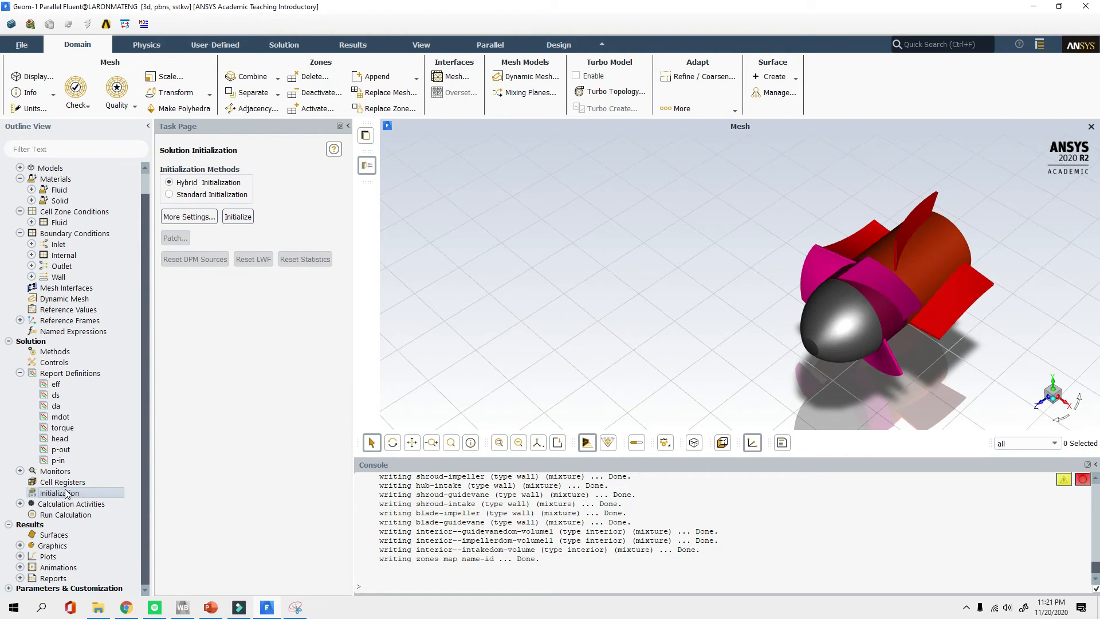
click(224, 195)
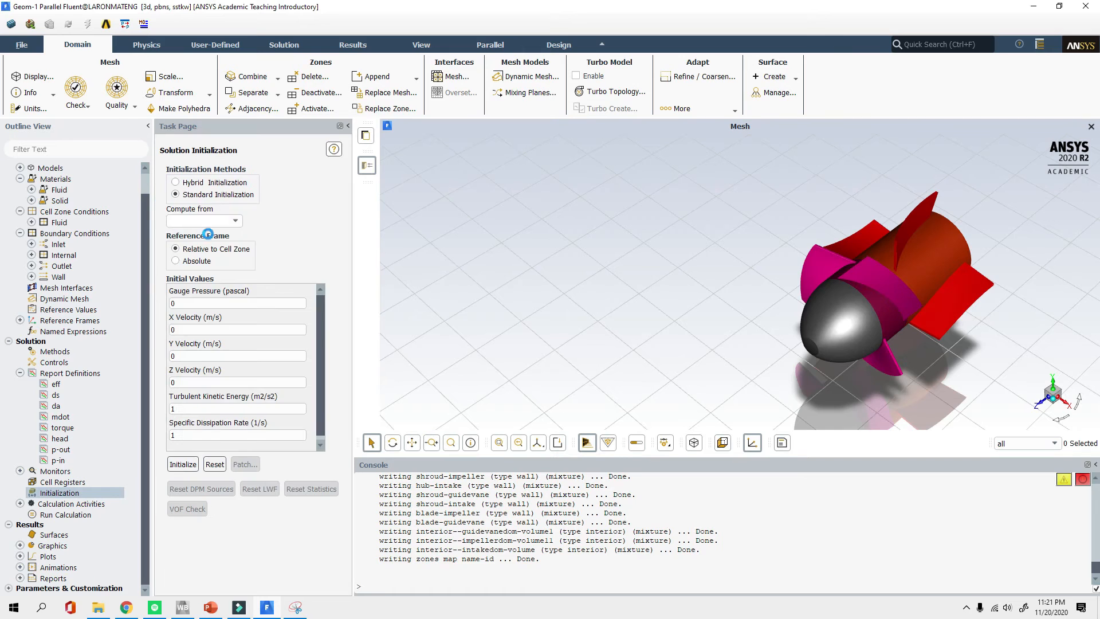
click(235, 221)
click(198, 249)
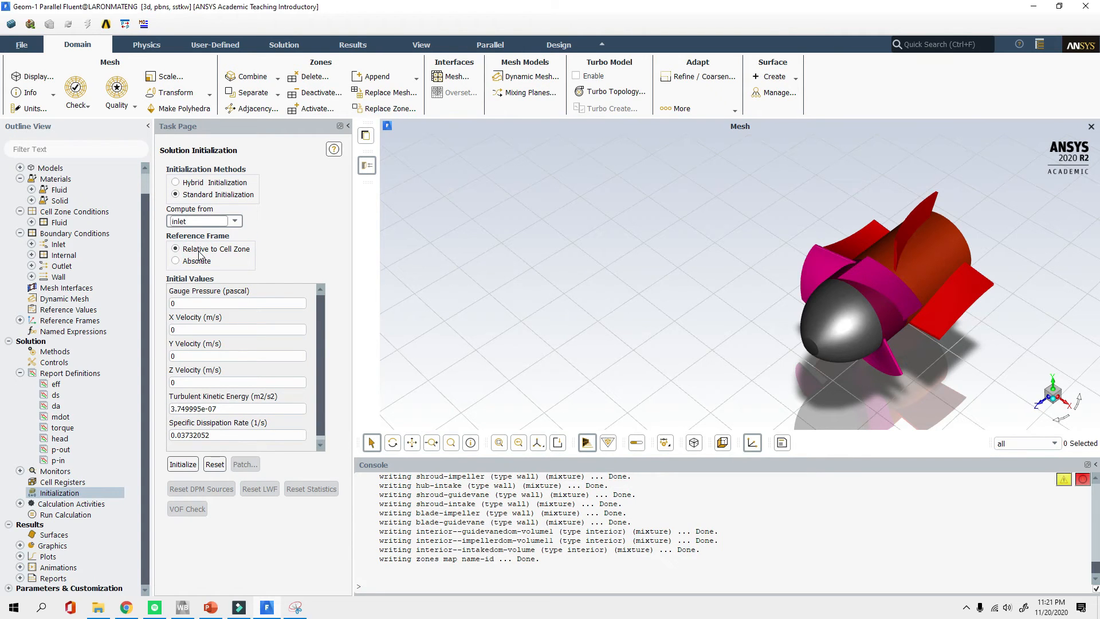
click(24, 46)
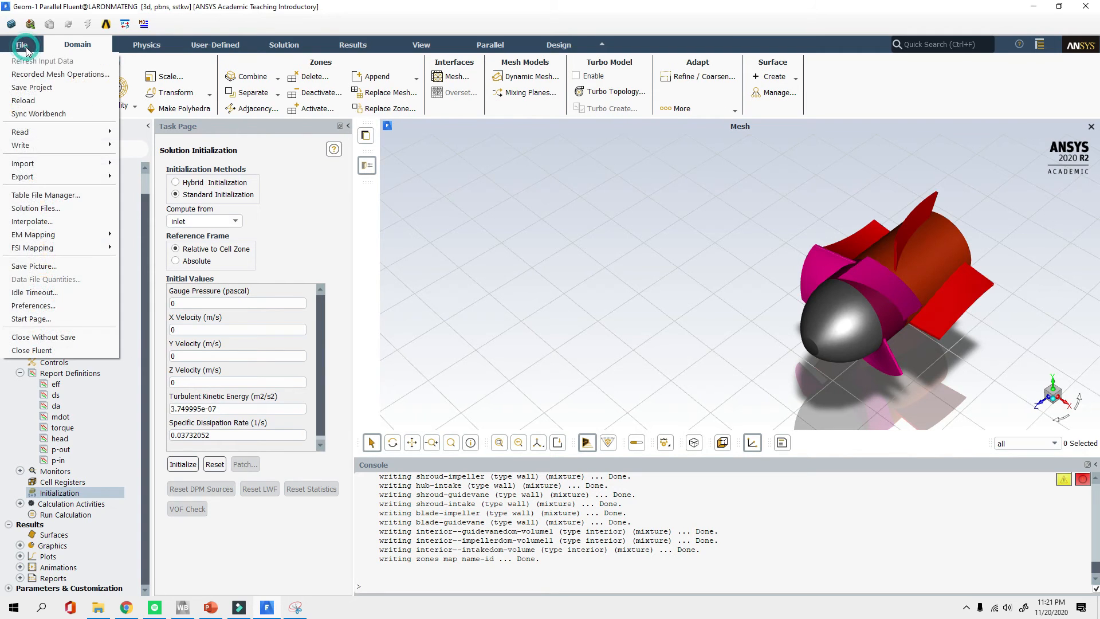
click(39, 88)
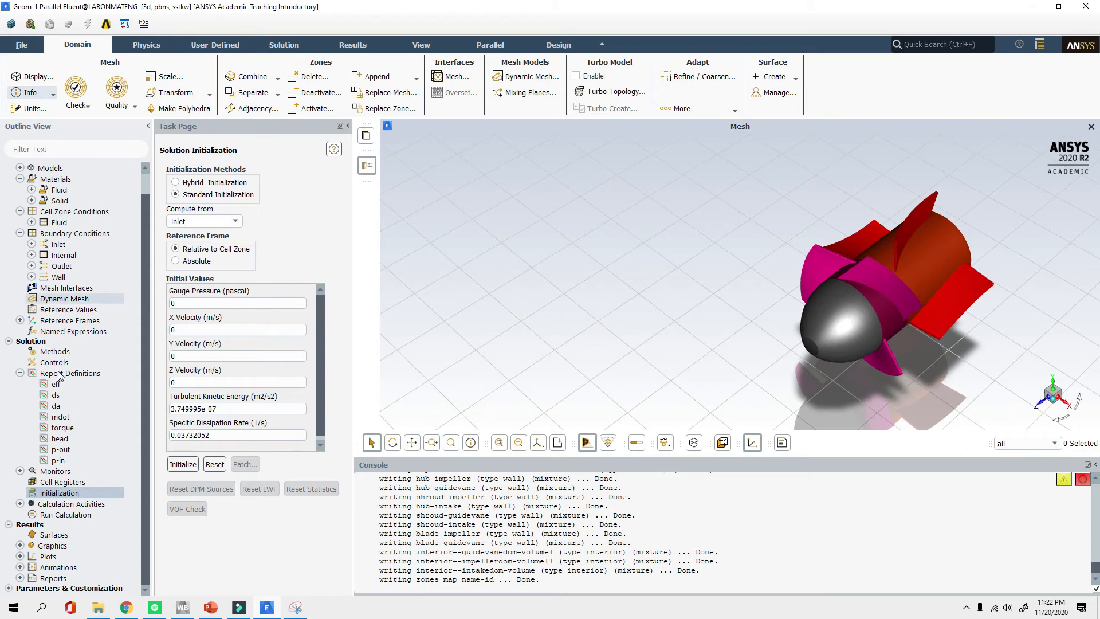
Set the number of iterations for the calculation to 500
click(57, 515)
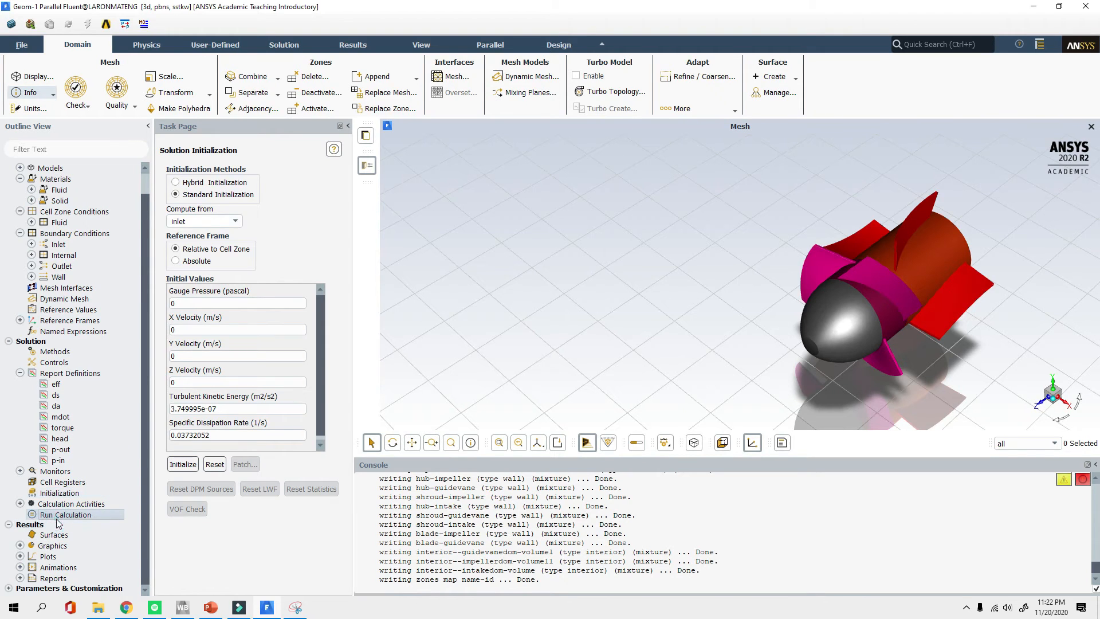
double_click(195, 308)
text(50)
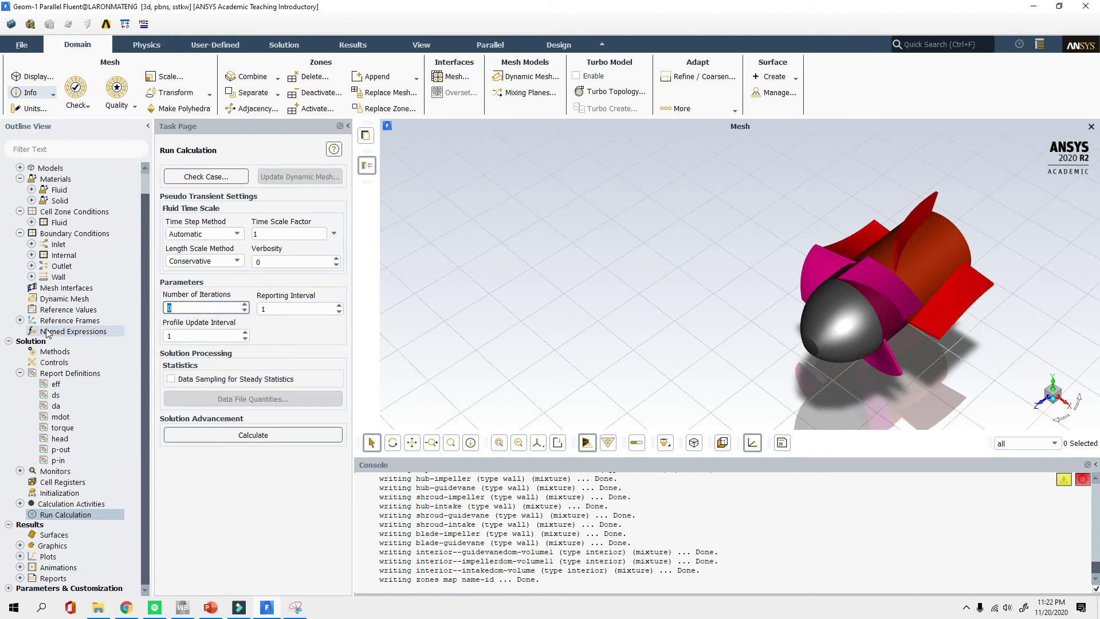
text(0)
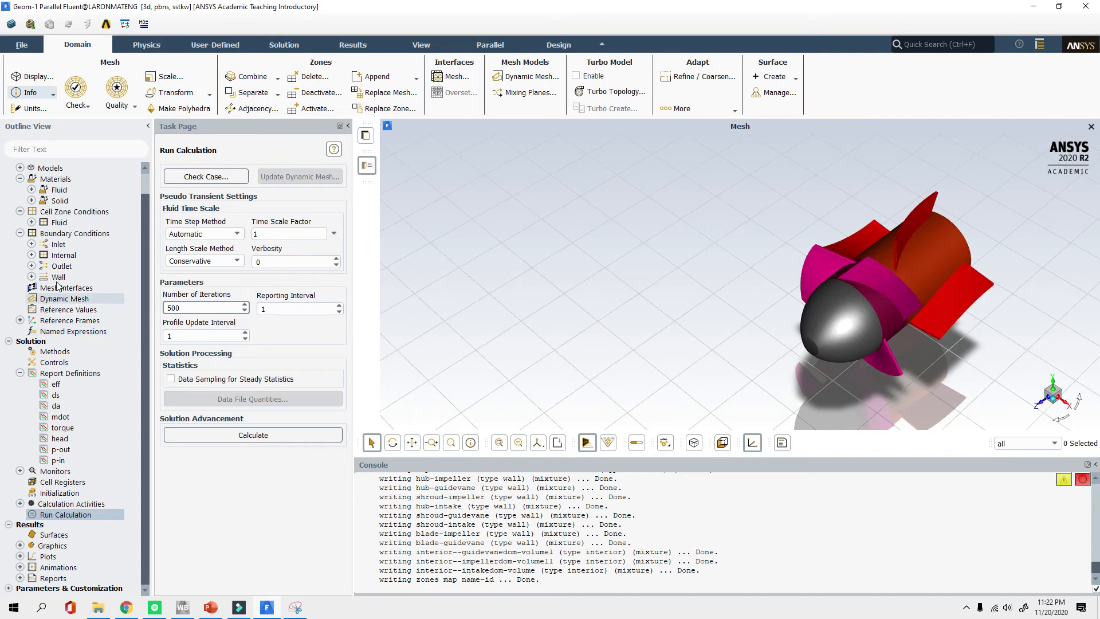
click(23, 46)
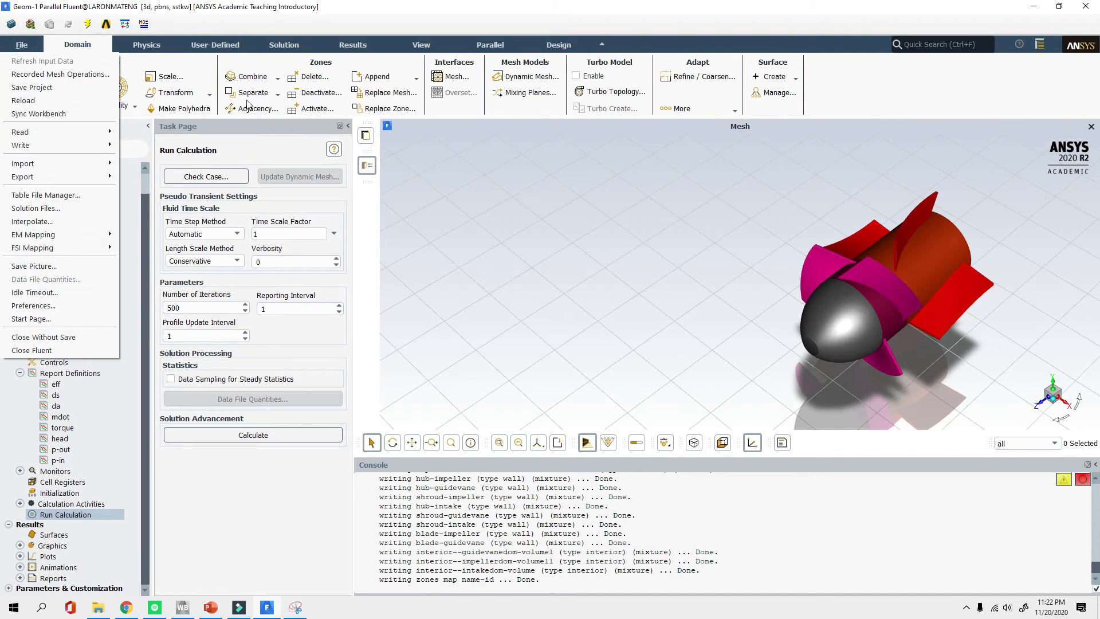
click(245, 17)
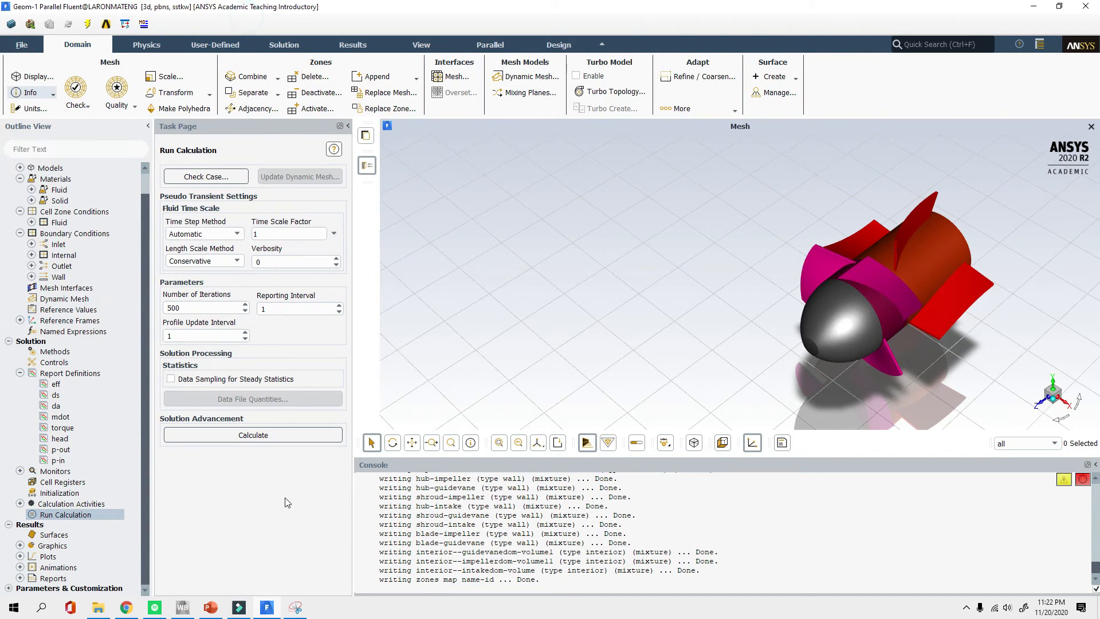
click(257, 435)
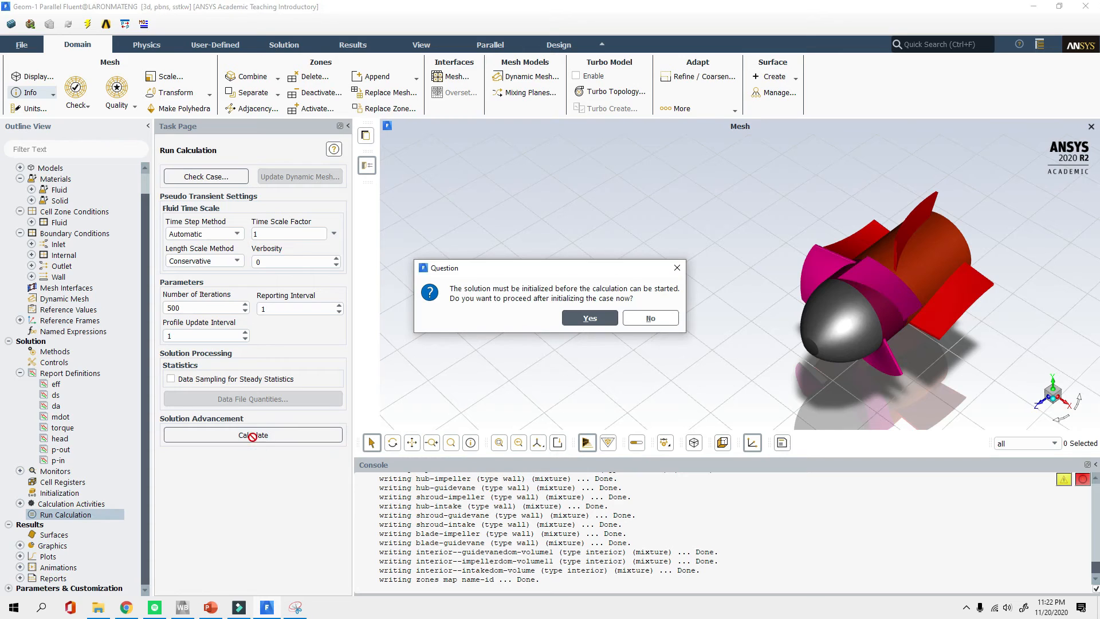
click(677, 267)
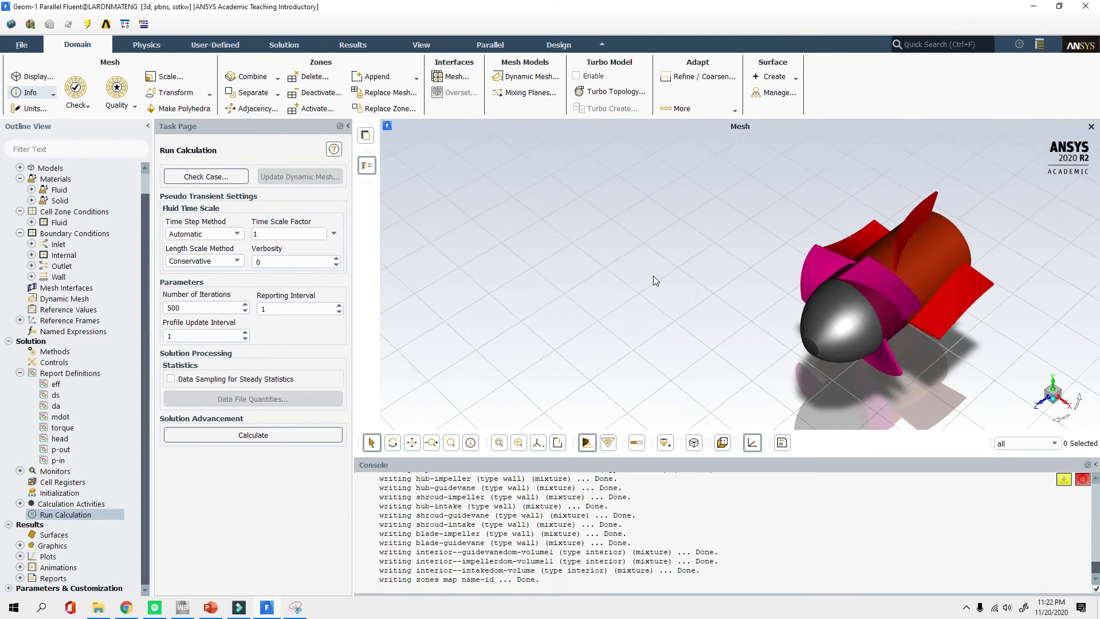
Initialize the solution with the standard method, computing the initial values from the inlet
click(59, 493)
click(230, 221)
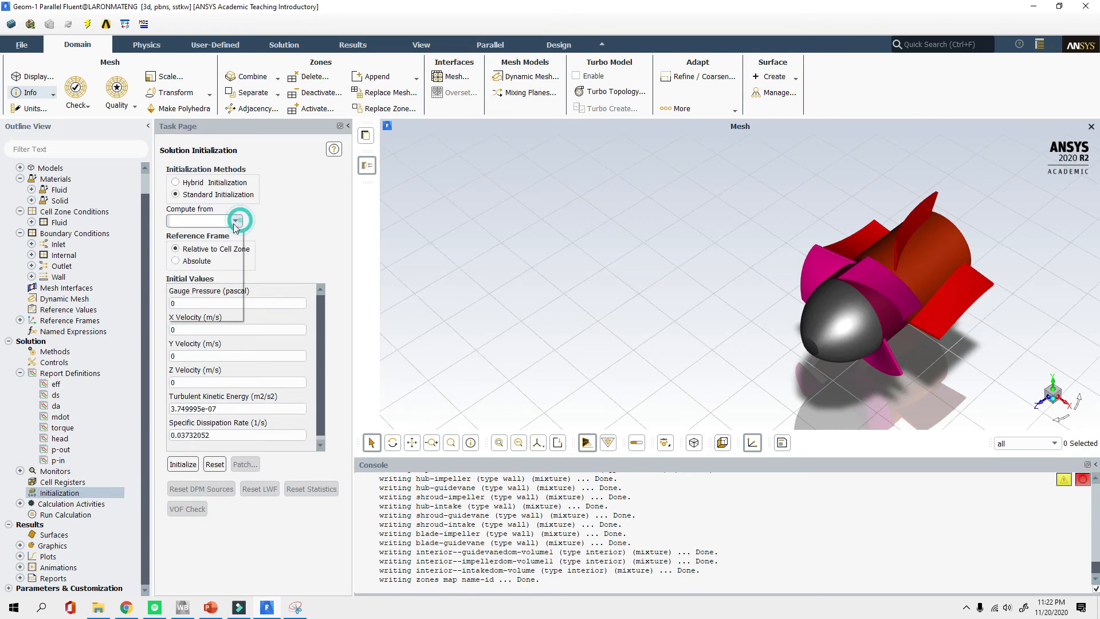
click(198, 248)
click(181, 463)
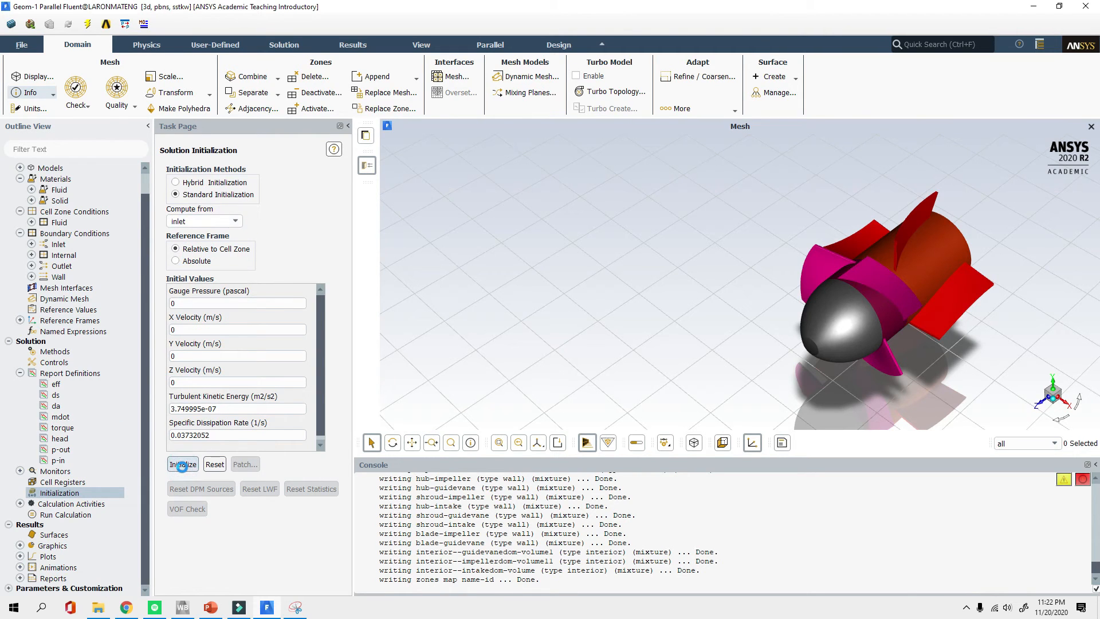
Start the calculation with the configured number of iterations
click(83, 514)
click(253, 434)
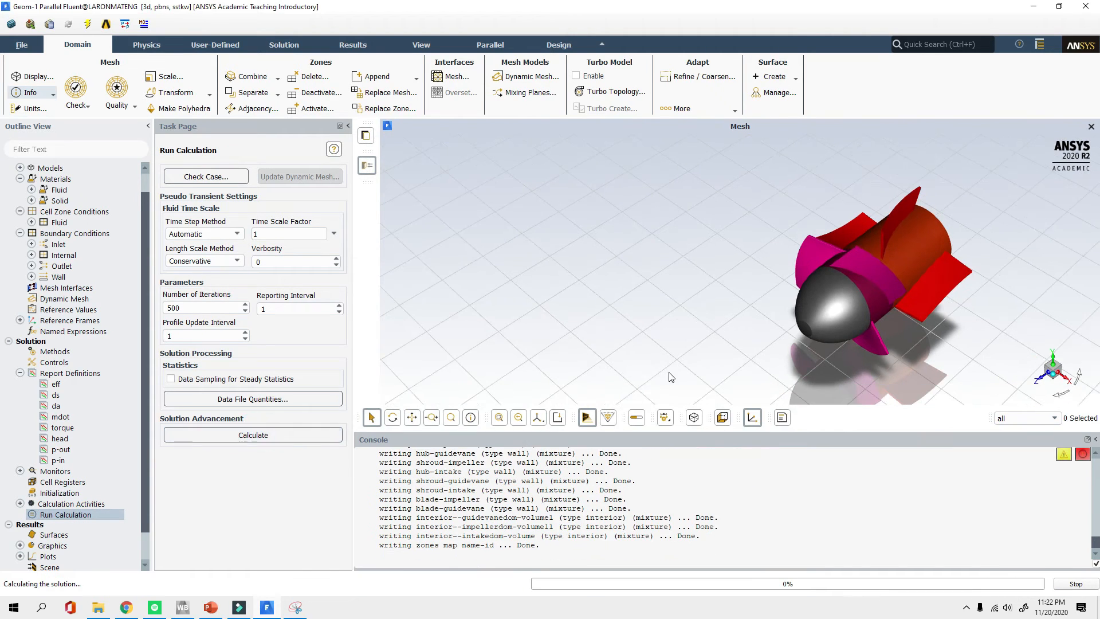
scroll(446, 315, down, 4)
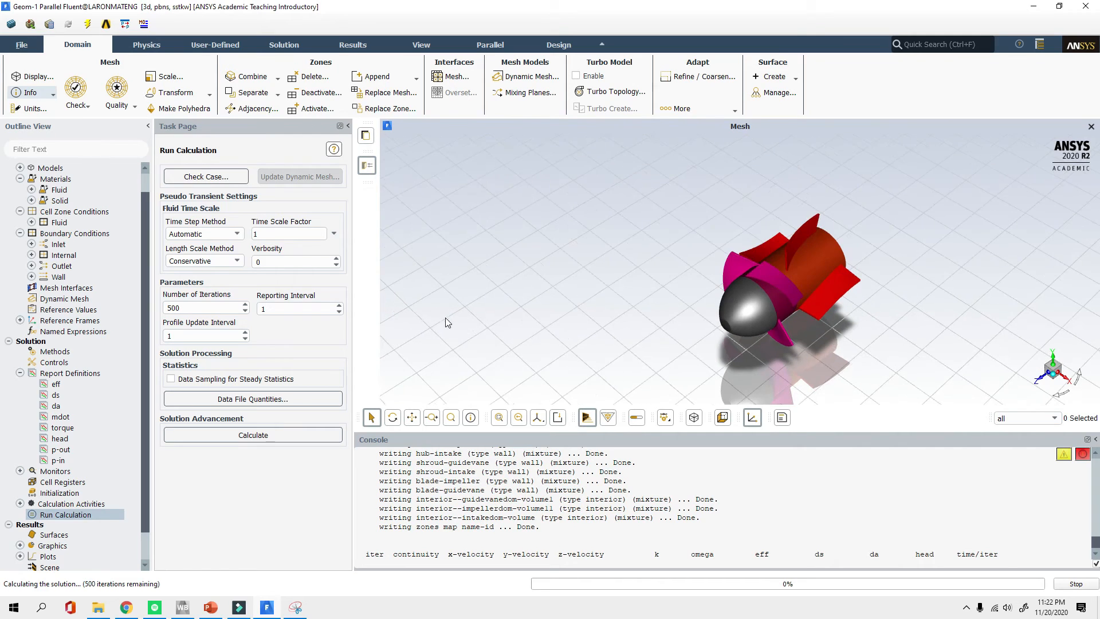
scroll(748, 331, up, 4)
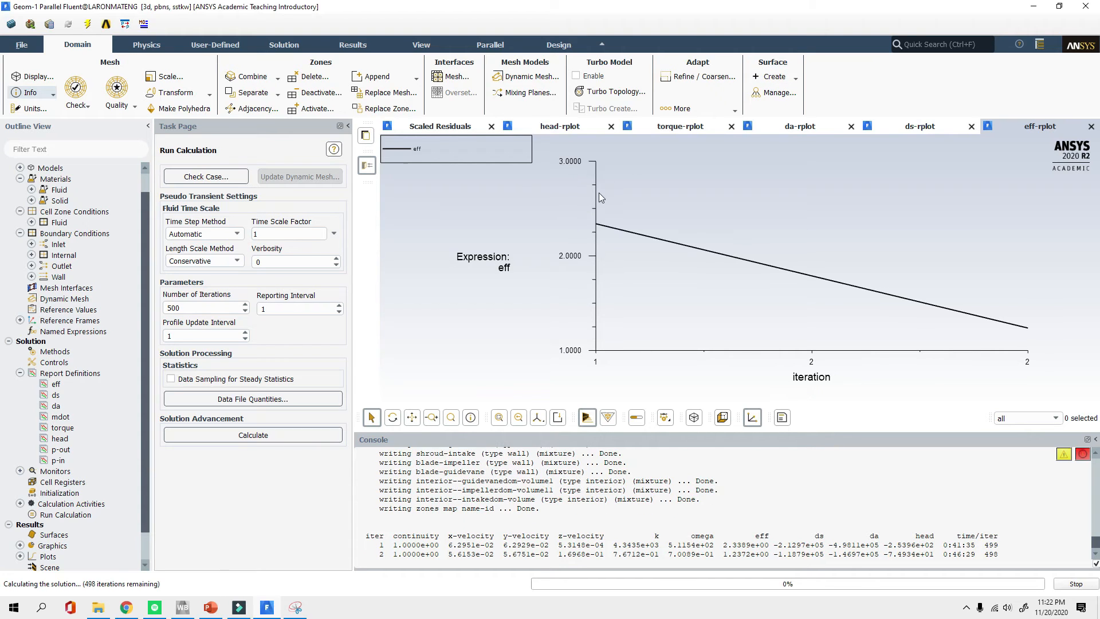
Examine the head, torque, da, ds and eff report plots while the calculation runs
click(565, 131)
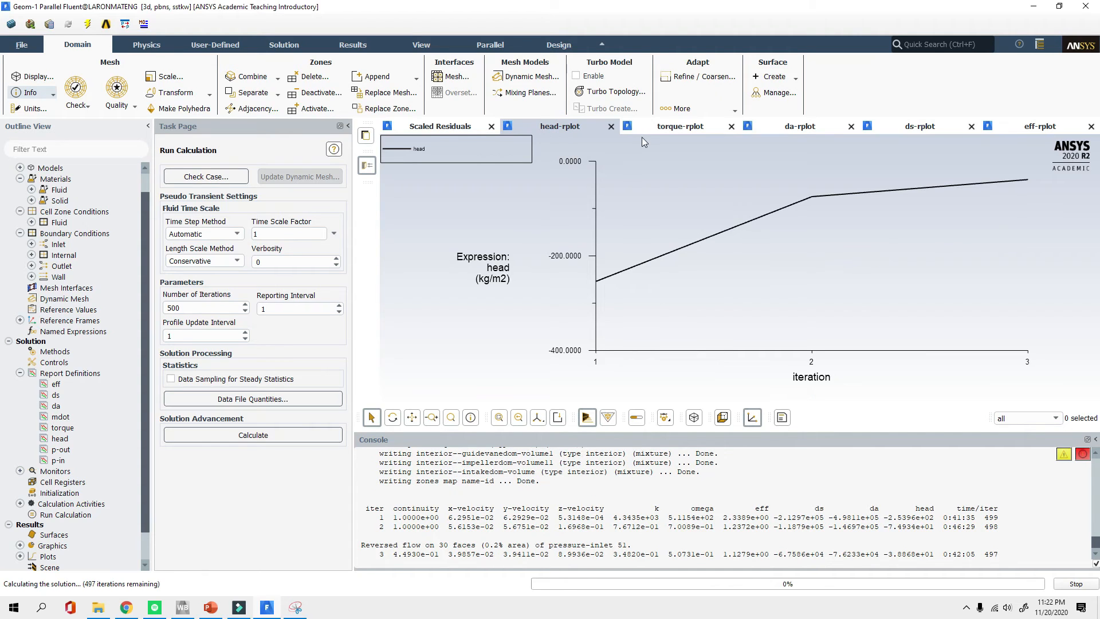
click(667, 132)
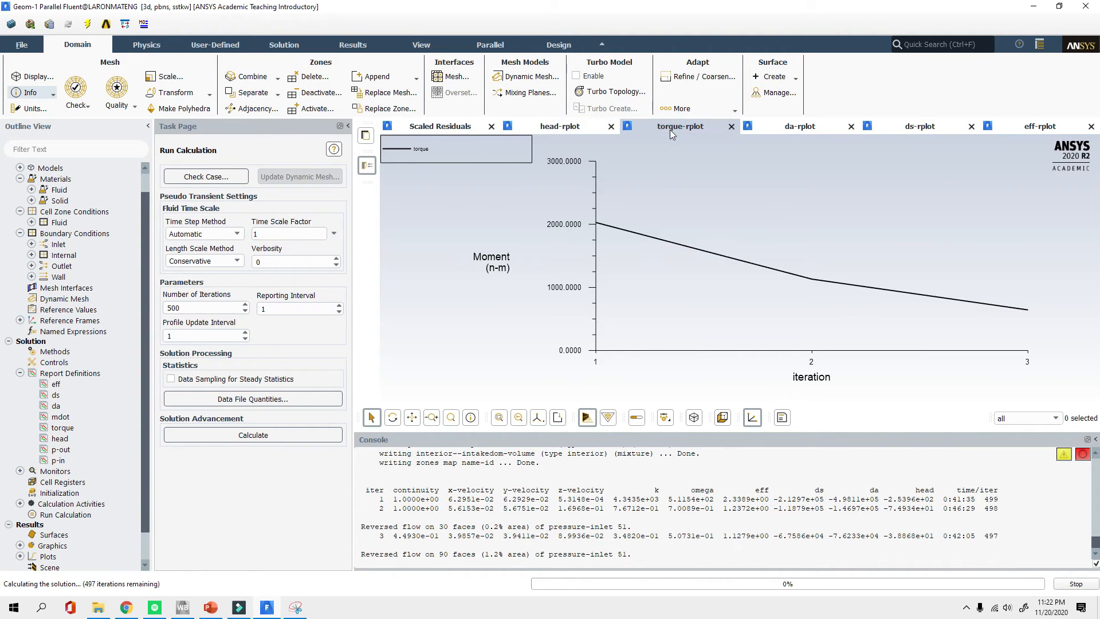
click(778, 131)
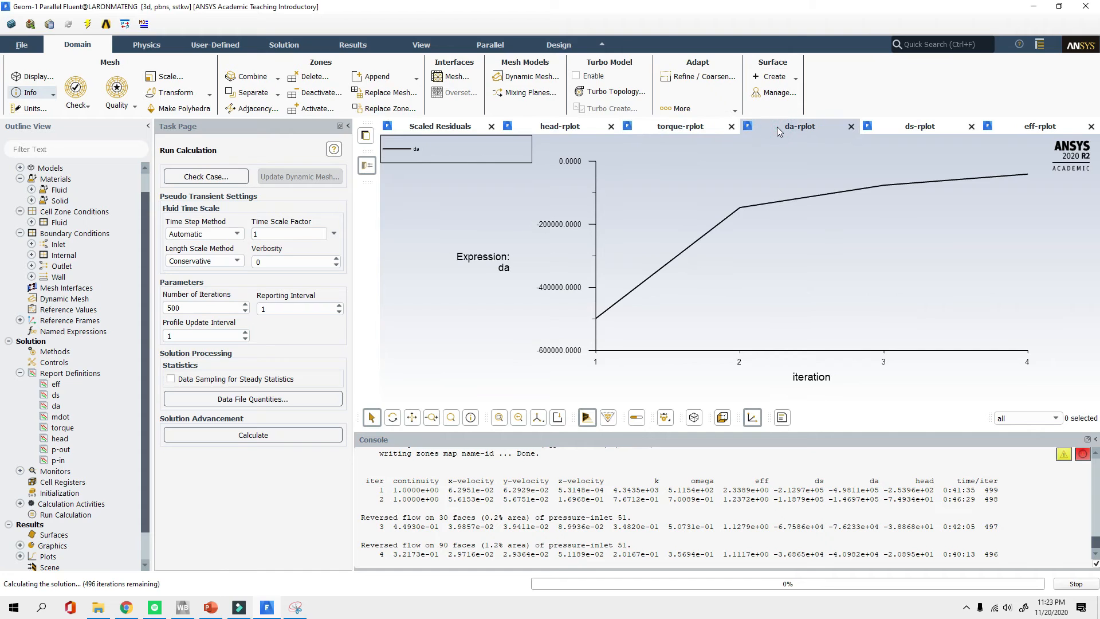
click(897, 127)
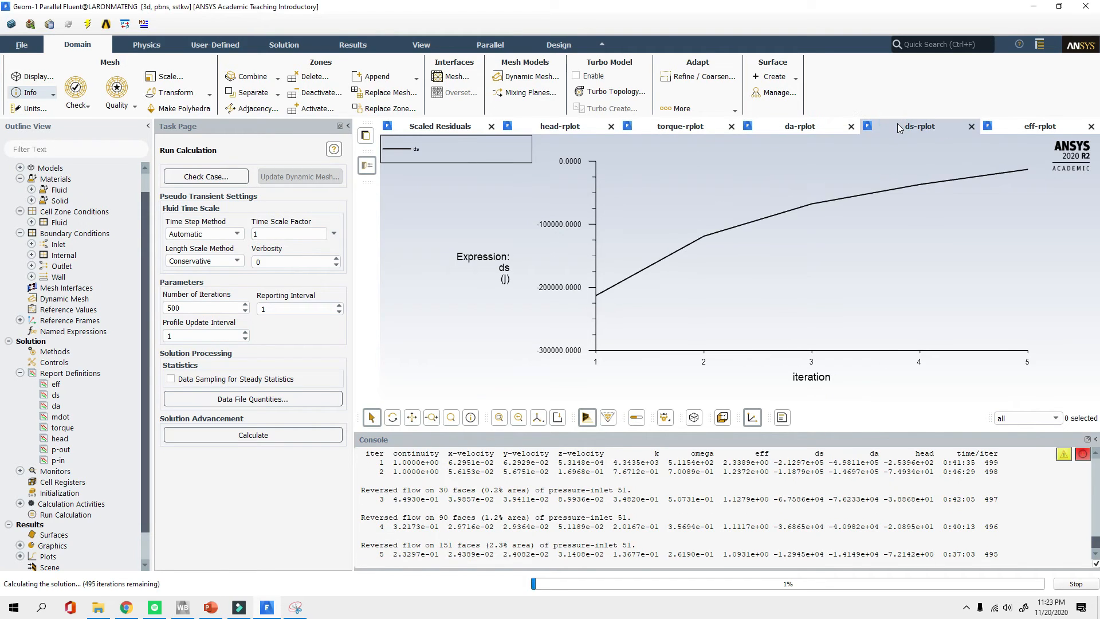
click(1009, 127)
click(882, 130)
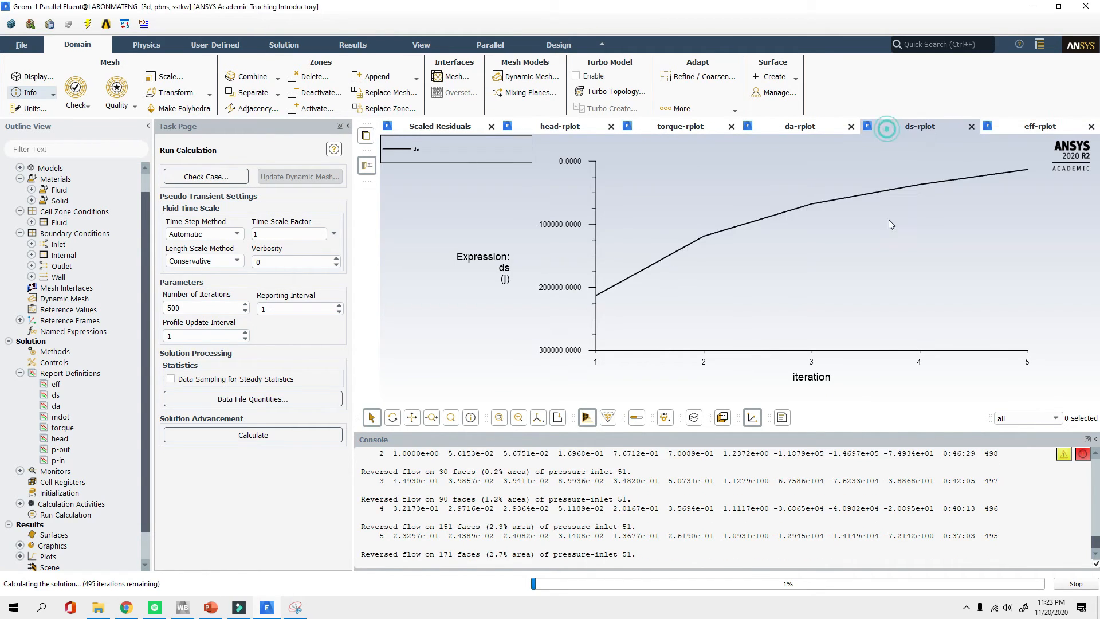
click(1010, 128)
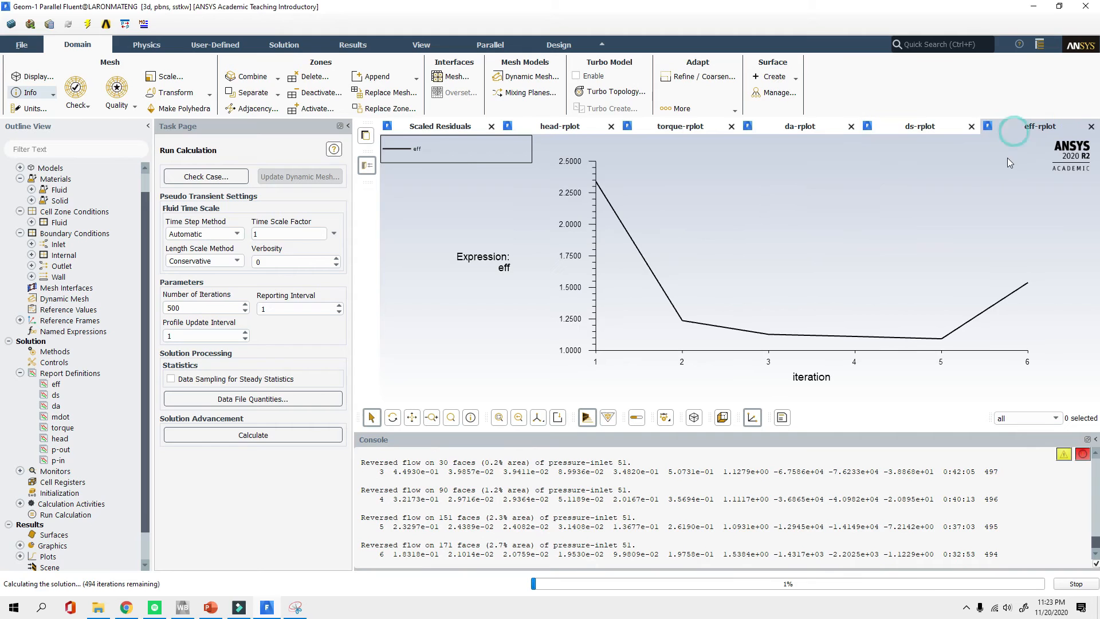
click(967, 610)
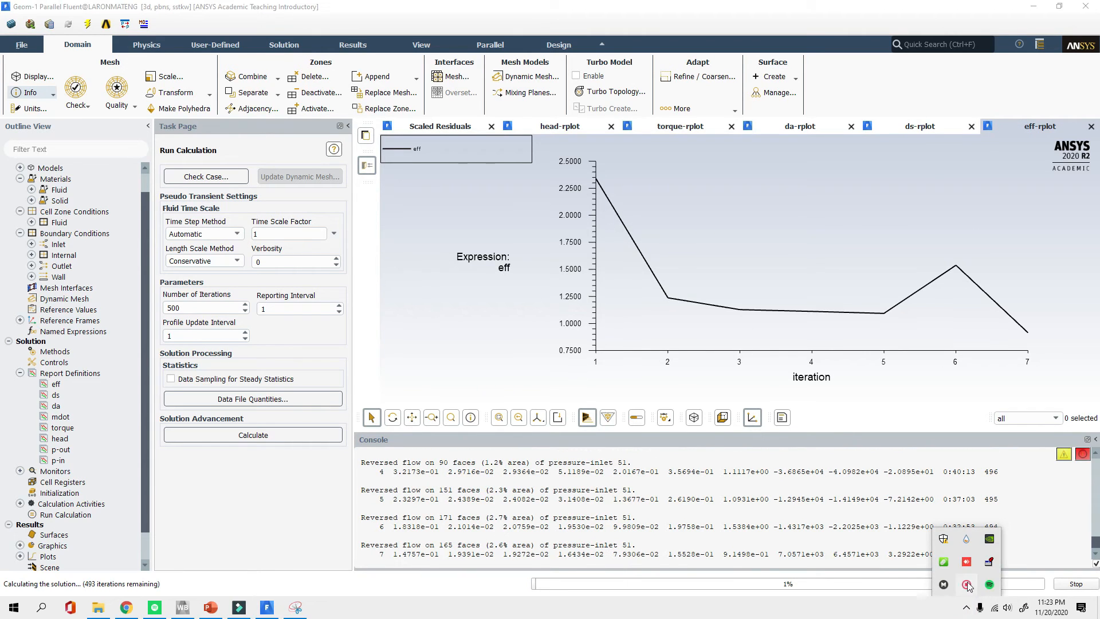
click(967, 584)
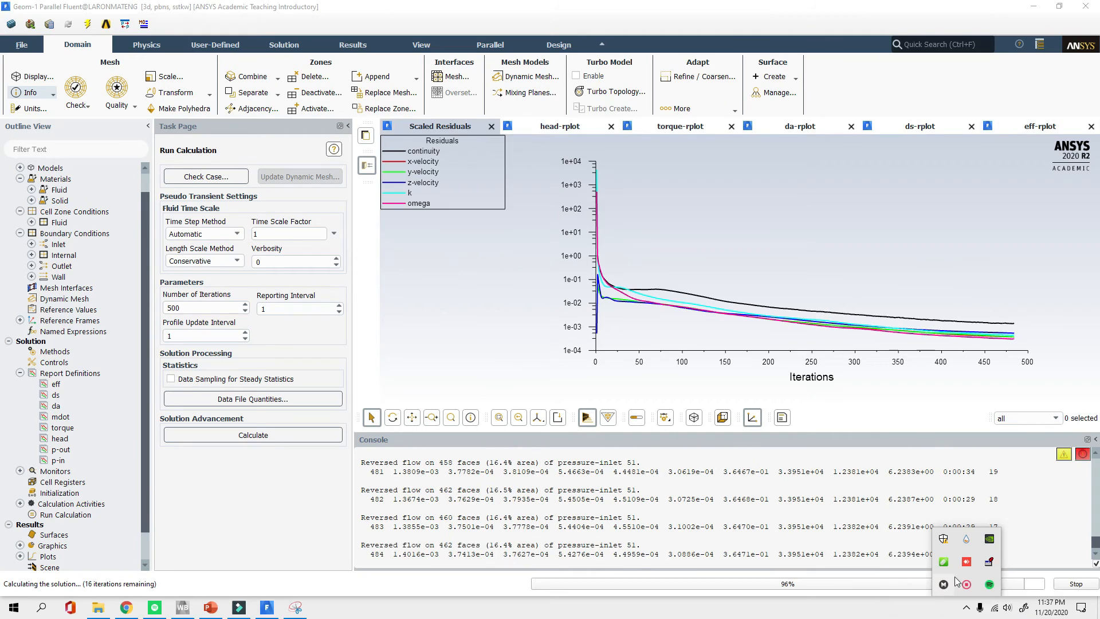
click(967, 608)
click(883, 614)
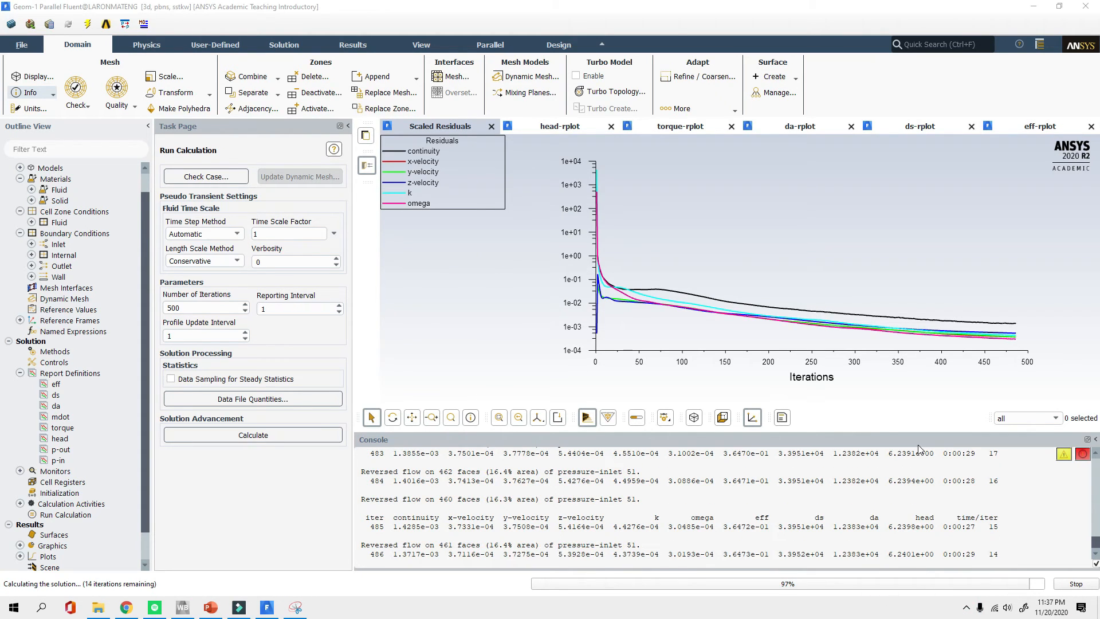
click(968, 609)
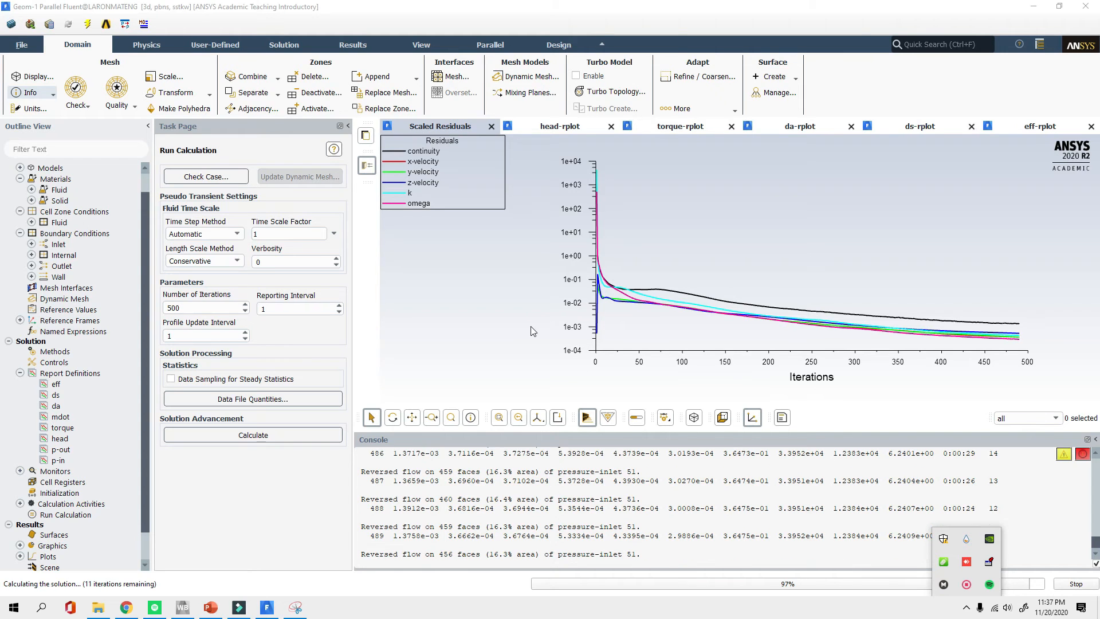
click(863, 615)
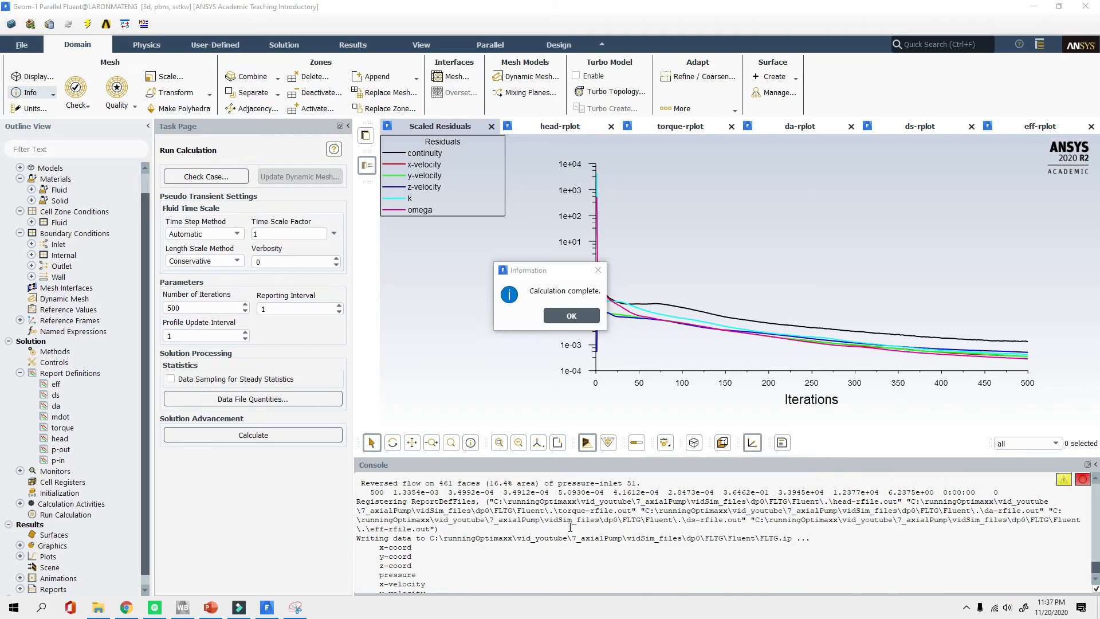
Examine the last iterations' report values in the console and check the handwritten formulas in Snipping Tool
scroll(570, 527, up, 3)
scroll(595, 513, down, 5)
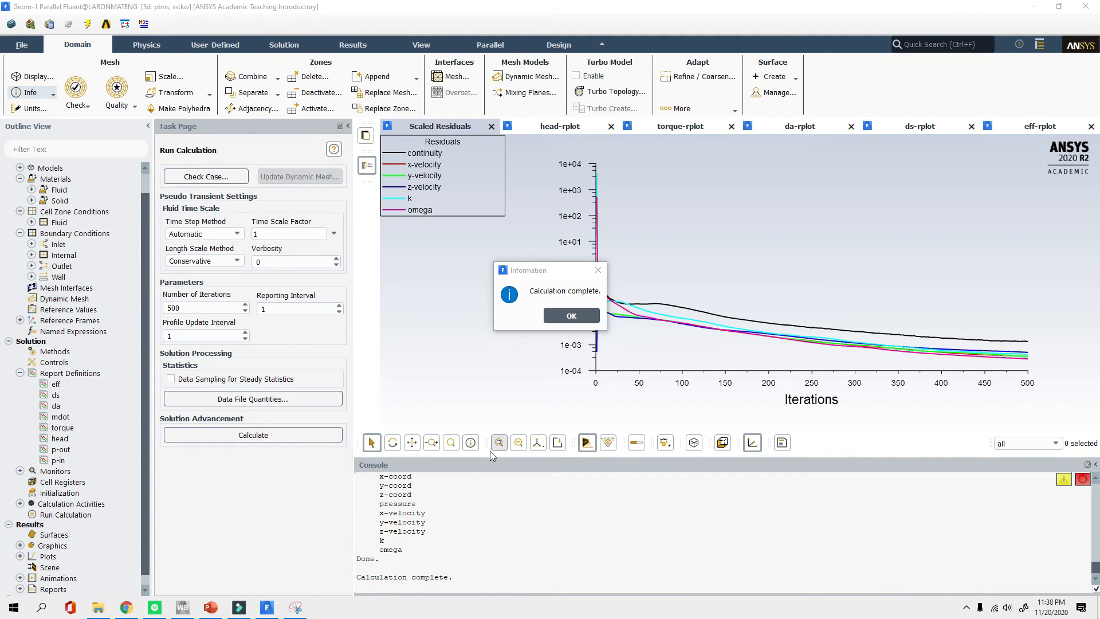
click(296, 609)
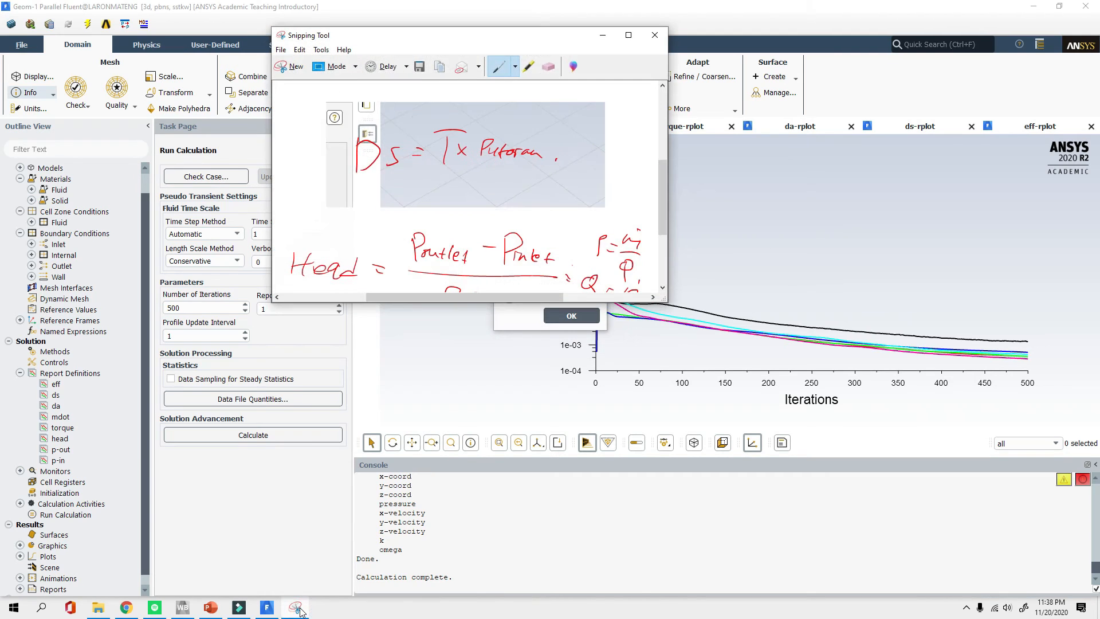
click(296, 609)
scroll(491, 526, up, 5)
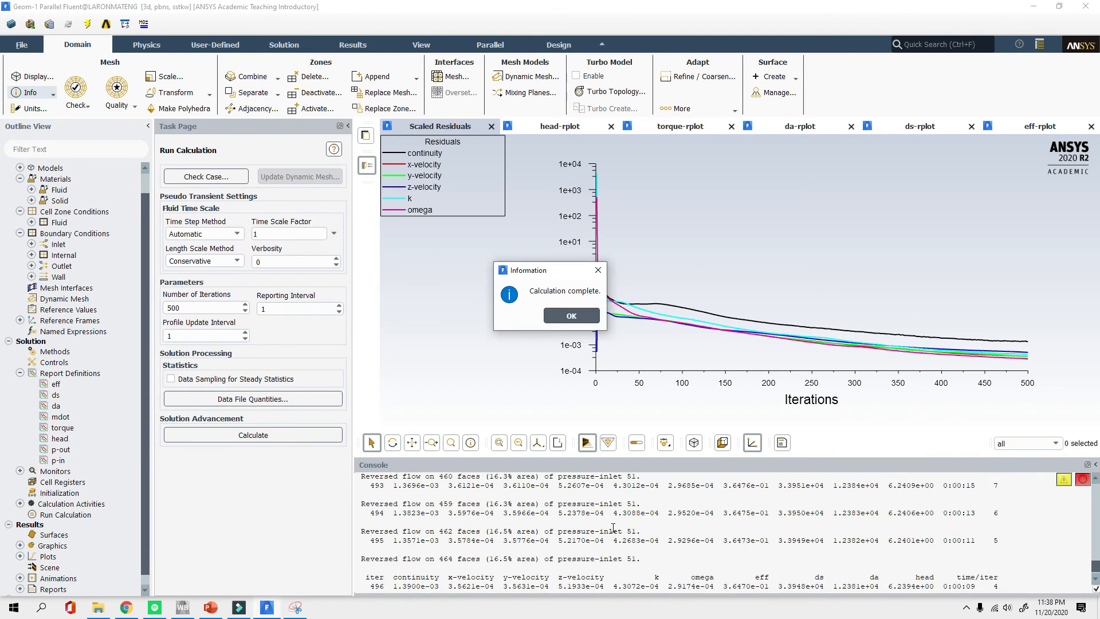
Dismiss the calculation-complete message and check the reversed-flow notes and final output in the console
drag(490, 523, 537, 524)
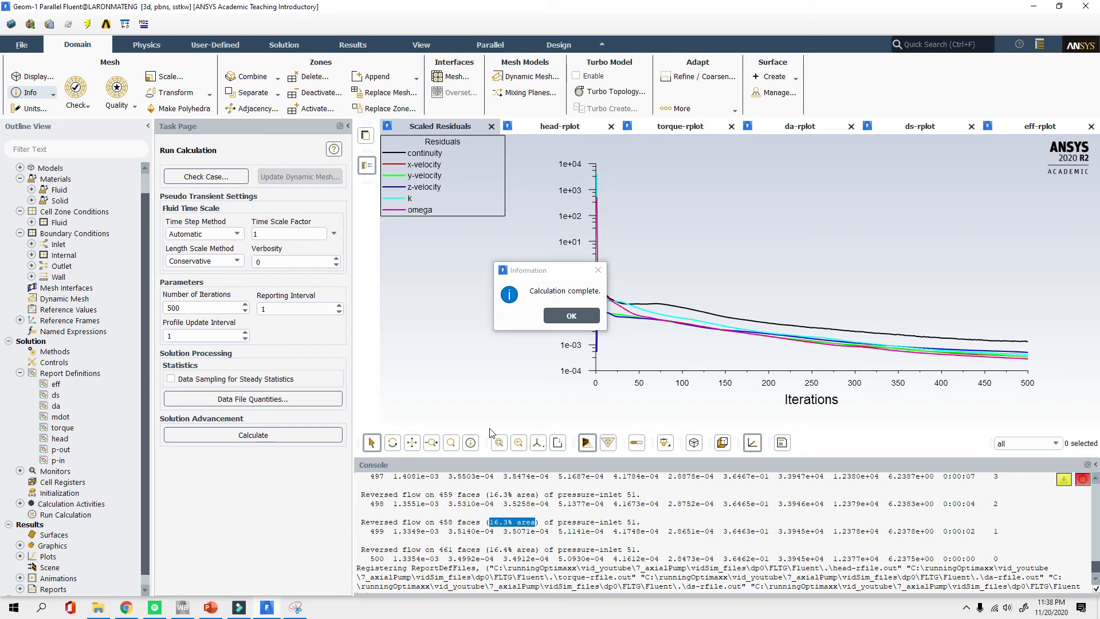
click(578, 317)
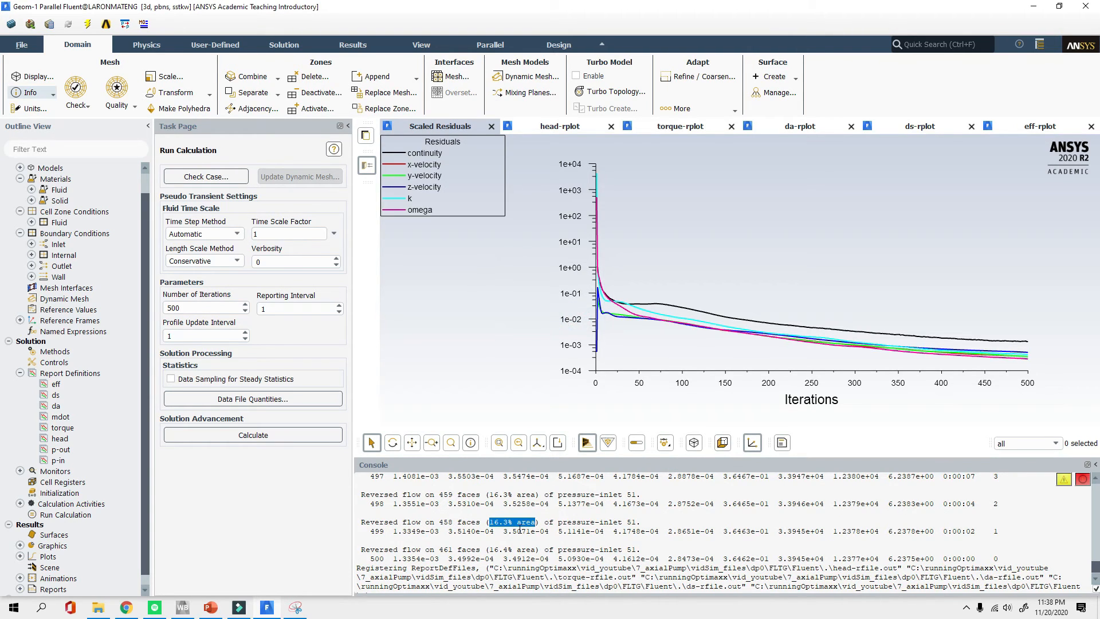
scroll(691, 557, down, 5)
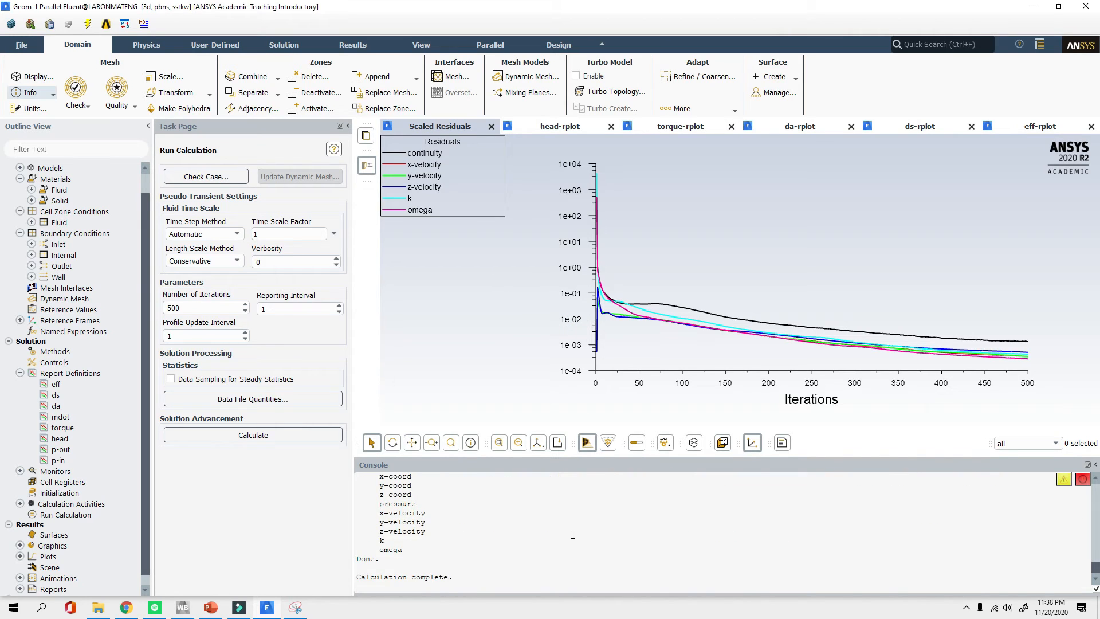
scroll(630, 539, up, 5)
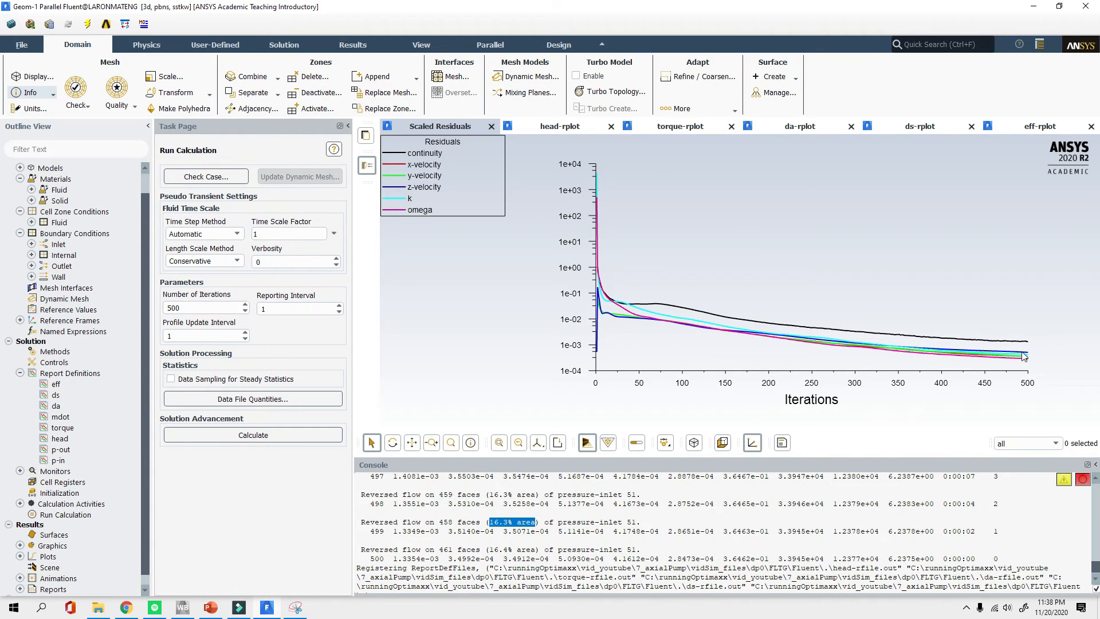
Examine the head, torque, da, ds and eff report plots of the completed 500-iteration run
click(560, 135)
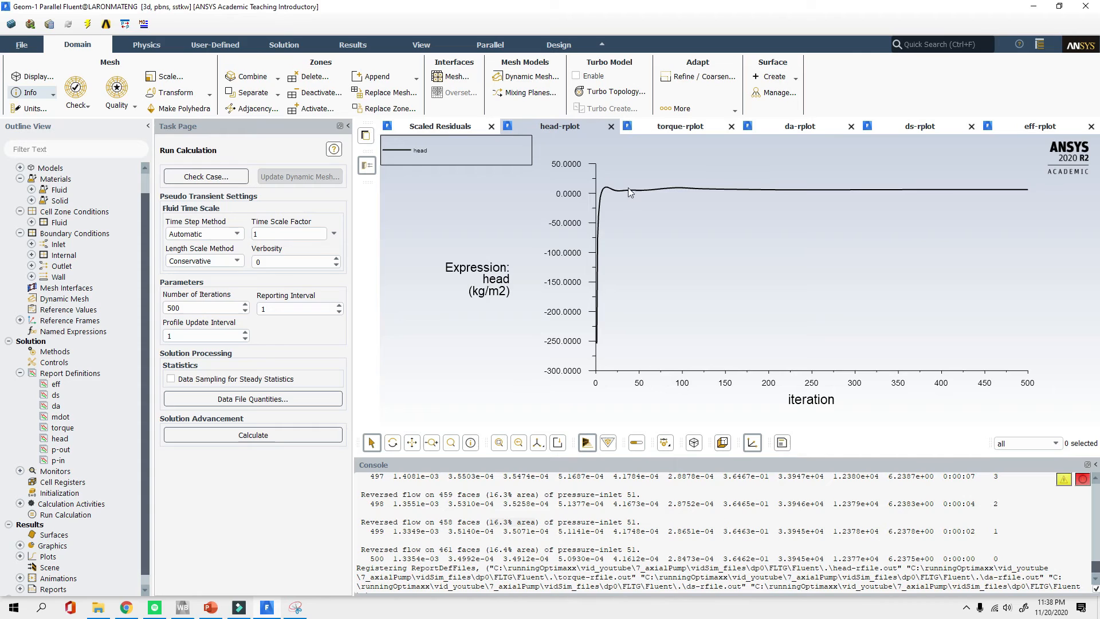
click(665, 127)
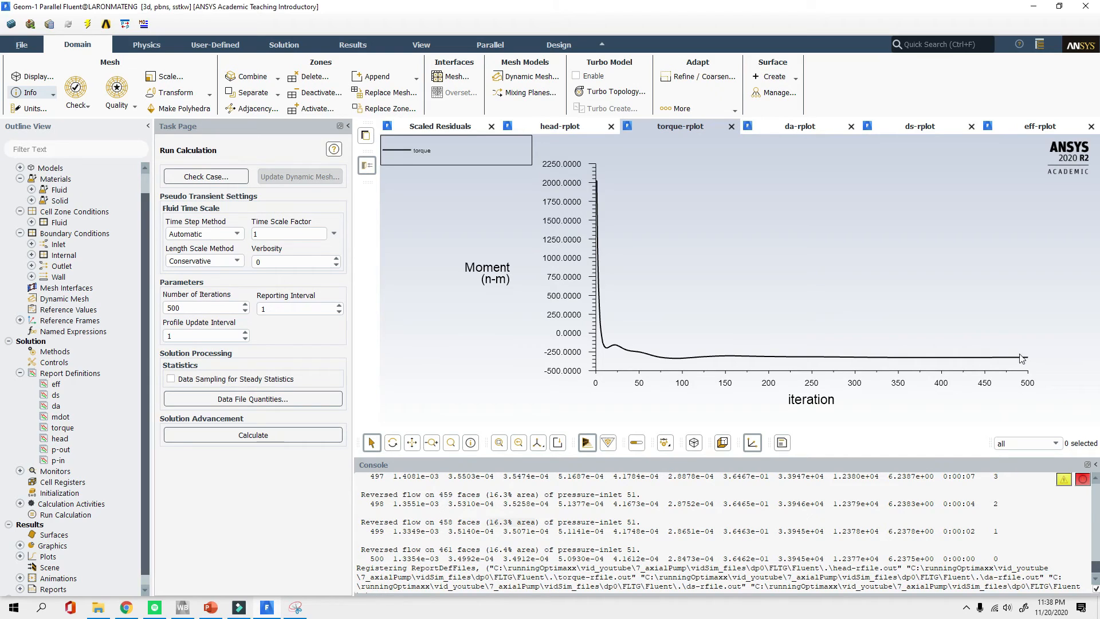
click(804, 122)
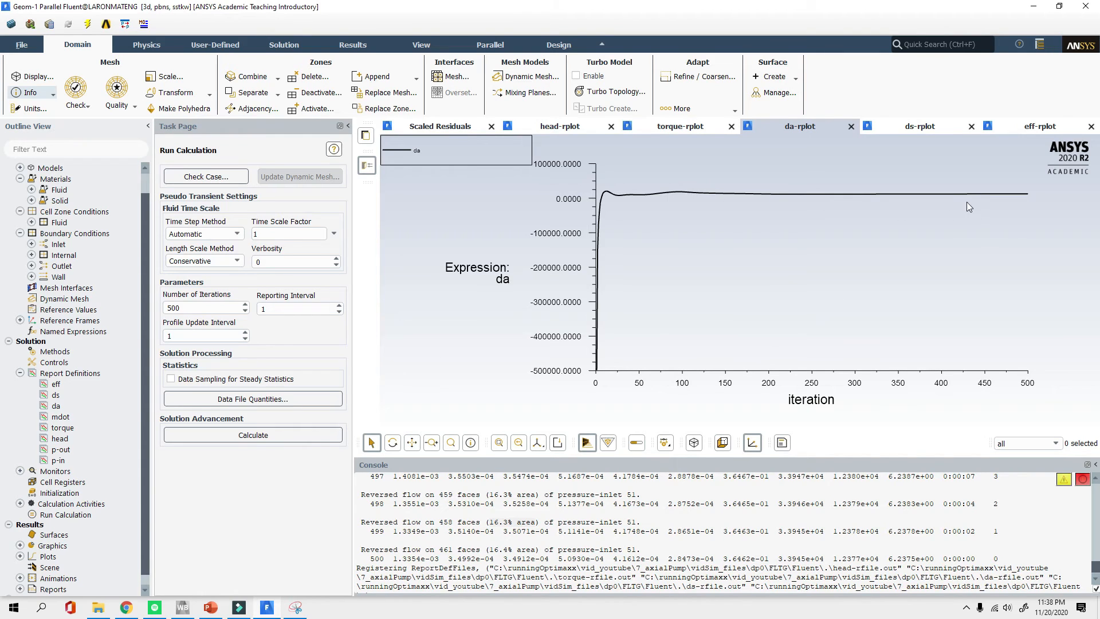
click(923, 132)
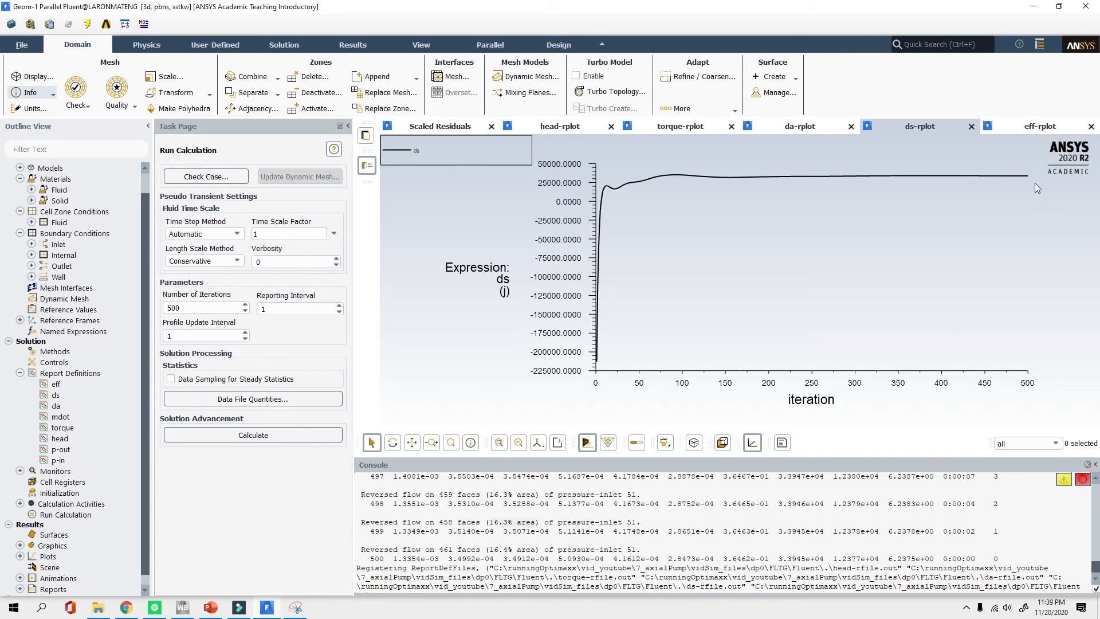
click(1026, 129)
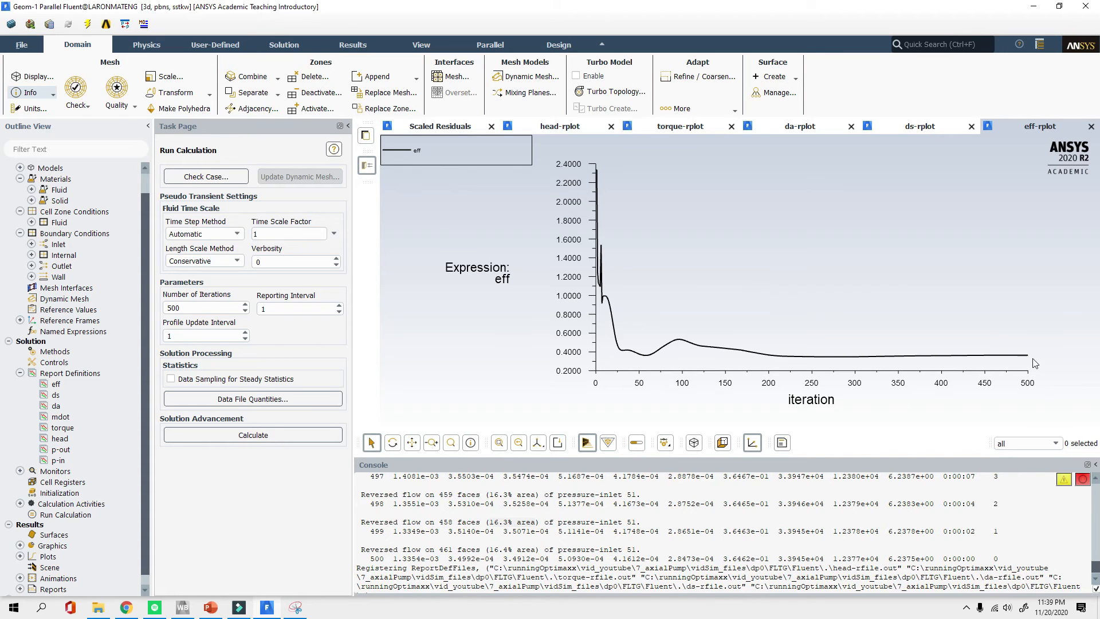
Examine the eff, ds, da and head values of the last iterations in the console
scroll(691, 534, down, 5)
scroll(691, 538, up, 5)
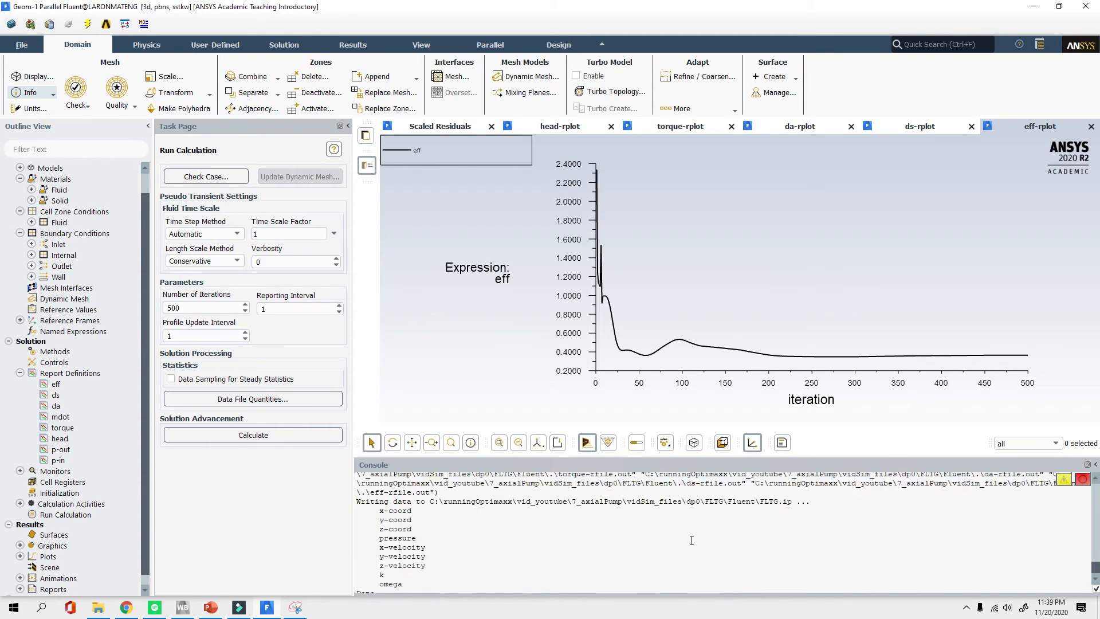
scroll(824, 528, down, 3)
scroll(824, 527, up, 3)
scroll(787, 549, up, 3)
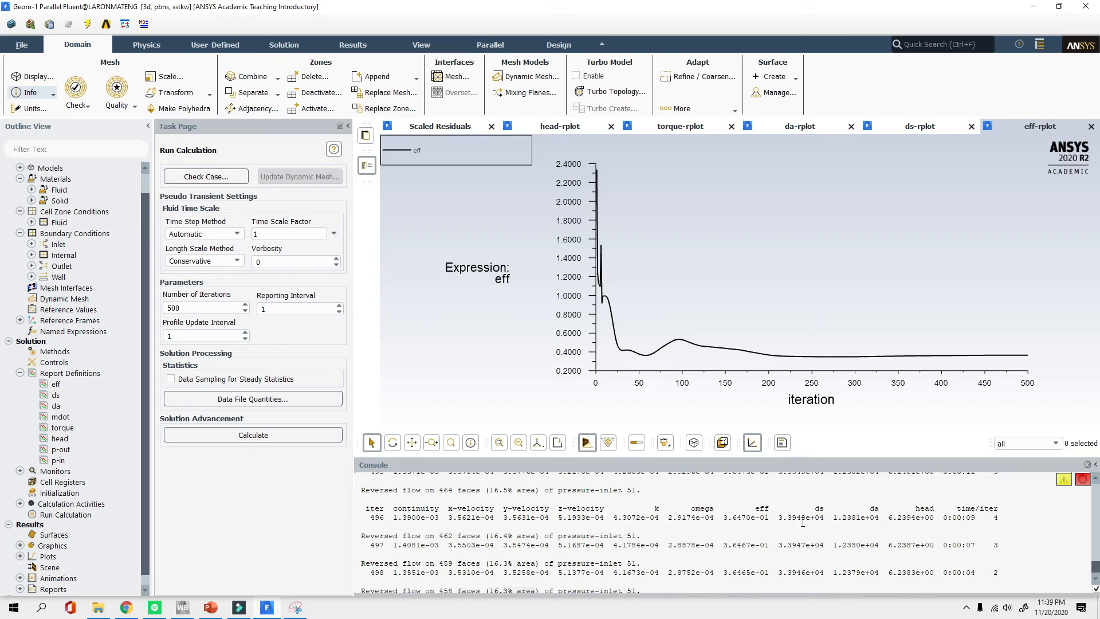
drag(769, 521, 726, 515)
drag(774, 518, 826, 518)
click(824, 524)
drag(833, 519, 881, 518)
drag(778, 518, 822, 518)
drag(889, 517, 935, 516)
Switch to PowerPoint, show the Results slide and capture it with Snipping Tool
click(297, 607)
click(208, 612)
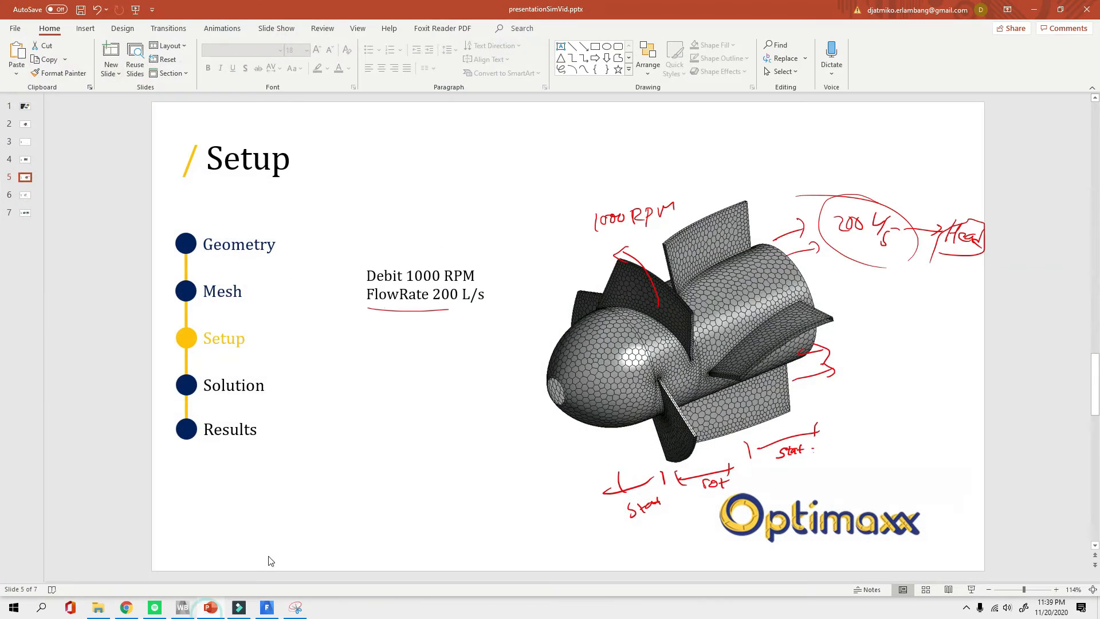
click(24, 213)
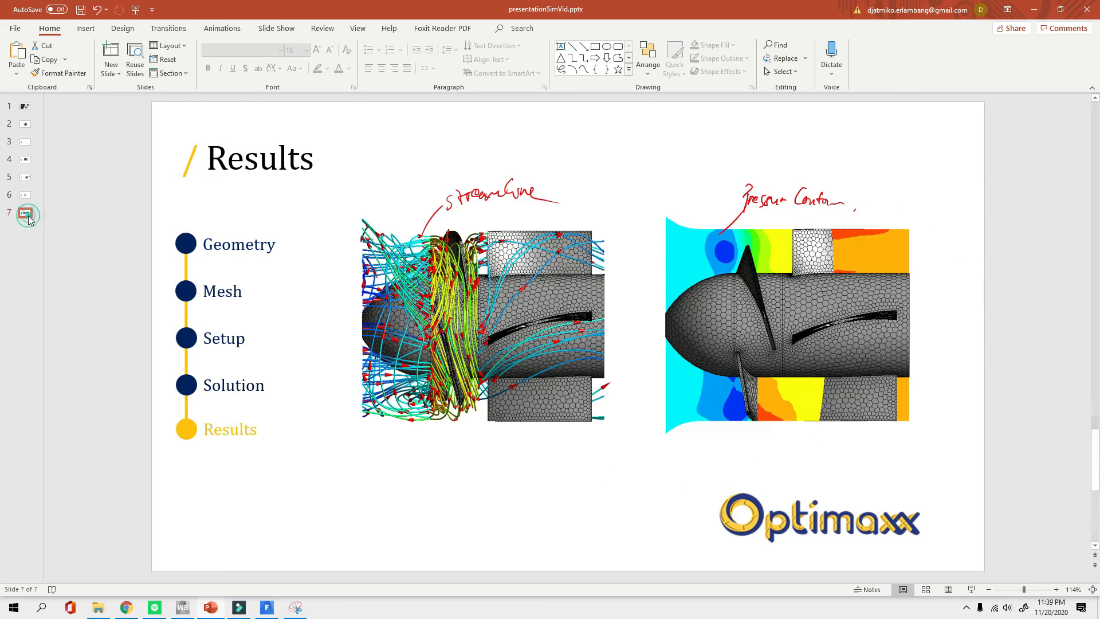
click(297, 607)
click(293, 66)
drag(153, 103, 982, 588)
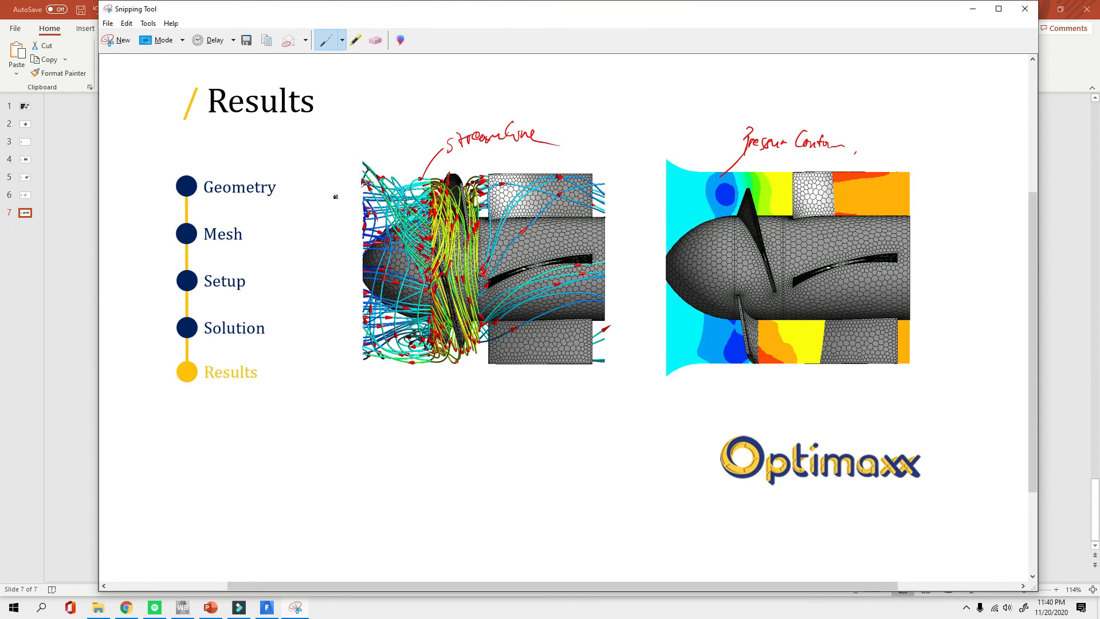
Return to Fluent and save the project with the solved case and data
click(267, 607)
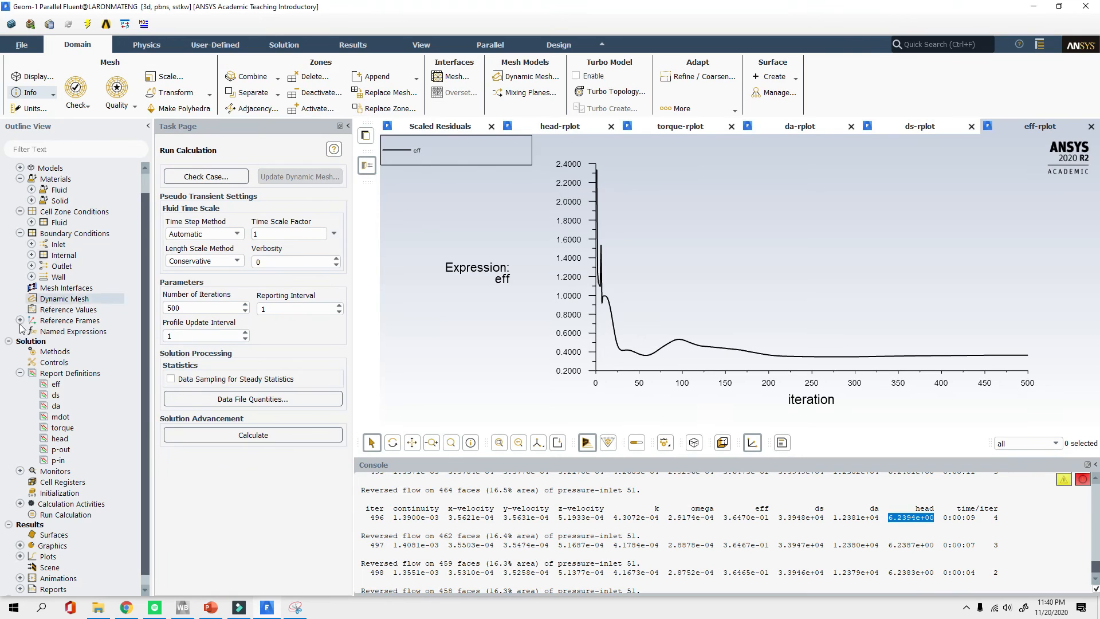
scroll(68, 447, down, 1)
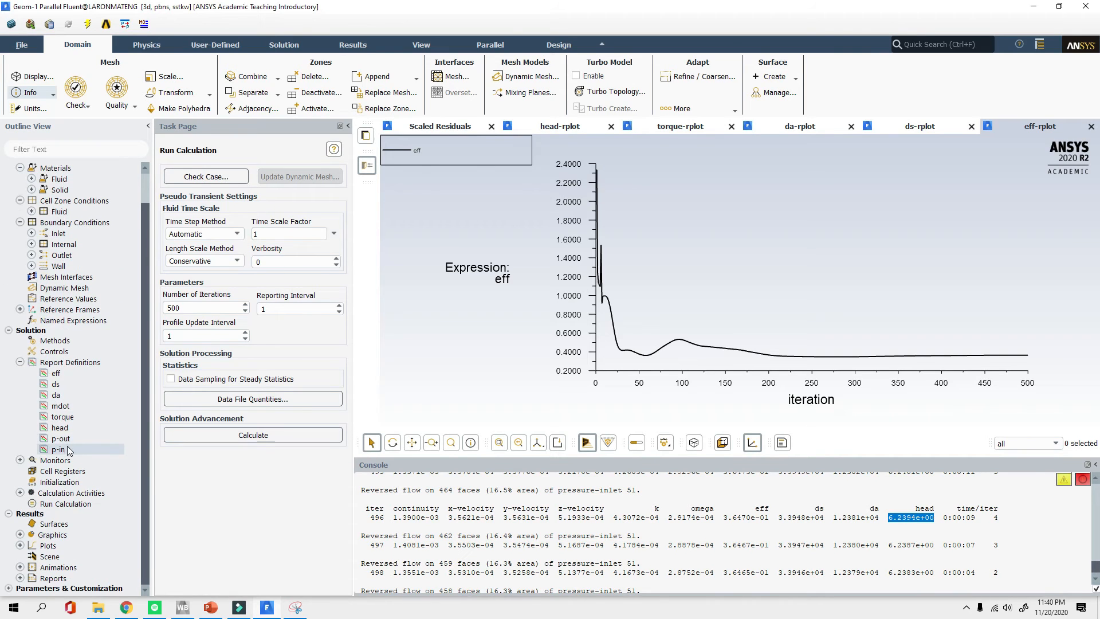
click(22, 45)
click(32, 86)
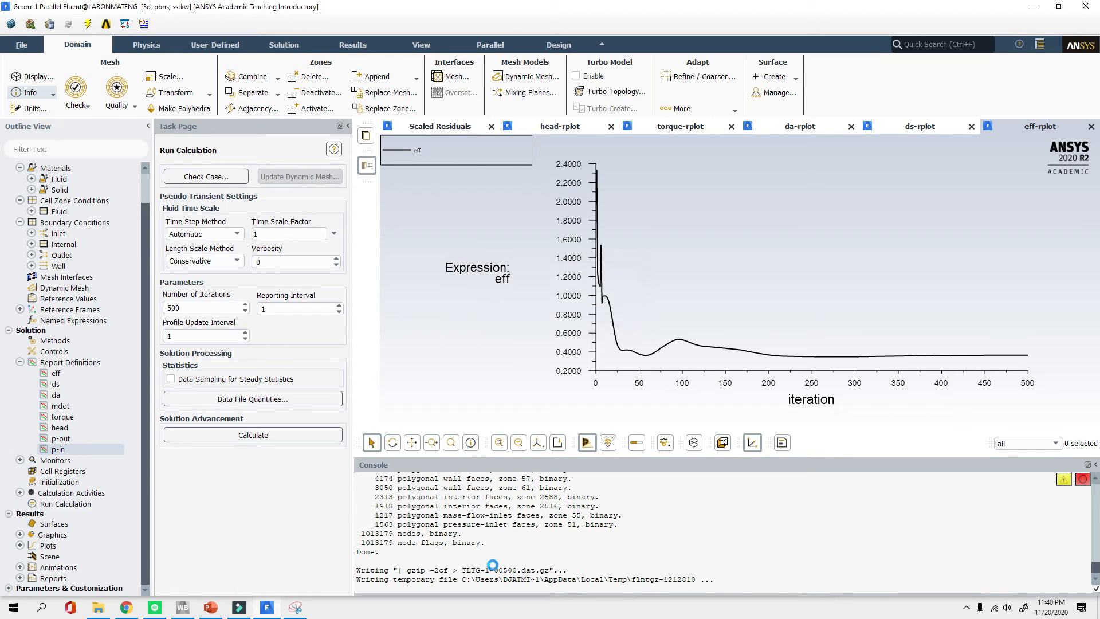
Handwrite "Q = 200 L/s" and the start of the head line, "H =", below the streamline image in Snipping Tool
click(296, 608)
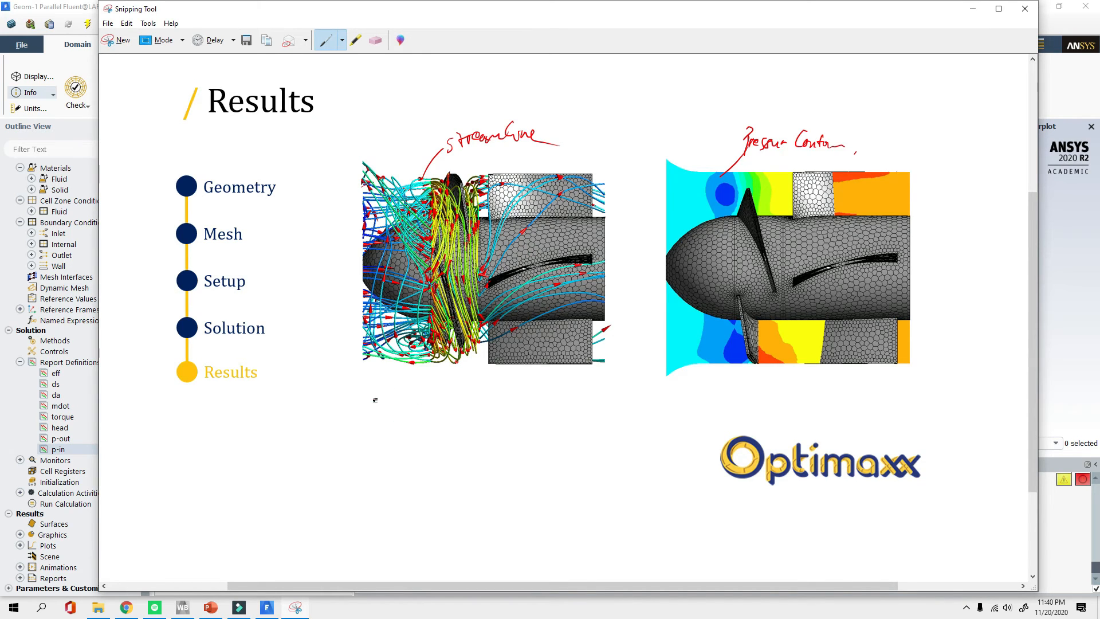
mouse_move(382, 397)
mouse_down()
mouse_move(384, 407)
mouse_move(385, 397)
mouse_up()
drag(382, 412, 411, 400)
drag(333, 394, 348, 416)
drag(353, 404, 360, 404)
drag(353, 409, 360, 408)
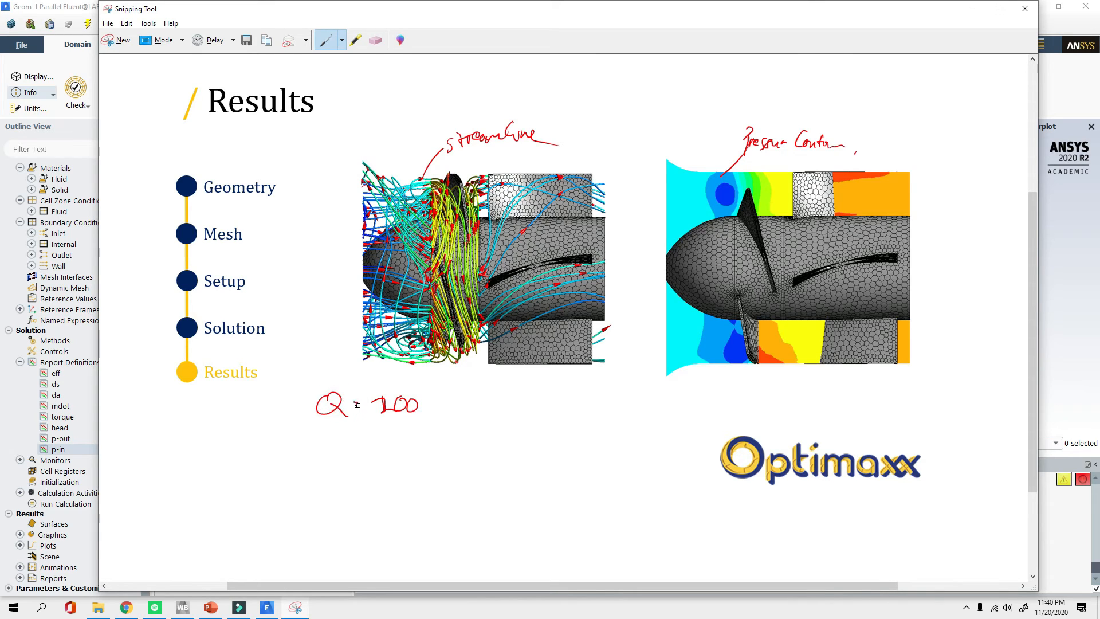
drag(434, 389, 449, 411)
mouse_move(322, 433)
mouse_down()
mouse_move(322, 453)
mouse_move(333, 442)
mouse_up()
mouse_move(333, 431)
mouse_down()
mouse_move(334, 453)
mouse_move(367, 434)
mouse_up()
Compute the head report definition in Fluent and close its dialog without changes
double_click(51, 428)
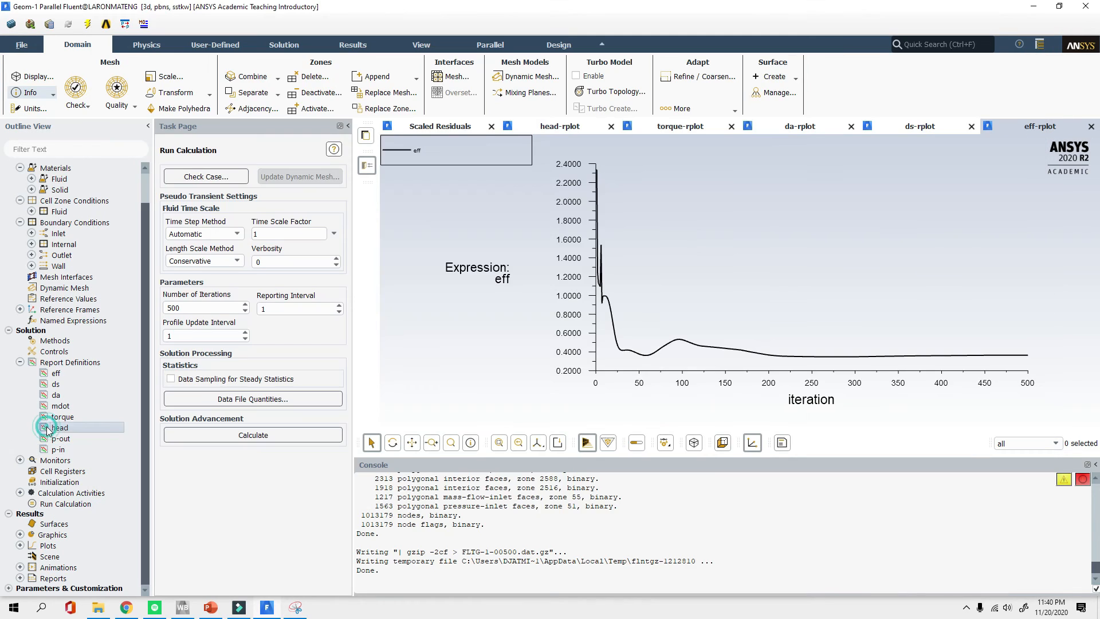
click(492, 479)
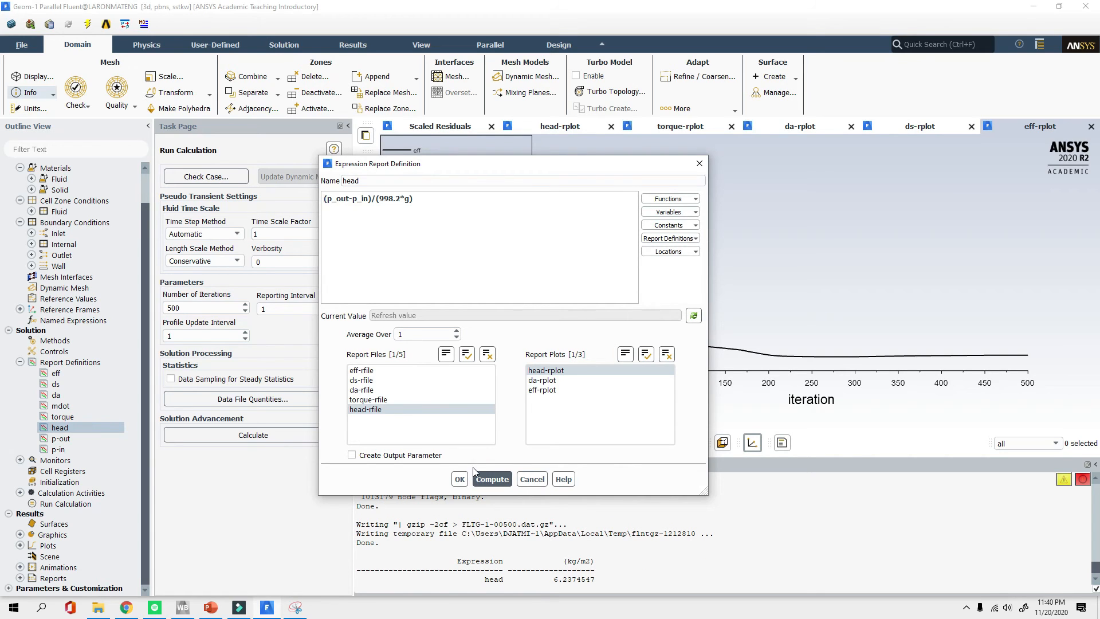
click(571, 561)
click(532, 479)
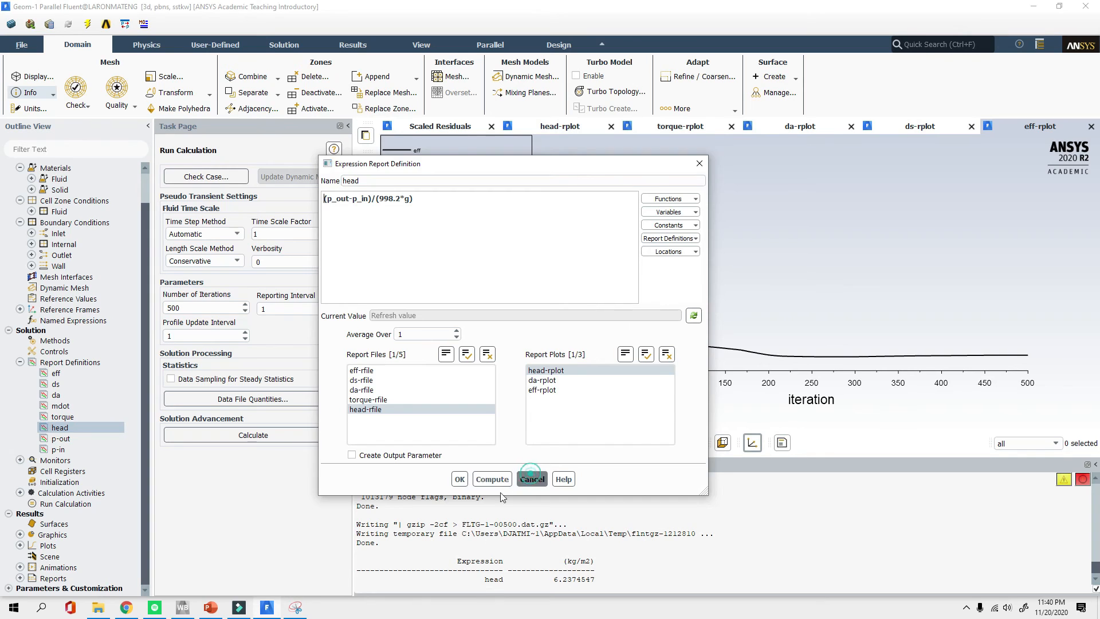
Complete the handwritten head line in Snipping Tool with "6,2 m"
click(298, 607)
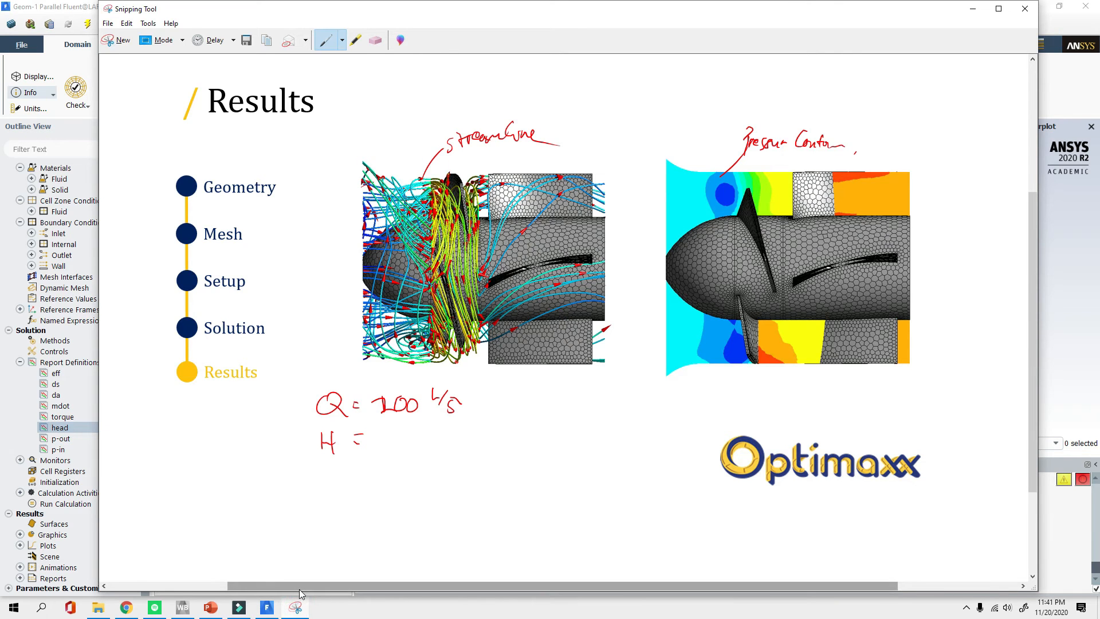
mouse_move(388, 427)
mouse_down()
mouse_move(380, 443)
mouse_move(393, 454)
mouse_up()
drag(405, 430, 468, 435)
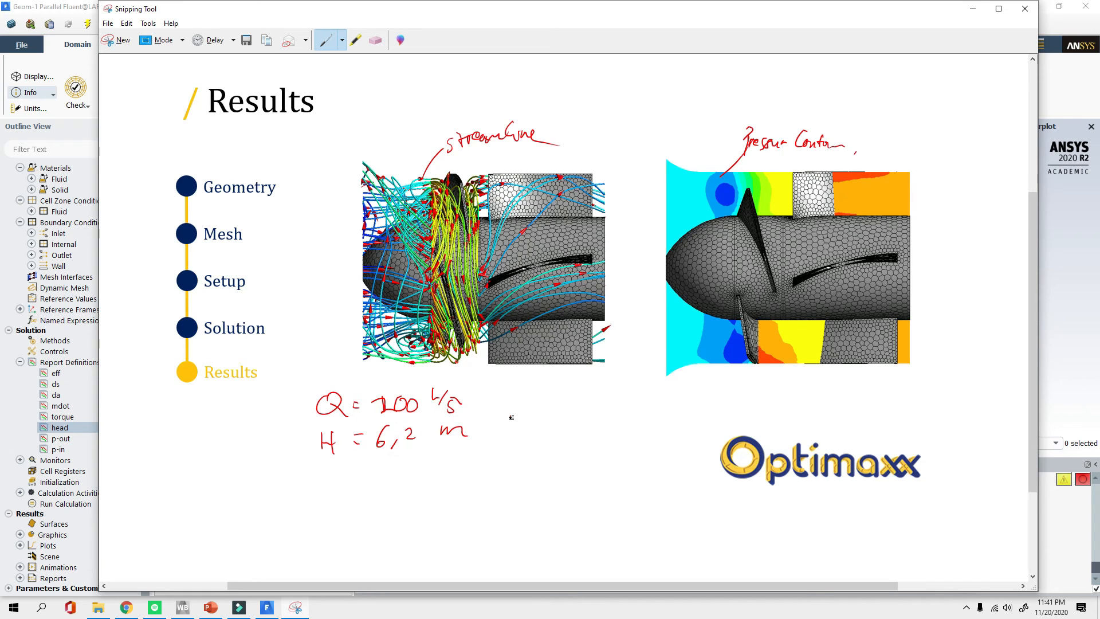
Compute the torque report definition on the impeller blade and hub in Fluent
click(267, 608)
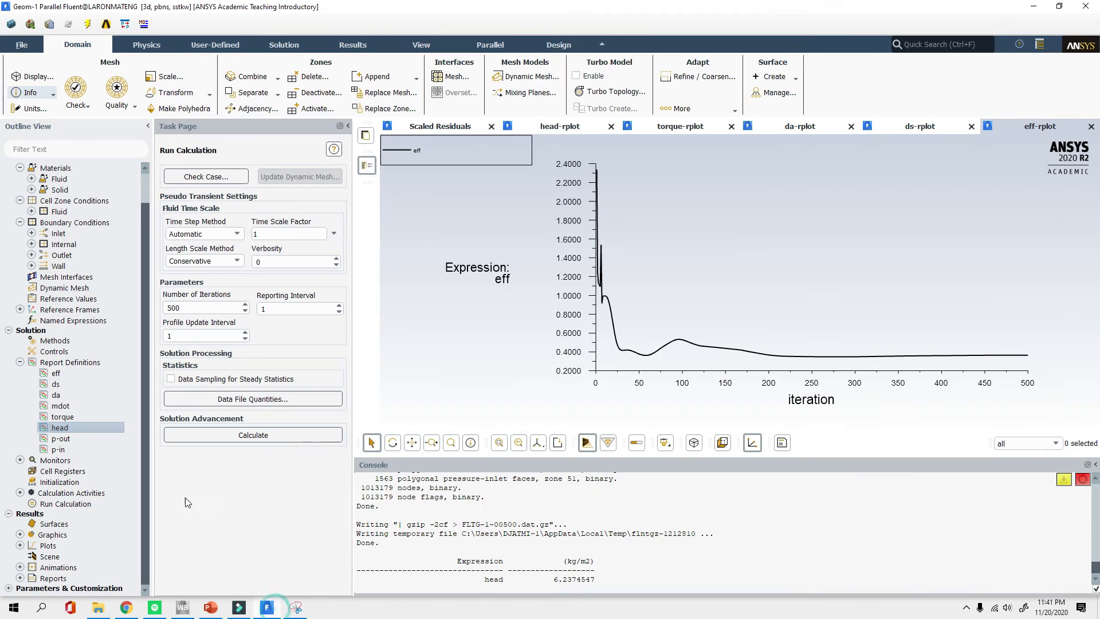
double_click(62, 417)
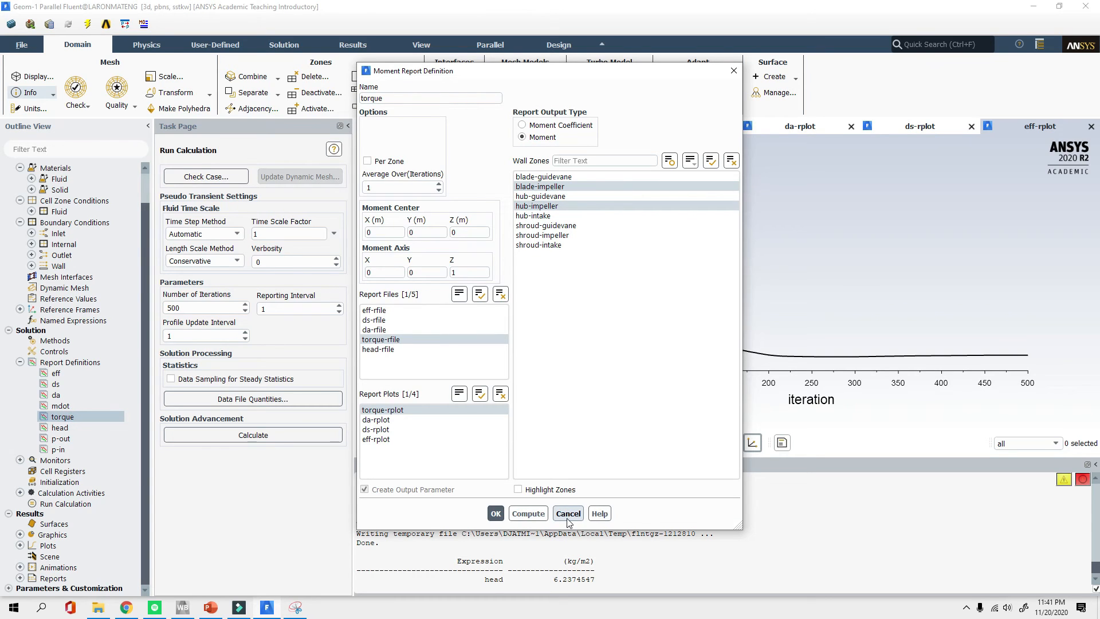
click(526, 513)
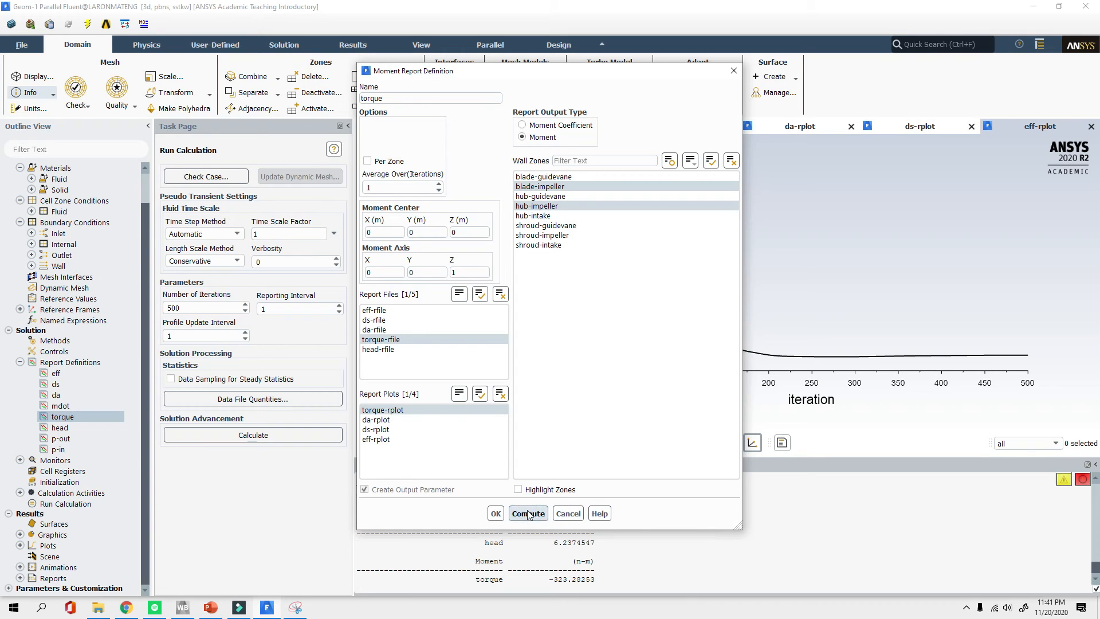
Handwrite "T = 323 Nm" below the head line in Snipping Tool
click(294, 608)
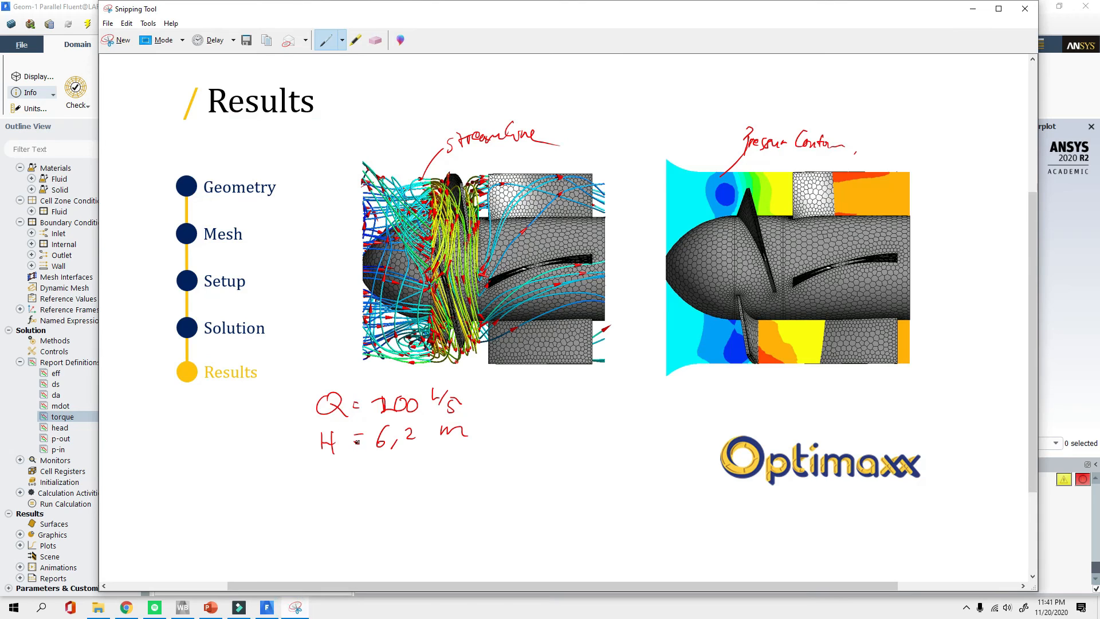
drag(319, 473, 338, 469)
mouse_move(329, 472)
mouse_down()
mouse_move(329, 495)
mouse_move(356, 467)
mouse_up()
drag(348, 473, 413, 475)
mouse_move(418, 457)
mouse_down()
mouse_move(429, 463)
mouse_move(420, 475)
mouse_move(470, 450)
mouse_move(497, 472)
mouse_up()
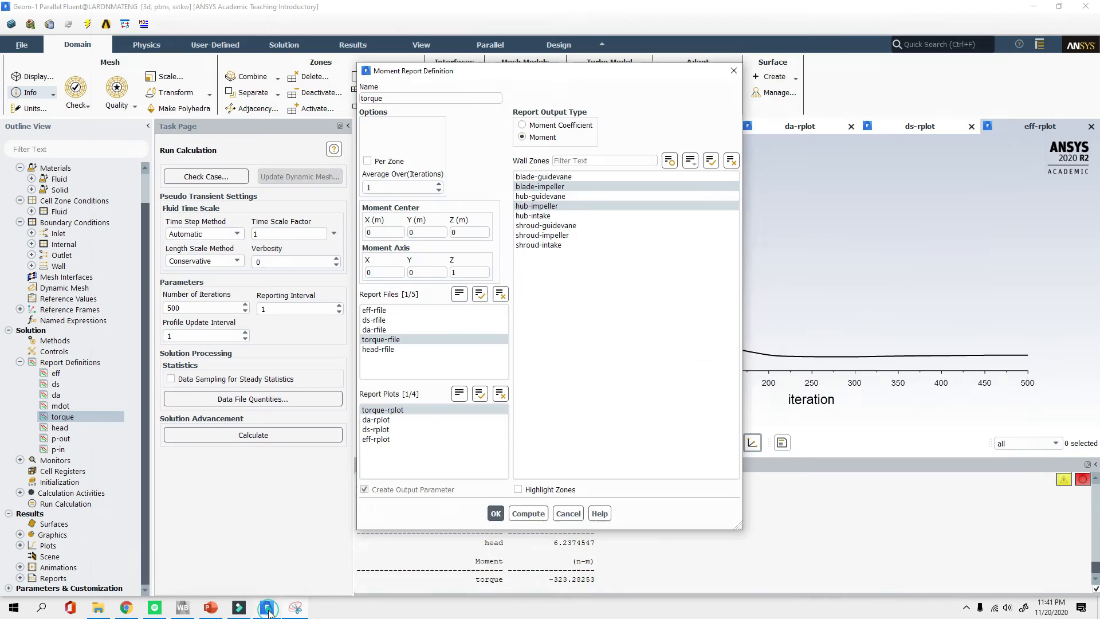
Close Fluent's torque report definition without changes and handwrite "ω =" below the torque line in Snipping Tool
click(269, 609)
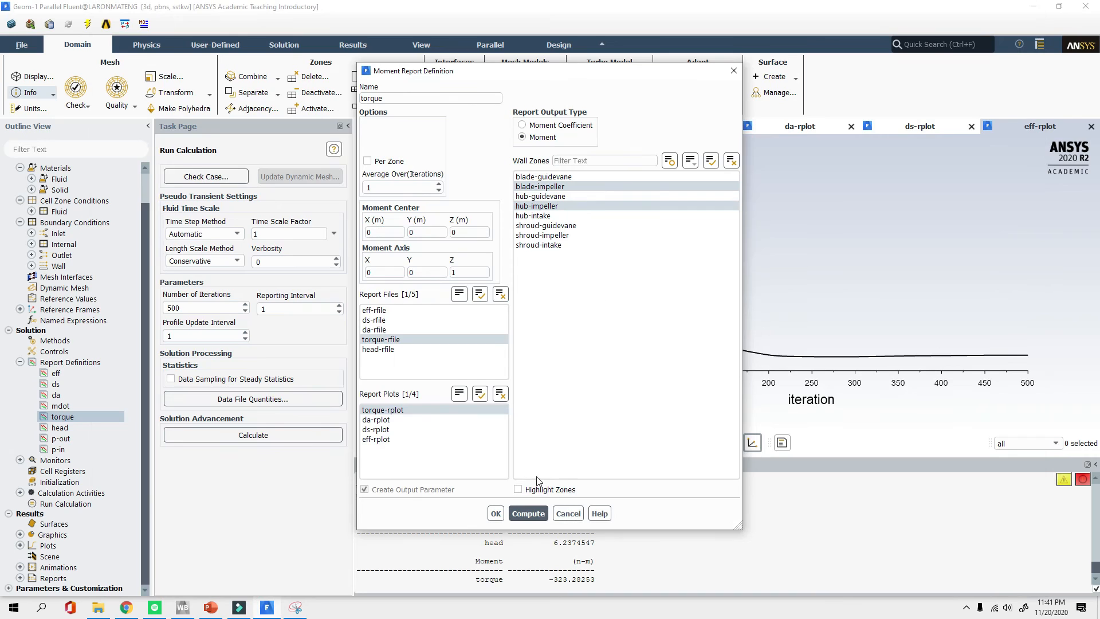
click(568, 514)
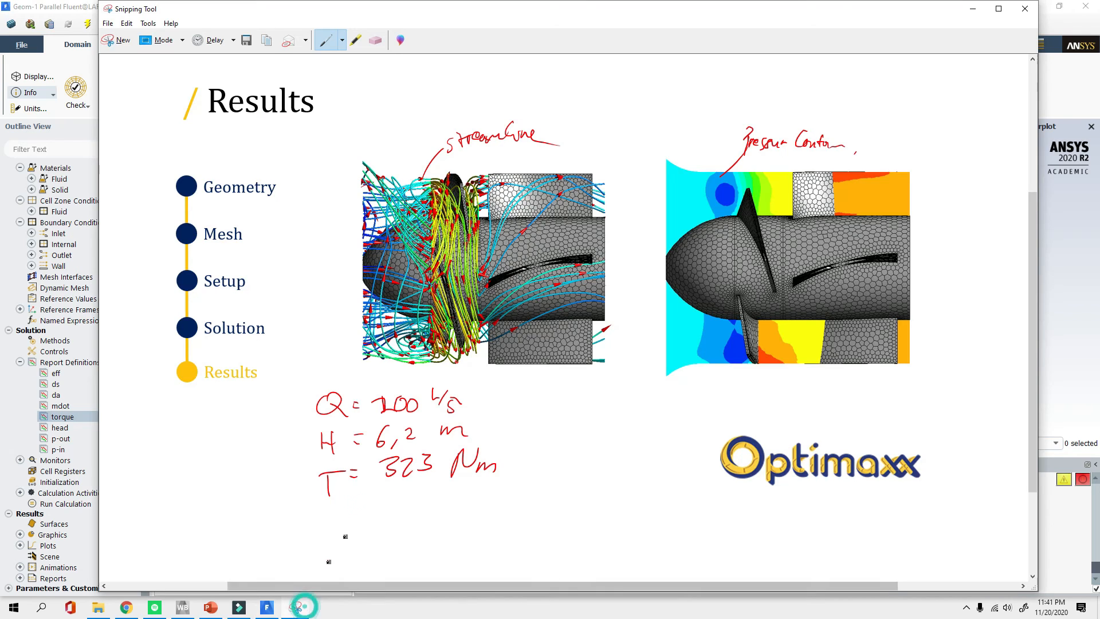
click(295, 607)
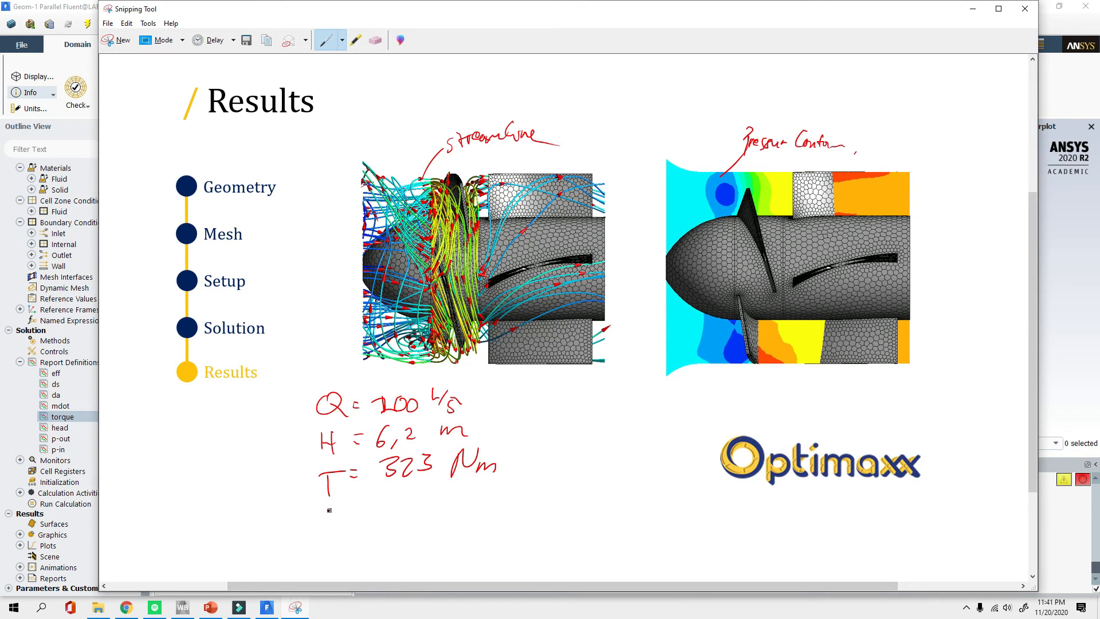
mouse_move(323, 506)
mouse_down()
mouse_move(338, 518)
mouse_move(351, 506)
mouse_up()
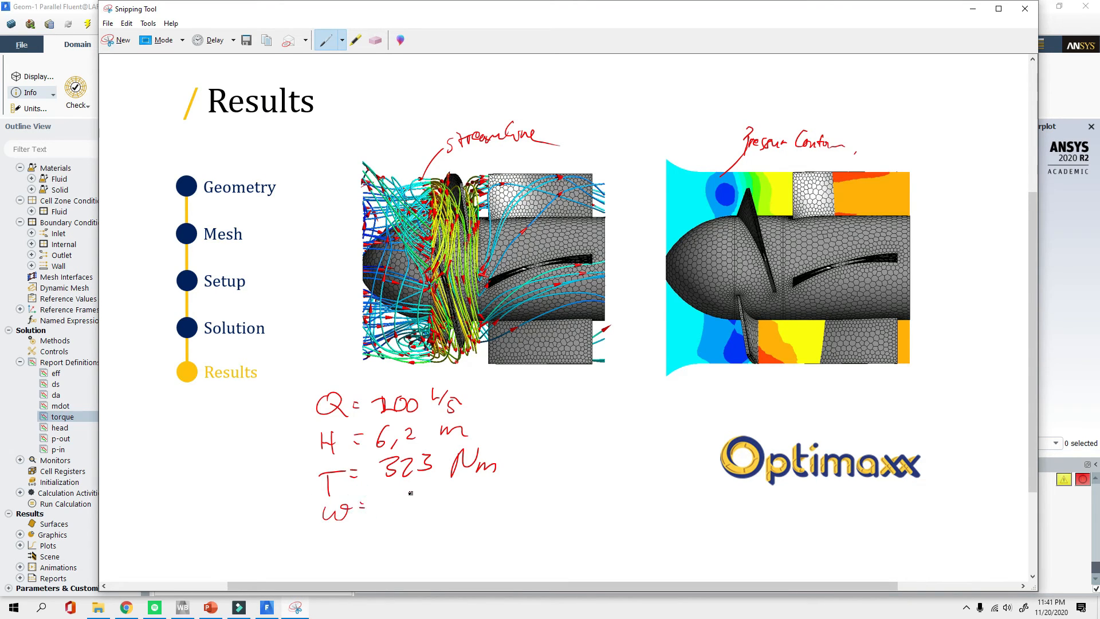
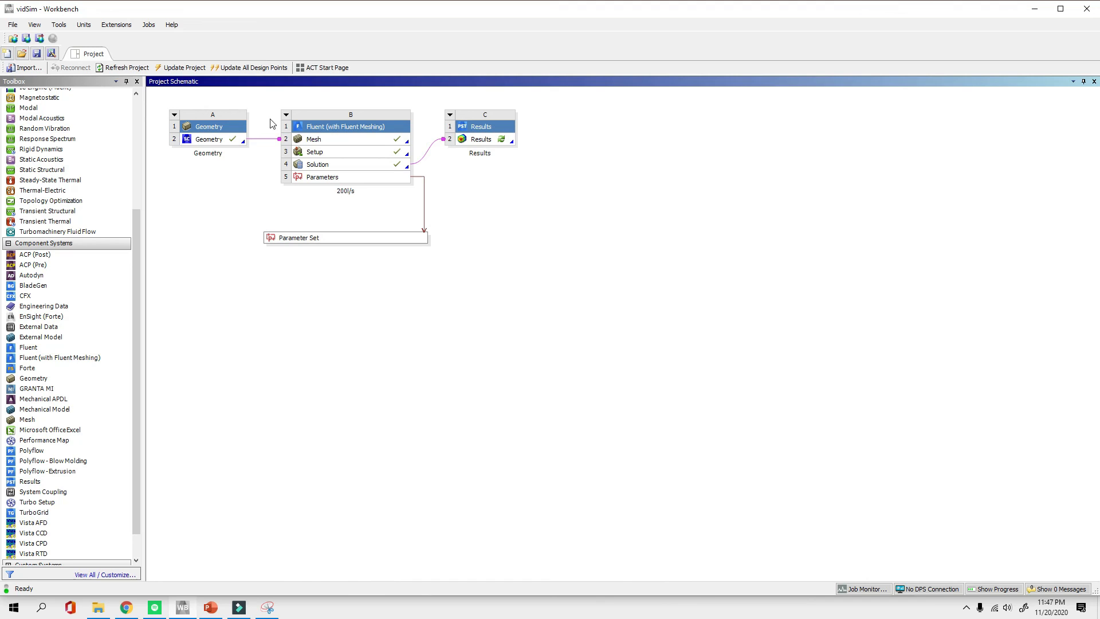
Duplicate the 200l/s Fluent system in Workbench, keeping its upstream connections, and name the copy 400l/s
click(286, 114)
click(312, 156)
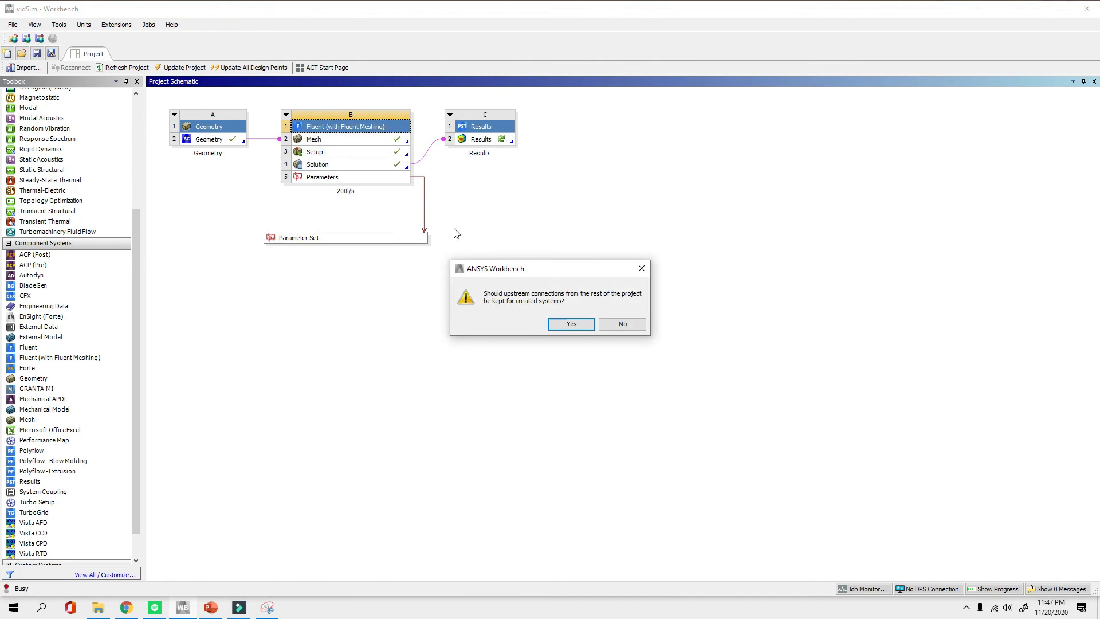
click(572, 323)
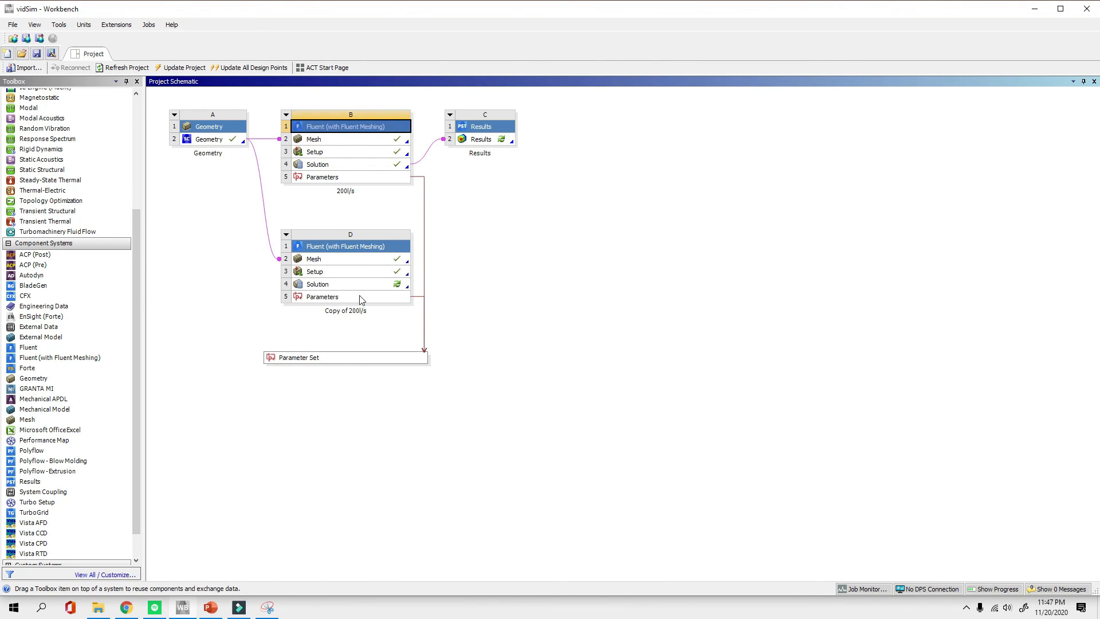
double_click(353, 310)
text(400)
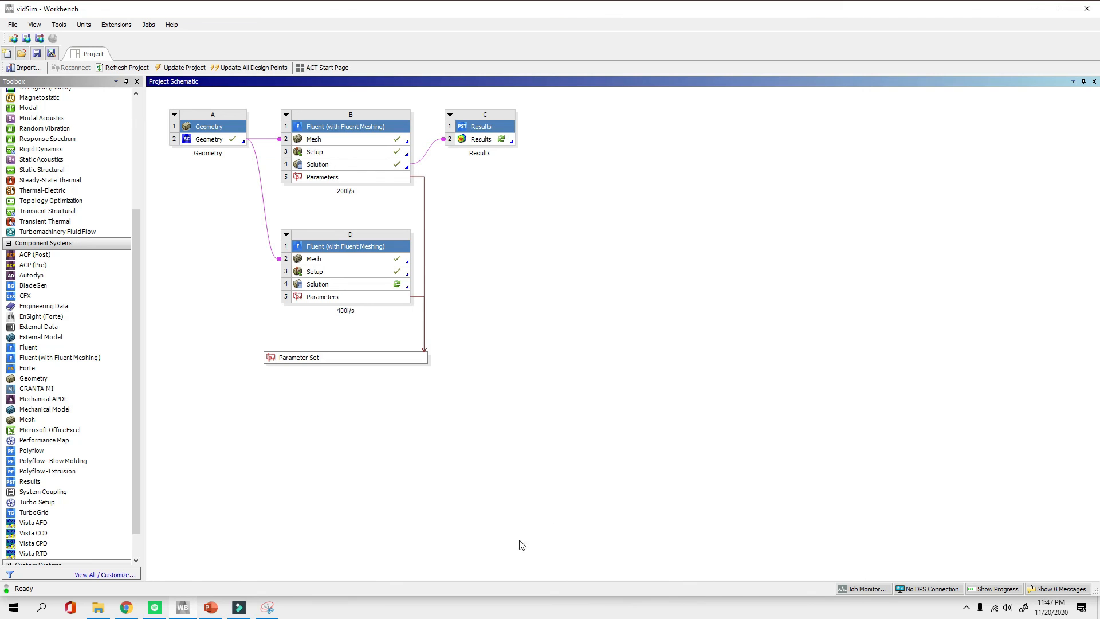
Switch to the handwritten notes in Snipping Tool and add a pen stroke at the 4 on the head axis
click(281, 610)
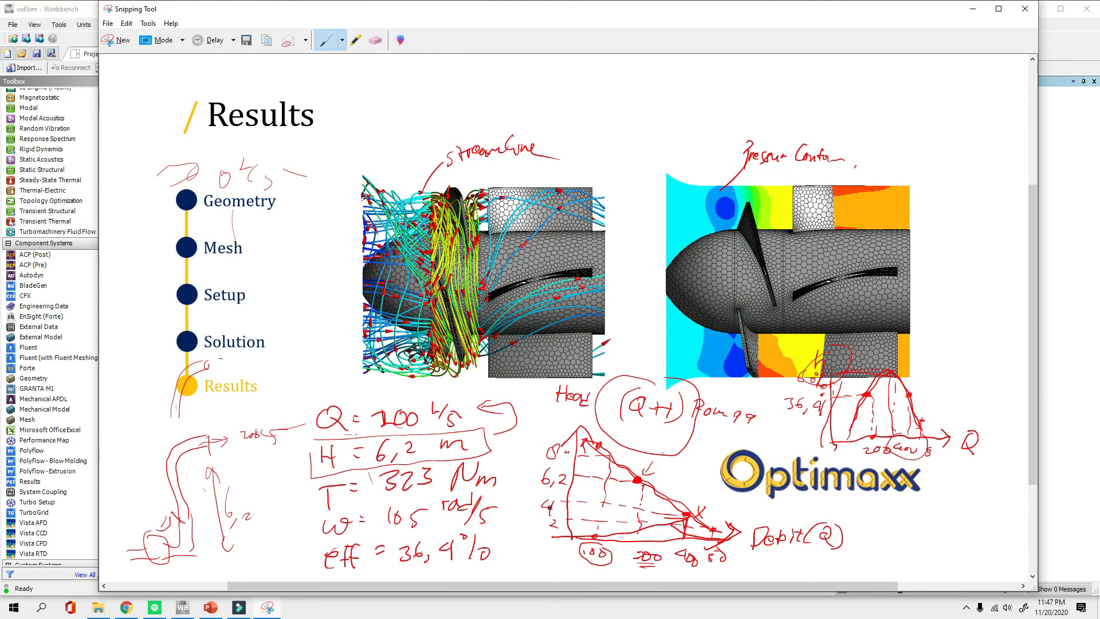
drag(537, 502, 534, 514)
click(974, 11)
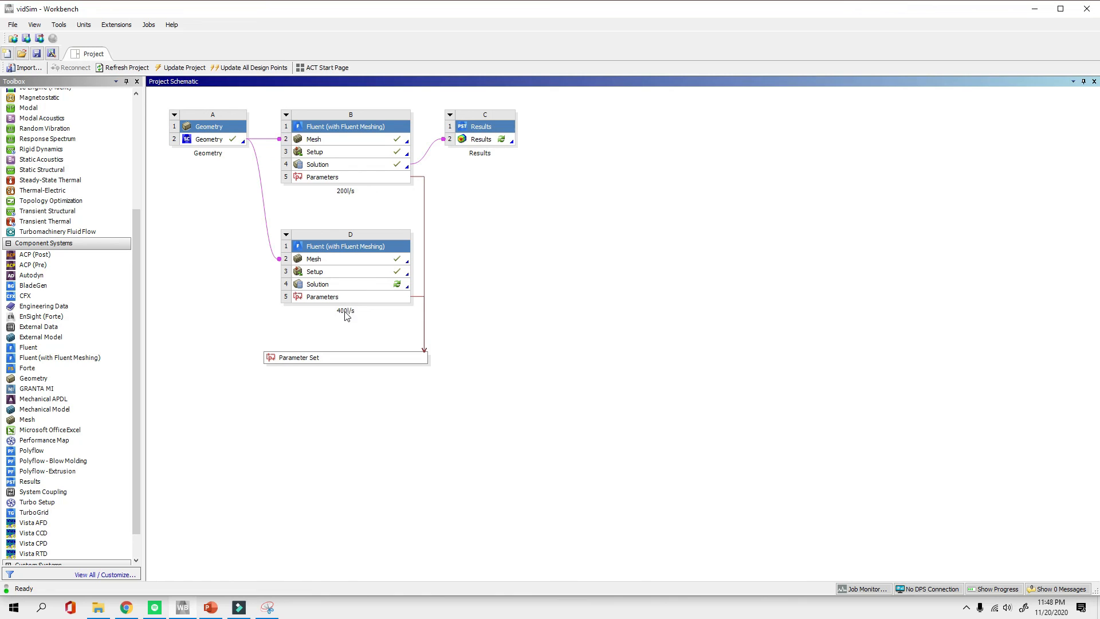
Open the Results component of the 200l/s system from Workbench in CFD-Post and look through its outline tree
click(347, 259)
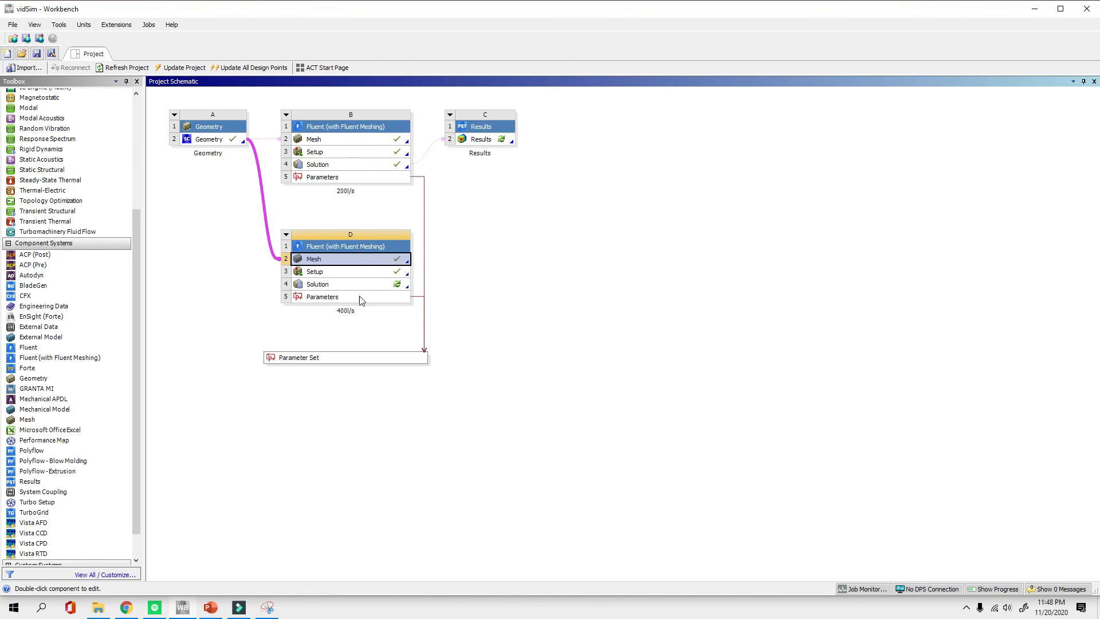
click(513, 209)
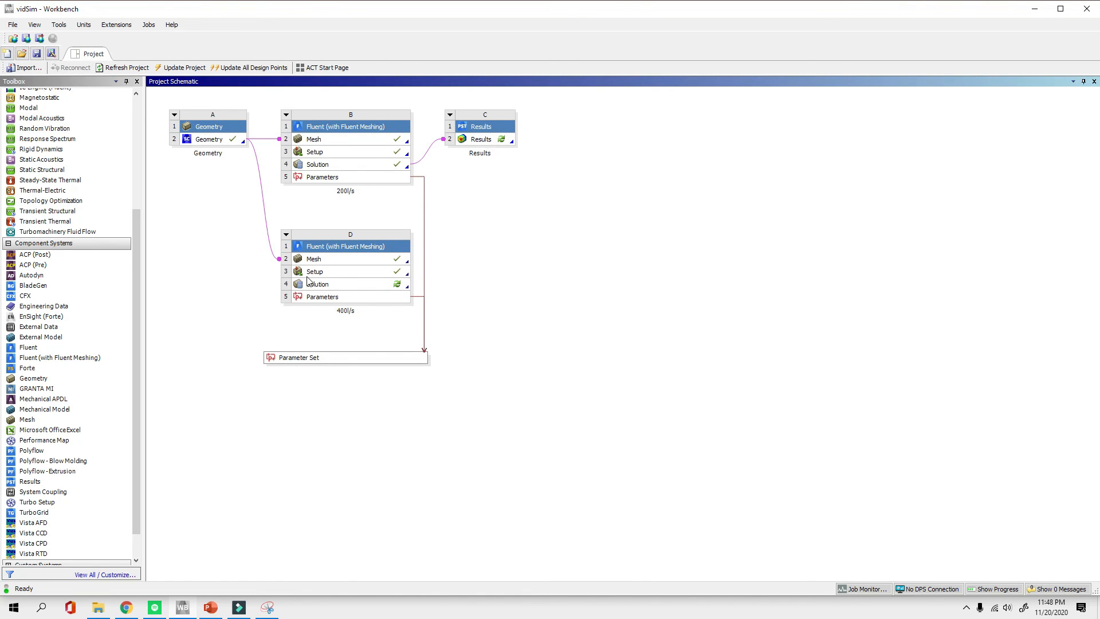
double_click(479, 140)
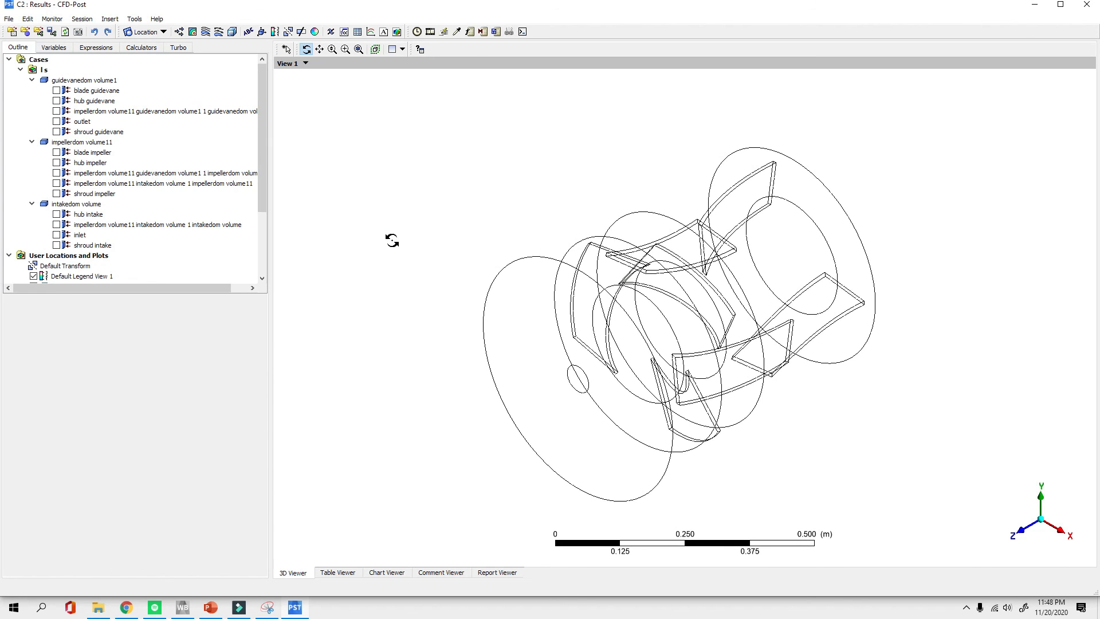
double_click(398, 6)
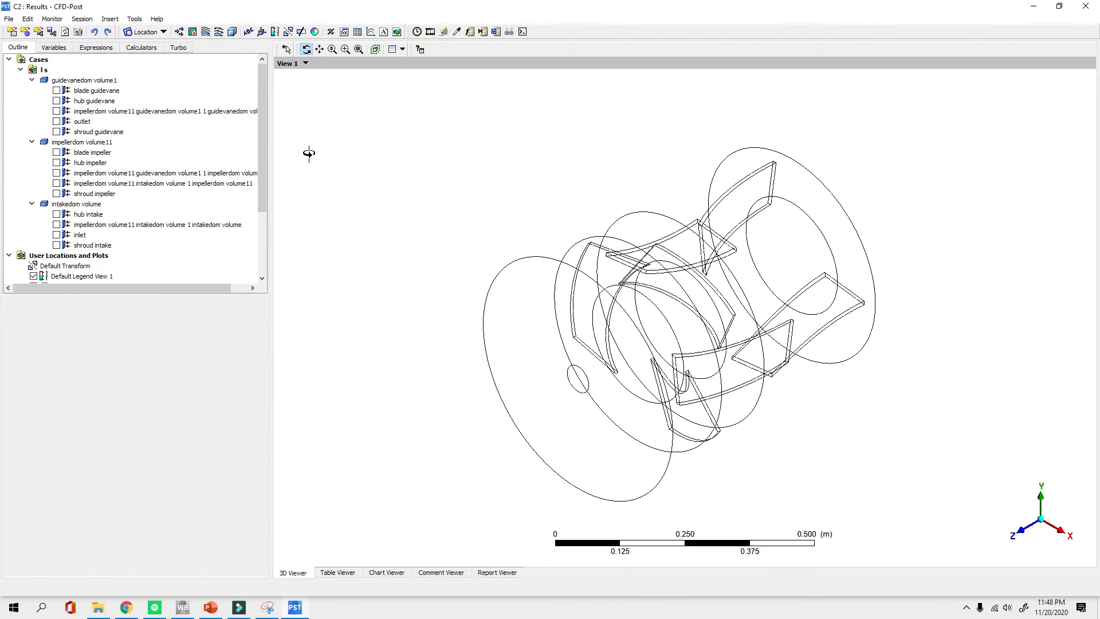
scroll(207, 220, down, 3)
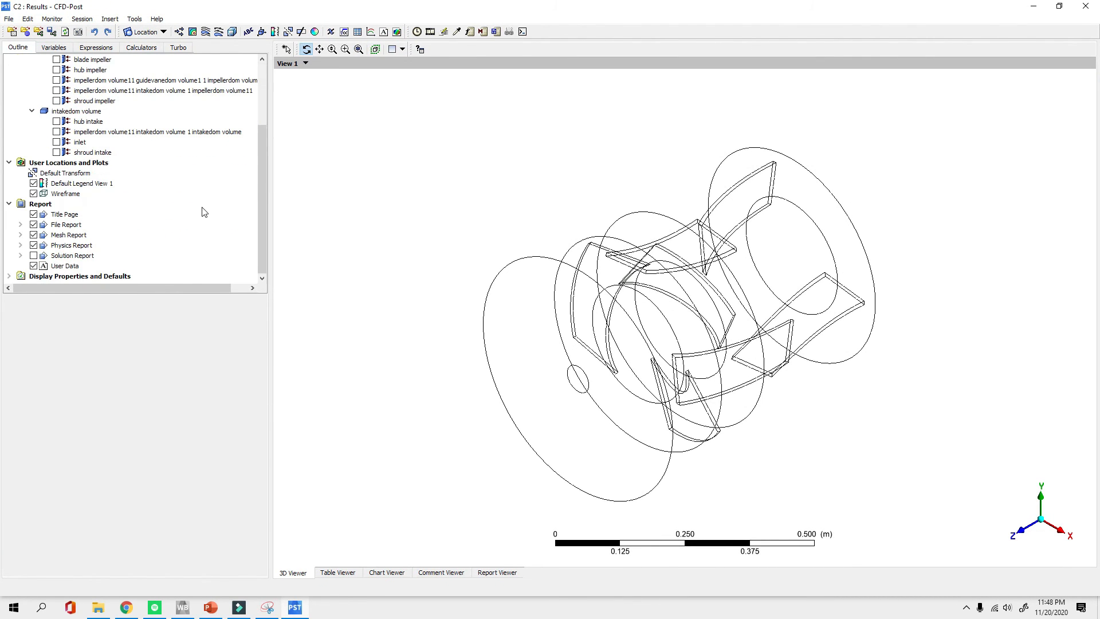
scroll(70, 240, up, 3)
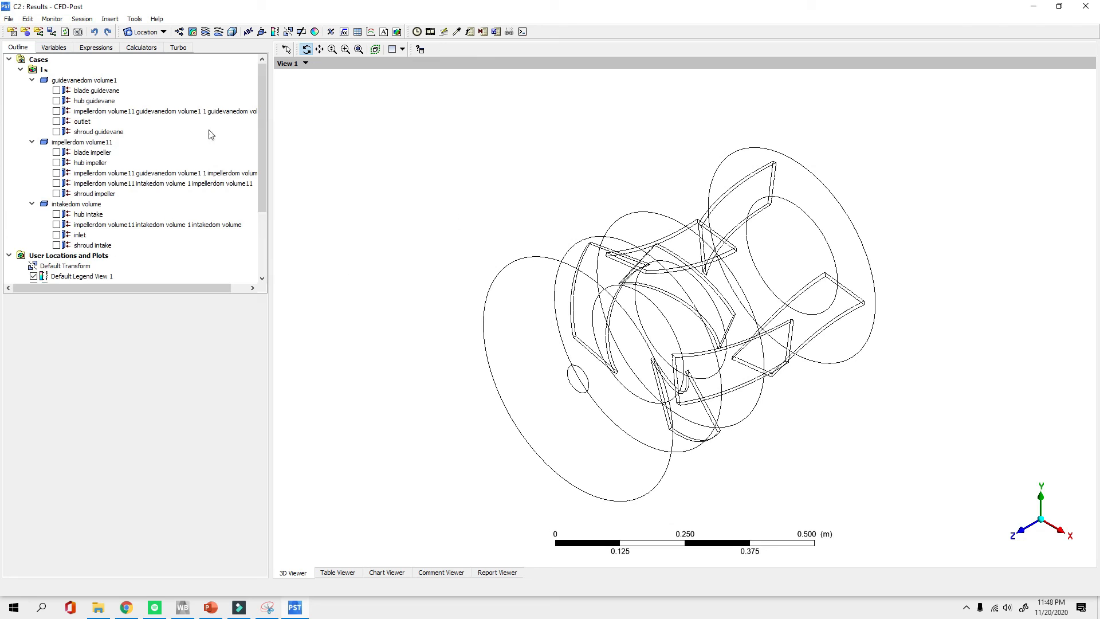
Display the guide vane, impeller and intake hub surfaces in the 3D view
click(57, 101)
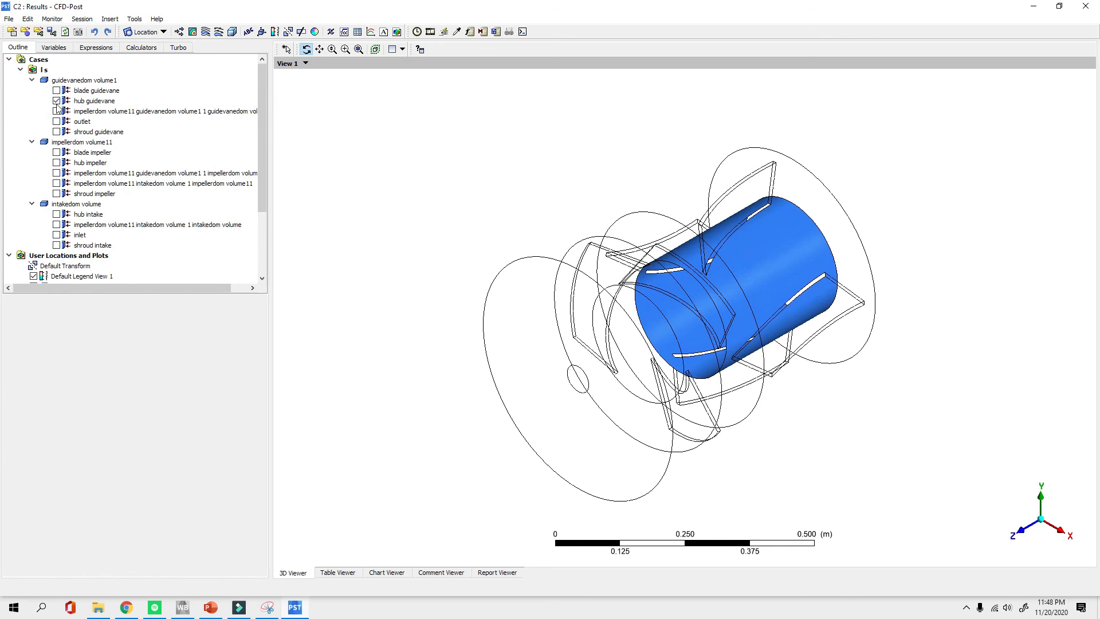
click(57, 163)
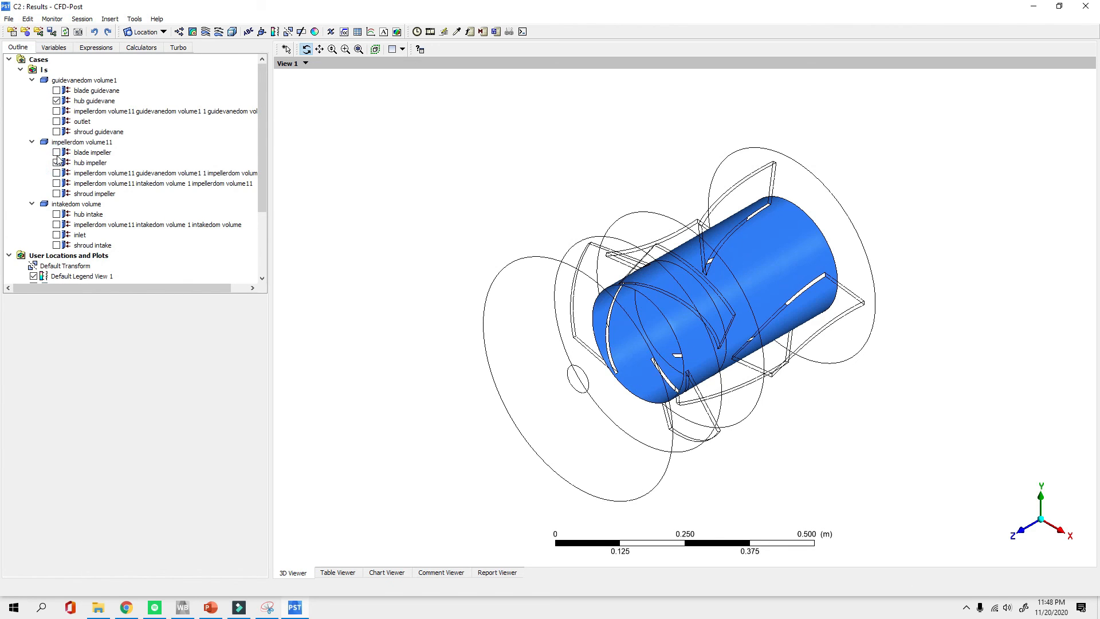
click(56, 215)
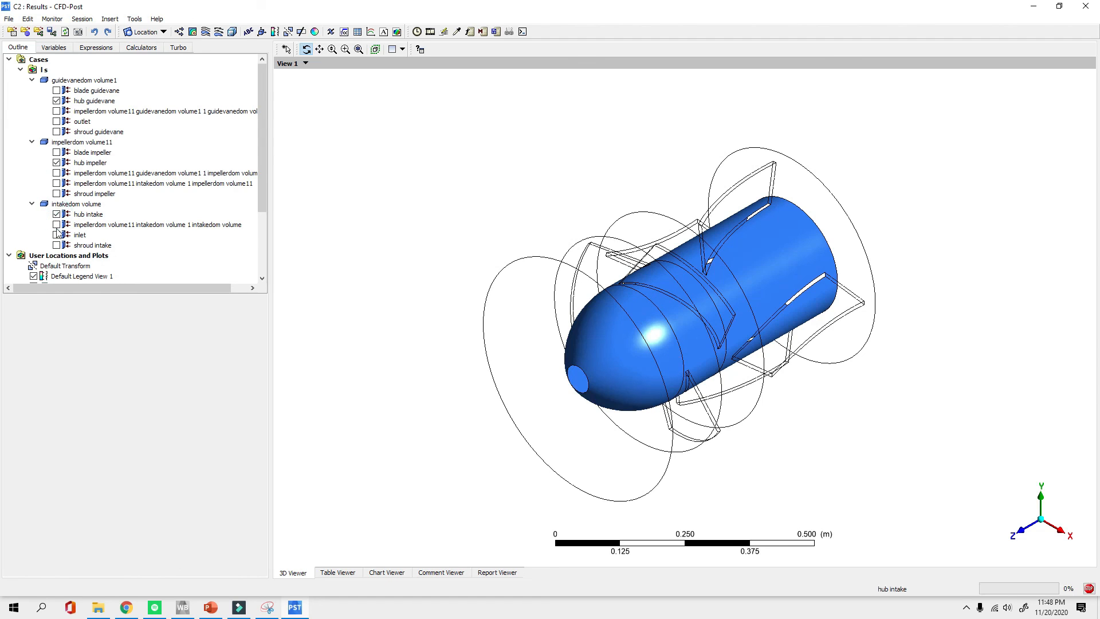
click(57, 245)
click(57, 245)
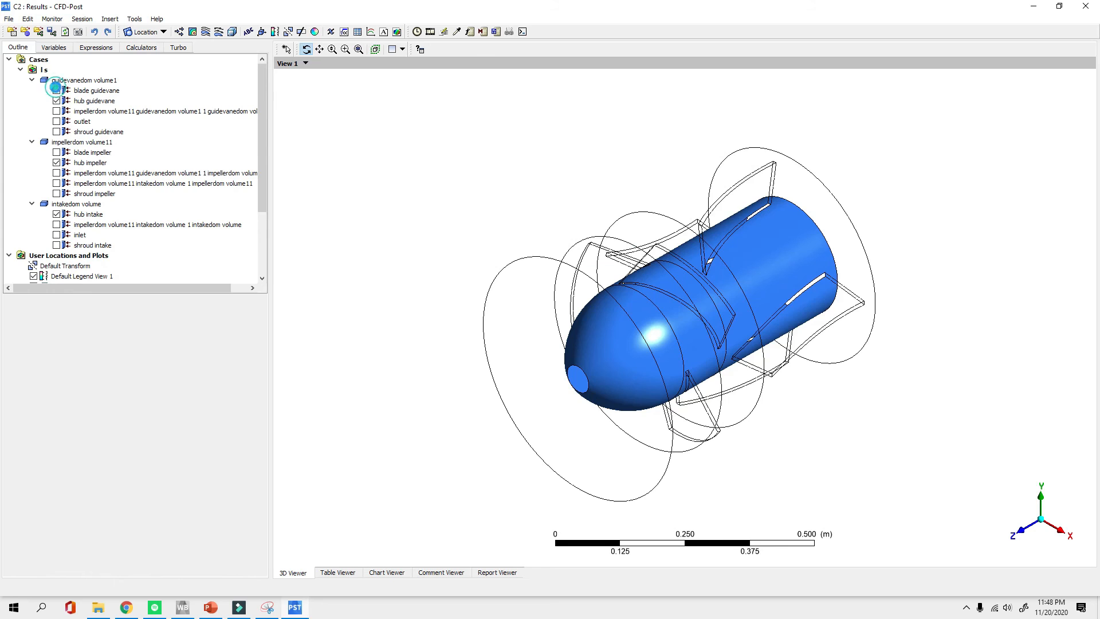
Display the guide vane and impeller blade surfaces and hide the wireframe
click(57, 91)
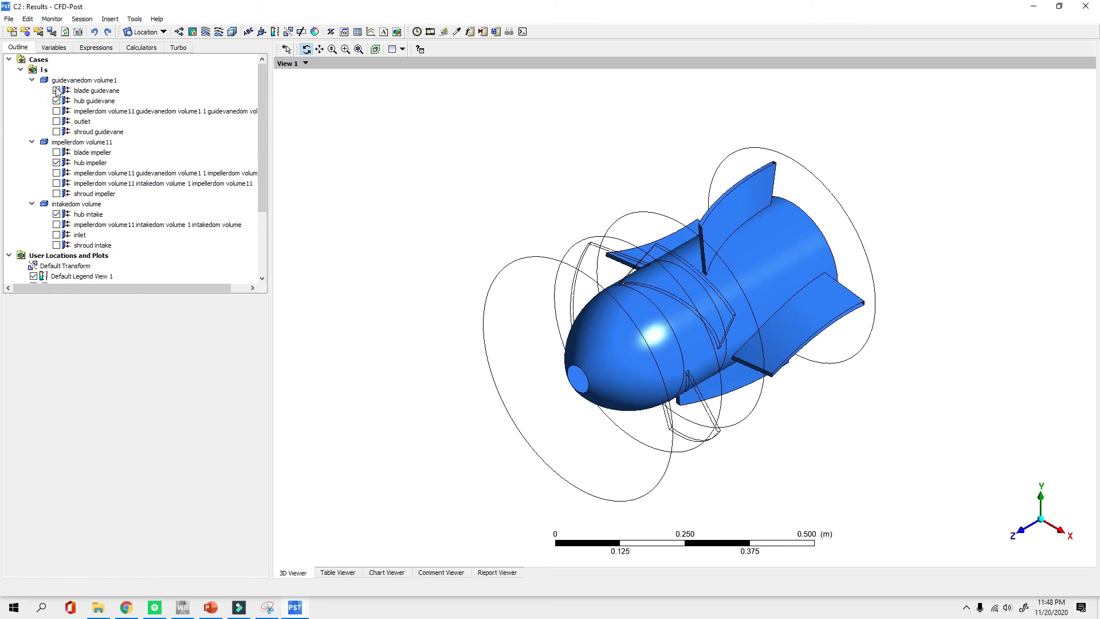
click(57, 152)
drag(430, 228, 452, 267)
scroll(72, 204, down, 3)
click(33, 194)
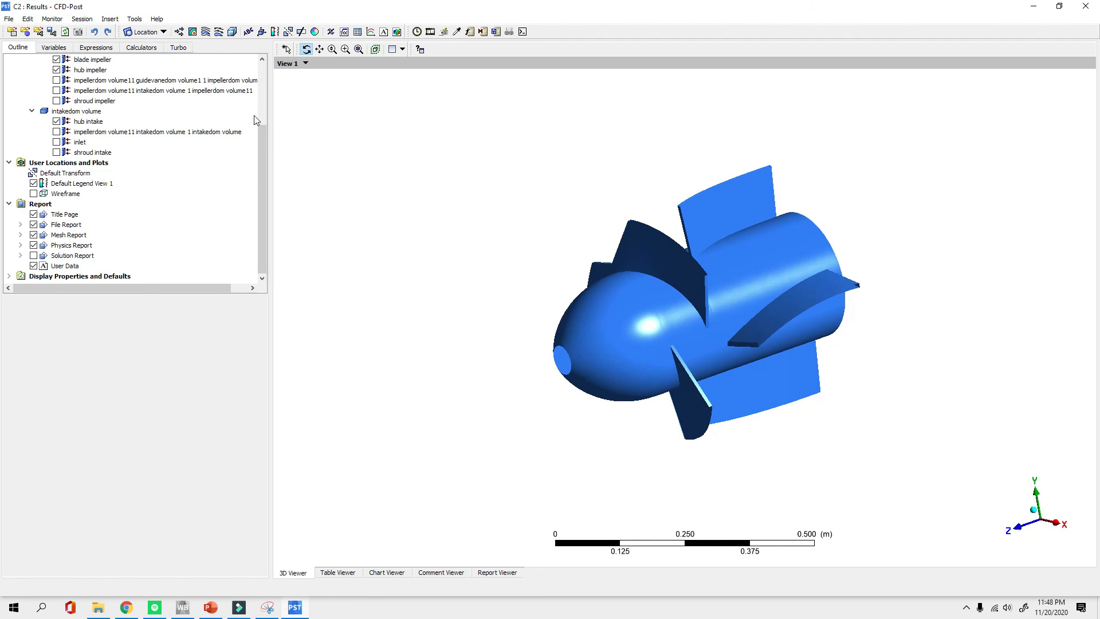
click(193, 33)
click(222, 78)
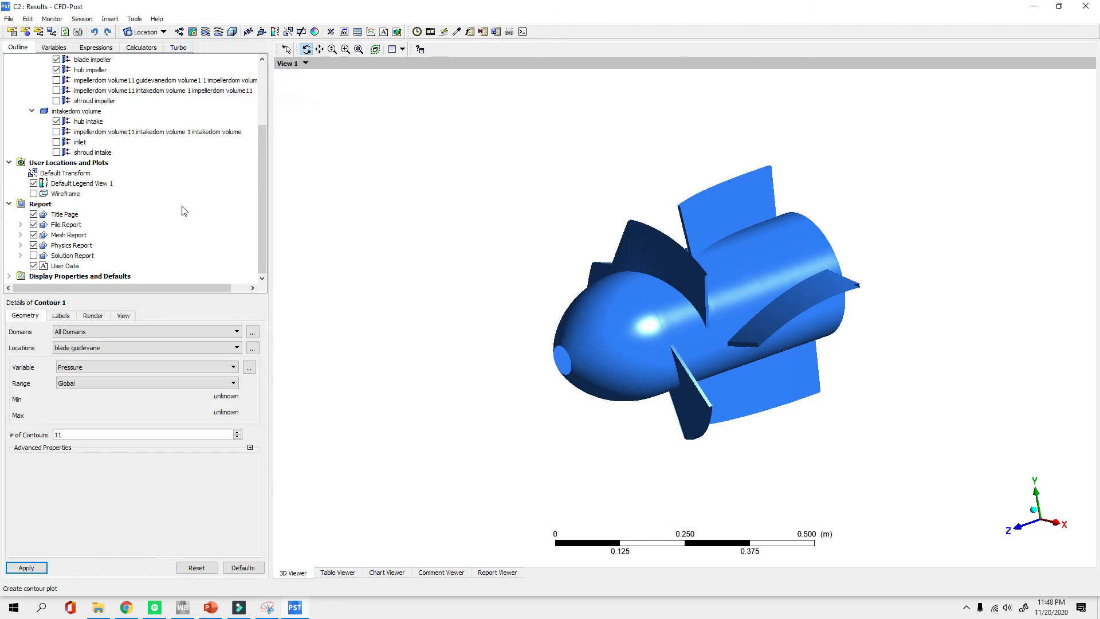
click(115, 350)
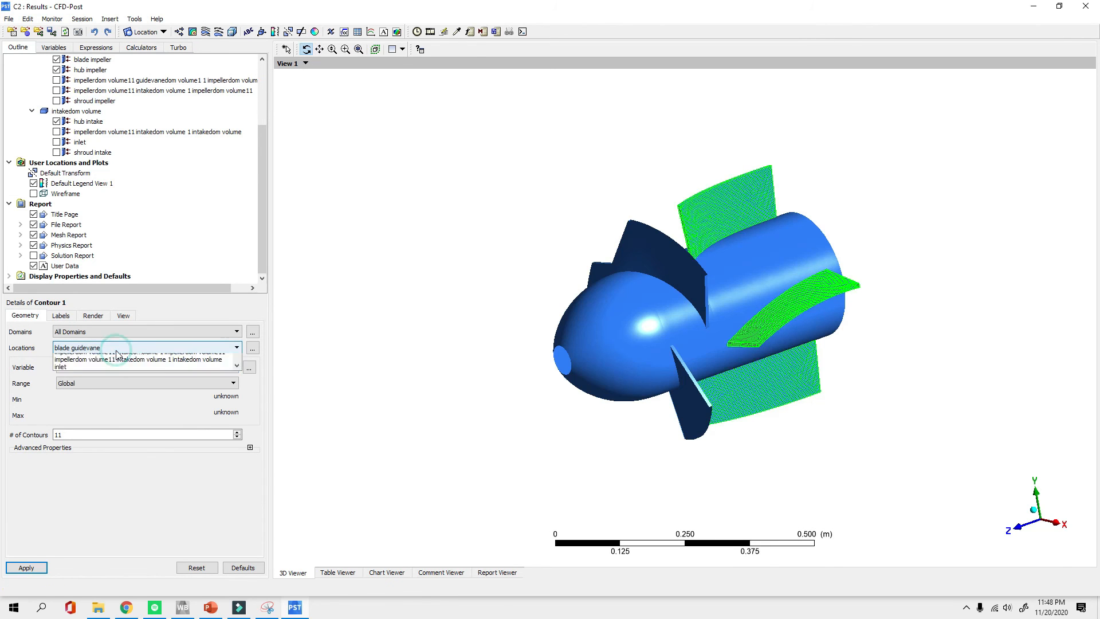
click(116, 349)
click(116, 349)
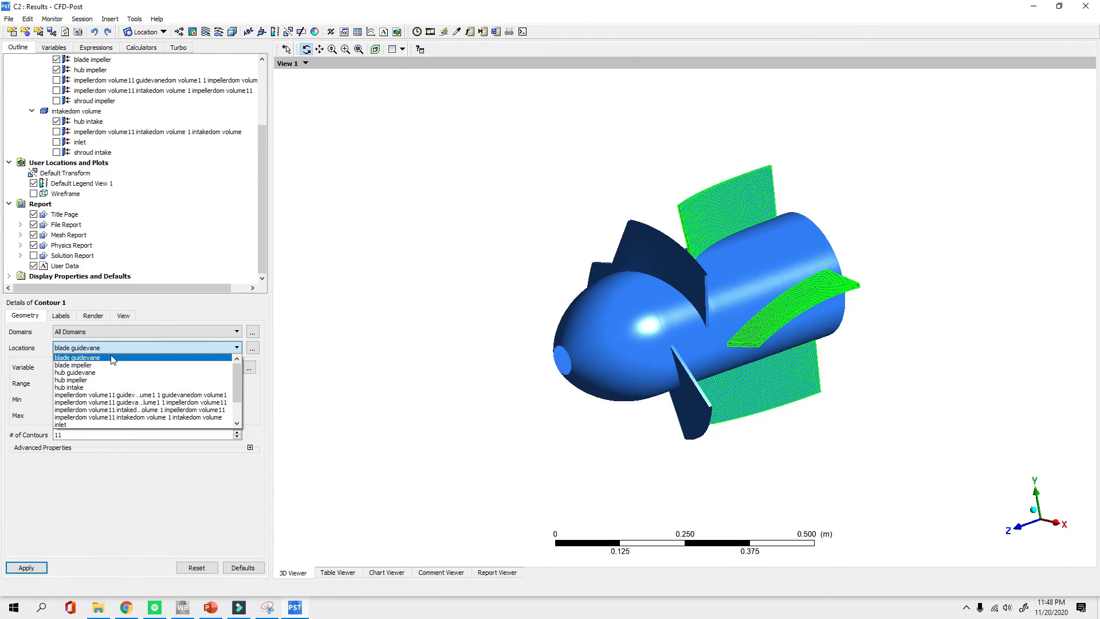
click(111, 350)
Create a YZ slice plane at X = 0.0 m through all domains and hide it from the view
click(145, 31)
click(153, 81)
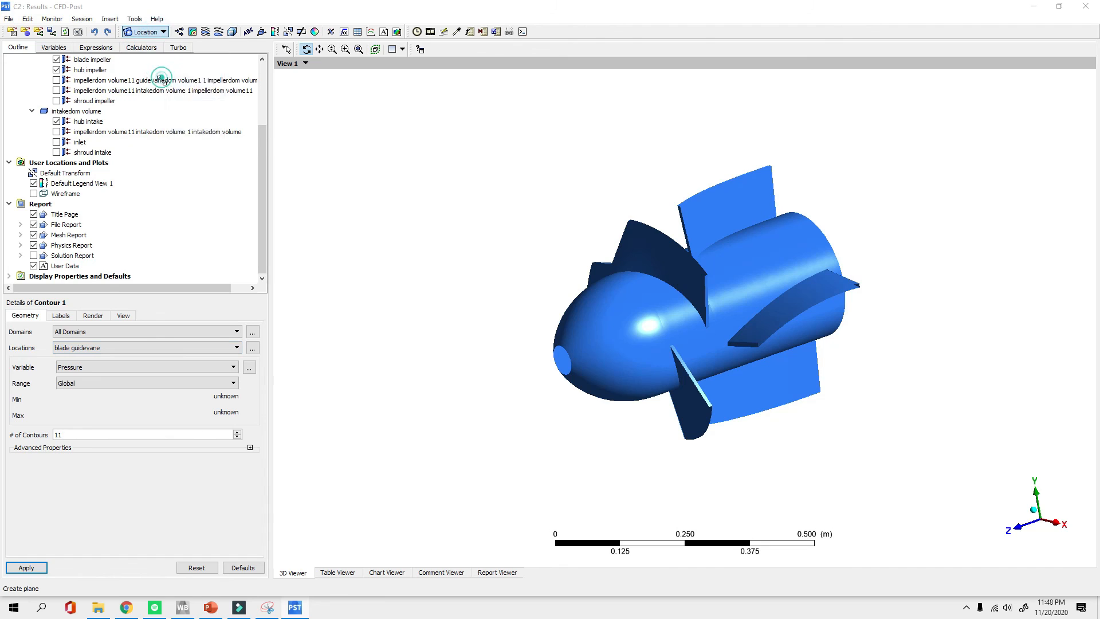
click(206, 130)
click(78, 359)
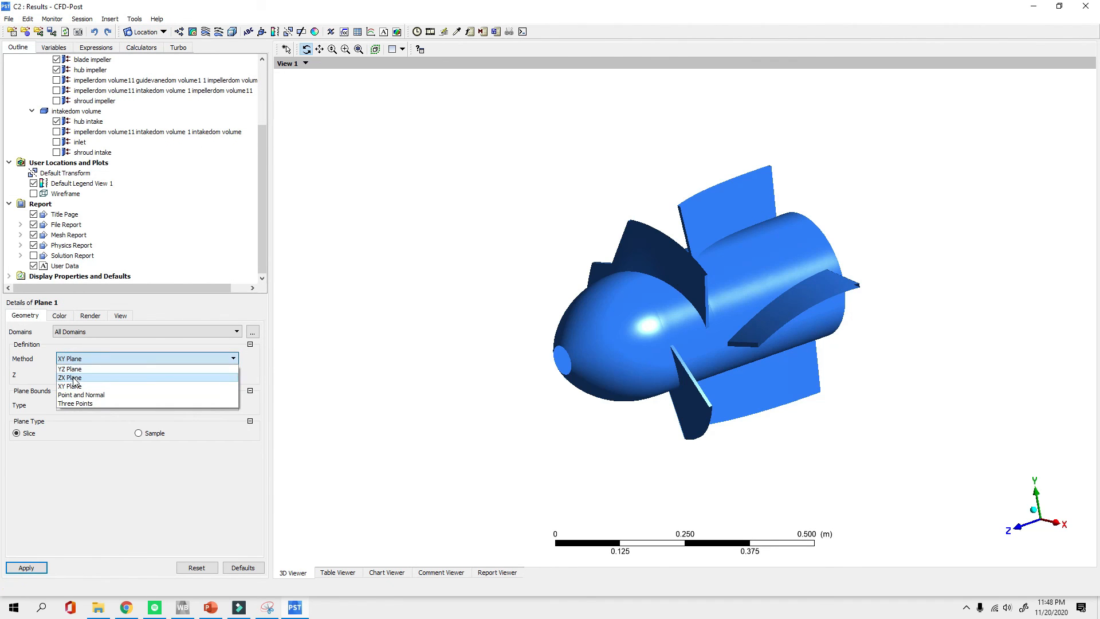
click(79, 368)
click(39, 571)
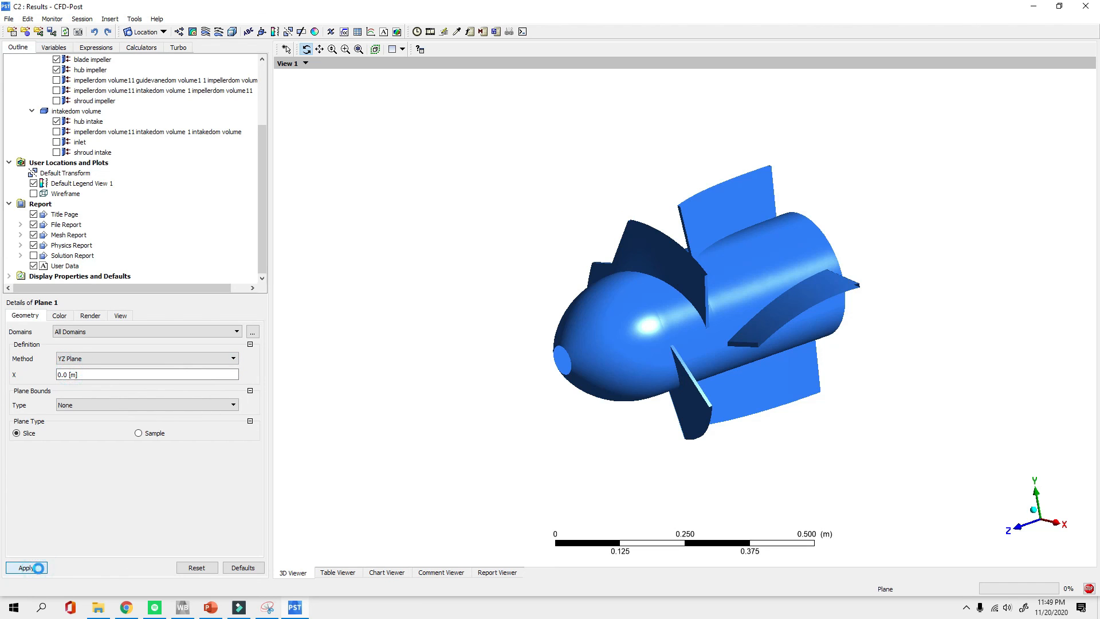
click(33, 194)
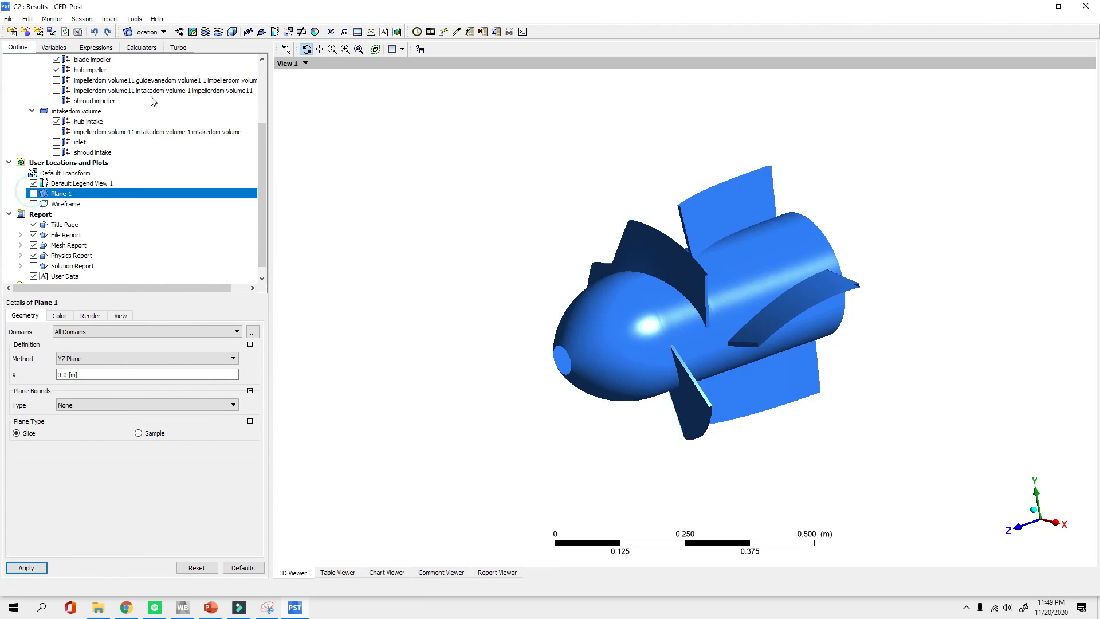
Create a pressure contour on Plane 1 with a local range and view it along the X axis
click(196, 32)
click(220, 74)
click(92, 352)
scroll(84, 423, down, 2)
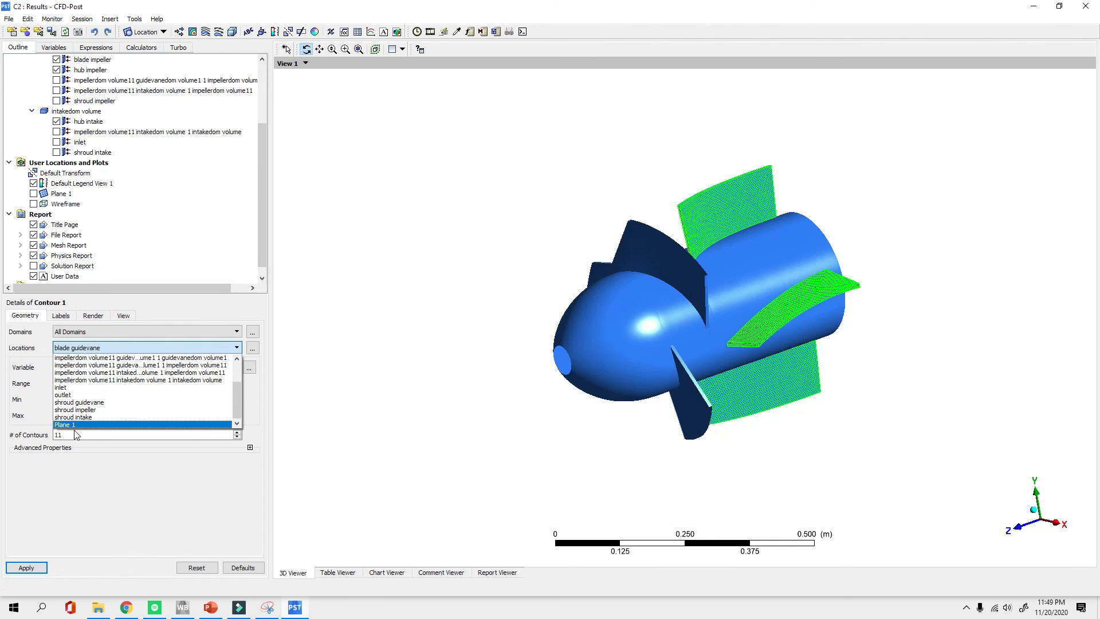
click(74, 425)
click(86, 383)
click(82, 401)
click(41, 565)
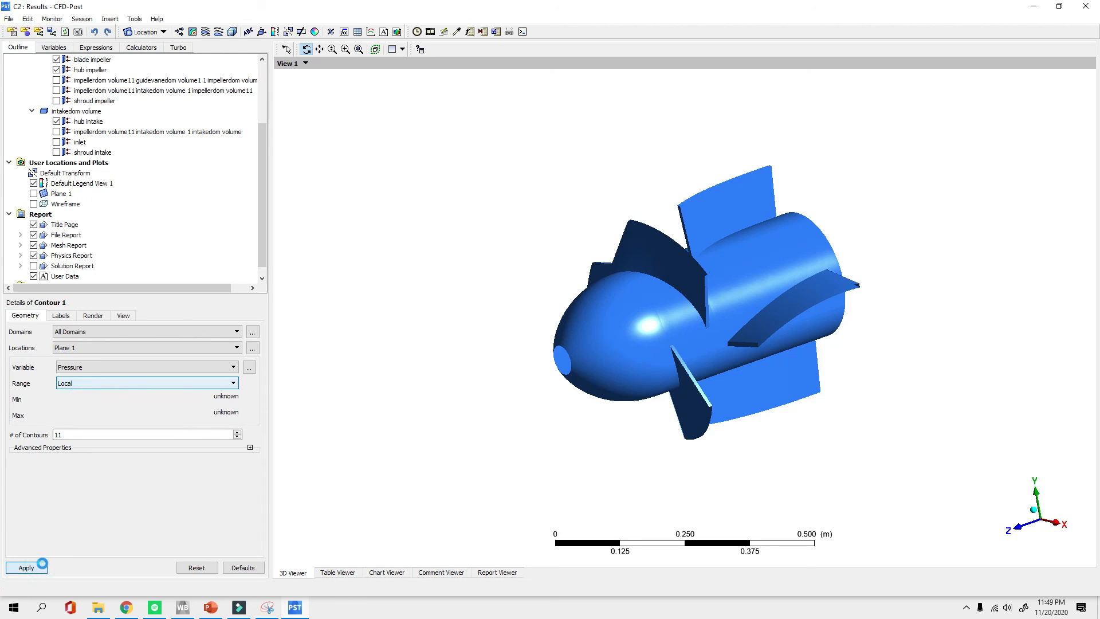
drag(665, 334, 645, 363)
click(1046, 526)
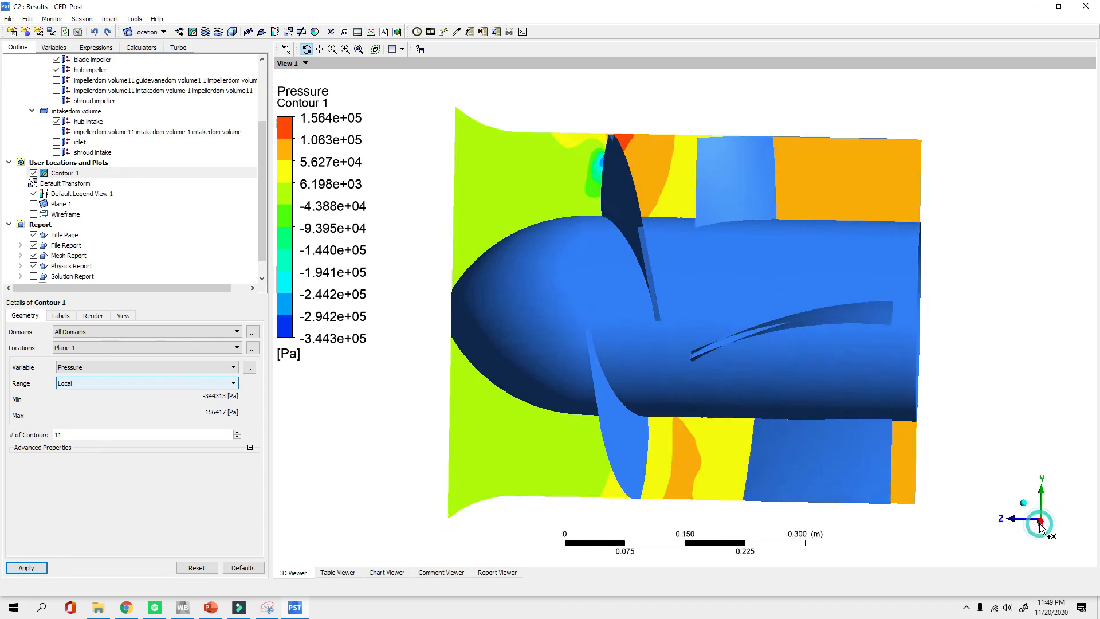
scroll(677, 264, down, 4)
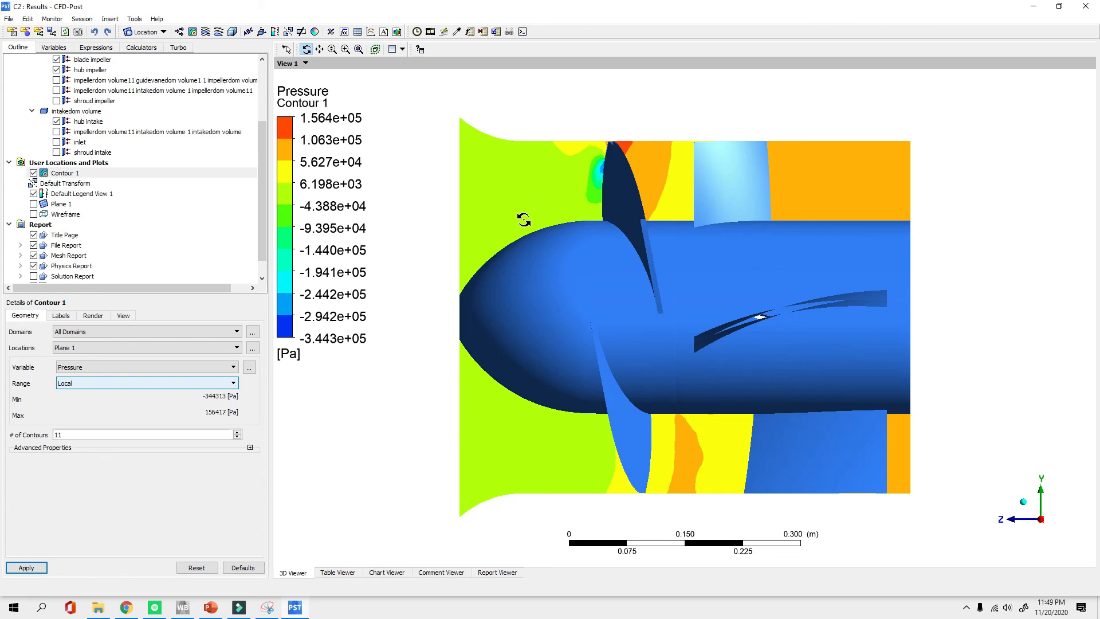
Change the variable of Contour 1 to Velocity and apply it to the plane
click(148, 368)
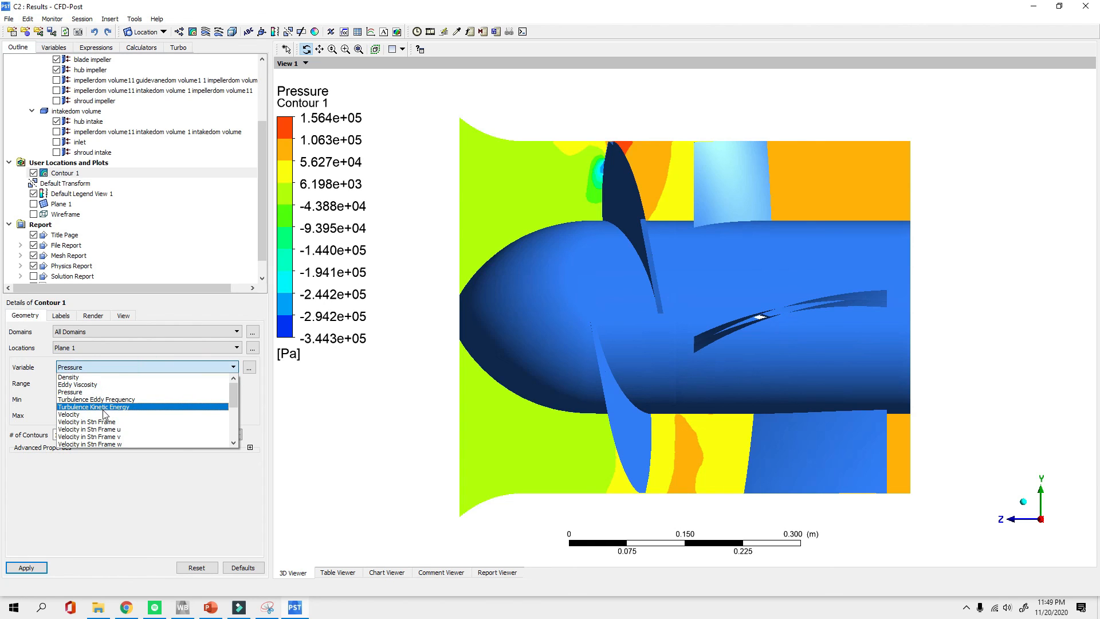
click(106, 414)
click(149, 367)
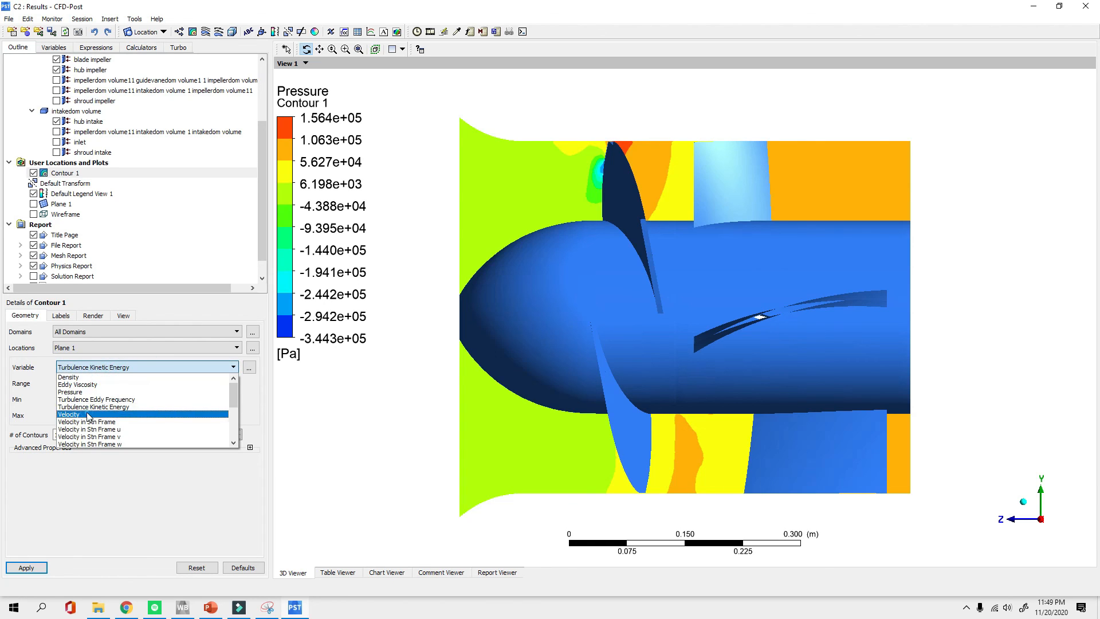
click(86, 416)
click(25, 566)
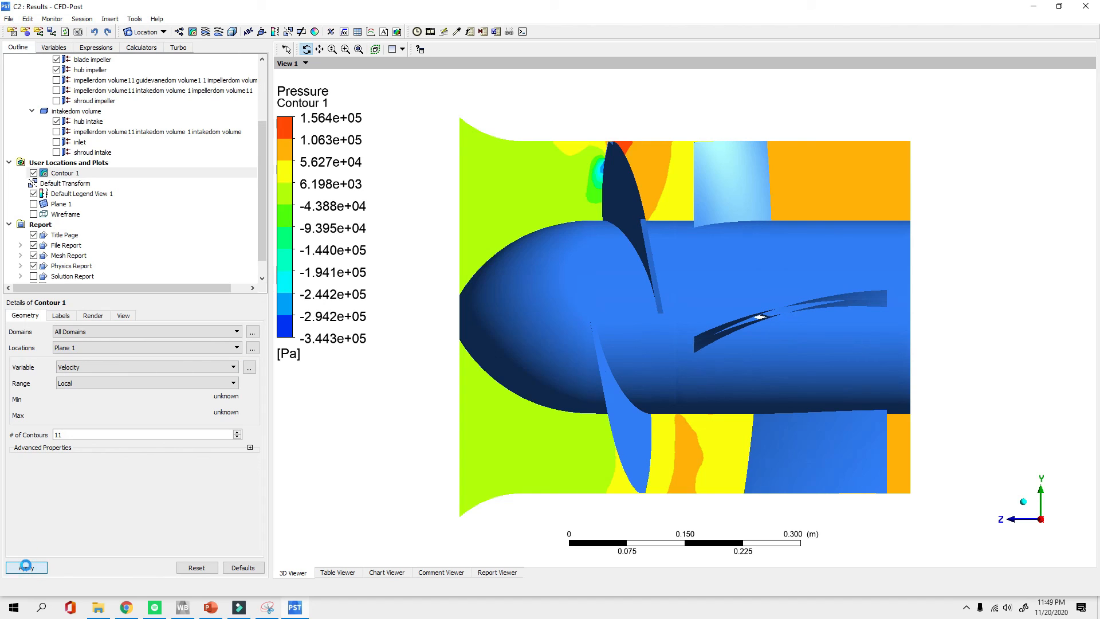
scroll(629, 398, down, 6)
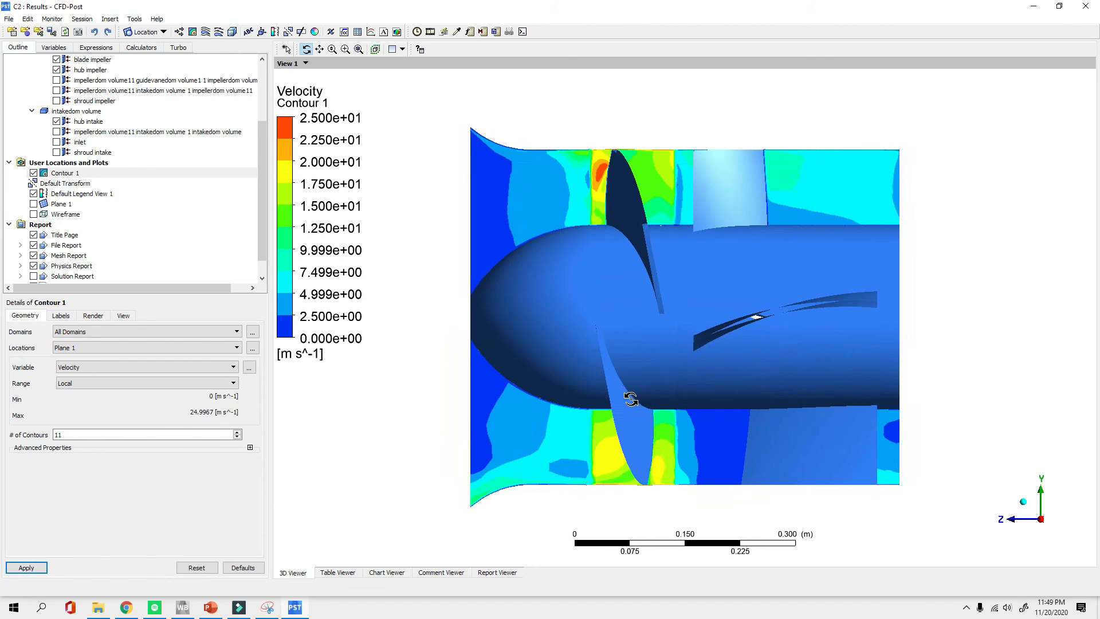
scroll(647, 469, up, 2)
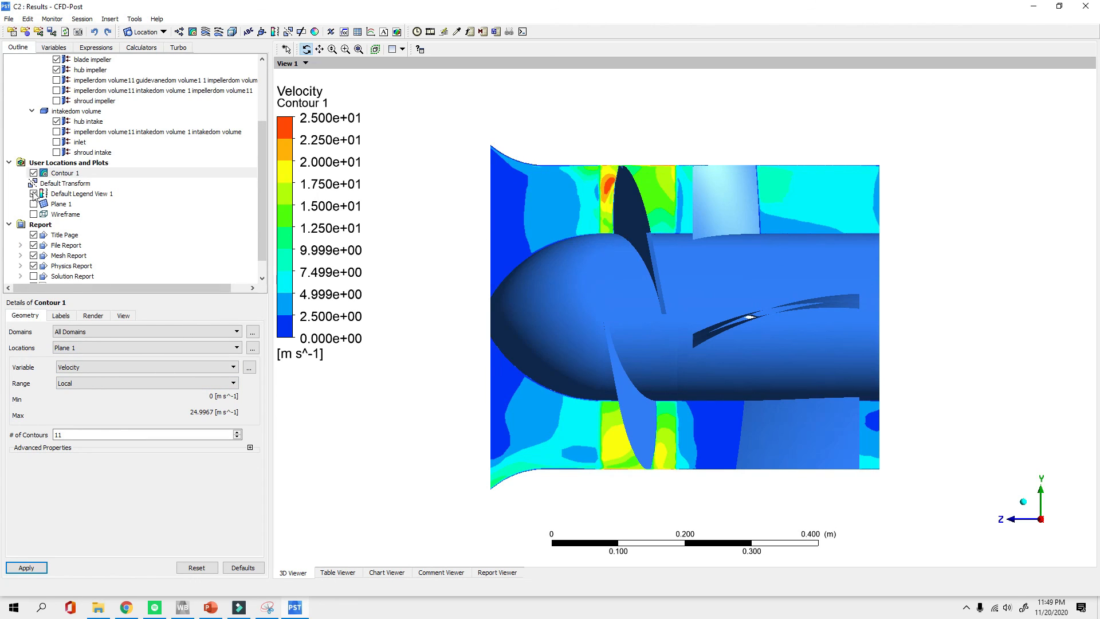
Hide Contour 1 and create a velocity vector plot located on Plane 1
click(34, 173)
click(180, 31)
click(220, 78)
click(84, 361)
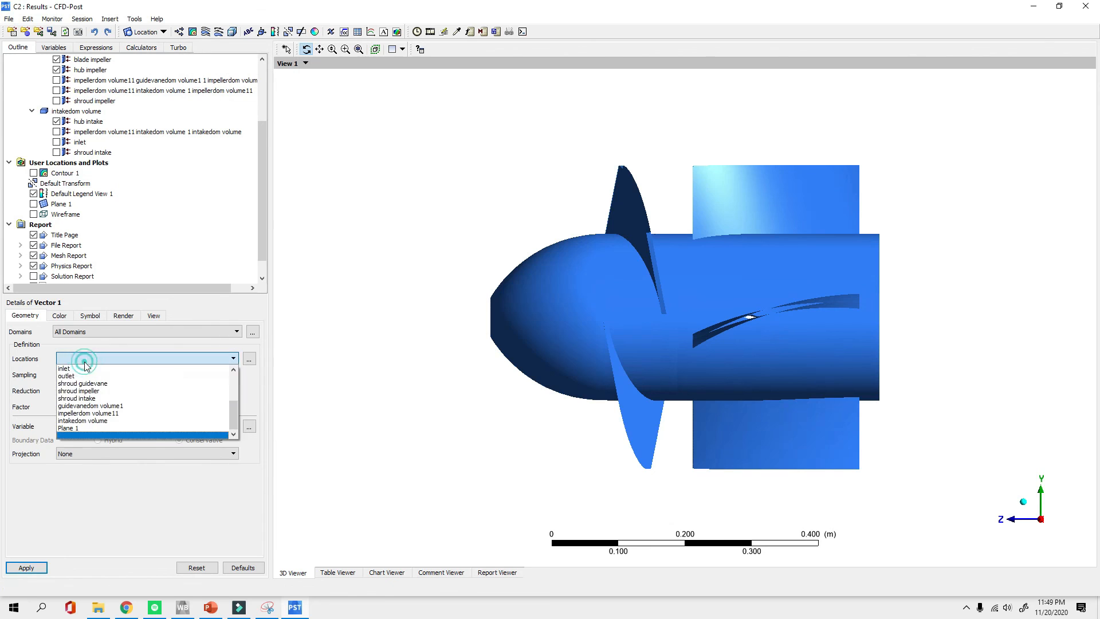
click(68, 427)
click(32, 568)
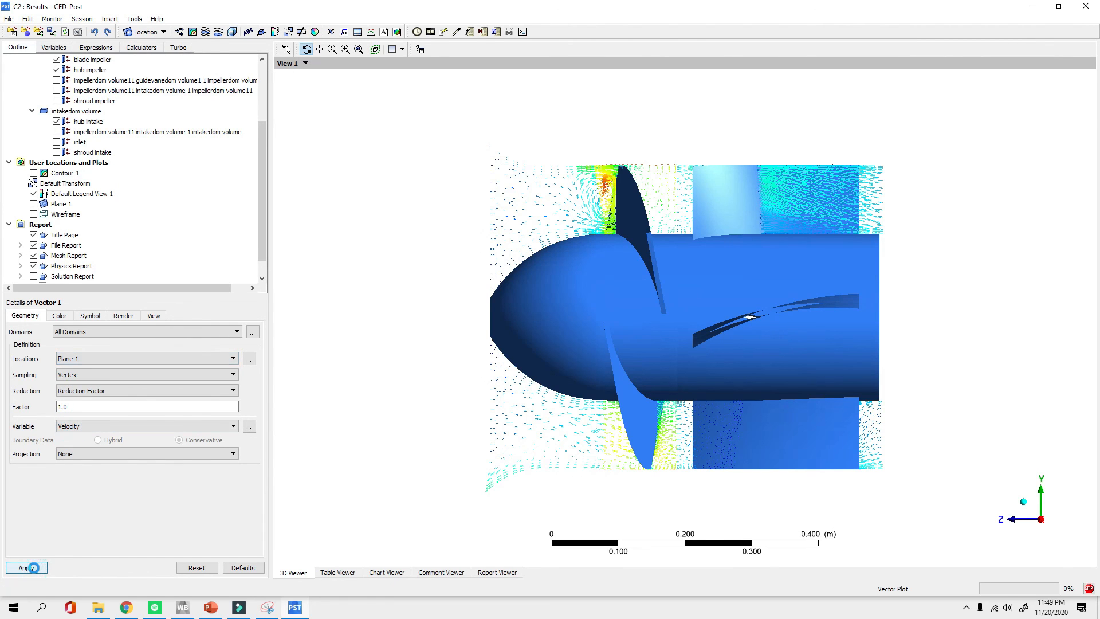
Hide the Vector 1 plot after checking the velocity vectors around the impeller blades
right_drag(492, 235, 817, 450)
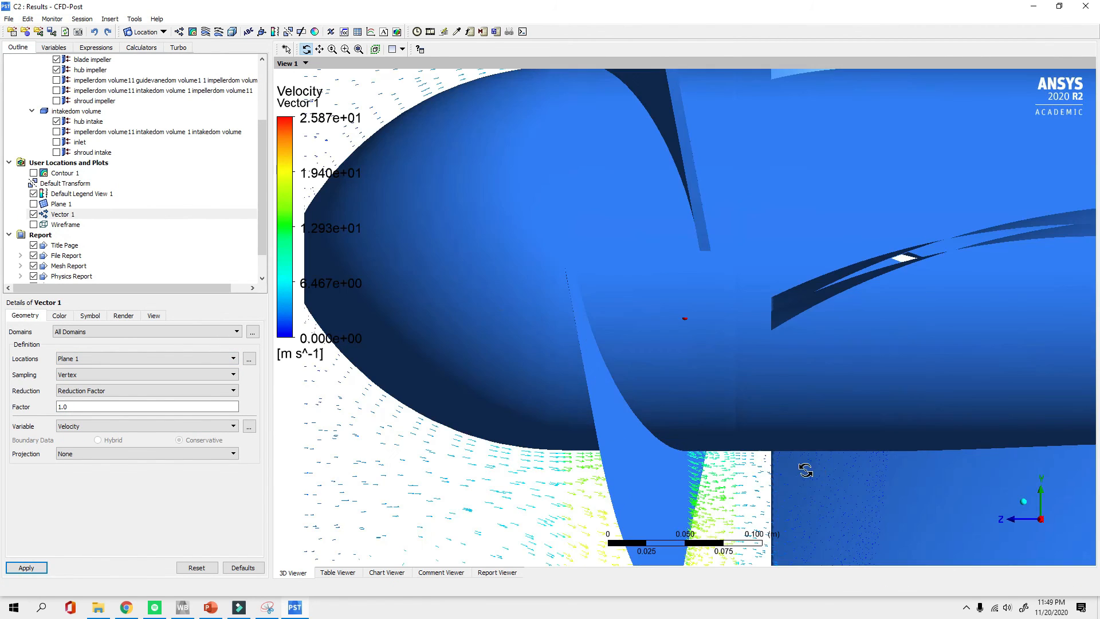
scroll(581, 472, down, 7)
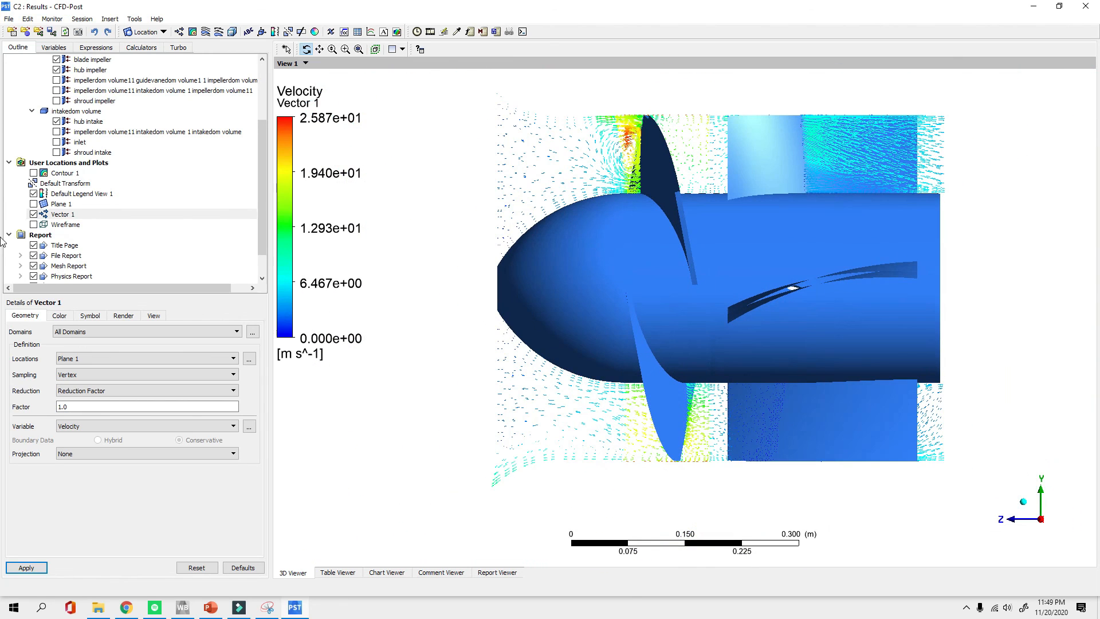
click(34, 214)
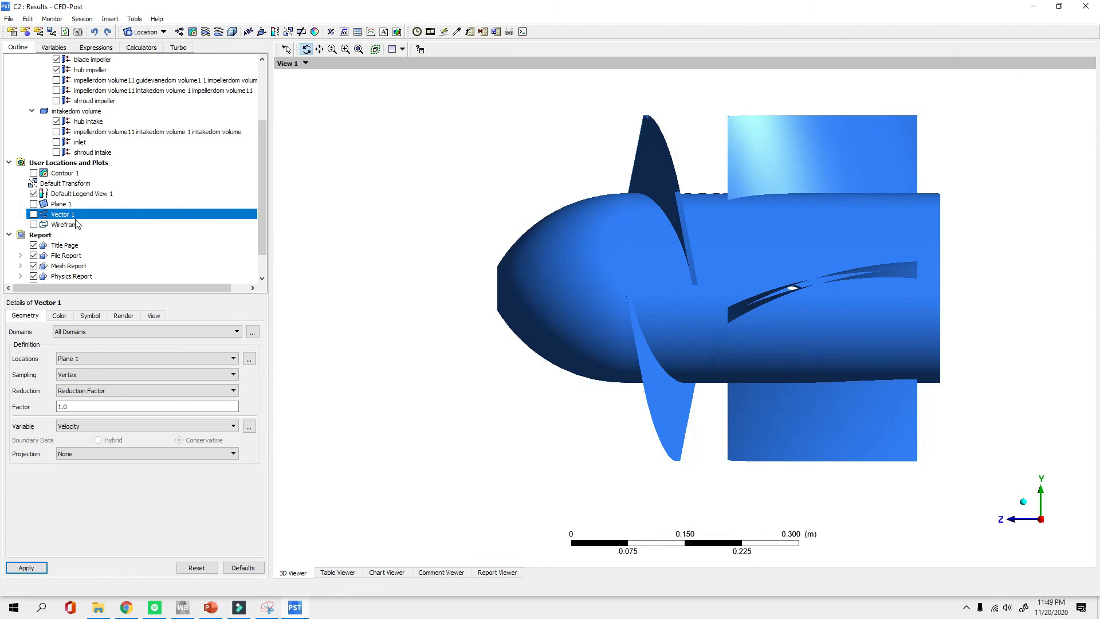
drag(659, 246, 619, 229)
Create a 3D velocity streamline plot for all domains starting from the inlet with 25 equally spaced points
click(218, 32)
click(241, 81)
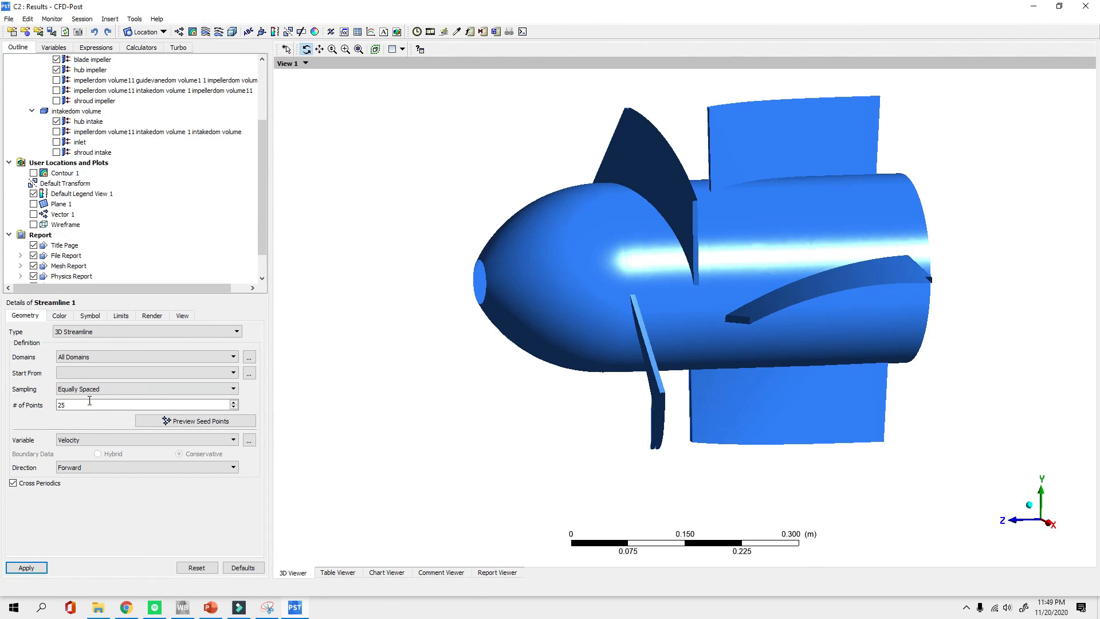
click(92, 373)
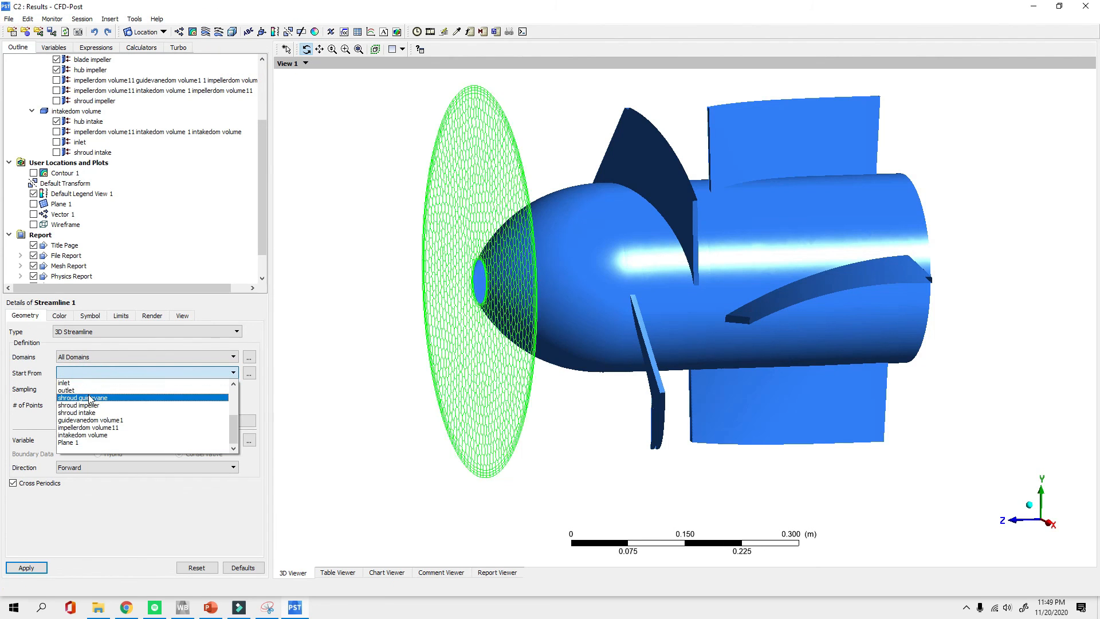
click(65, 382)
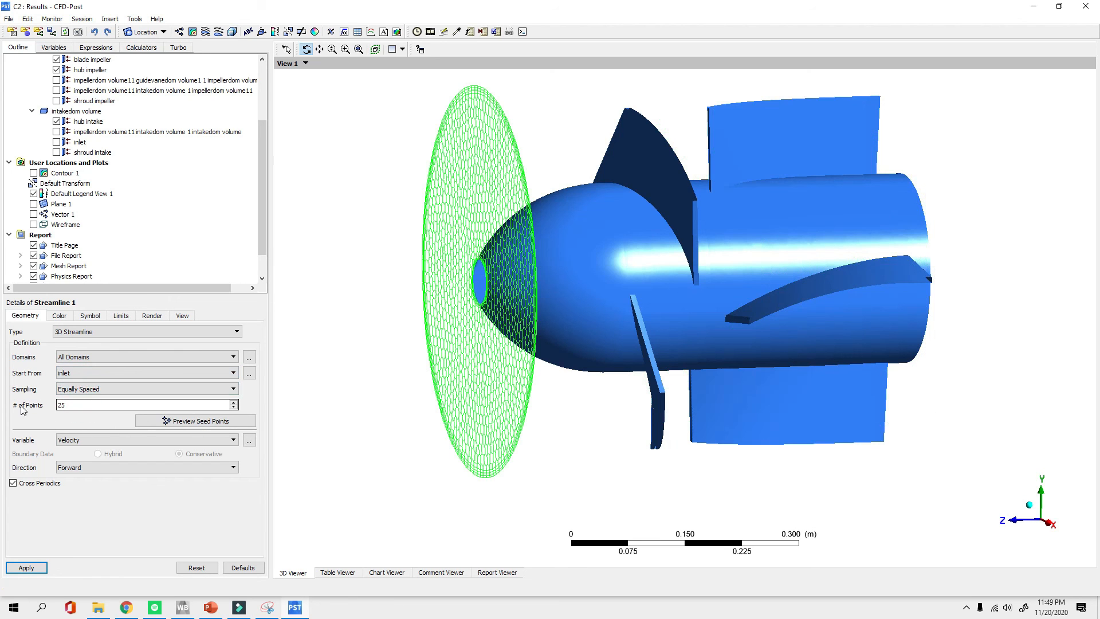
click(36, 568)
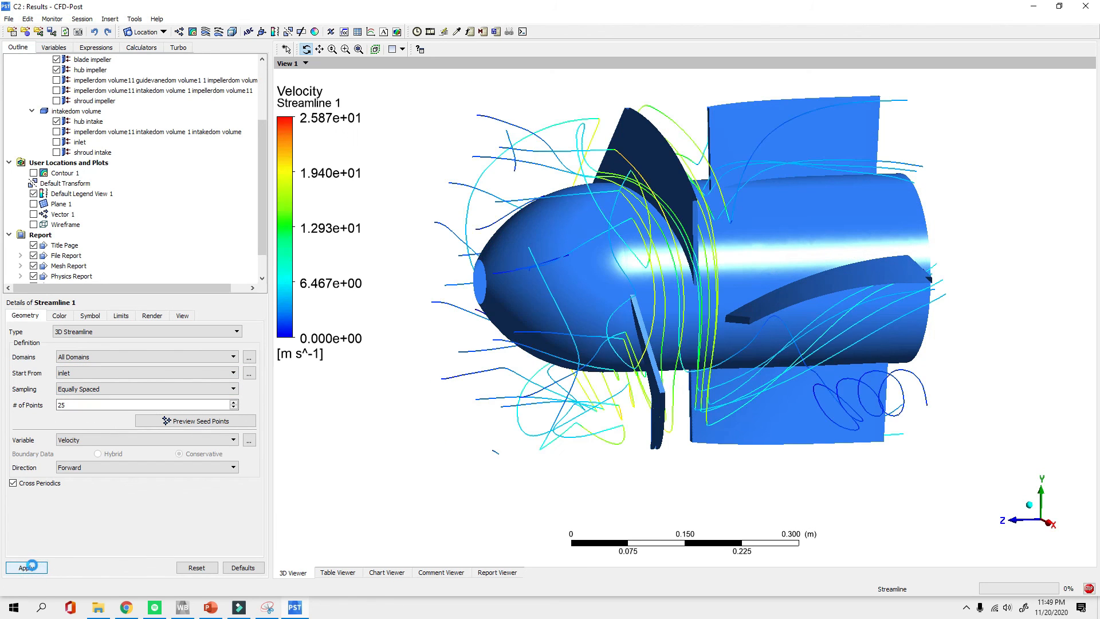
mouse_move(286, 538)
mouse_down()
mouse_move(418, 506)
mouse_move(472, 508)
mouse_move(438, 490)
mouse_up()
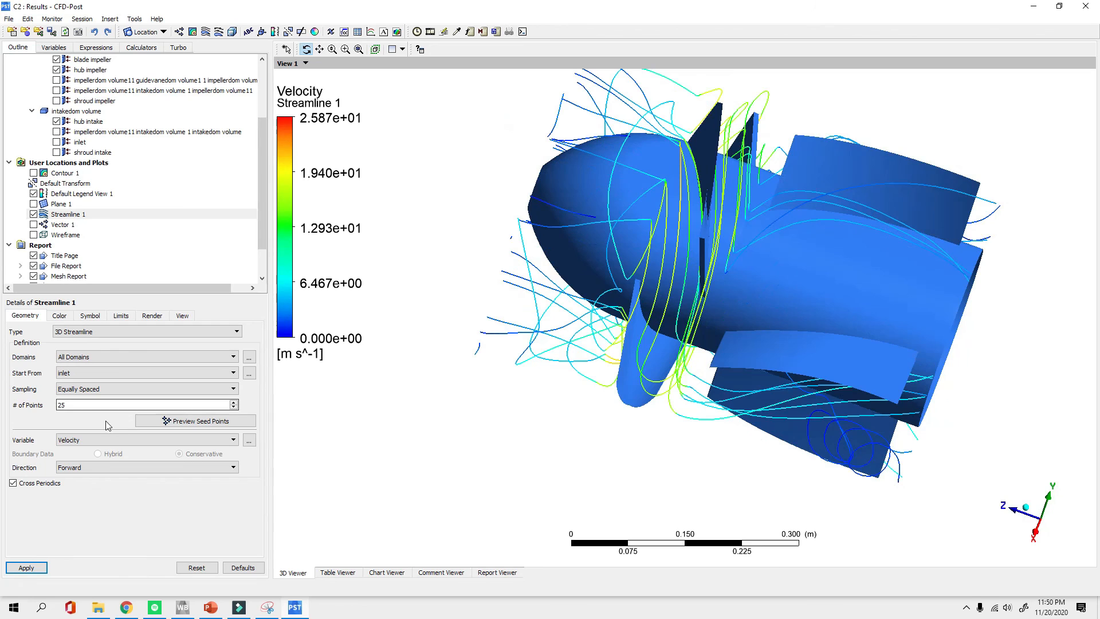
Increase the number of starting points of Streamline 1 to 50 and apply it
drag(88, 404, 2, 405)
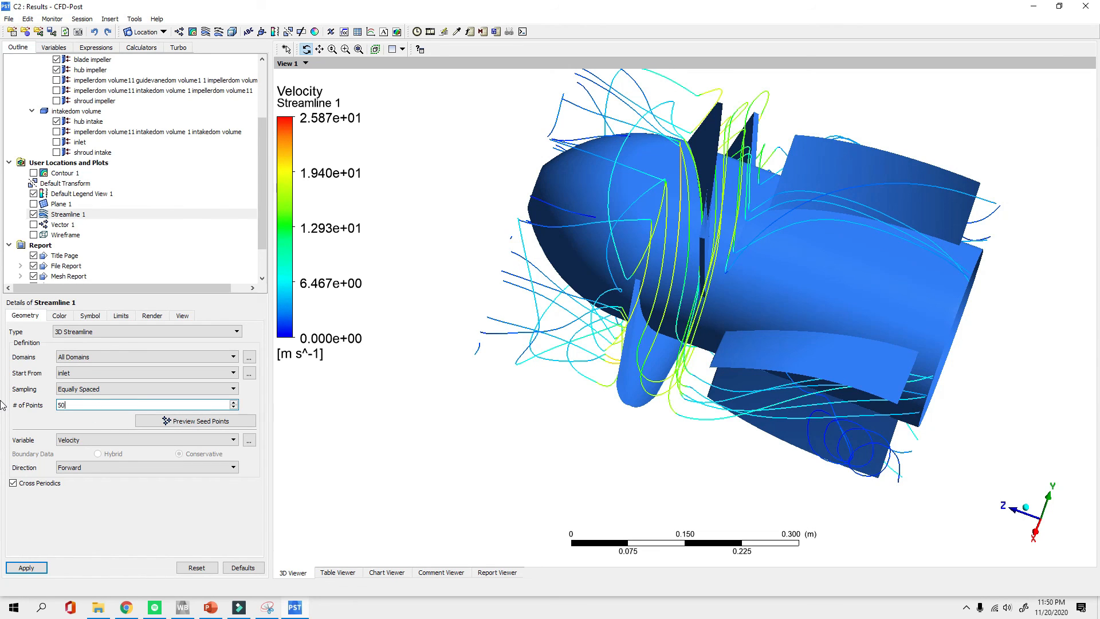
text(50)
click(26, 568)
drag(428, 244, 551, 344)
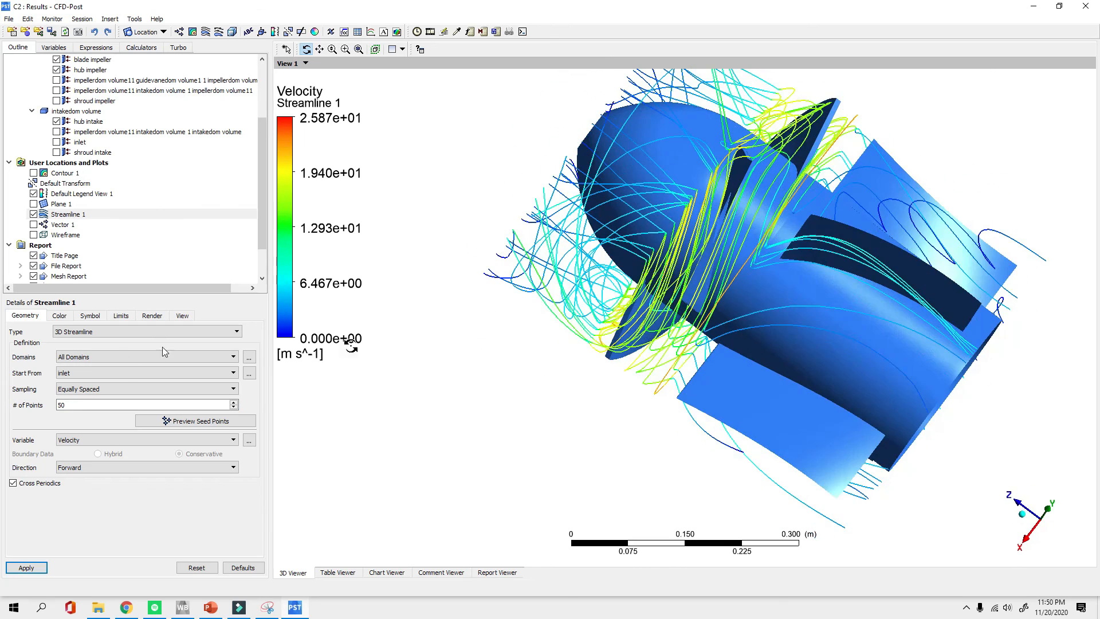
Change the stream type of Streamline 1 to Tube with 12 sides and apply it
click(90, 315)
click(86, 443)
click(81, 456)
click(234, 473)
click(26, 568)
drag(418, 536, 782, 317)
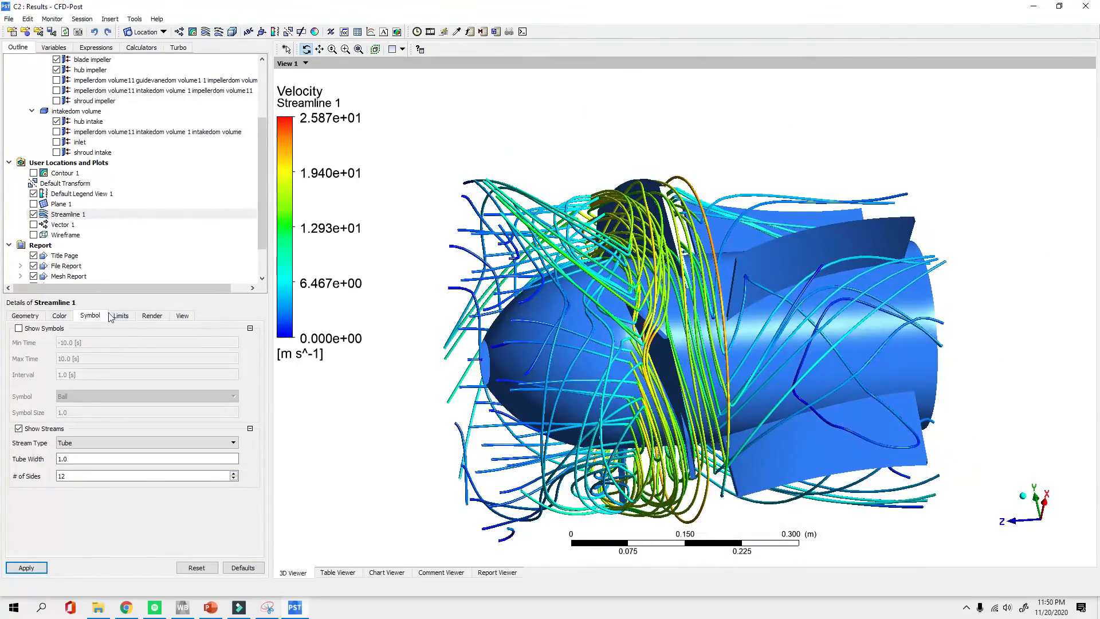
Enable symbols on Streamline 1 using Arrowhead3D with an interval of 0.1 s
click(56, 329)
click(116, 396)
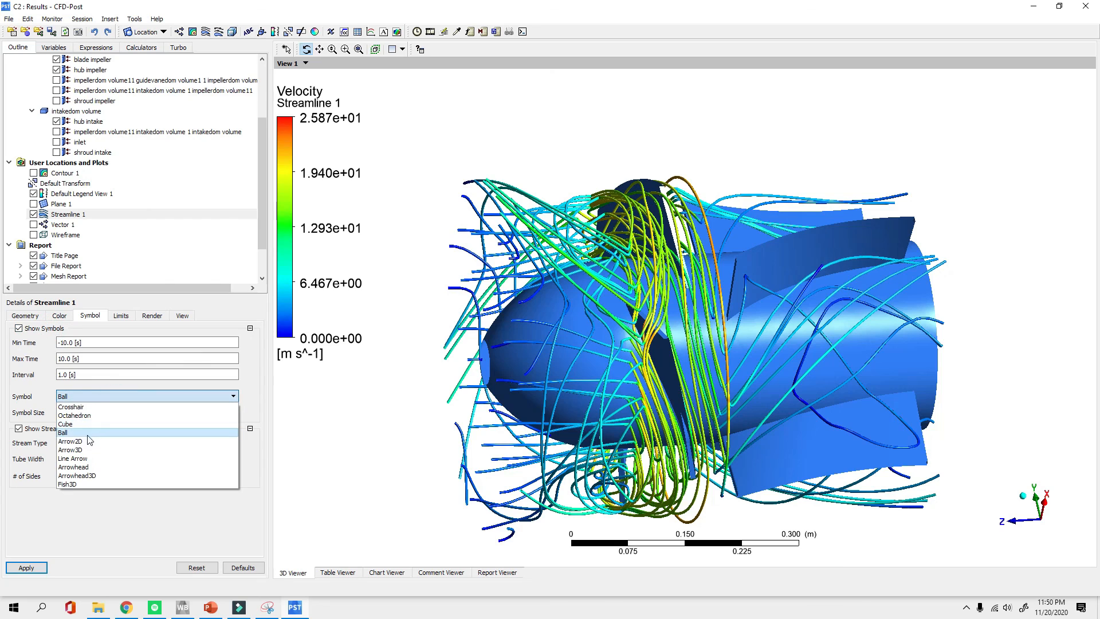
click(90, 476)
click(89, 375)
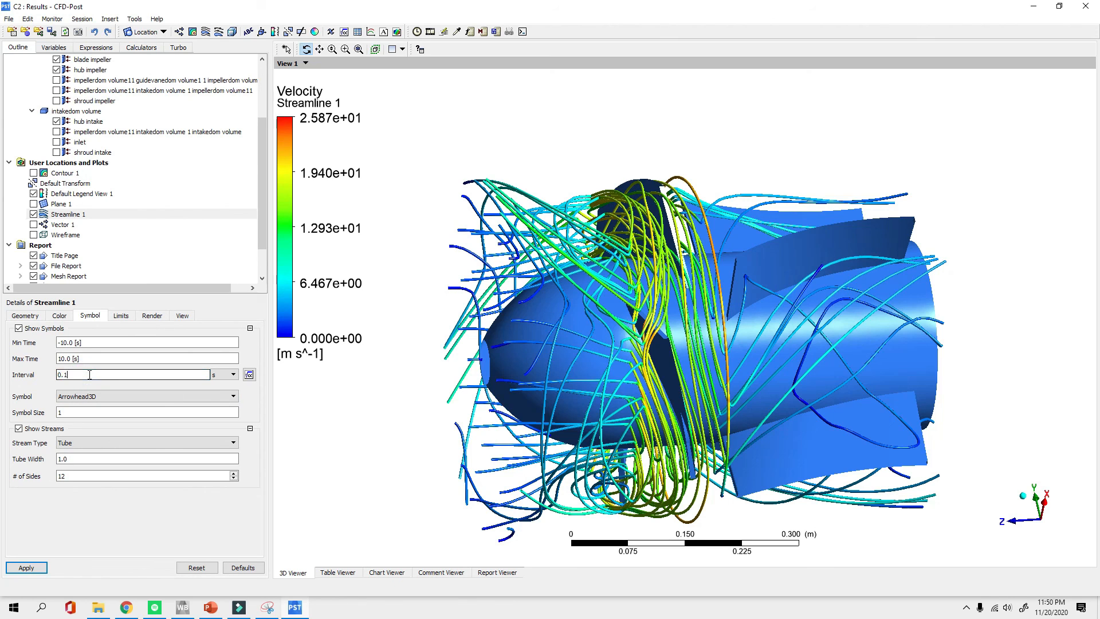
text(0.1)
click(30, 569)
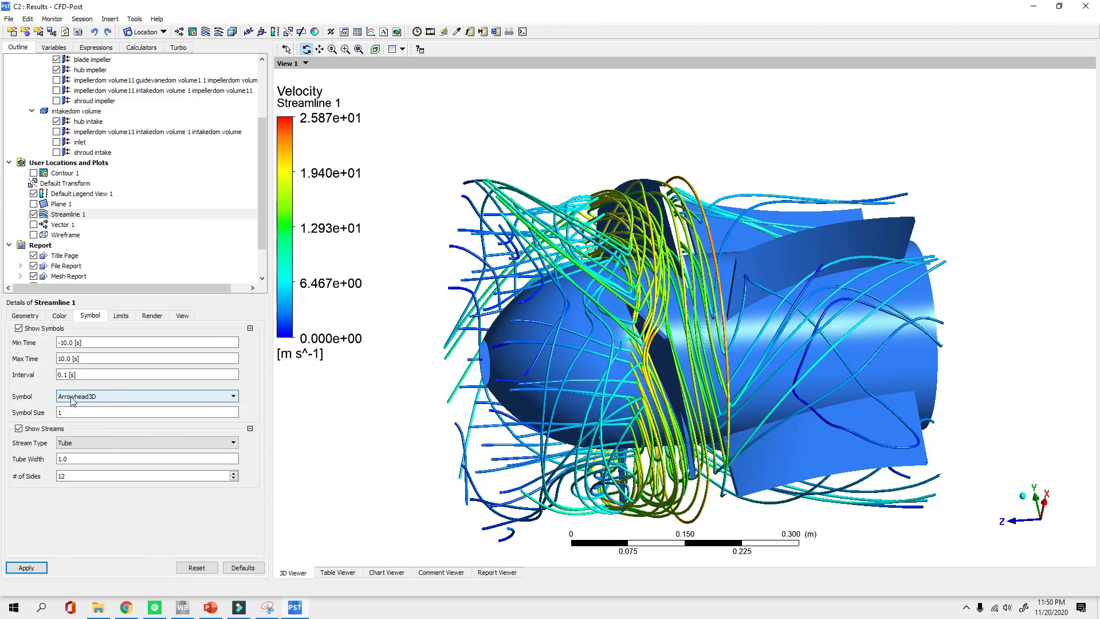
drag(735, 378, 685, 498)
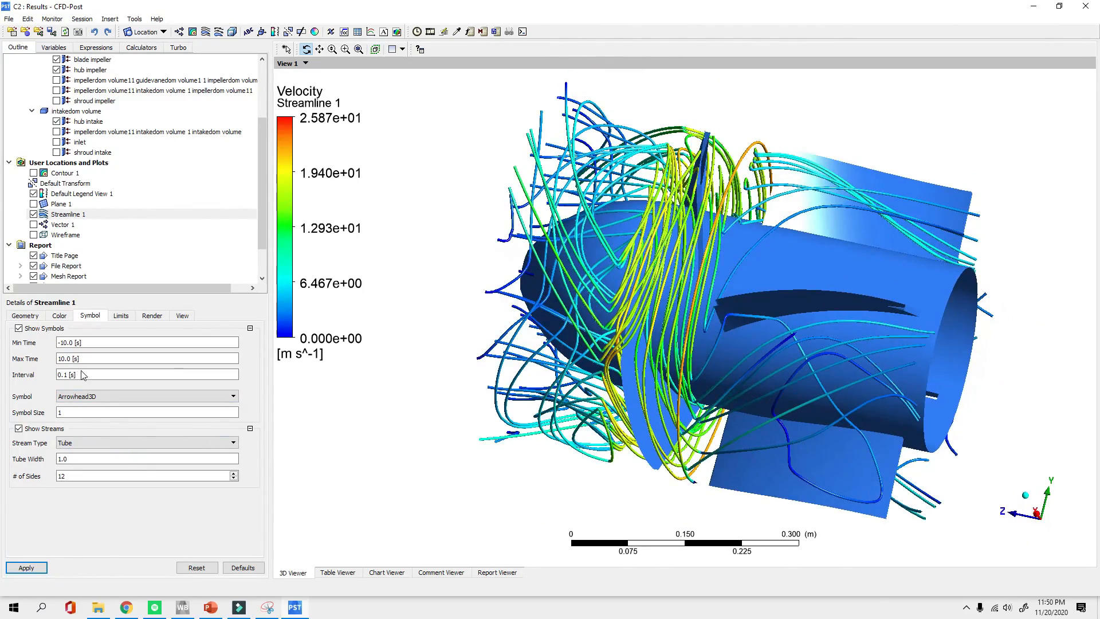
Enlarge the streamline arrowheads to a symbol size of 2.79 and set their interval to 0.01 s
click(86, 412)
drag(79, 420, 102, 423)
click(34, 567)
drag(659, 344, 659, 372)
click(63, 375)
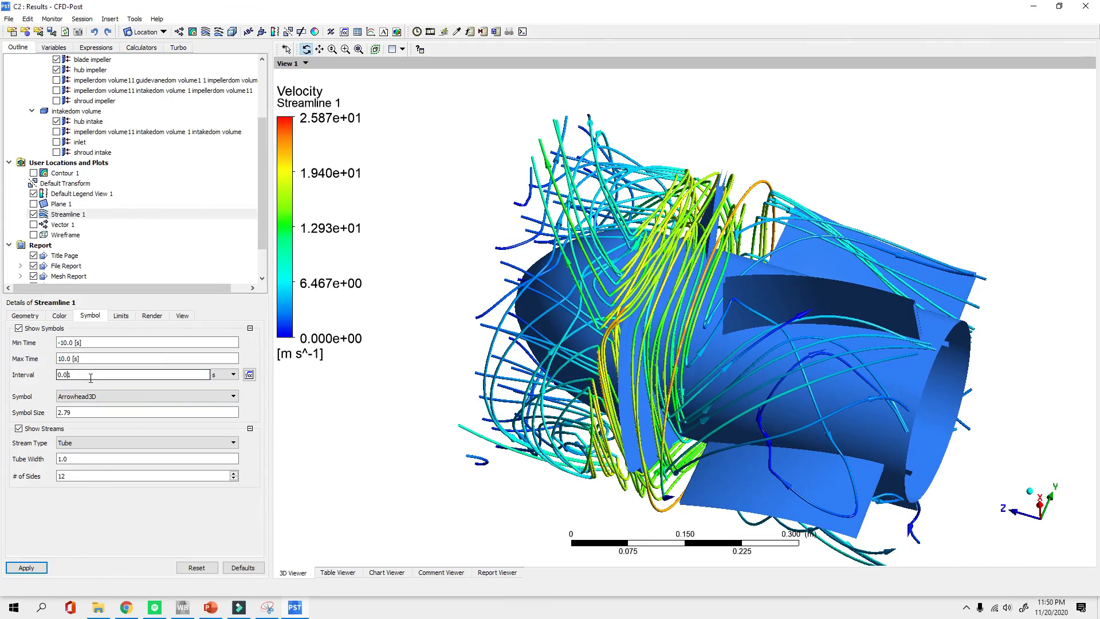
click(27, 567)
drag(671, 344, 723, 389)
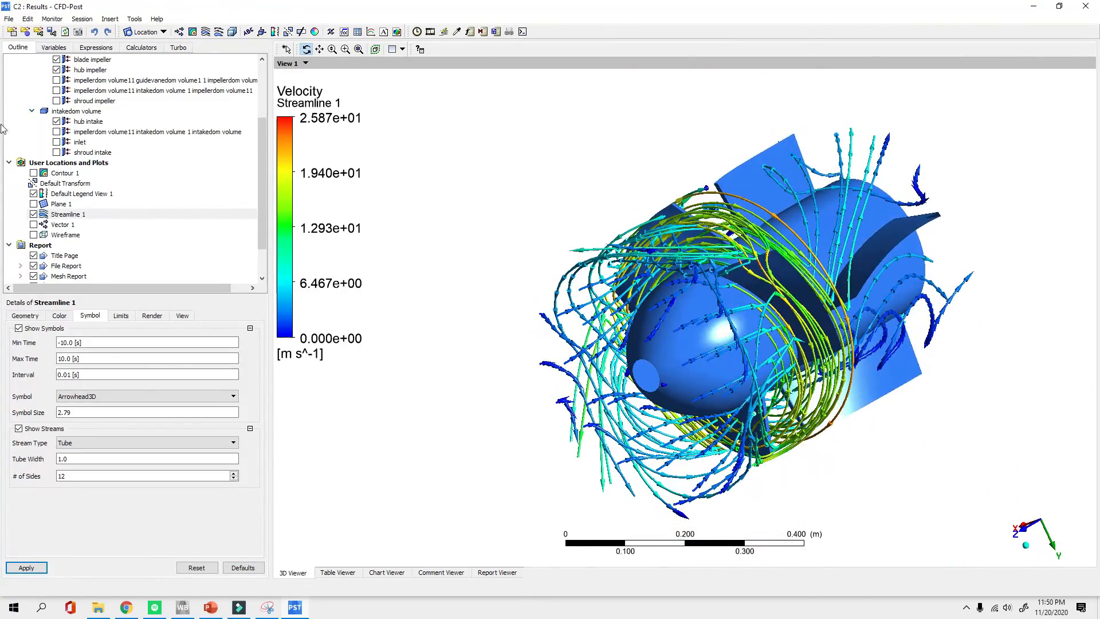
Hide Streamline 1 so that only the hub, impeller blades and guide vanes are shown
scroll(73, 198, down, 1)
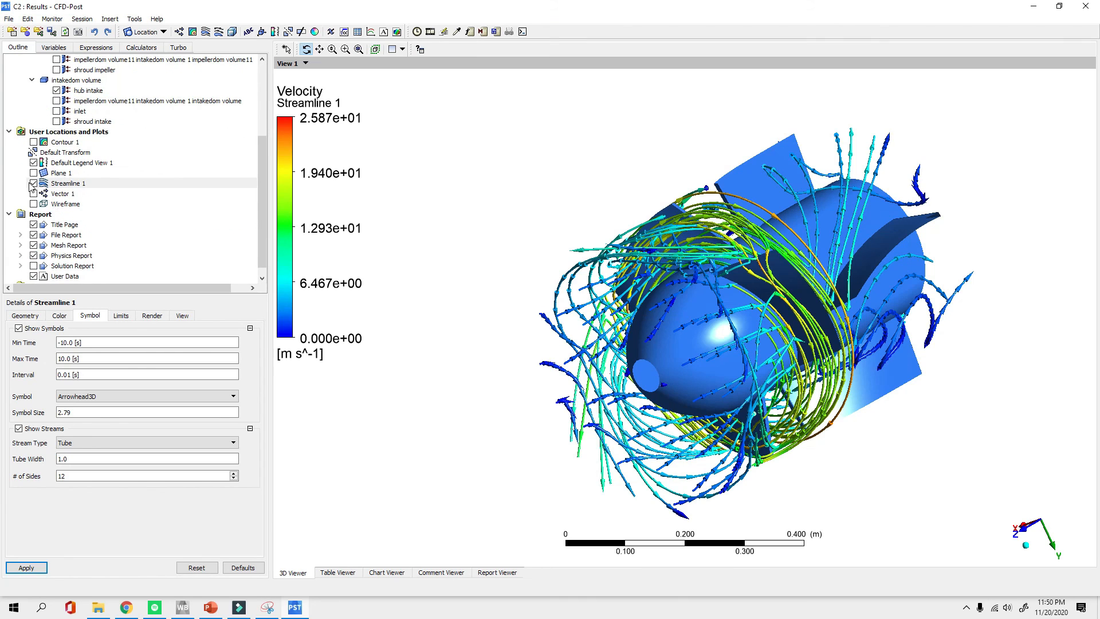
click(34, 183)
drag(676, 316, 698, 297)
right_drag(344, 98, 973, 466)
Create a second velocity vector plot for all domains located on the inlet
click(193, 32)
click(215, 79)
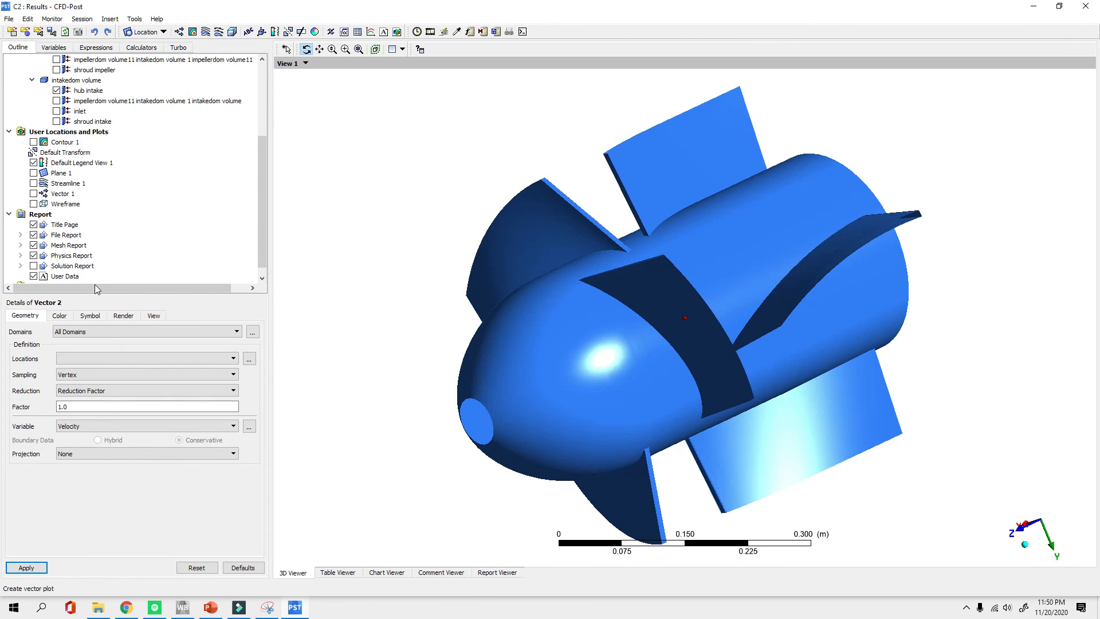
click(111, 358)
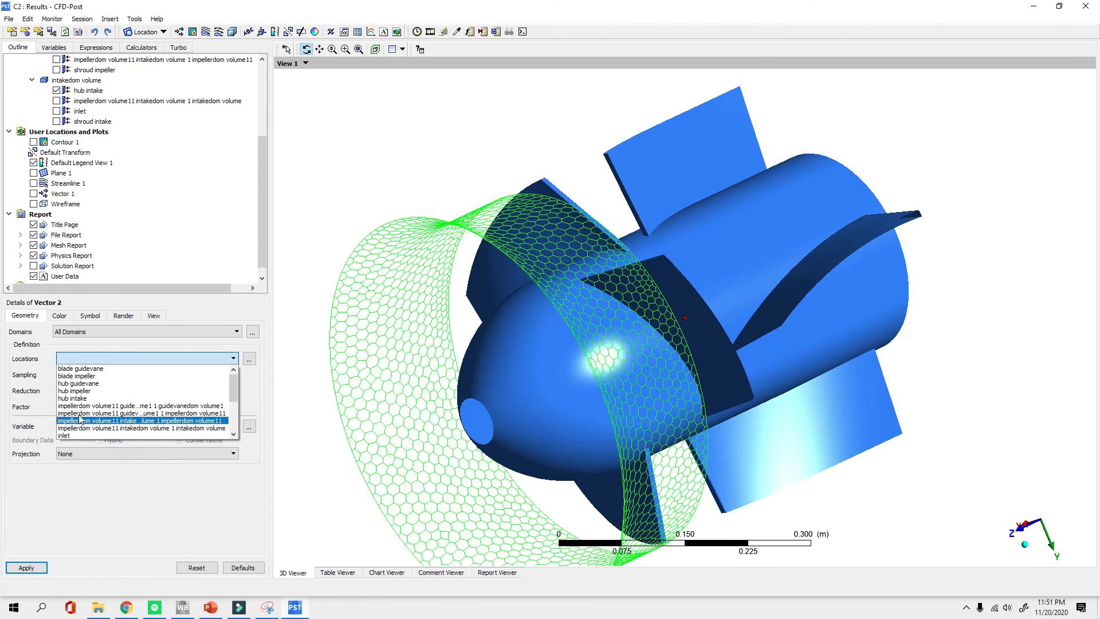
scroll(92, 410, up, 1)
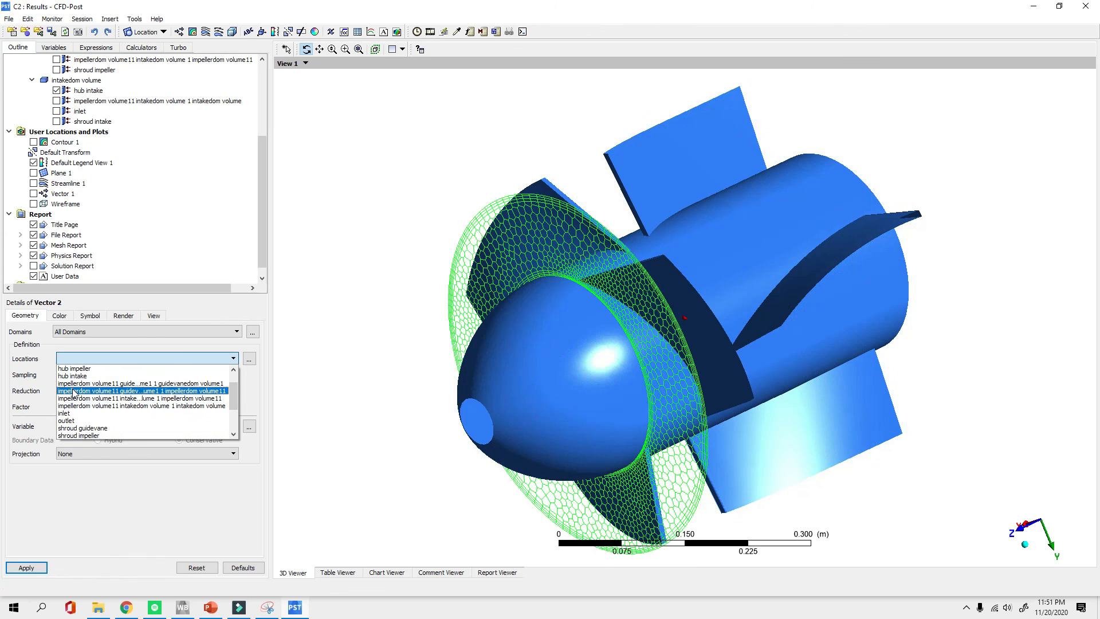
click(86, 413)
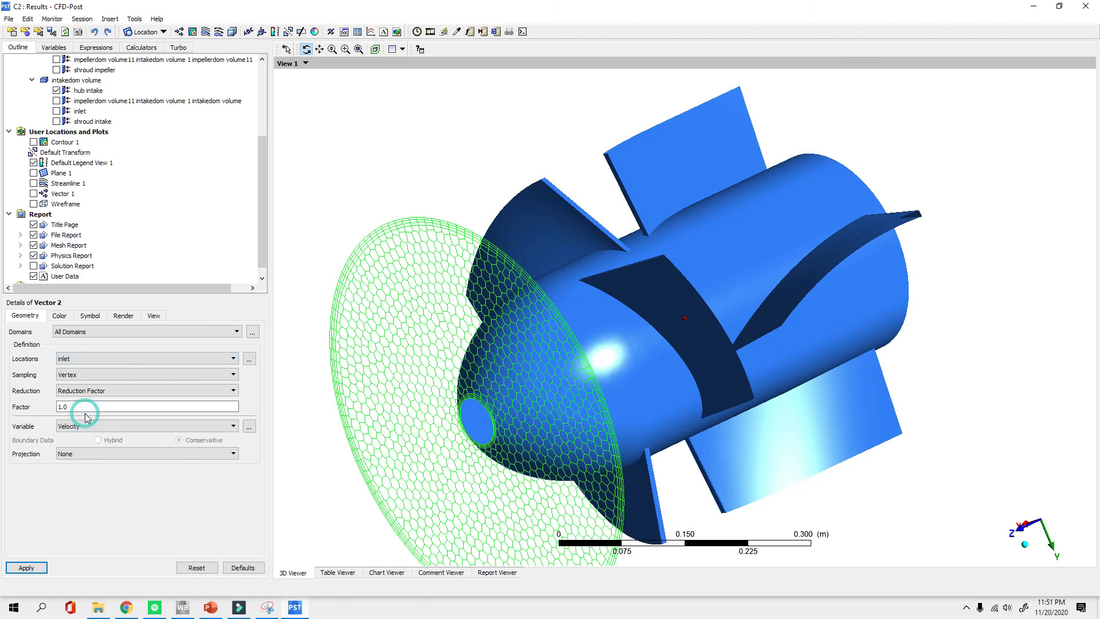
click(27, 568)
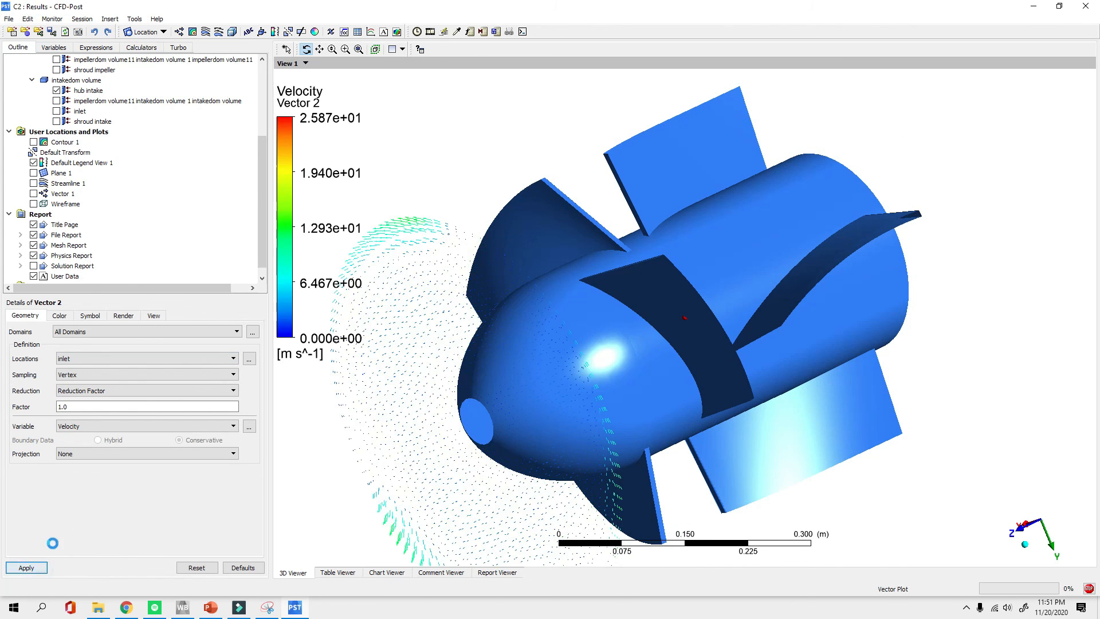
drag(578, 367, 599, 287)
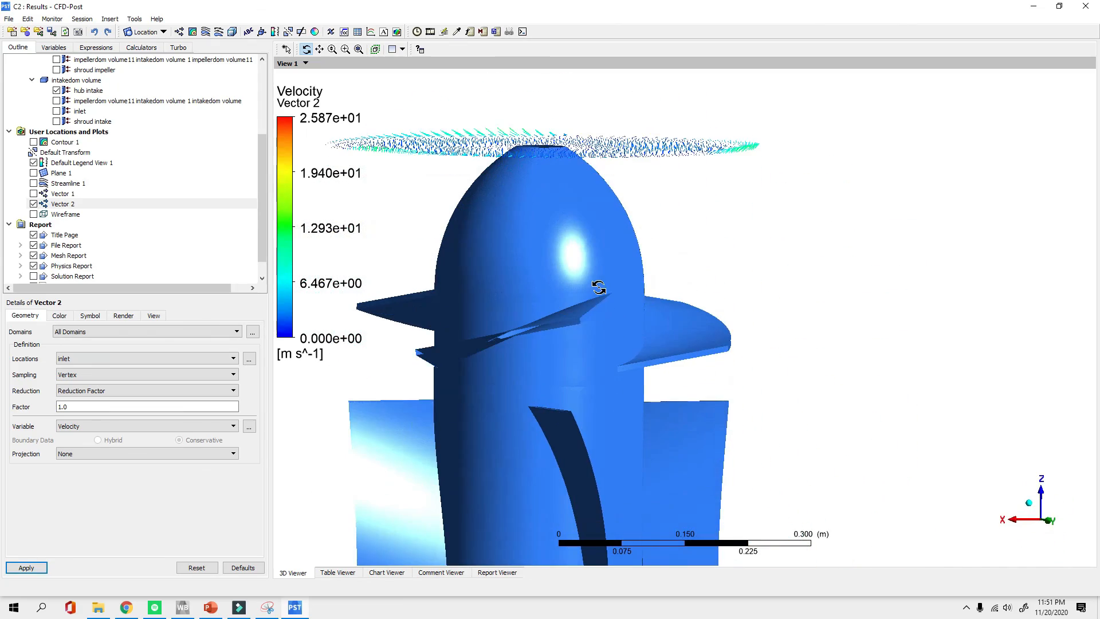
Examine the direction of the velocity vectors across the inlet from the side and obliquely from above
click(1052, 526)
right_drag(553, 148, 738, 192)
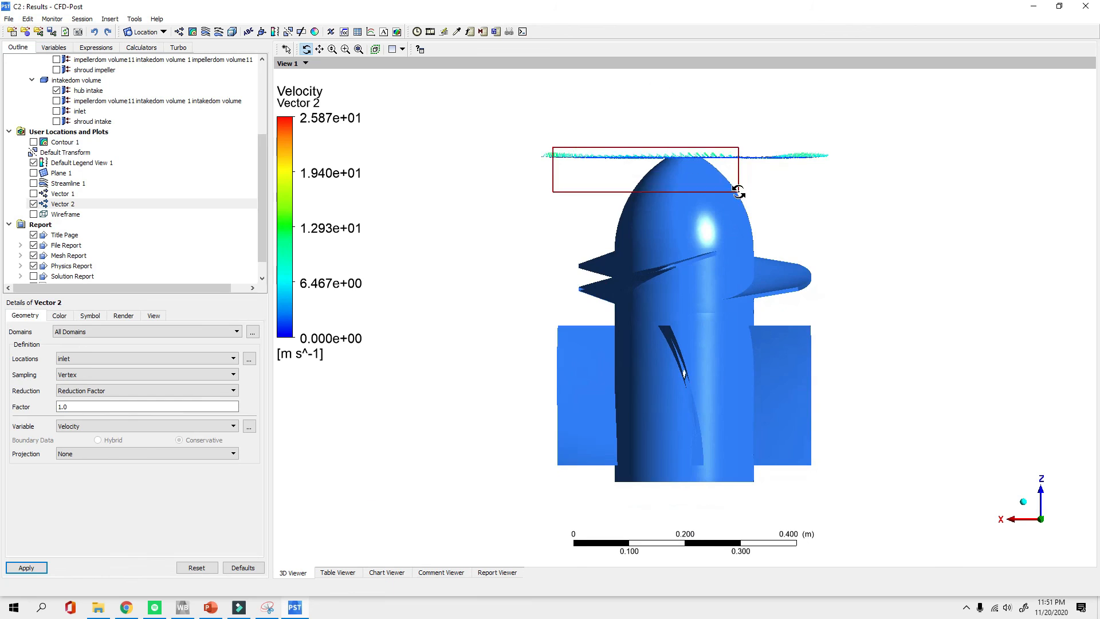
right_drag(619, 228, 715, 260)
drag(631, 453, 626, 451)
scroll(626, 451, down, 10)
drag(704, 375, 401, 339)
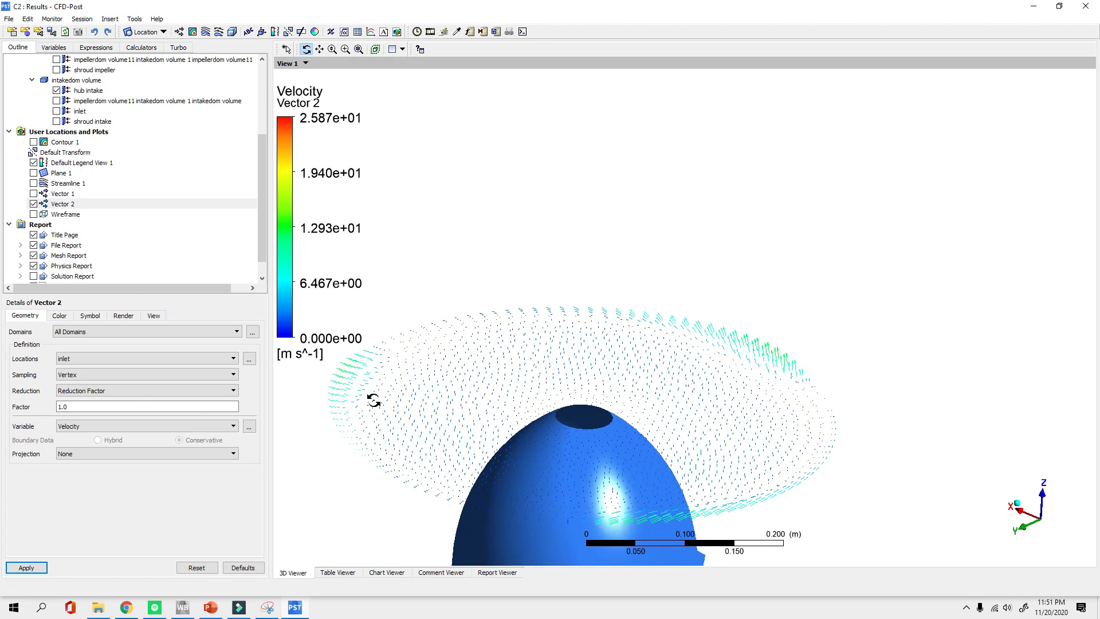
drag(374, 400, 799, 347)
drag(487, 283, 582, 394)
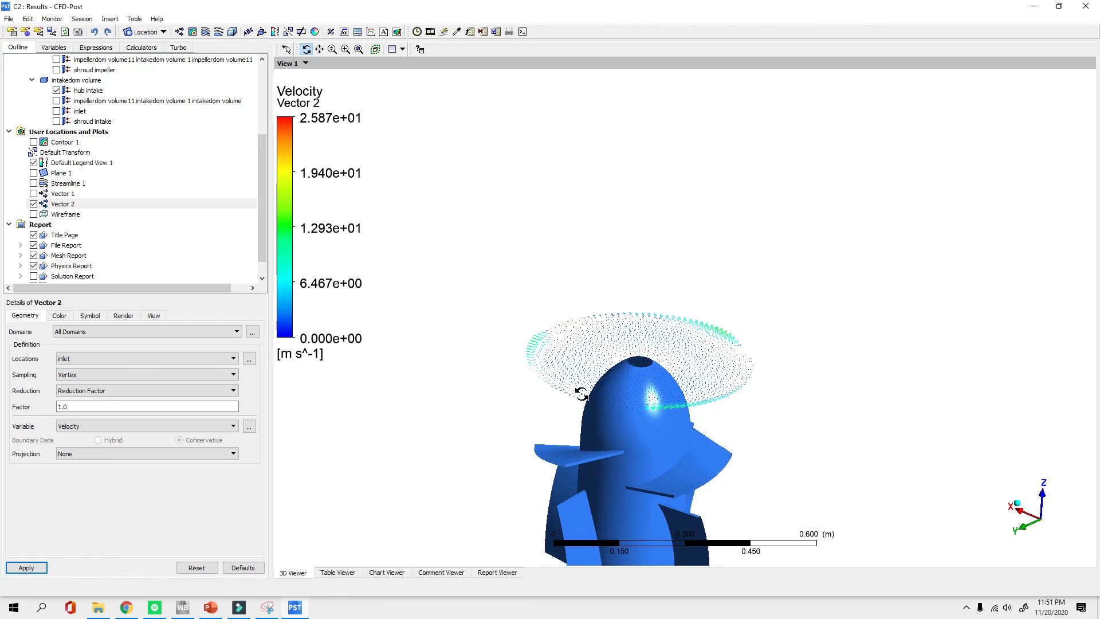
Hide Vector 2, and show Plane 1 temporarily to check its position before hiding it again
click(34, 204)
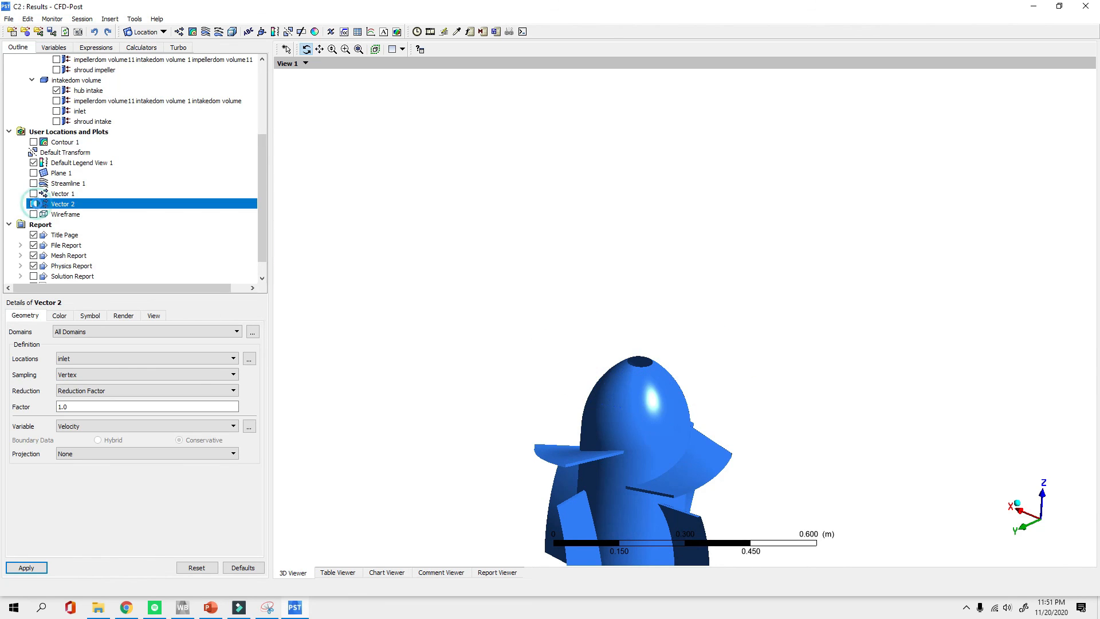
click(34, 173)
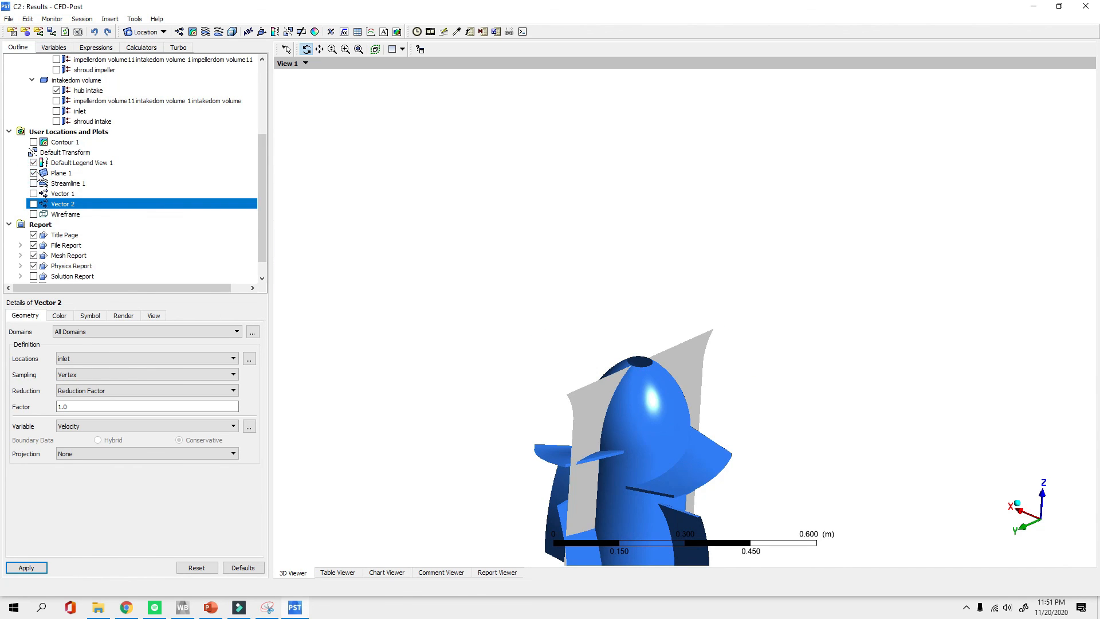
drag(738, 357, 630, 378)
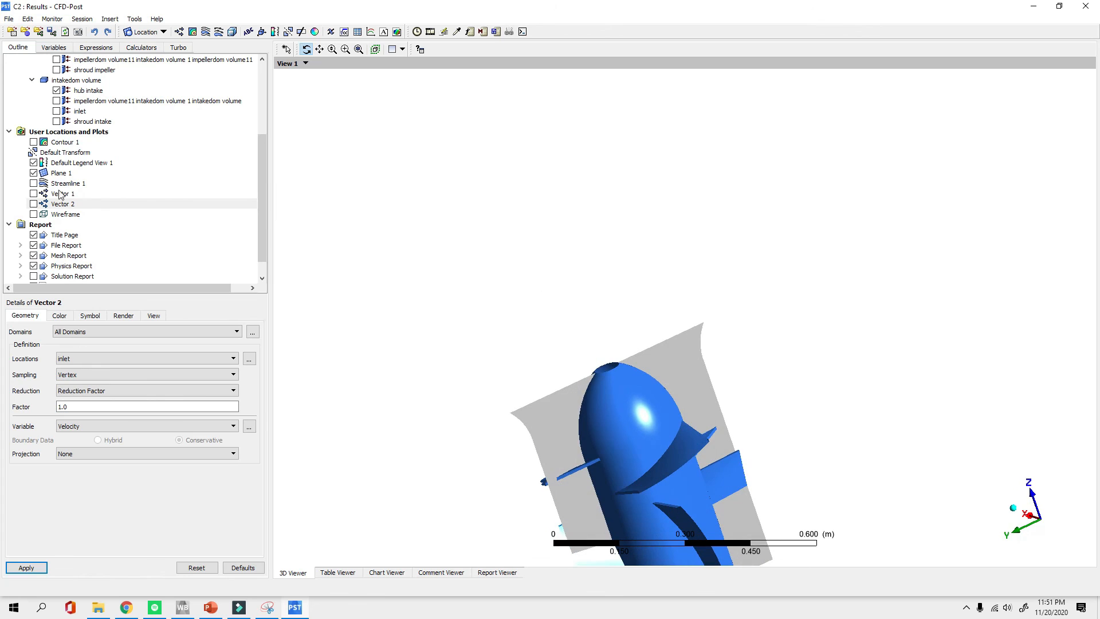
click(34, 173)
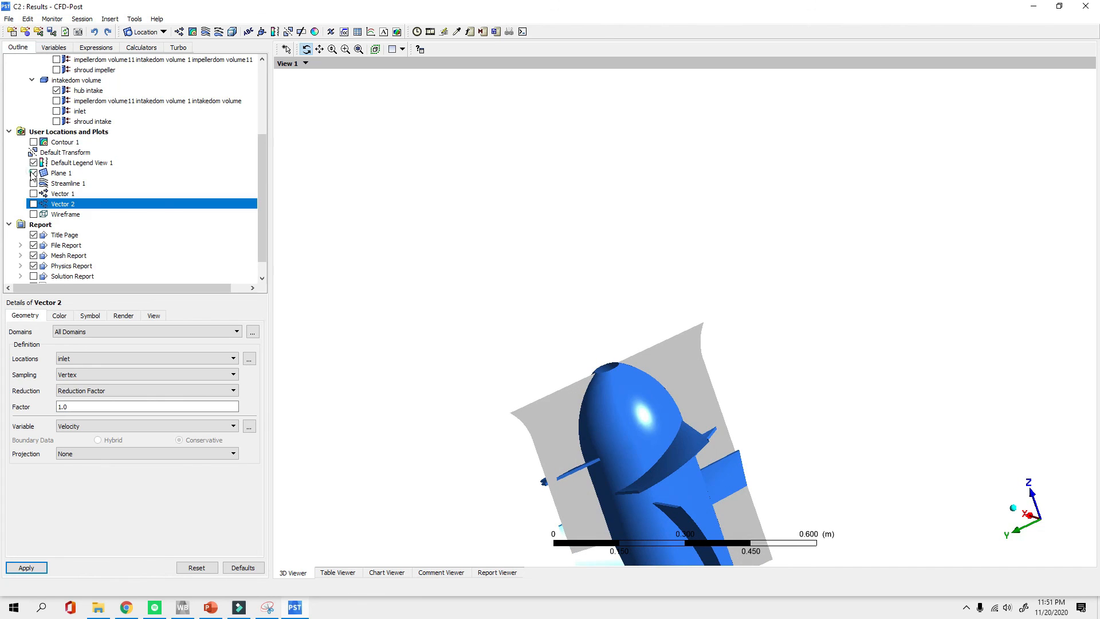
Display the inlet boundary surface of the intake domain and inspect it in front of the hub
click(34, 204)
scroll(99, 181, up, 3)
click(56, 204)
drag(660, 332, 692, 351)
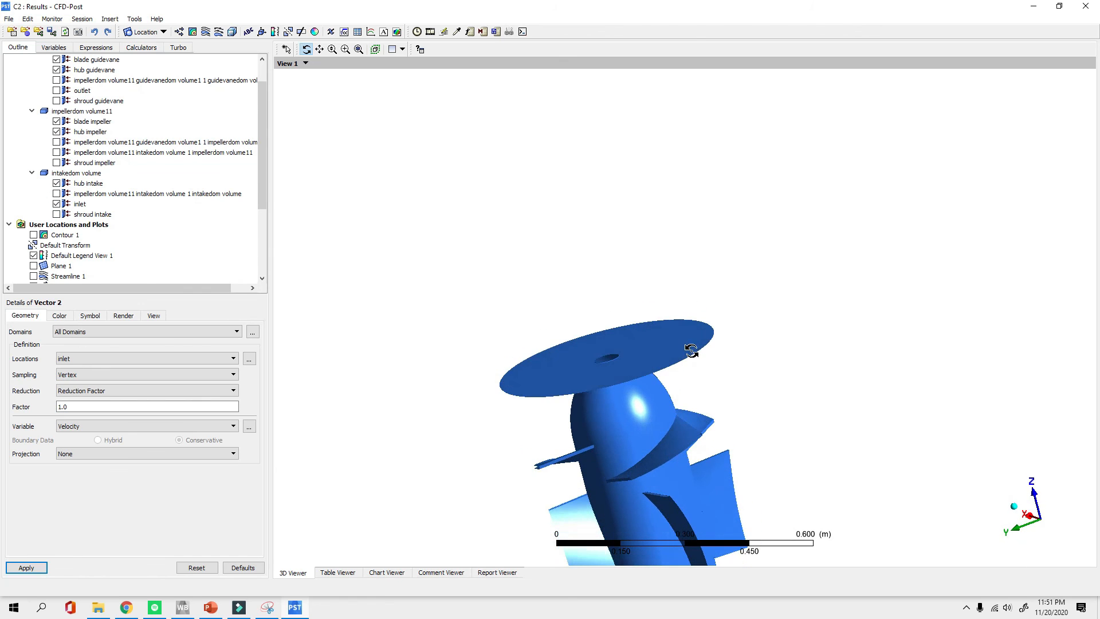
scroll(131, 430, down, 1)
scroll(104, 431, up, 2)
drag(508, 277, 643, 208)
scroll(624, 176, up, 2)
drag(969, 375, 600, 363)
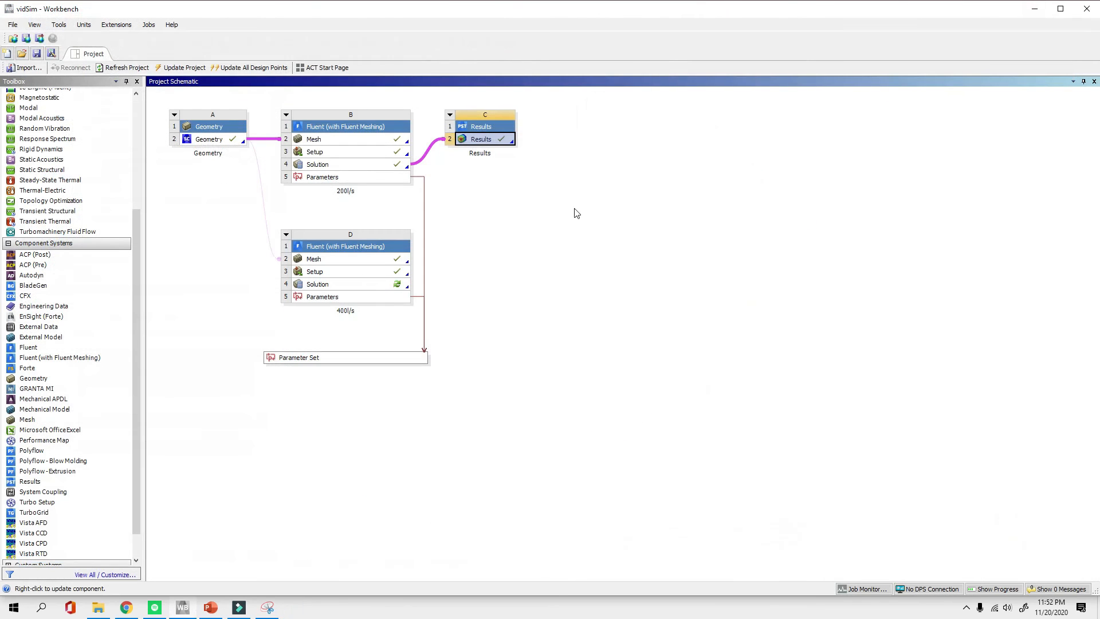
Switch to the Workbench project schematic and save the project
click(539, 224)
click(36, 53)
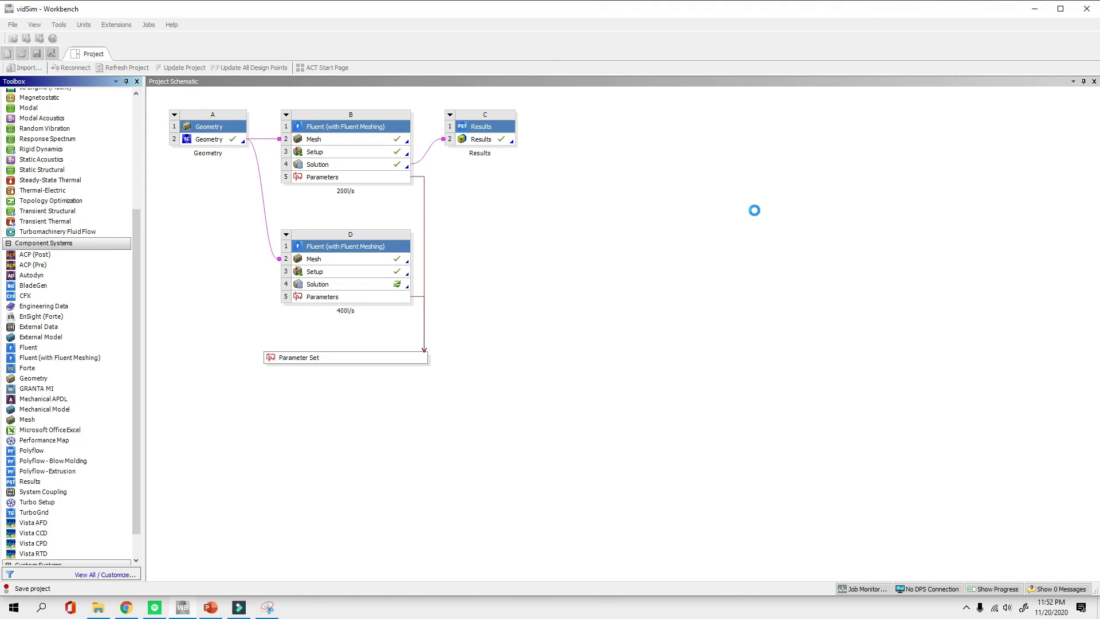
click(967, 608)
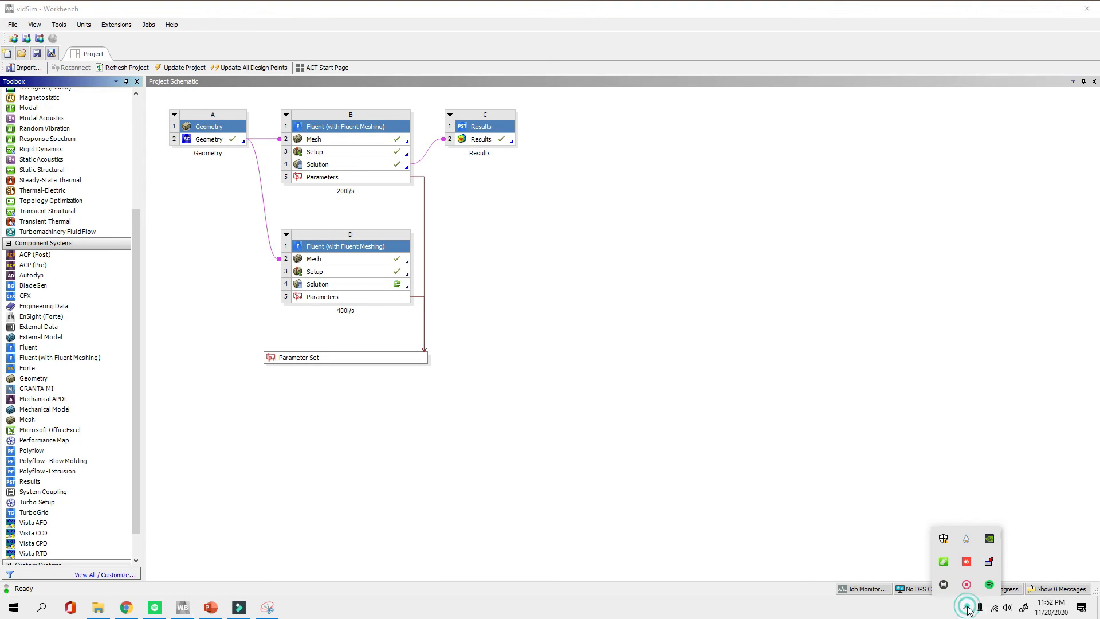